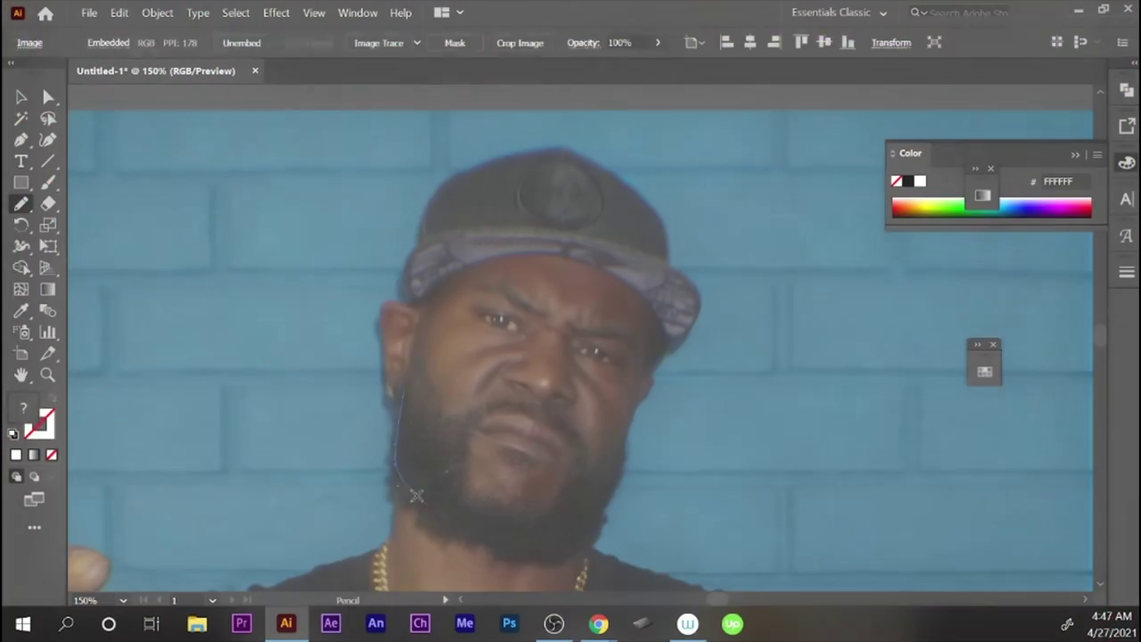
- Trace the left jawline of the reference photo as a freehand Pencil path
mouse_move(399, 370)
mouse_down()
mouse_move(591, 522)
mouse_move(635, 406)
mouse_move(650, 303)
mouse_up()
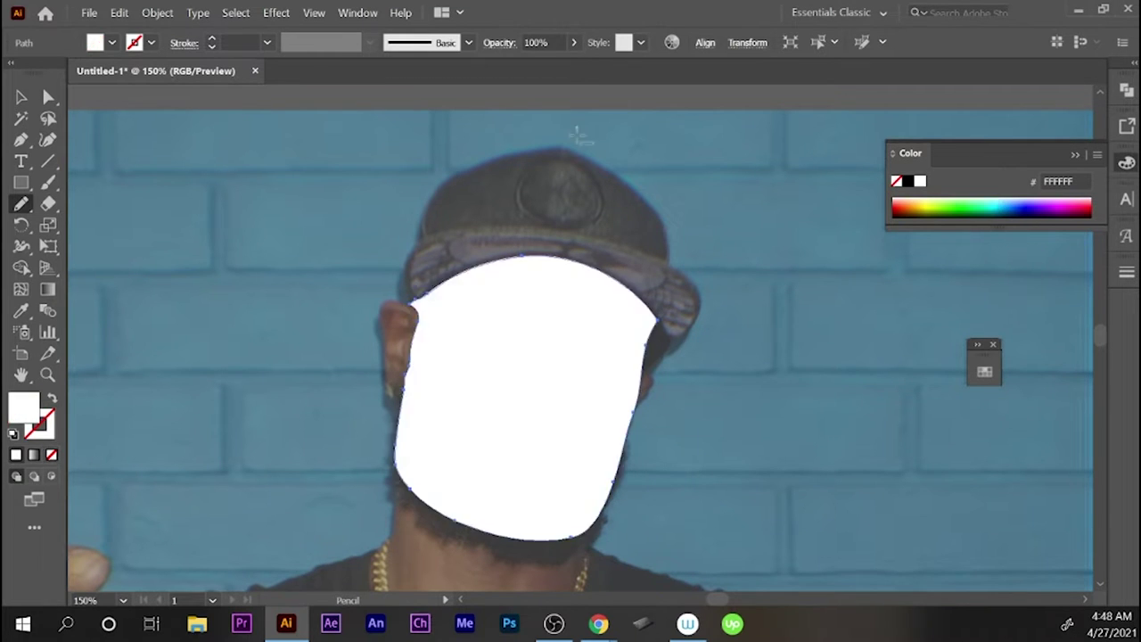
- Turn the face and left ear fills into outlines and sharpen the ear's lower corner
key(shift+x)
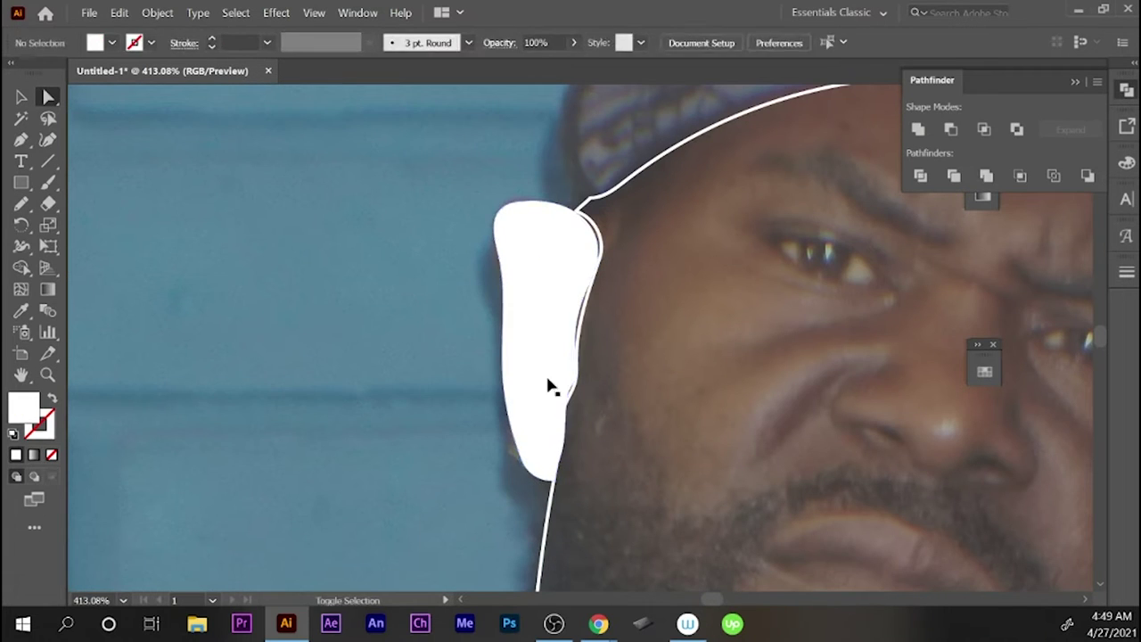
click(576, 402)
click(557, 432)
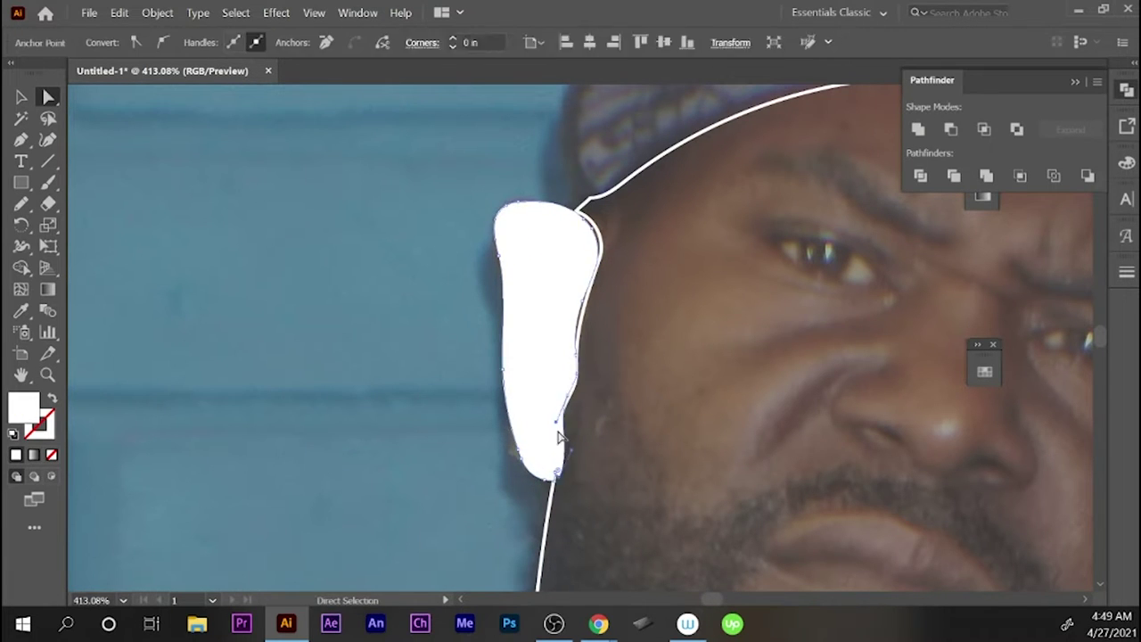
click(571, 402)
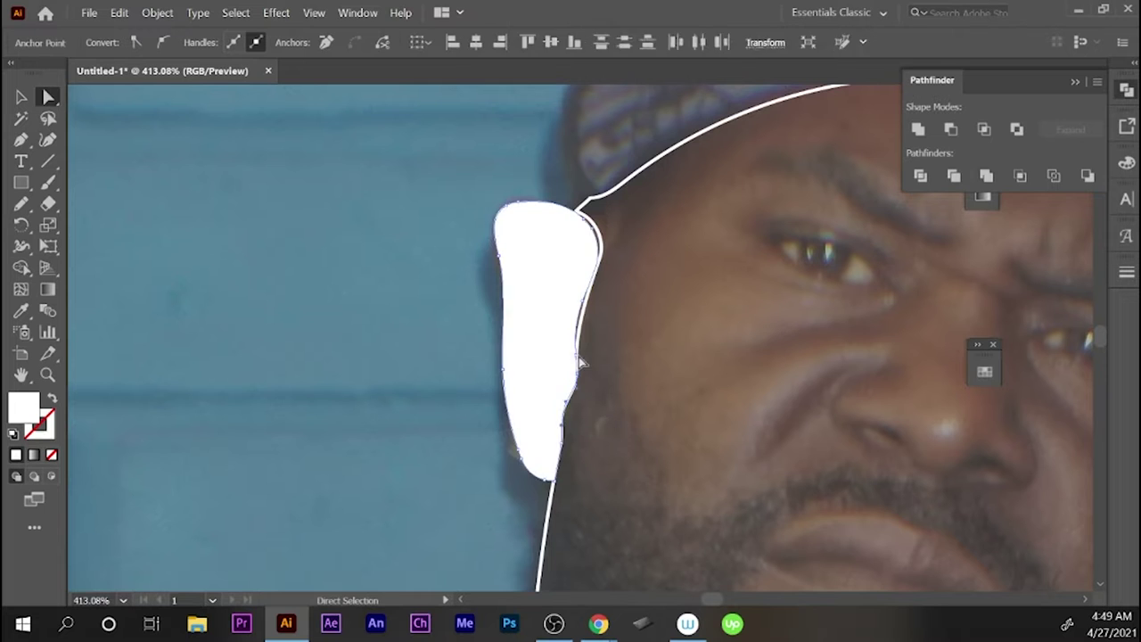
key(shift+x)
click(723, 348)
- Draw the outline of the right ear with the Pencil
key(ctrl+minus)
key(n)
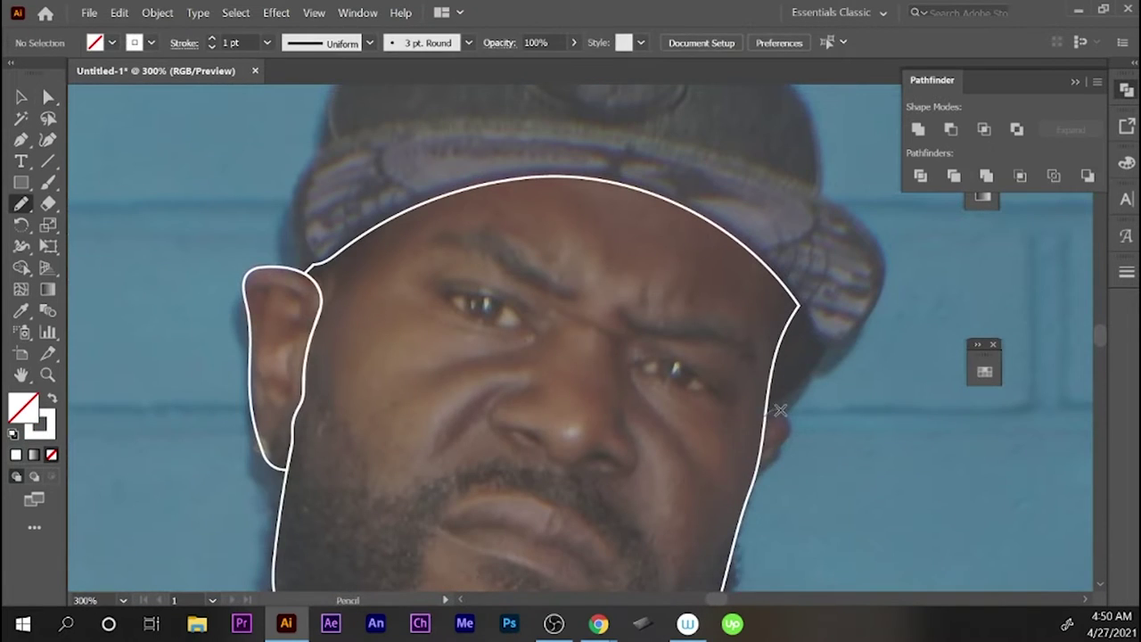
drag(780, 410, 756, 472)
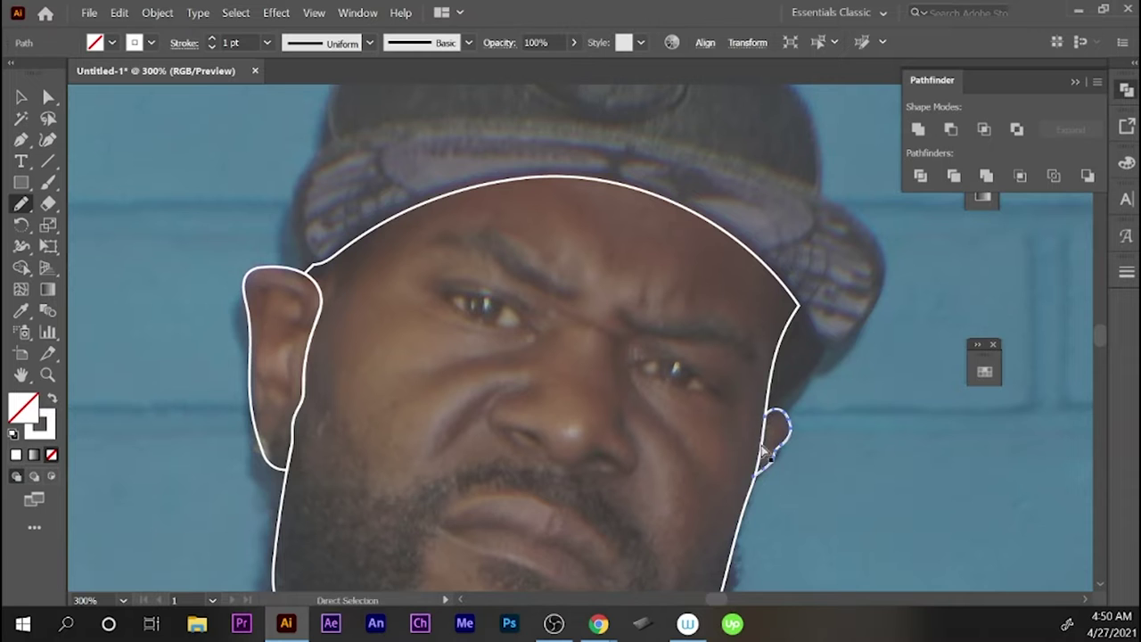
key(a)
key(ctrl+minus)
key(ctrl+minus)
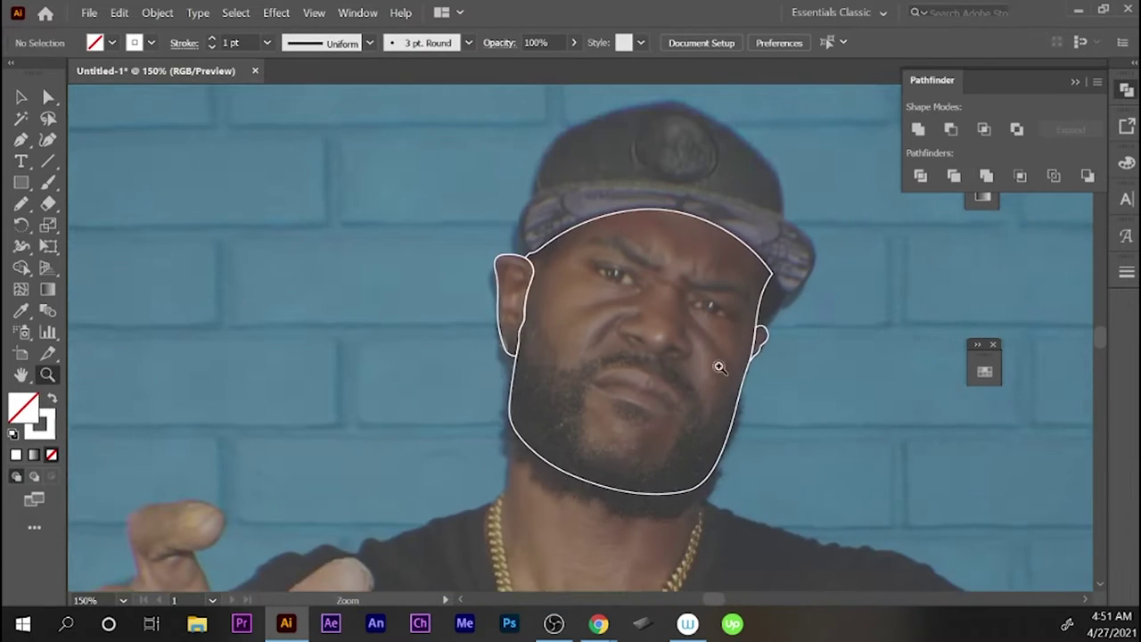
key(n)
- Draw the neck outline and chin curve, then adjust the anchor where they meet
drag(508, 473, 721, 408)
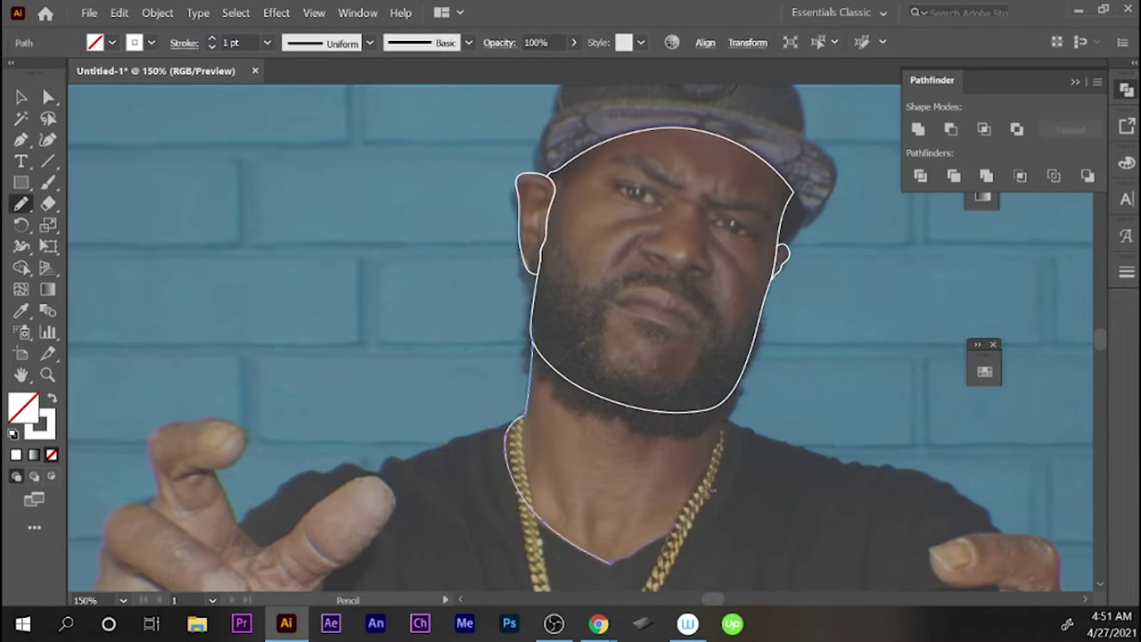
drag(533, 340, 722, 405)
key(a)
click(570, 385)
click(727, 407)
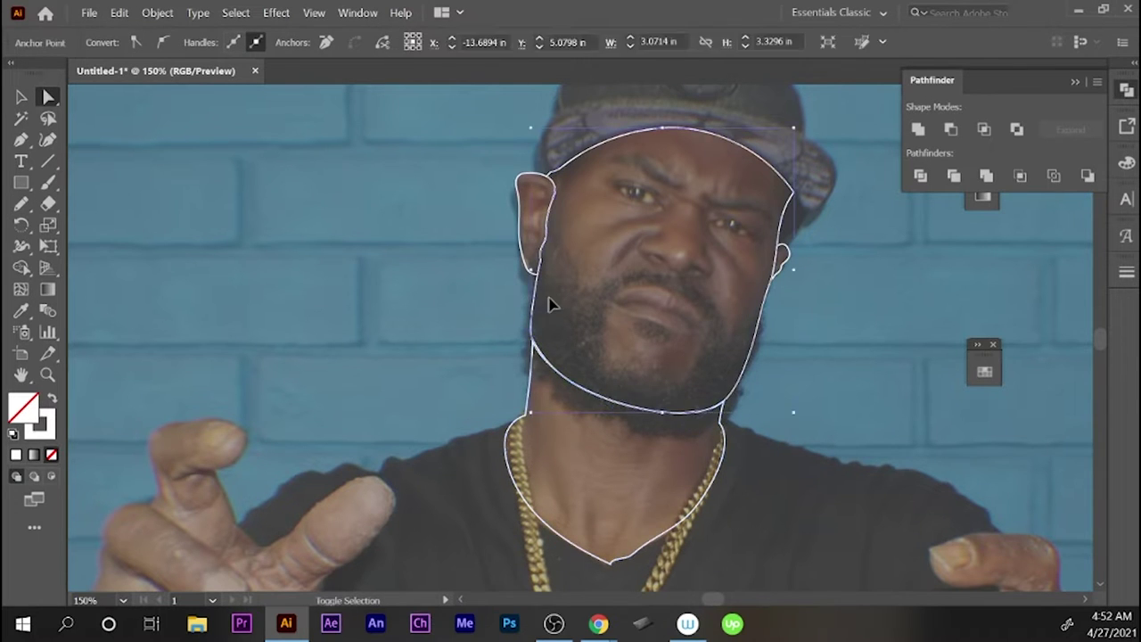
- Give all outline paths a 2 pt black stroke
key(v)
key(ctrl+a)
click(984, 370)
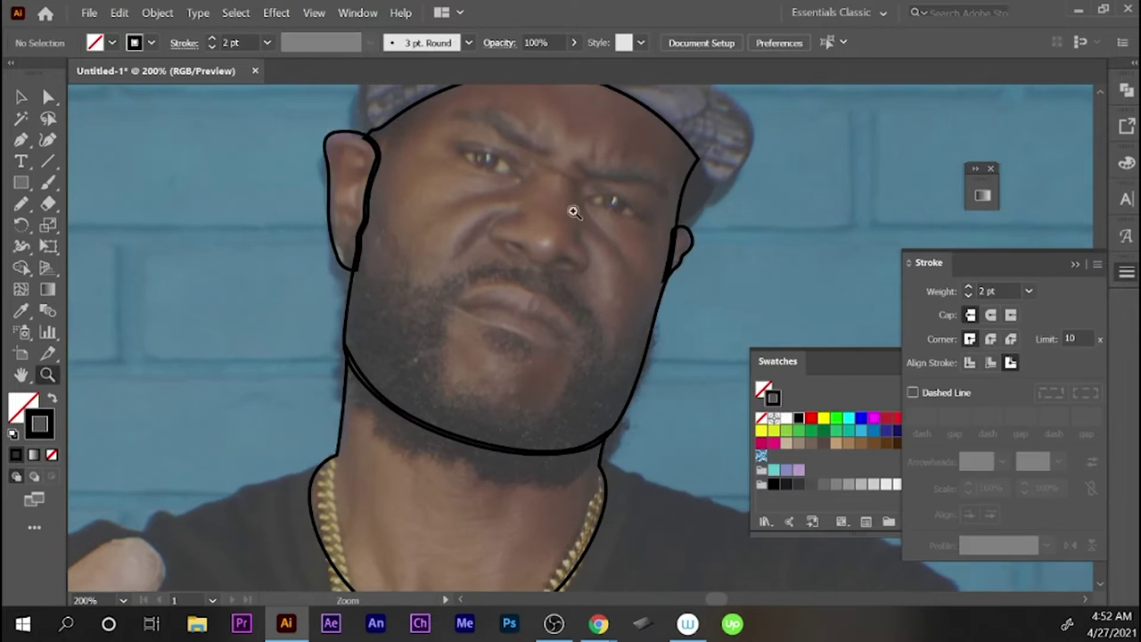
click(323, 135)
- Inspect the chin-and-neck path's anchors, then deselect it
click(428, 424)
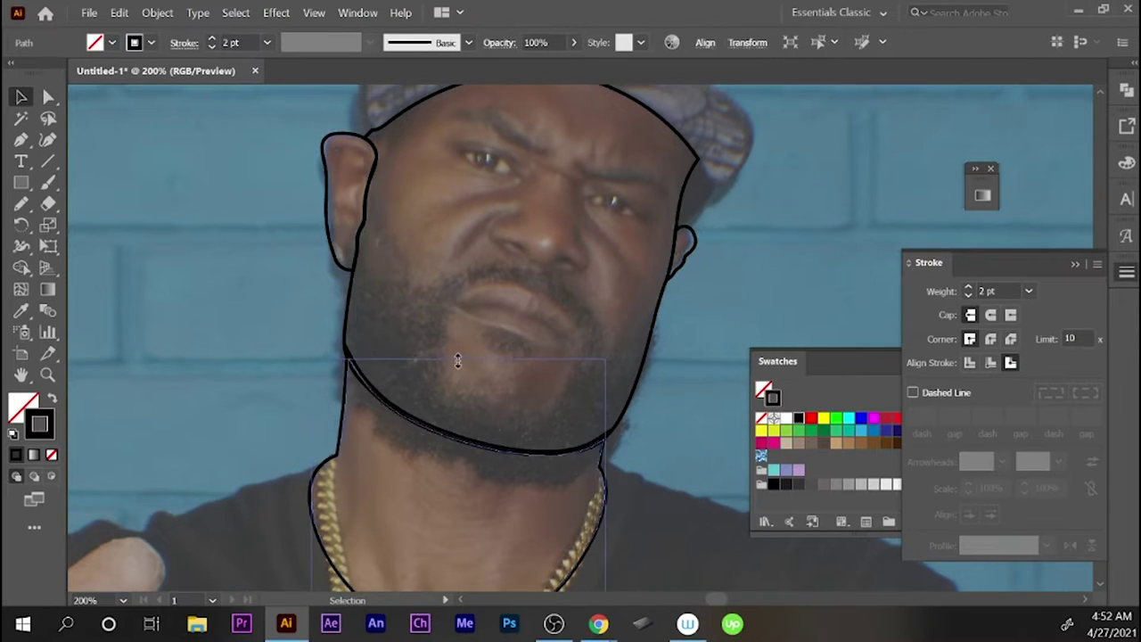
key(a)
click(544, 452)
key(ctrl+shift+a)
scroll(423, 412, up, 2)
key(n)
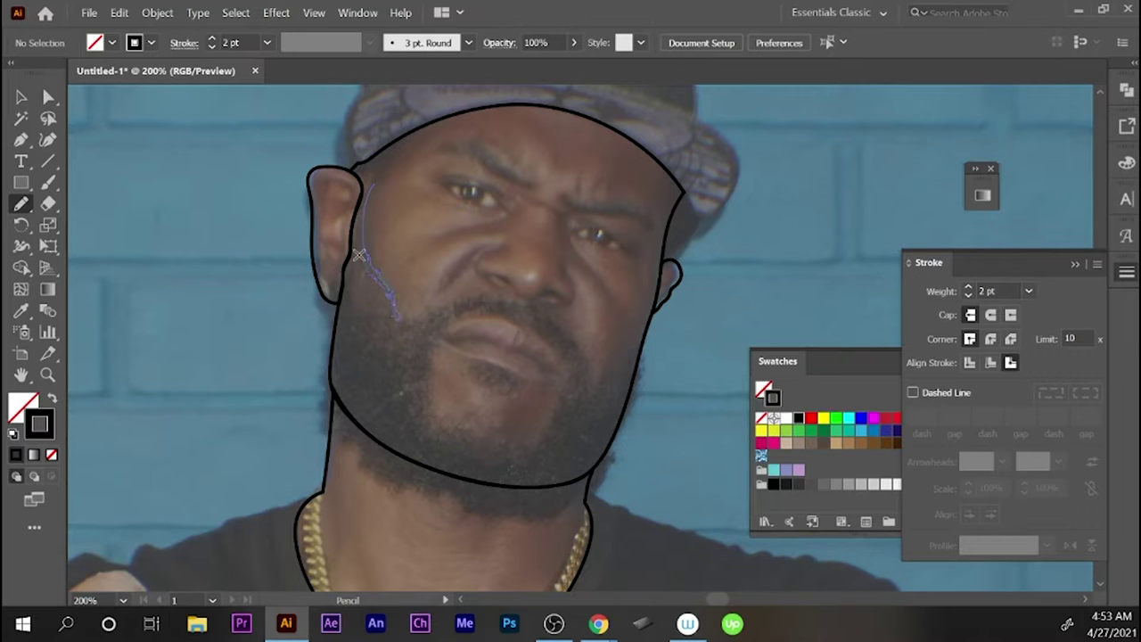
- Draw the fuzzy beard outline from sideburn past the moustache and under the jaw
drag(392, 318, 459, 299)
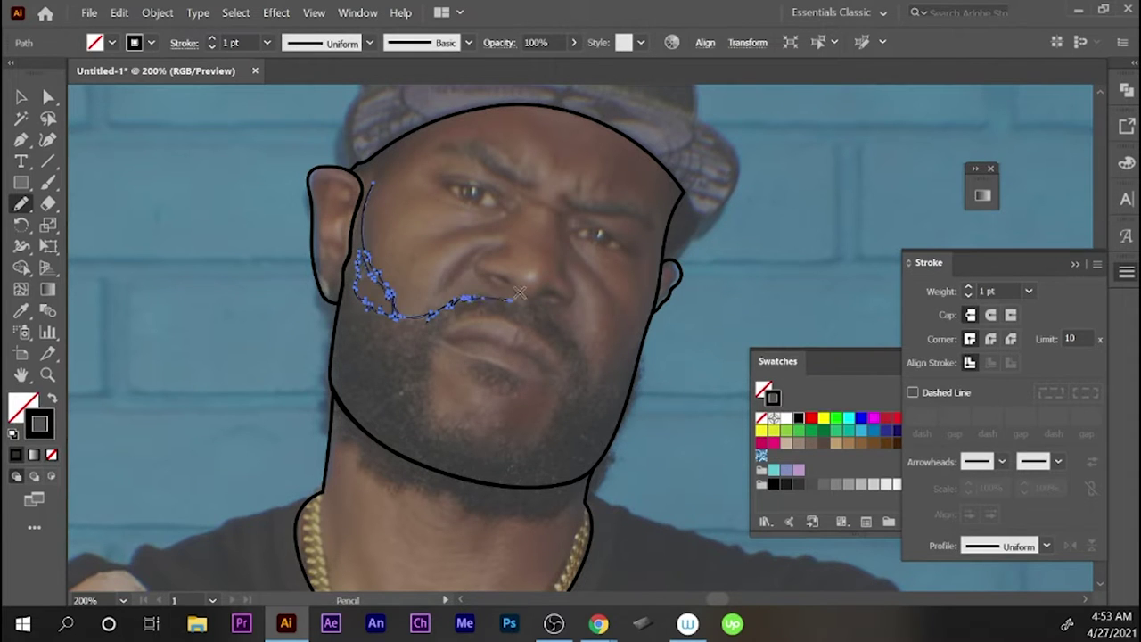
drag(579, 350, 642, 337)
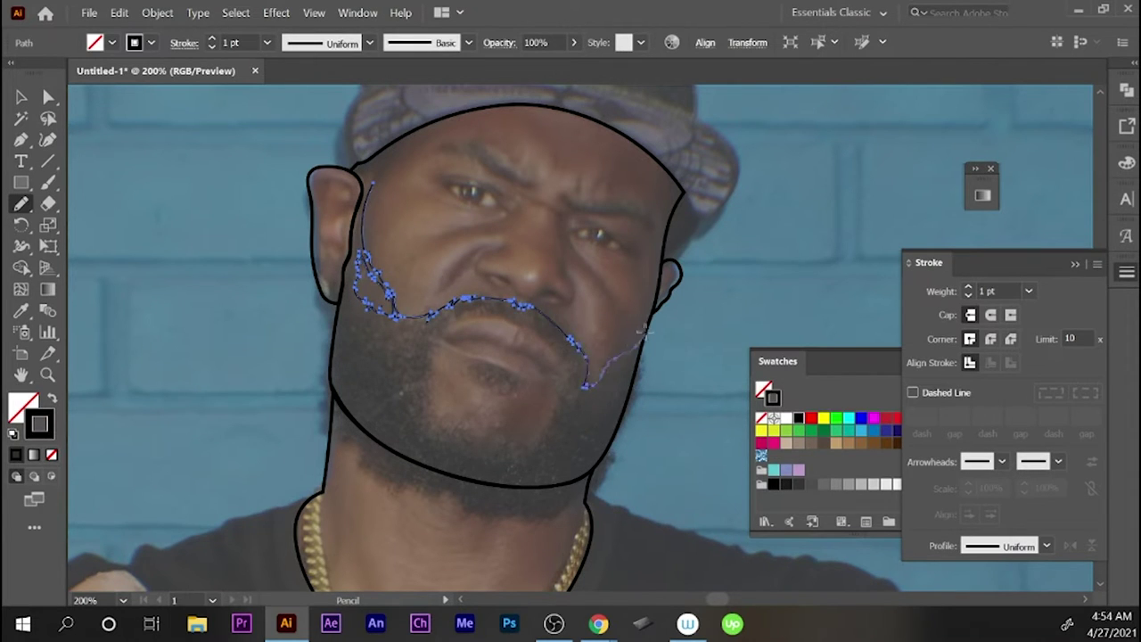
drag(548, 523, 403, 490)
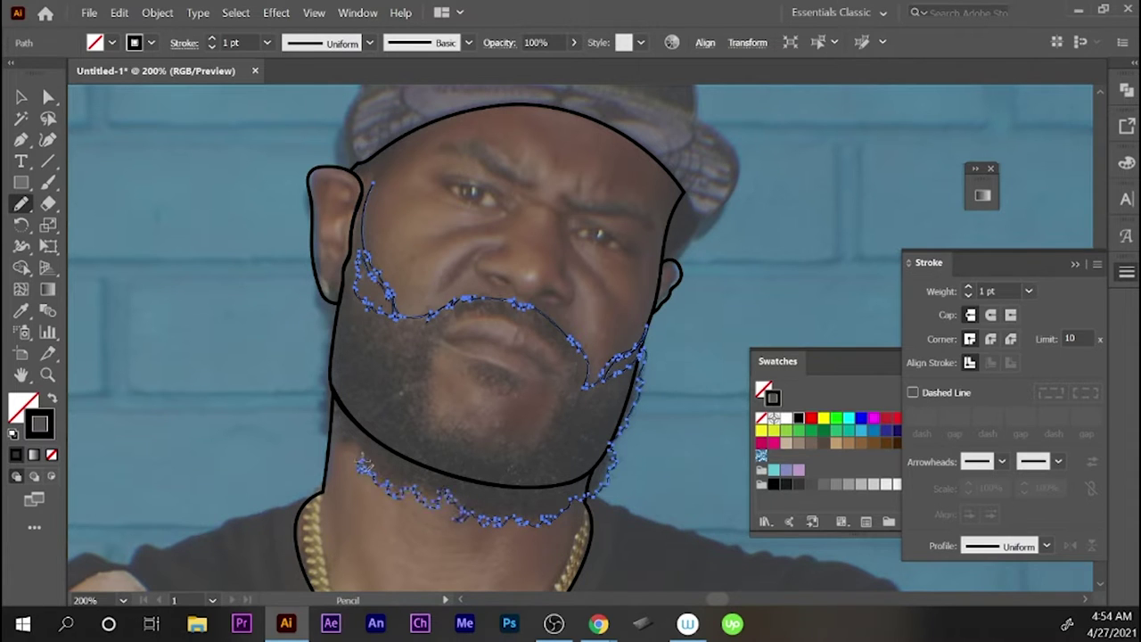
drag(349, 241, 356, 165)
key(ctrl+shift+a)
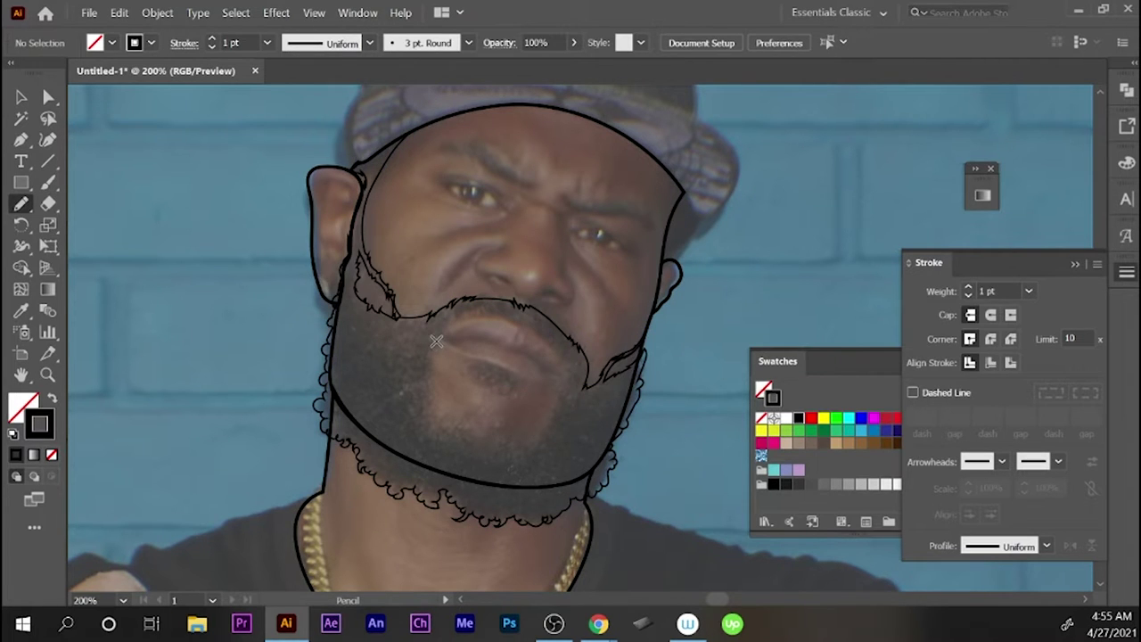
- Draw the goatee outline around the chin
drag(502, 427, 552, 427)
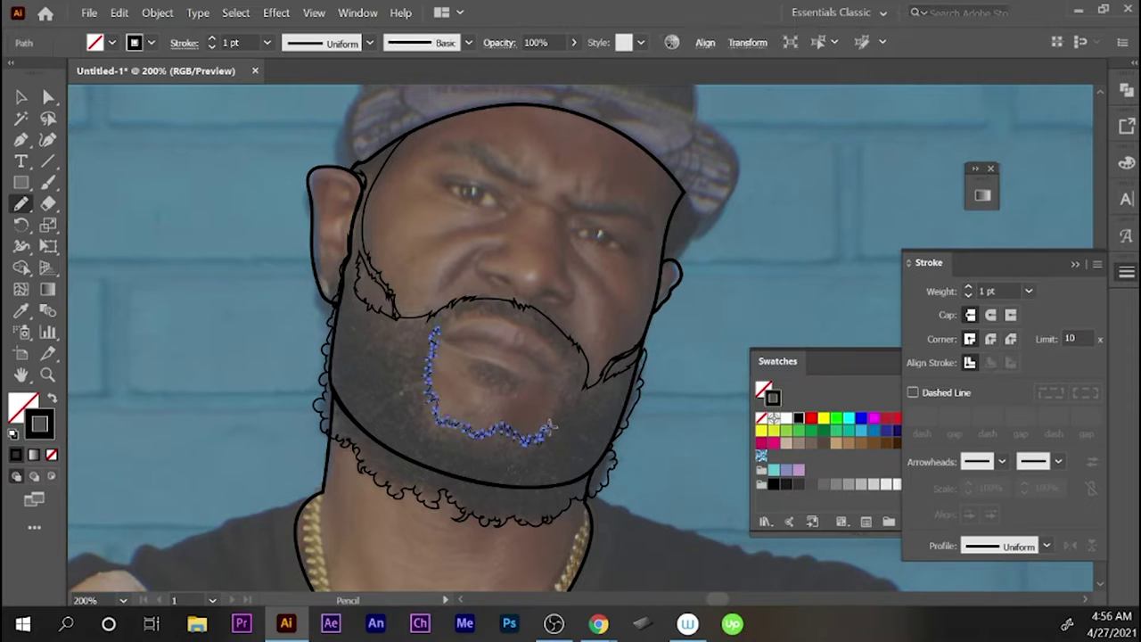
key(a)
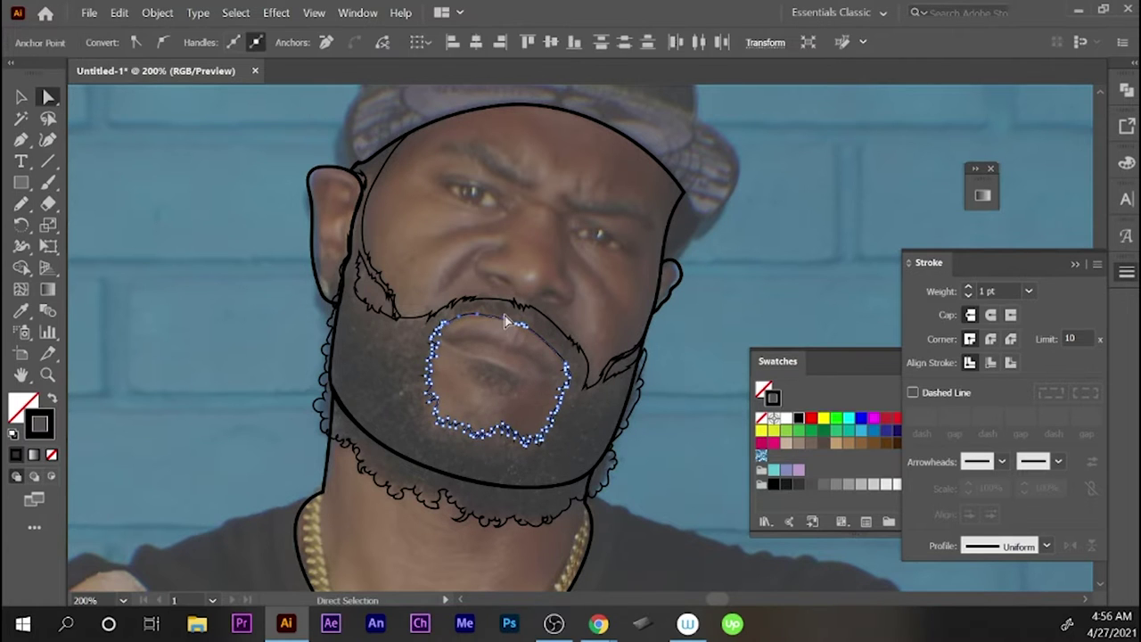
key(ctrl+shift+a)
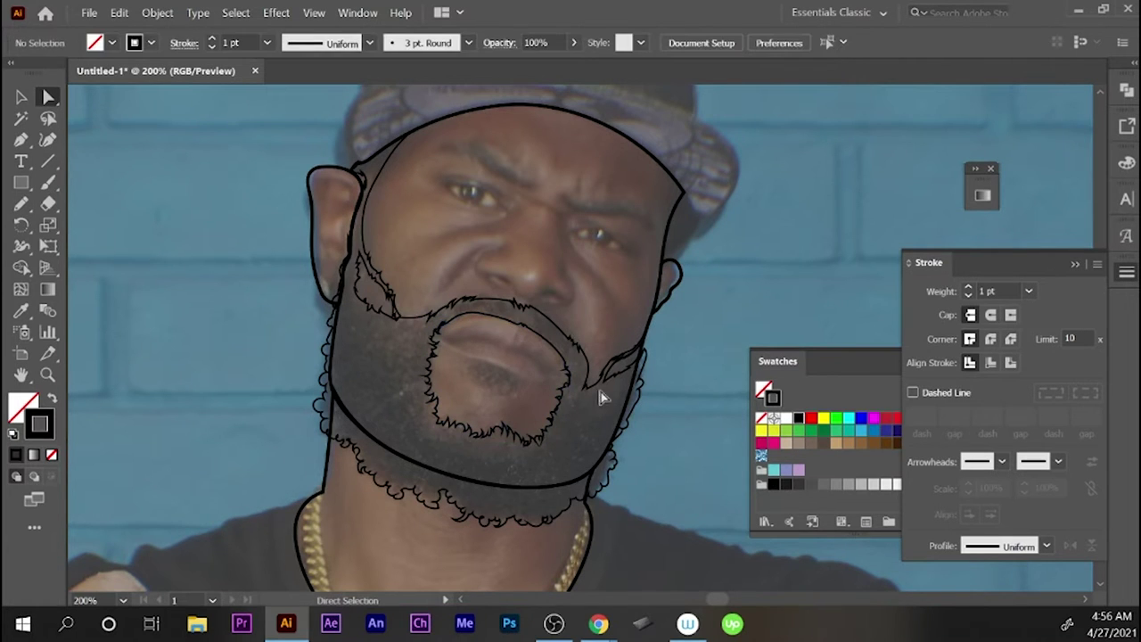
click(446, 442)
key(ctrl+shift+a)
key(n)
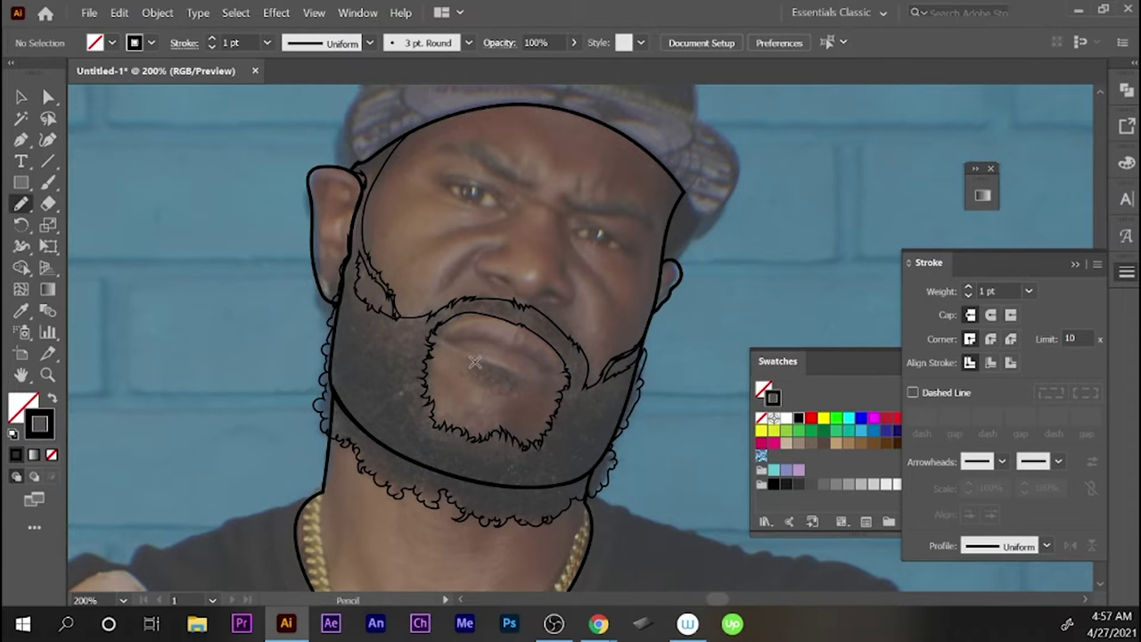
- Draw the open mouth shape inside the goatee and fill it solid black
drag(491, 360, 493, 362)
key(ctrl+shift+a)
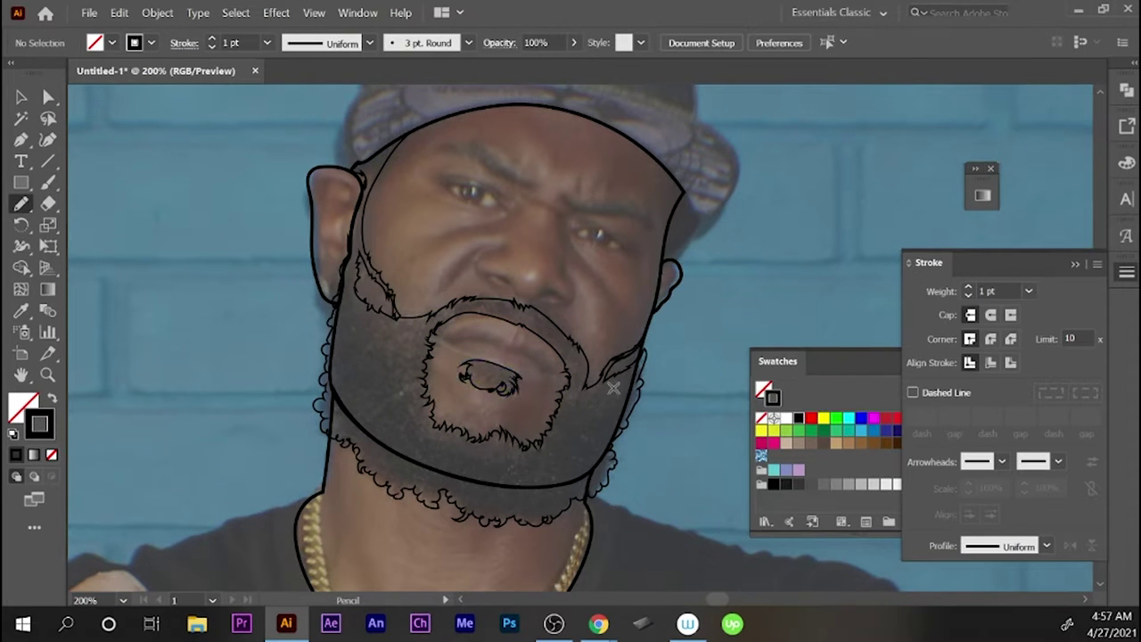
ctrl+click(481, 370)
key(shift+x)
key(ctrl+shift+a)
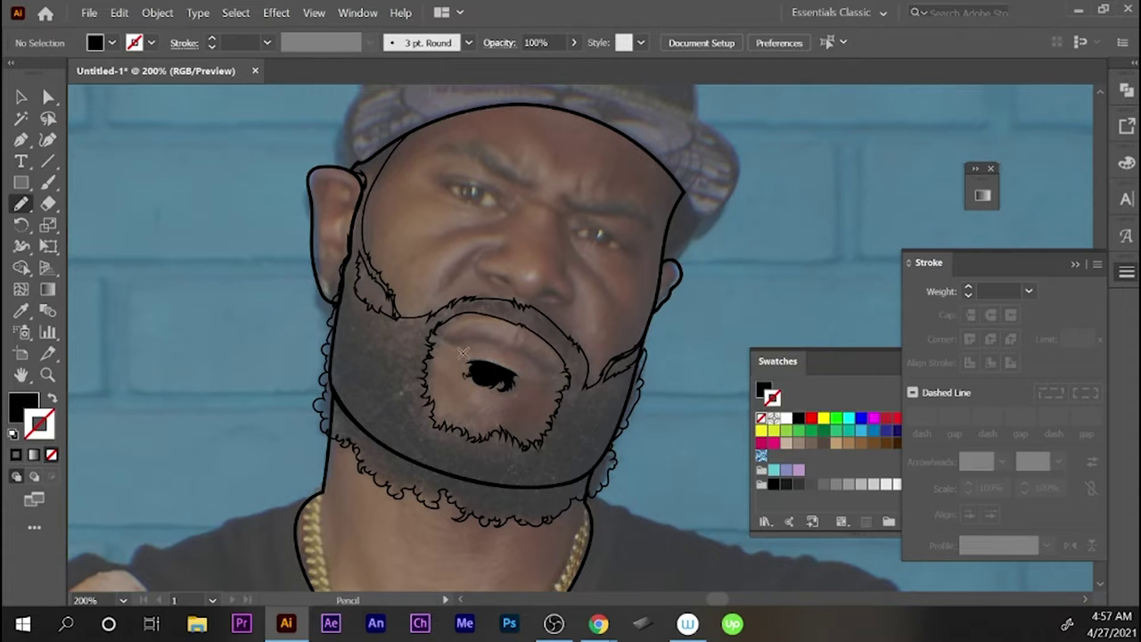
- Draw the upper lip line above the mouth and fill it solid black
mouse_move(517, 375)
mouse_down()
mouse_move(535, 376)
mouse_move(512, 344)
mouse_up()
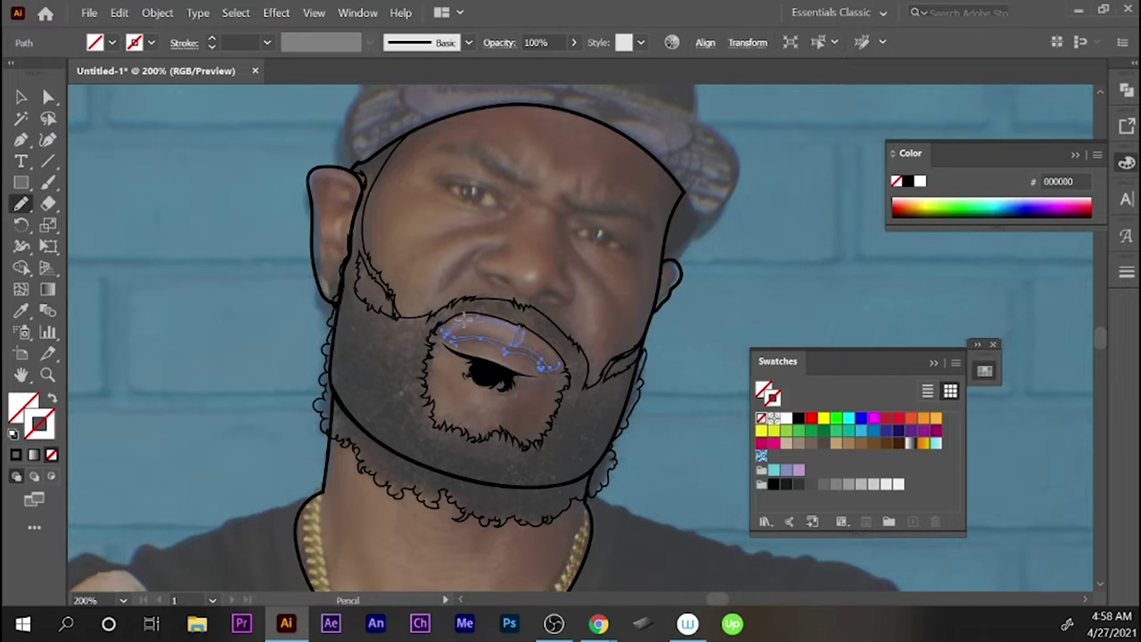
key(shift+x)
ctrl+click(502, 336)
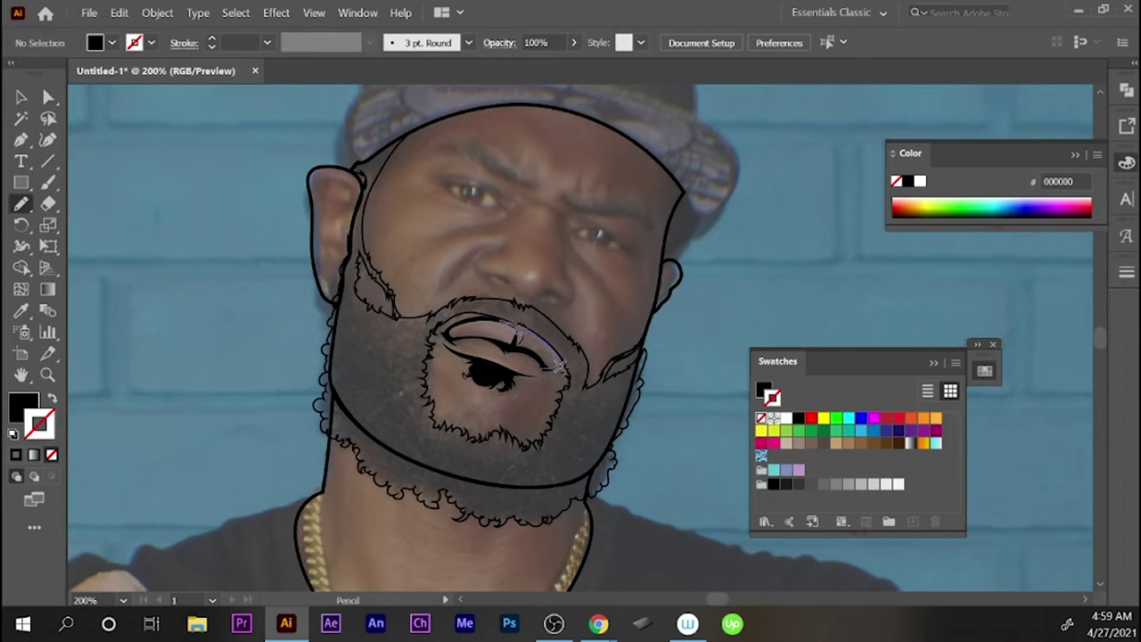
scroll(549, 375, up, 2)
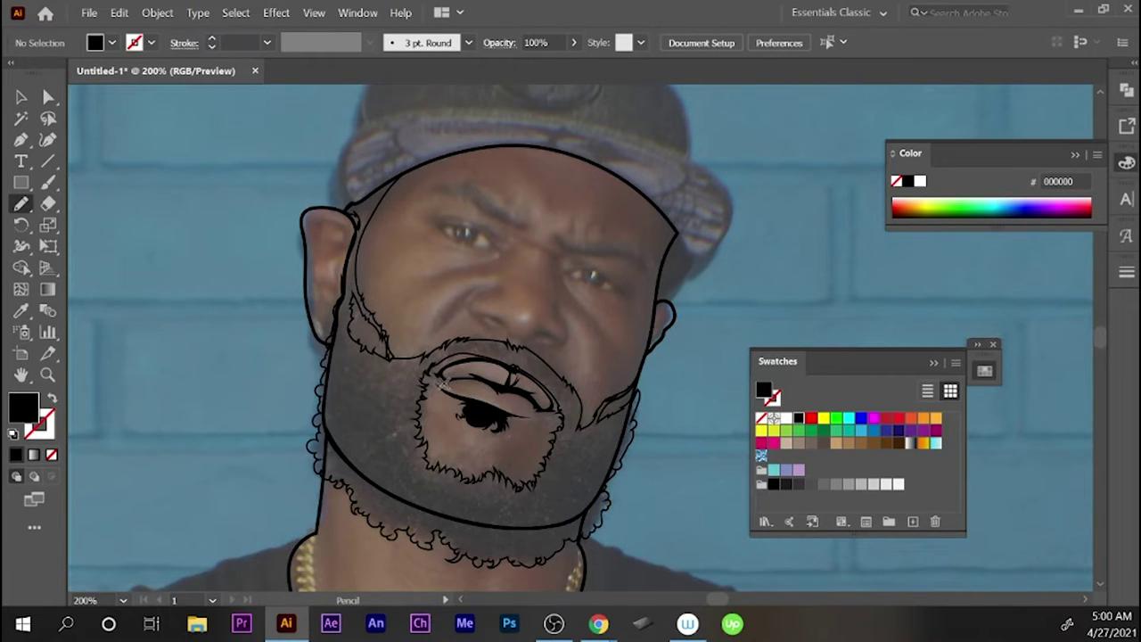
- Add a second black upper-lip stroke inside the mouth
drag(450, 379, 535, 396)
key(shift+x)
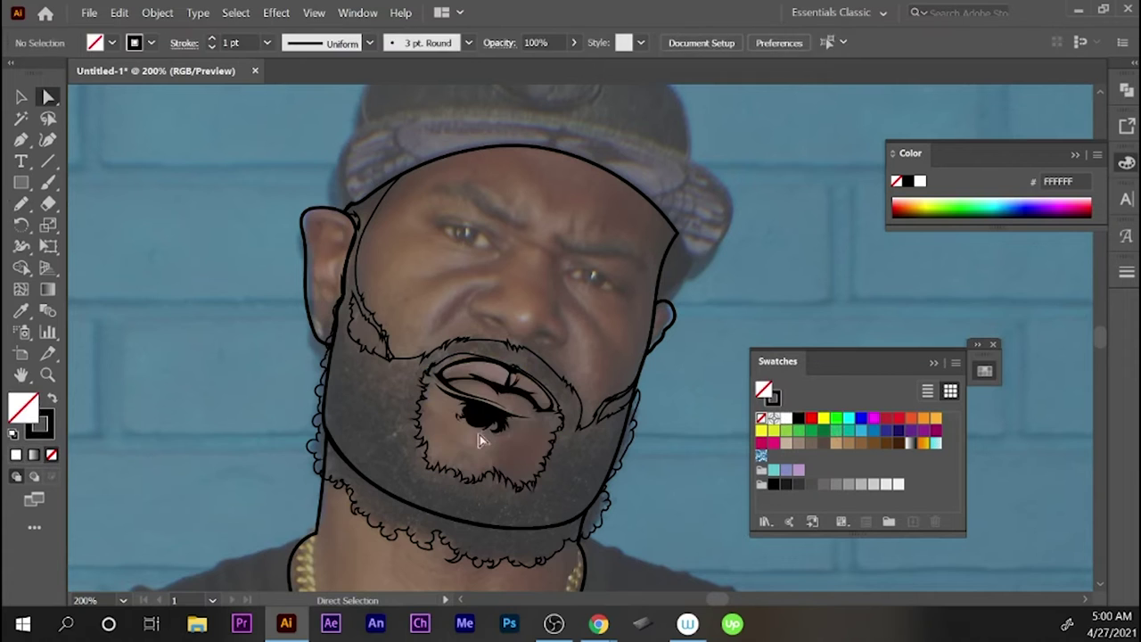
key(shift+x)
key(shift+ctrl+F9)
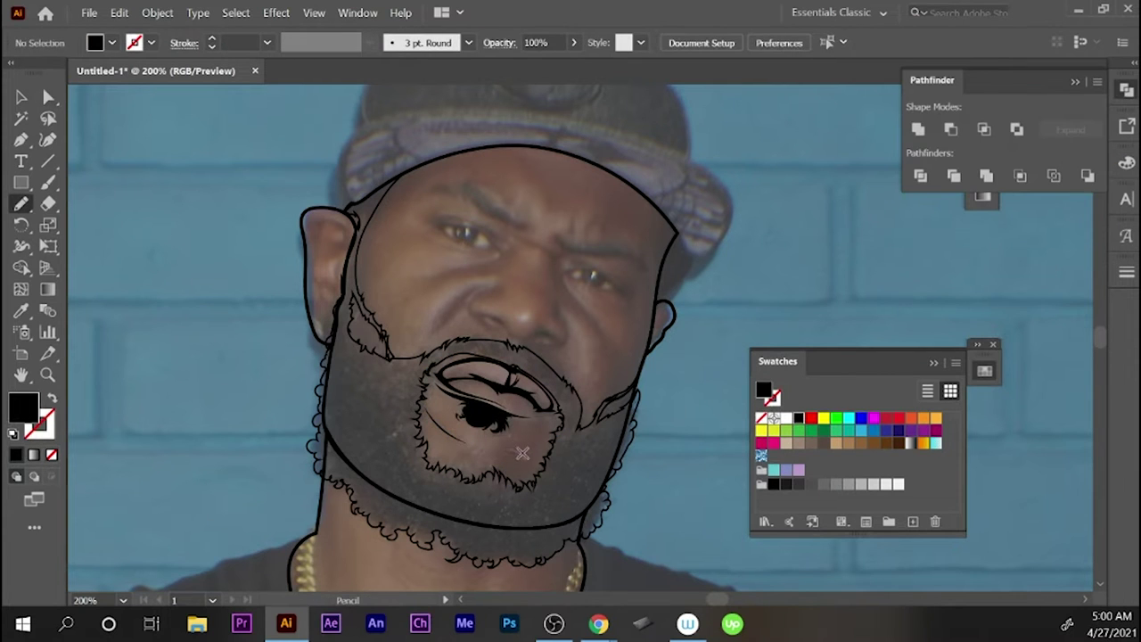
key(shift+x)
key(shift+x)
key(shift+x)
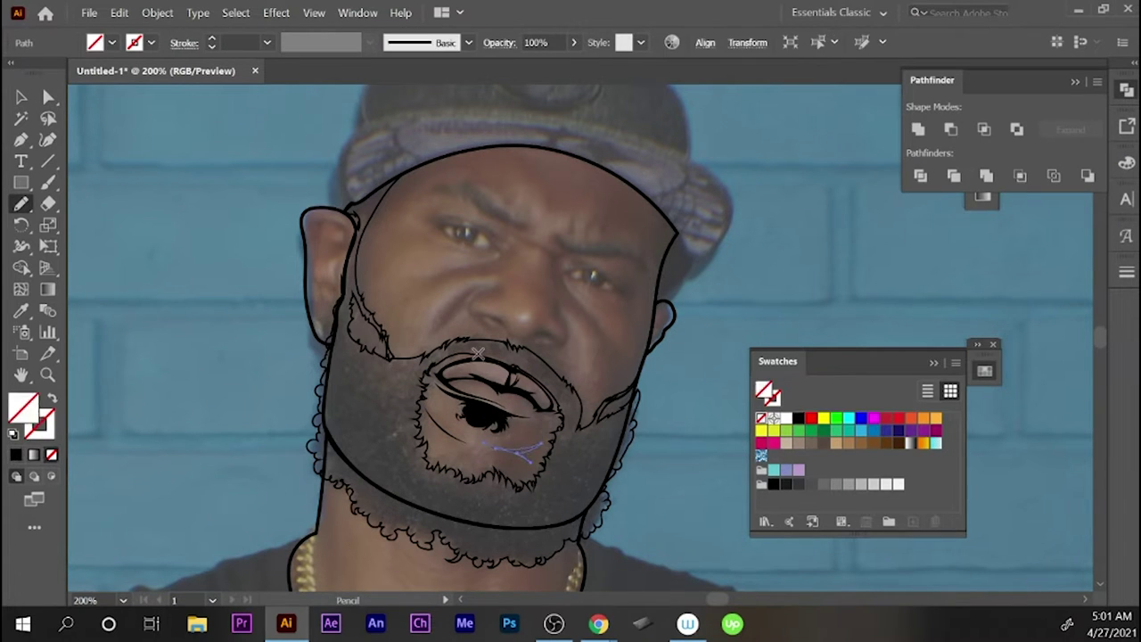
key(shift+x)
key(F6)
key(a)
key(ctrl+plus)
key(n)
- Draw a thin black crease line below the lower lip
drag(504, 361, 559, 373)
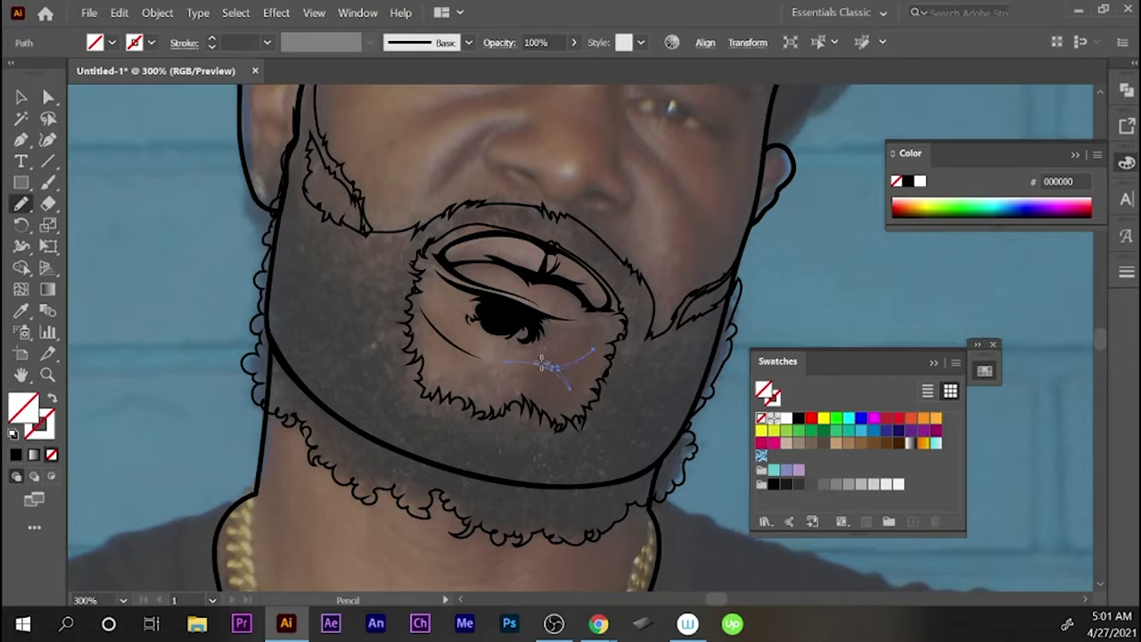
key(shift+x)
key(shift+ctrl+F9)
key(ctrl+shift+a)
key(v)
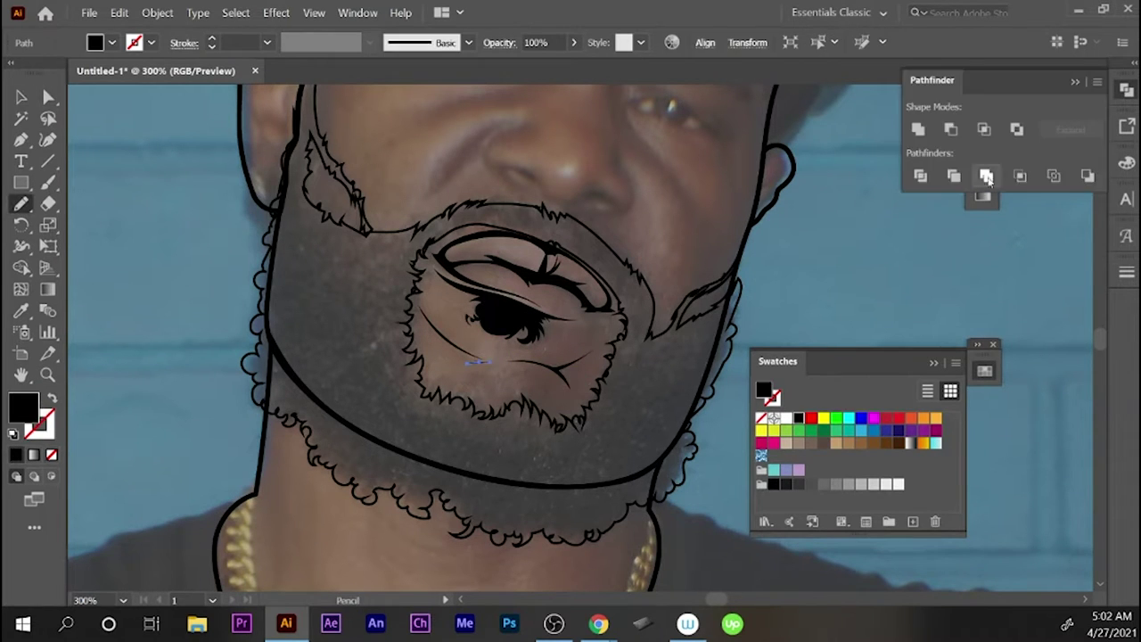
- Fill the mouth pieces white with black linework and sketch the left nostril curve
click(578, 379)
key(d)
key(z)
key(ctrl+plus)
key(n)
mouse_move(460, 366)
mouse_down()
mouse_move(405, 330)
mouse_move(488, 382)
mouse_up()
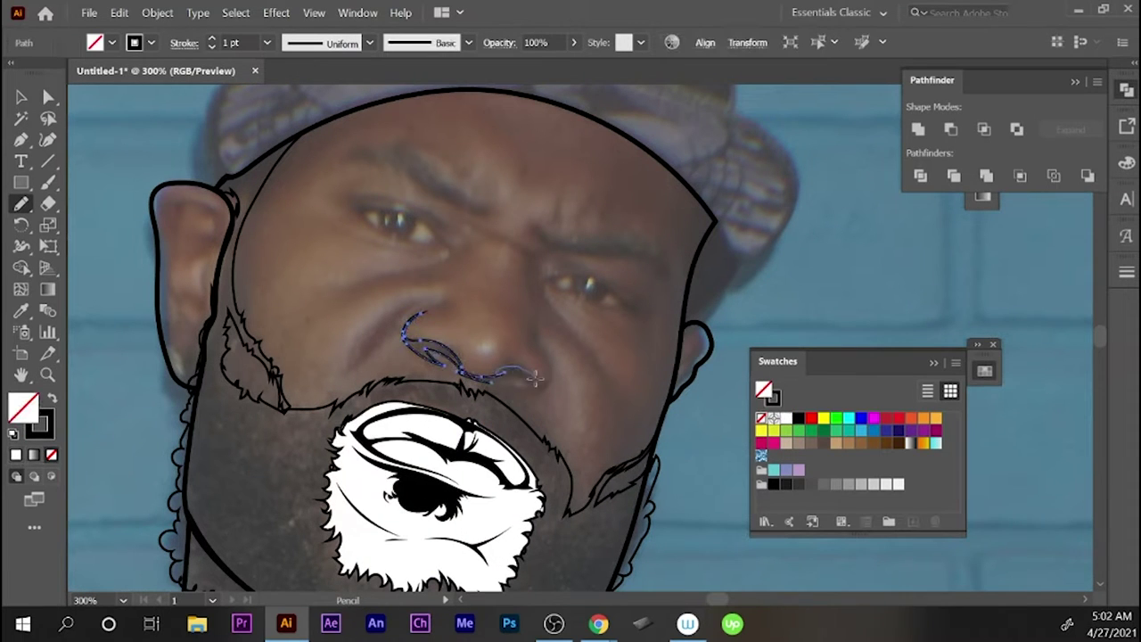
- Draw strokes at the right nostril and along the left side of the nose
drag(515, 387, 538, 345)
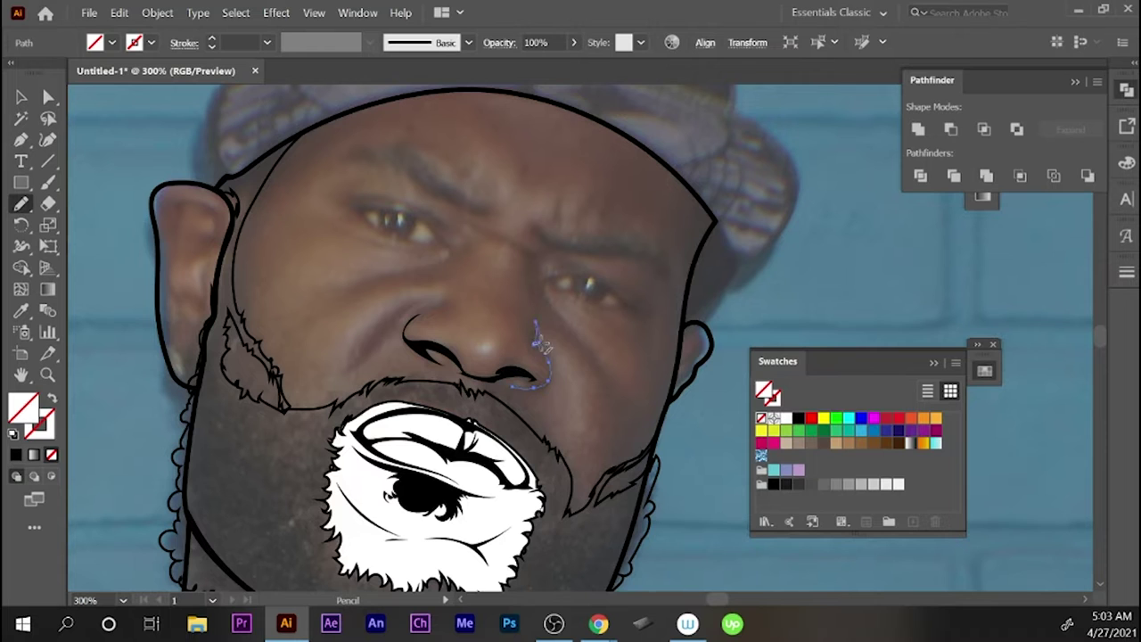
drag(426, 304, 348, 373)
drag(399, 331, 377, 342)
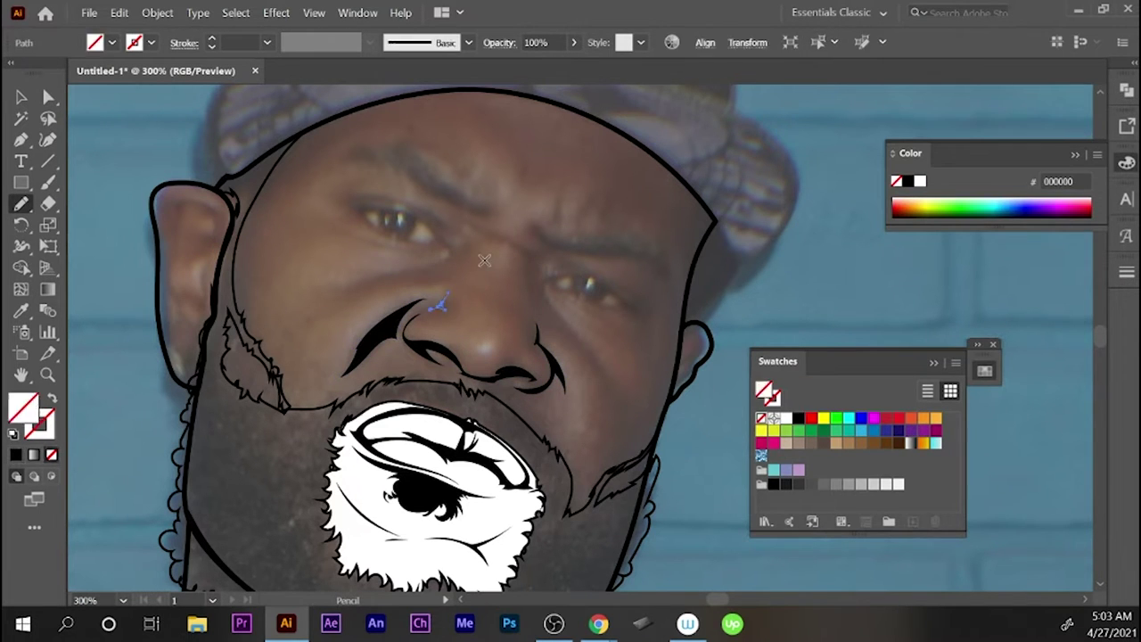
scroll(532, 364, up, 2)
- Add black strokes under the nose tip, beside the nostril and above the bridge
drag(459, 383, 502, 366)
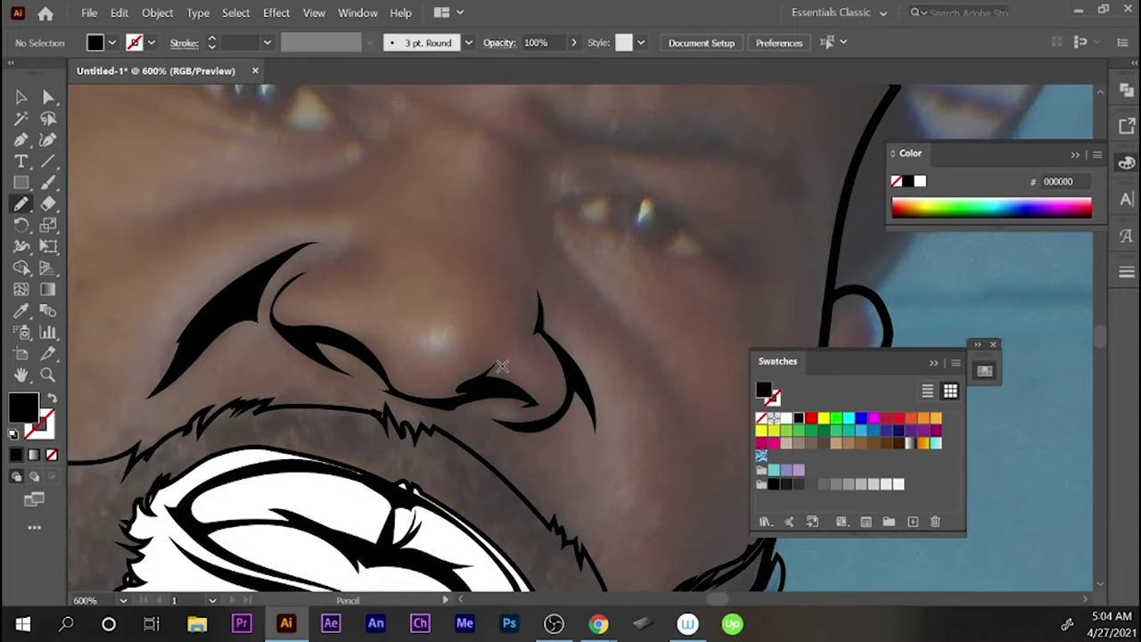
drag(387, 367, 388, 367)
drag(339, 259, 375, 250)
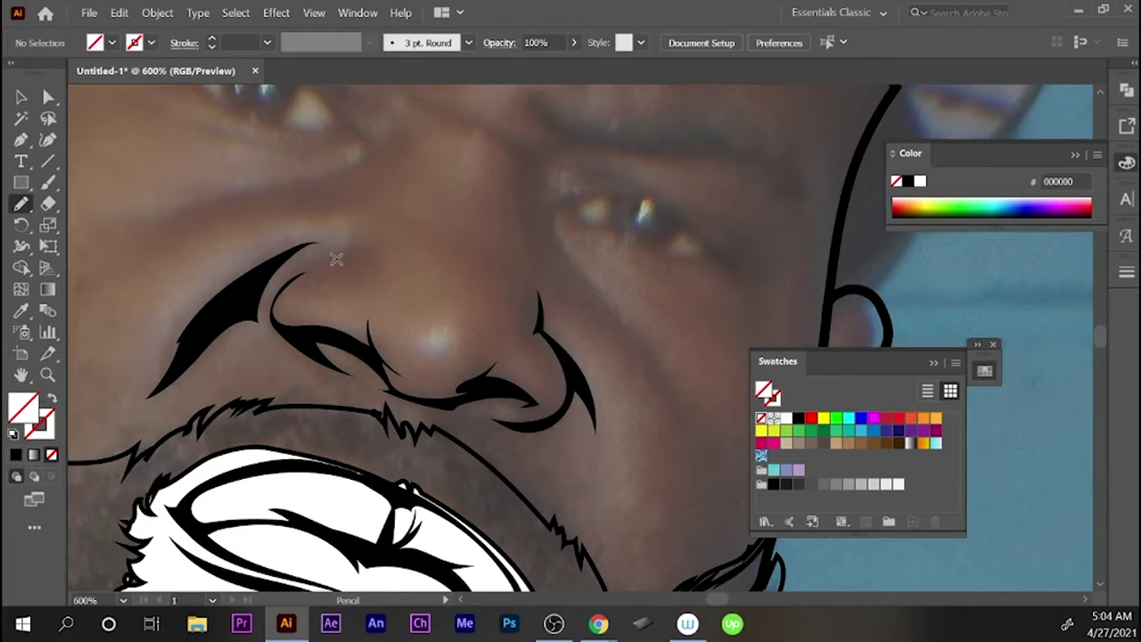
key(shift+x)
key(ctrl+shift+F9)
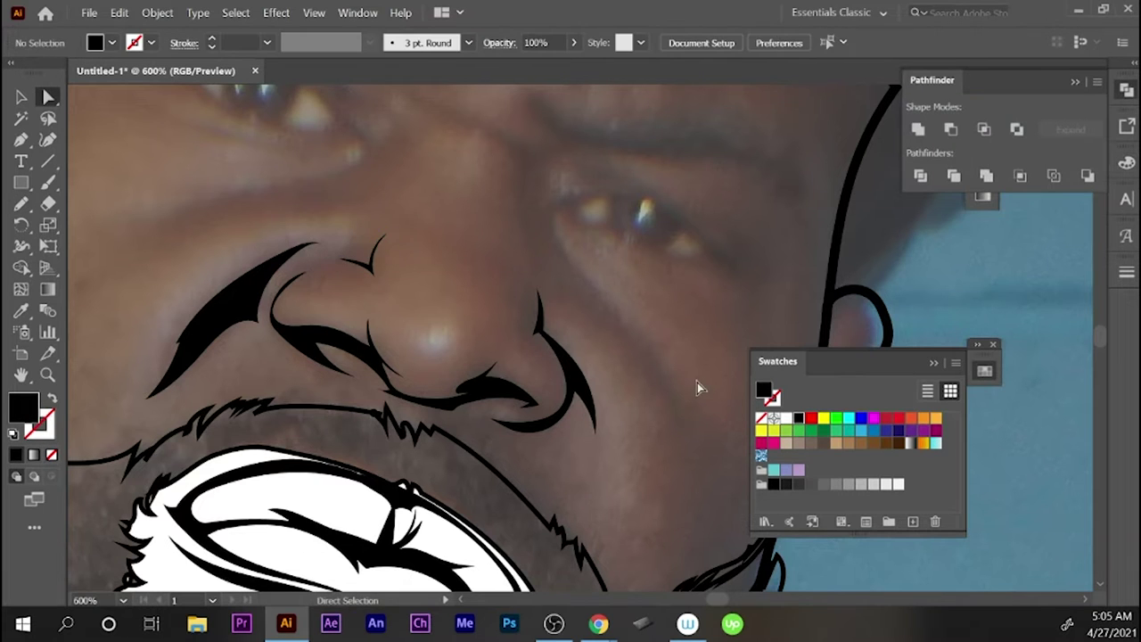
scroll(437, 341, down, 2)
drag(484, 259, 484, 259)
- Fill the creases above the left eye solid black
key(F6)
key(shift+x)
drag(258, 284, 417, 236)
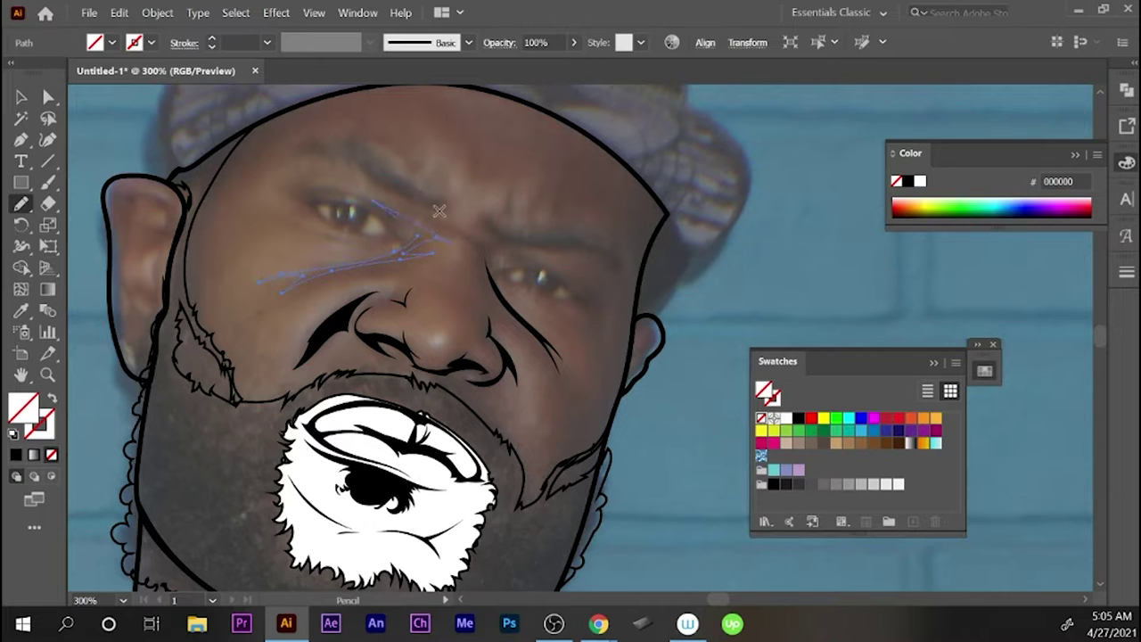
key(shift+x)
- Draw the black shape and small sliver above the right eye
key(shift+x)
drag(415, 209, 488, 247)
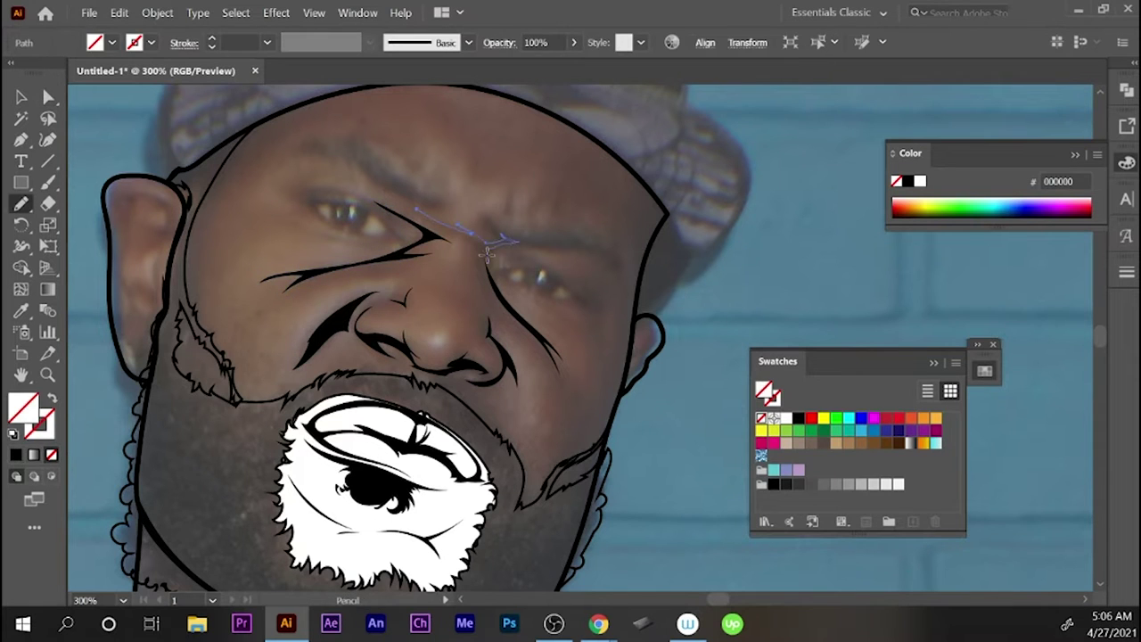
key(shift+x)
ctrl+click(478, 257)
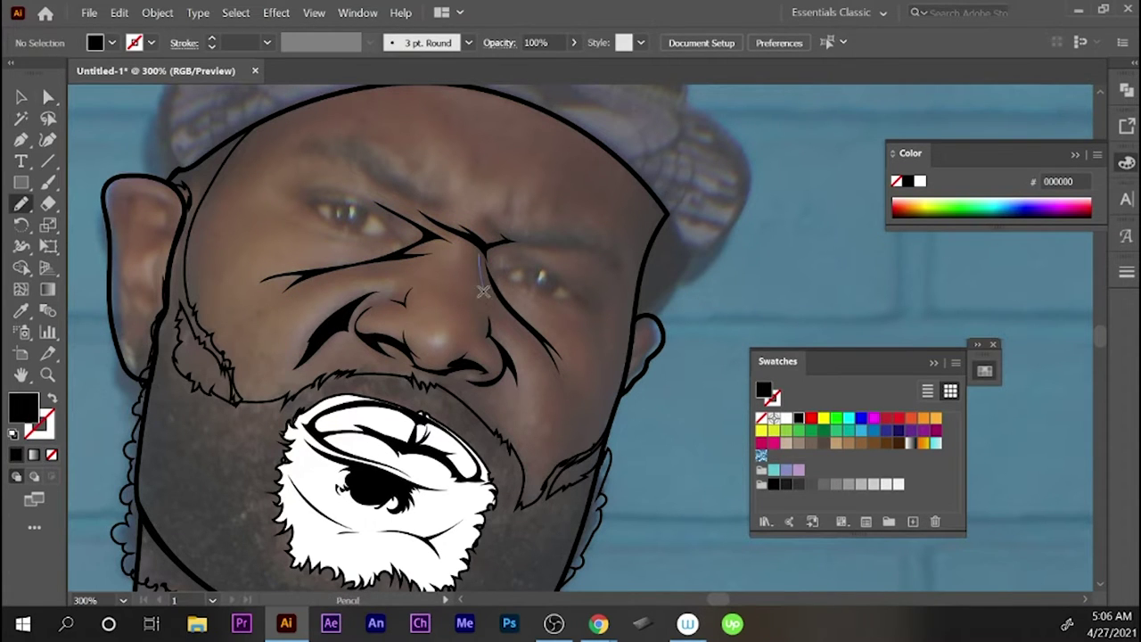
drag(474, 248, 474, 251)
key(shift+x)
key(ctrl+F10)
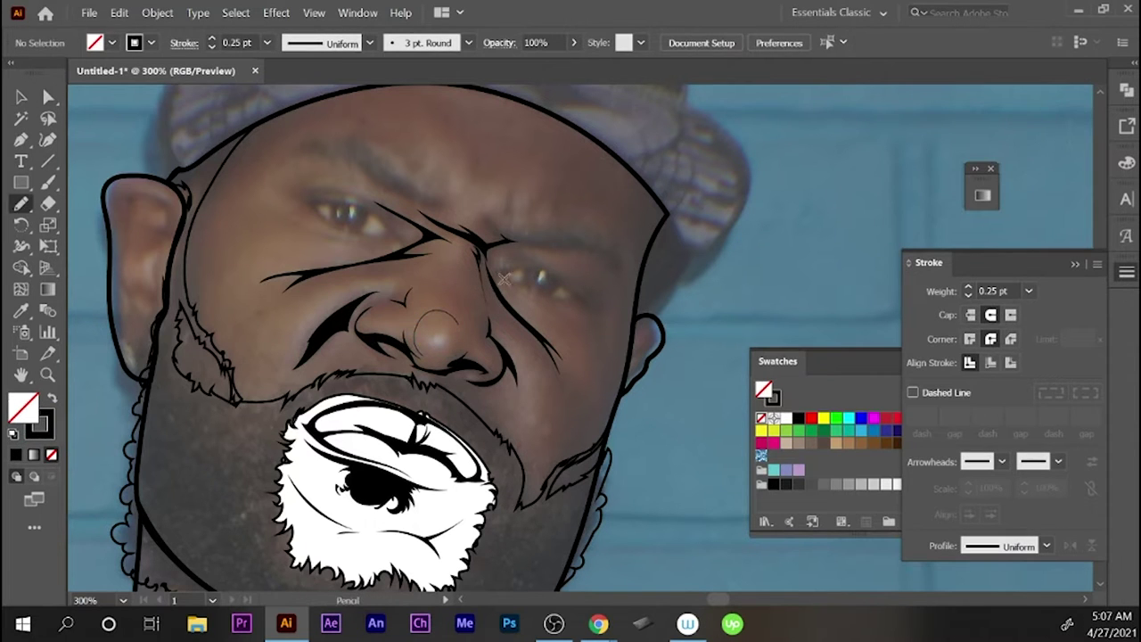
- Adjust anchors and fill the new cheek and eye shapes solid black
key(a)
key(shift+x)
key(ctrl+F10)
key(ctrl+shift+F9)
key(n)
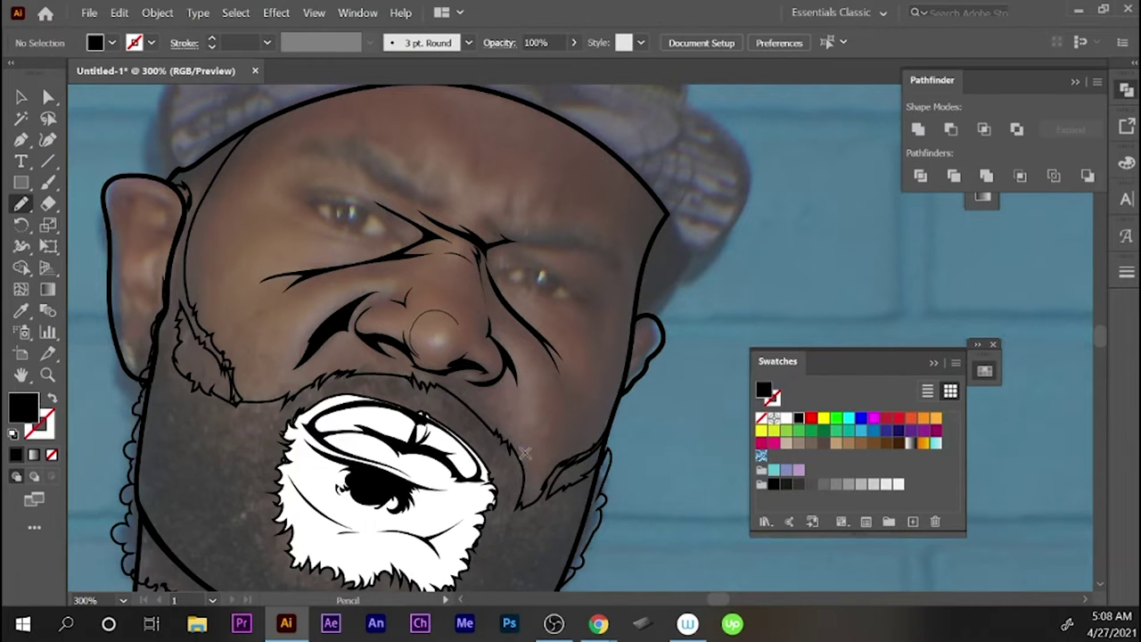
key(shift+x)
key(ctrl+shift+F9)
key(ctrl+F10)
key(shift+x)
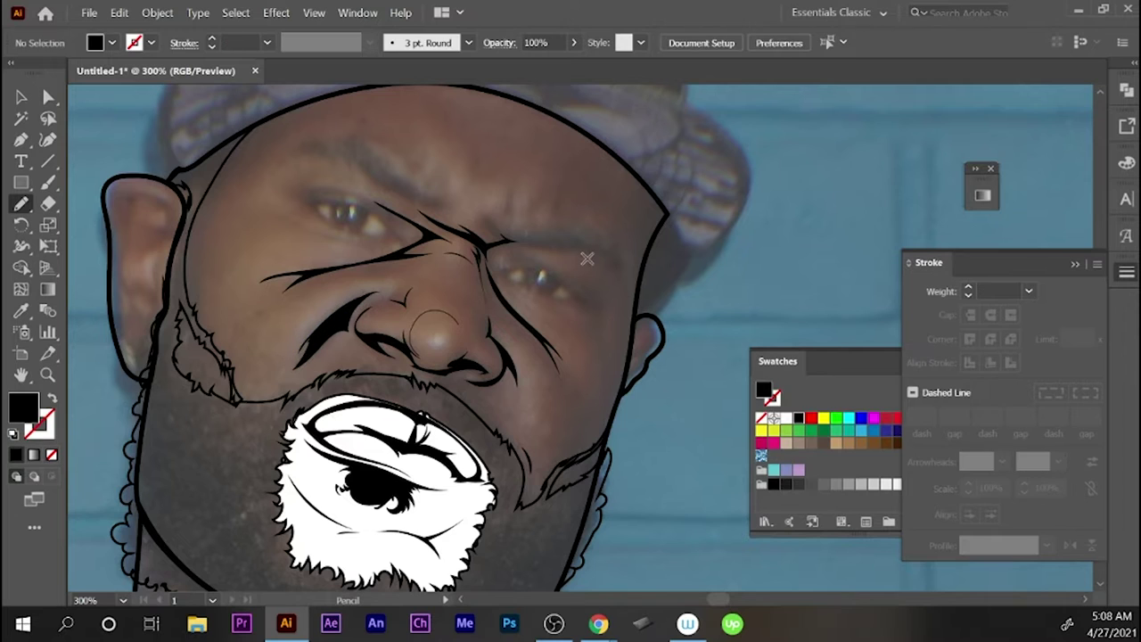
key(shift+x)
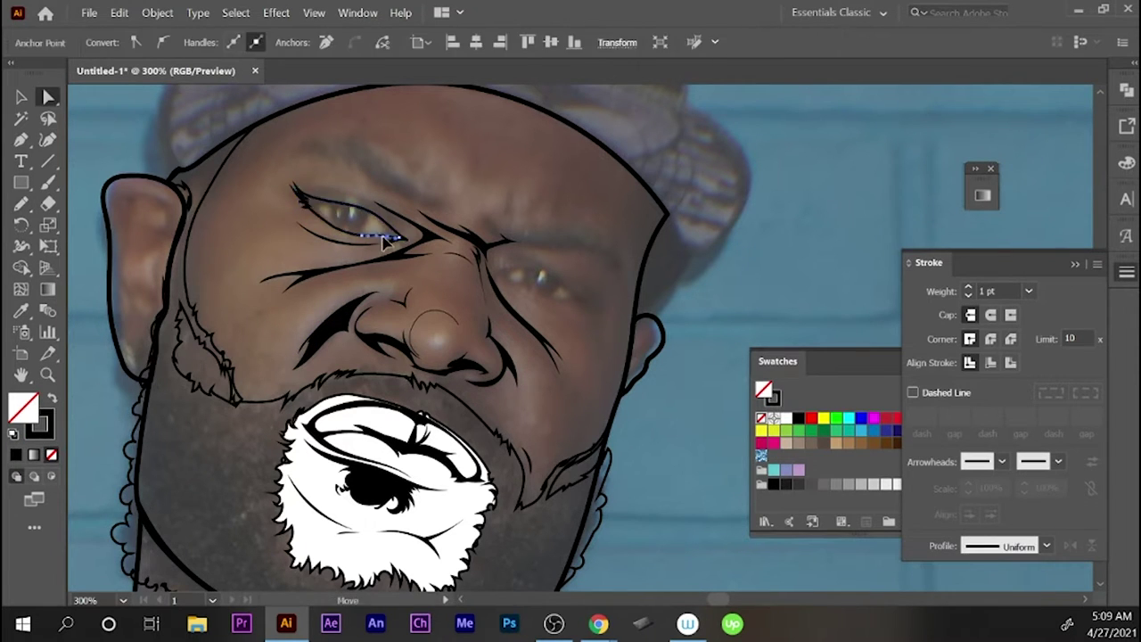
key(shift+x)
key(ctrl+shift+F9)
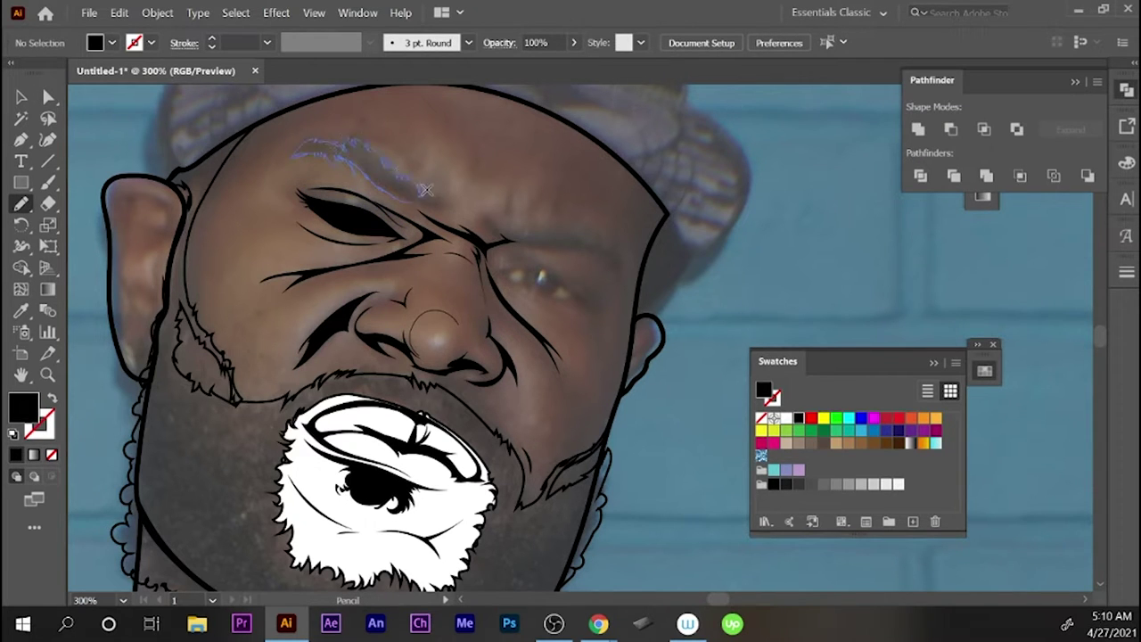
- Draw the left and right eyebrows as solid black shapes
drag(415, 201, 446, 210)
key(ctrl+shift+F9)
key(F6)
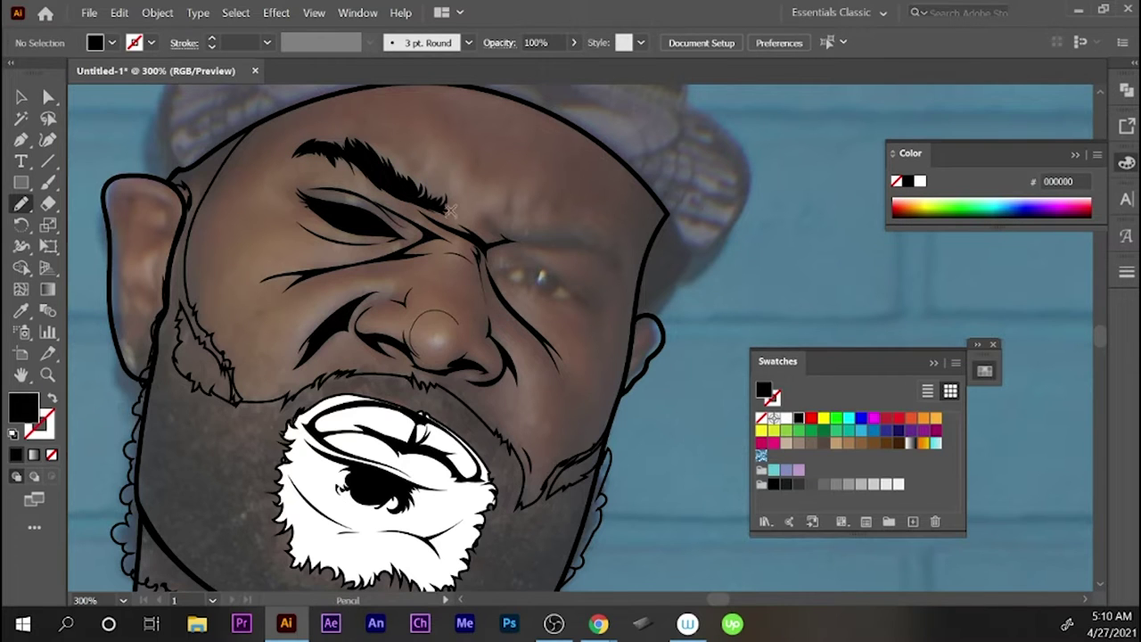
drag(481, 214, 612, 245)
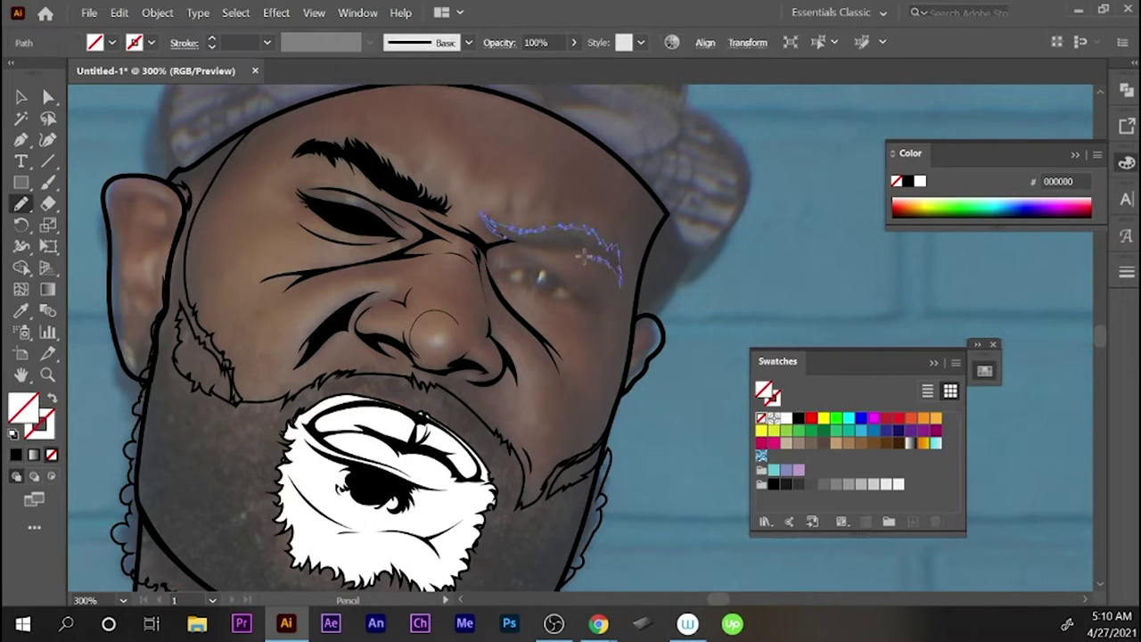
key(ctrl+shift+a)
- Outline the right eye opening and fill it black
drag(489, 257, 517, 286)
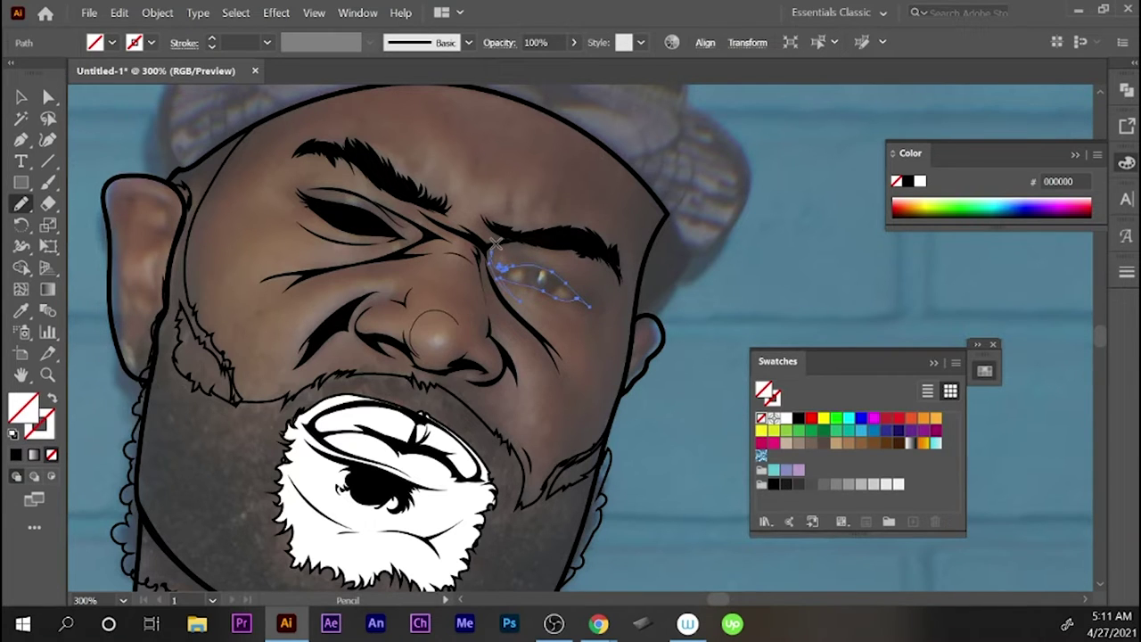
key(ctrl+shift+a)
key(shift+x)
key(ctrl+F10)
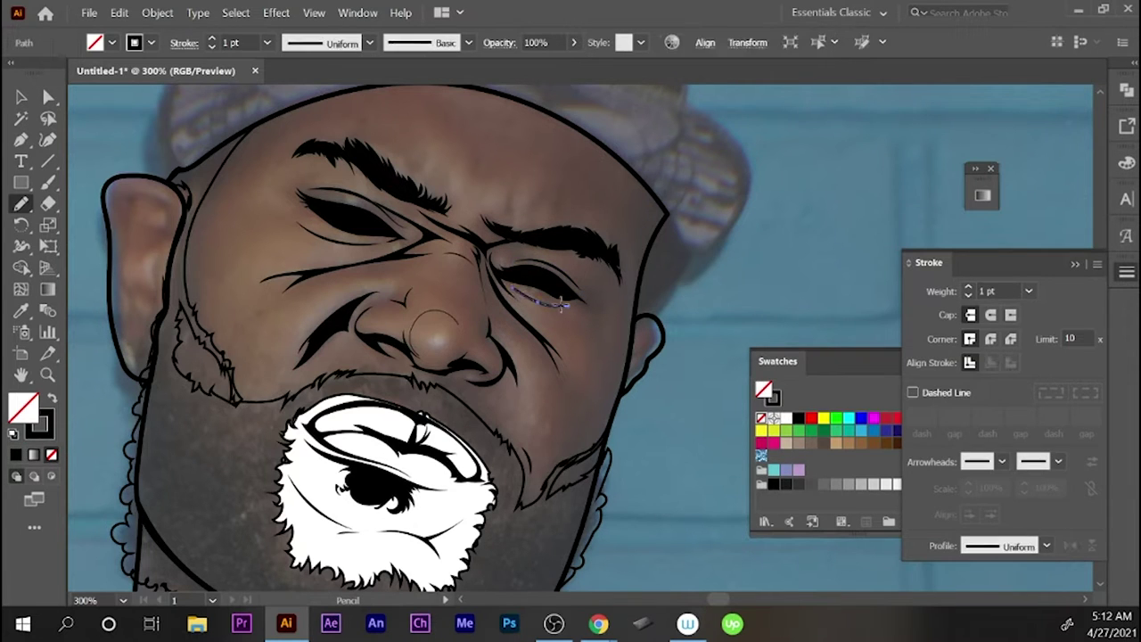
- Check the crease path near the left eye, then return to the Pencil tool
key(a)
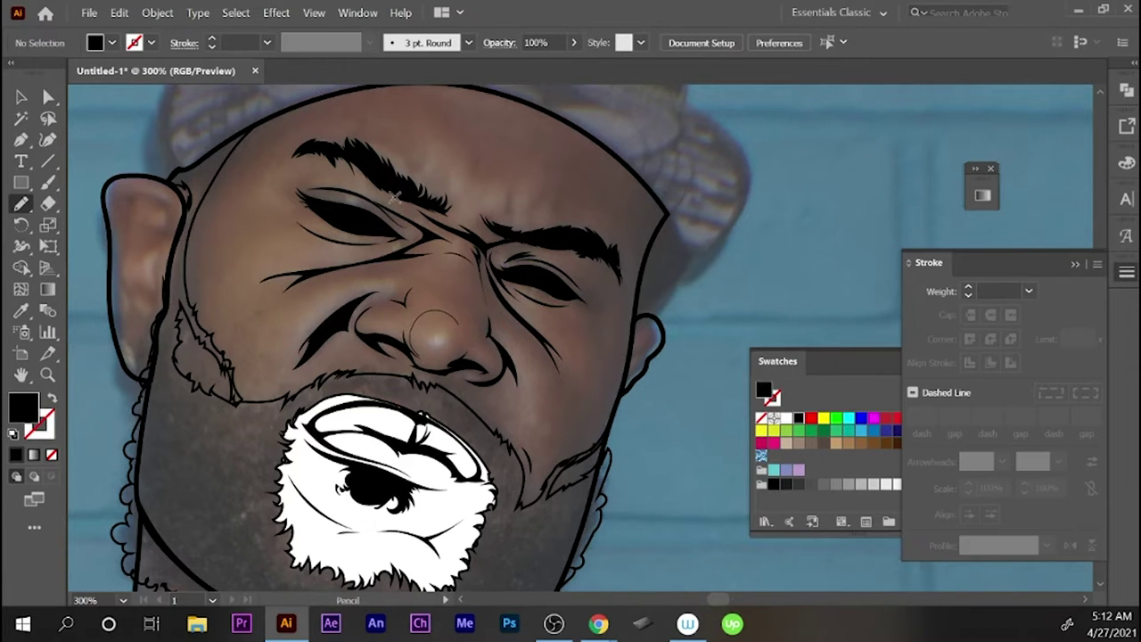
click(415, 239)
key(ctrl+shift+a)
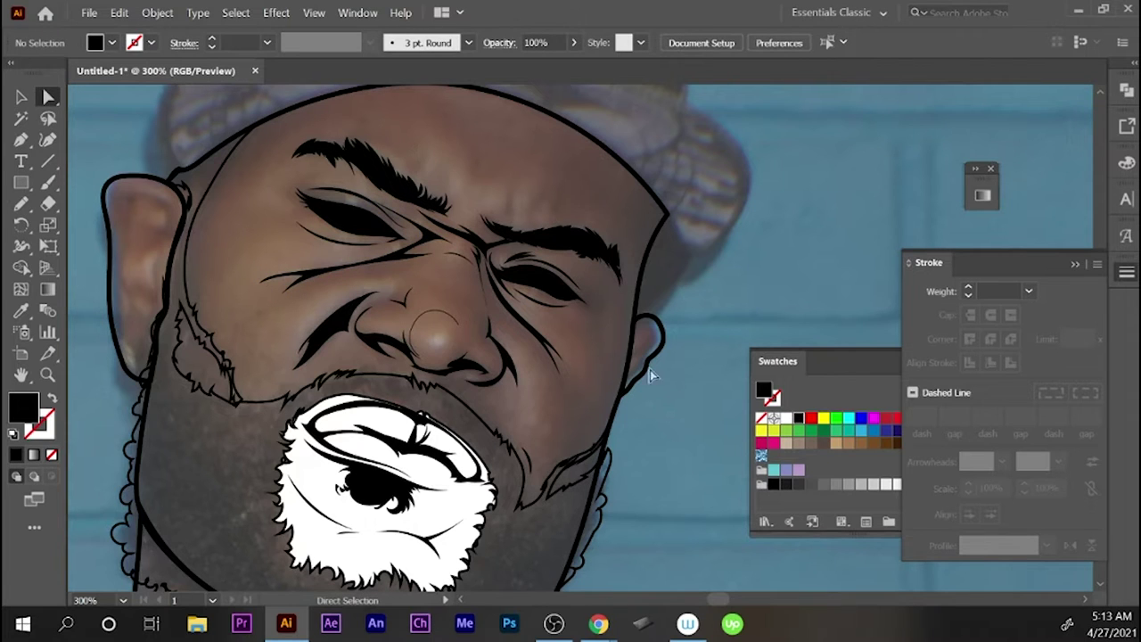
key(n)
key(ctrl+F10)
key(ctrl+shift+F9)
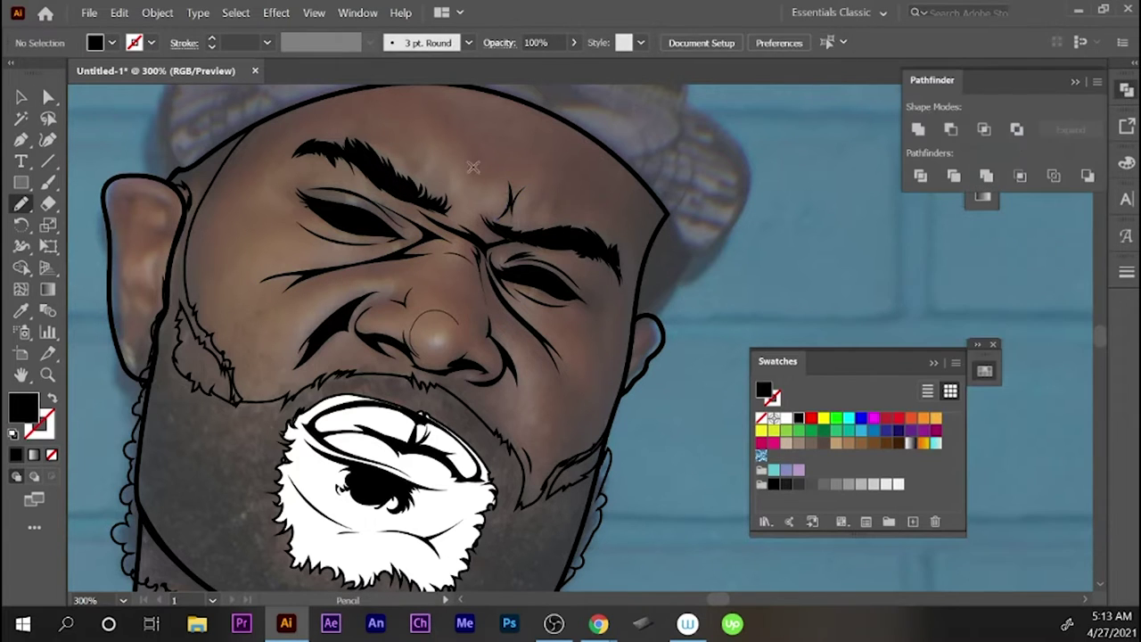
- Draw a black wrinkle line on the forehead
drag(473, 185, 472, 203)
key(d)
key(shift+x)
key(ctrl+shift+a)
- Draw a thin line near the left eye and reset to a black stroke with no fill
drag(267, 185, 301, 197)
key(F6)
key(ctrl+F10)
key(shift+x)
key(ctrl+shift+a)
key(shift+x)
key(ctrl+shift+a)
key(shift+x)
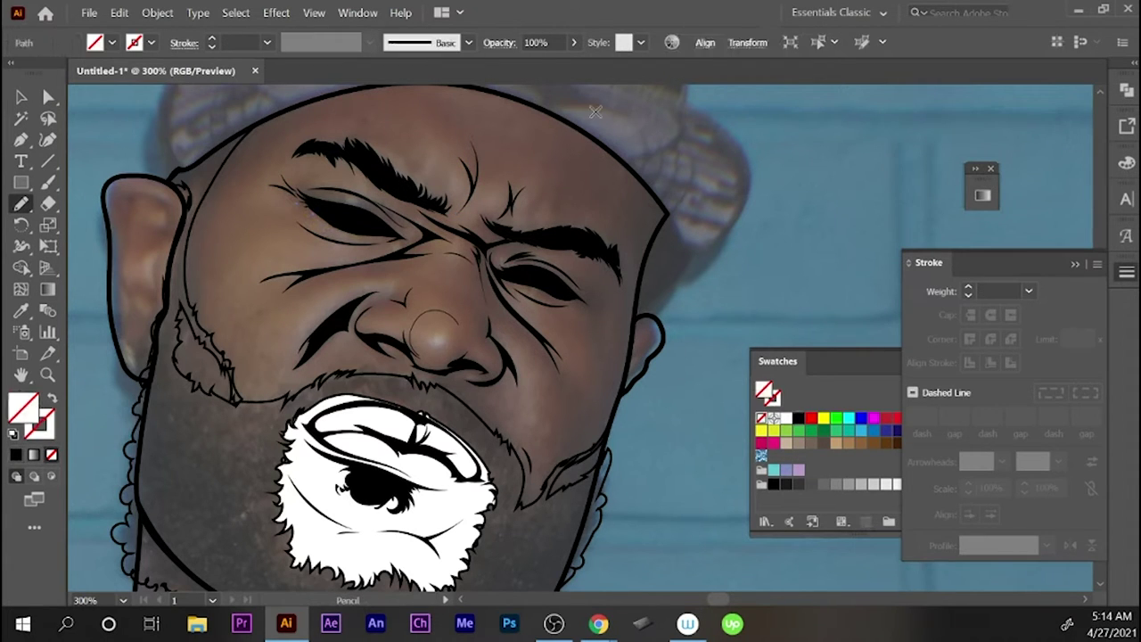
- Draw fine crease lines under the right eye and along the jaw
drag(504, 283, 577, 300)
key(ctrl+shift+a)
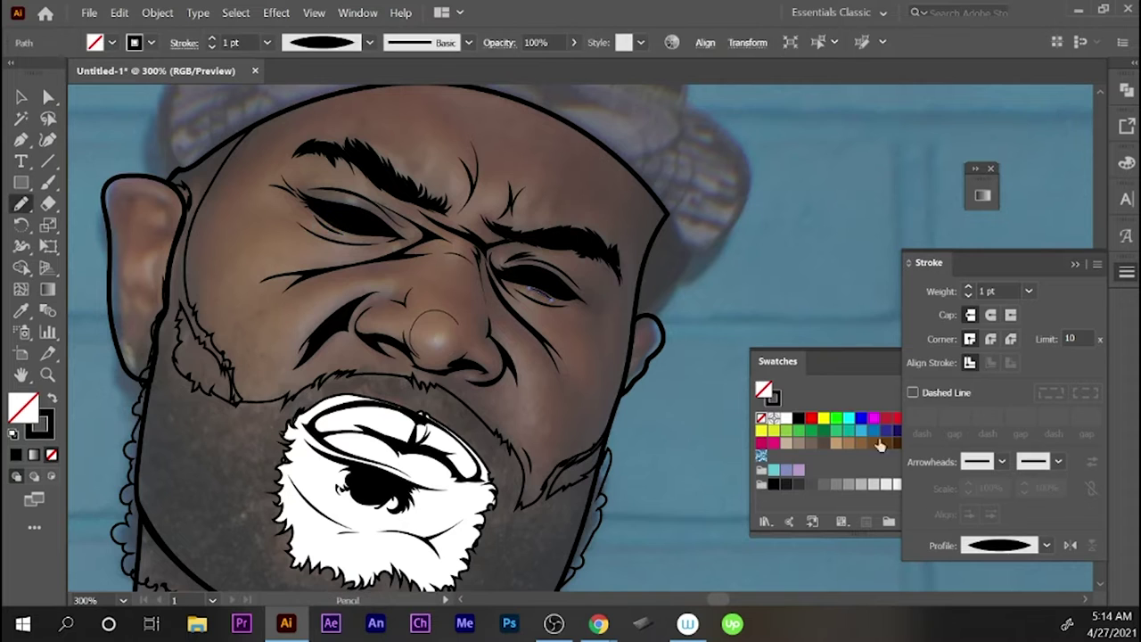
key(ctrl+shift+a)
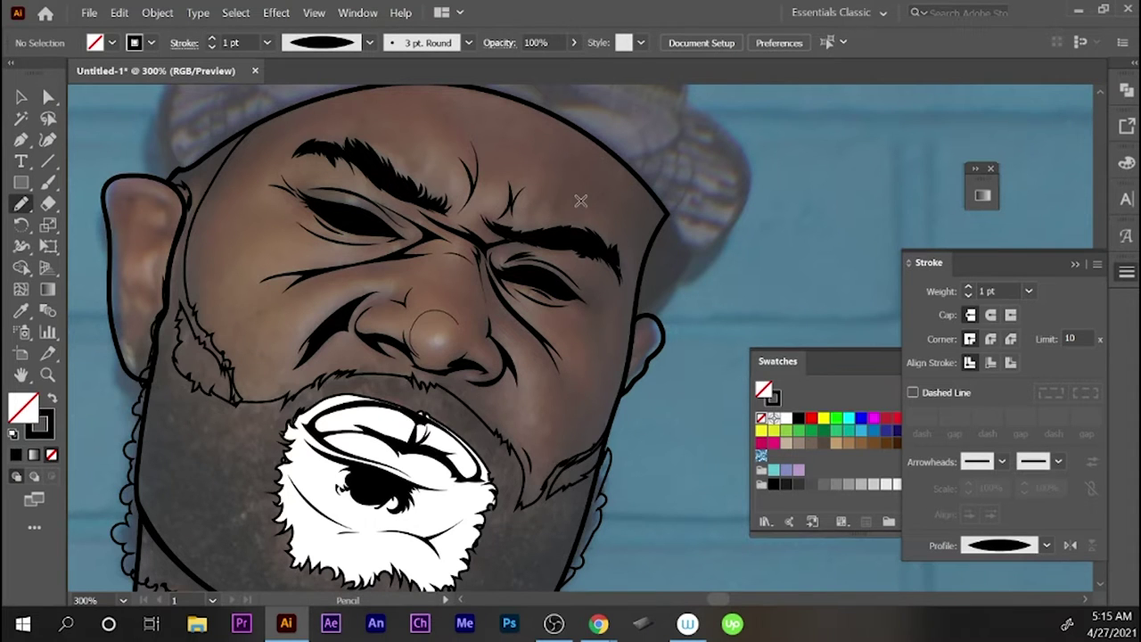
drag(525, 392, 522, 414)
key(ctrl+shift+a)
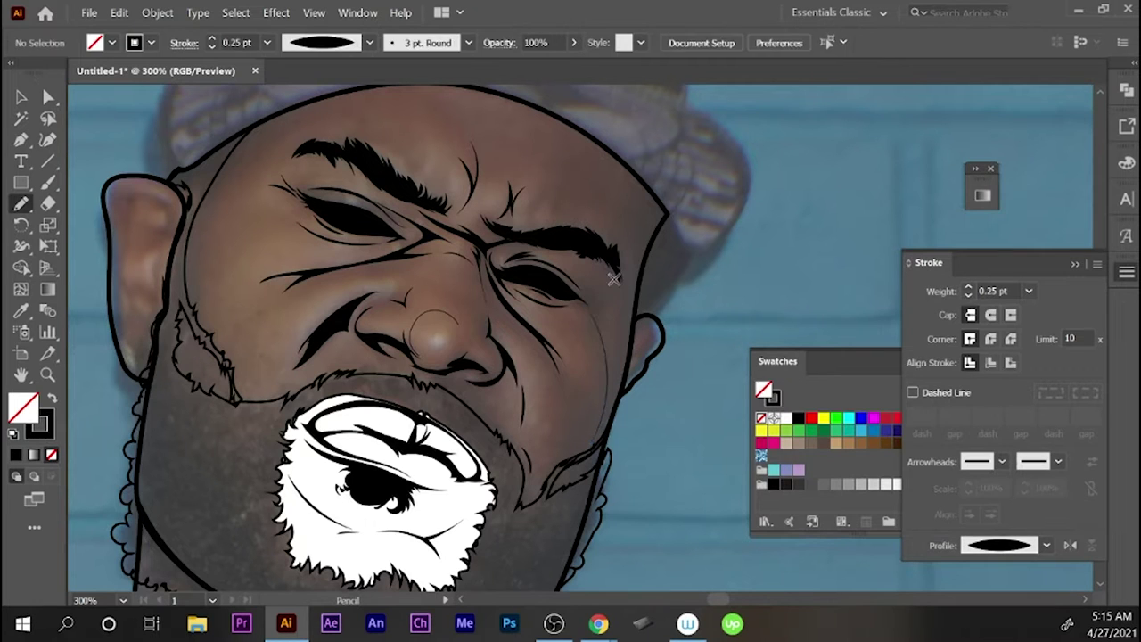
key(a)
key(ctrl+shift+a)
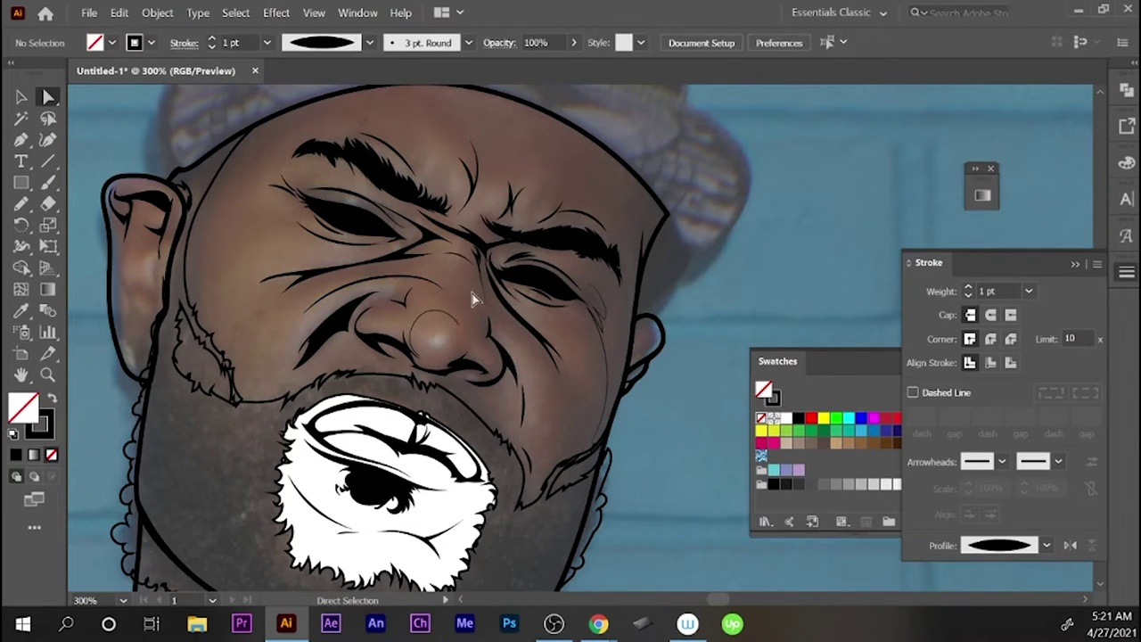
key(n)
key(shift+x)
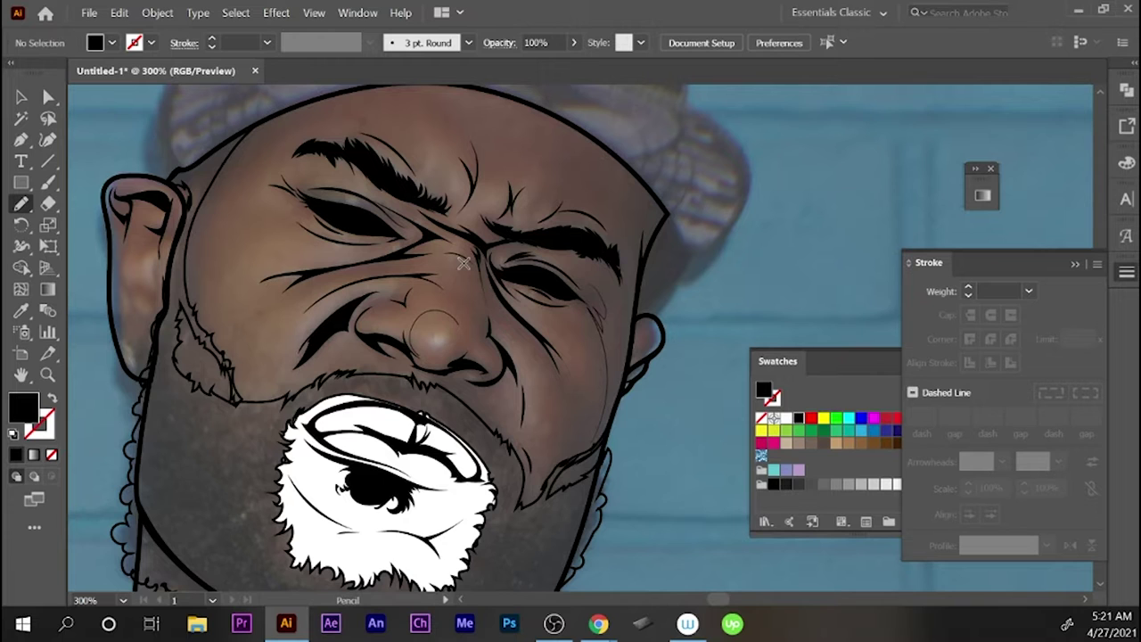
- Bring the upper-left face into view and draw a small uniform-width forehead stroke
mouse_move(435, 116)
mouse_down()
mouse_move(415, 151)
mouse_move(332, 132)
mouse_move(331, 152)
mouse_up()
key(shift+x)
key(v)
key(n)
click(1047, 545)
click(989, 403)
drag(254, 183, 284, 160)
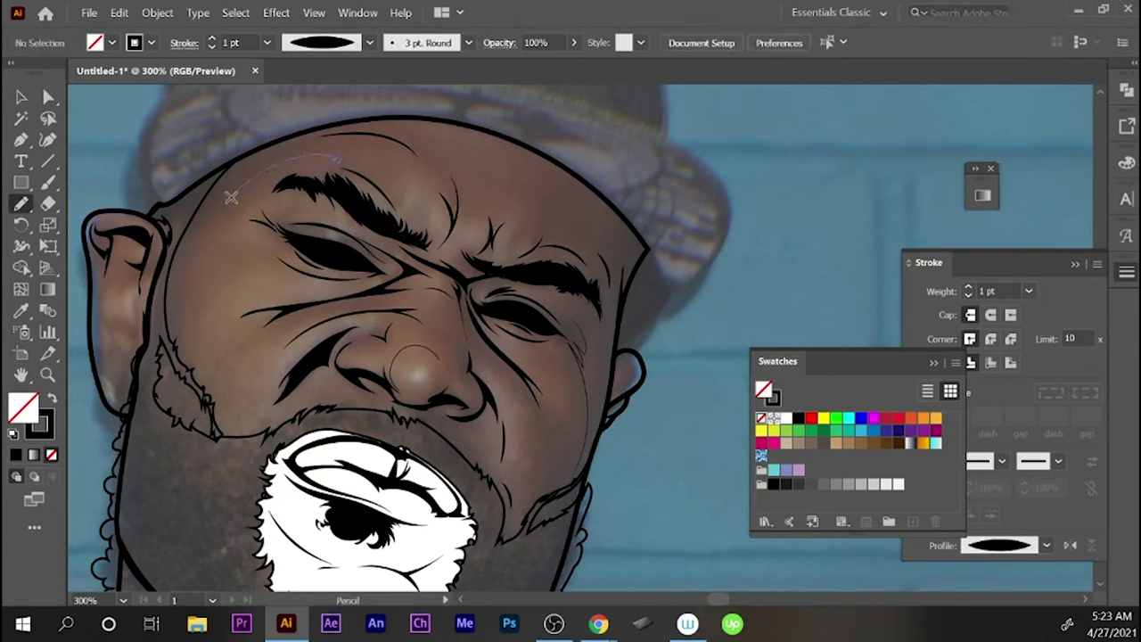
- Draw a left forehead line, sample the thin 0.25 pt style, and draw a cheek crease
drag(178, 357, 334, 157)
key(i)
click(359, 163)
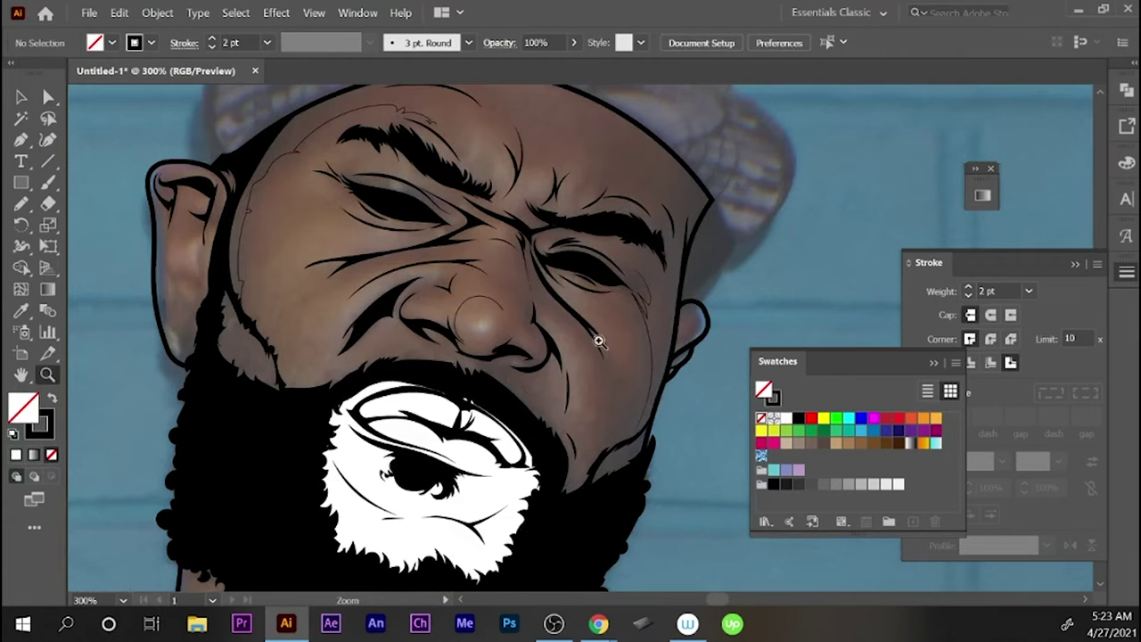
key(n)
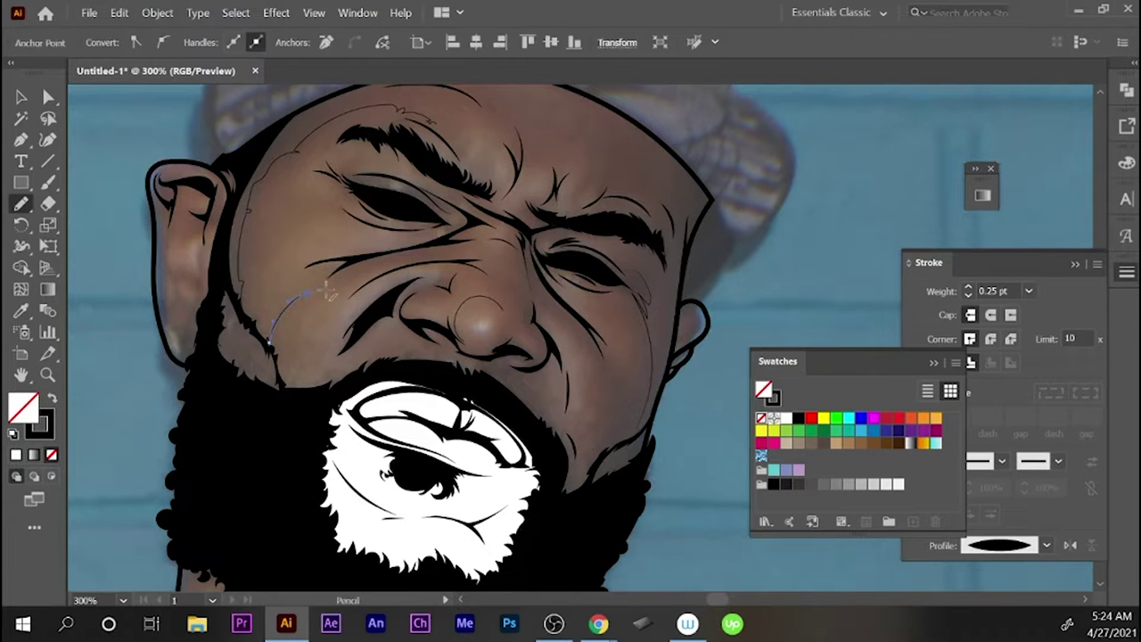
drag(609, 367, 598, 450)
key(ctrl+shift+a)
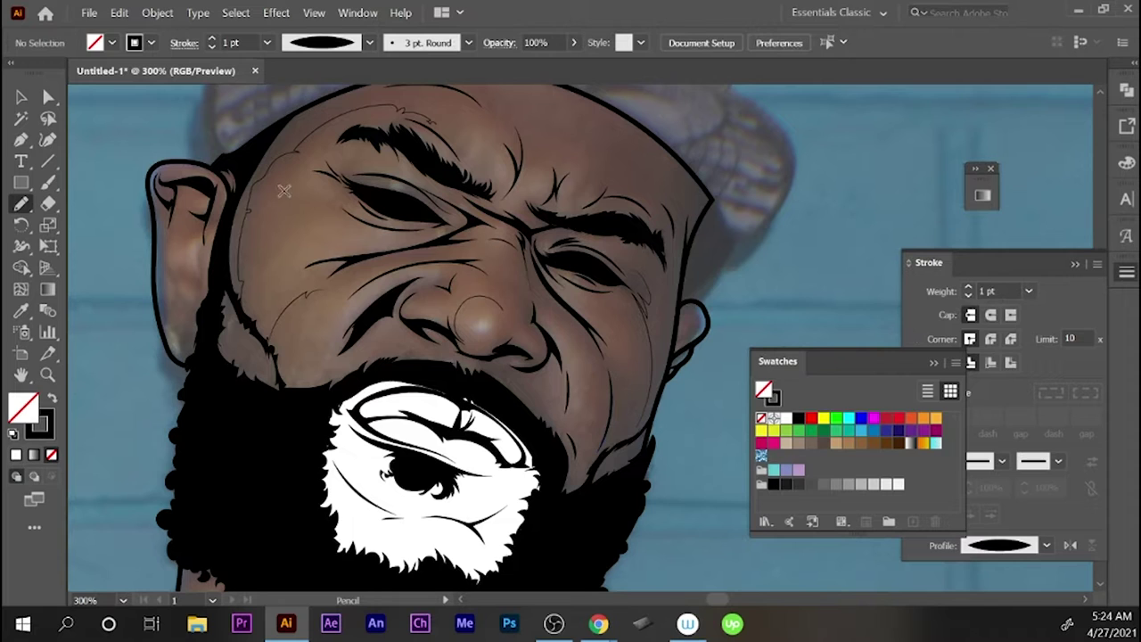
- Swap fill and stroke, ending on a black fill with no stroke
key(shift+x)
key(ctrl+shift+F9)
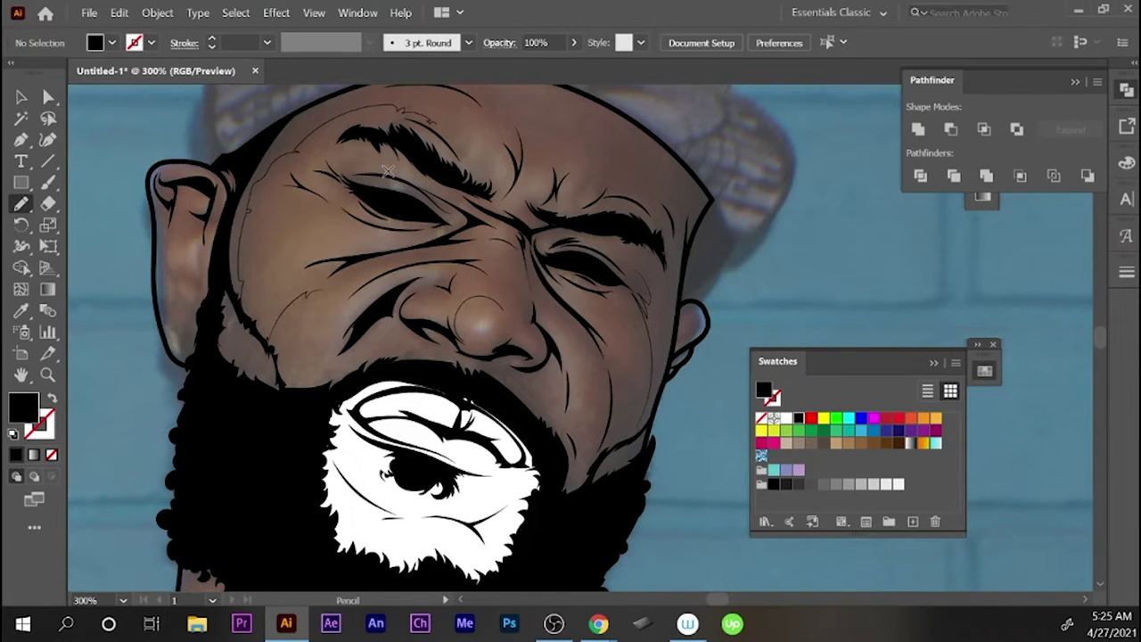
key(shift+x)
key(ctrl+F10)
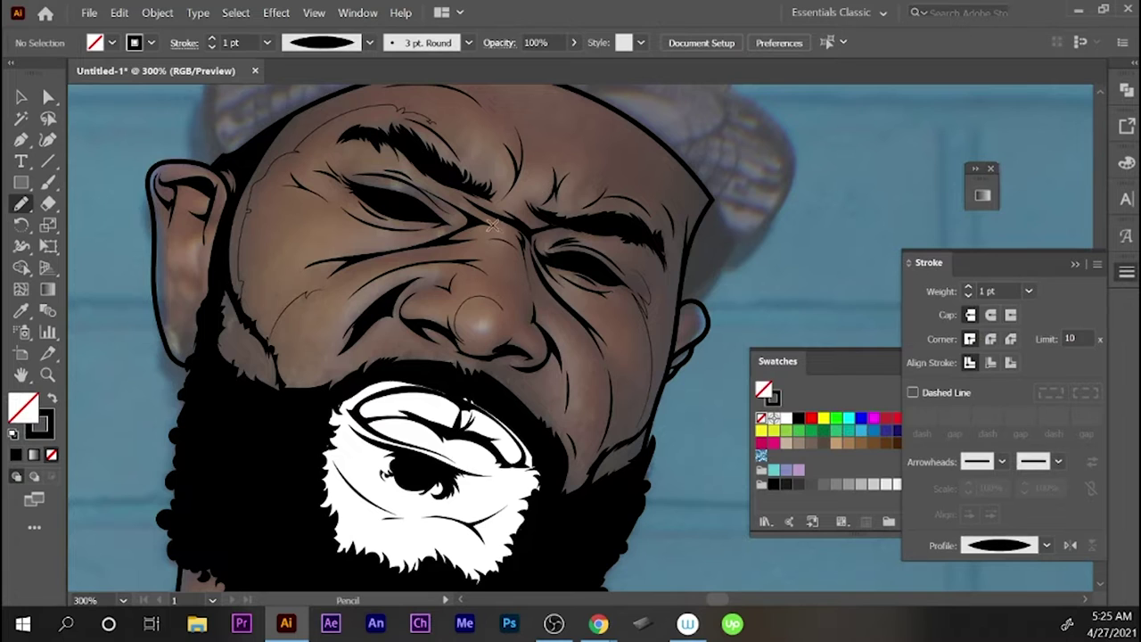
key(shift+x)
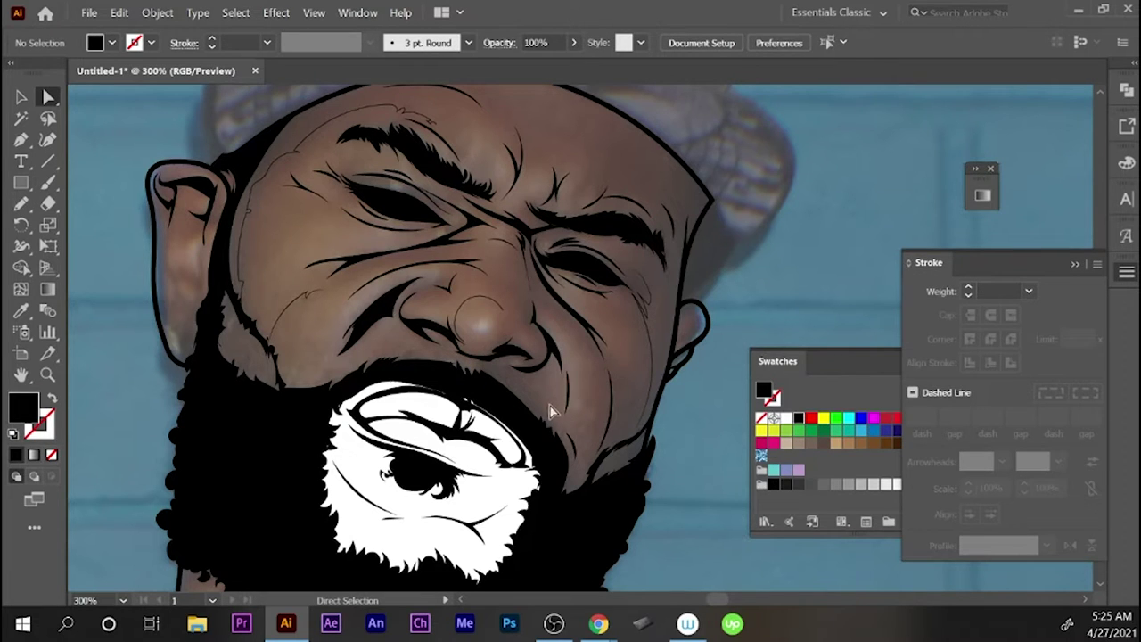
- Fill the eye shape white and draw white eyeballs in both eyes
ctrl+click(383, 198)
click(760, 417)
key(ctrl+shift+a)
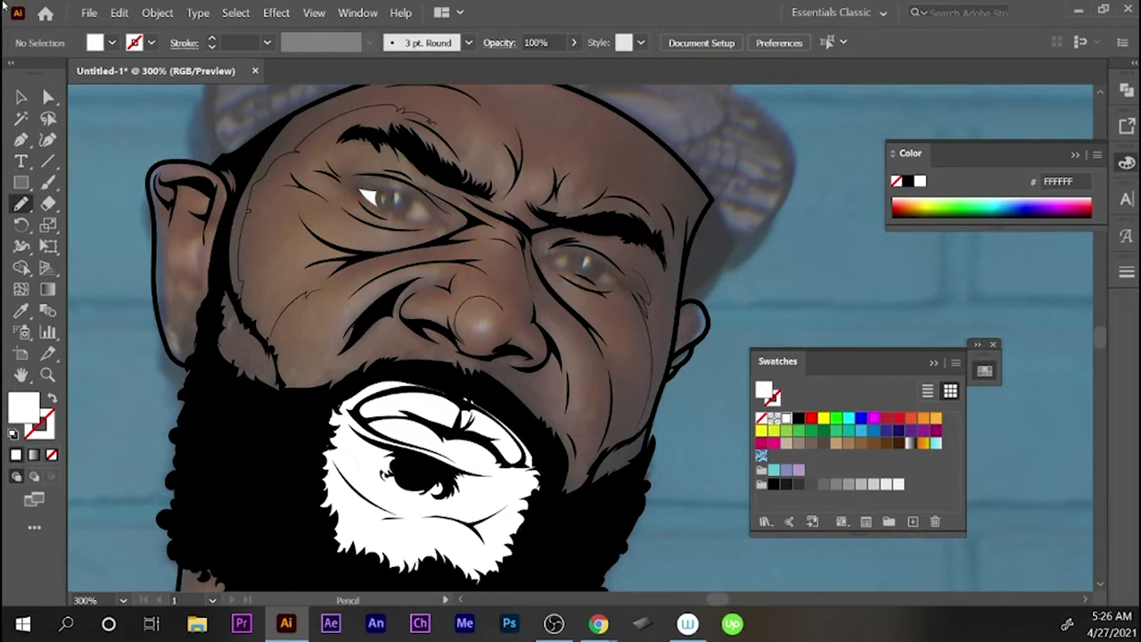
drag(413, 204, 408, 206)
drag(585, 257, 584, 260)
- Draw red (#FF0000) irises in the left and right eyes
drag(395, 208, 398, 206)
click(811, 418)
key(ctrl+shift+a)
drag(585, 261, 557, 261)
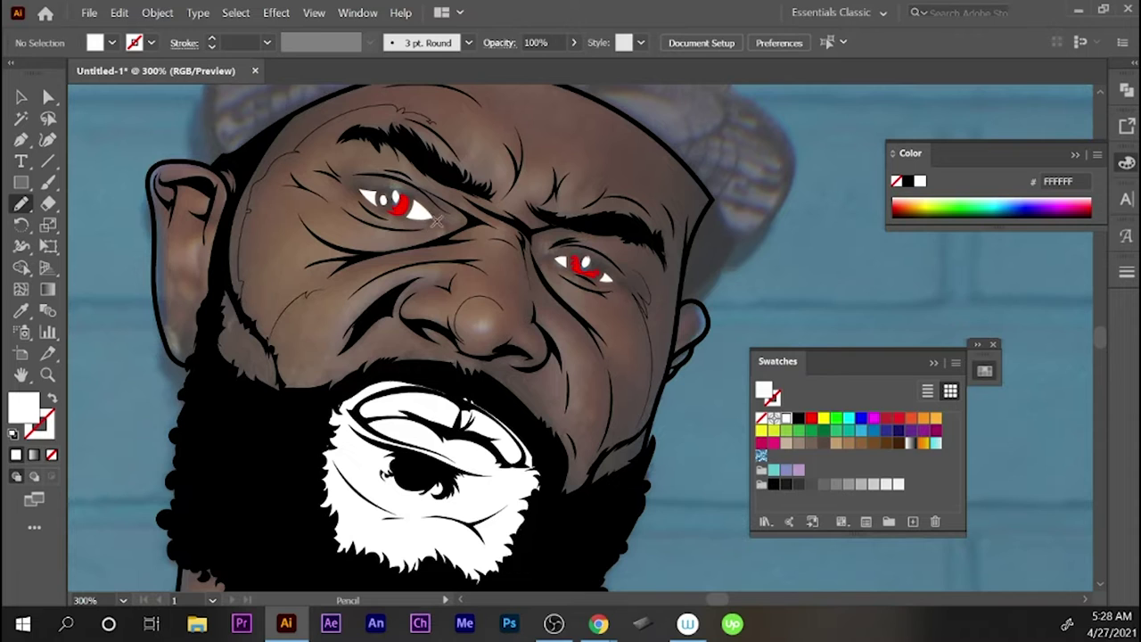
key(v)
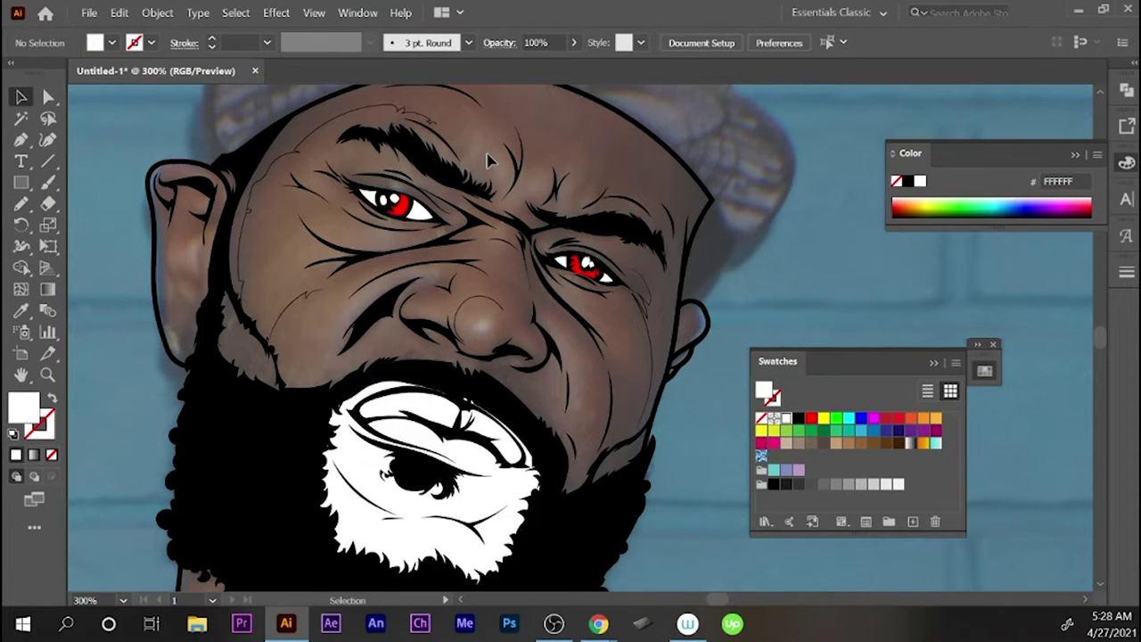
scroll(488, 160, up, 2)
key(n)
scroll(538, 341, down, 2)
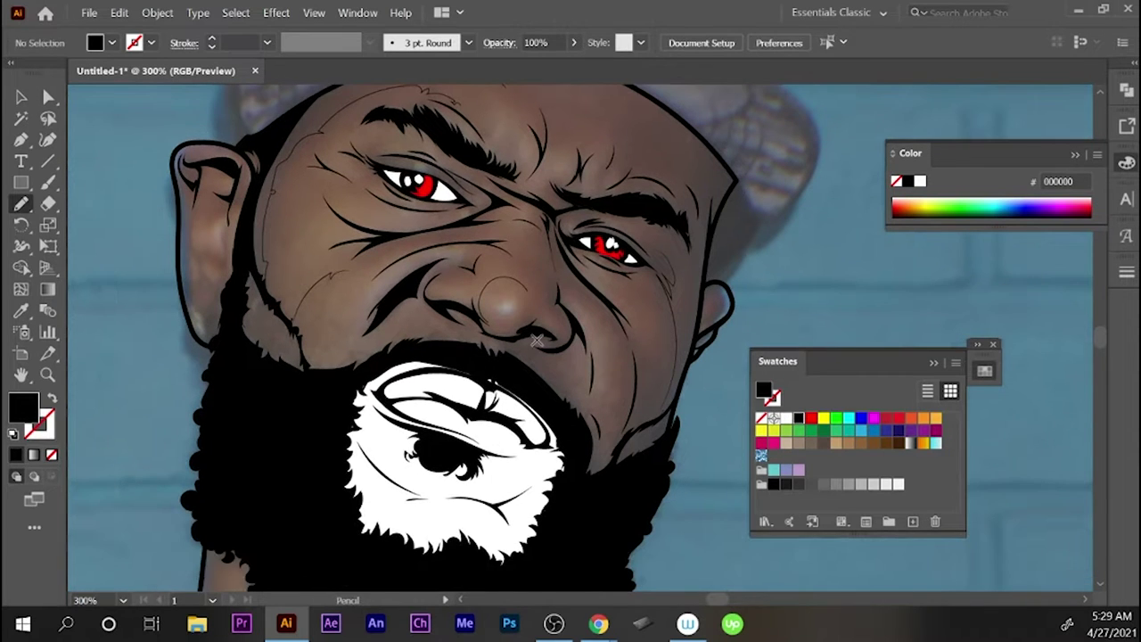
- Zoom out and draw a black, no-fill stroke along the inner ear
key(v)
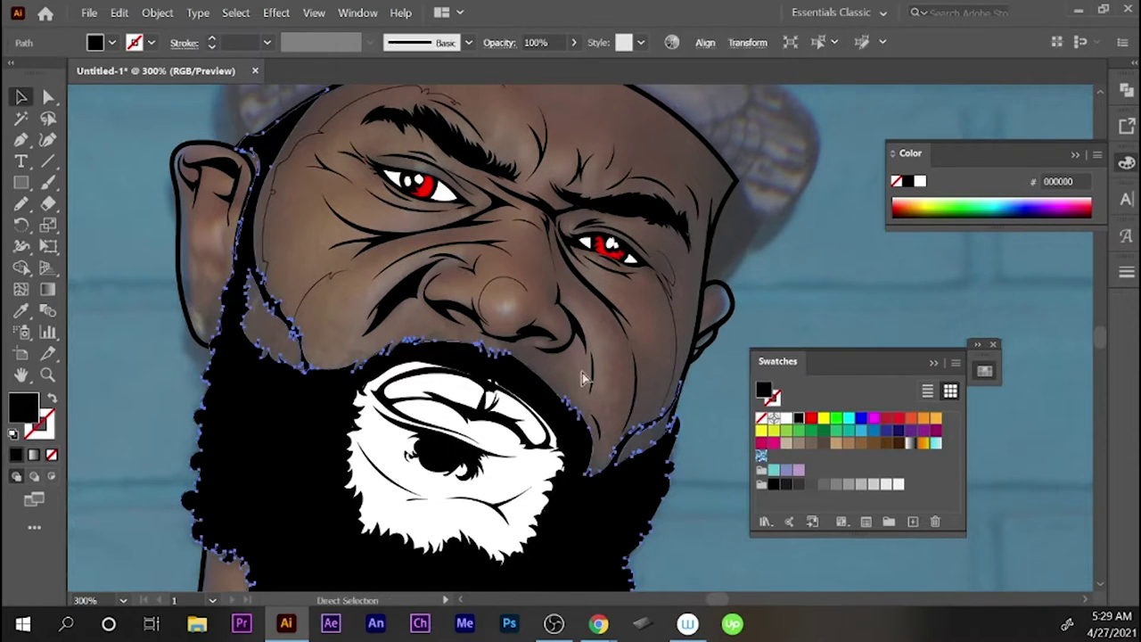
alt+click(600, 293)
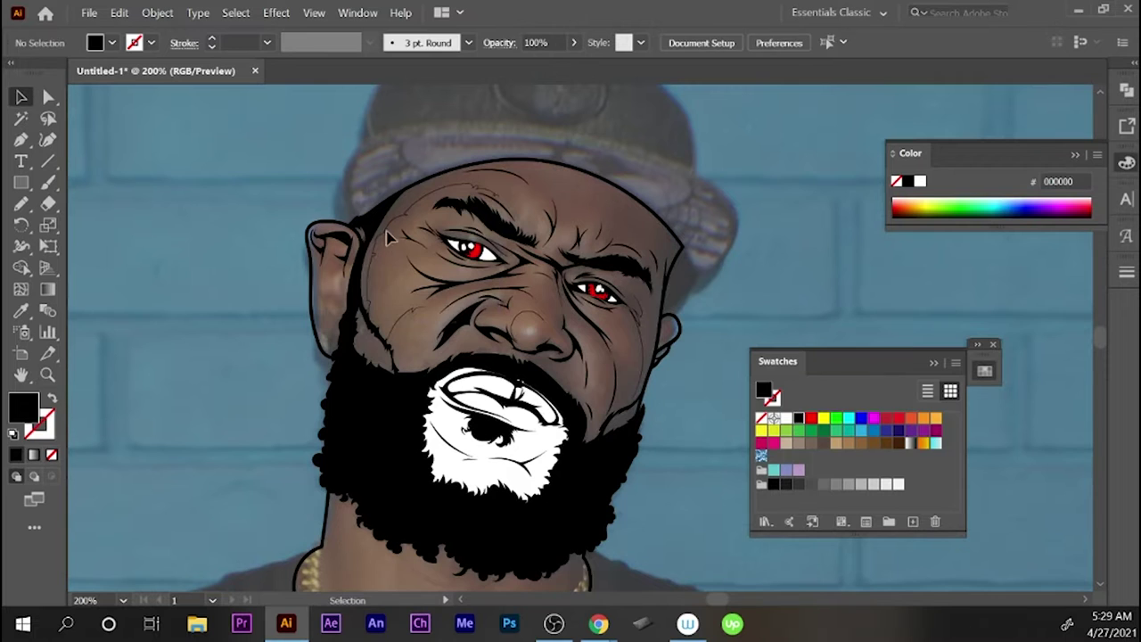
key(shift+x)
key(ctrl+F10)
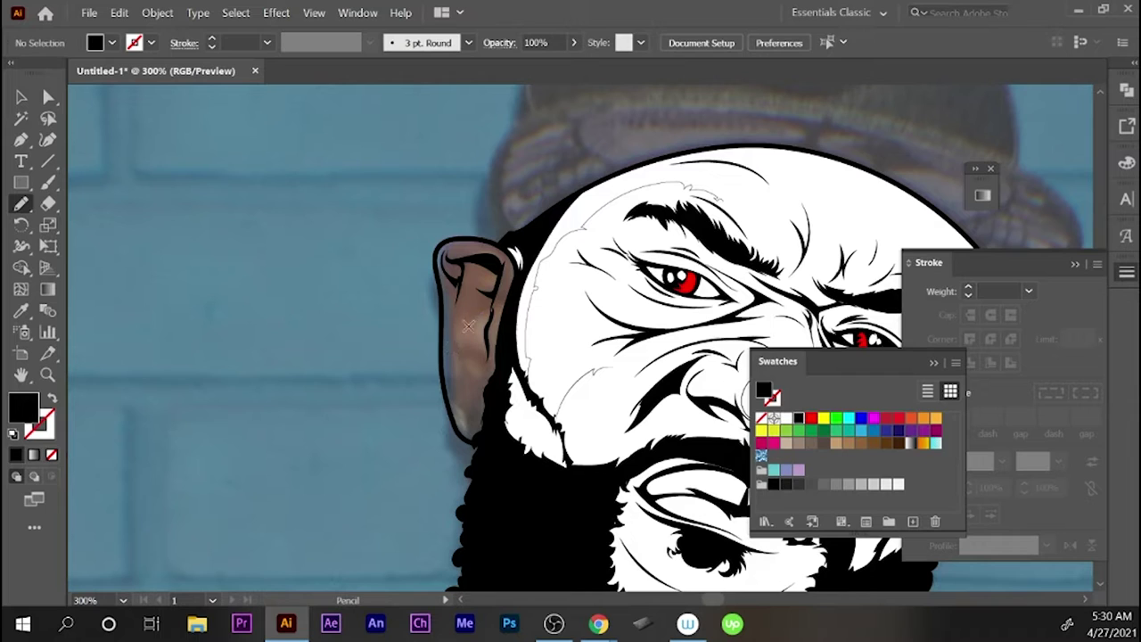
drag(463, 303, 489, 311)
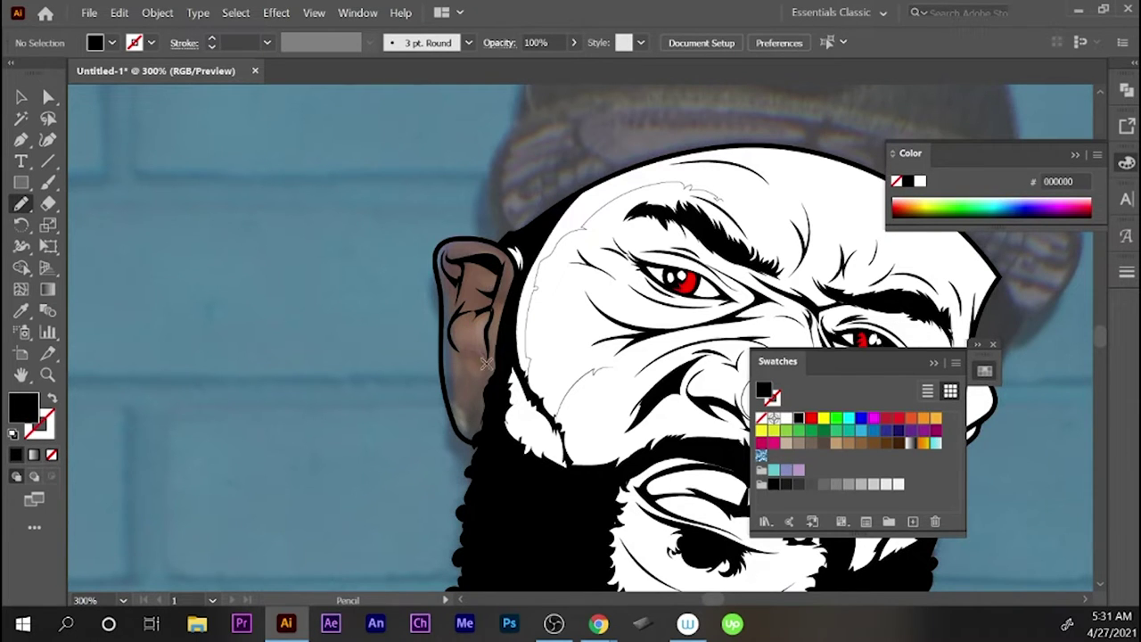
- Start a no-fill Pen outline for the earring at the earlobe
key(slash)
key(p)
click(441, 409)
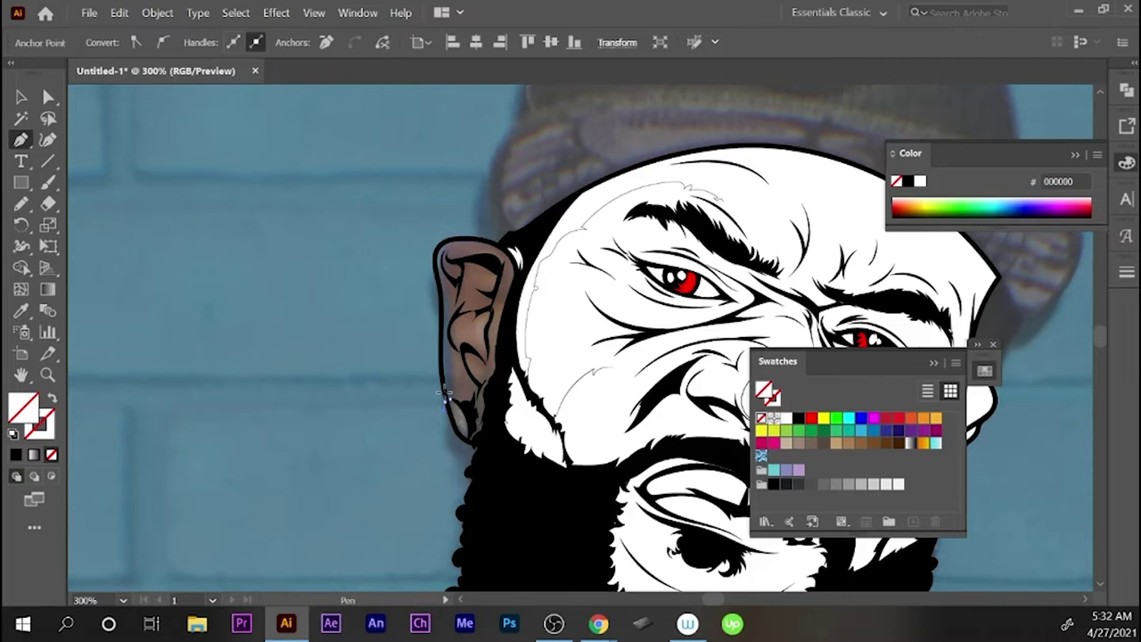
- Finish the earring shape with a white fill and 0.5 pt black outline, then zoom out
click(453, 434)
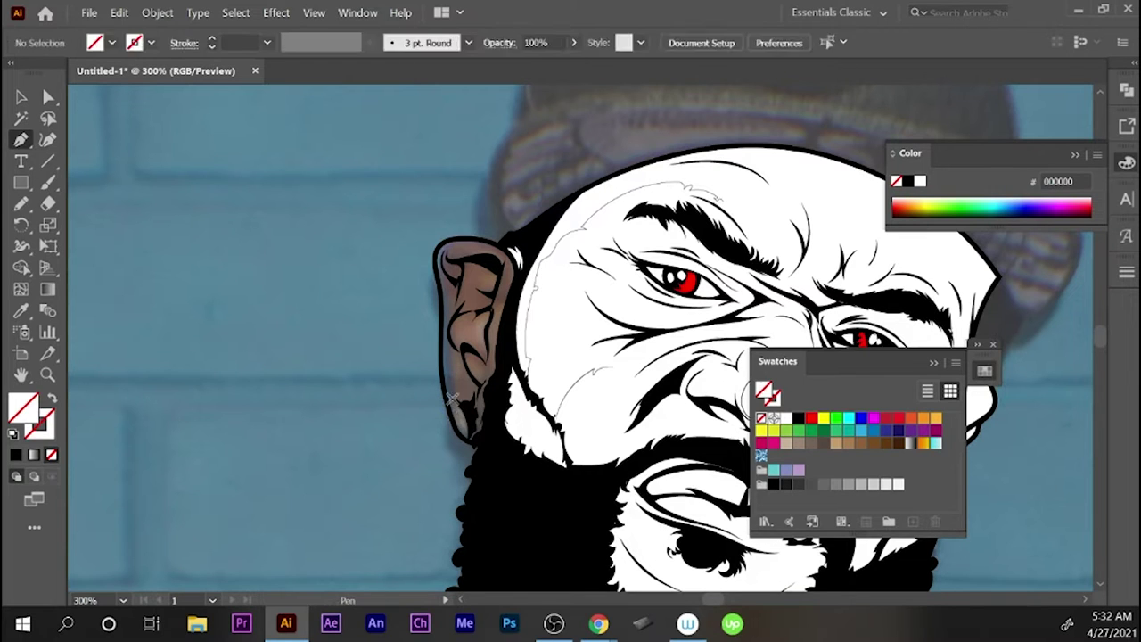
click(785, 417)
click(1127, 273)
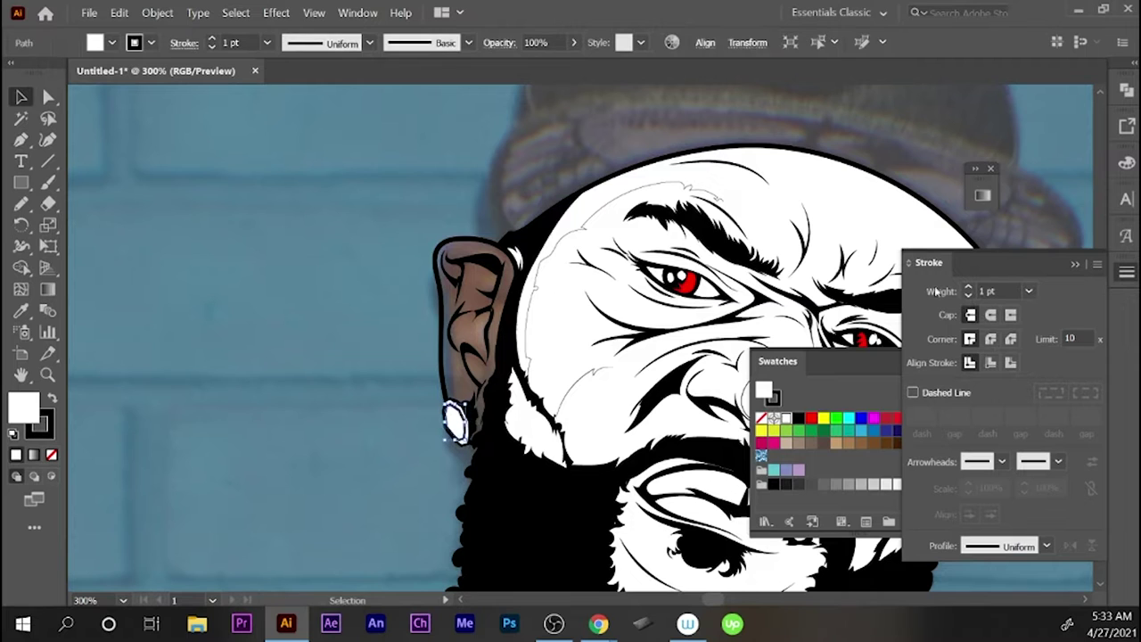
key(ctrl+shift+a)
click(969, 294)
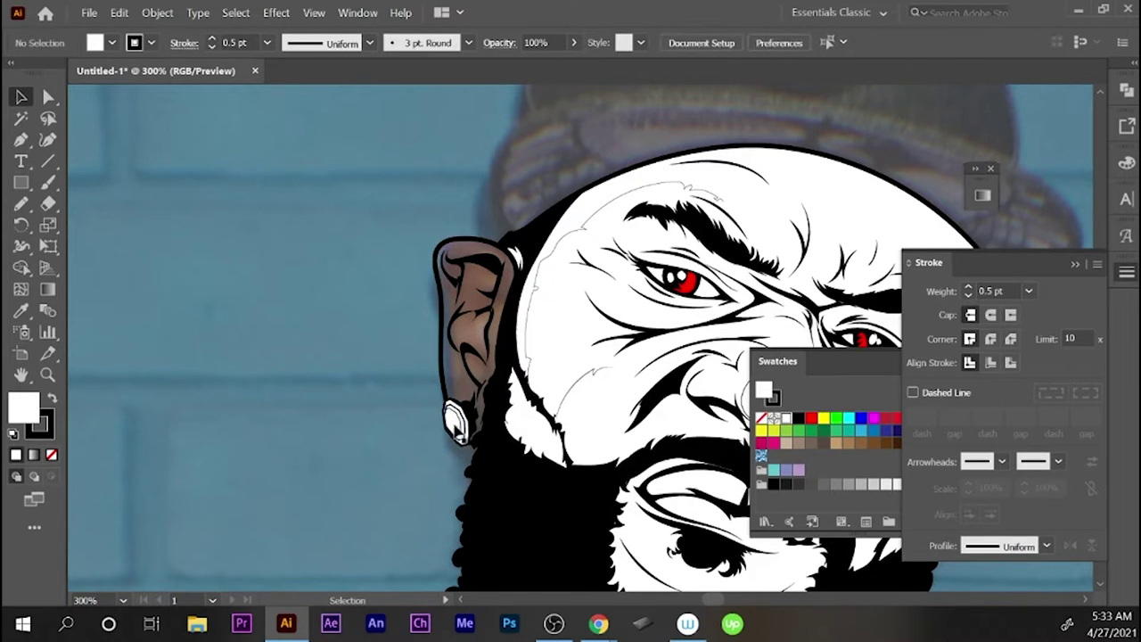
key(ctrl+minus)
scroll(894, 322, up, 2)
- Select the ear shape together with the earring
key(n)
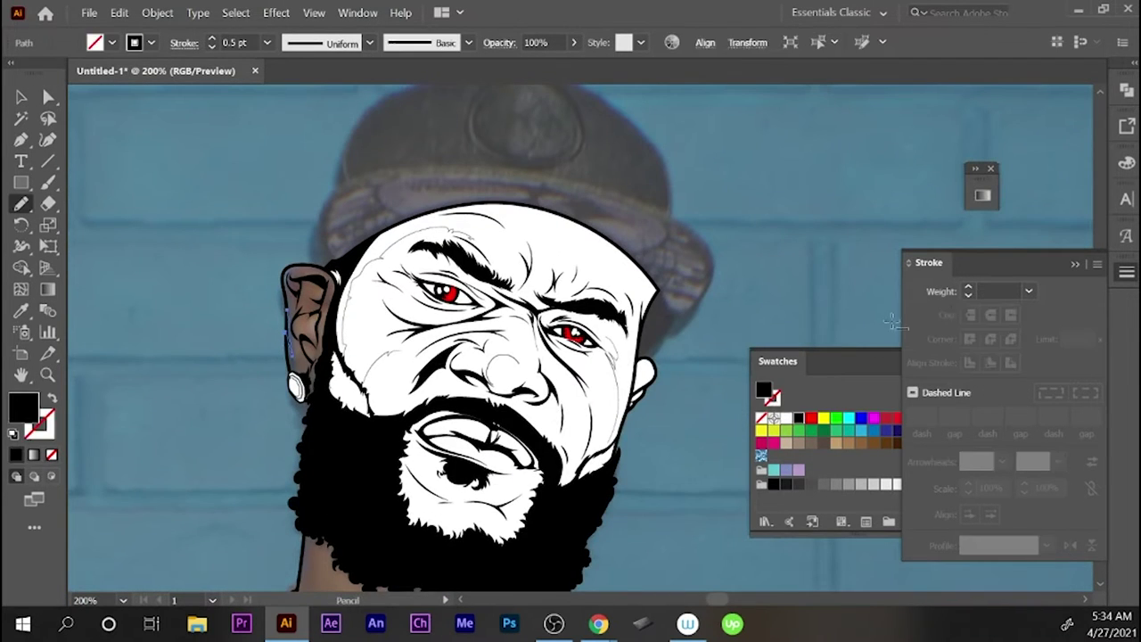
key(v)
click(319, 309)
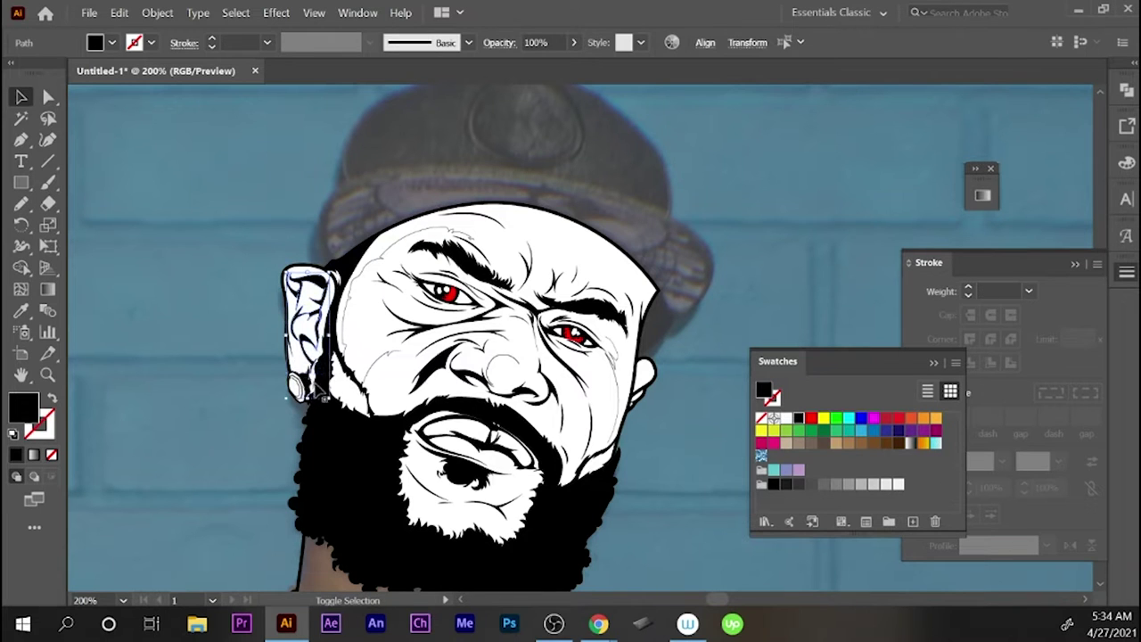
shift+click(312, 394)
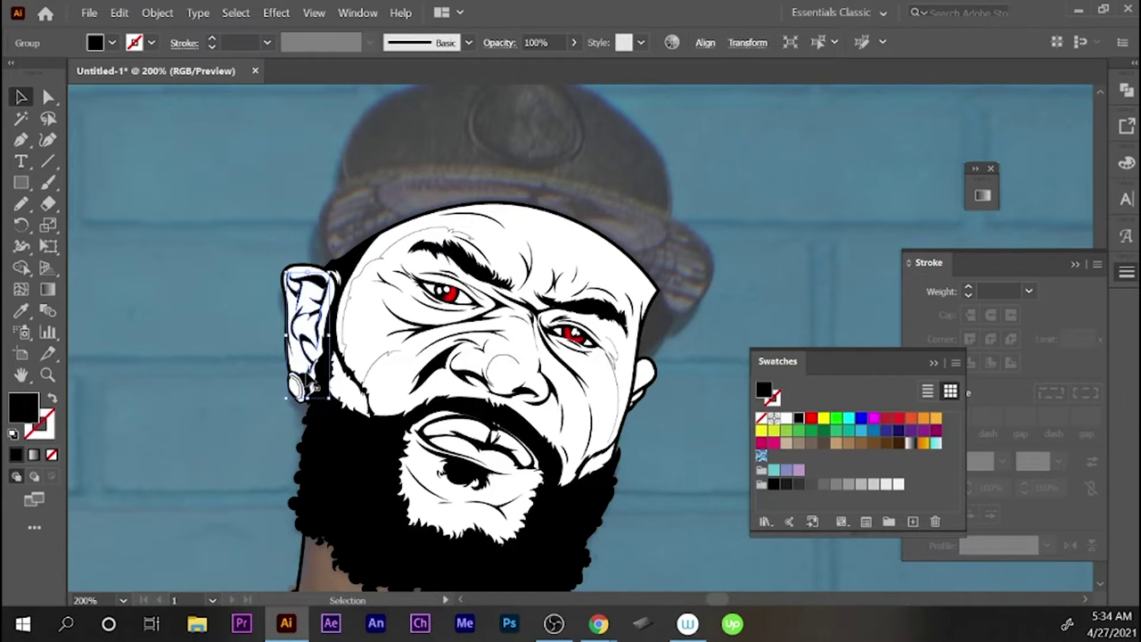
- Inspect the mouth group and the white beard path's anchor points, then deselect
click(481, 442)
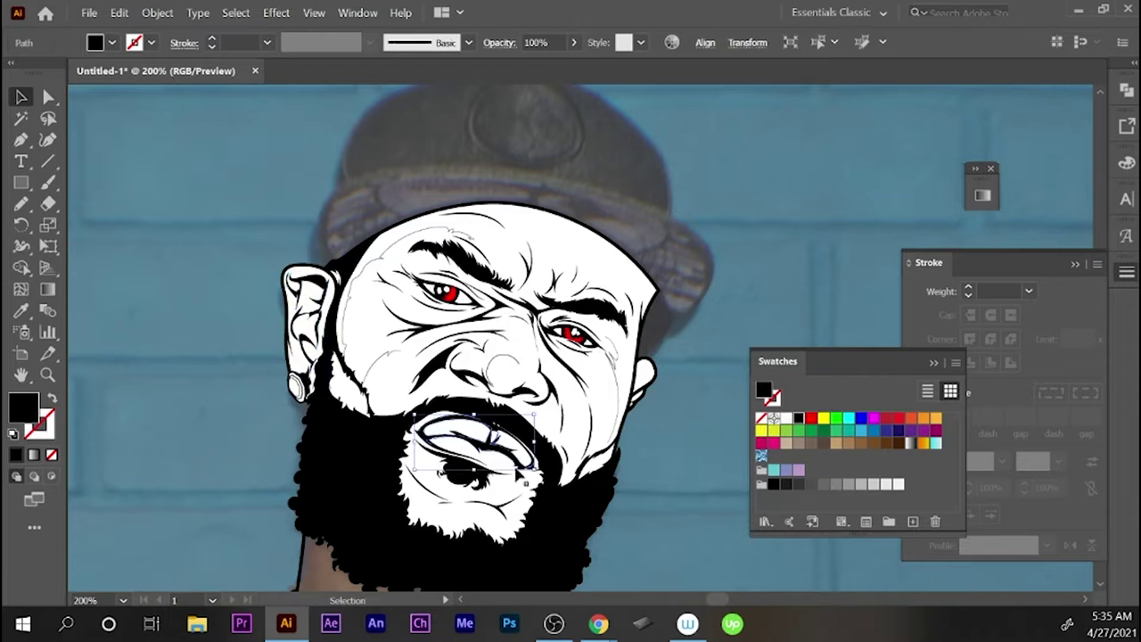
click(565, 502)
scroll(472, 441, down, 2)
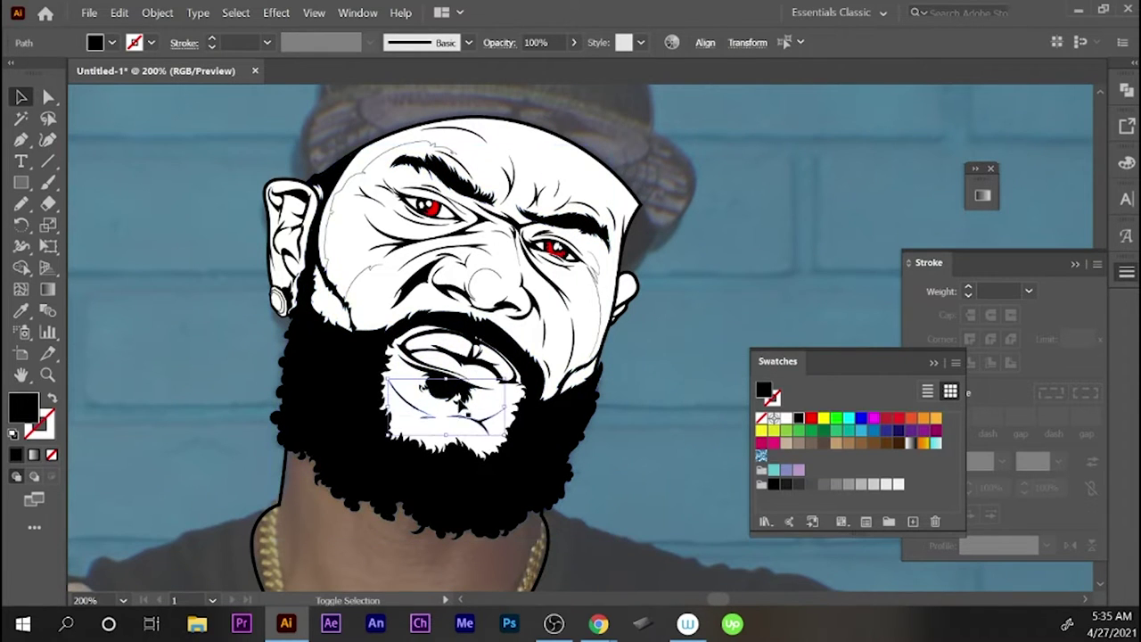
key(a)
click(475, 332)
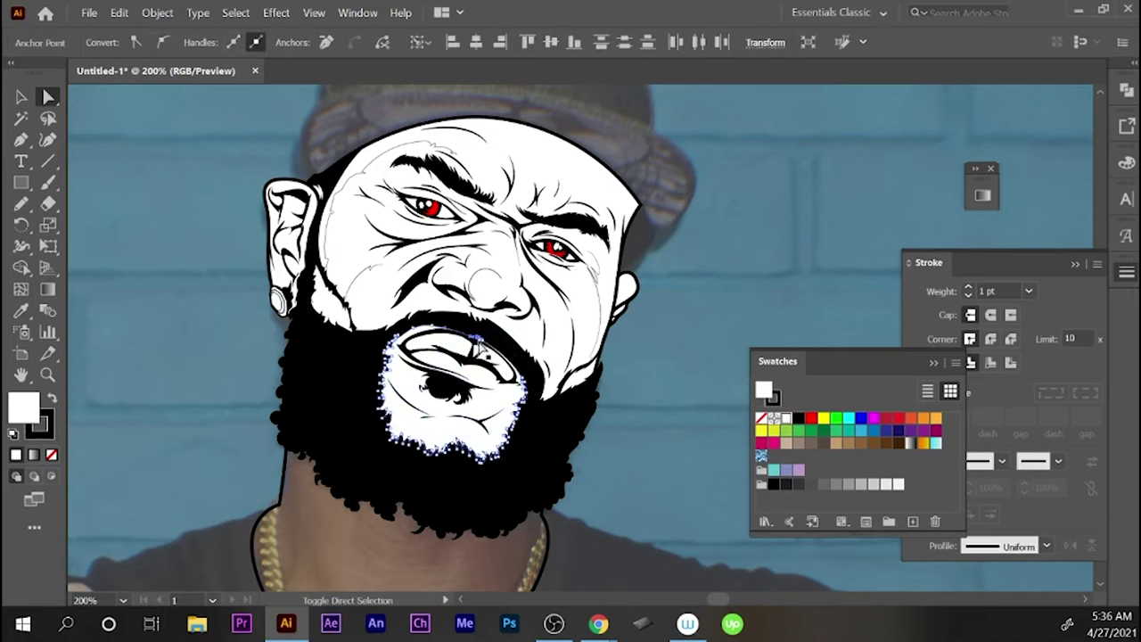
key(v)
key(ctrl+shift+a)
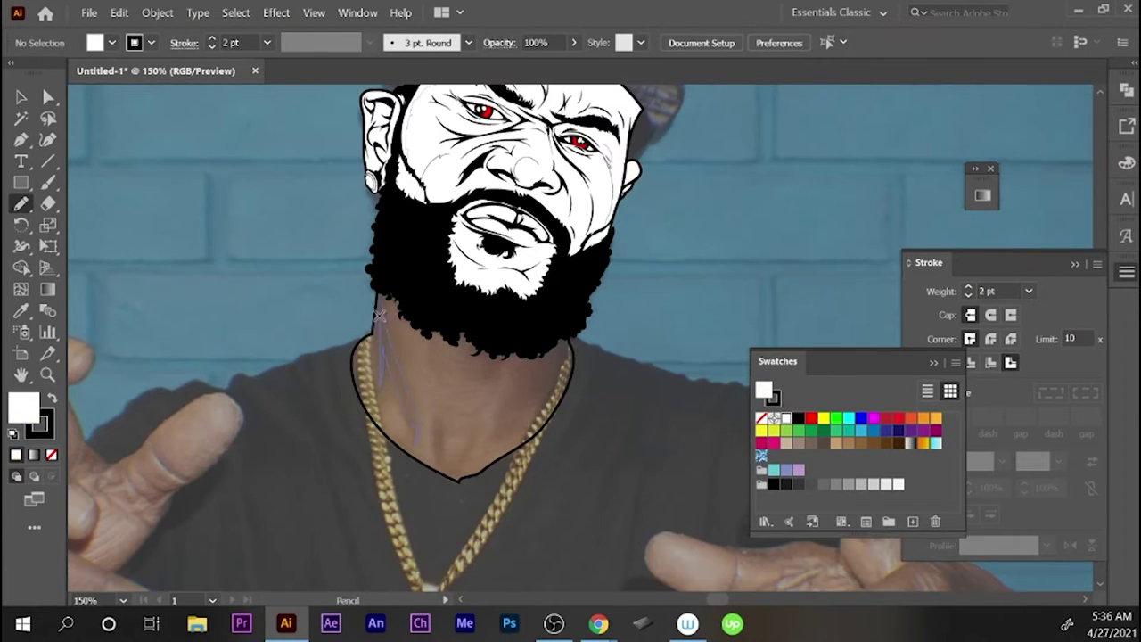
- Draw two black shadow spikes on the neck
drag(379, 314, 380, 312)
key(a)
key(ctrl+shift+a)
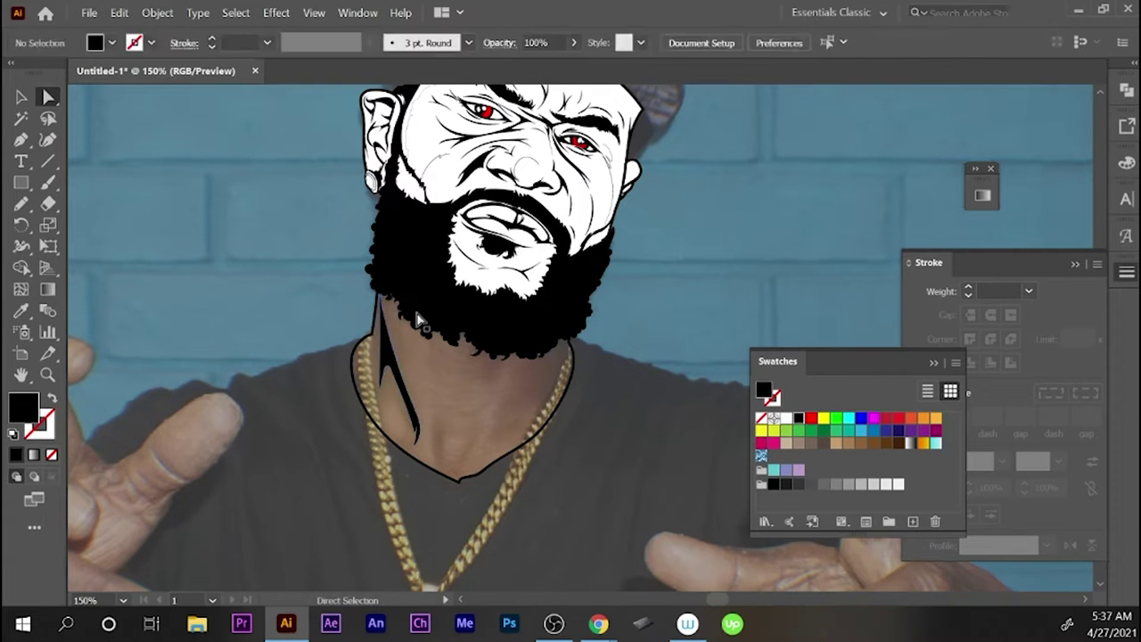
key(n)
drag(434, 373, 443, 463)
key(F6)
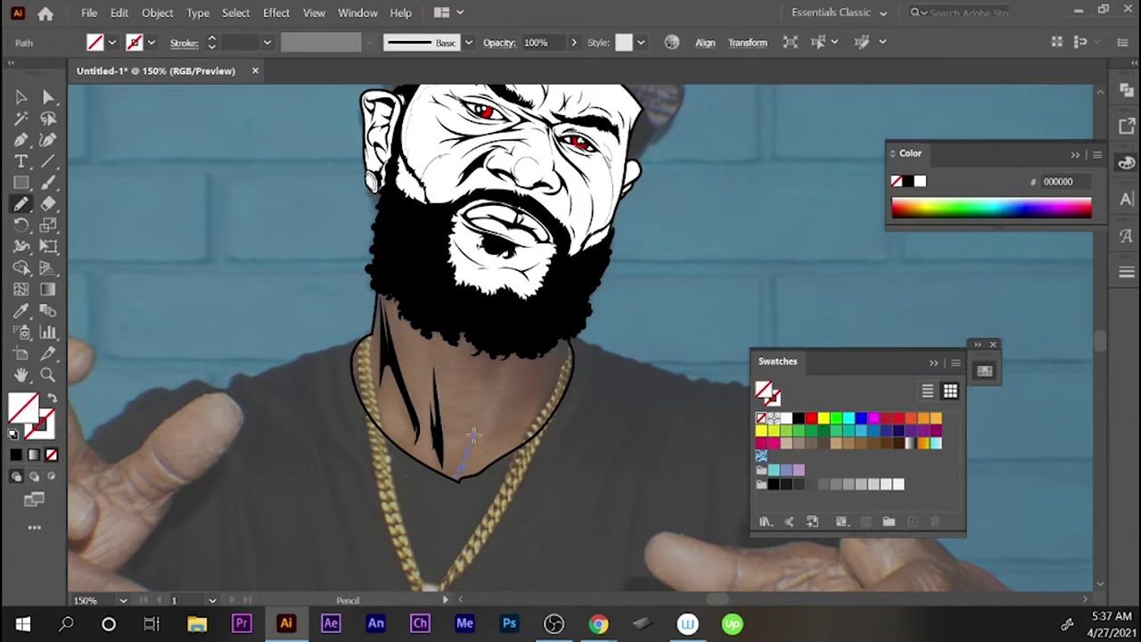
- Draw thin 0.25 pt crease lines down the neck centre and right side
mouse_move(485, 370)
mouse_down()
mouse_move(496, 361)
mouse_move(455, 381)
mouse_up()
key(a)
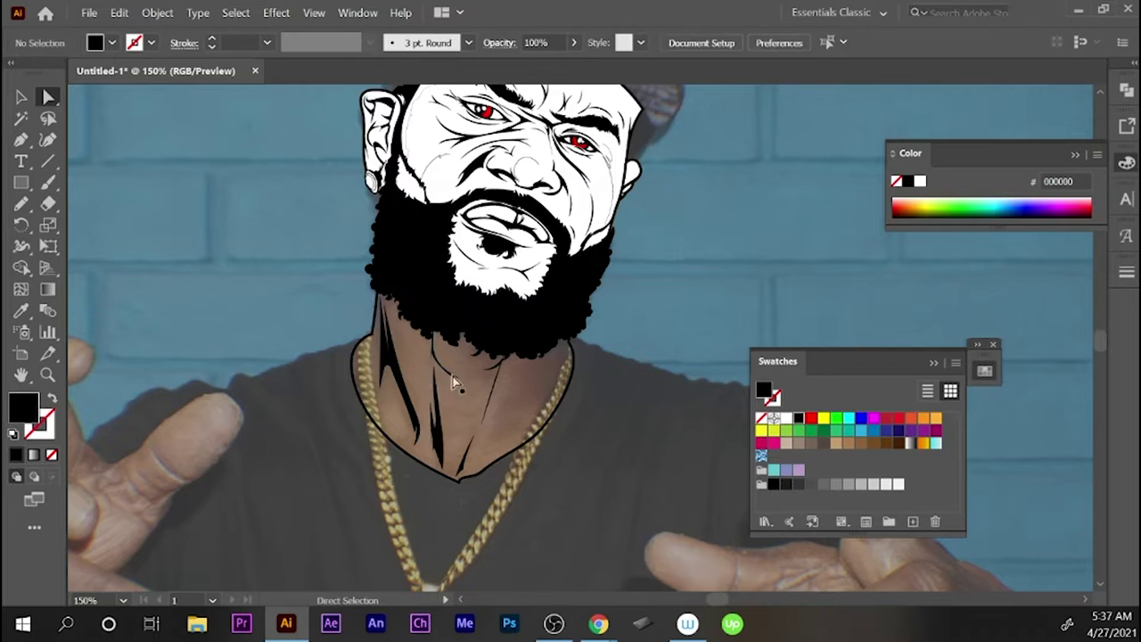
key(v)
key(shift+x)
key(ctrl+F10)
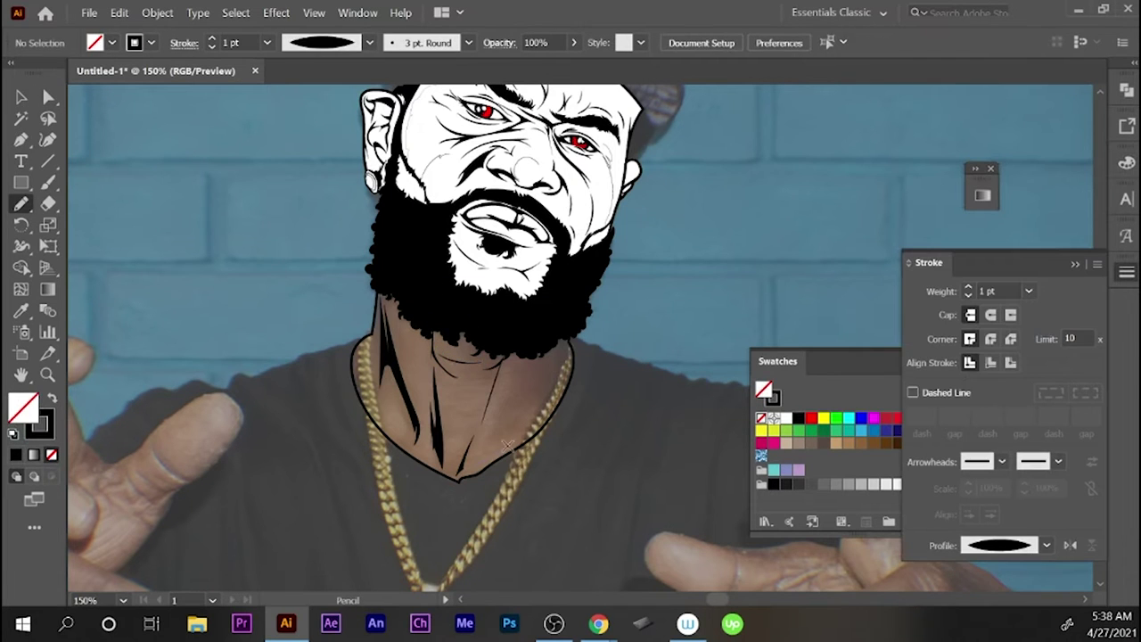
drag(554, 335, 478, 462)
key(ctrl+shift+a)
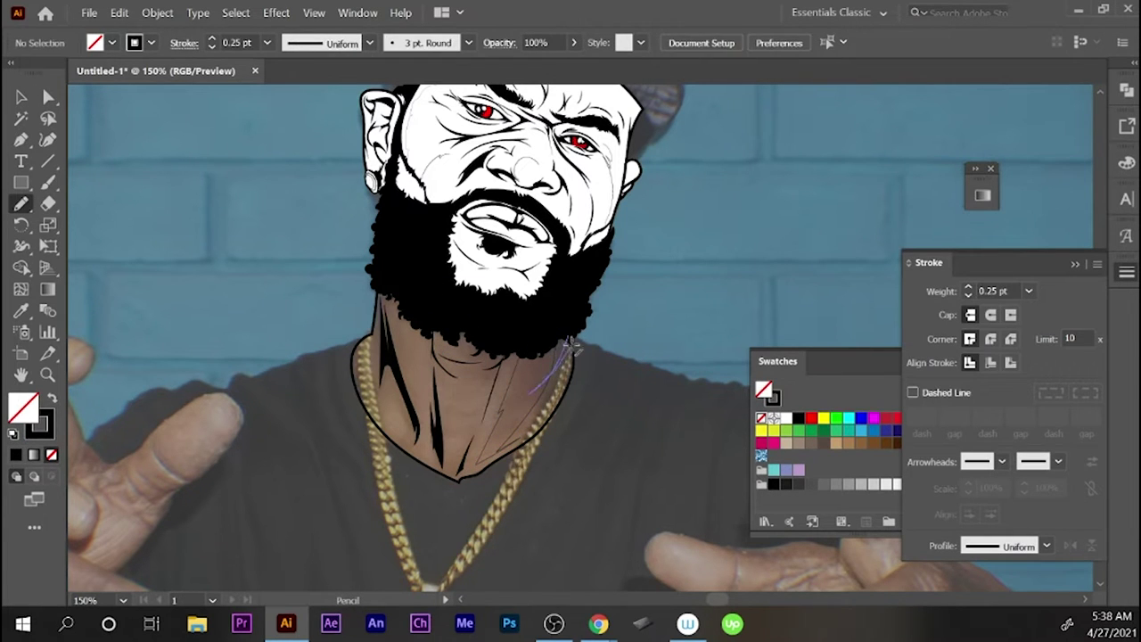
- Fill the neck outline white and bring it in front of the beard's edge
key(shift+x)
key(F6)
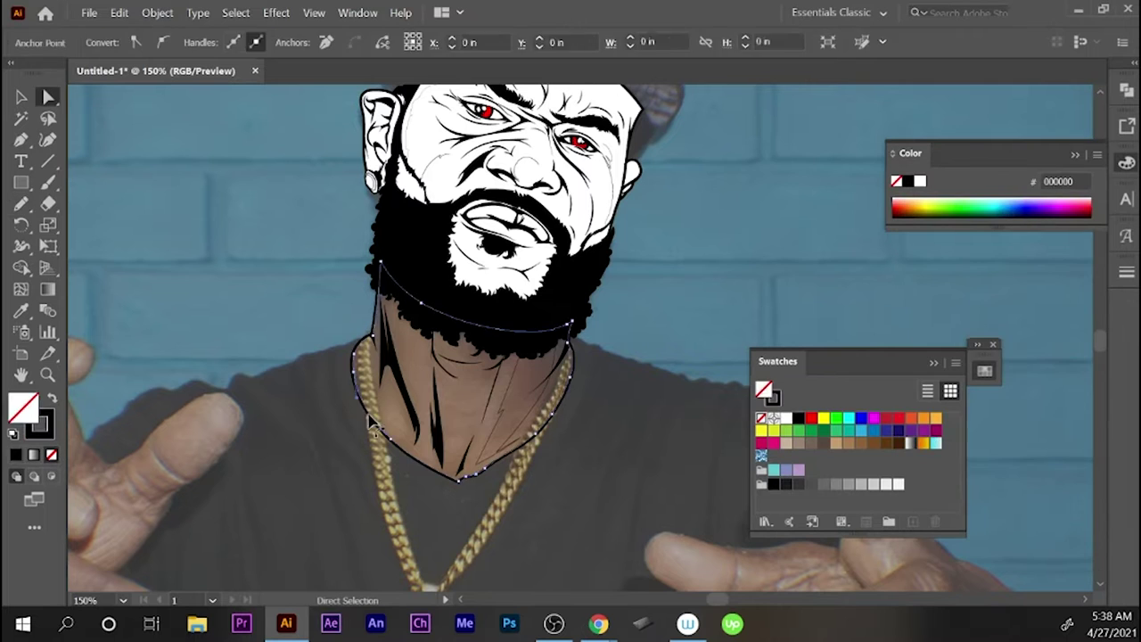
click(369, 417)
key(d)
key(v)
key(ctrl+shift+bracketright)
click(588, 290)
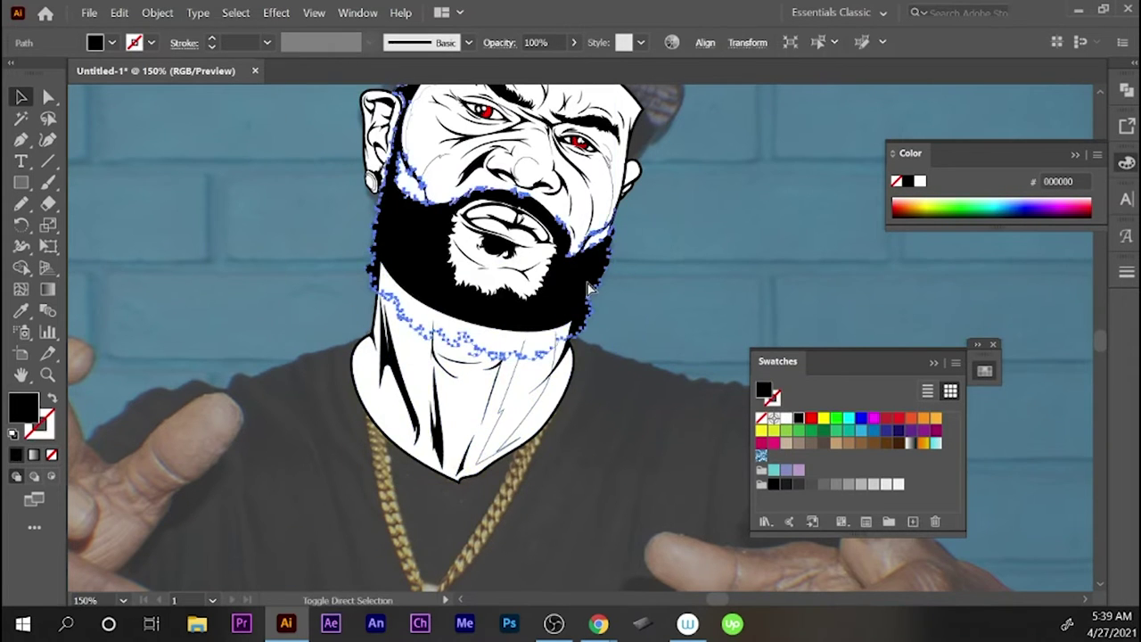
key(ctrl+minus)
click(637, 330)
key(z)
key(ctrl+minus)
click(611, 283)
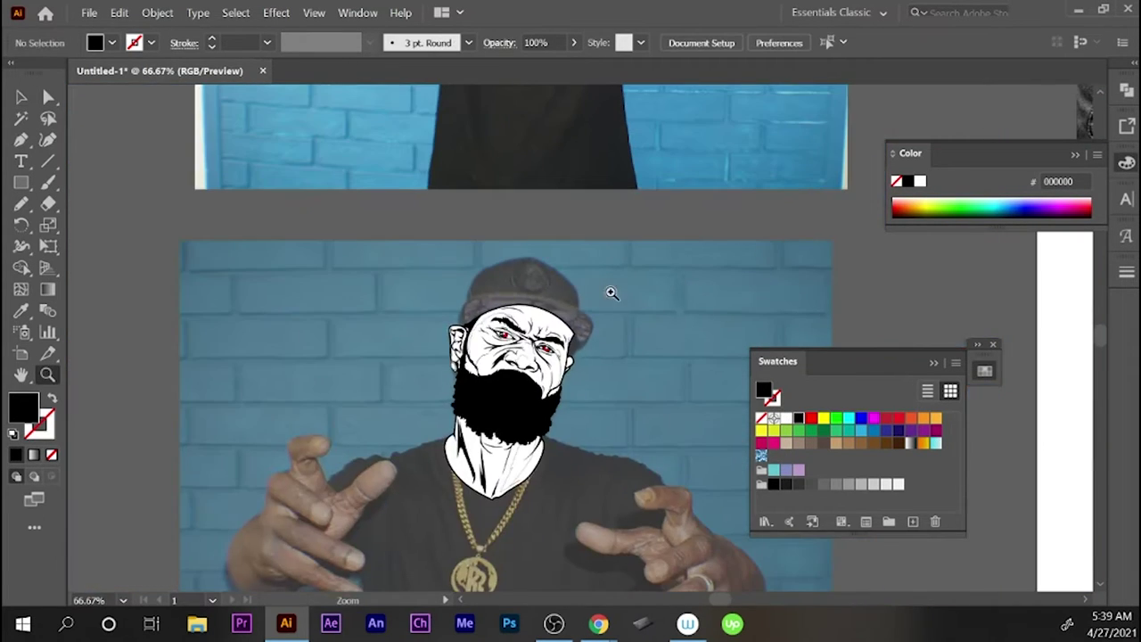
key(v)
click(517, 397)
key(Delete)
click(533, 403)
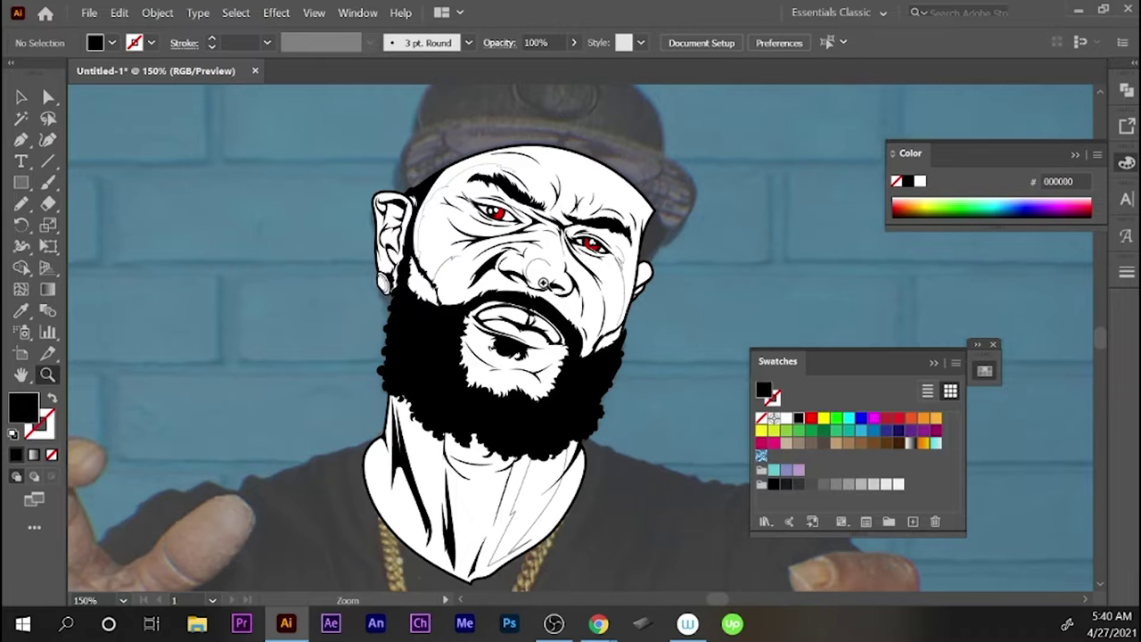
key(v)
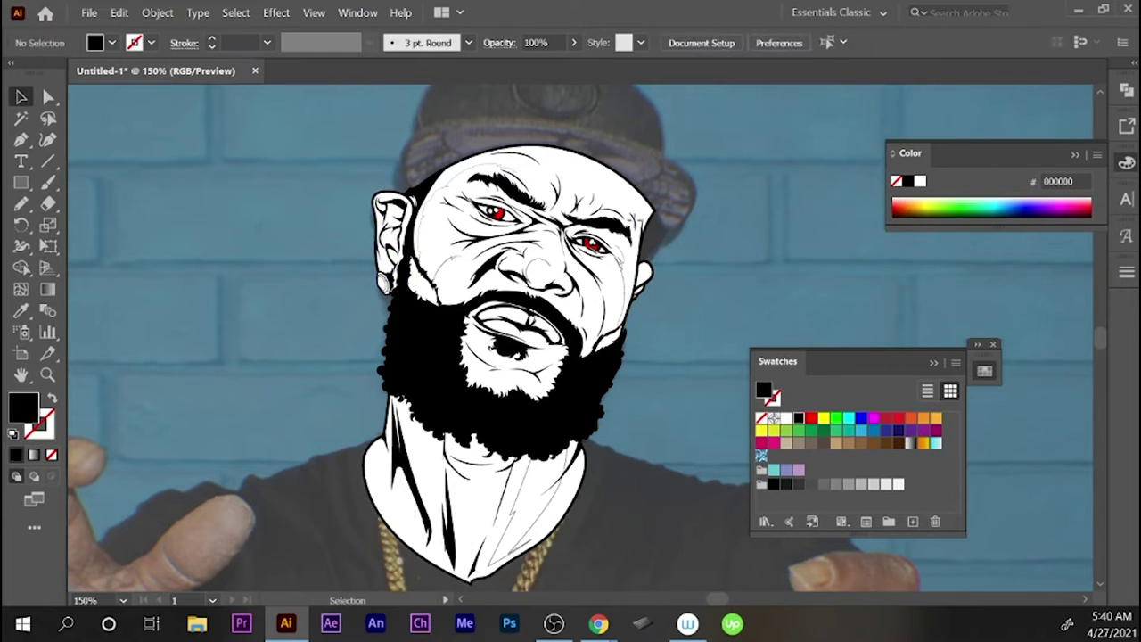
click(570, 154)
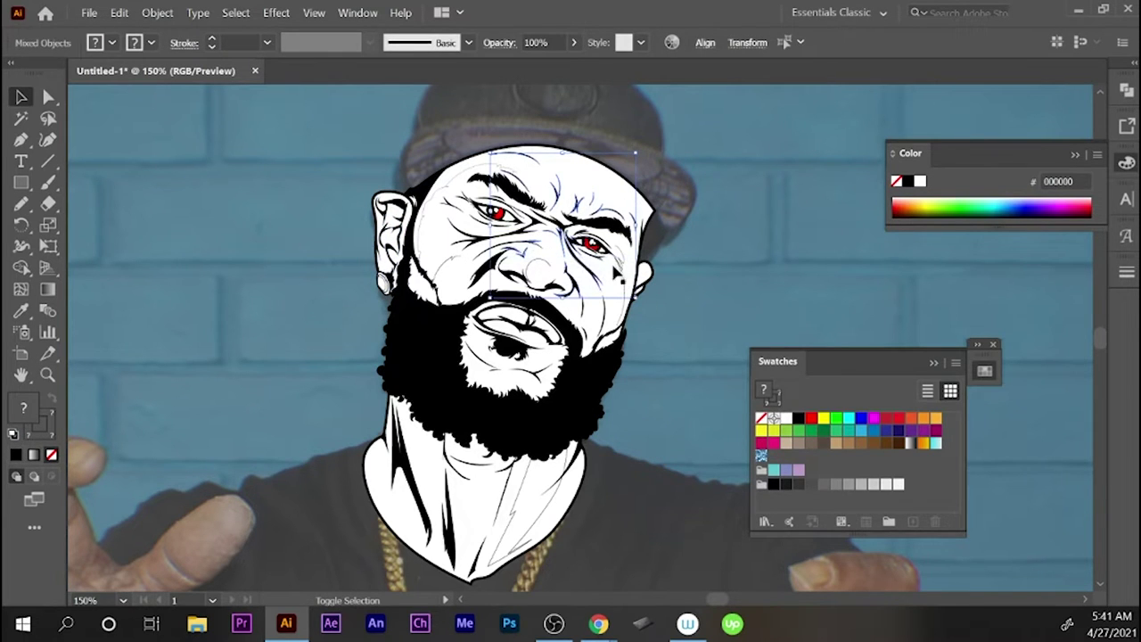
- Delete the selected wrinkle lines and inspect the left and right eye outlines
shift+click(476, 214)
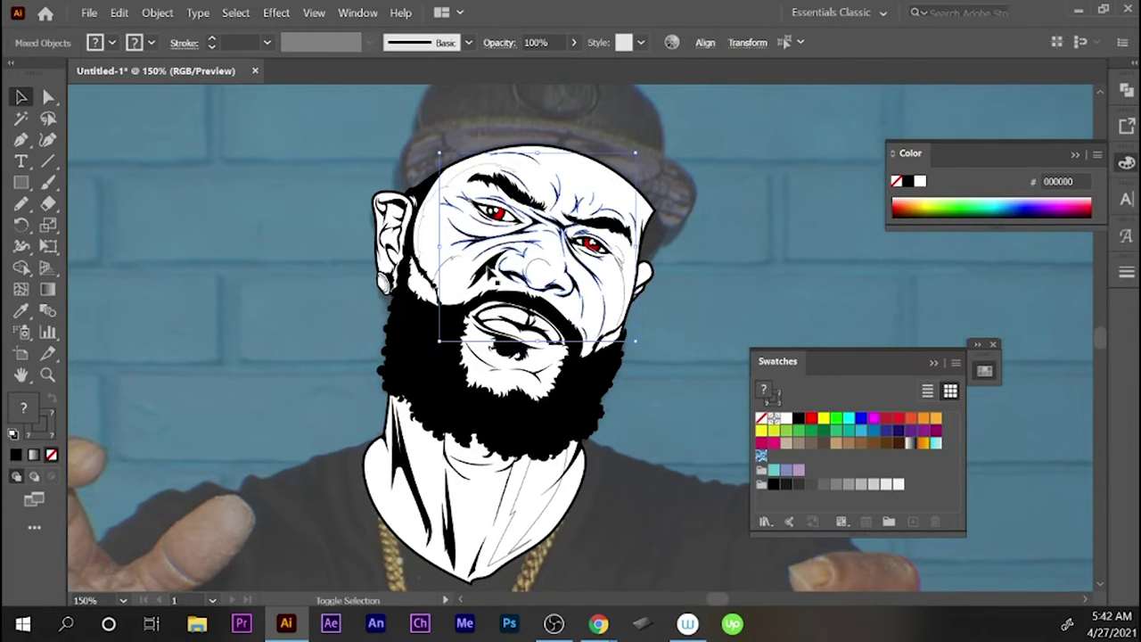
key(Delete)
click(492, 223)
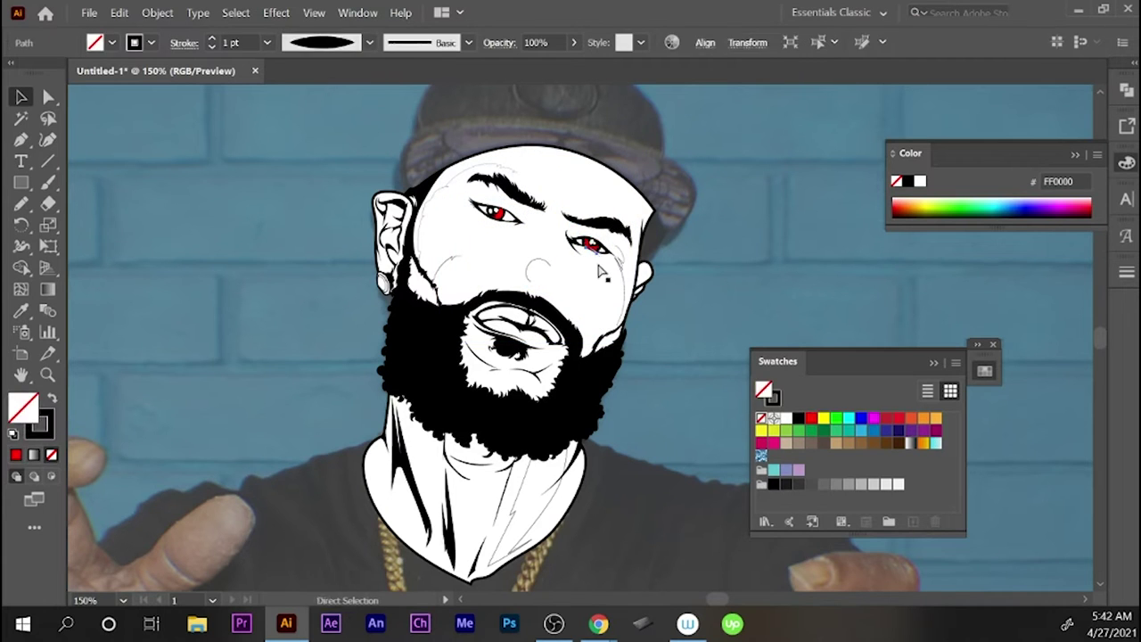
click(496, 221)
click(586, 233)
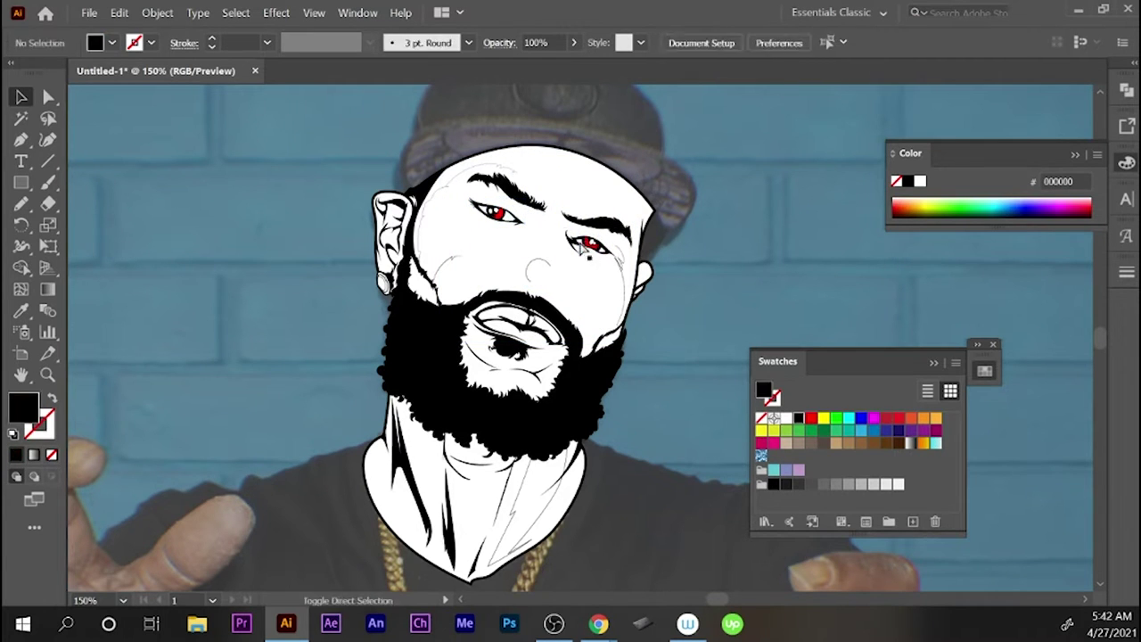
- Select the remaining fine wrinkle lines, then deselect and restore default colours
click(438, 262)
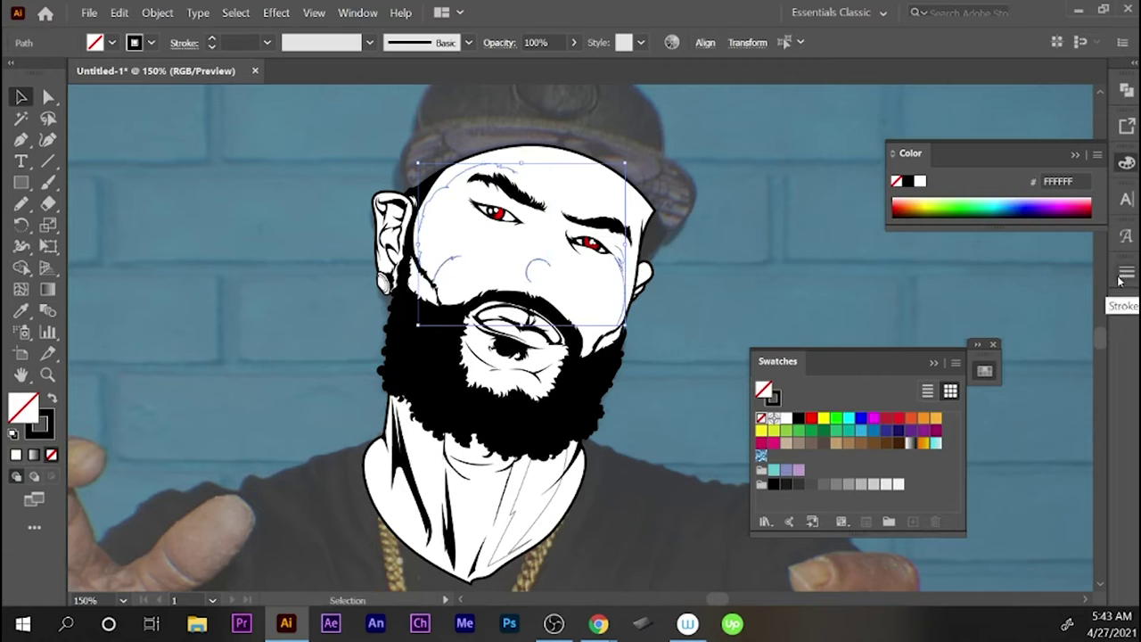
key(i)
key(ctrl+shift+a)
key(v)
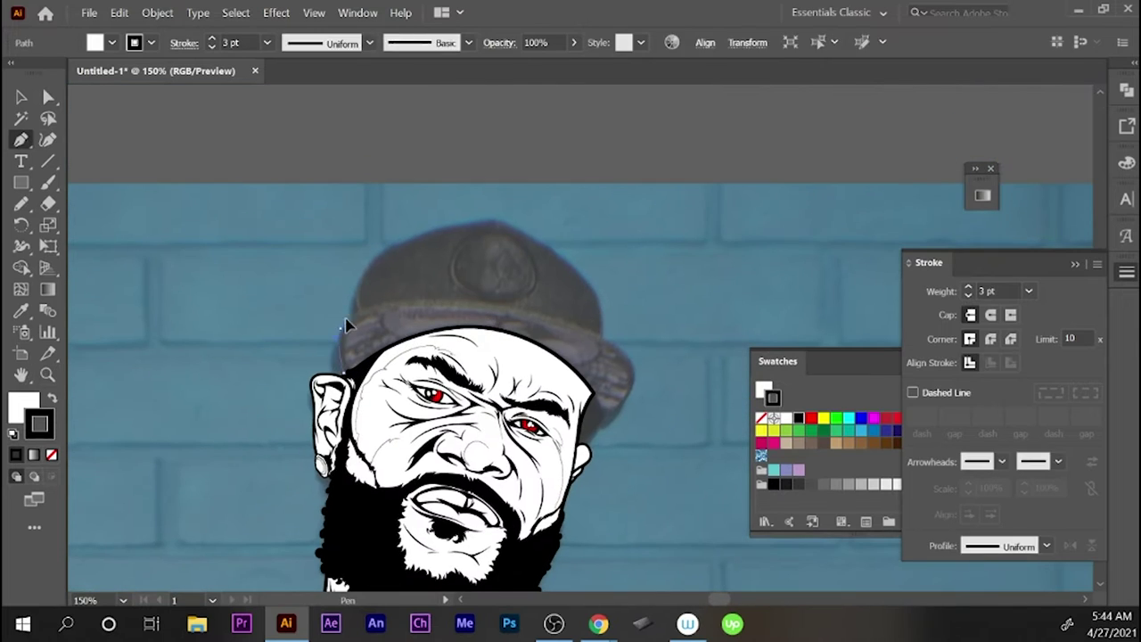
- Finish the no-fill cap outline and sketch a short stroke at its right edge
click(798, 418)
key(shift+x)
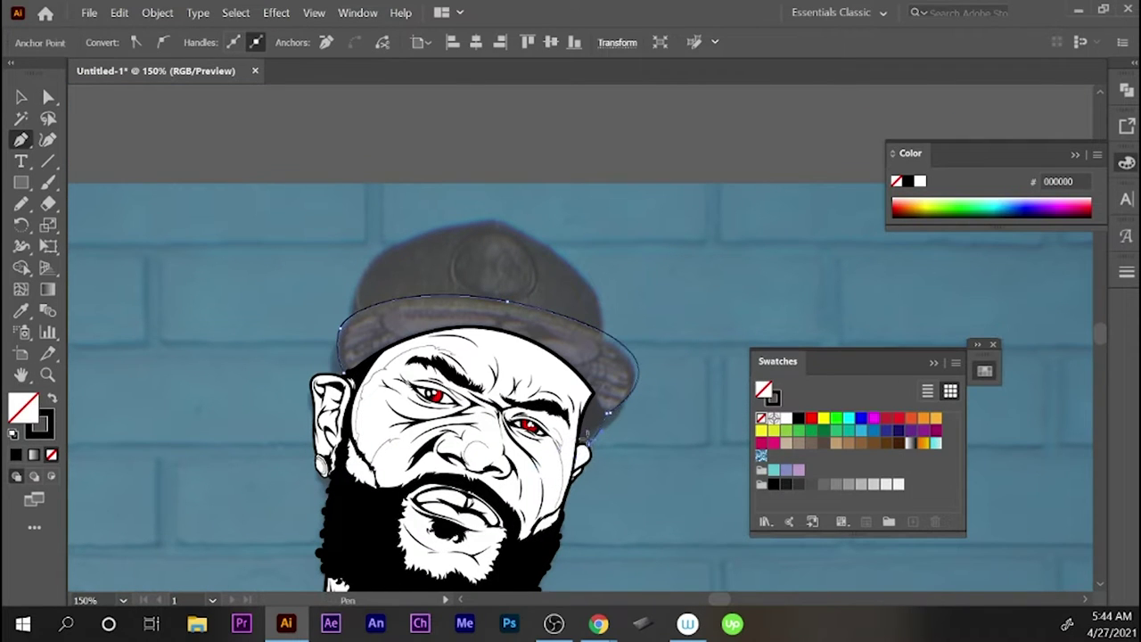
ctrl+click(611, 424)
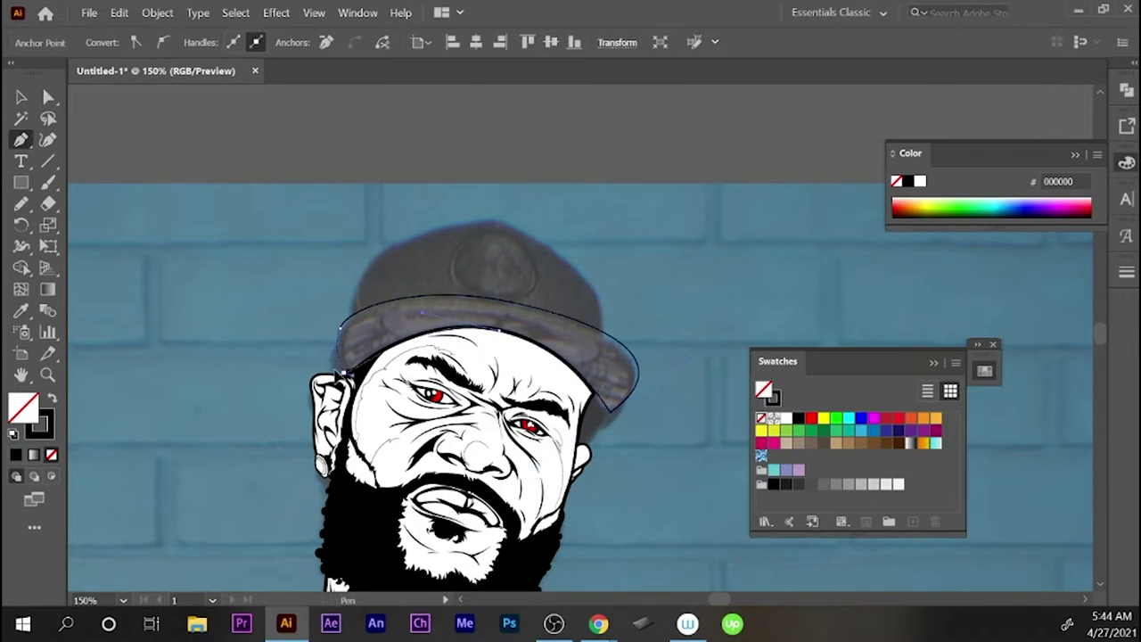
ctrl+click(611, 413)
ctrl+click(610, 412)
key(n)
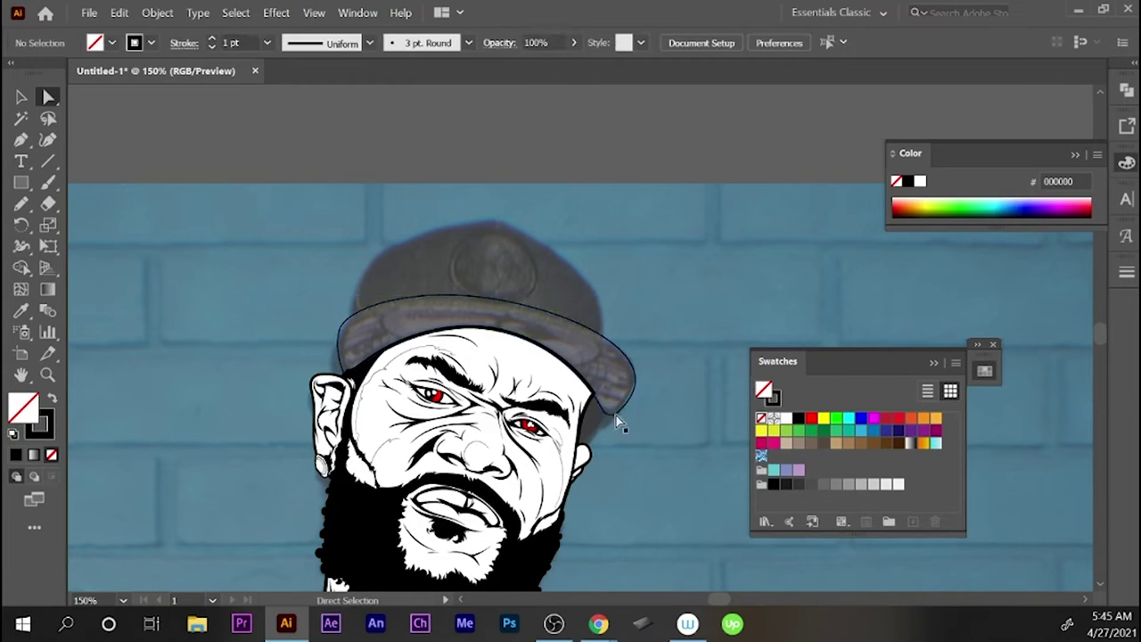
drag(611, 412, 604, 419)
ctrl+click(609, 410)
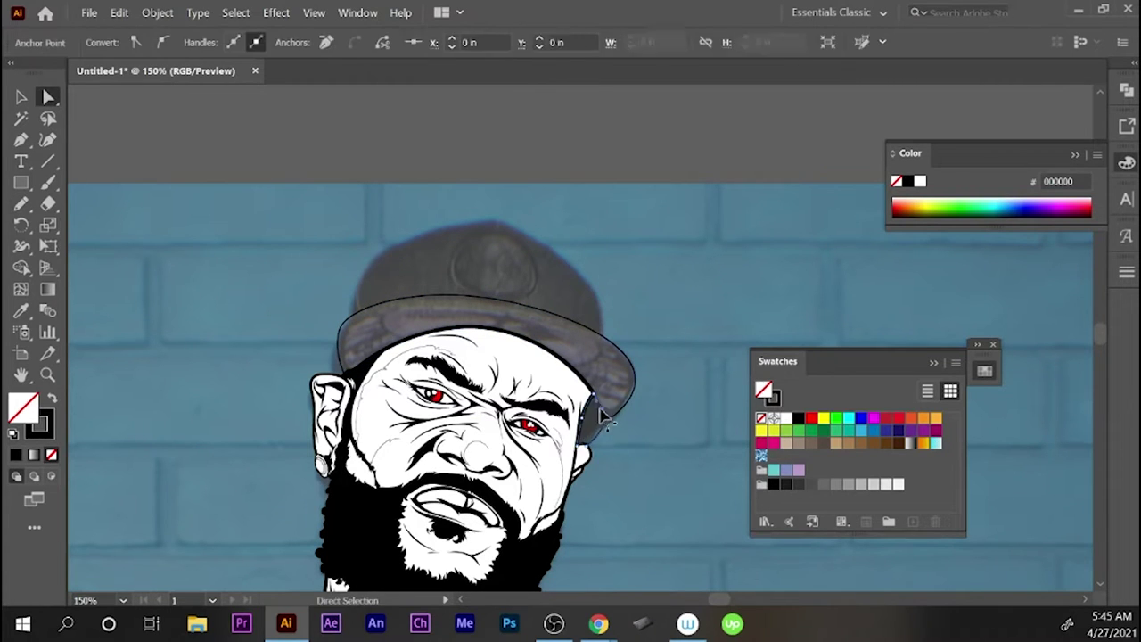
- Trace a closed outline around the cap crown as a 3 pt black stroke with no fill
key(shift+x)
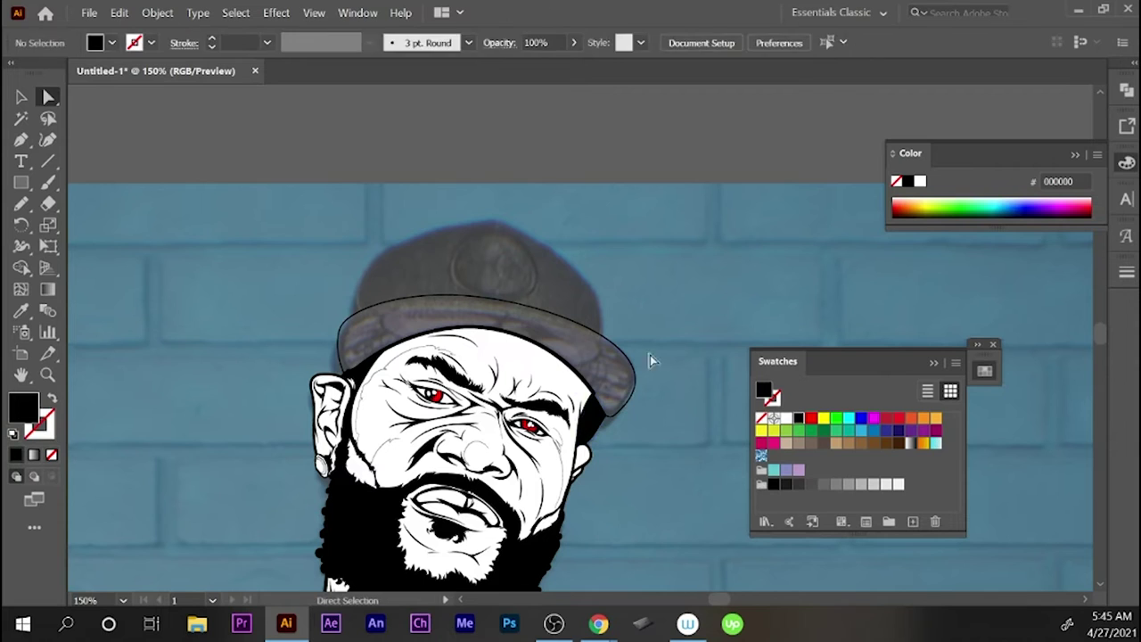
key(p)
click(353, 307)
drag(446, 227, 498, 224)
click(604, 307)
drag(502, 300, 553, 308)
click(353, 307)
key(shift+x)
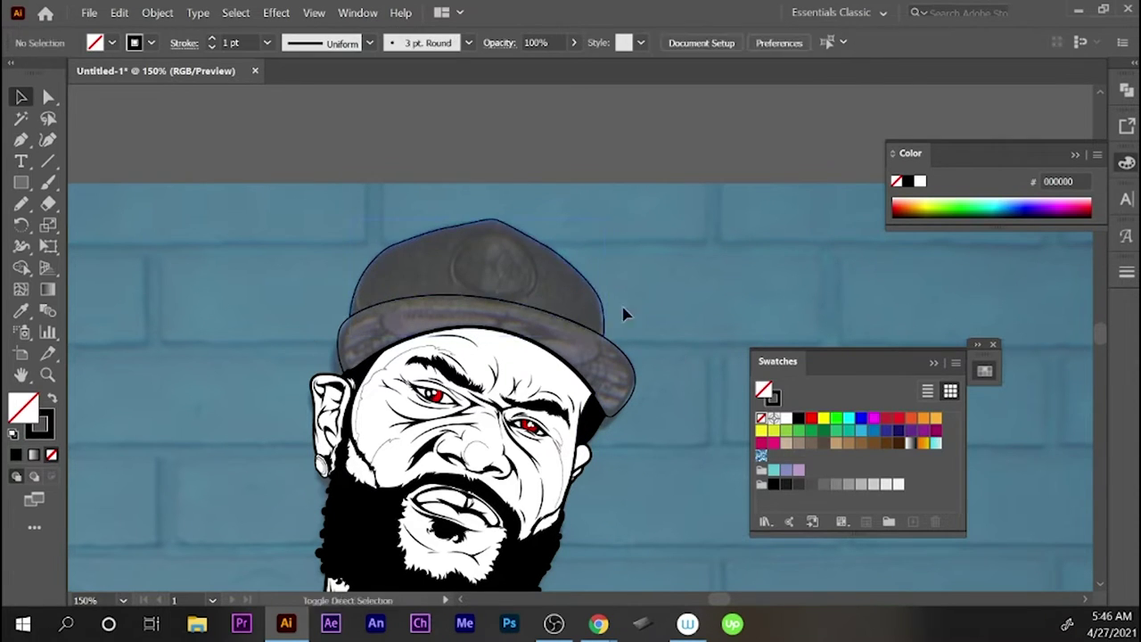
key(ctrl+F10)
- Draw thin curved lines across the cap brim with a reduced stroke weight
click(349, 332)
drag(486, 300, 535, 313)
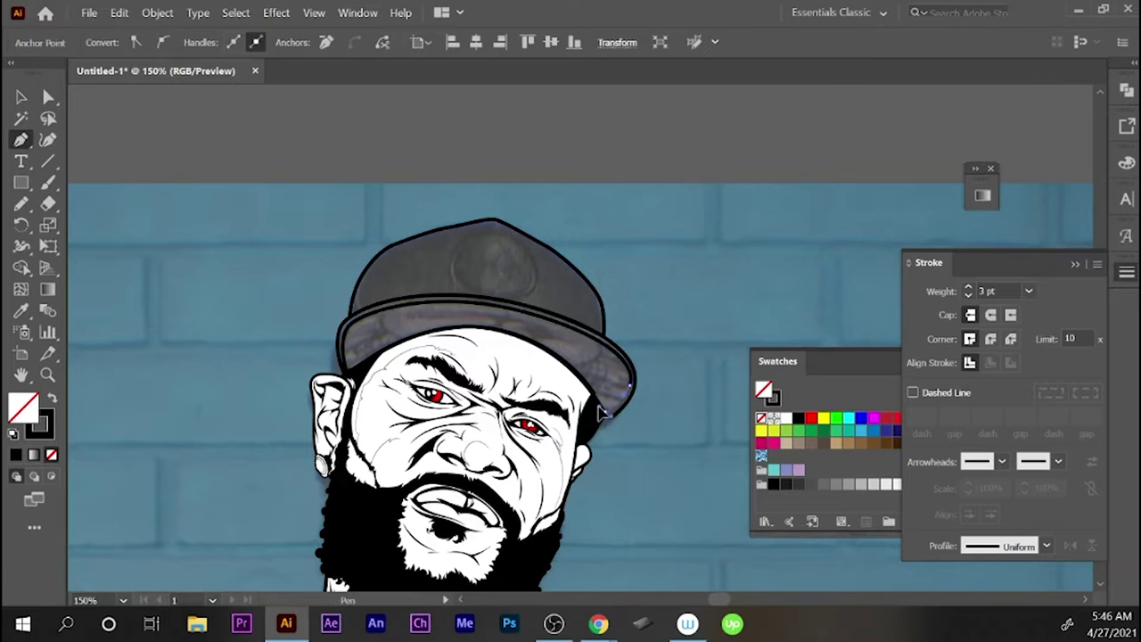
key(n)
click(968, 295)
click(968, 295)
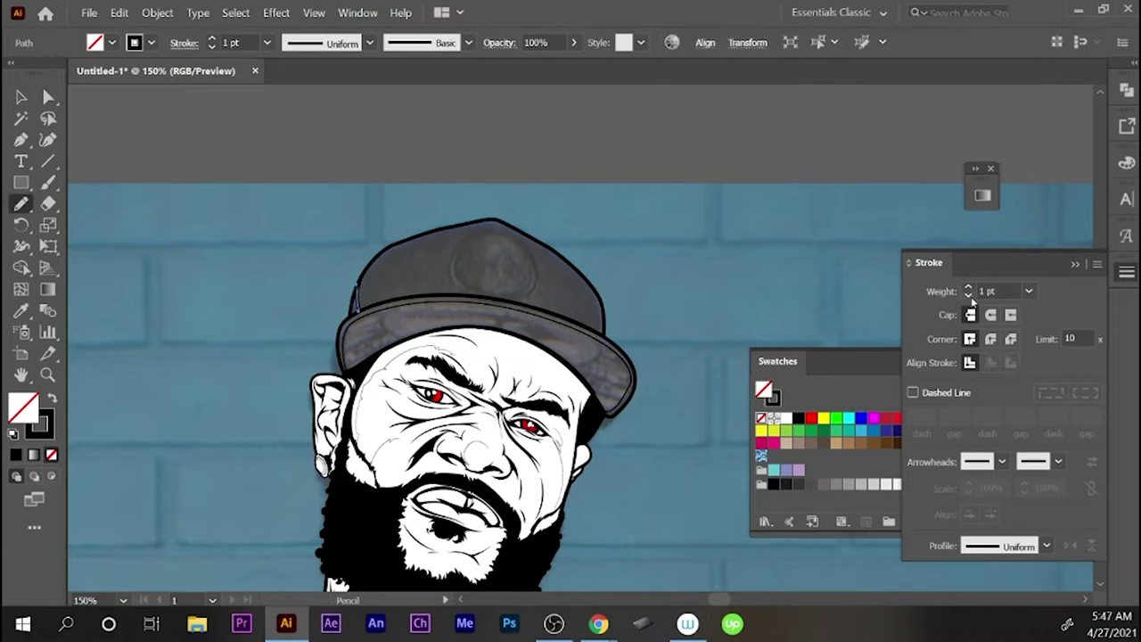
key(ctrl+shift+a)
click(594, 358)
click(430, 296)
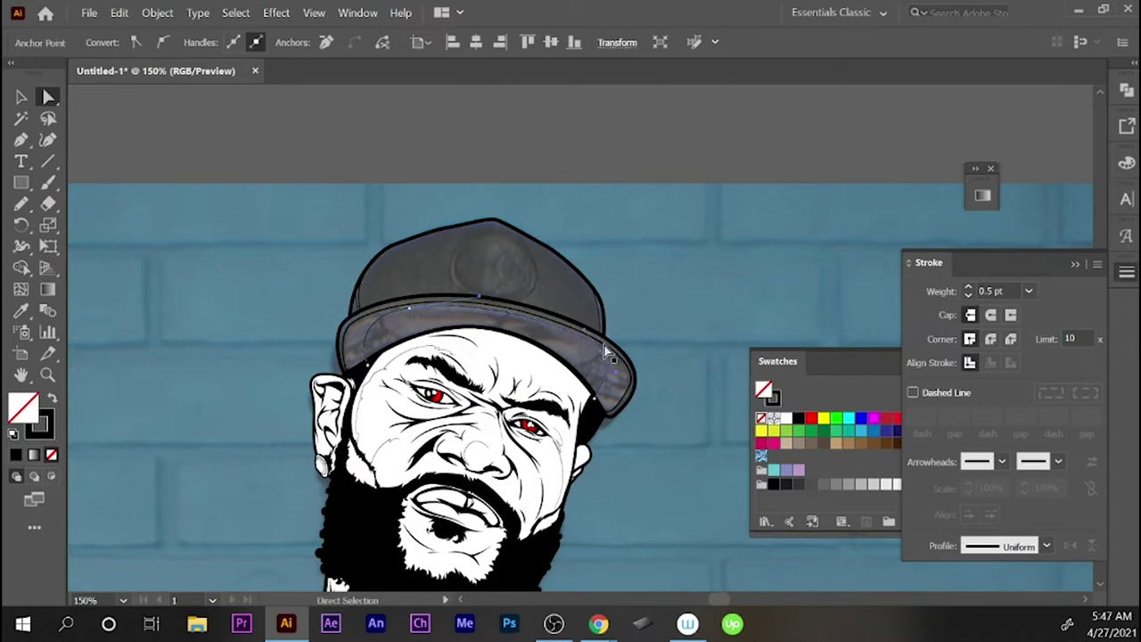
- Select and adjust the anchors of the brim lines
key(v)
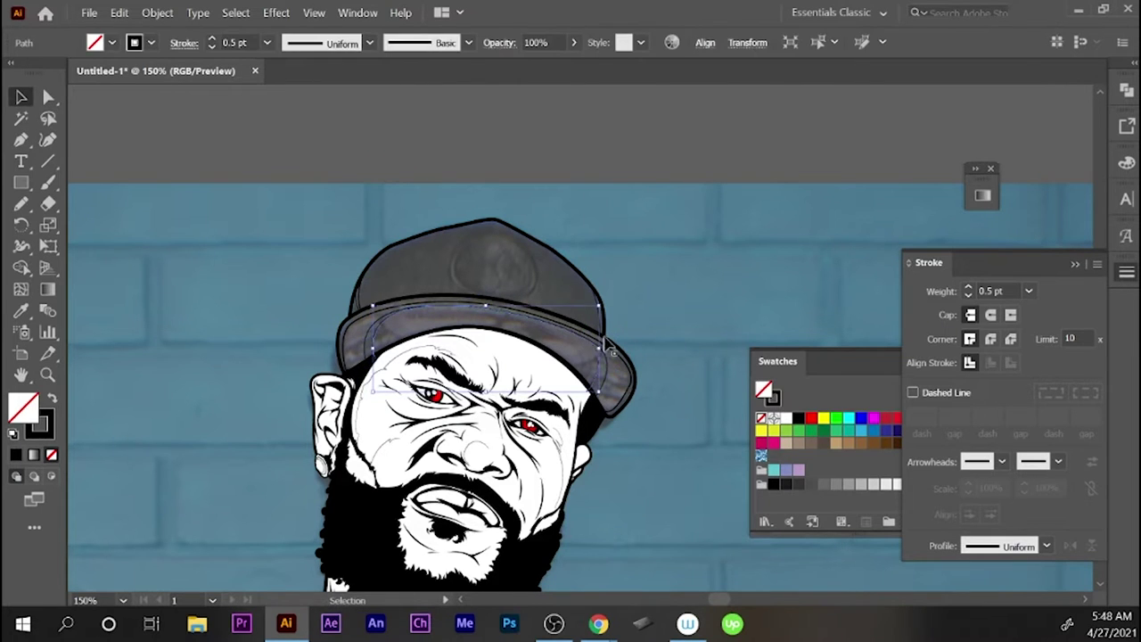
key(a)
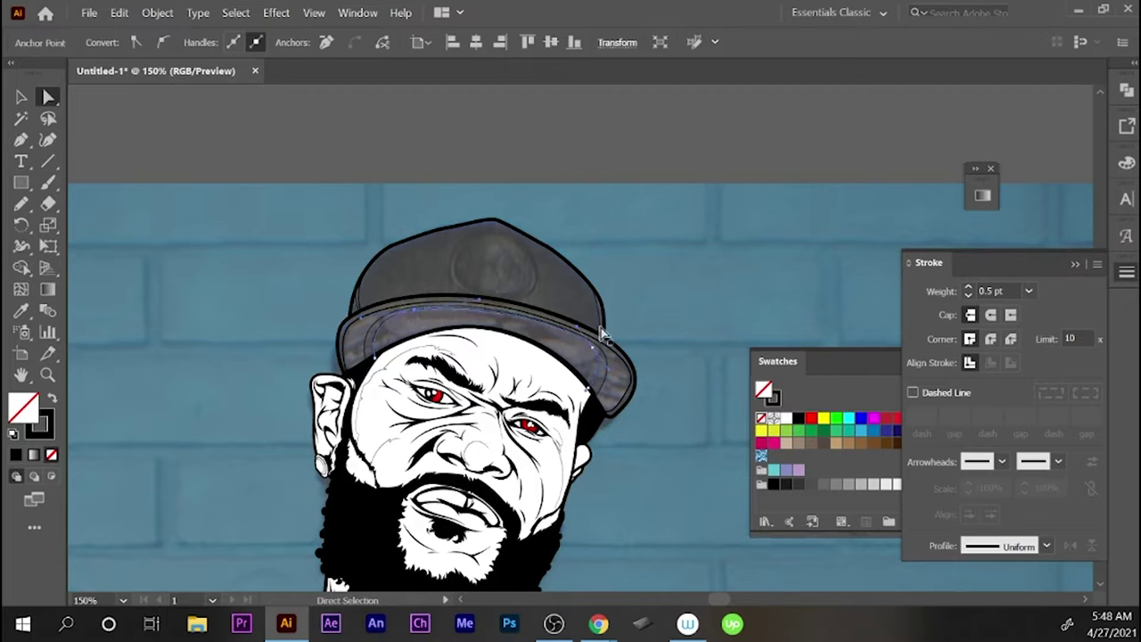
click(637, 295)
key(v)
click(485, 309)
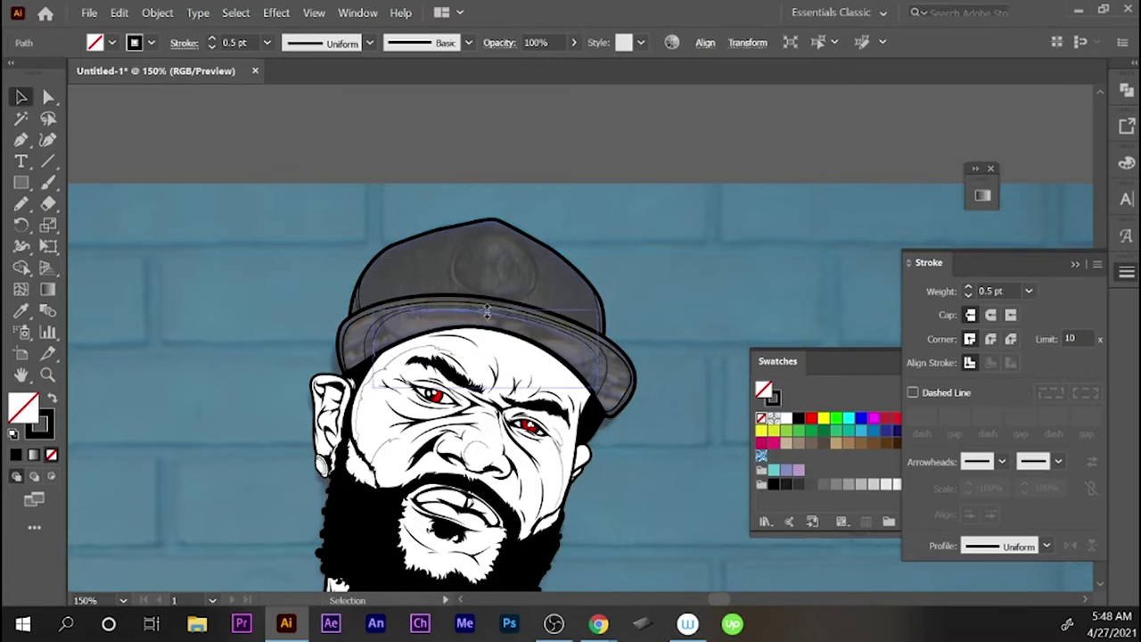
key(a)
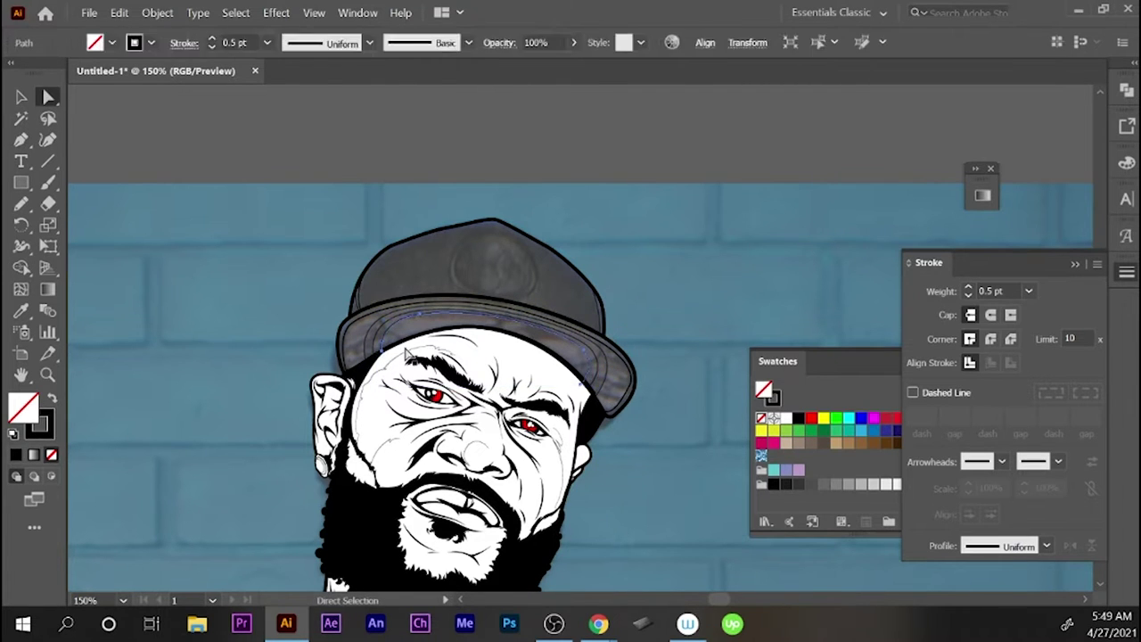
click(594, 353)
key(v)
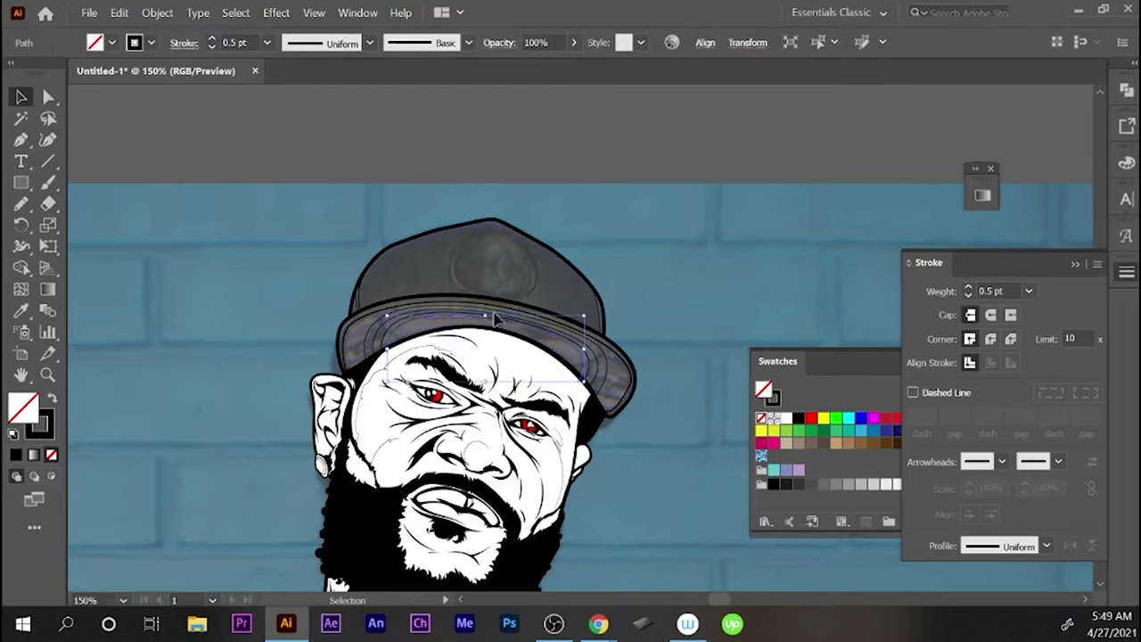
click(500, 314)
key(p)
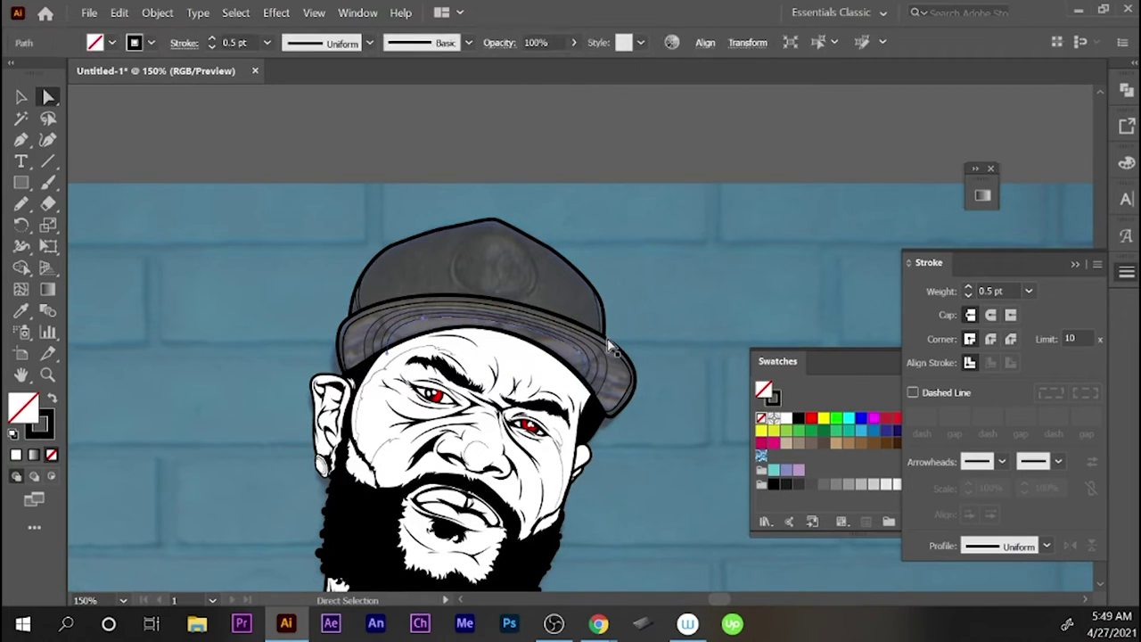
key(a)
key(ctrl+shift+a)
- Draw a black-filled, no-stroke crescent on the cap logo
click(385, 329)
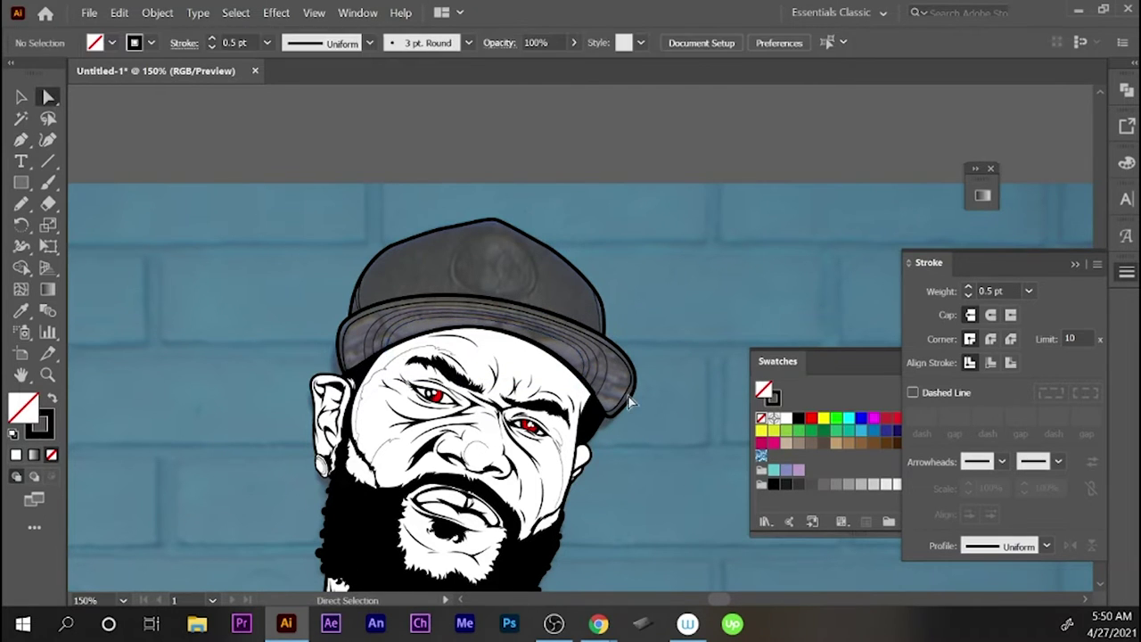
key(n)
key(shift+x)
mouse_move(450, 264)
mouse_down()
mouse_move(470, 234)
mouse_move(484, 246)
mouse_up()
key(F6)
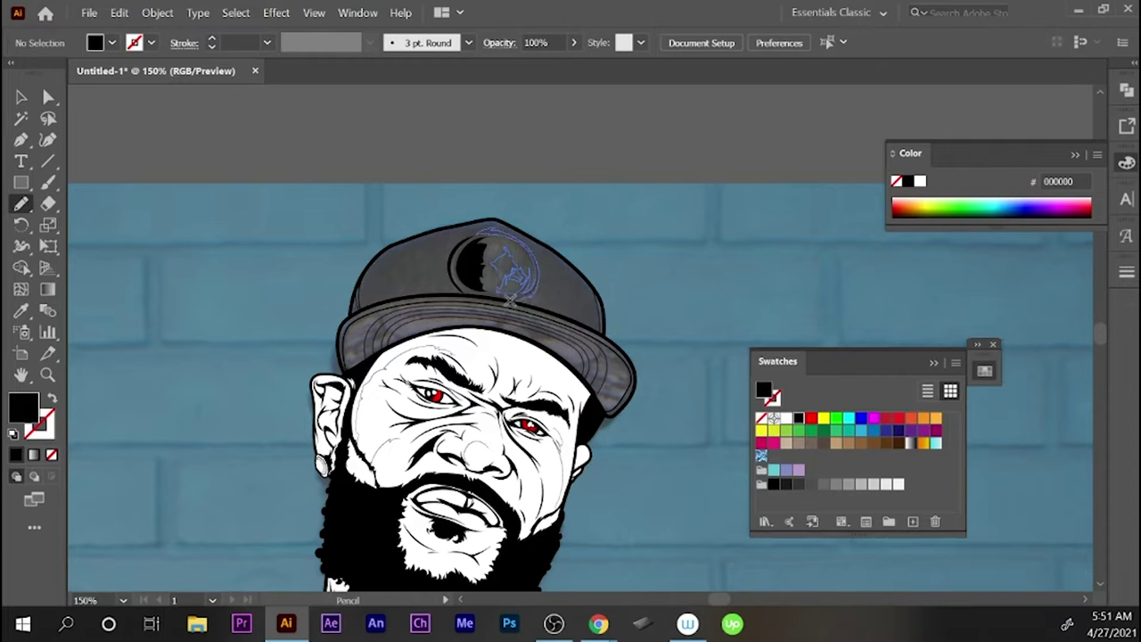
- Draw another black shape inside the cap logo and select the cap group
drag(502, 279, 504, 276)
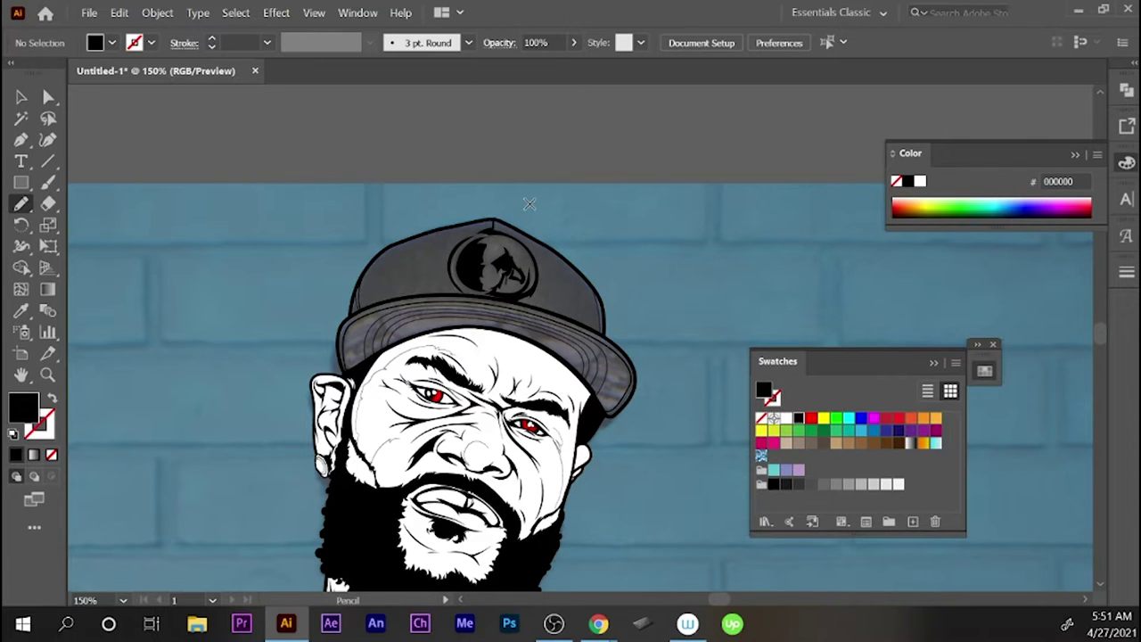
key(v)
click(615, 339)
key(ctrl+shift+a)
key(p)
- Delete the white neck shape
key(n)
key(v)
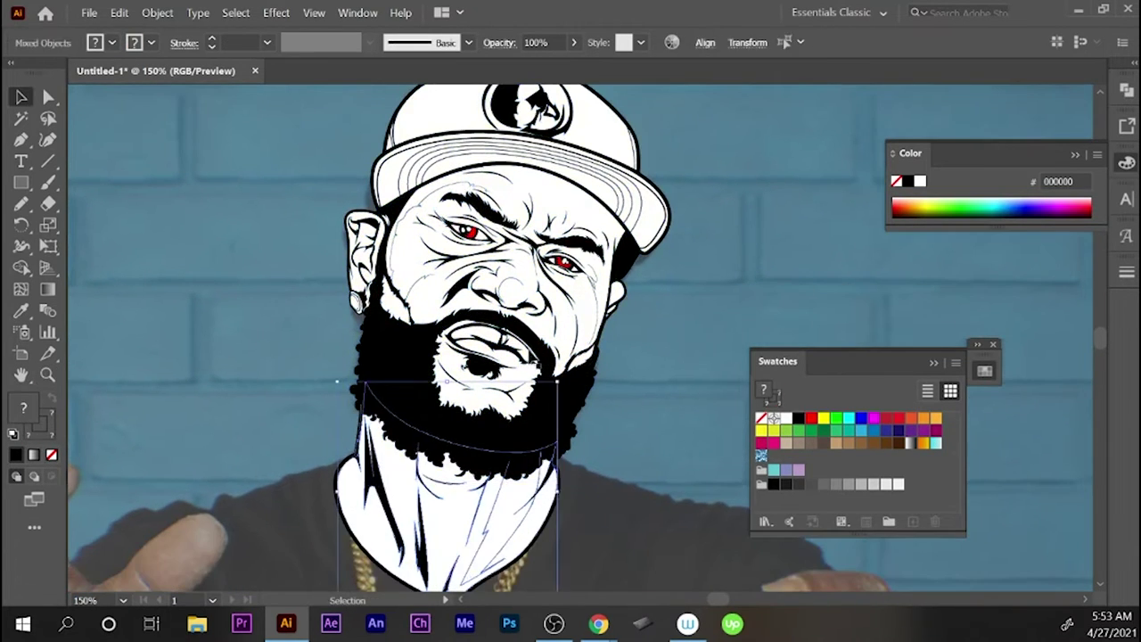
key(Delete)
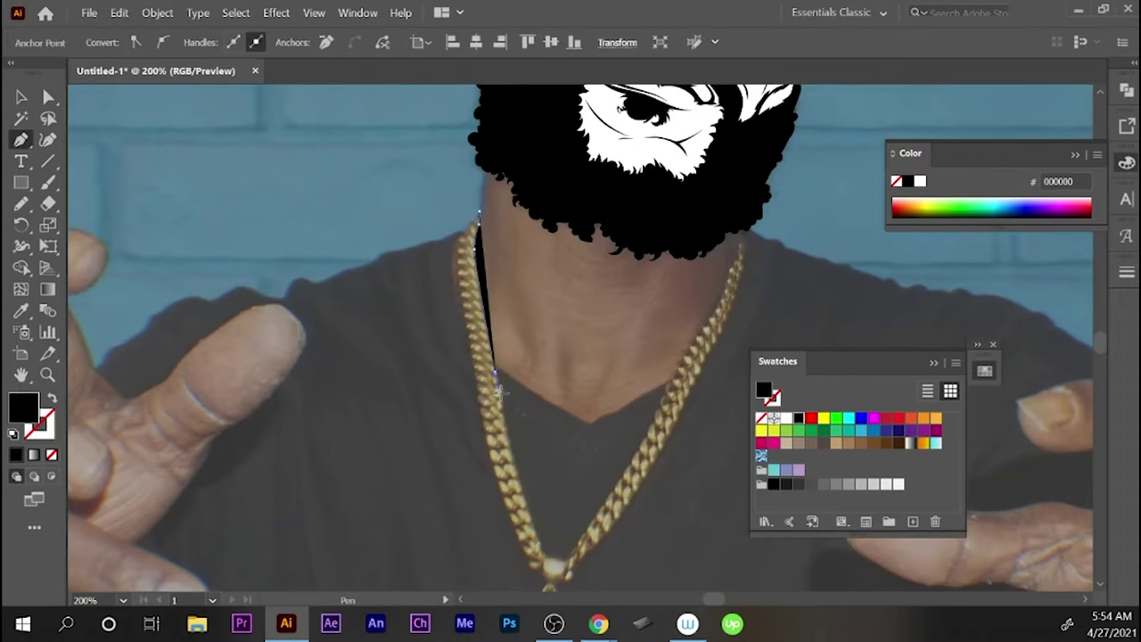
- Trace the left chain strand as a closed shape down to the pendant bail
click(500, 396)
click(522, 489)
click(533, 532)
click(542, 559)
click(513, 522)
click(484, 419)
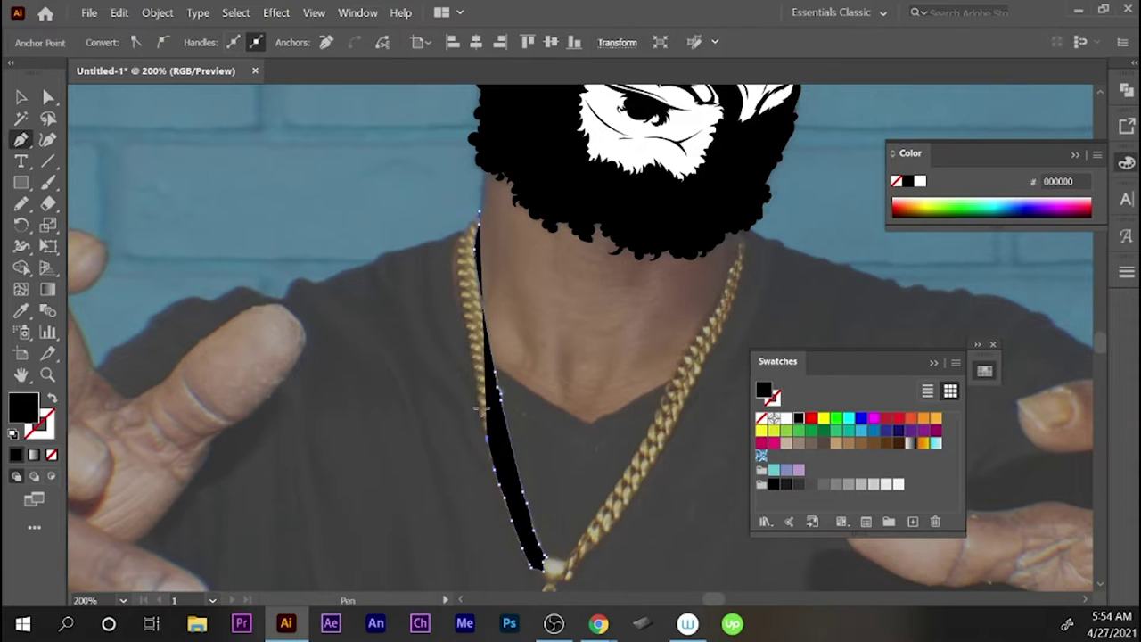
click(480, 214)
ctrl+click(564, 285)
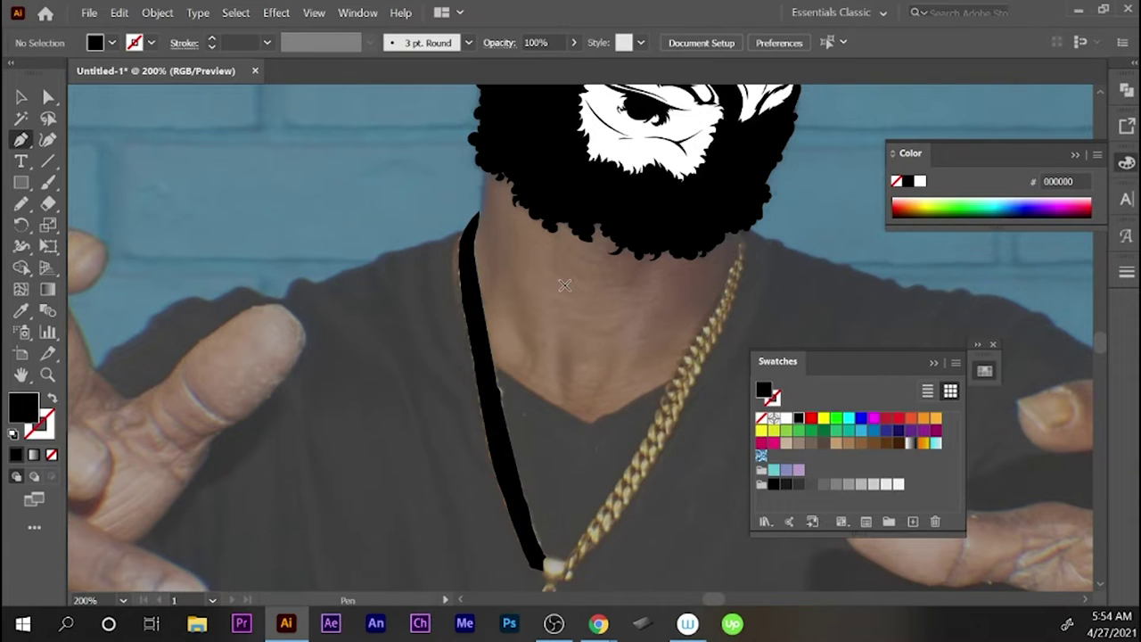
- Trace the right chain strand around the bail and fill it solid black
drag(565, 286, 463, 234)
click(640, 184)
click(630, 224)
click(465, 529)
key(shift+x)
click(515, 479)
click(548, 430)
click(579, 371)
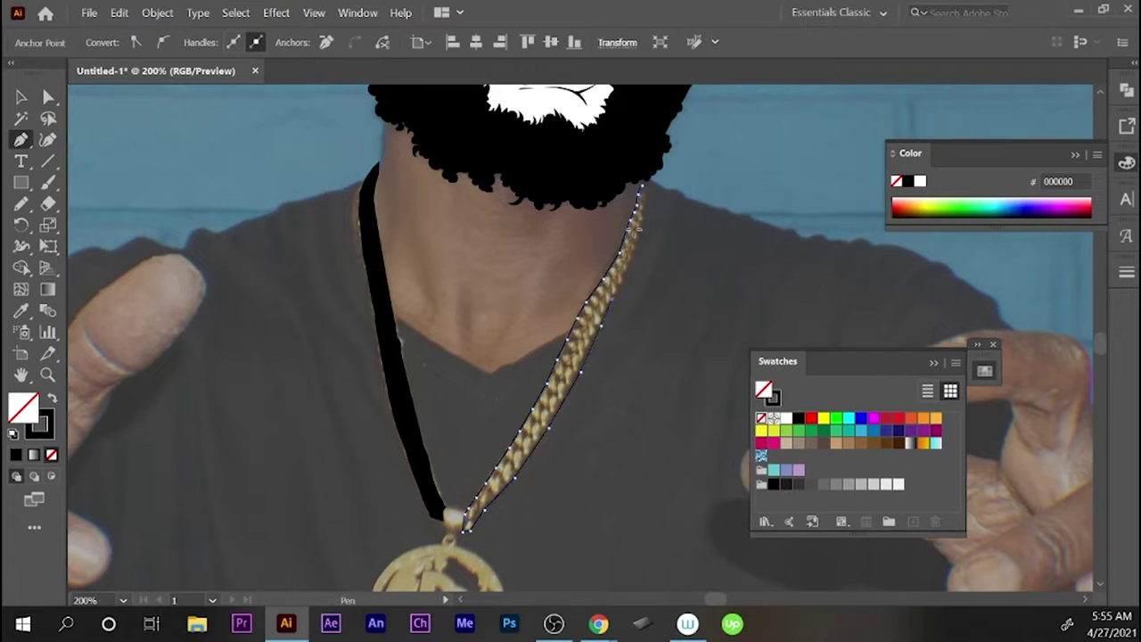
click(642, 186)
key(shift+x)
- Set the bail path to outline only and open the BIG GIN_artwork file
drag(555, 489, 542, 351)
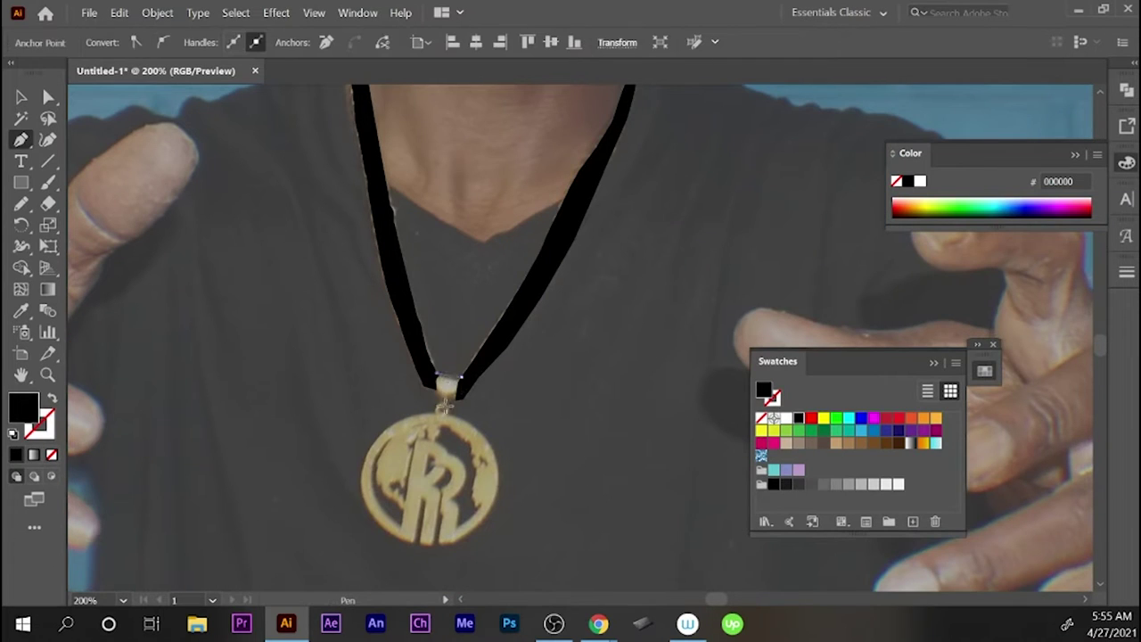
key(shift+x)
key(a)
click(483, 383)
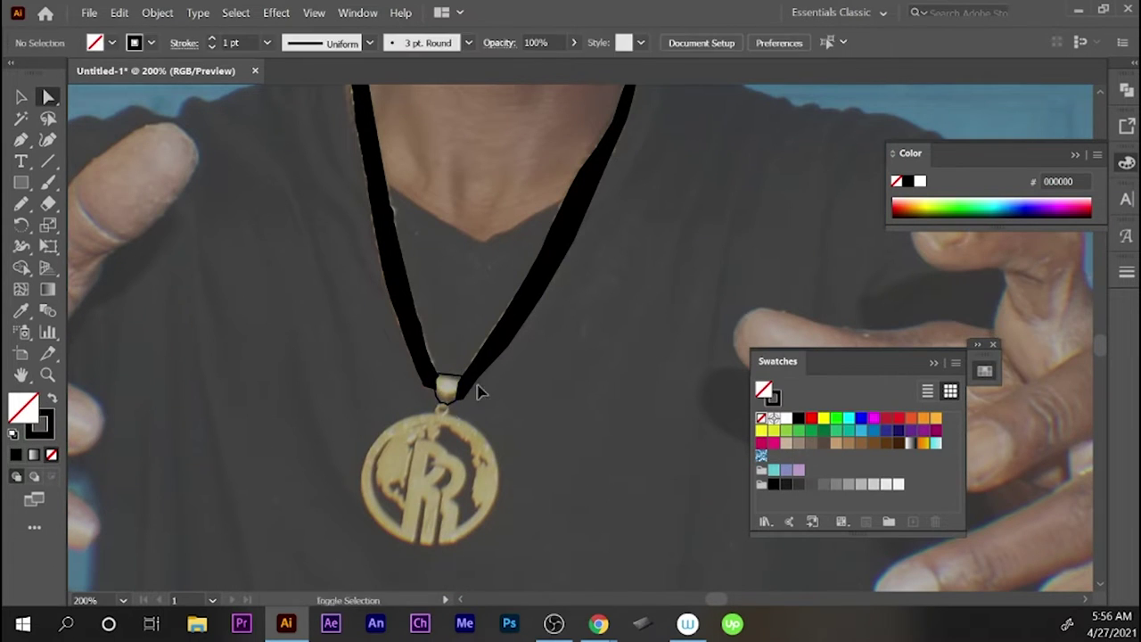
key(ctrl+o)
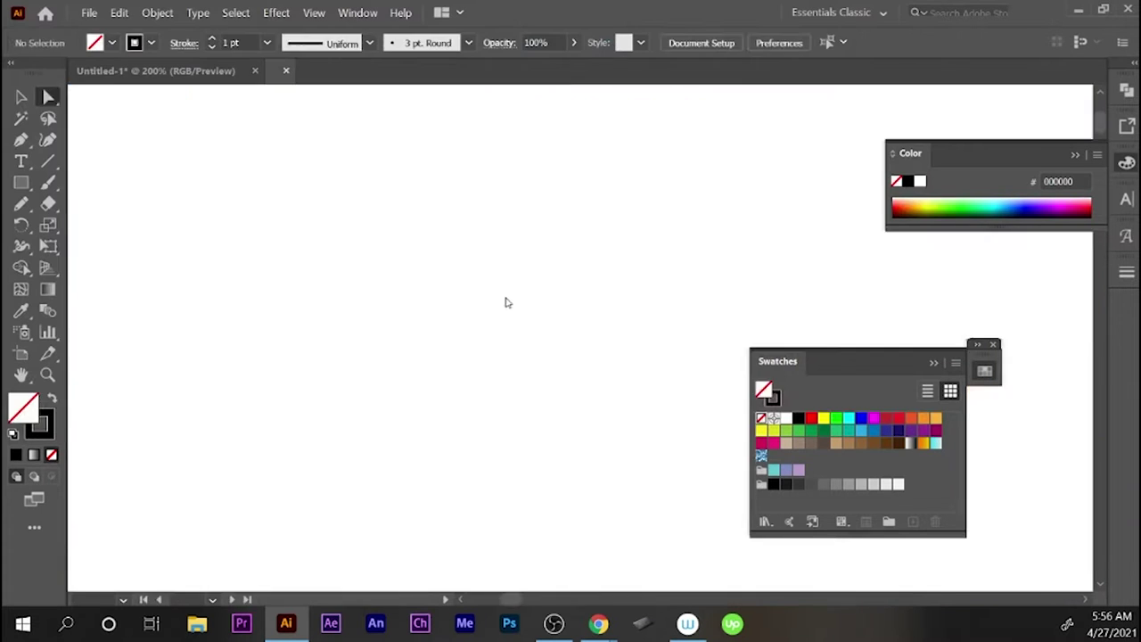
- Place the REAL RECORDS ENT logo beside the gold medallion
mouse_move(504, 301)
mouse_down()
mouse_move(526, 444)
mouse_move(560, 512)
mouse_up()
click(923, 417)
key(ctrl+z)
click(597, 395)
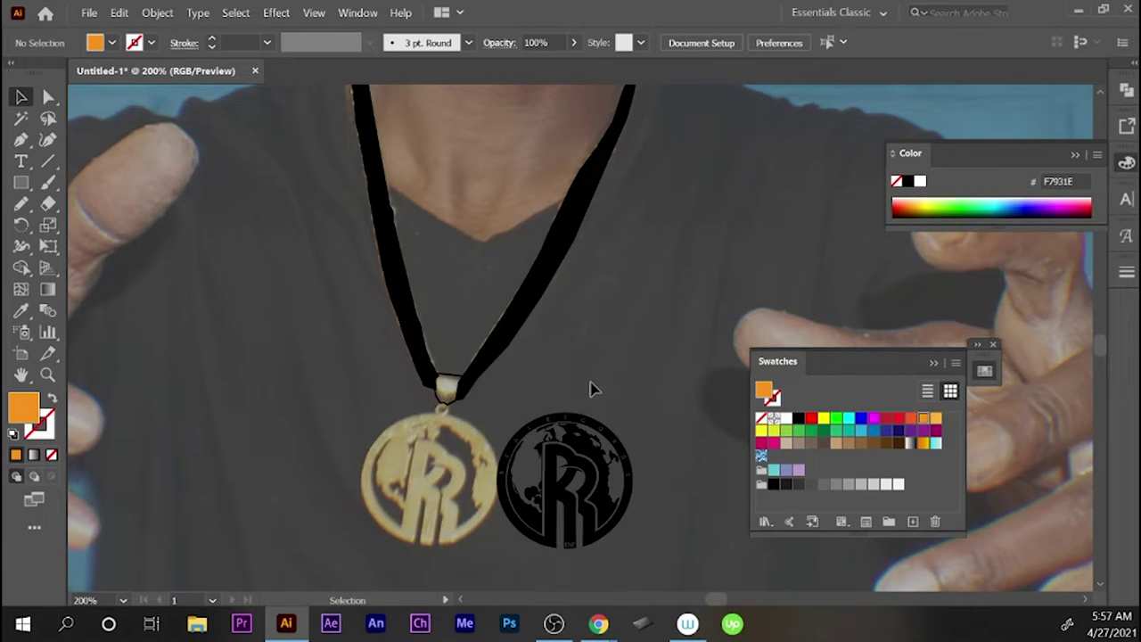
- Draw a white circle, send it behind the logo, and zoom in on the logo
key(l)
drag(568, 481, 616, 545)
key(ctrl+shift+bracketleft)
click(602, 482)
key(z)
drag(580, 395, 577, 353)
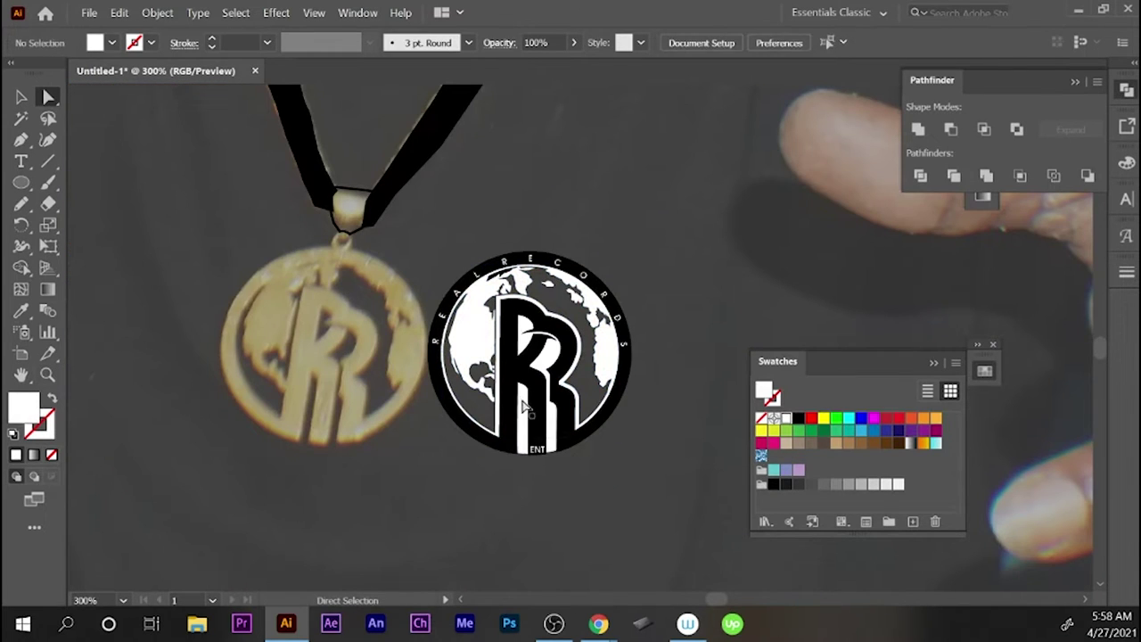
- Delete the globe's white continents and select the logo group
click(526, 406)
key(Delete)
click(495, 374)
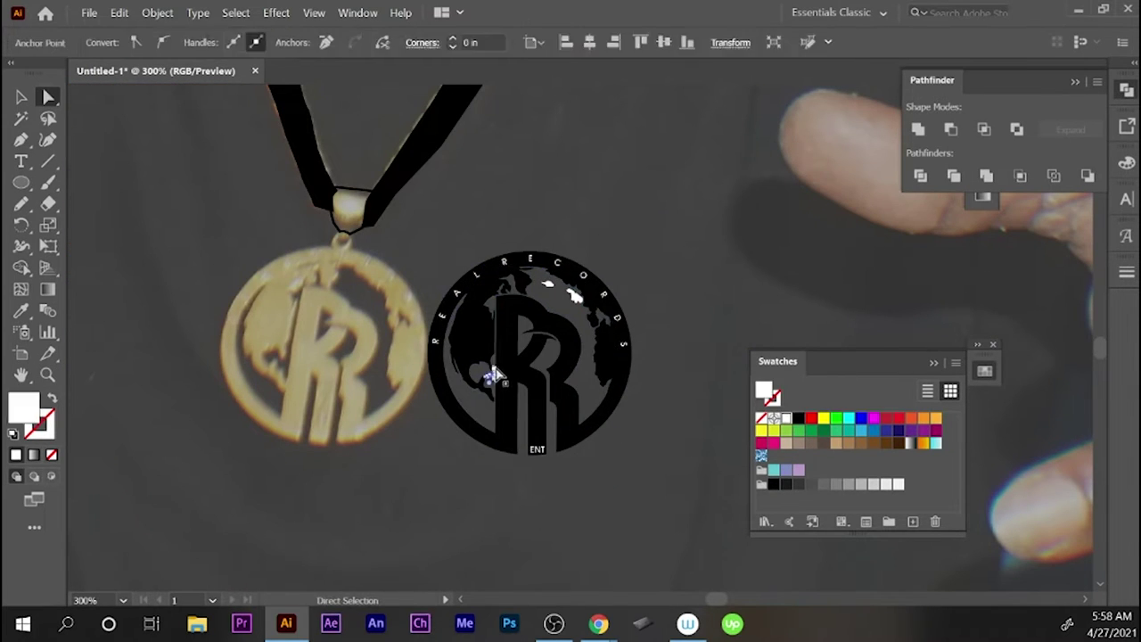
key(v)
click(575, 350)
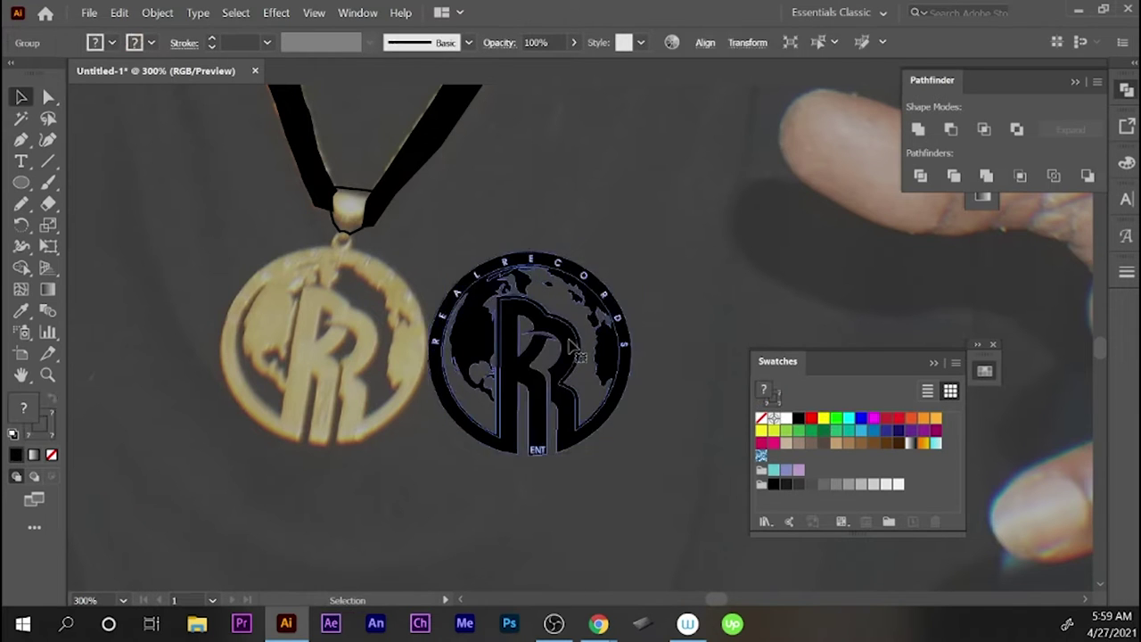
key(a)
click(575, 350)
key(z)
mouse_move(499, 308)
mouse_down()
mouse_move(529, 330)
mouse_move(485, 501)
mouse_up()
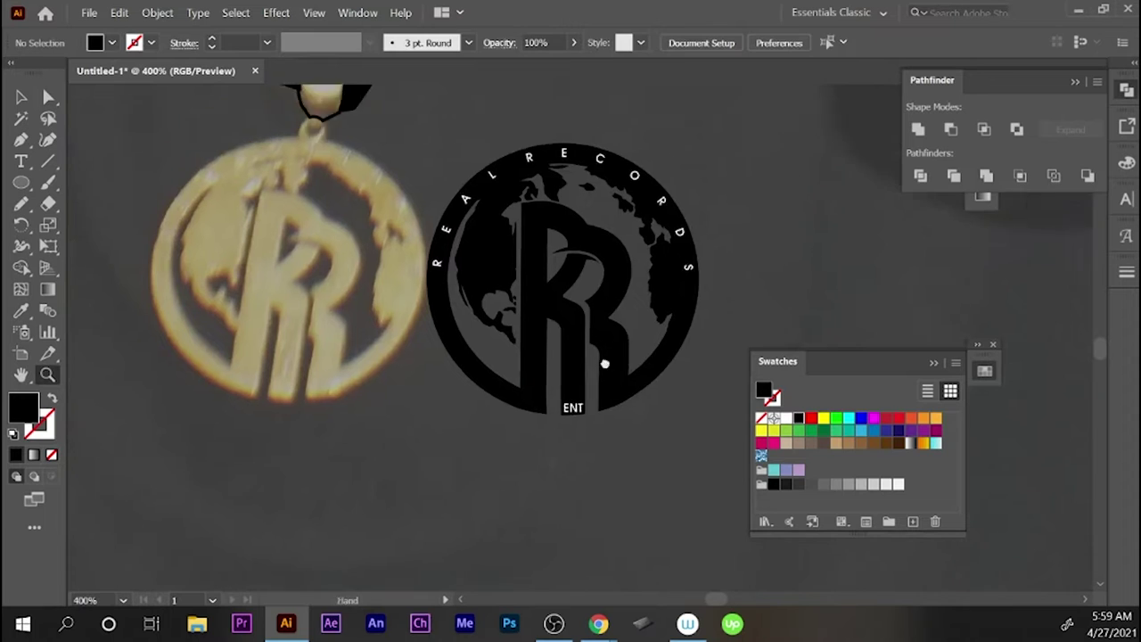
click(581, 455)
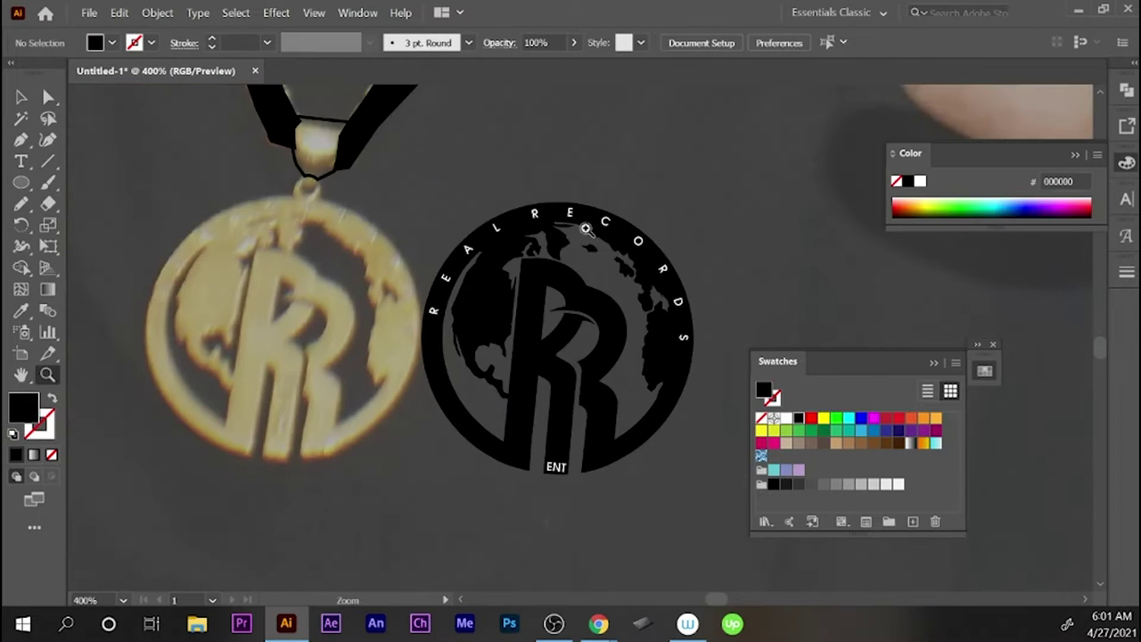
key(a)
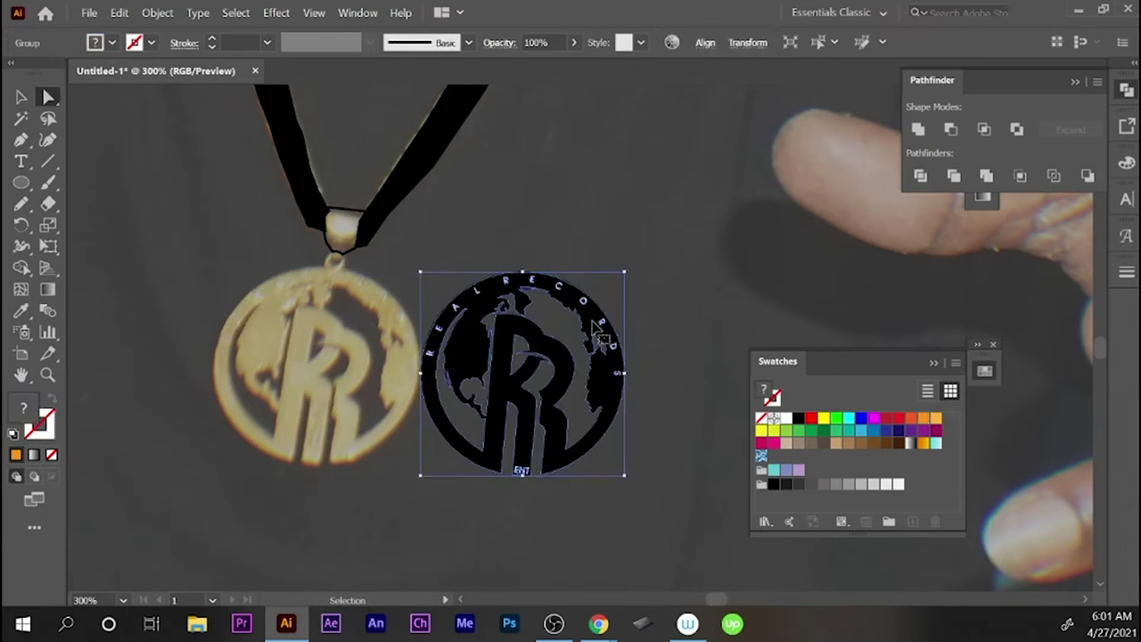
- Try deleting the logo shape and curved lettering, undo both, and reselect the orange logo group
right_click(521, 138)
click(587, 188)
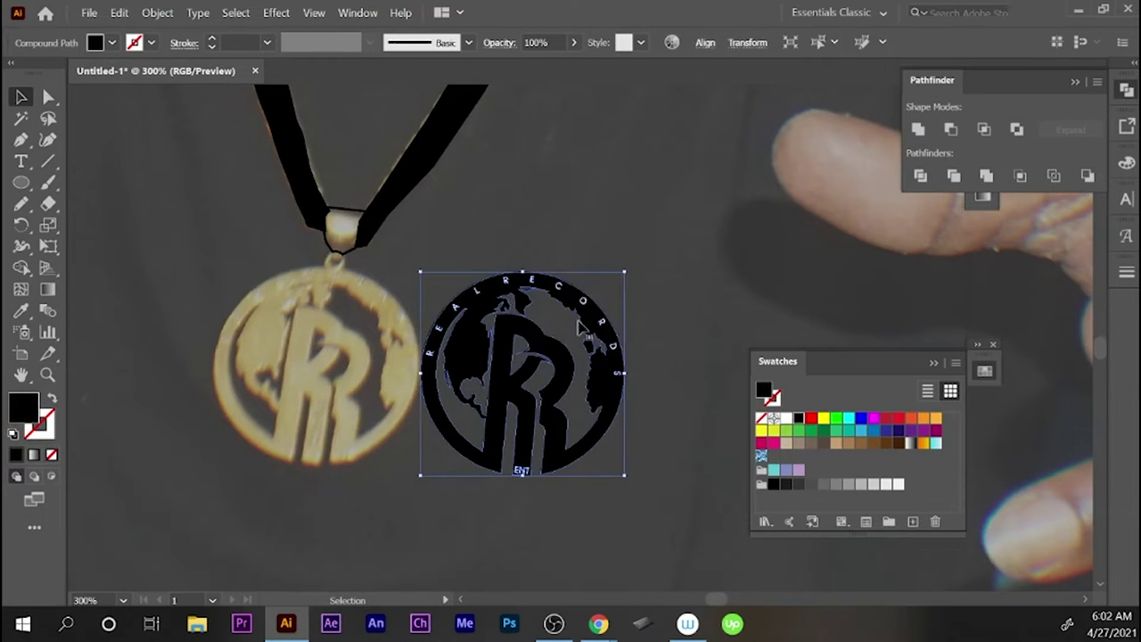
key(Delete)
key(ctrl+z)
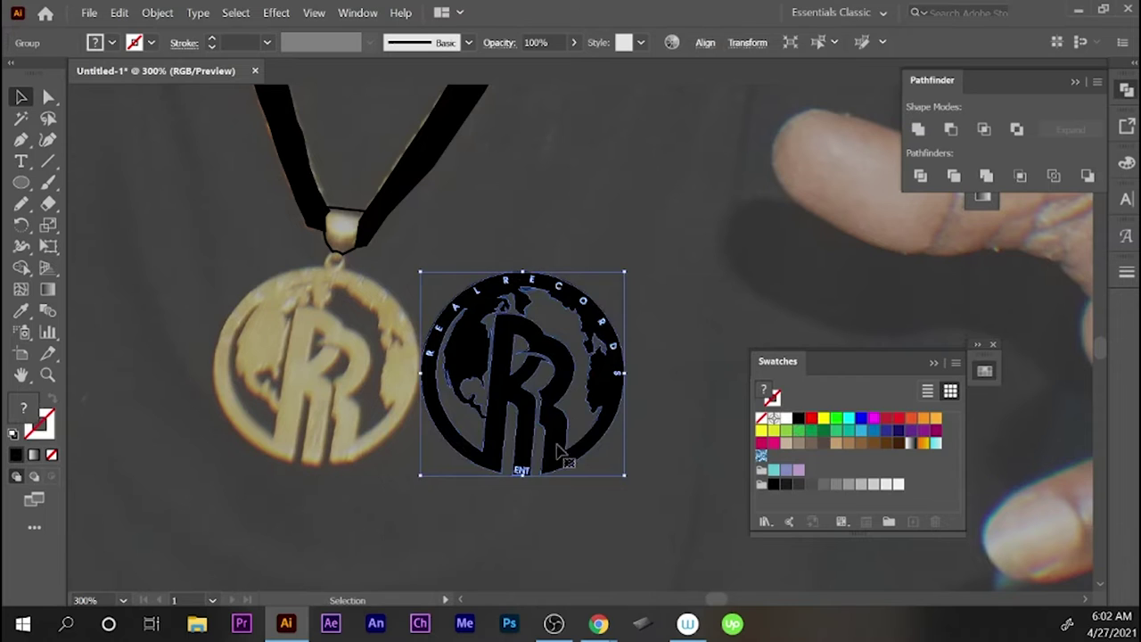
key(a)
click(433, 326)
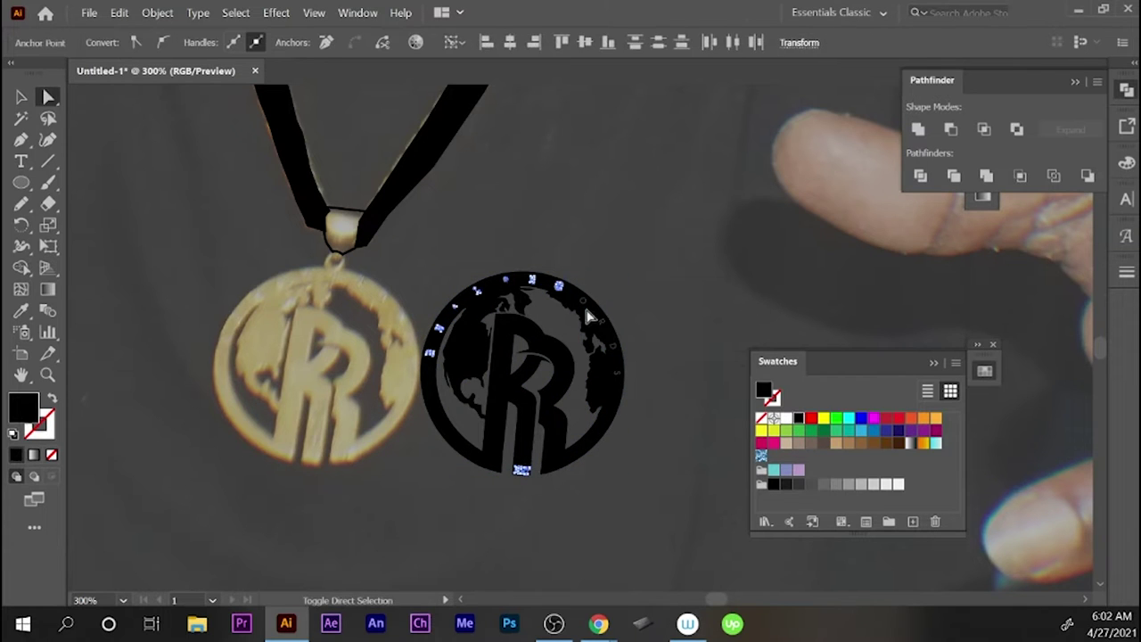
key(Delete)
key(ctrl+z)
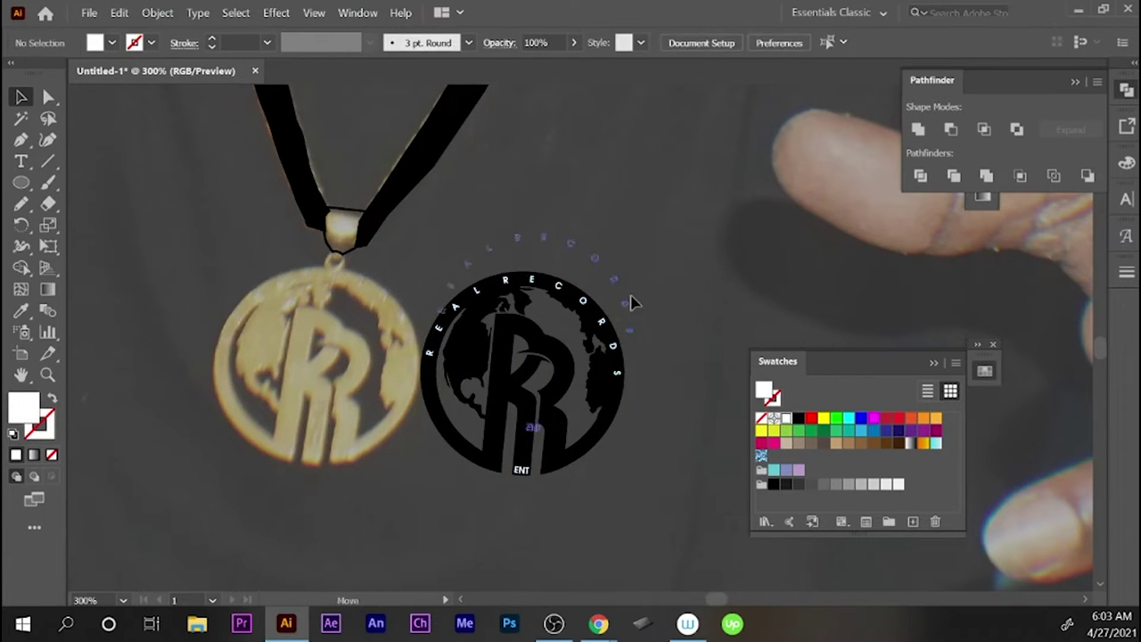
key(v)
click(568, 311)
click(277, 13)
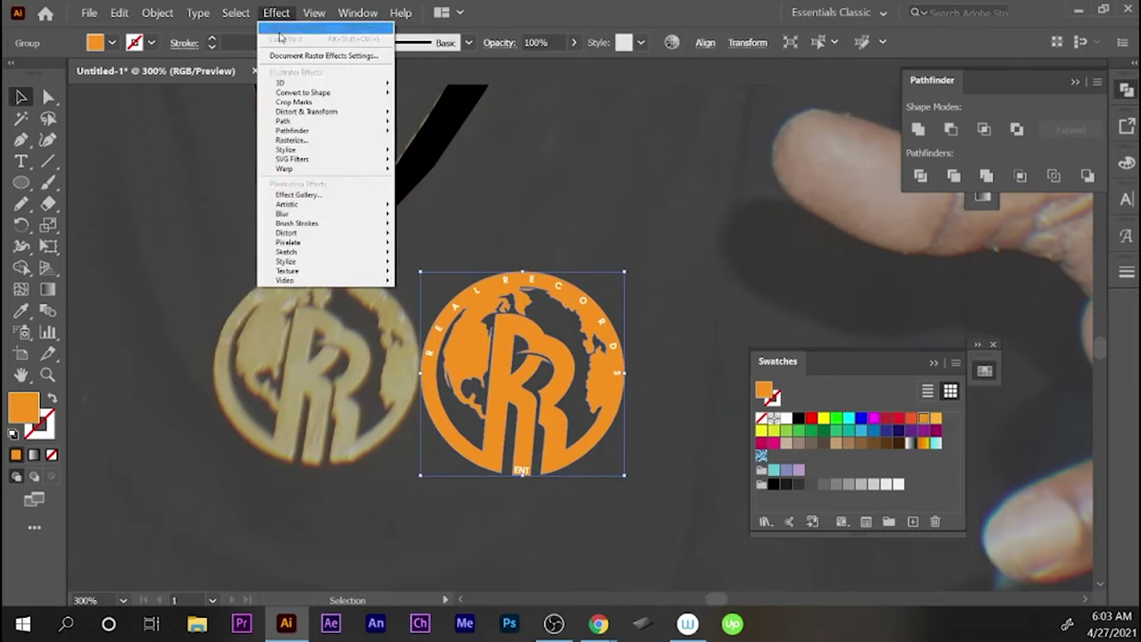
- Apply a 3D Extrude & Bevel effect to the orange logo
click(294, 39)
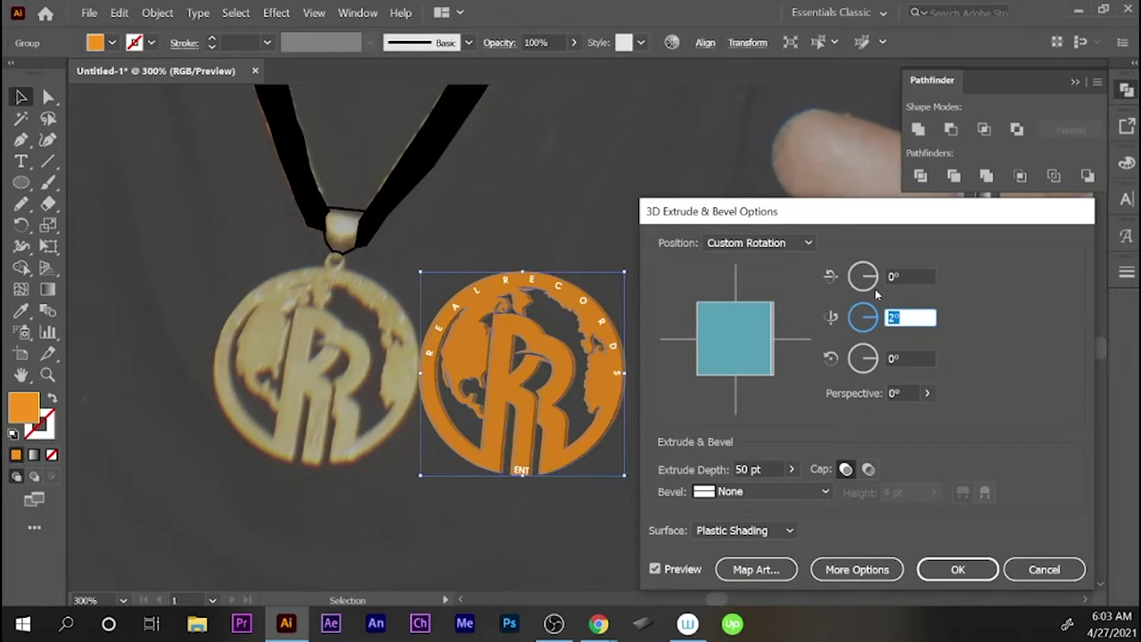
click(958, 569)
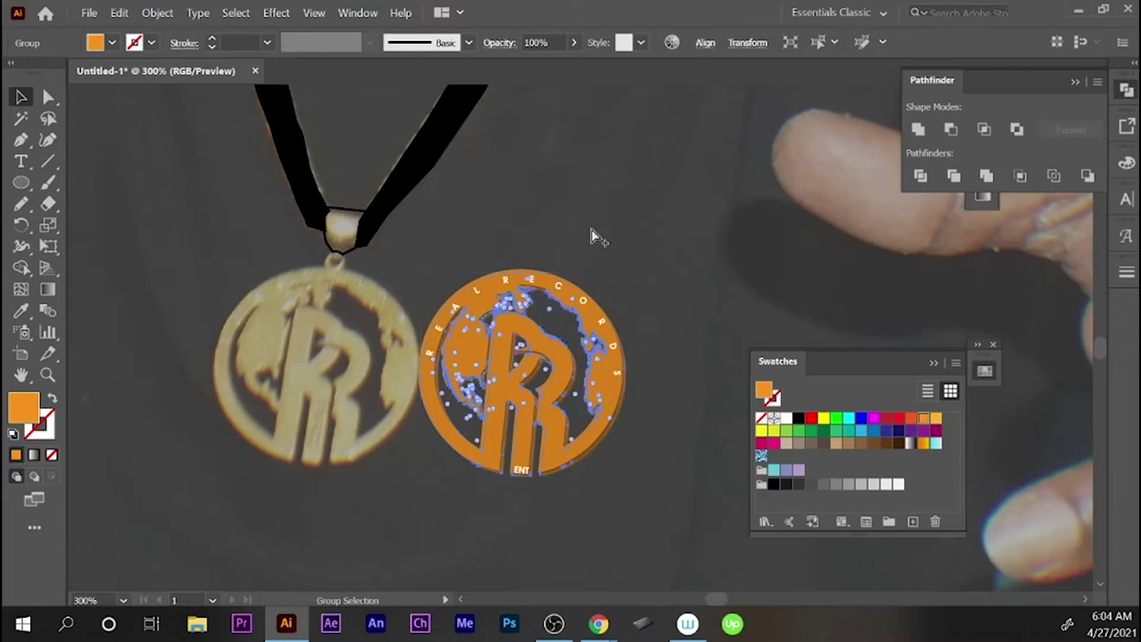
right_click(522, 472)
click(615, 321)
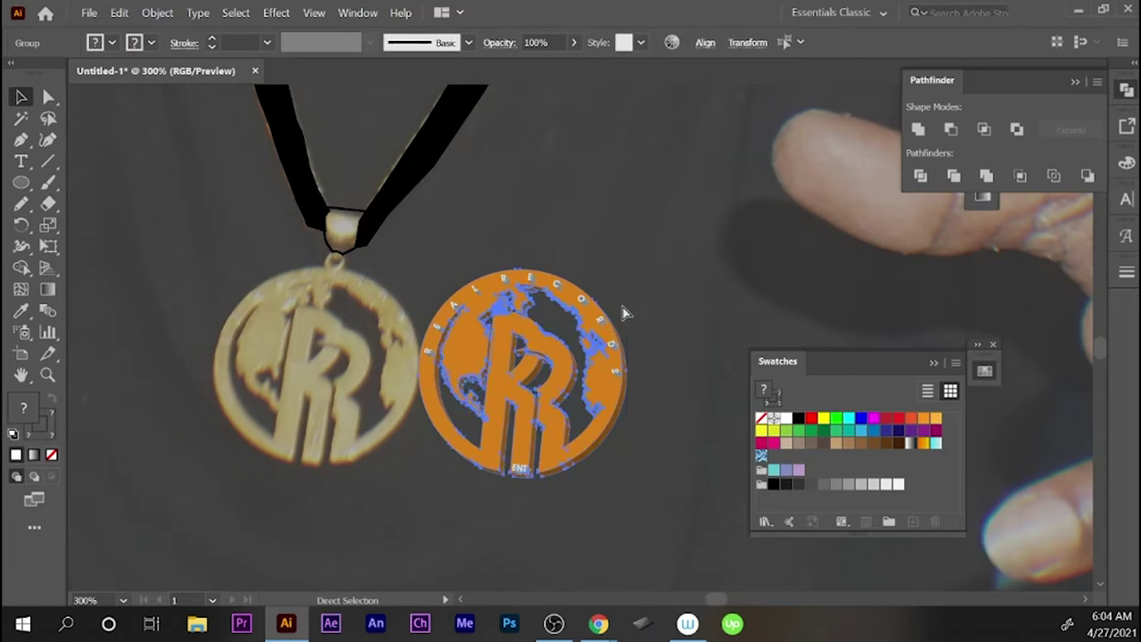
- Group the logo's parts and turn them into a clipping group under the chain
right_click(623, 322)
click(645, 443)
click(612, 331)
click(617, 375)
click(624, 395)
right_click(557, 401)
key(Escape)
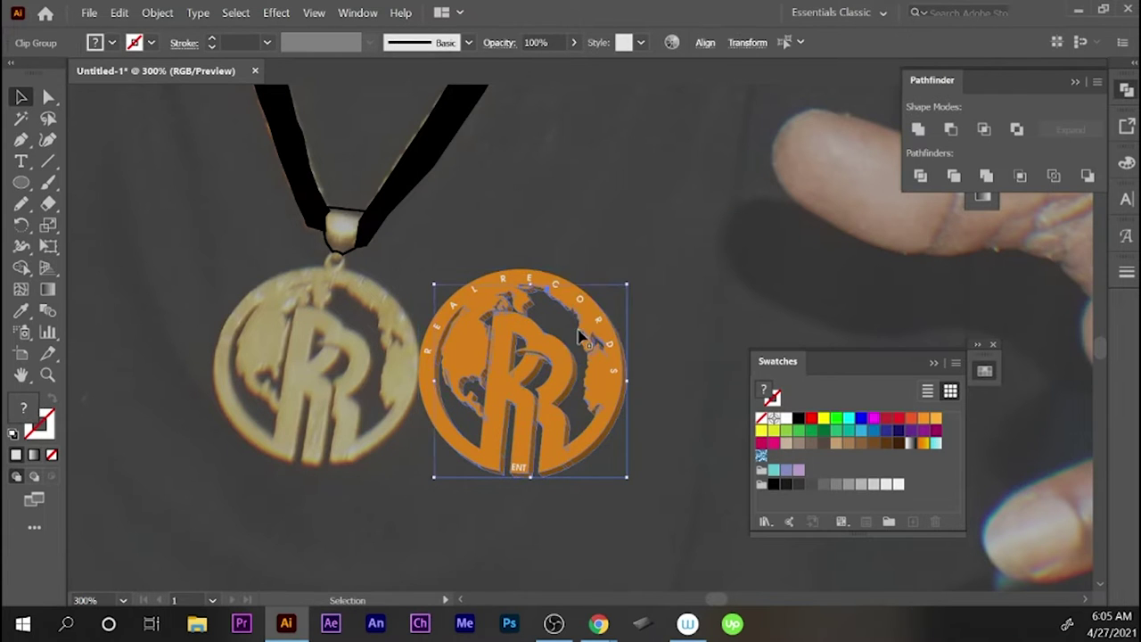
click(527, 466)
click(551, 266)
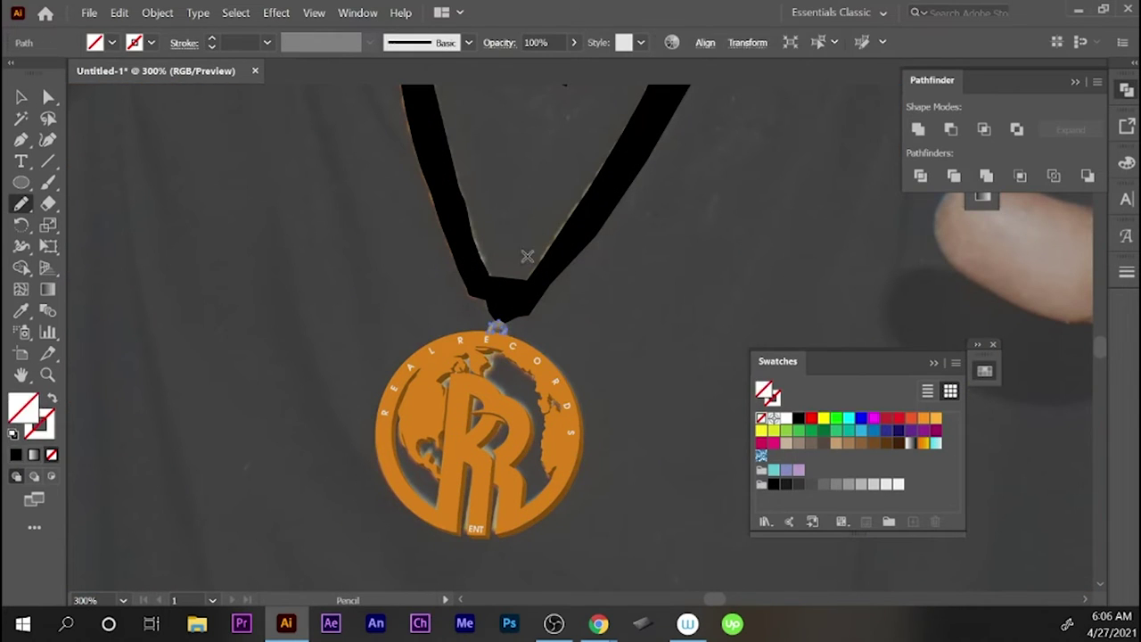
- Group the top ring with the medal and fill the ring orange
key(a)
click(502, 331)
click(495, 331)
key(v)
click(526, 323)
shift+click(529, 357)
key(ctrl+g)
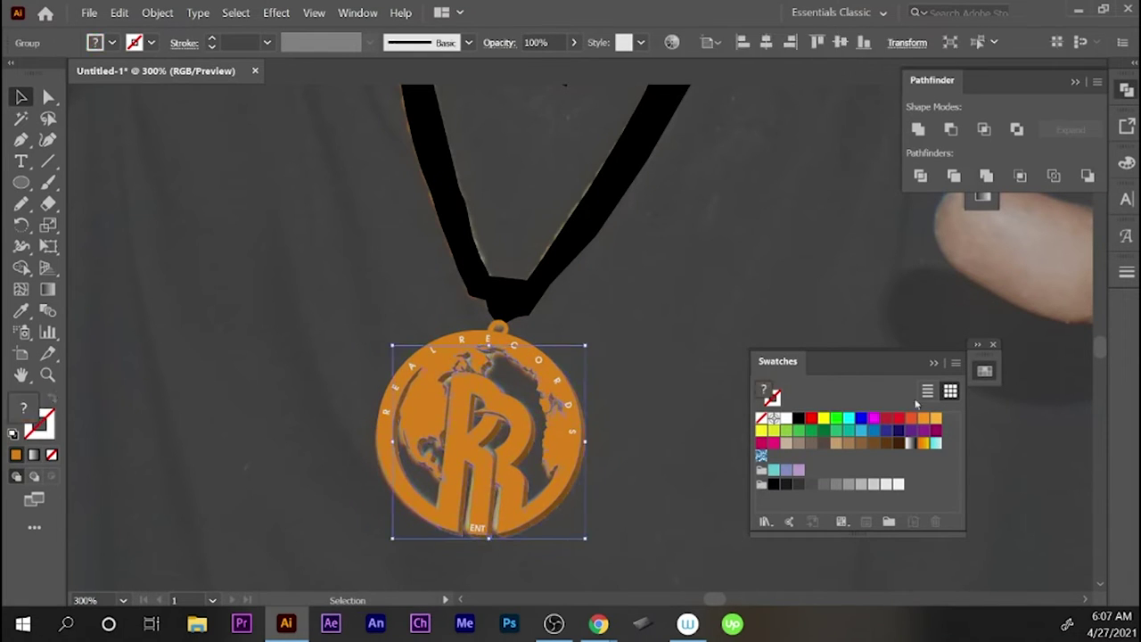
click(498, 328)
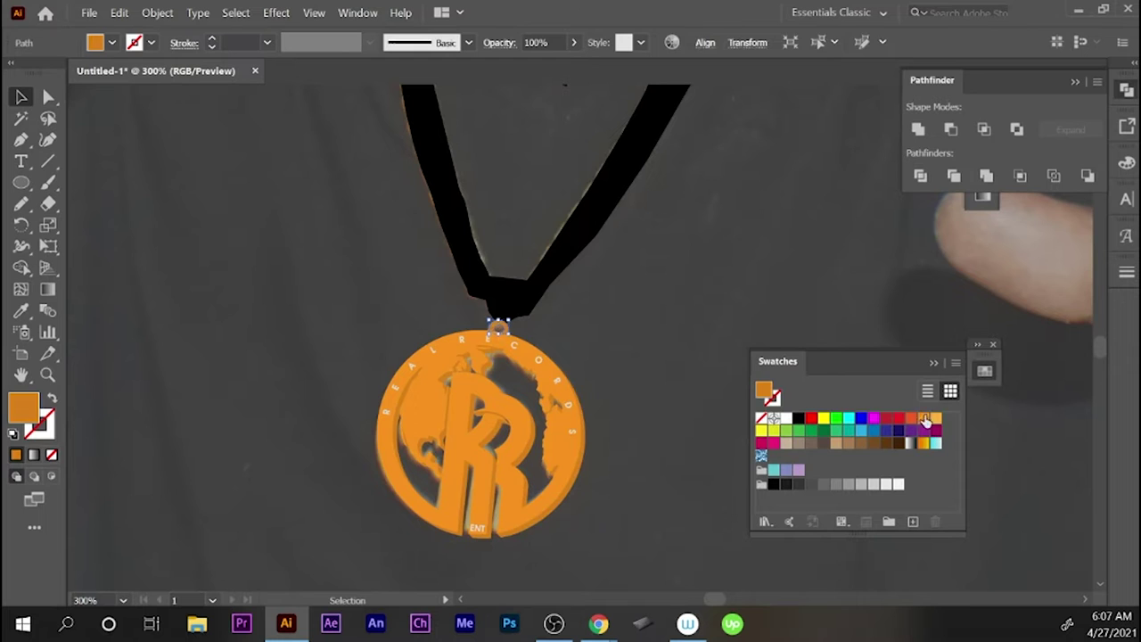
- Give the medal a 0.25 pt outline and recolour the black chain orange
click(387, 479)
click(970, 297)
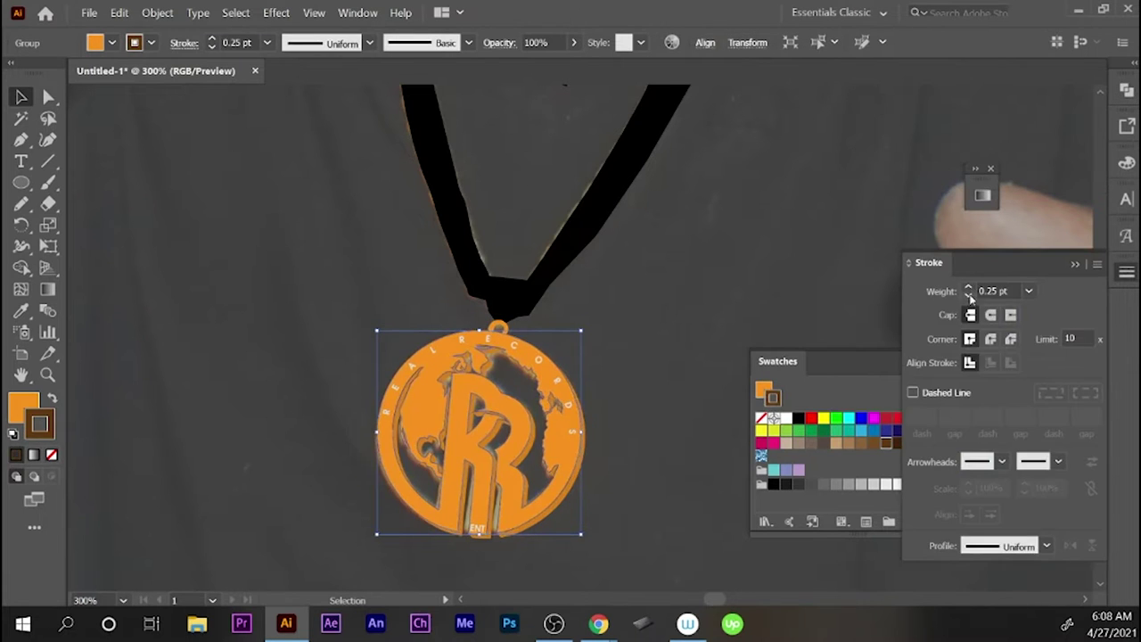
key(ctrl+1)
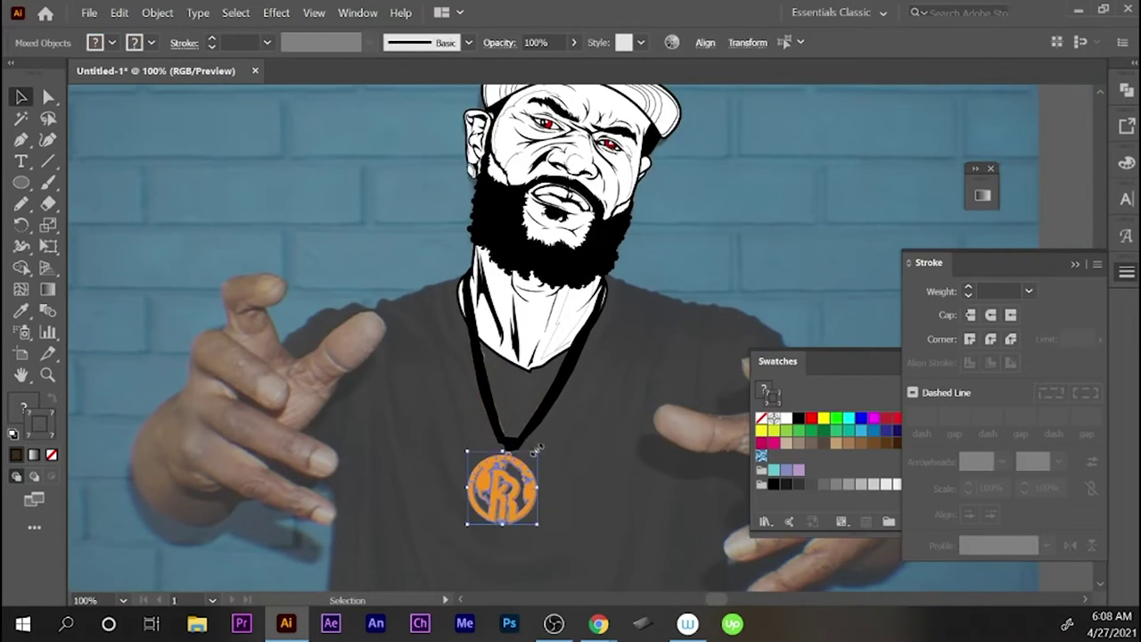
click(499, 419)
click(461, 499)
key(ctrl+shift+a)
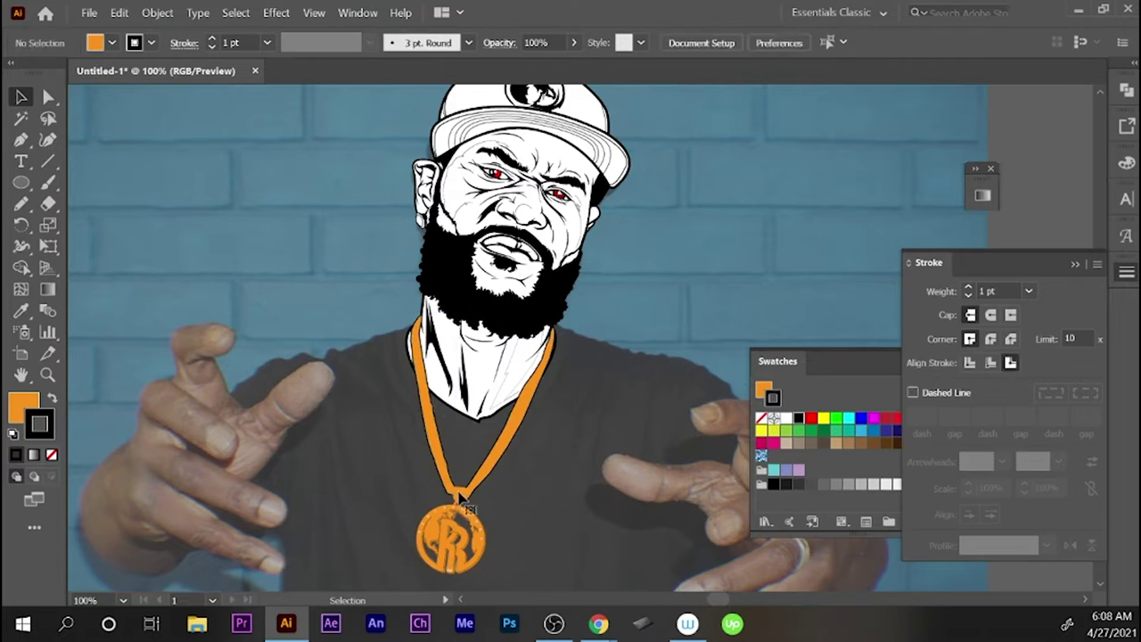
click(477, 540)
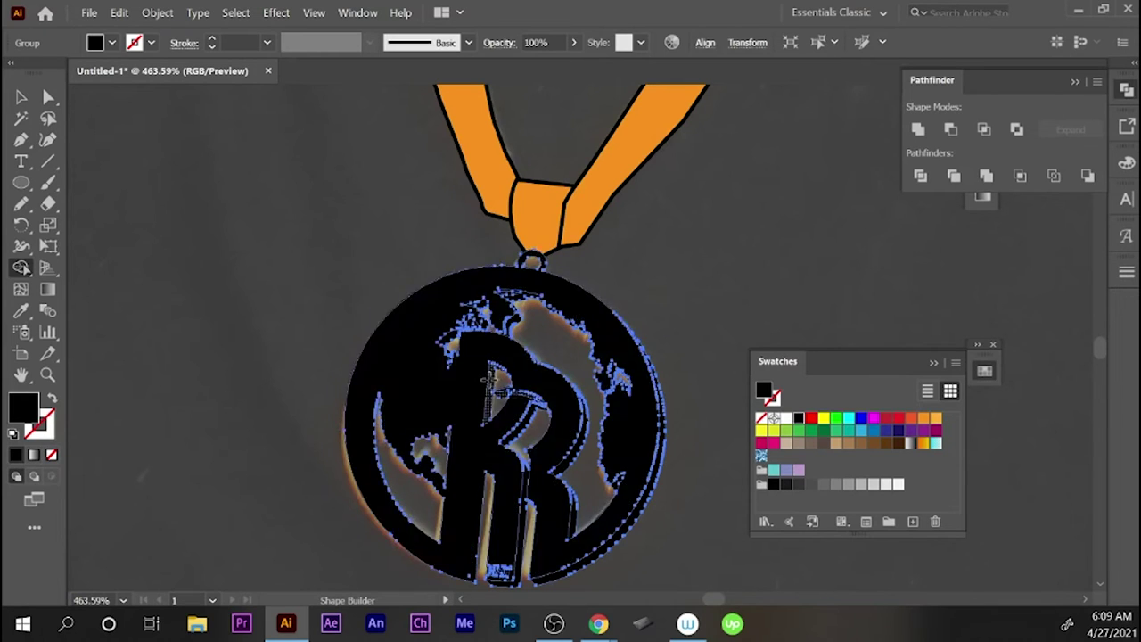
- Merge the medal's separate regions into a single shape with the Shape Builder
drag(439, 482, 623, 493)
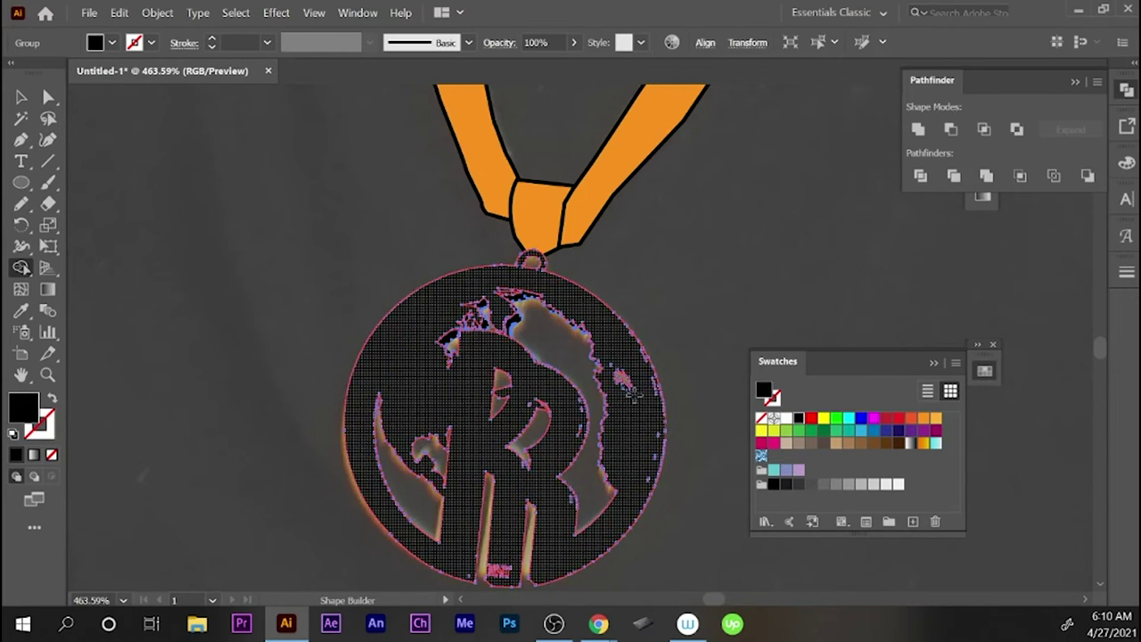
click(441, 364)
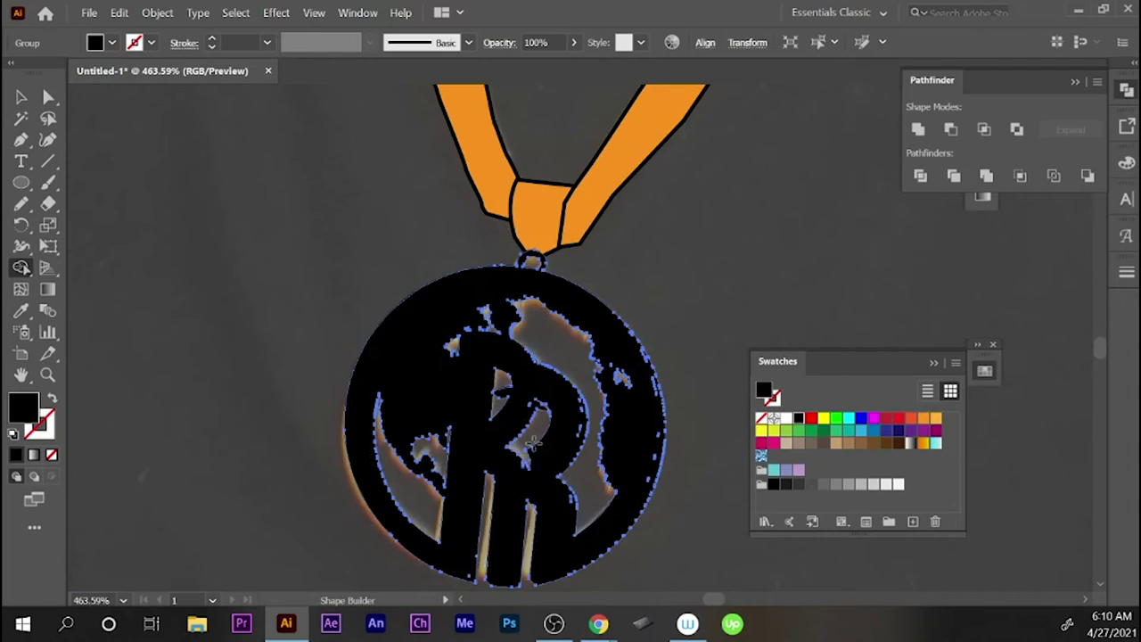
click(653, 381)
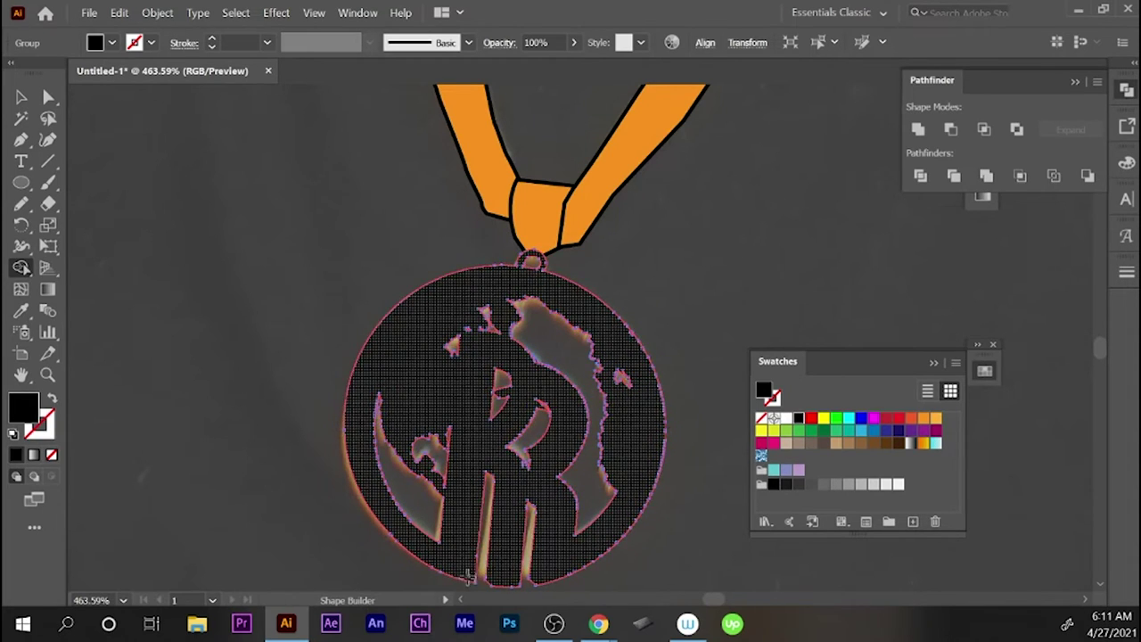
key(v)
key(ctrl+minus)
key(ctrl+minus)
key(ctrl+minus)
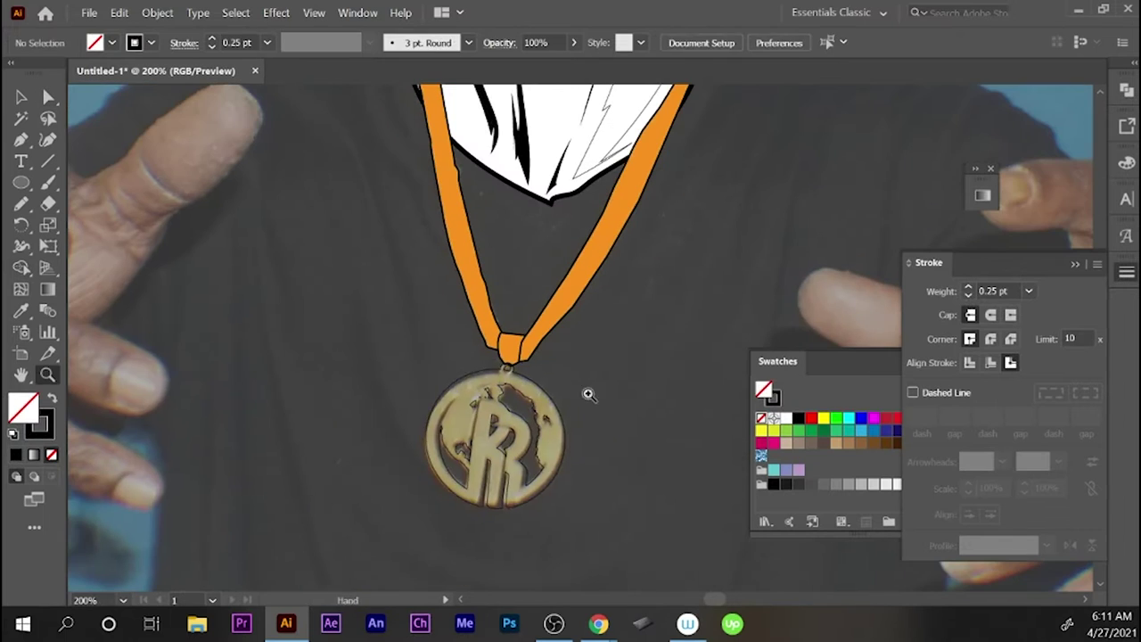
- Zoom out to the whole figure and pick orange as the fill colour
click(555, 483)
click(549, 446)
click(578, 435)
click(513, 347)
key(ctrl+minus)
click(470, 524)
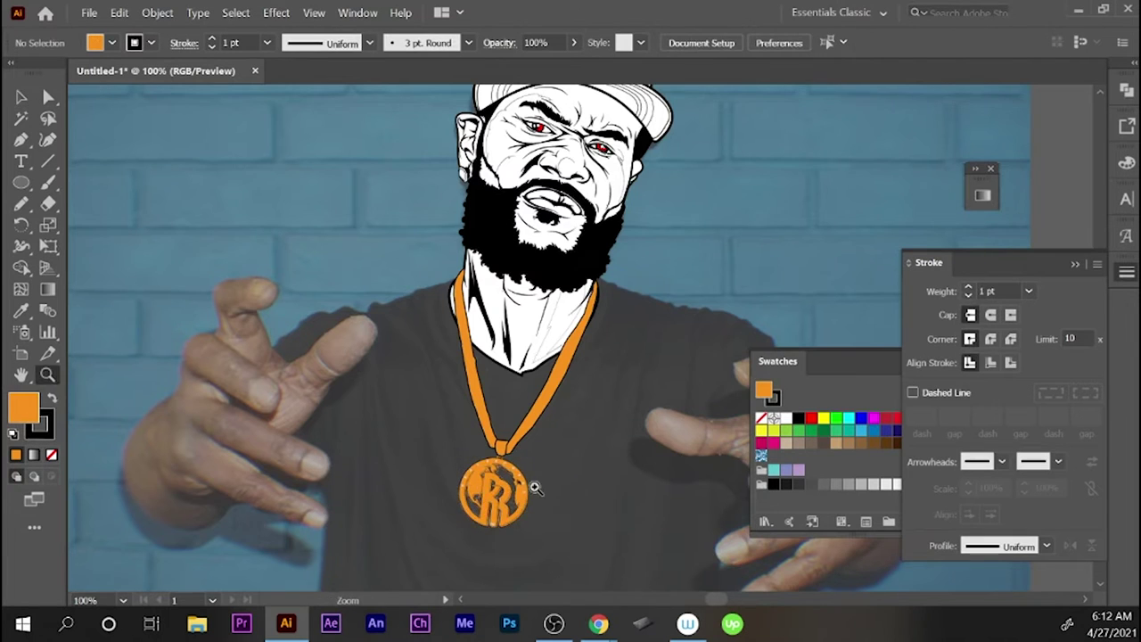
- Select the medal group and fill it with solid orange
key(ctrl+plus)
click(583, 410)
key(ctrl+minus)
click(526, 242)
click(560, 339)
click(420, 357)
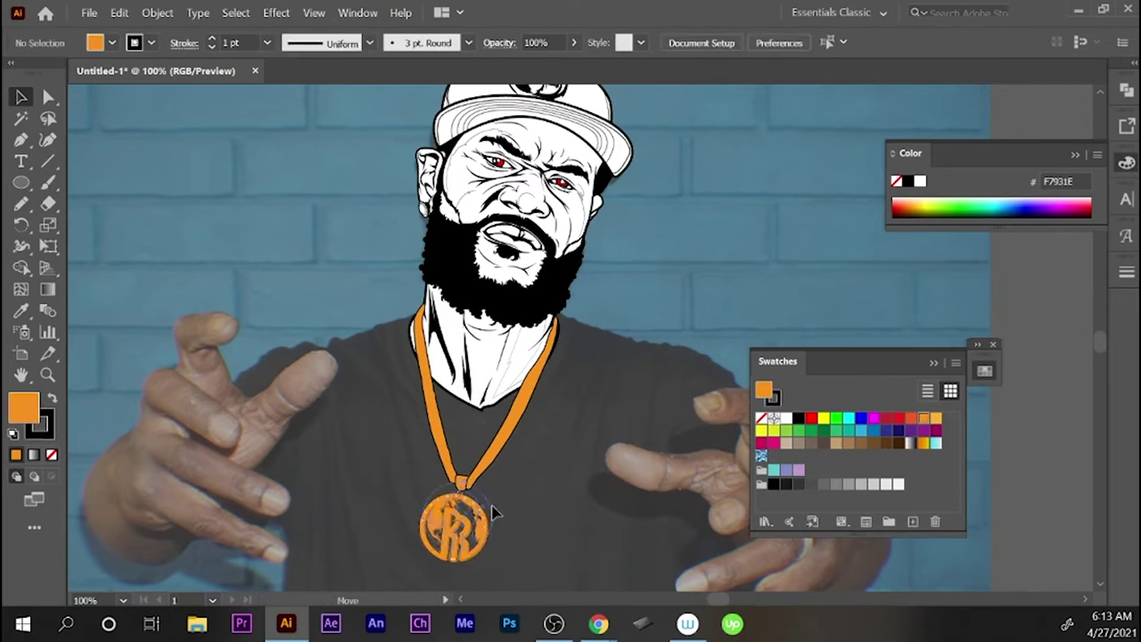
click(463, 508)
key(ctrl+F10)
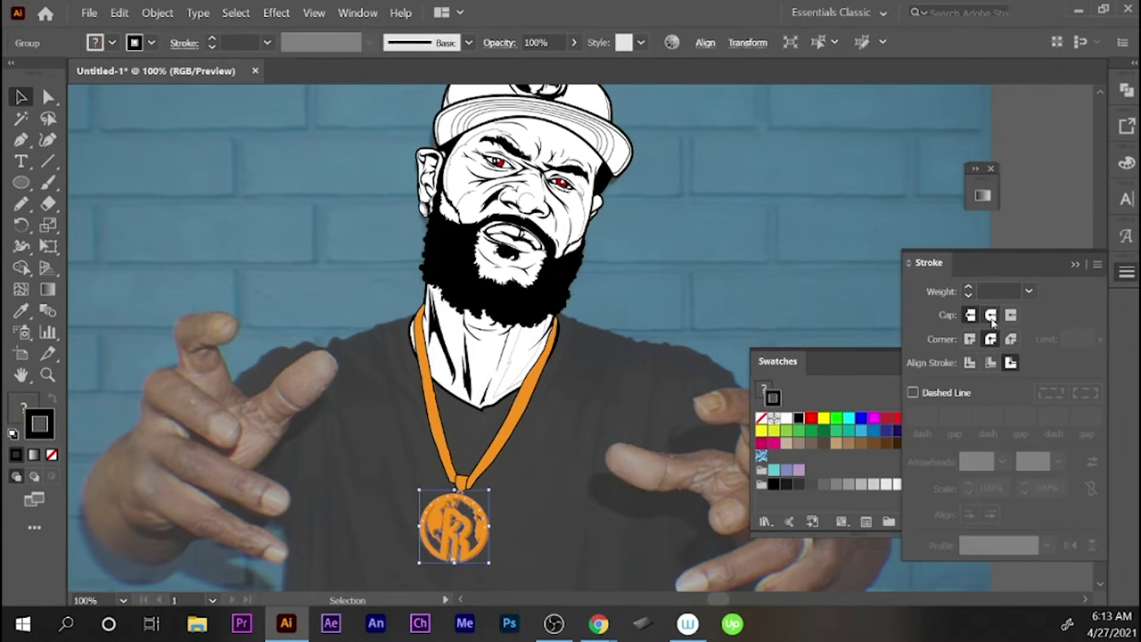
key(z)
click(578, 404)
- Check the medal and the left chain strand's anchor points with Direct Selection
scroll(577, 404, up, 2)
key(v)
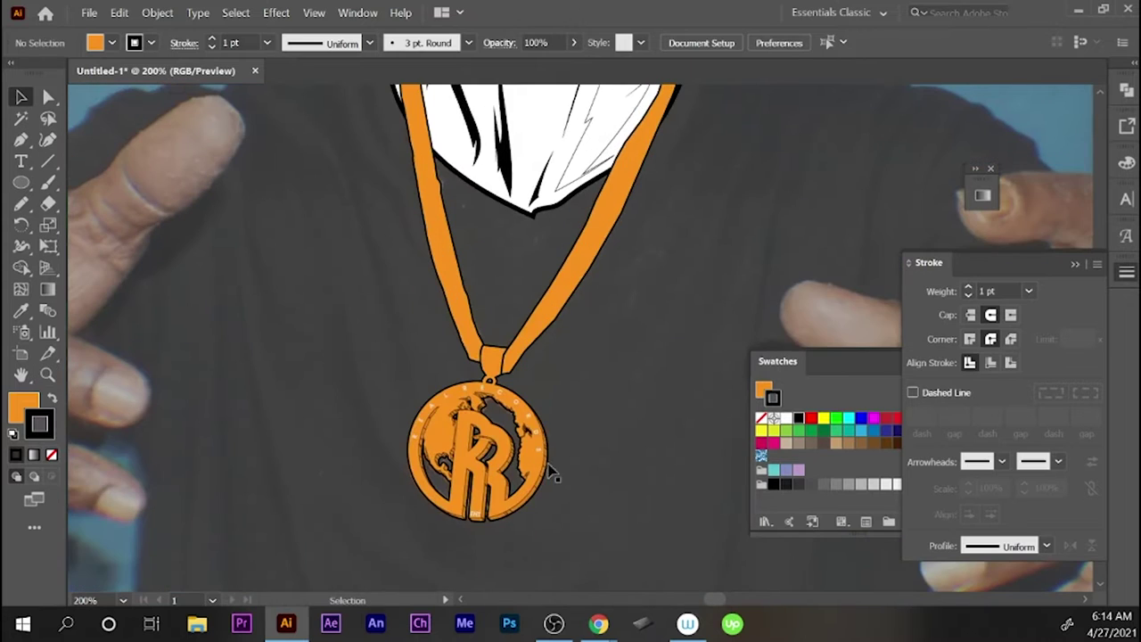
click(547, 466)
click(632, 326)
key(ctrl+1)
key(a)
click(485, 472)
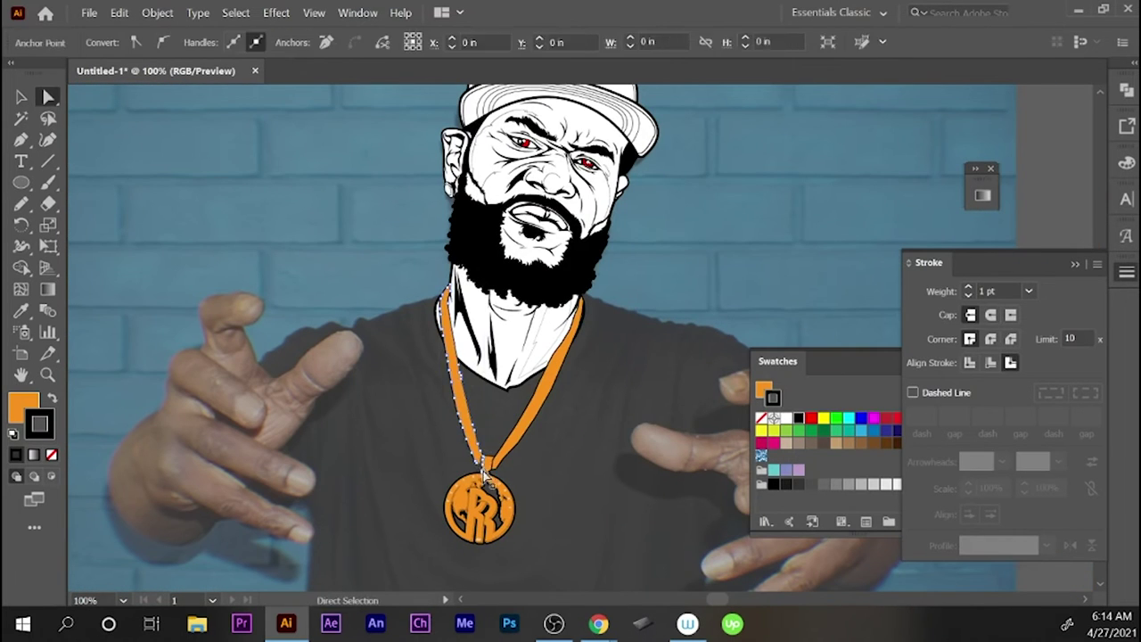
click(470, 440)
key(v)
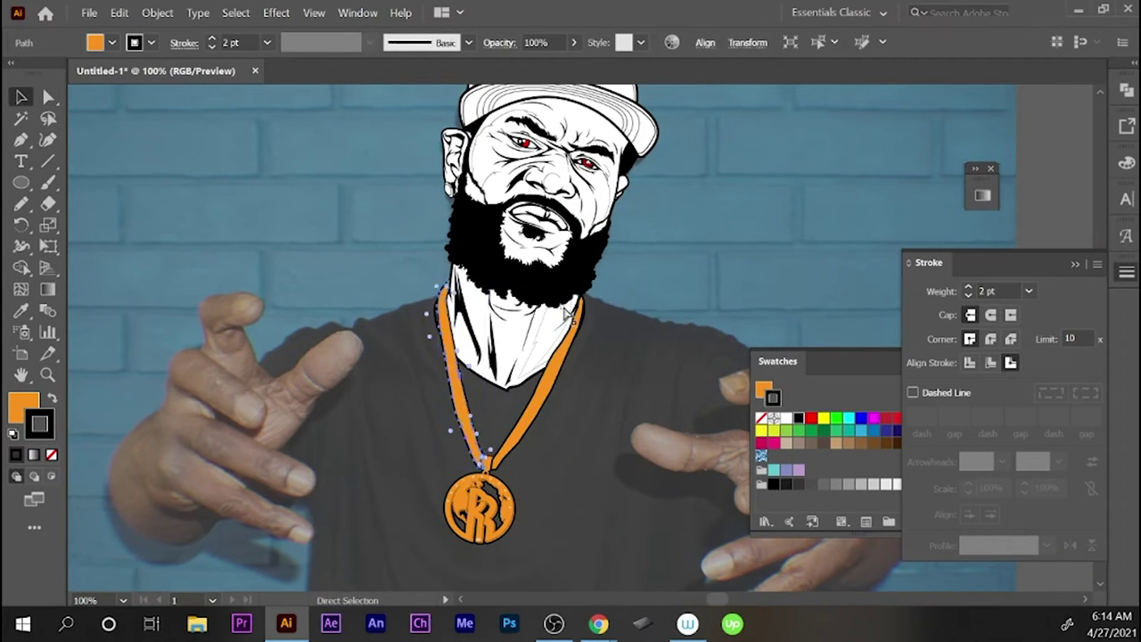
- Select the medallion group and the small connector above it
key(a)
scroll(454, 295, up, 5)
key(ctrl+1)
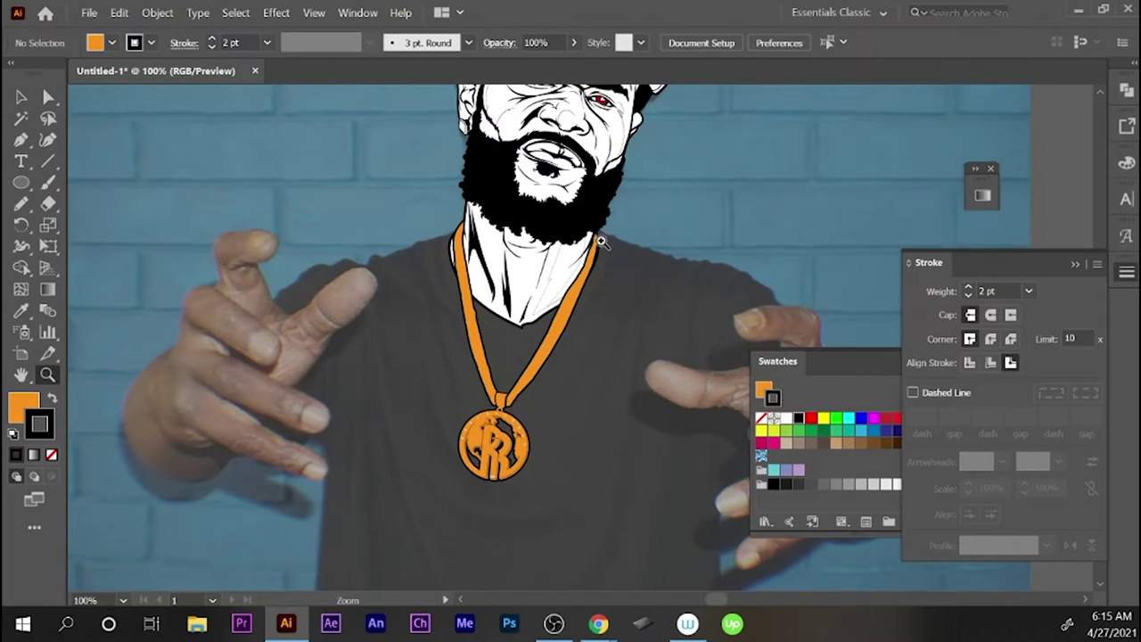
key(v)
click(489, 516)
click(515, 528)
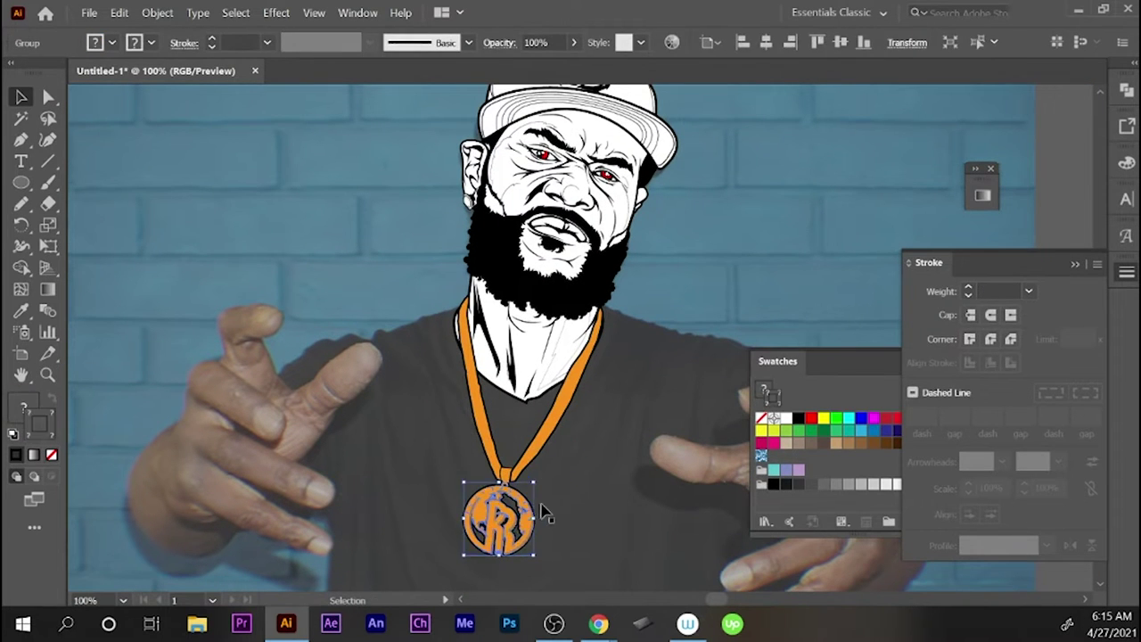
click(508, 471)
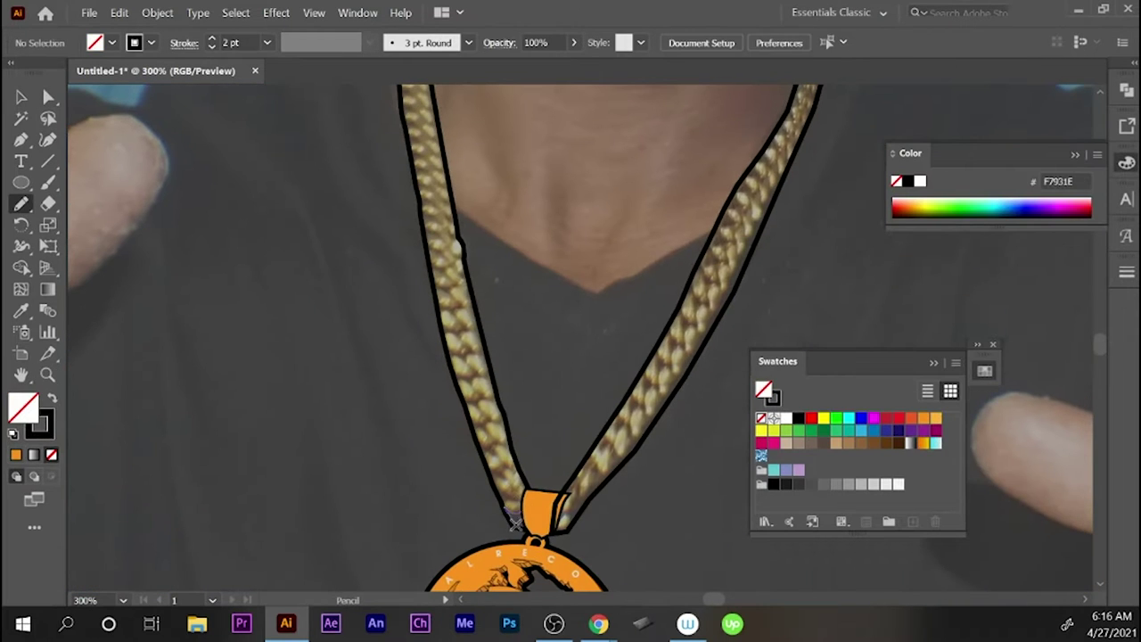
- Draw black chain-link shapes with the Pencil, up the left necklace strand
key(shift+x)
key(x)
key(x)
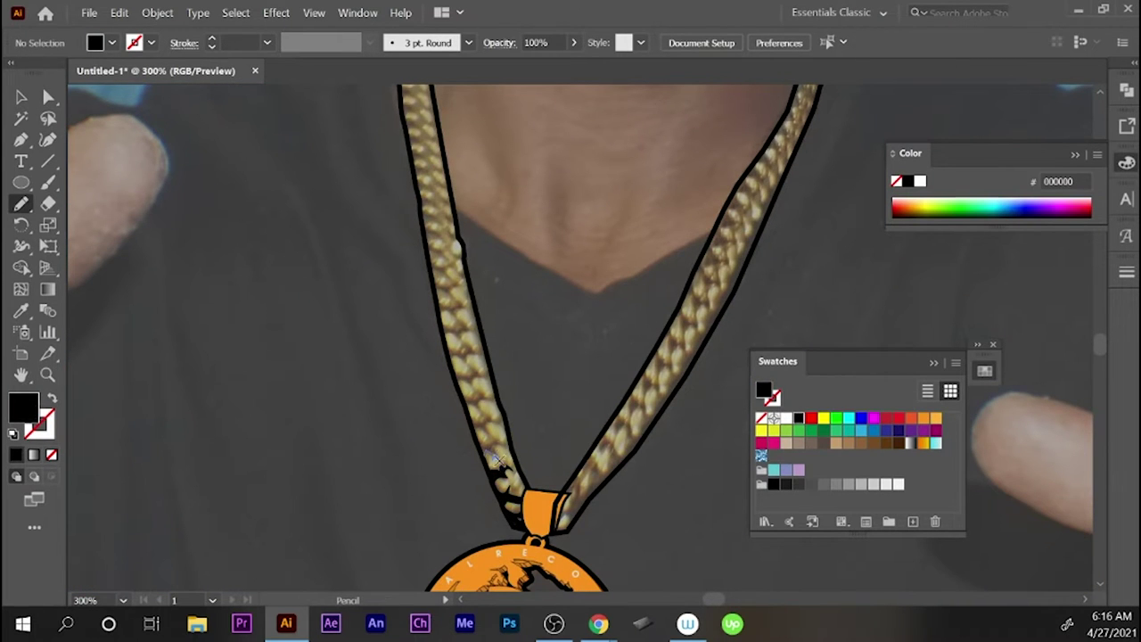
mouse_move(484, 435)
mouse_down()
mouse_move(492, 411)
mouse_move(458, 360)
mouse_move(457, 450)
mouse_up()
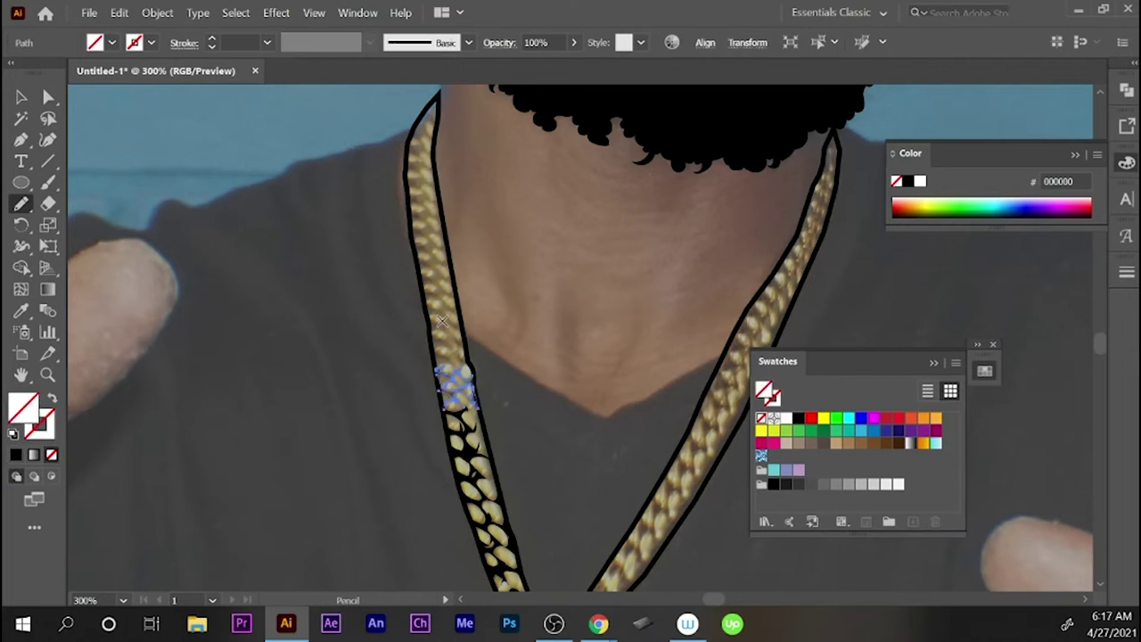
drag(424, 284, 432, 292)
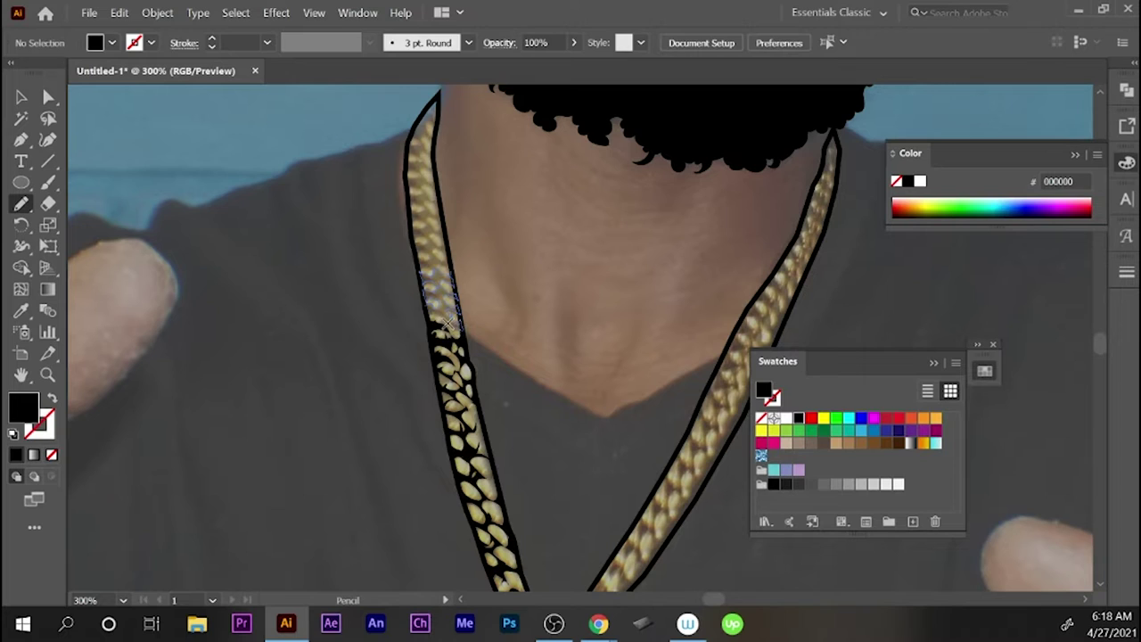
drag(461, 328, 426, 258)
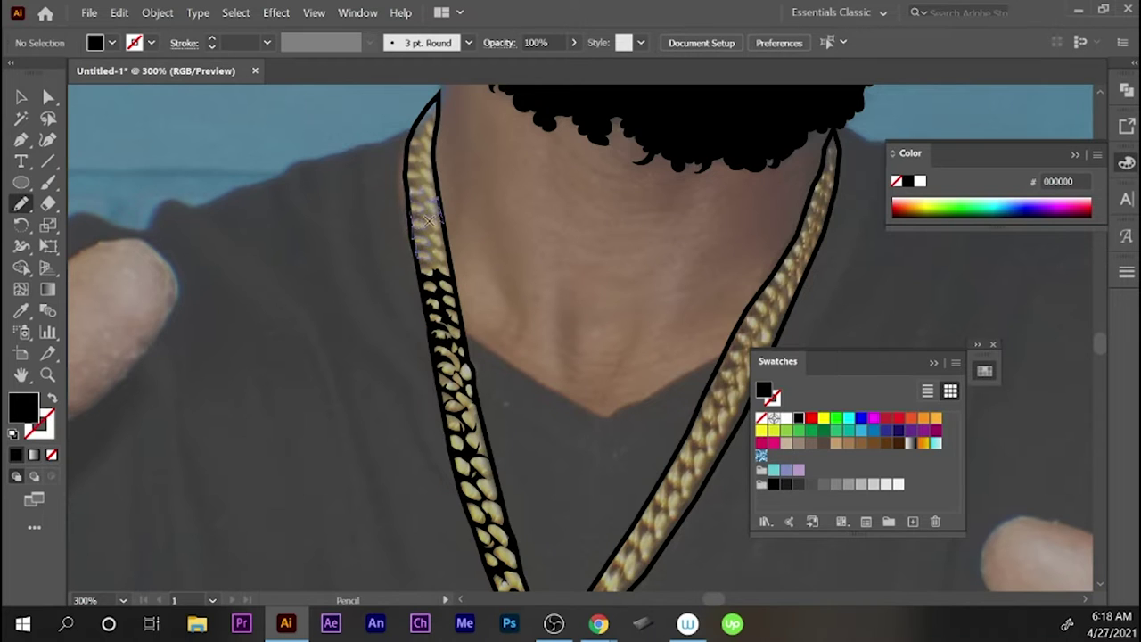
drag(445, 256, 412, 176)
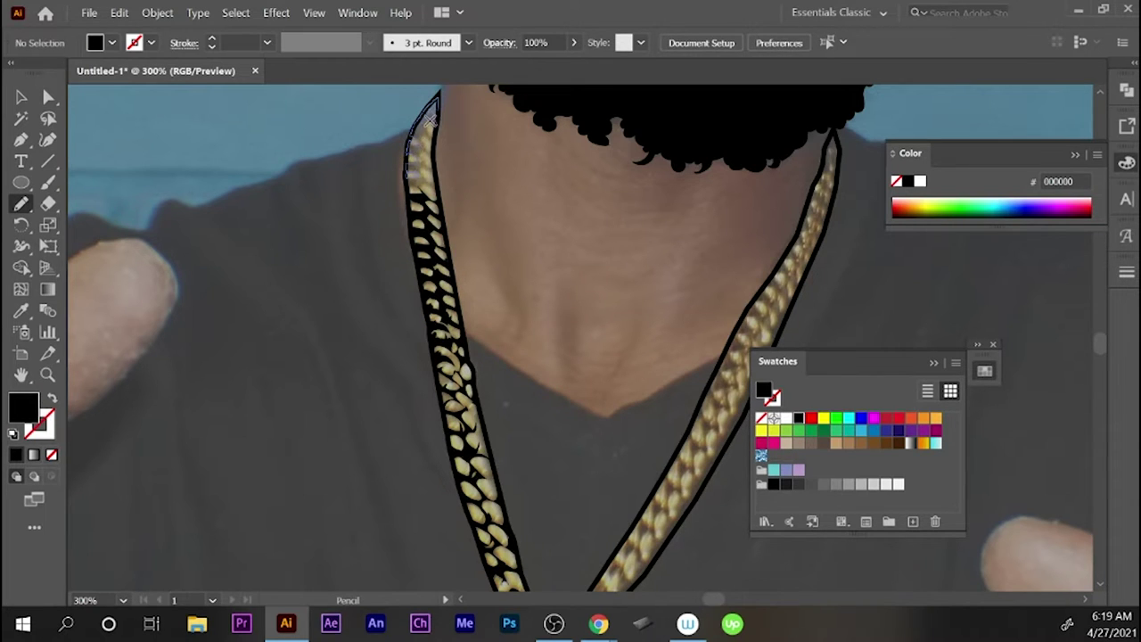
drag(412, 186, 412, 187)
- Deselect the chain artwork and return the view to 100%
key(ctrl+shift+F9)
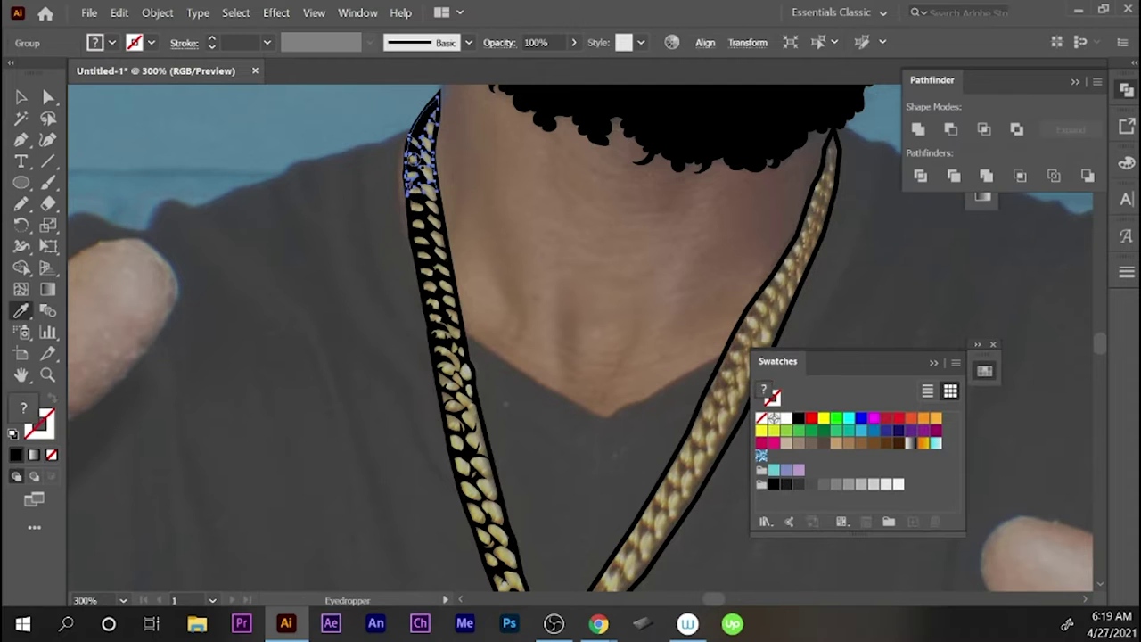
key(ctrl+minus)
key(F6)
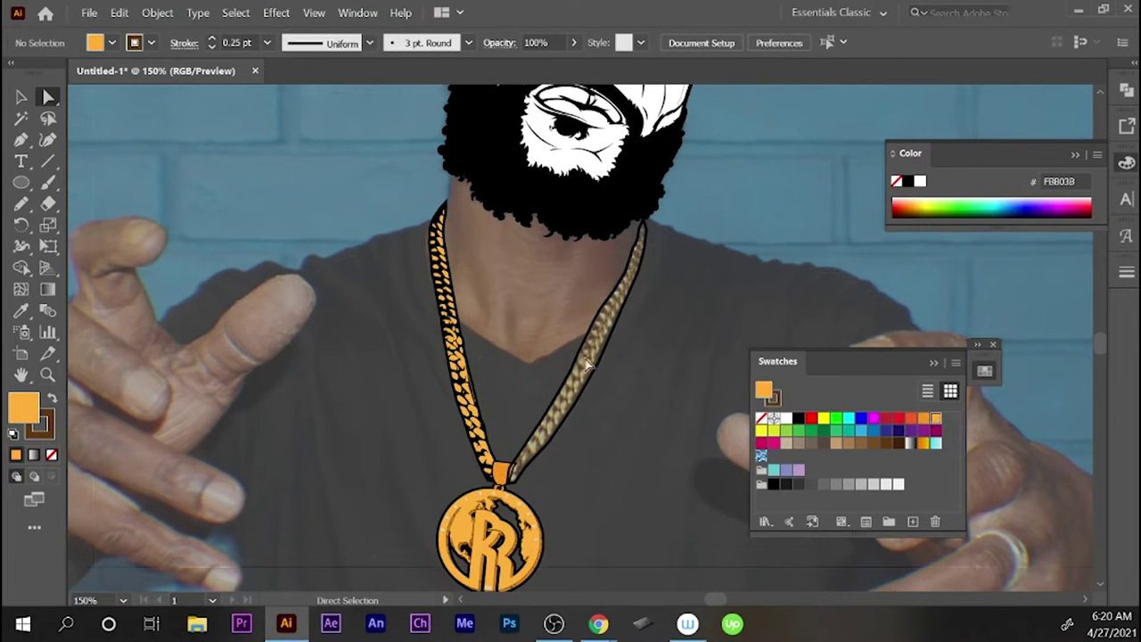
ctrl+click(496, 493)
click(670, 409)
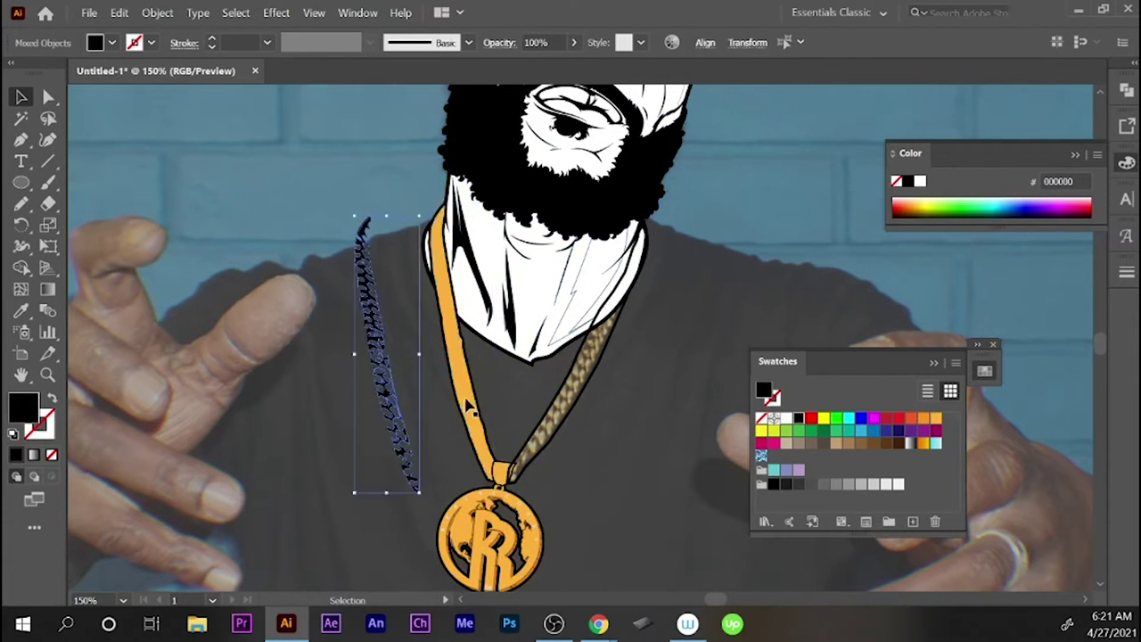
key(ctrl+minus)
key(ctrl+minus)
key(ctrl+minus)
key(ctrl+plus)
key(ctrl+plus)
- Draw an outline around the shirt and give it a black stroke
key(n)
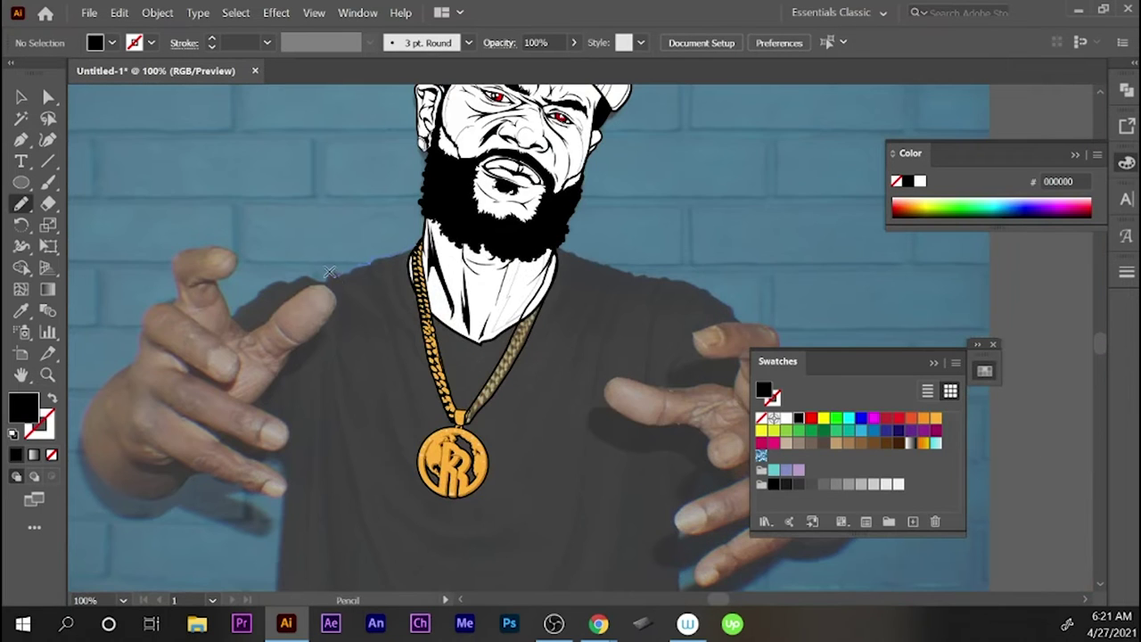
drag(329, 271, 230, 318)
drag(474, 501, 413, 477)
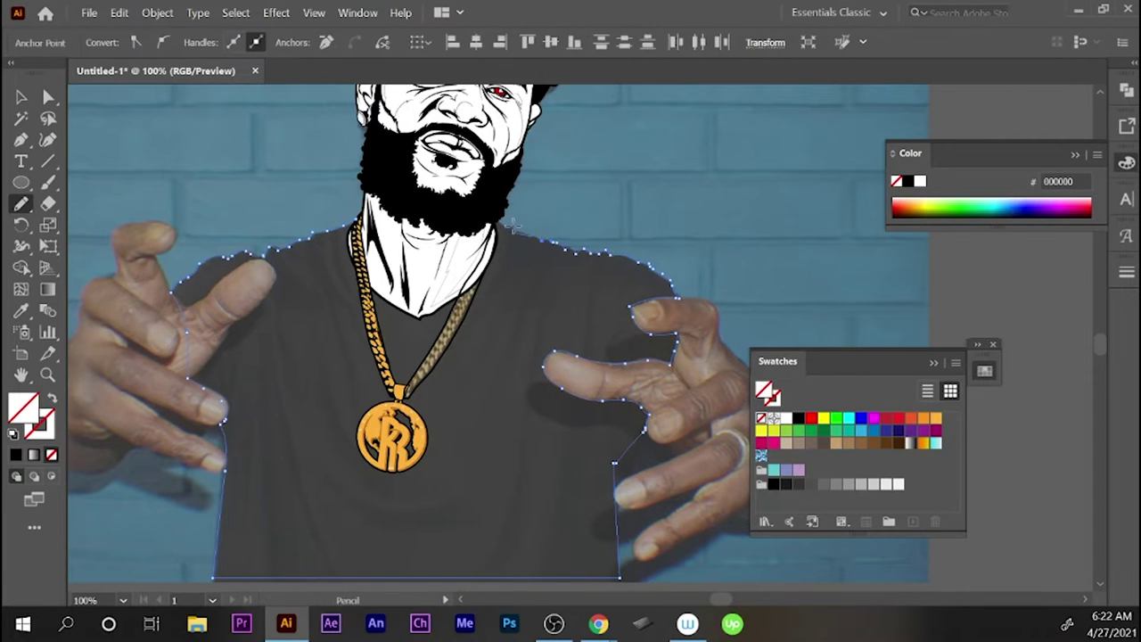
click(798, 418)
click(614, 462)
key(shift+x)
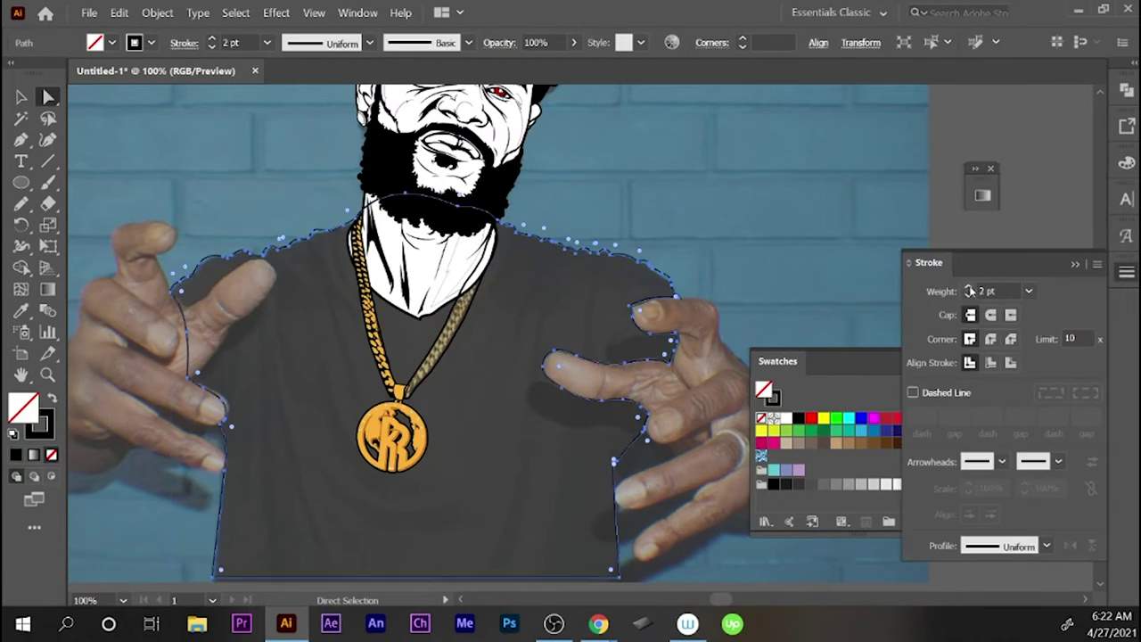
key(ctrl+shift+a)
key(n)
- Draw black fold shadows on both sides of the shirt and under the medallion
key(shift+x)
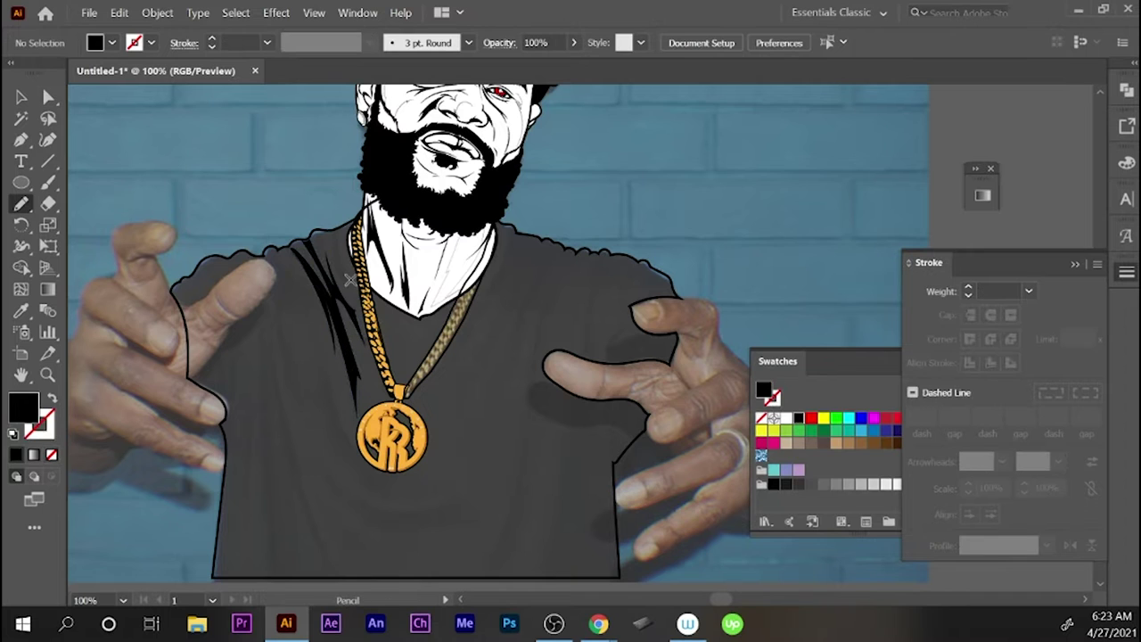
key(F6)
mouse_move(322, 546)
mouse_down()
mouse_move(283, 339)
mouse_move(330, 473)
mouse_up()
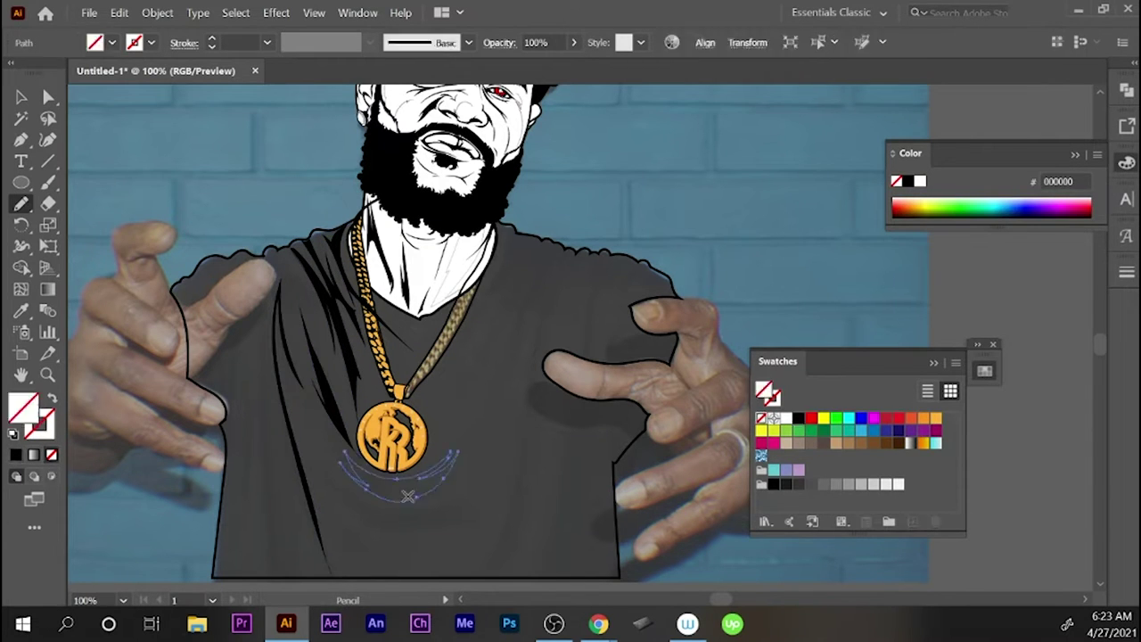
drag(365, 514, 508, 492)
mouse_move(488, 563)
mouse_down()
mouse_move(575, 259)
mouse_move(504, 255)
mouse_move(512, 237)
mouse_up()
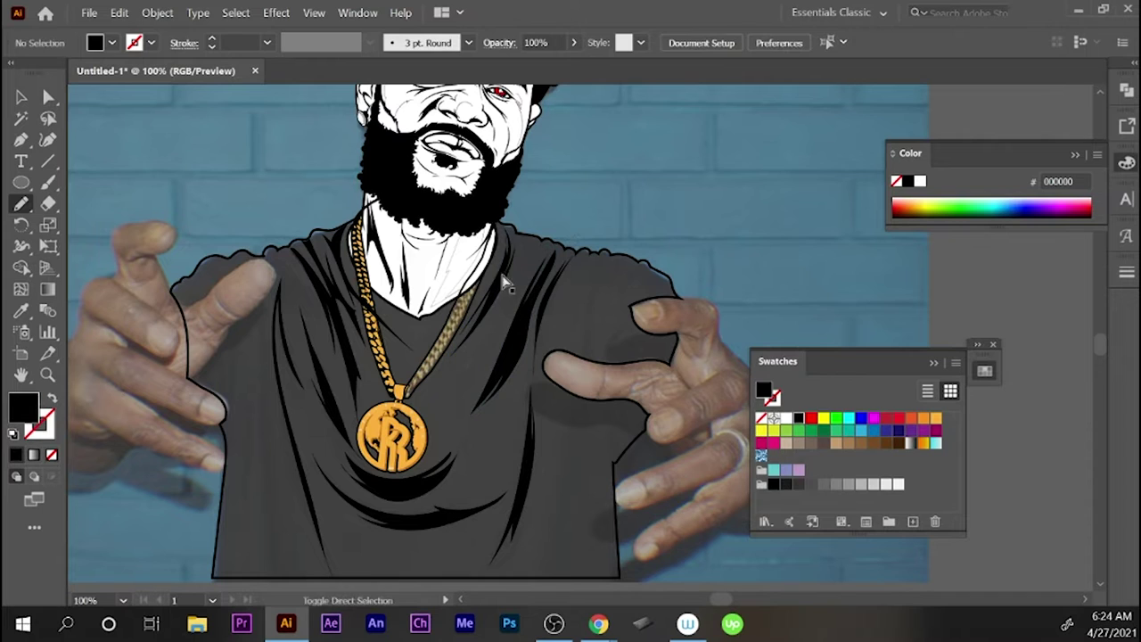
mouse_move(267, 307)
mouse_down()
mouse_move(267, 399)
mouse_move(259, 356)
mouse_move(221, 381)
mouse_up()
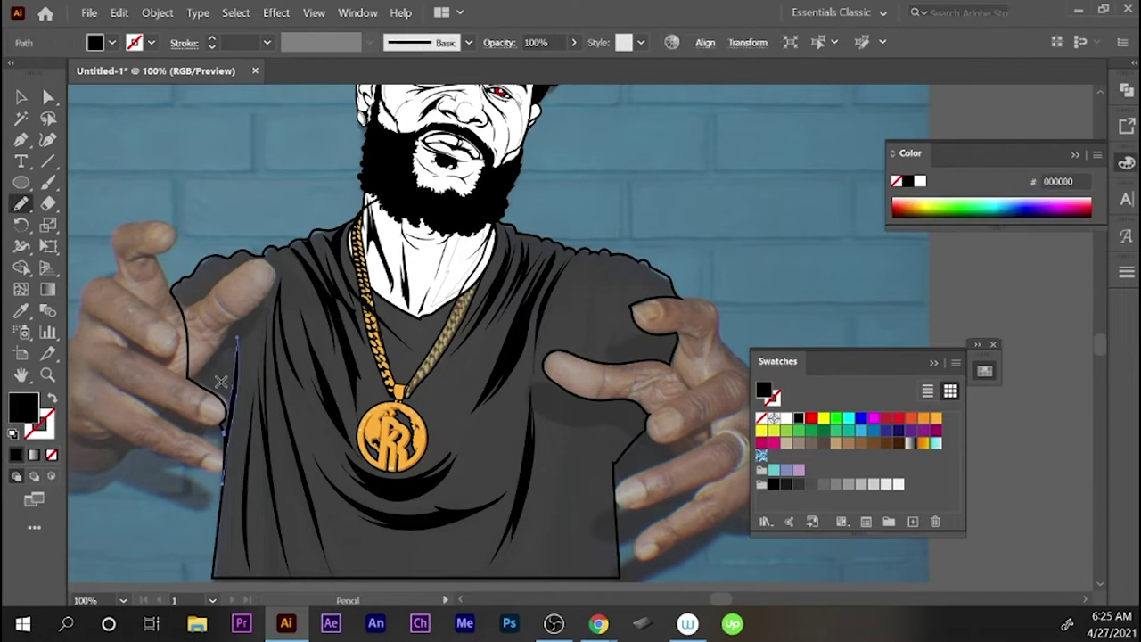
drag(607, 295, 594, 293)
drag(573, 419, 575, 411)
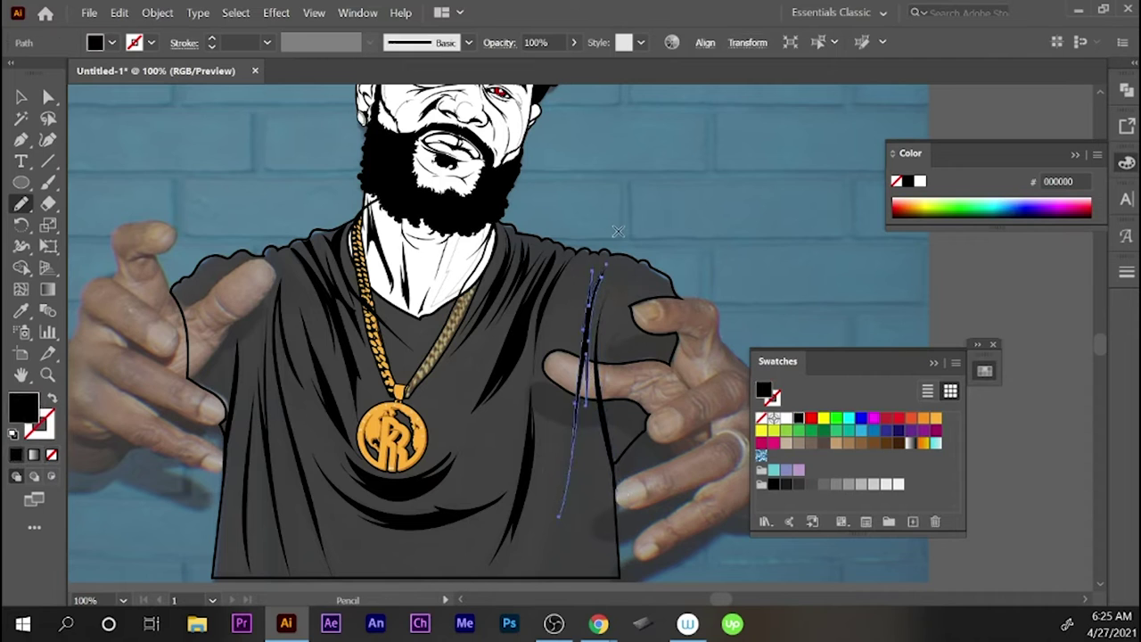
drag(615, 336, 605, 393)
drag(631, 316, 629, 318)
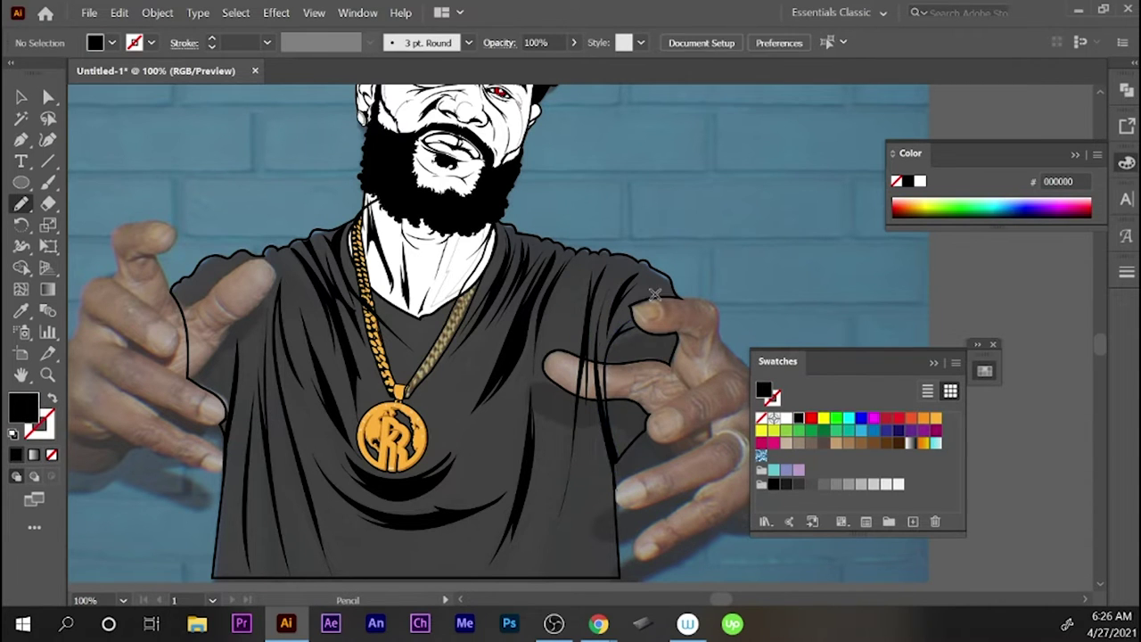
- Add more black fold strokes on the sleeves, shirt bottom and beside the left hand
key(ctrl+F10)
key(ctrl+F10)
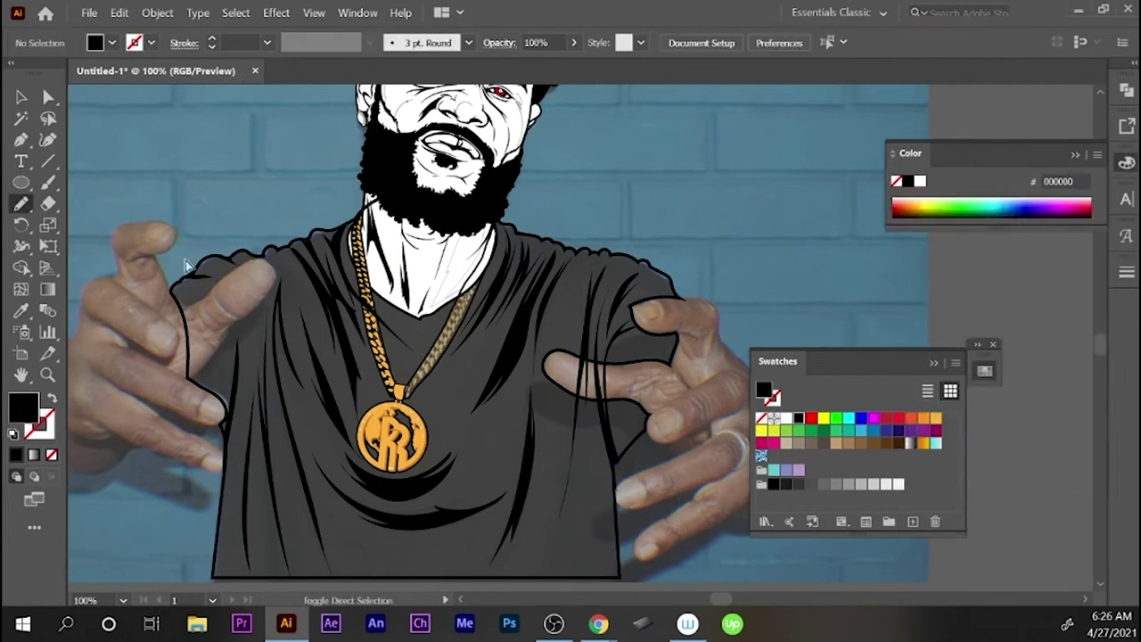
drag(583, 259, 553, 348)
ctrl+click(622, 182)
key(ctrl+shift+a)
drag(563, 539, 566, 537)
key(ctrl+shift+a)
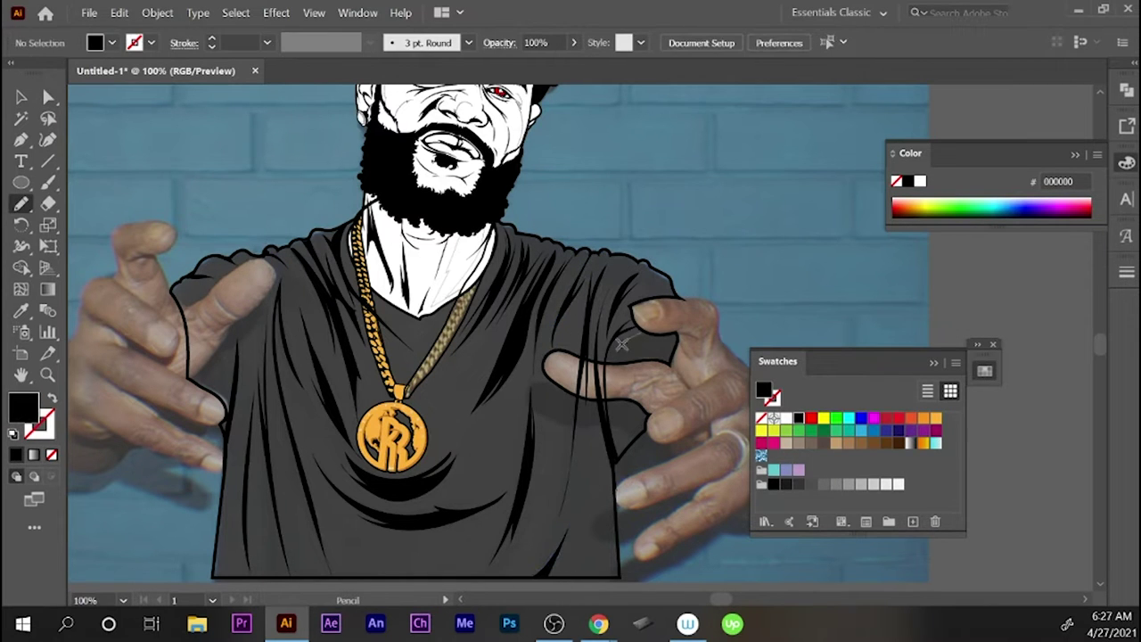
drag(676, 333, 675, 335)
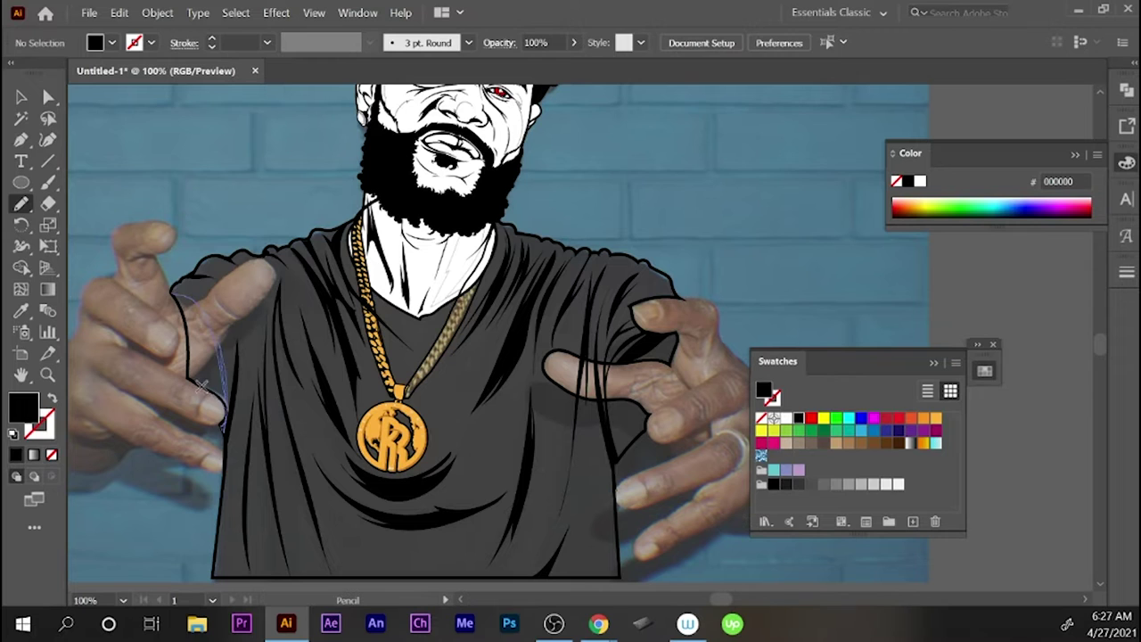
drag(202, 385, 186, 303)
key(ctrl+shift+a)
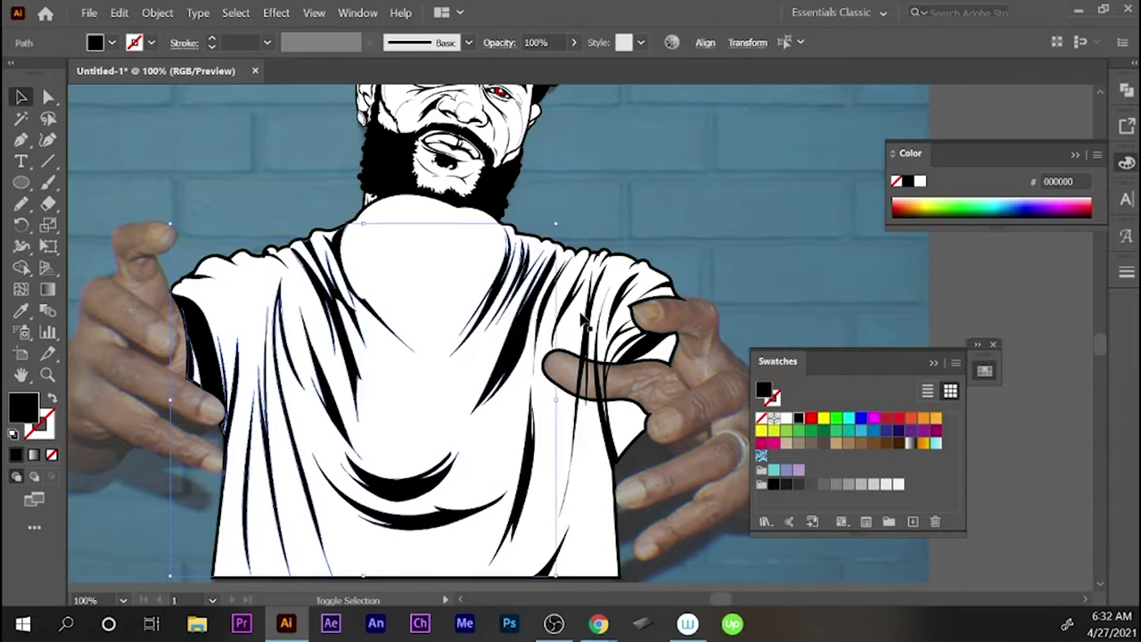
- Select the right shoulder fold paths and zoom in to inspect them
click(676, 292)
click(642, 277)
key(ctrl+shift+F9)
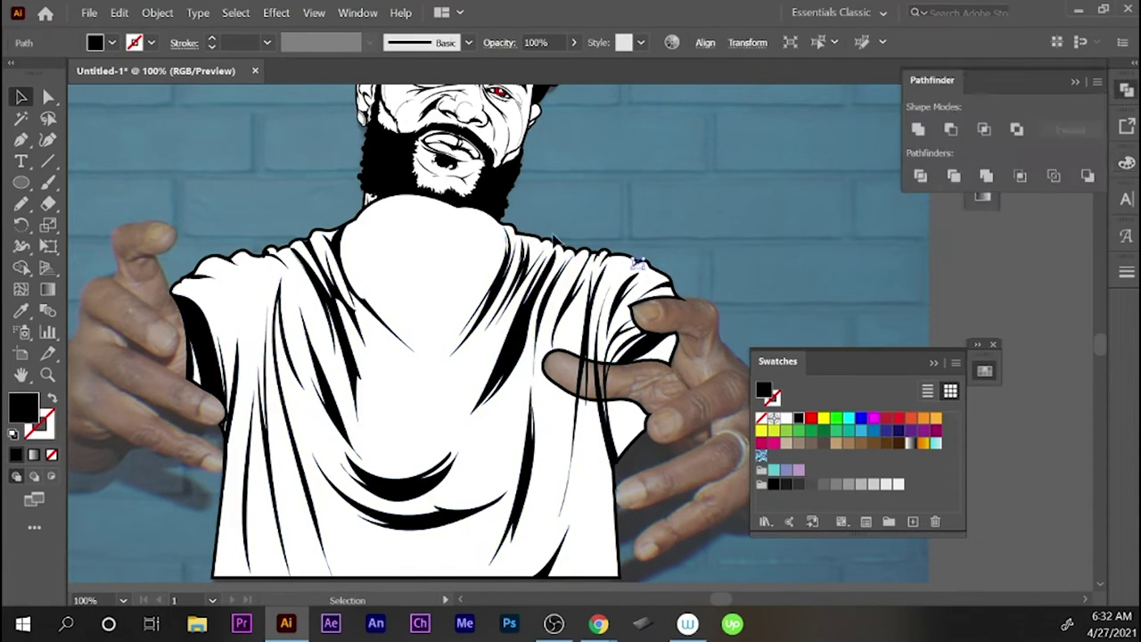
key(ctrl+plus)
key(ctrl+plus)
drag(488, 377, 599, 383)
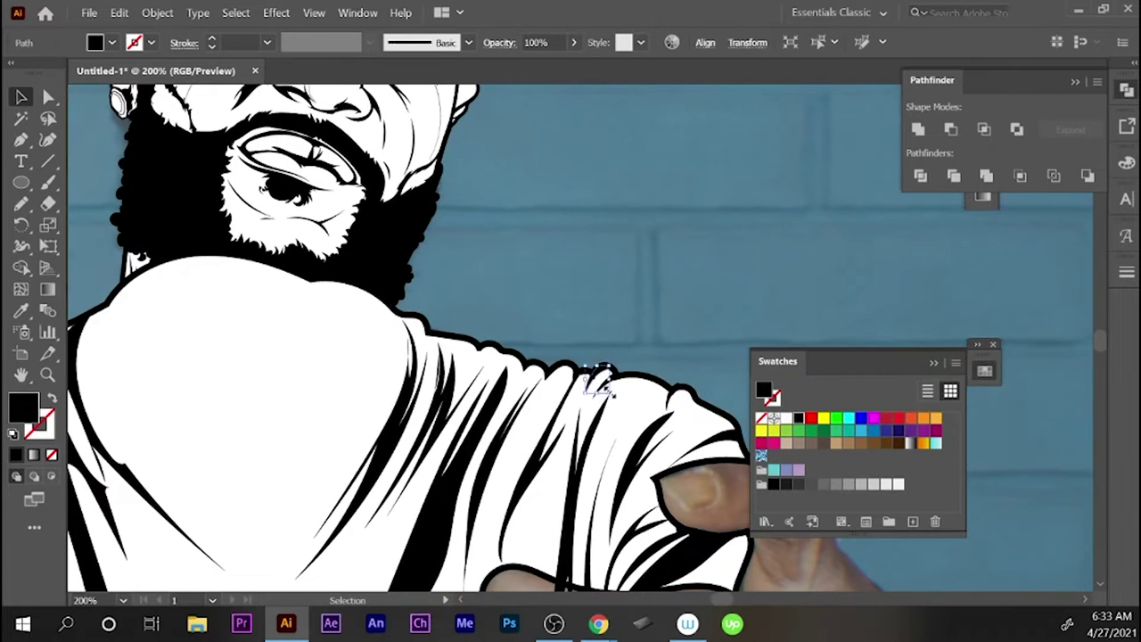
click(711, 95)
key(z)
alt+click(550, 308)
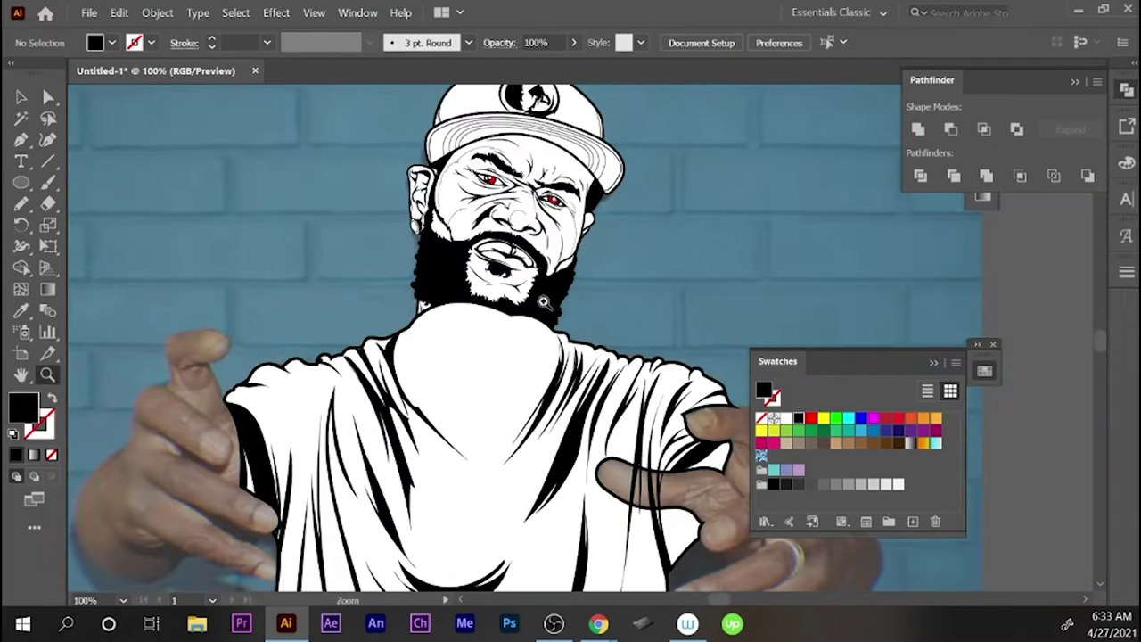
- Marquee-select the white shirt artwork across the torso and hide it
mouse_move(270, 387)
mouse_down()
mouse_move(695, 385)
mouse_move(670, 279)
mouse_up()
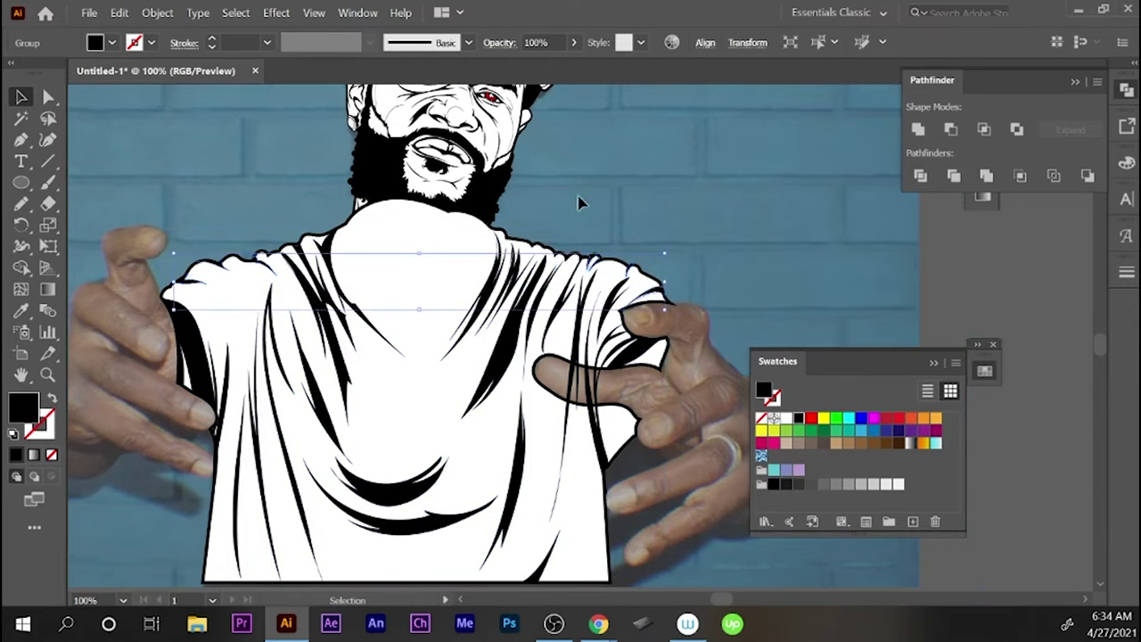
click(578, 203)
key(ctrl+minus)
click(508, 383)
key(Delete)
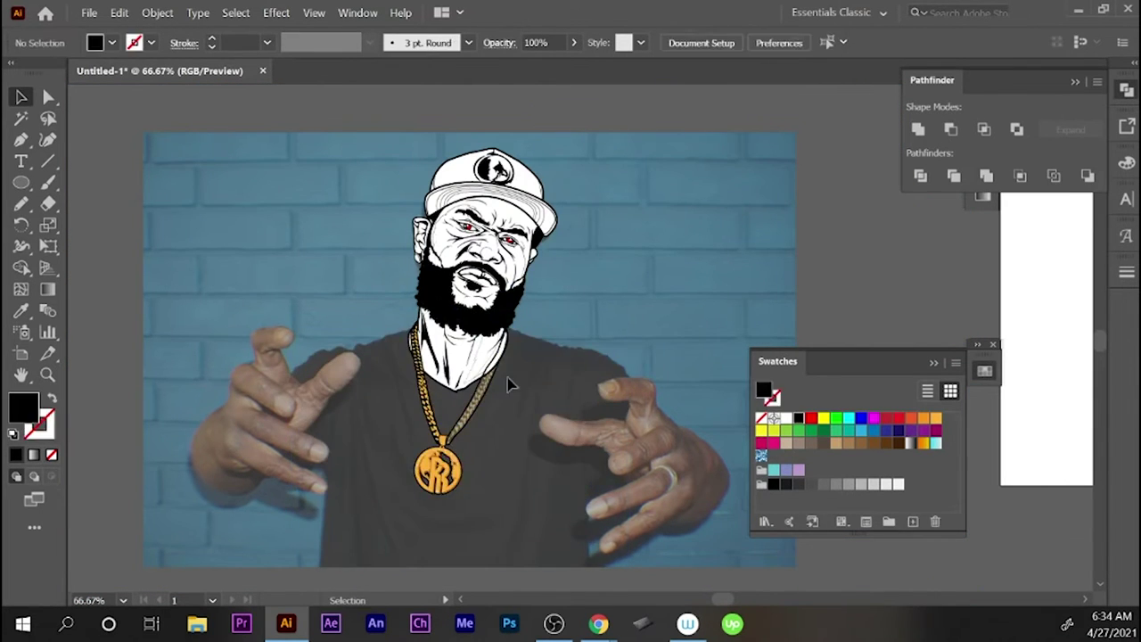
key(ctrl+plus)
key(ctrl+plus)
key(ctrl+plus)
key(n)
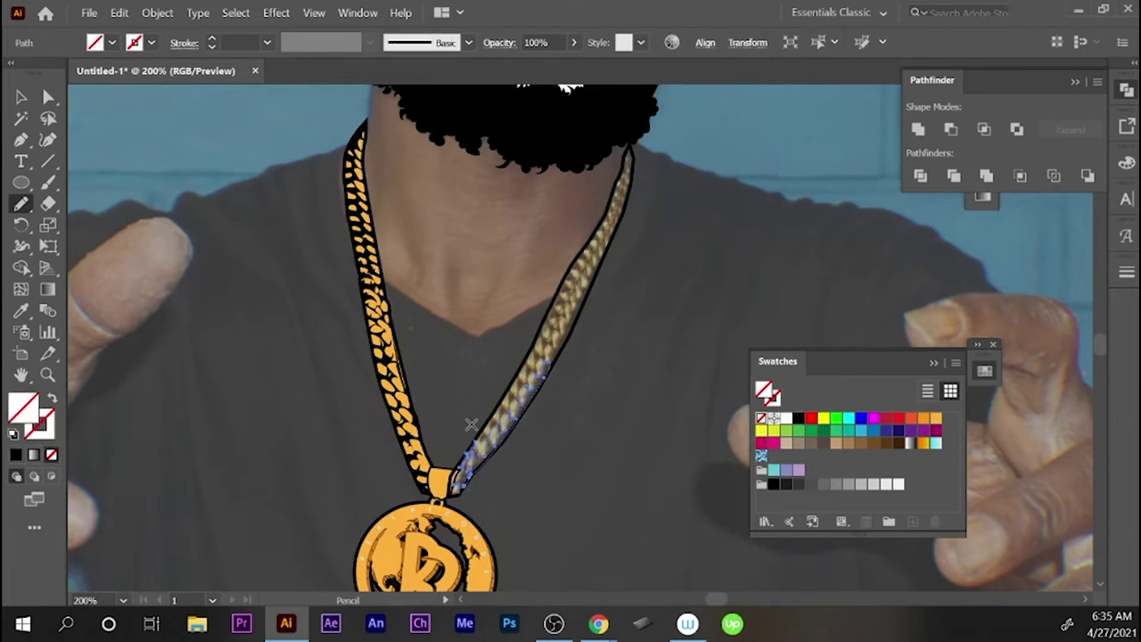
- Draw link shapes along the right chain strand up to its top
ctrl+click(511, 414)
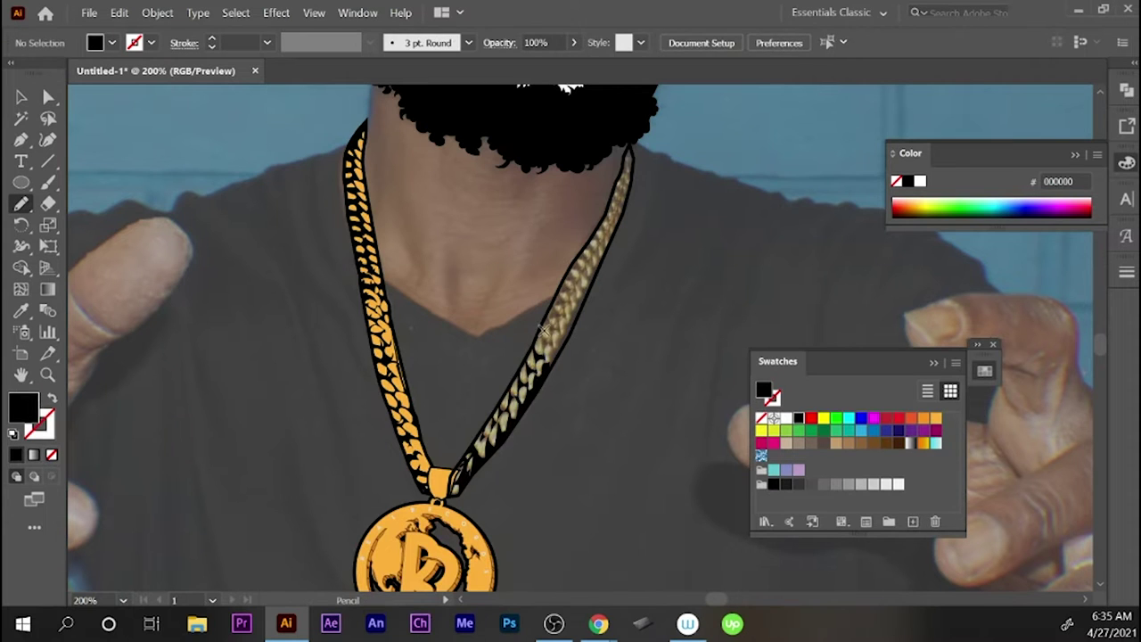
drag(553, 330, 560, 303)
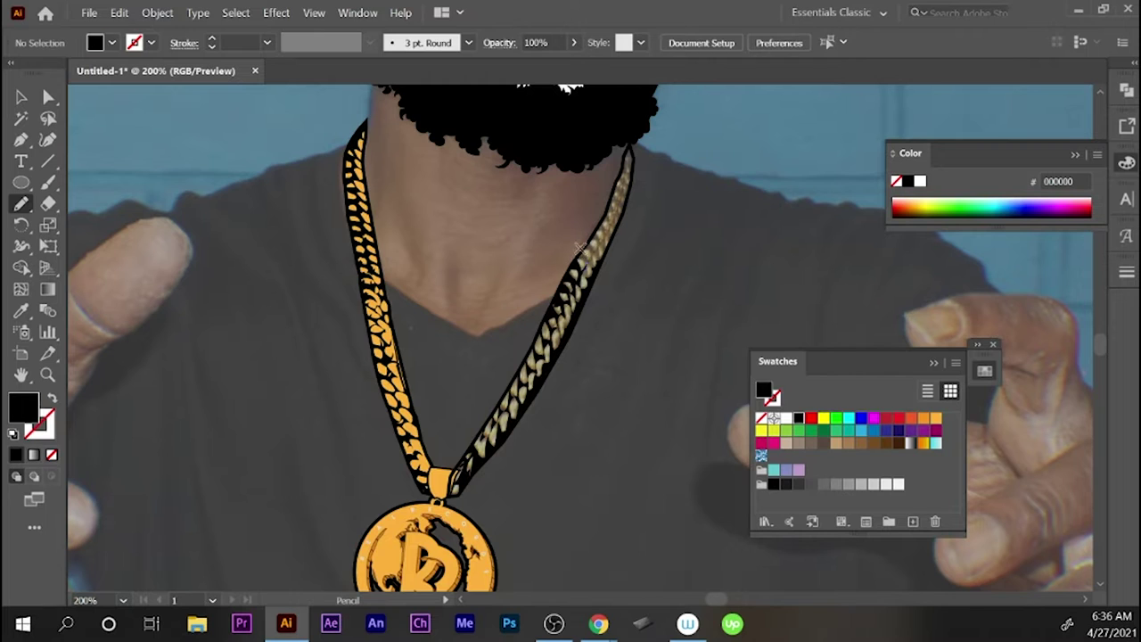
drag(620, 214, 598, 229)
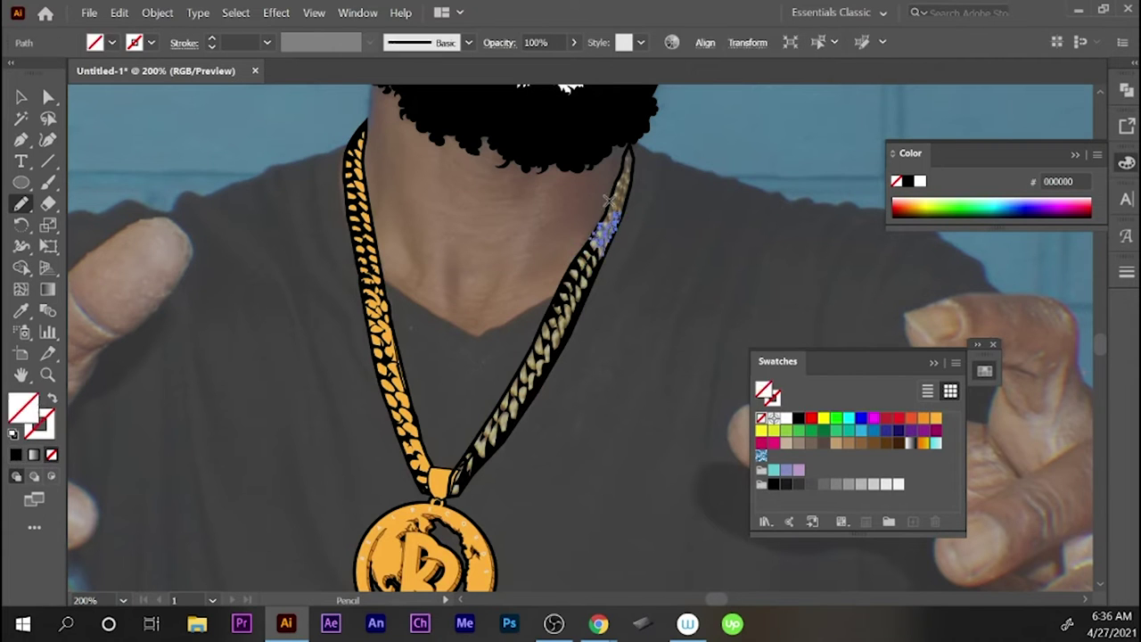
drag(629, 183, 621, 210)
drag(628, 171, 615, 205)
mouse_move(629, 157)
mouse_down()
mouse_move(624, 178)
mouse_move(634, 89)
mouse_up()
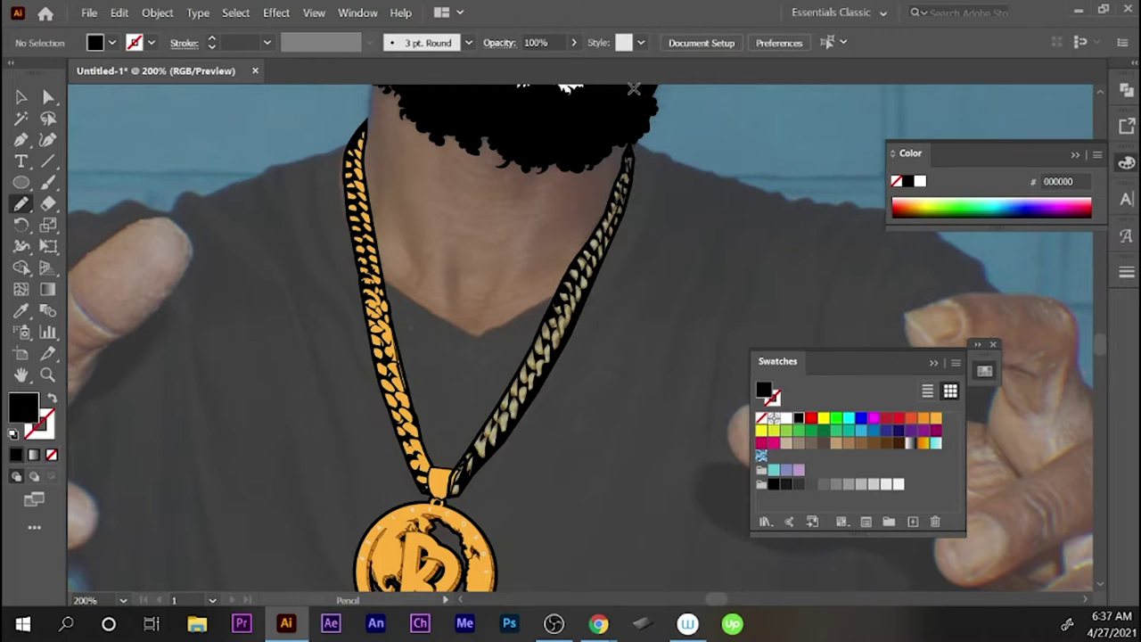
- Colour the new right-strand links gold and bring the hidden shirt back
key(v)
shift+click(562, 125)
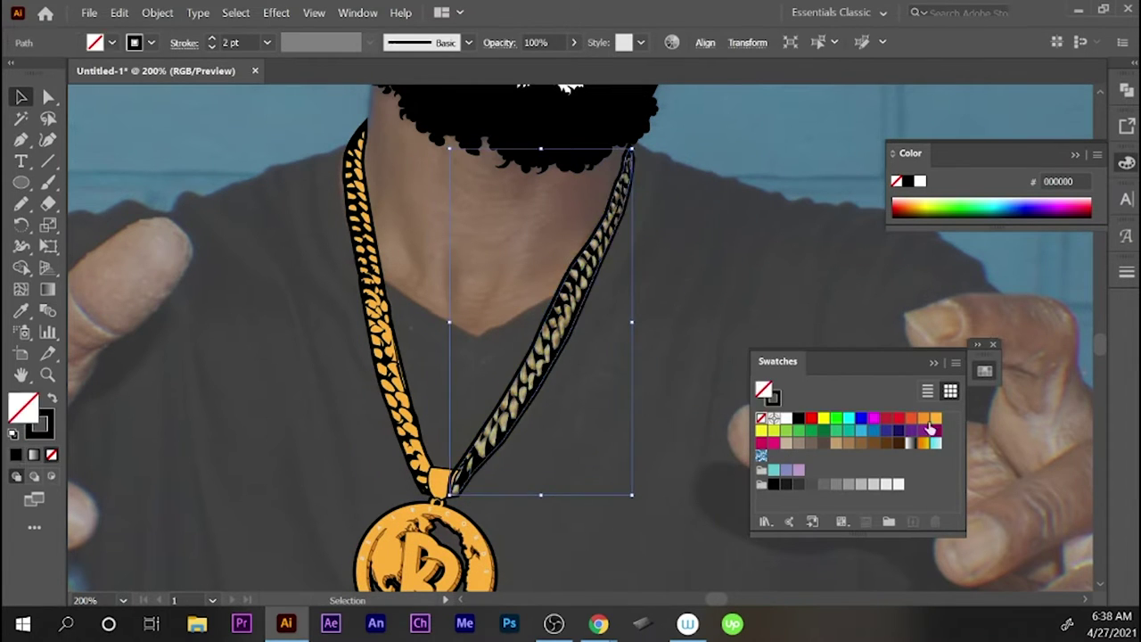
key(ctrl+shift+a)
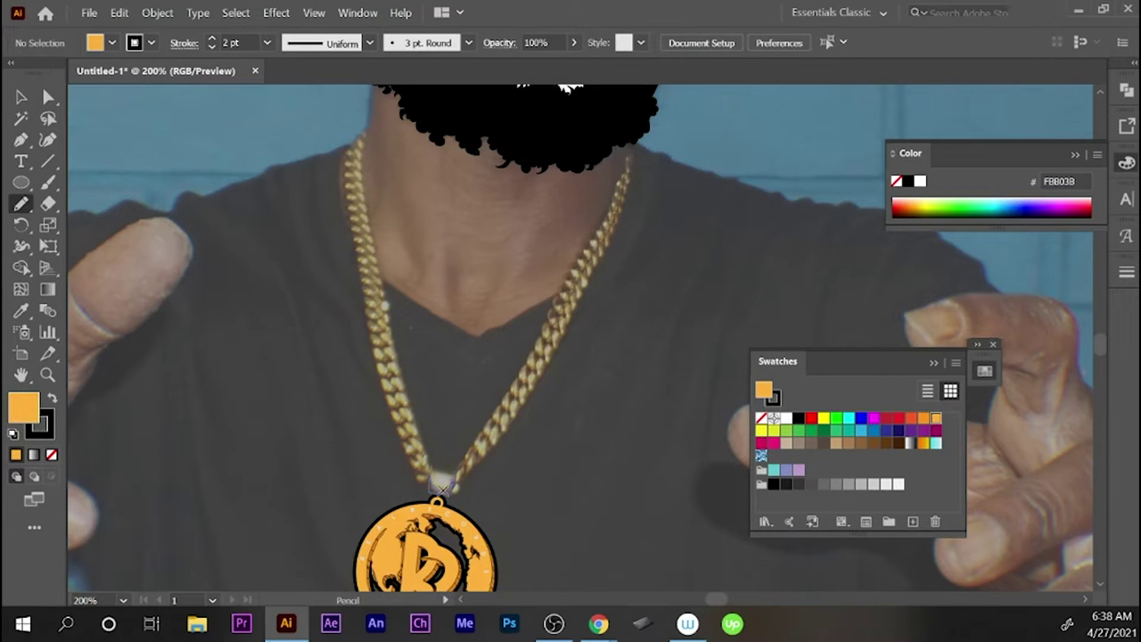
key(ctrl+z)
key(v)
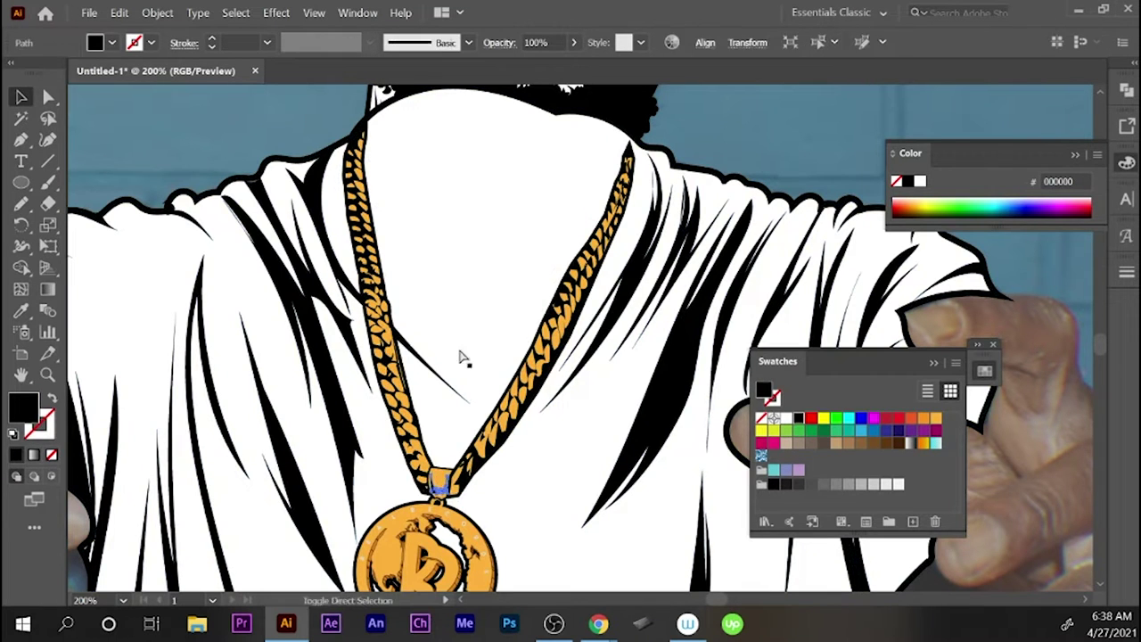
- Select the head, beard and chain paths to check them, then deselect
key(ctrl+minus)
key(ctrl+minus)
key(ctrl+minus)
click(510, 463)
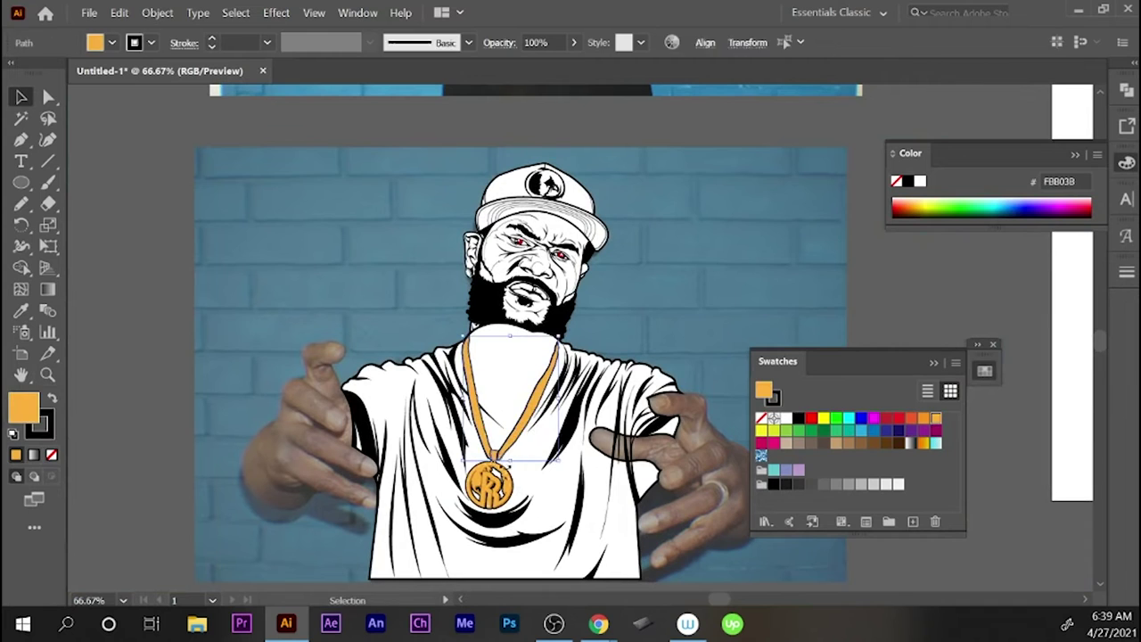
mouse_move(459, 468)
mouse_down()
mouse_move(581, 330)
mouse_move(545, 247)
mouse_move(575, 205)
mouse_up()
key(ctrl+shift+a)
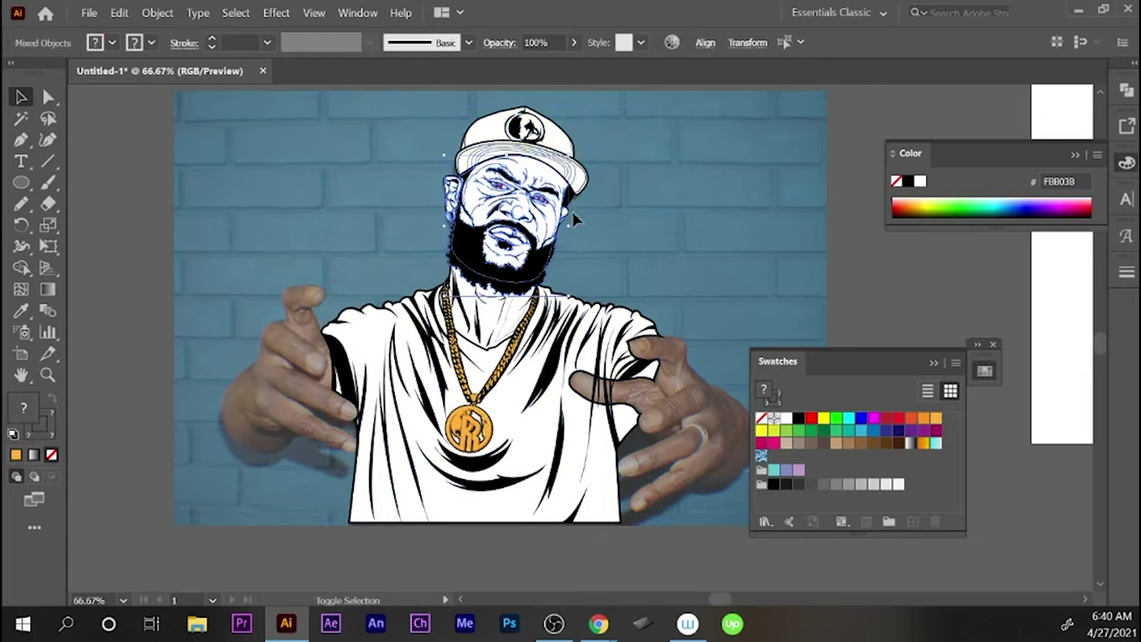
key(ctrl+shift+a)
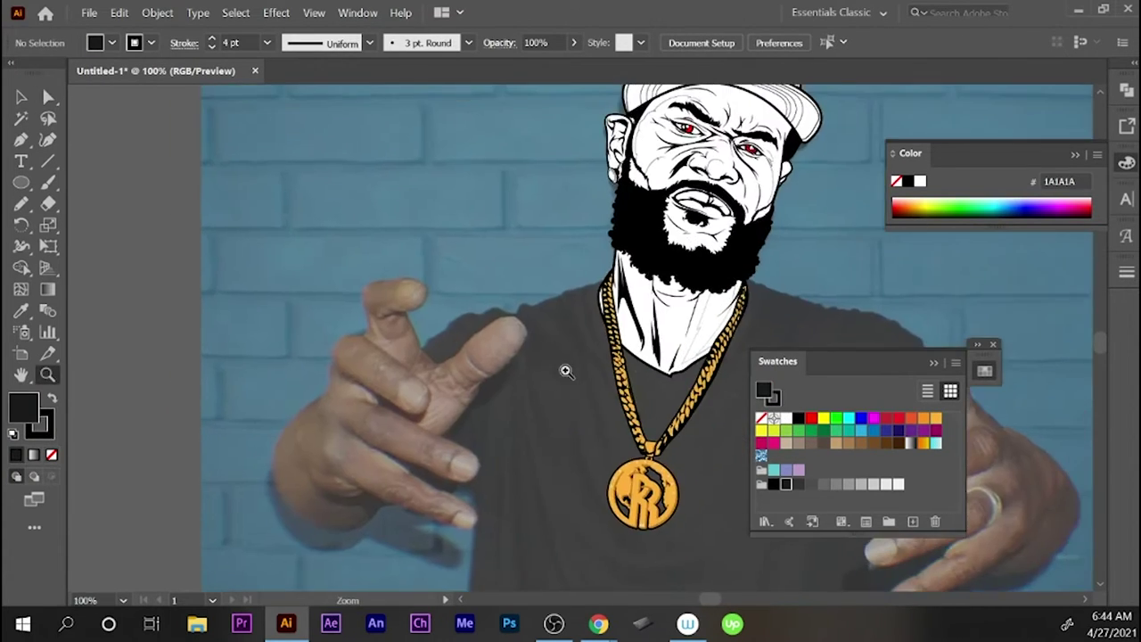
- Draw the raised finger's outline with a thick black stroke
key(n)
drag(448, 435, 486, 386)
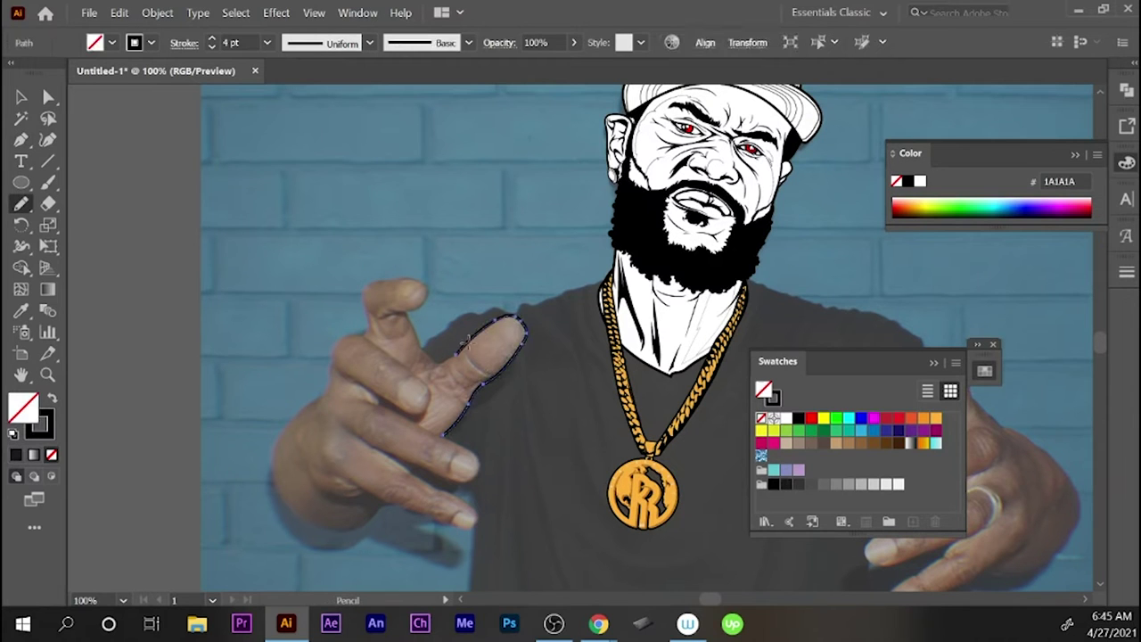
key(ctrl+F10)
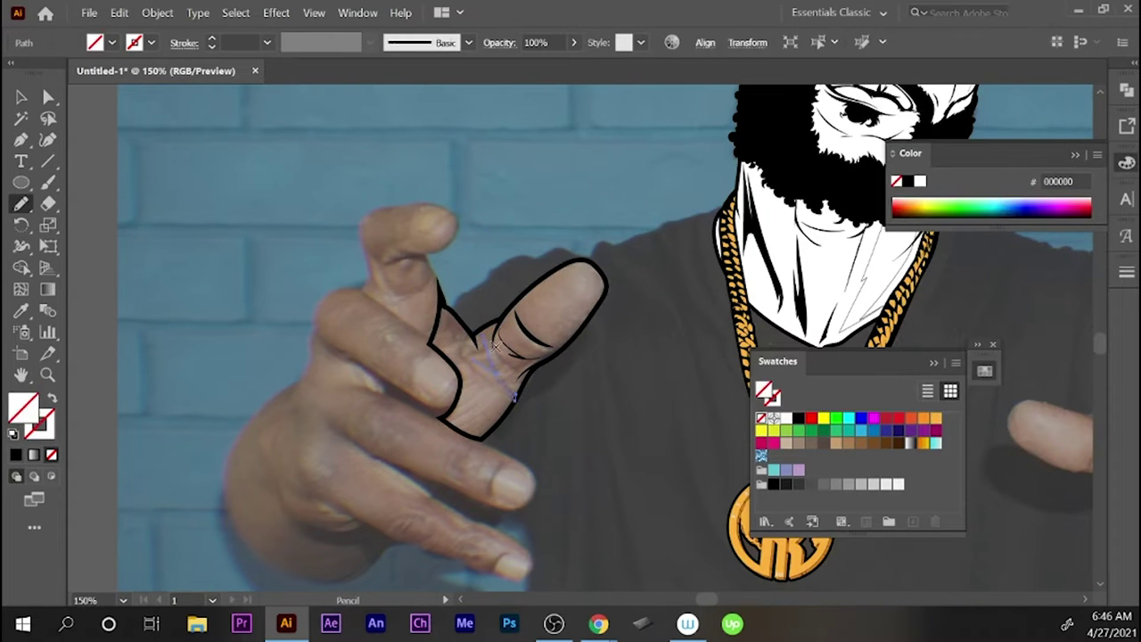
click(1125, 130)
key(n)
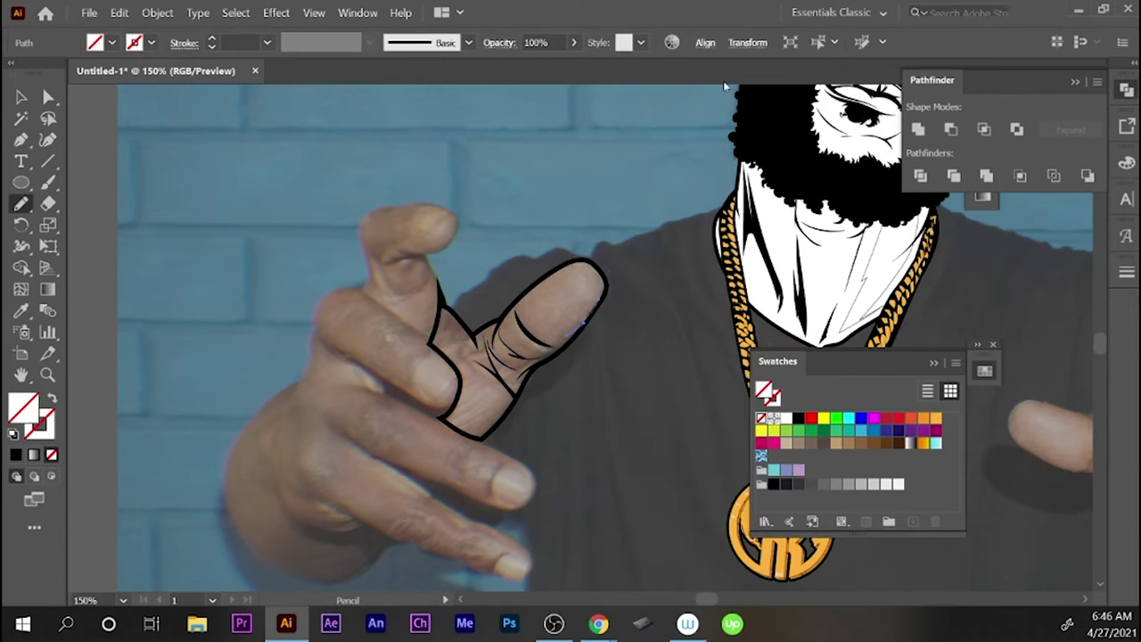
click(1126, 163)
key(shift+x)
- Add a crease on the finger and trace the thumb tip outline down to the hand
drag(459, 357, 504, 392)
key(ctrl+shift+F9)
key(a)
click(538, 343)
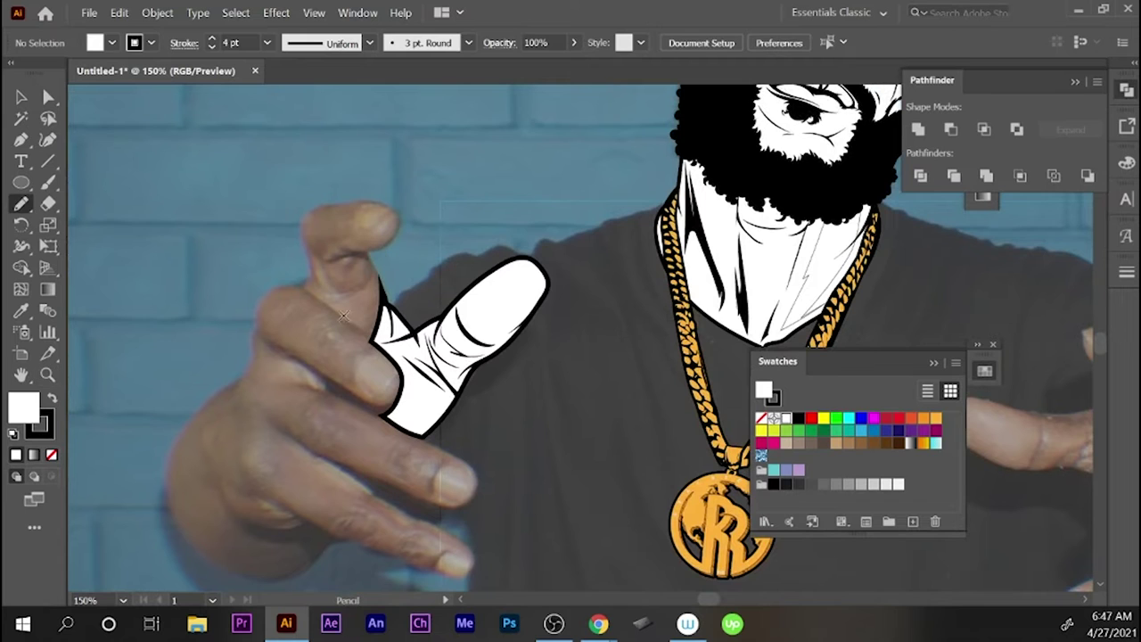
drag(373, 341, 303, 281)
drag(375, 259, 397, 317)
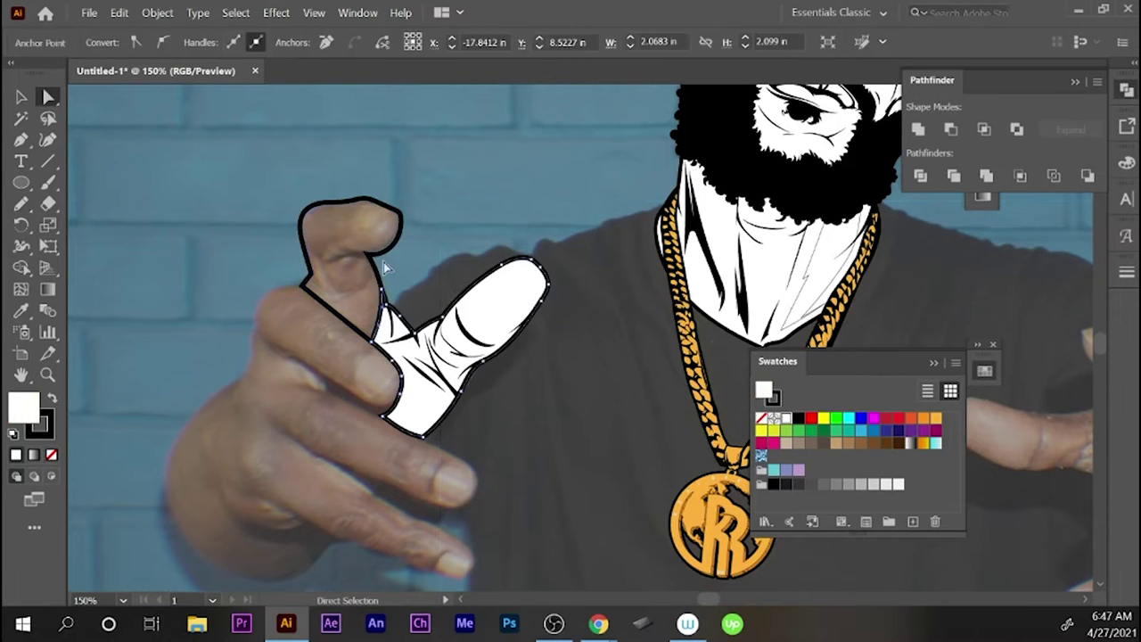
click(408, 285)
- Draw black creases inside the thumb and on the upper fingertip
key(slash)
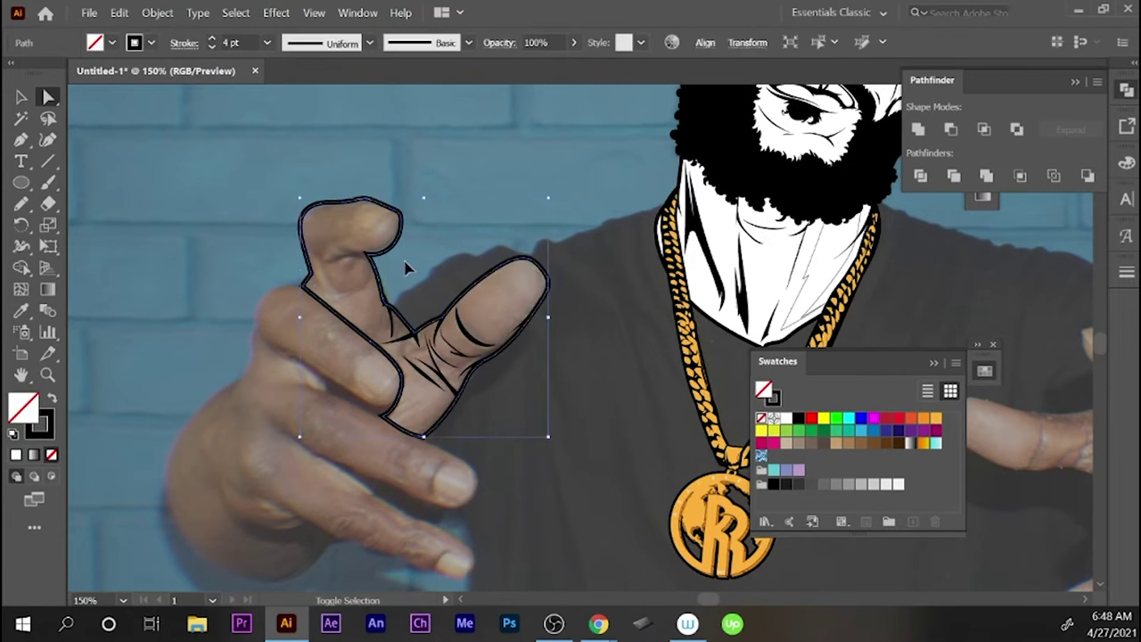
key(n)
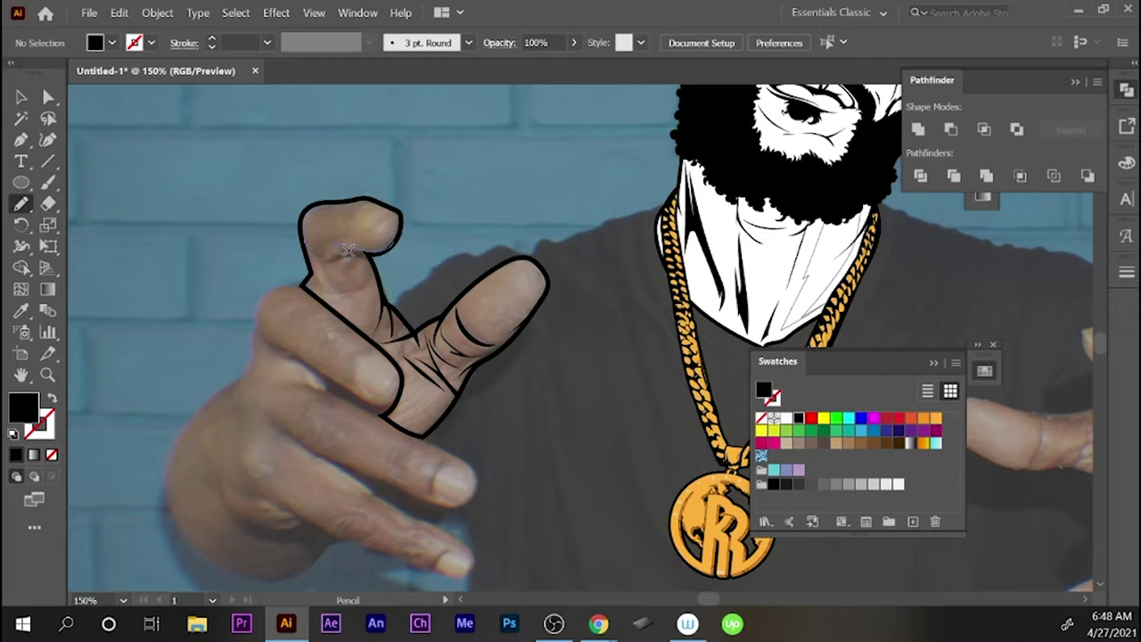
drag(381, 285, 308, 260)
key(ctrl+shift+a)
drag(354, 218, 392, 209)
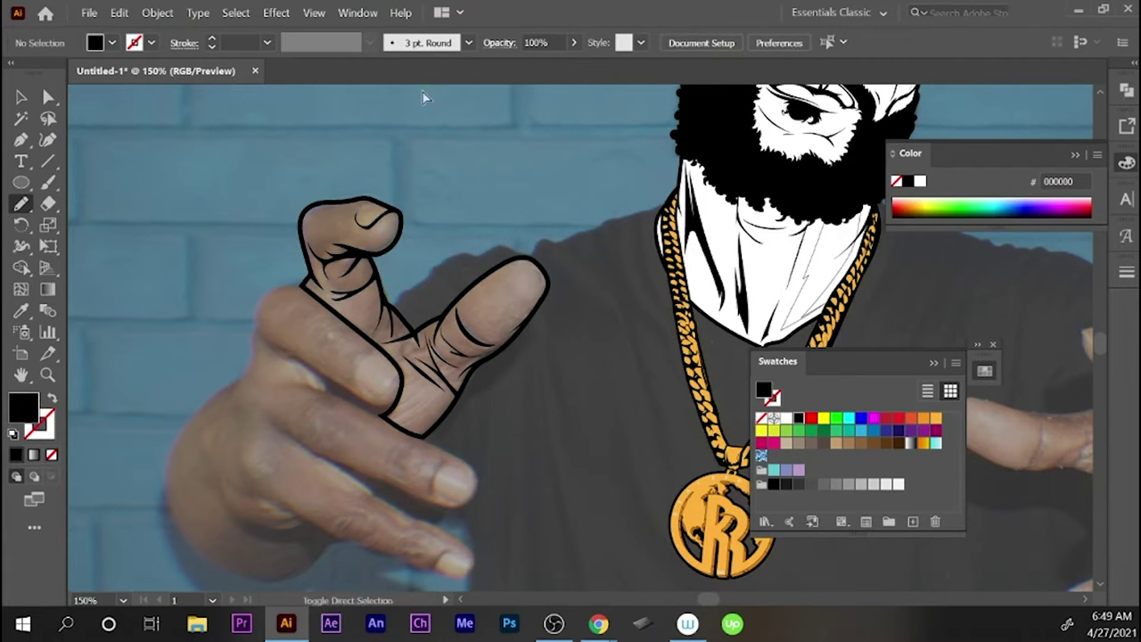
key(ctrl+shift+a)
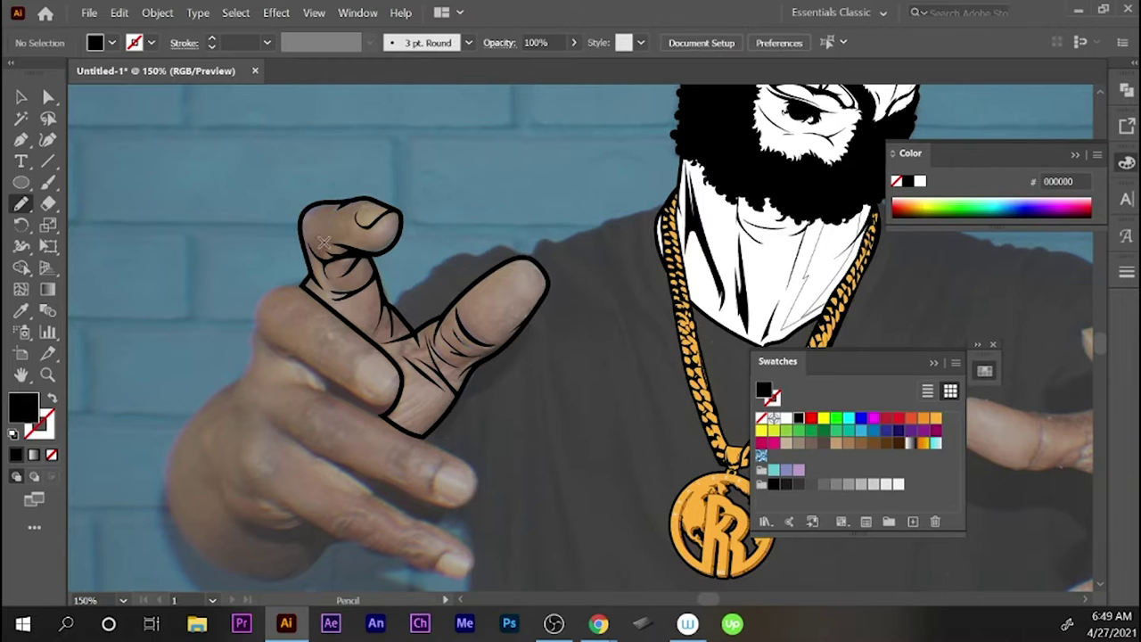
- Give the selected hand outlines a white fill and a black stroke
drag(280, 175, 611, 472)
key(d)
key(a)
click(1126, 272)
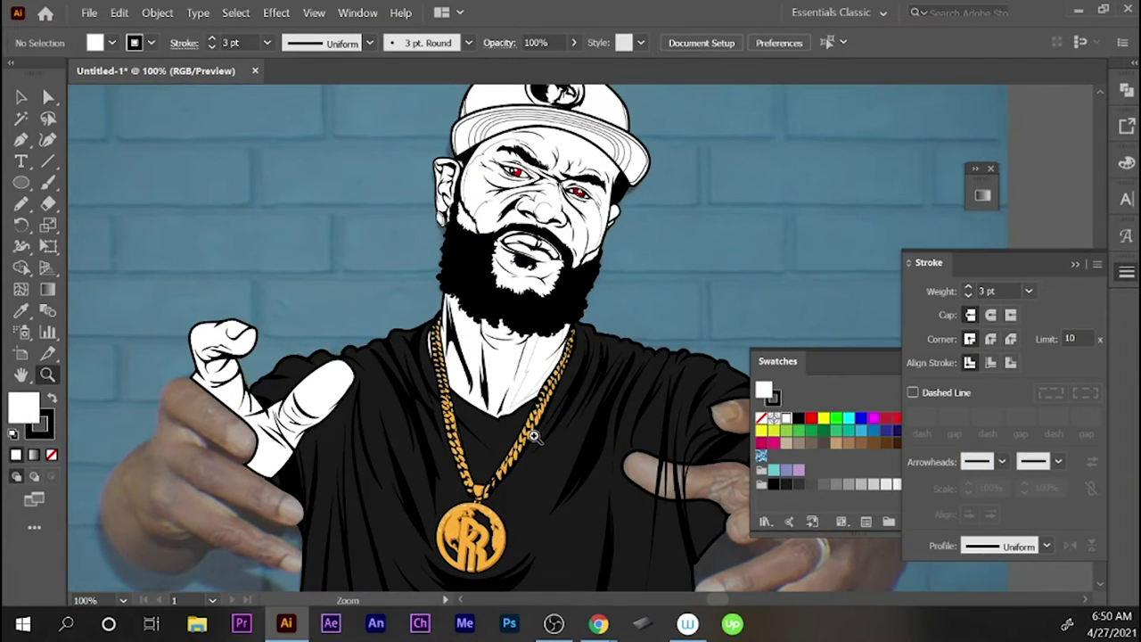
- Trace the outline around the right hand's fingers with the Pencil tool
scroll(532, 436, right, 5)
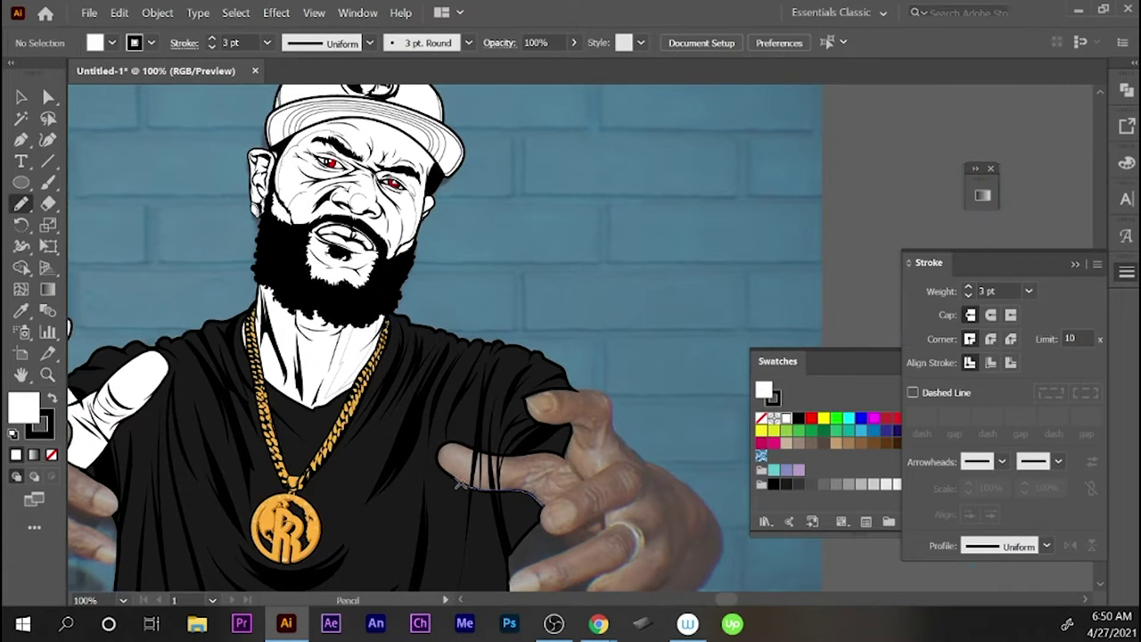
click(824, 417)
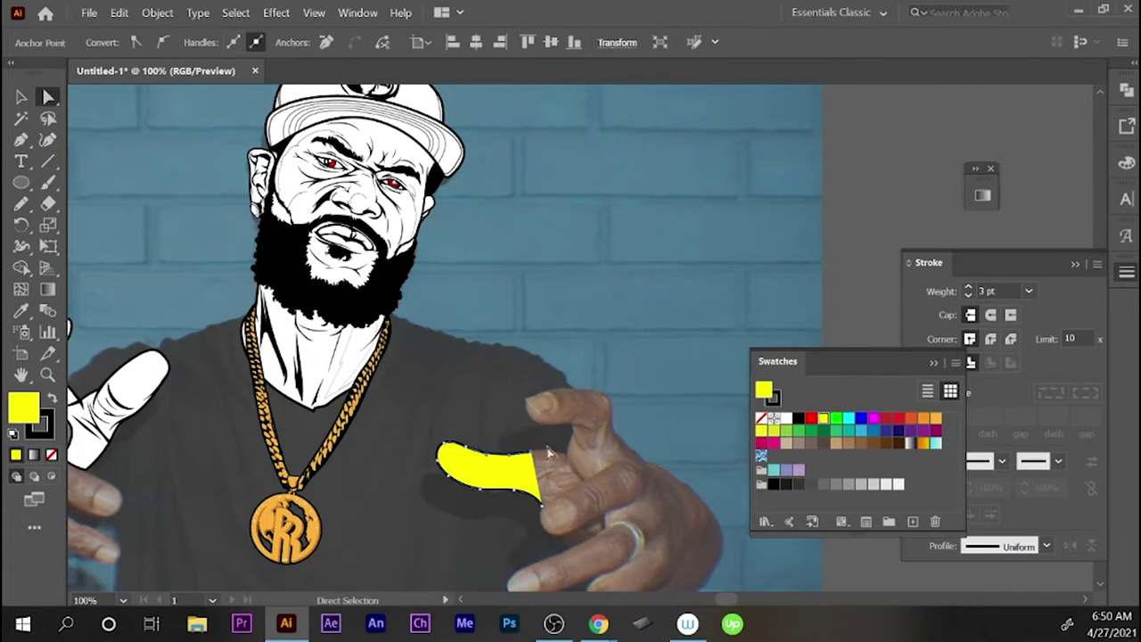
drag(528, 392, 646, 462)
key(slash)
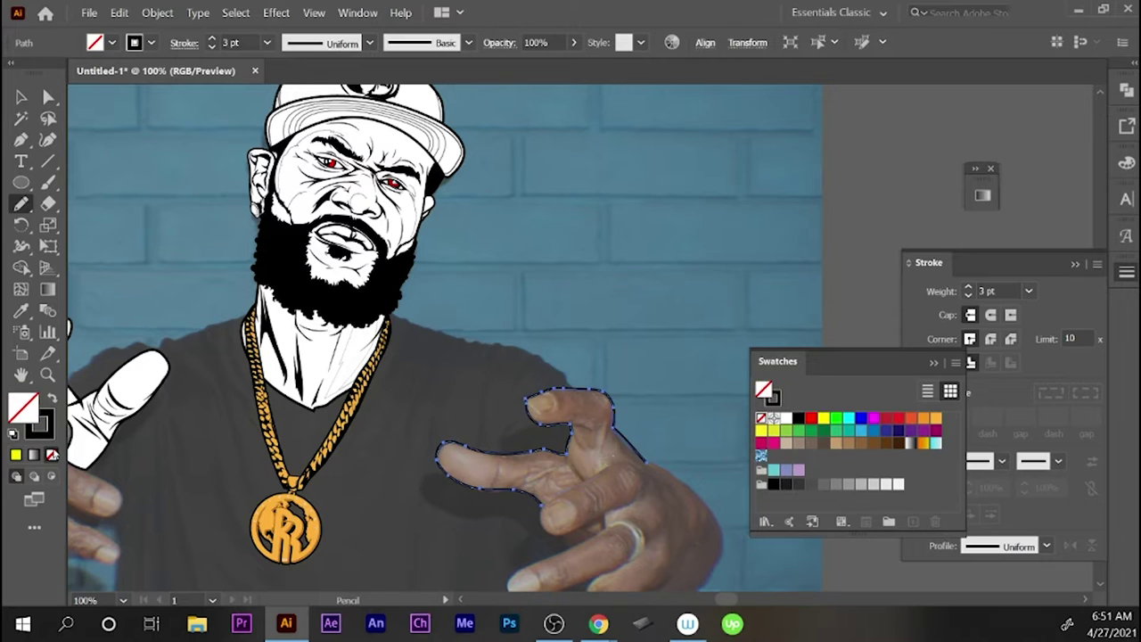
key(ctrl+shift+a)
- Trace the fingernail with white fill and black stroke, then restore a black outline
key(shift+x)
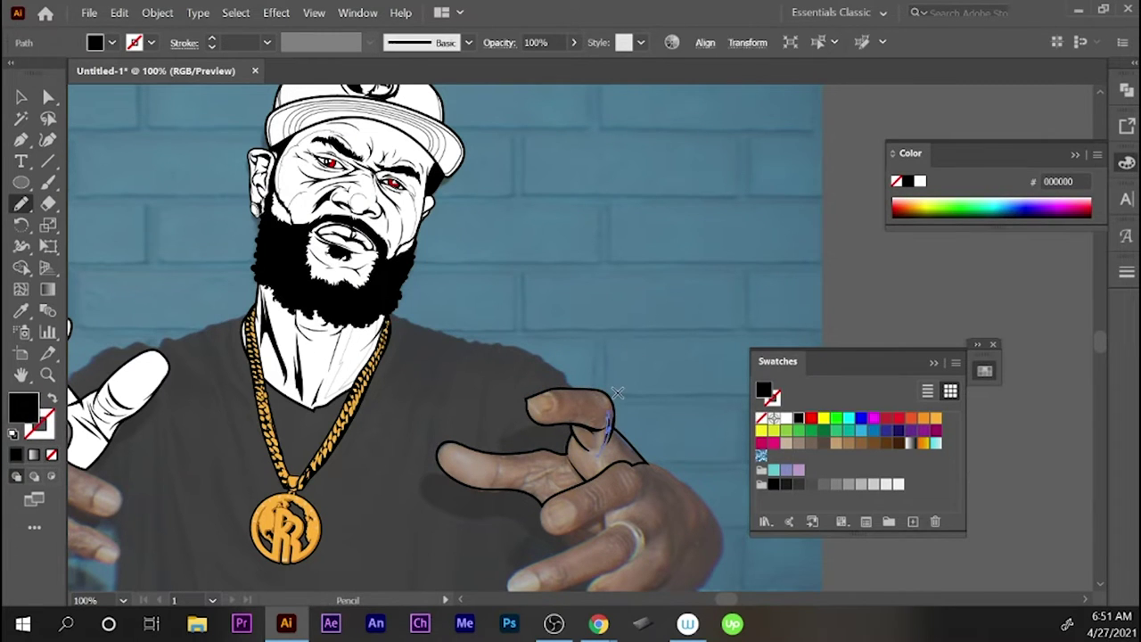
drag(533, 397, 546, 421)
key(ctrl+shift+a)
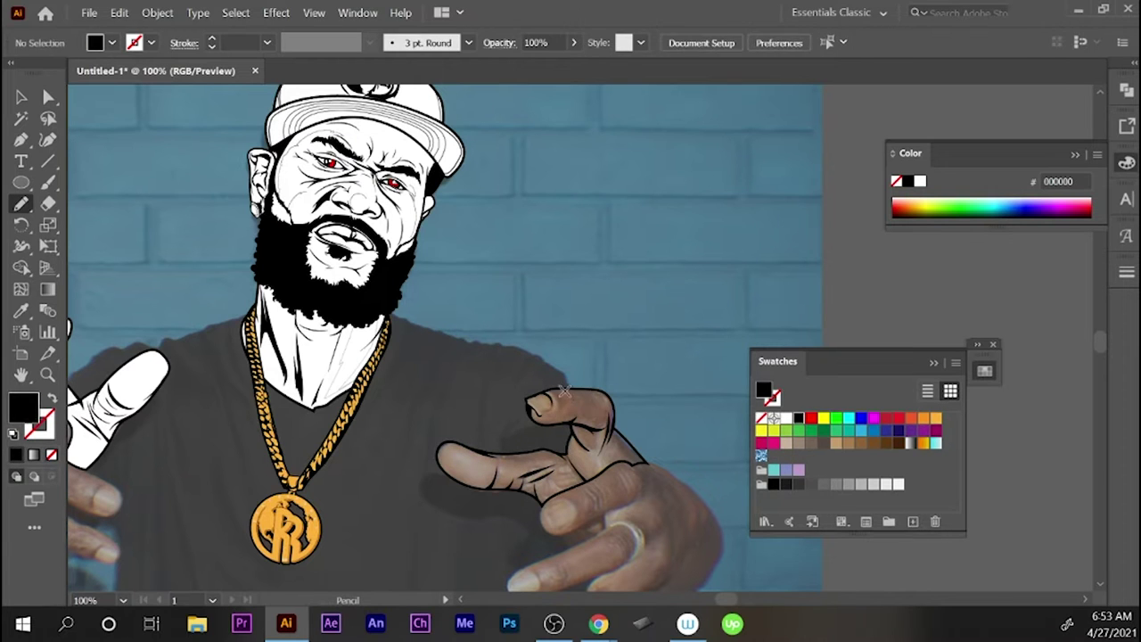
key(ctrl+F10)
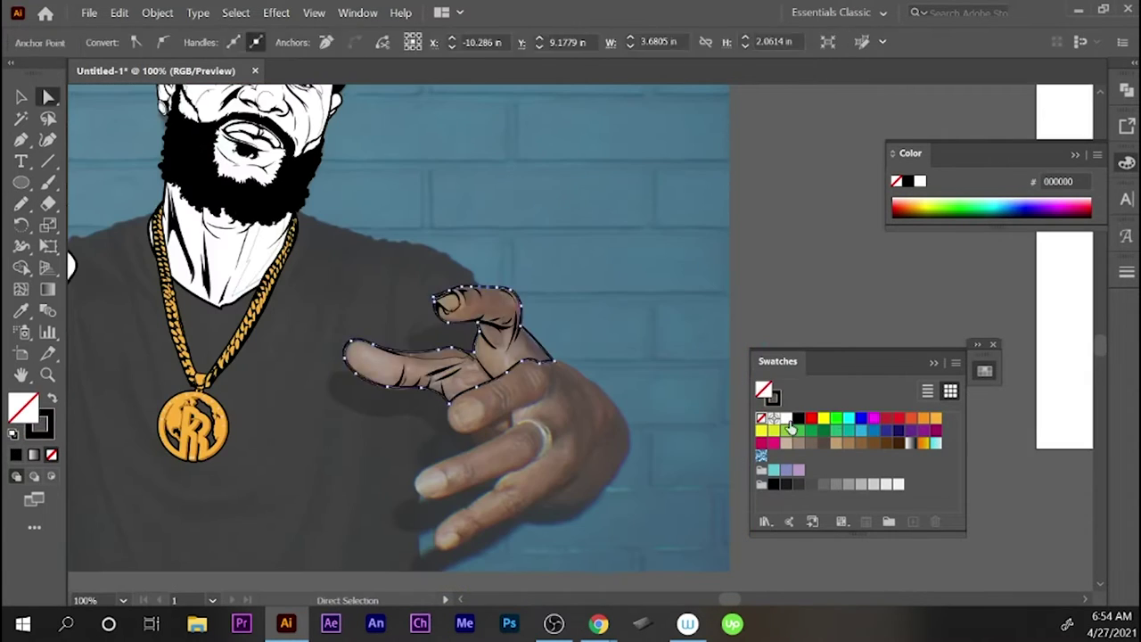
key(shift+x)
key(a)
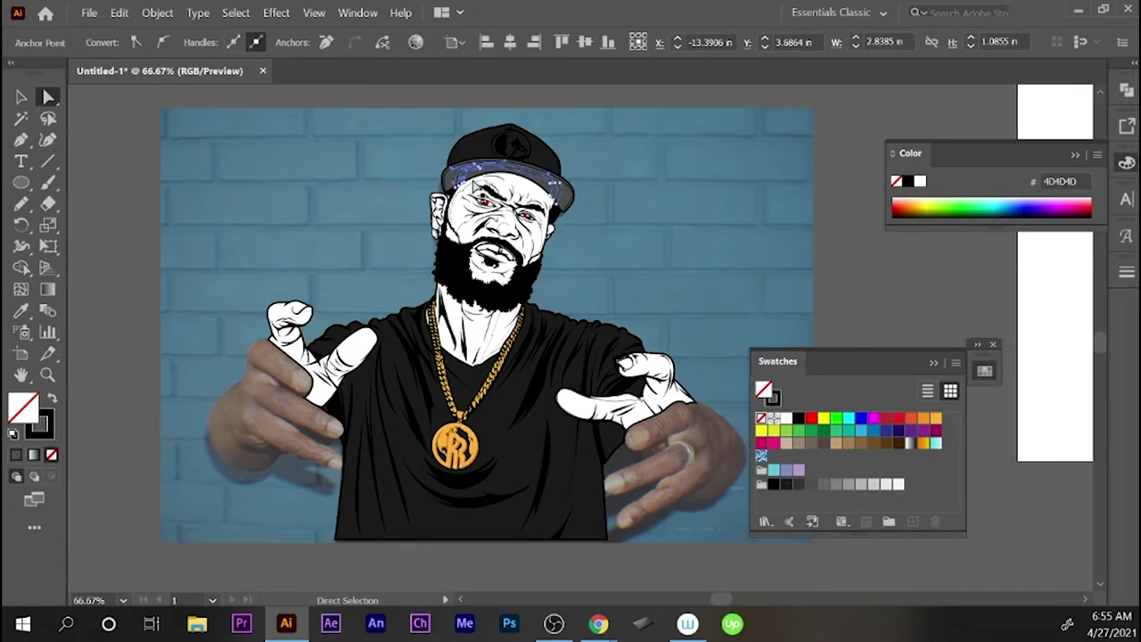
- Select the cap brim's edge path and give it a 0.5 pt stroke
click(575, 209)
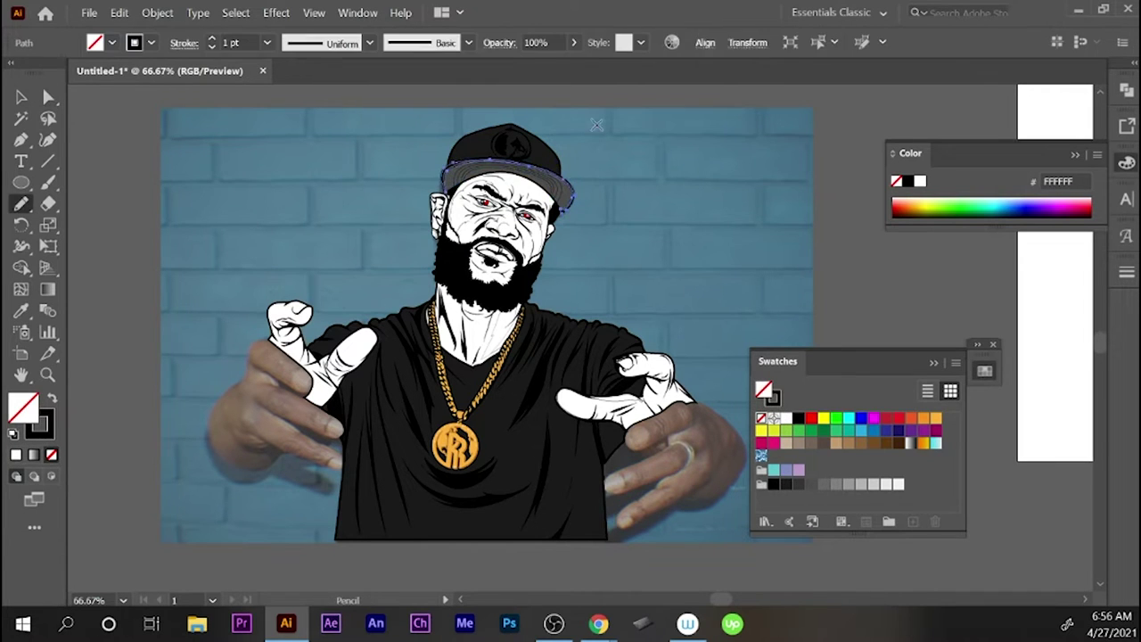
key(v)
click(570, 211)
key(a)
click(576, 160)
key(ctrl+F10)
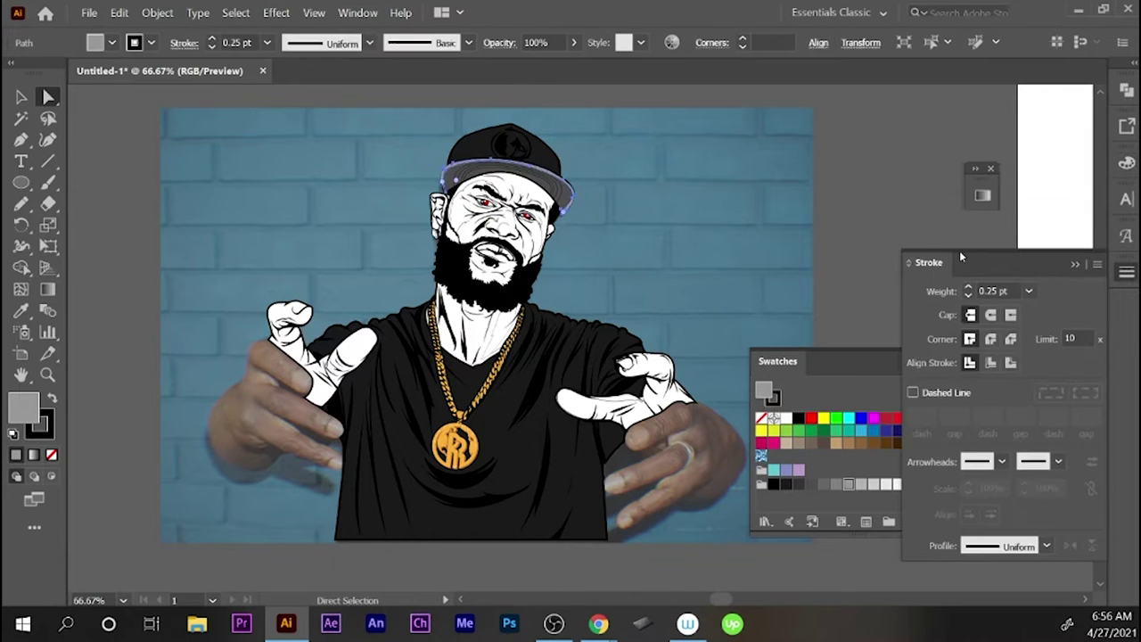
click(499, 164)
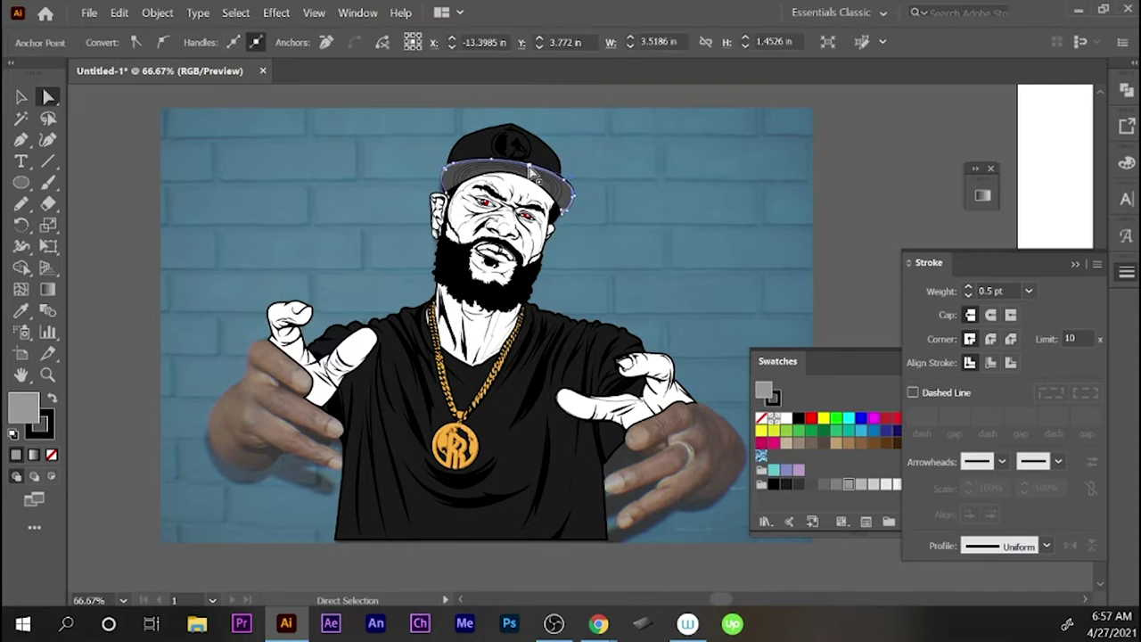
- Move the brim tip anchors to reshape the grey brim edge
scroll(530, 163, up, 5)
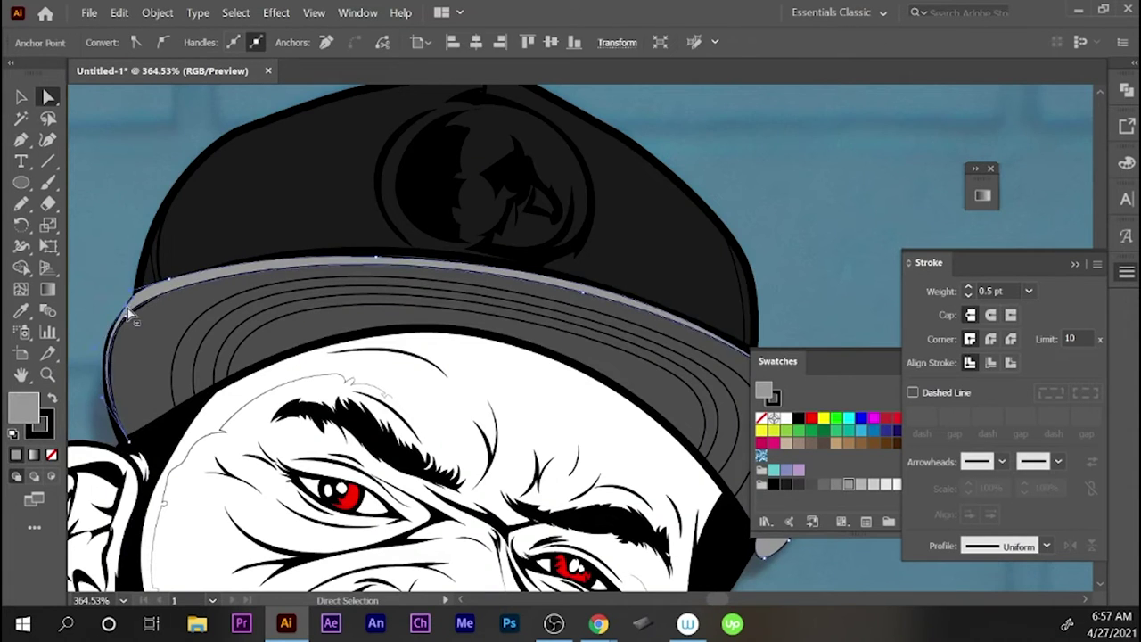
click(562, 276)
drag(567, 293, 388, 261)
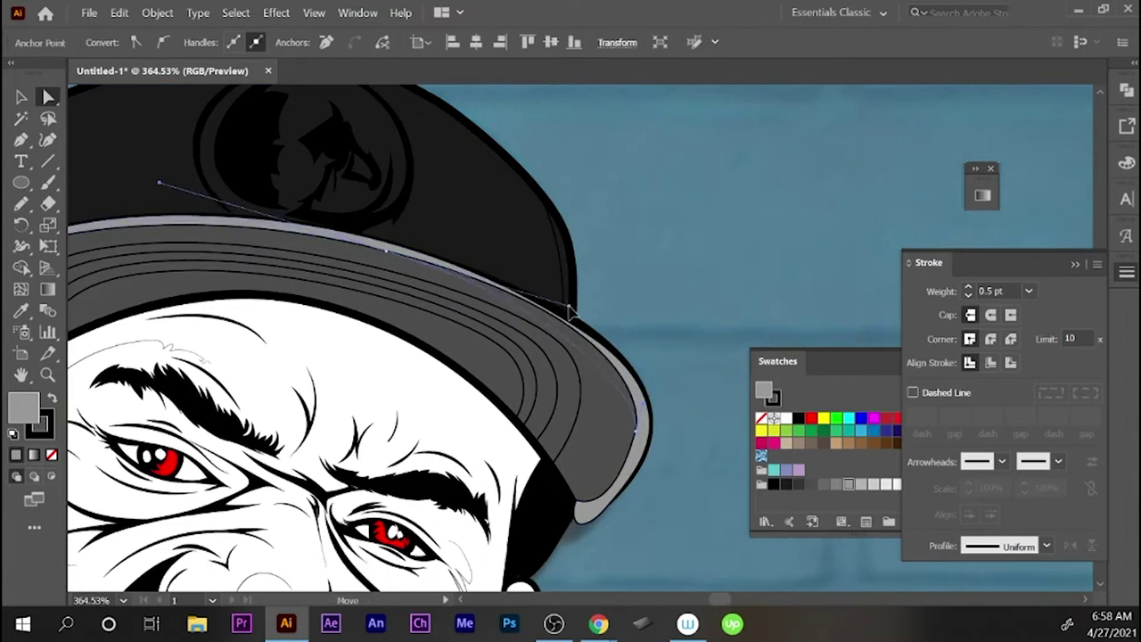
click(628, 502)
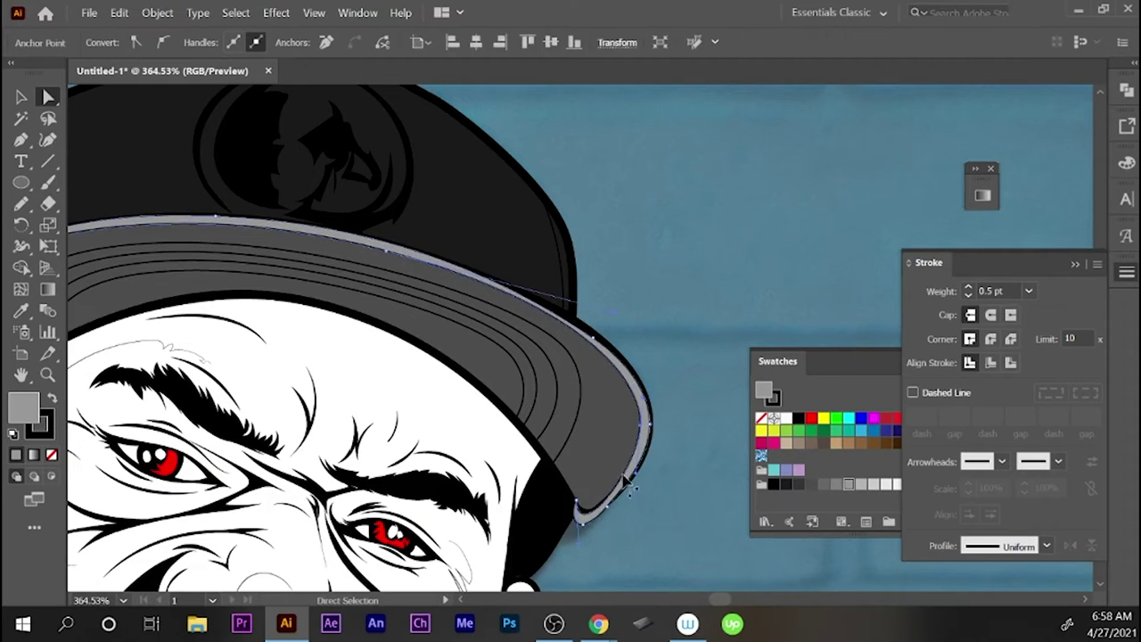
drag(591, 517, 611, 506)
click(654, 432)
scroll(606, 419, down, 2)
click(344, 237)
drag(344, 237, 675, 274)
- Draw a Pencil line following the curve of the cap brim
key(ctrl+shift+a)
key(ctrl+1)
key(v)
click(648, 243)
key(ctrl+shift+a)
key(p)
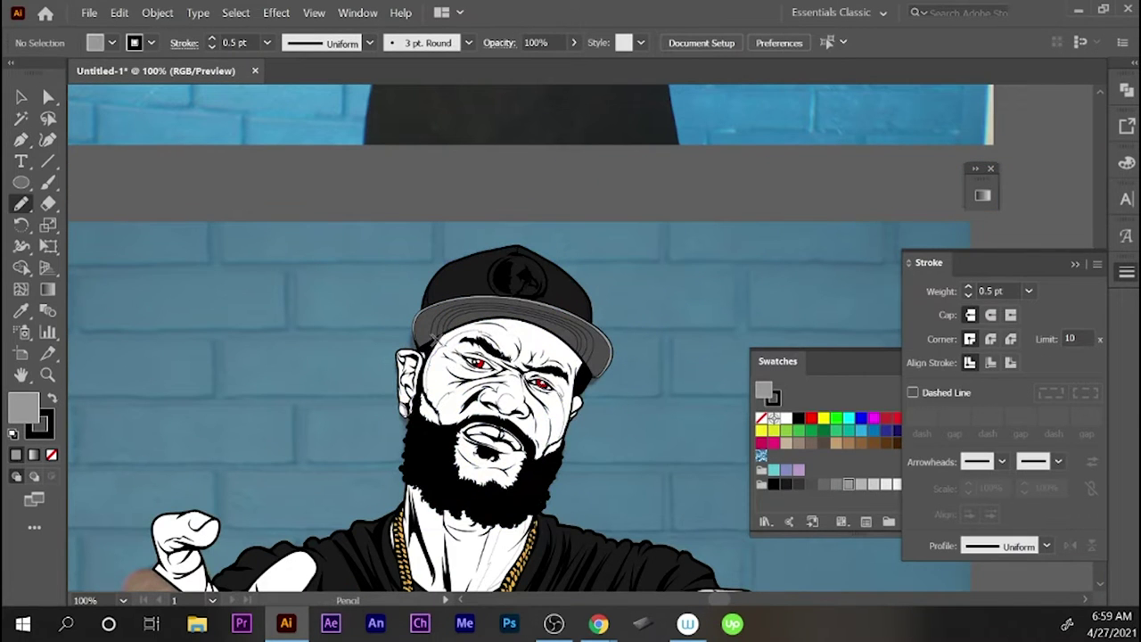
drag(535, 332, 588, 385)
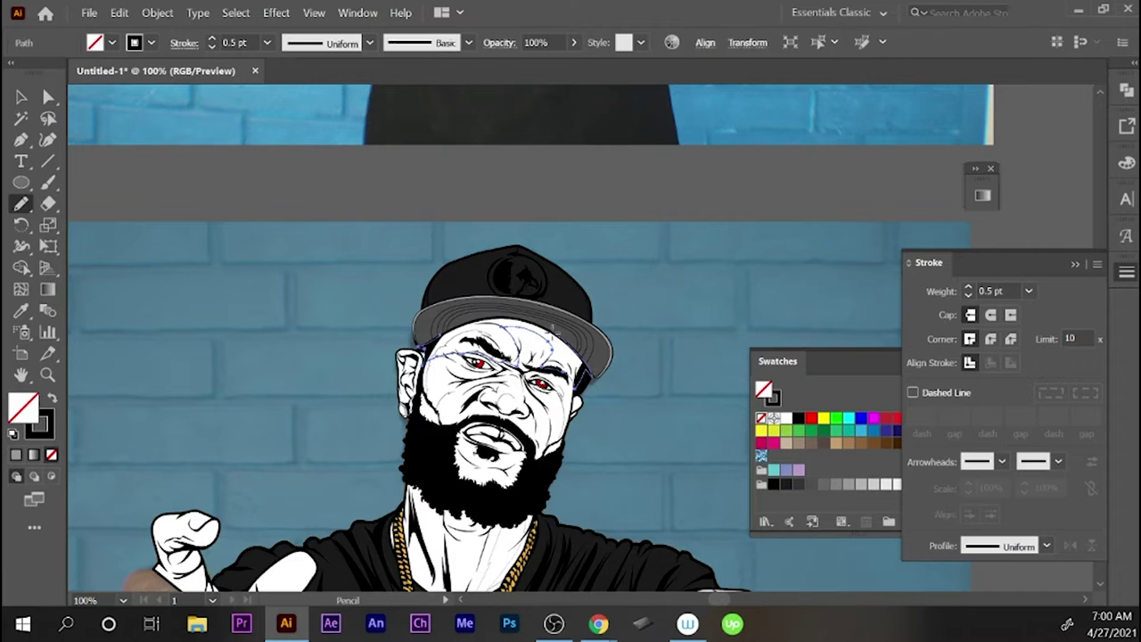
- Select the whole cartoon cap group and hide it
key(ctrl+shift+a)
key(v)
click(565, 224)
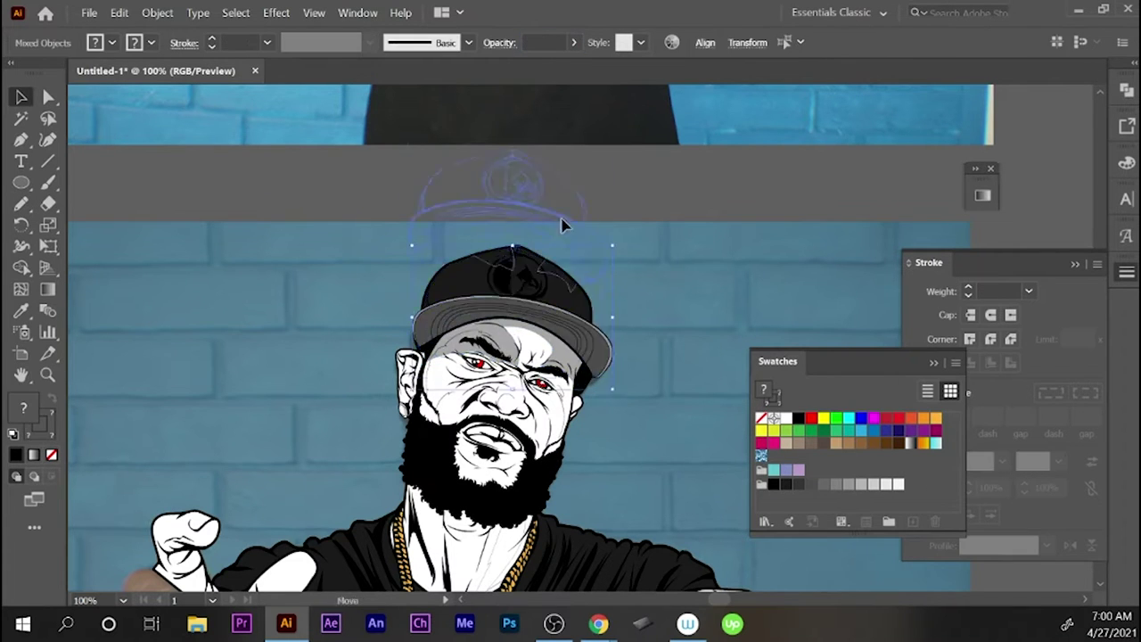
key(ctrl+shift+a)
key(a)
scroll(584, 223, down, 2)
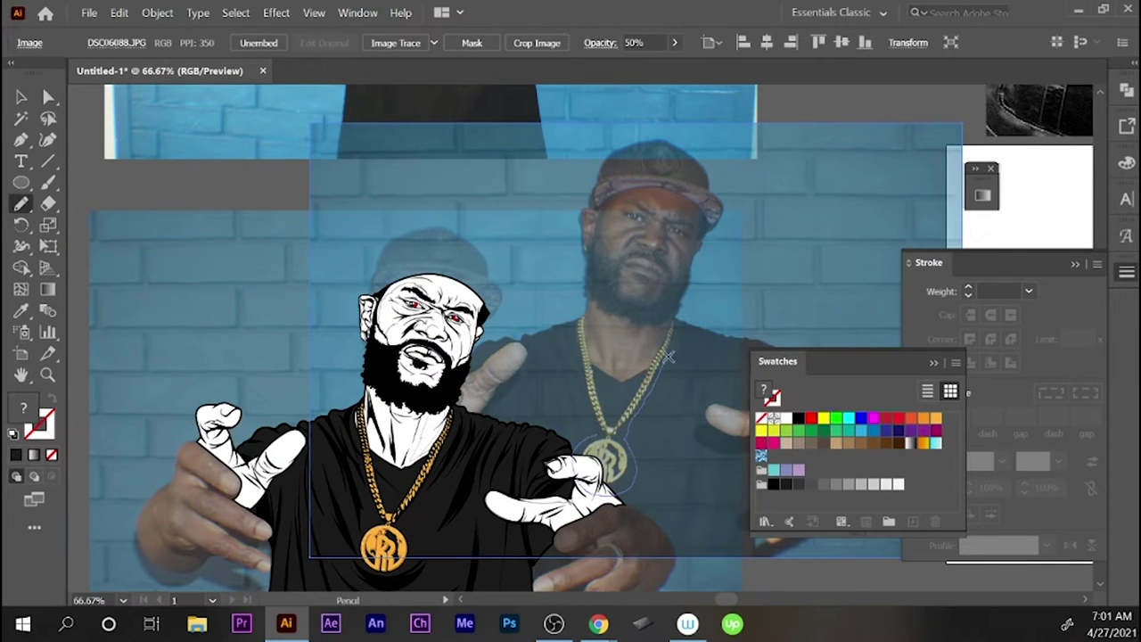
- Clip the reference photo to the head outline and draw a dark cheek shading shape
key(v)
shift+click(805, 204)
key(ctrl+7)
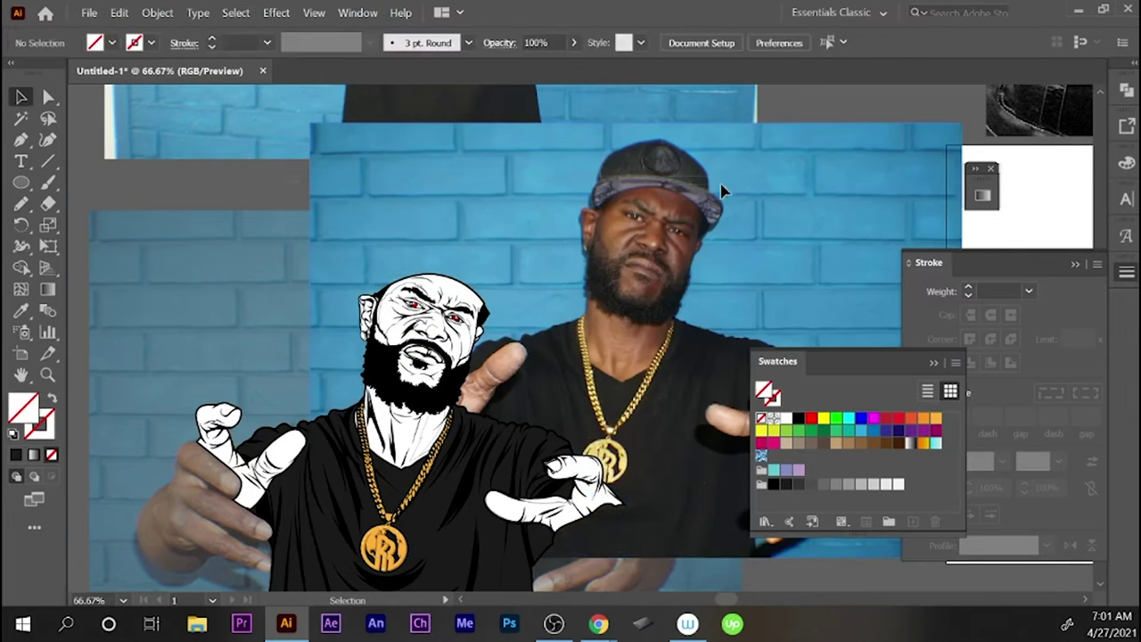
key(ctrl+shift+a)
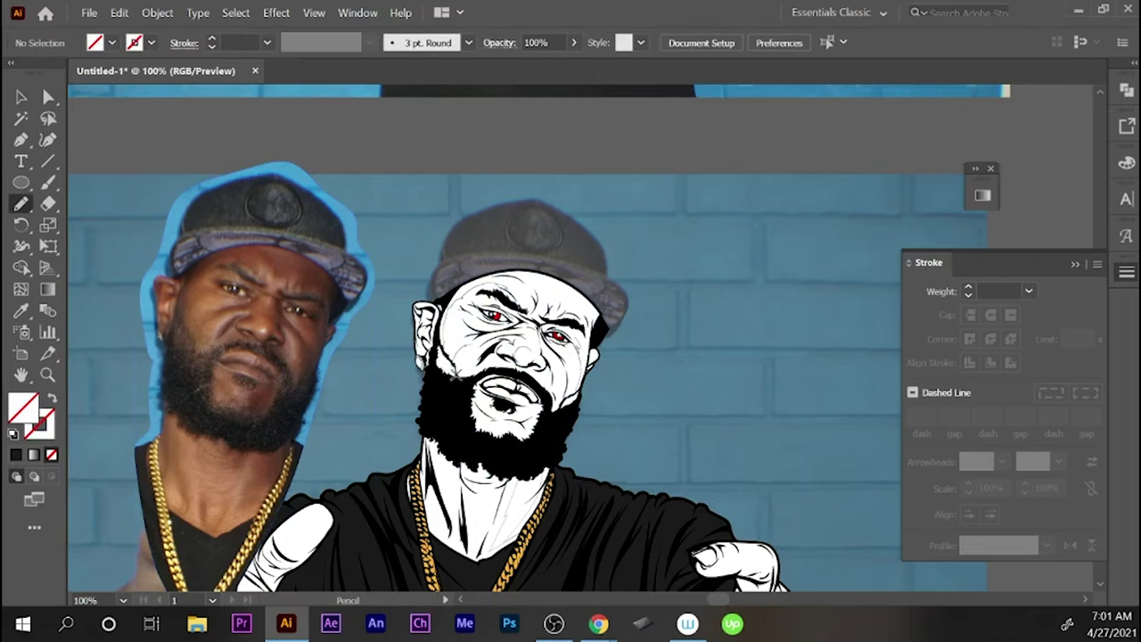
drag(454, 382, 435, 341)
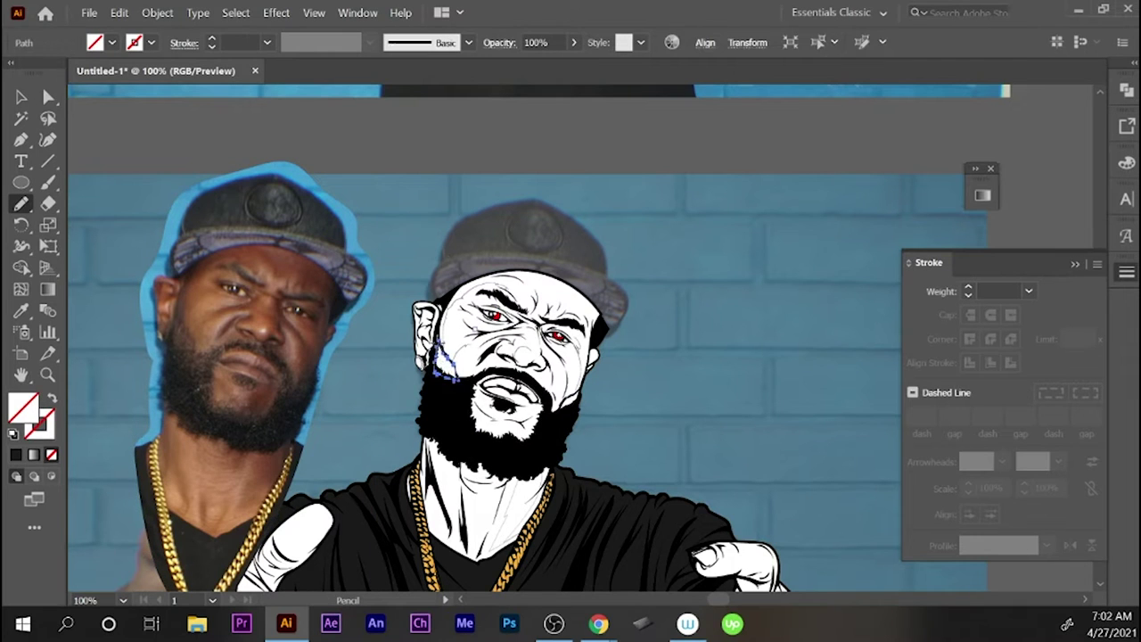
key(comma)
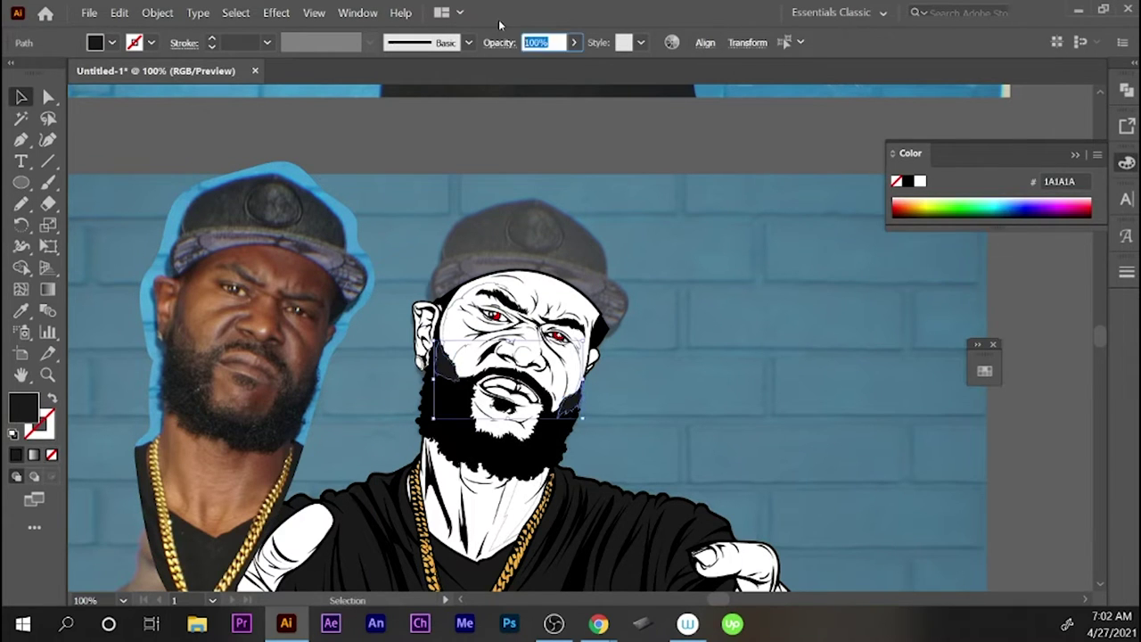
- Colour the forehead wrinkle lines dark brown
click(539, 338)
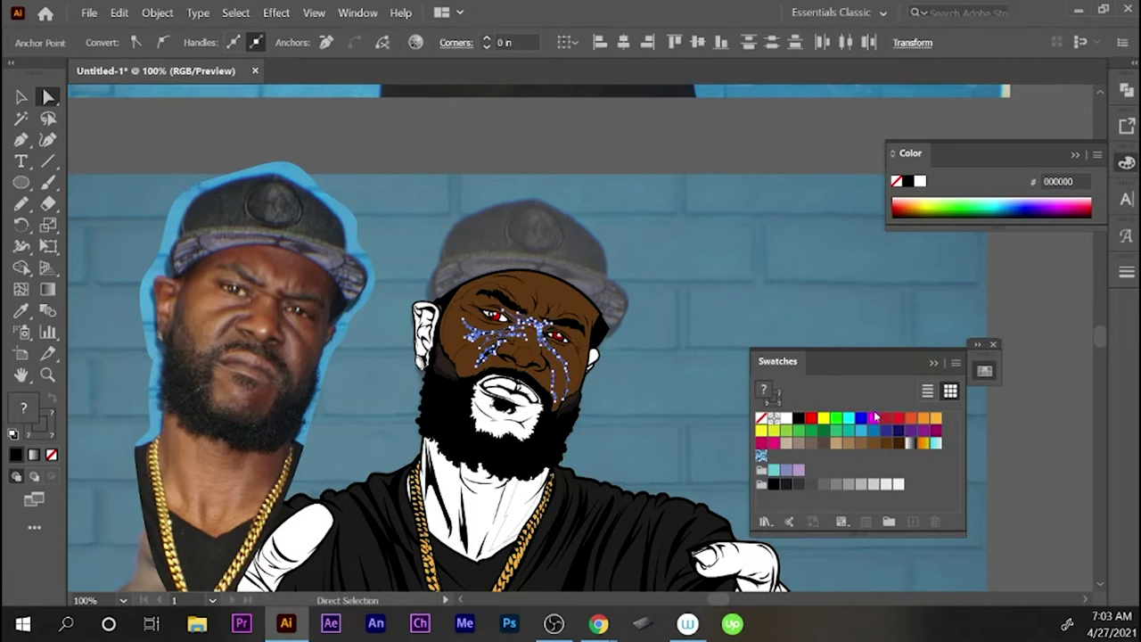
click(510, 343)
shift+click(537, 304)
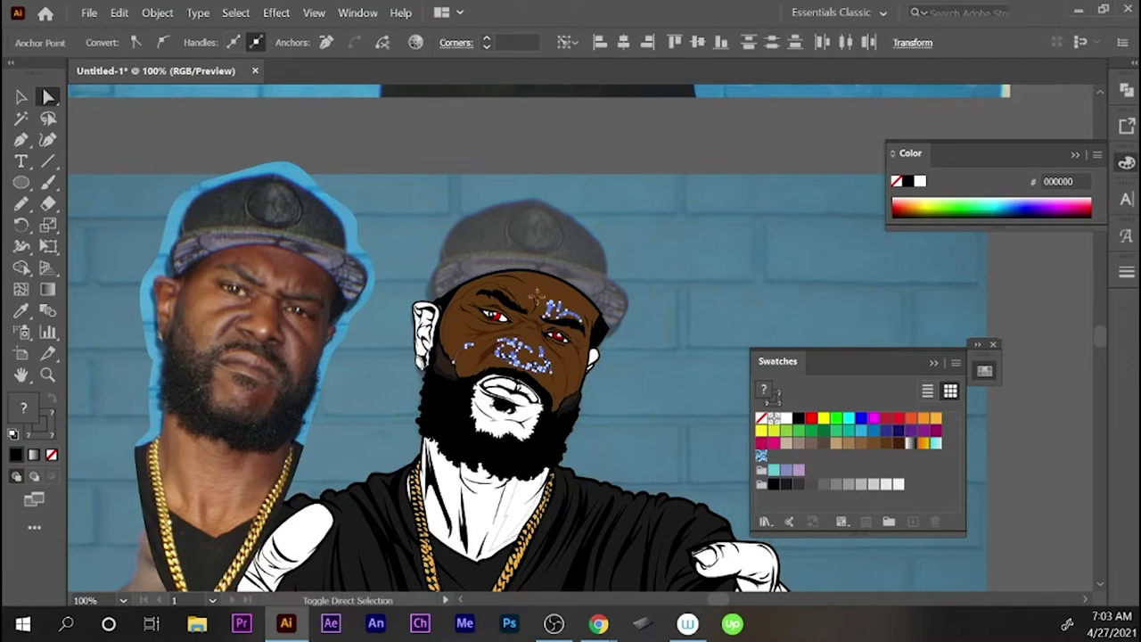
click(573, 343)
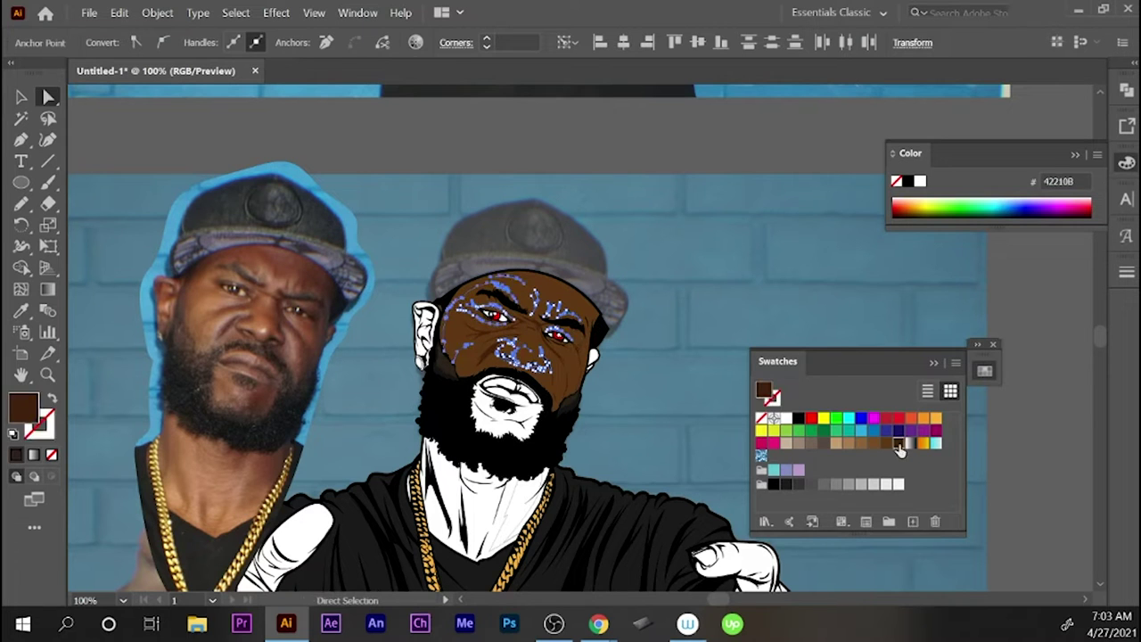
click(682, 242)
- Fill the face, ear and mouth areas with the brown skin swatch 603813
click(546, 376)
click(799, 418)
click(504, 396)
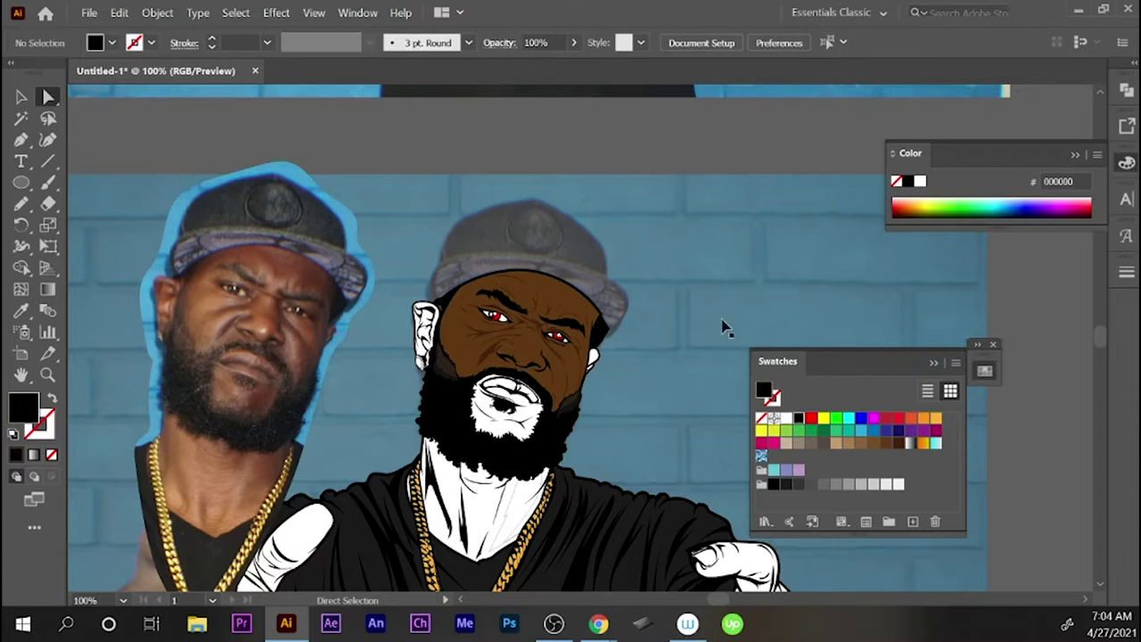
click(885, 442)
click(424, 337)
click(885, 442)
click(730, 247)
click(560, 317)
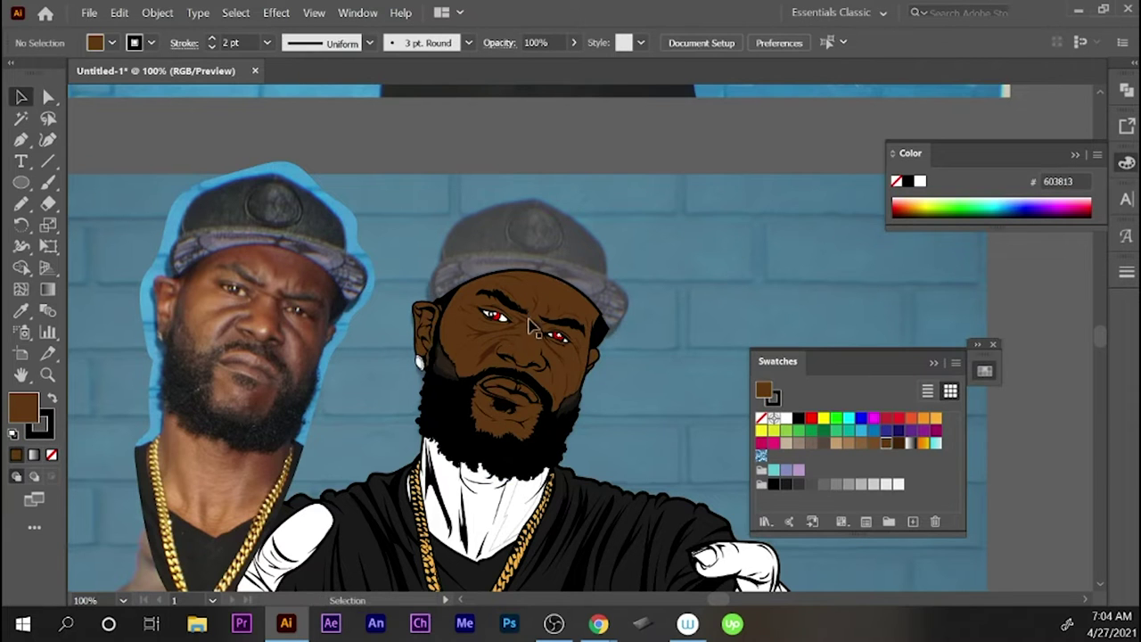
- Apply darker brown to the skin and shade the mouth area at 75% opacity
click(898, 442)
key(ctrl+shift+a)
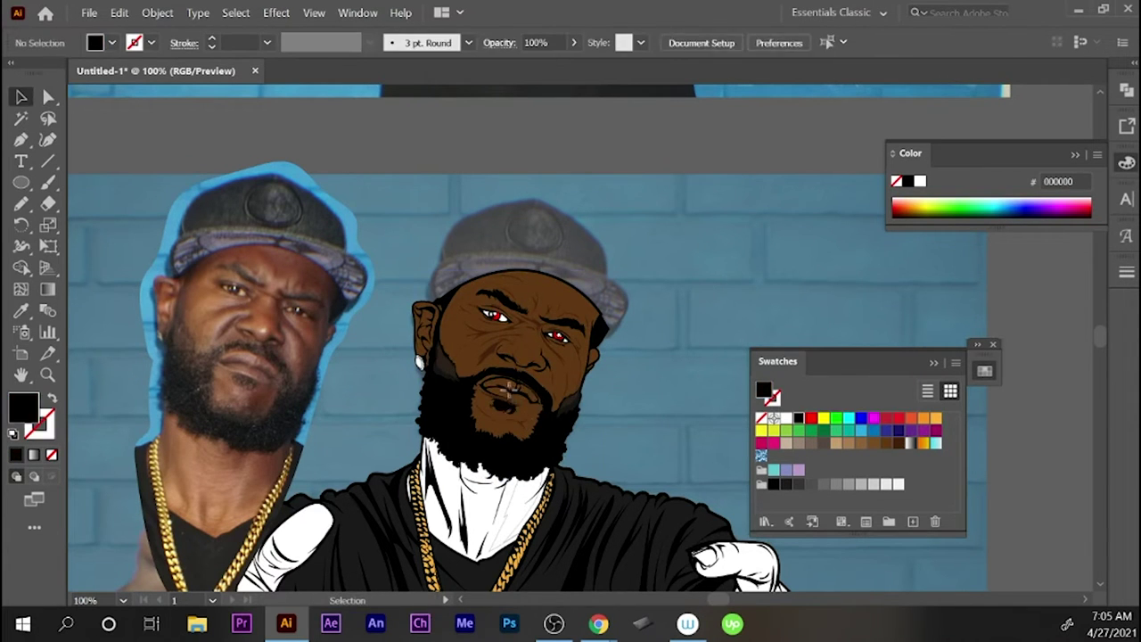
click(505, 403)
click(566, 402)
key(ctrl+shift+a)
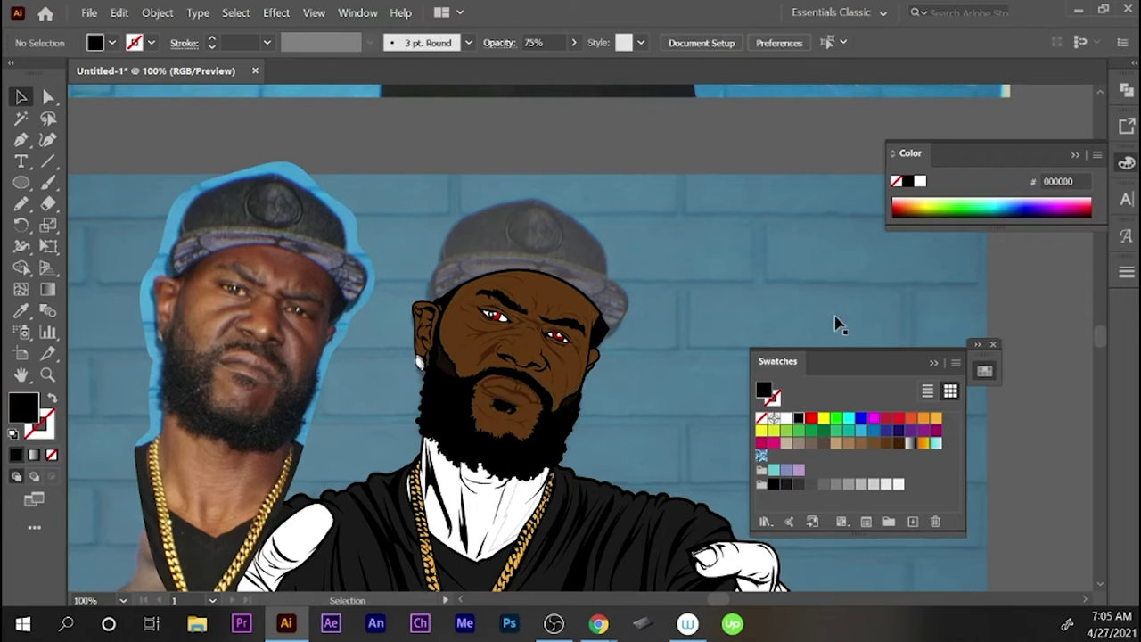
click(515, 335)
key(ctrl+shift+a)
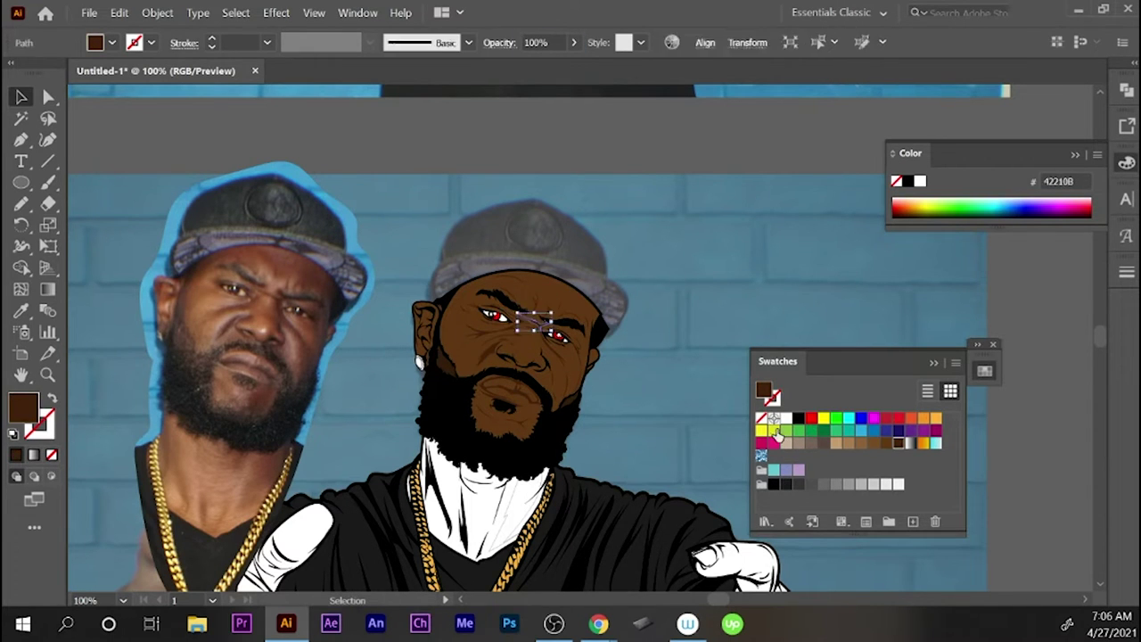
key(ctrl+shift+a)
- Fill the lips very dark brown, save it as a swatch, and show the cap again
click(515, 433)
click(913, 521)
key(Return)
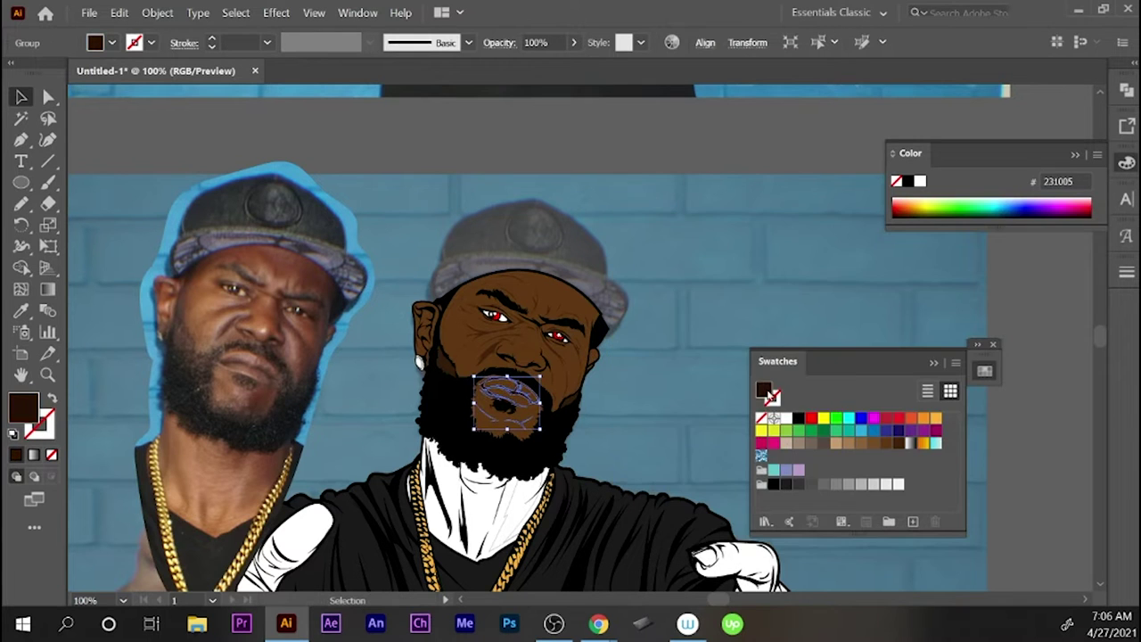
key(ctrl+shift+a)
key(a)
click(535, 319)
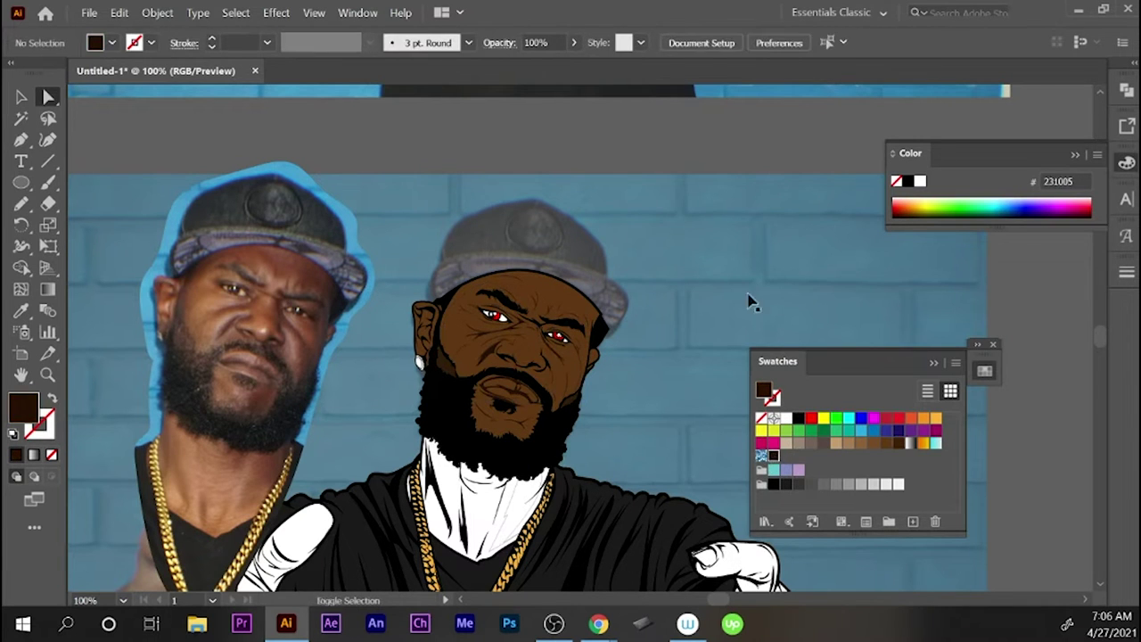
click(773, 455)
key(ctrl+shift+a)
key(ctrl+alt+3)
- Save the artwork as the Illustrator file 'FORCED FEATURES_artwork layout'
key(ctrl+s)
text(FORCED FEATU)
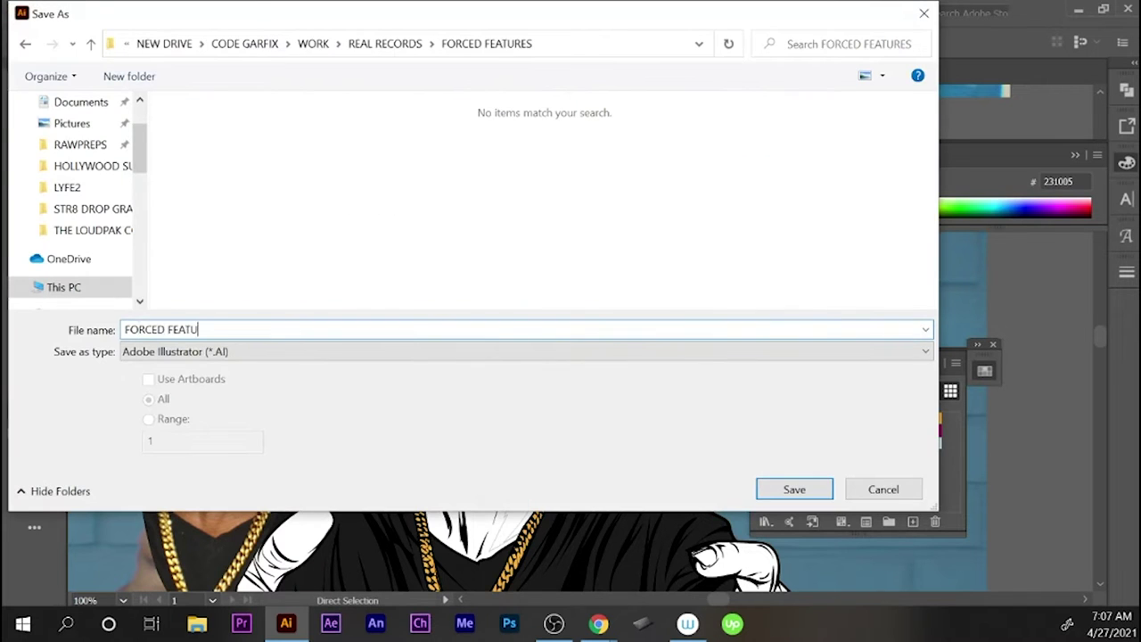
key(Return)
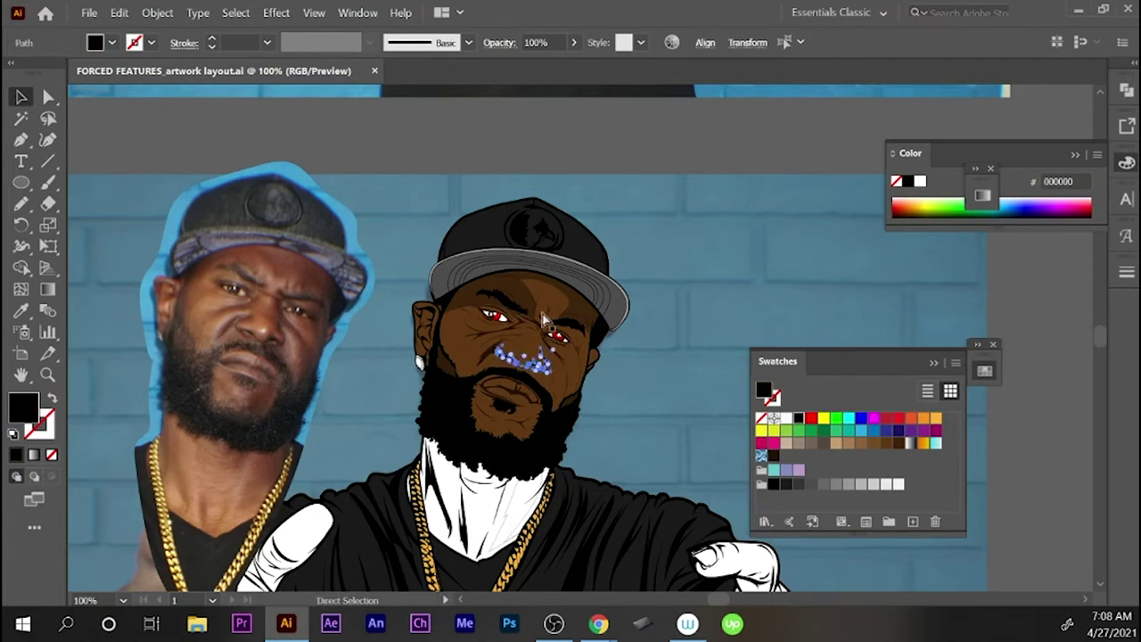
shift+click(563, 352)
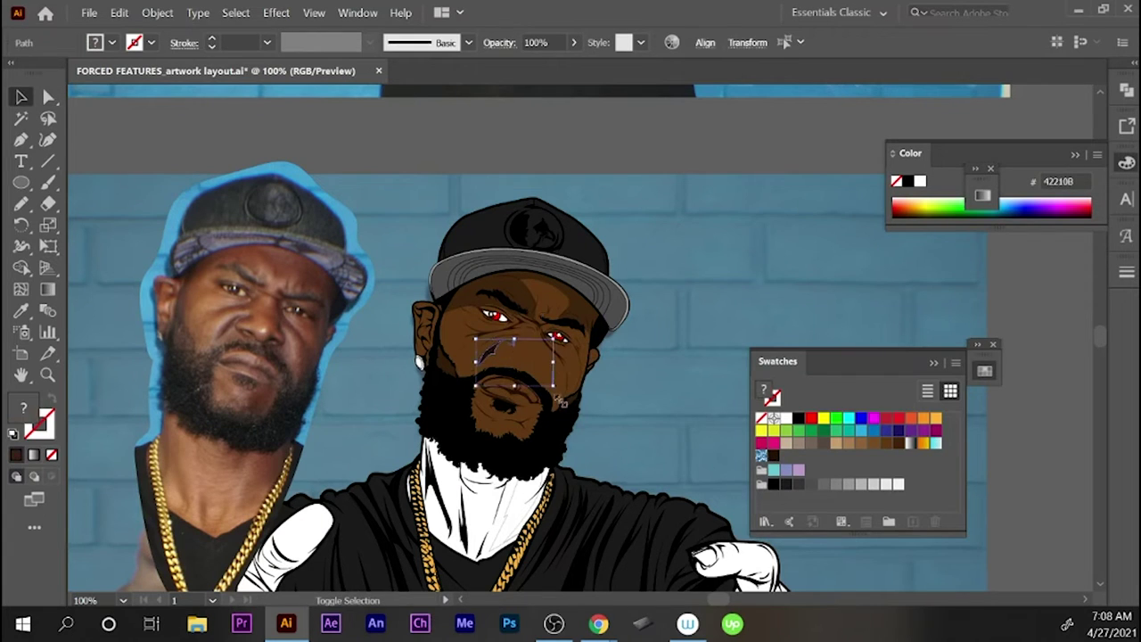
- With the cap hidden, select the face group and isolate the beard path
click(517, 311)
shift+click(497, 343)
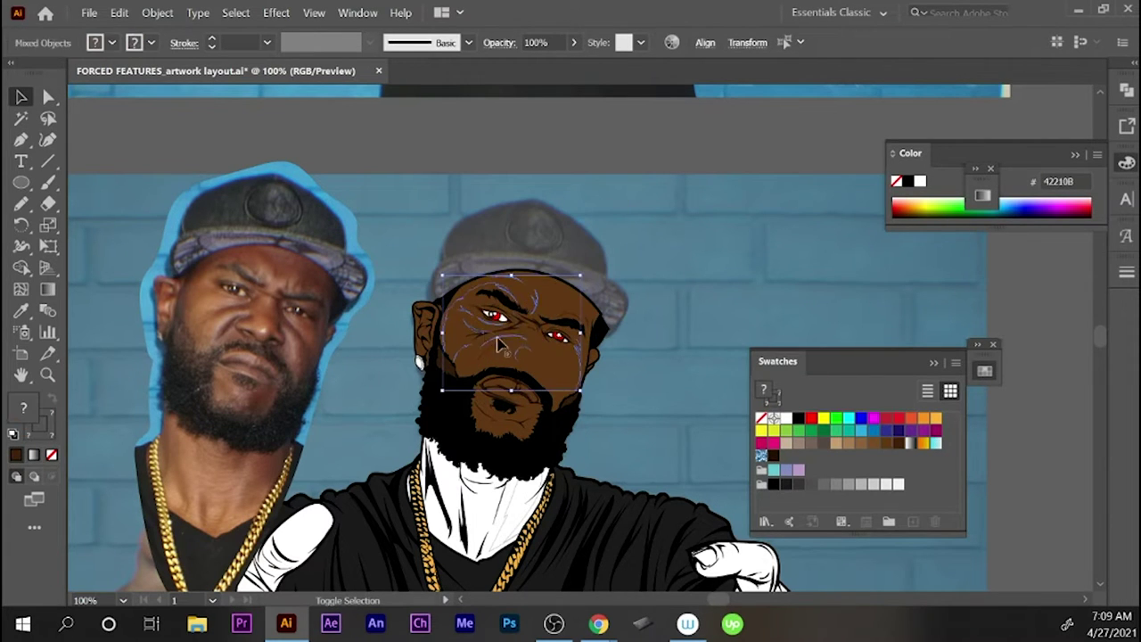
shift+click(555, 350)
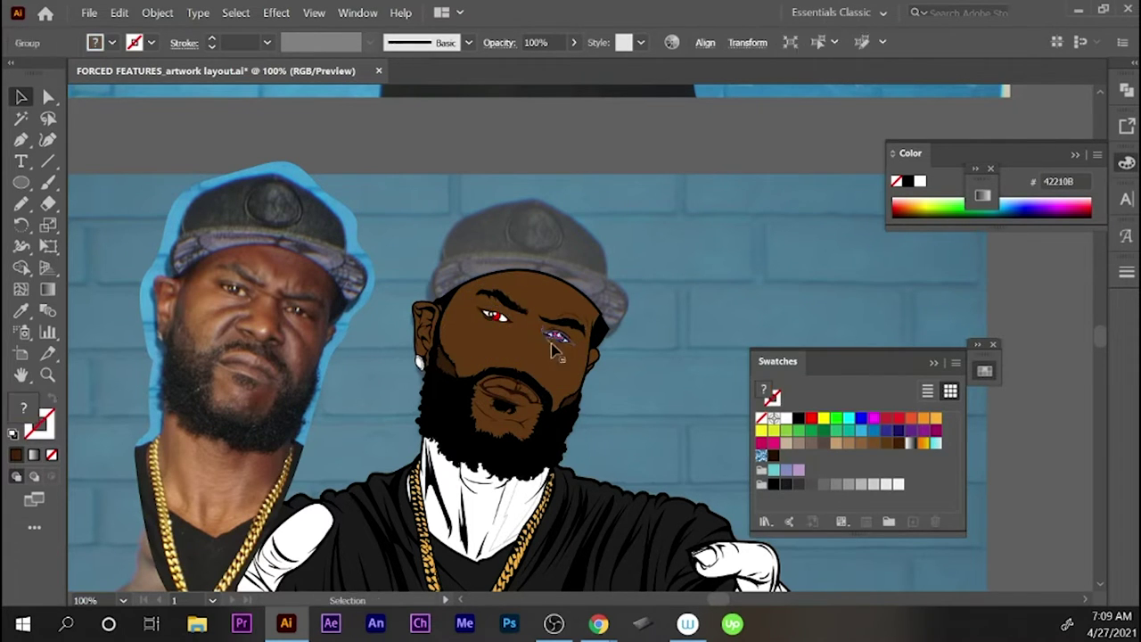
key(ctrl+z)
key(ctrl+z)
key(ctrl+z)
key(ctrl+z)
key(ctrl+z)
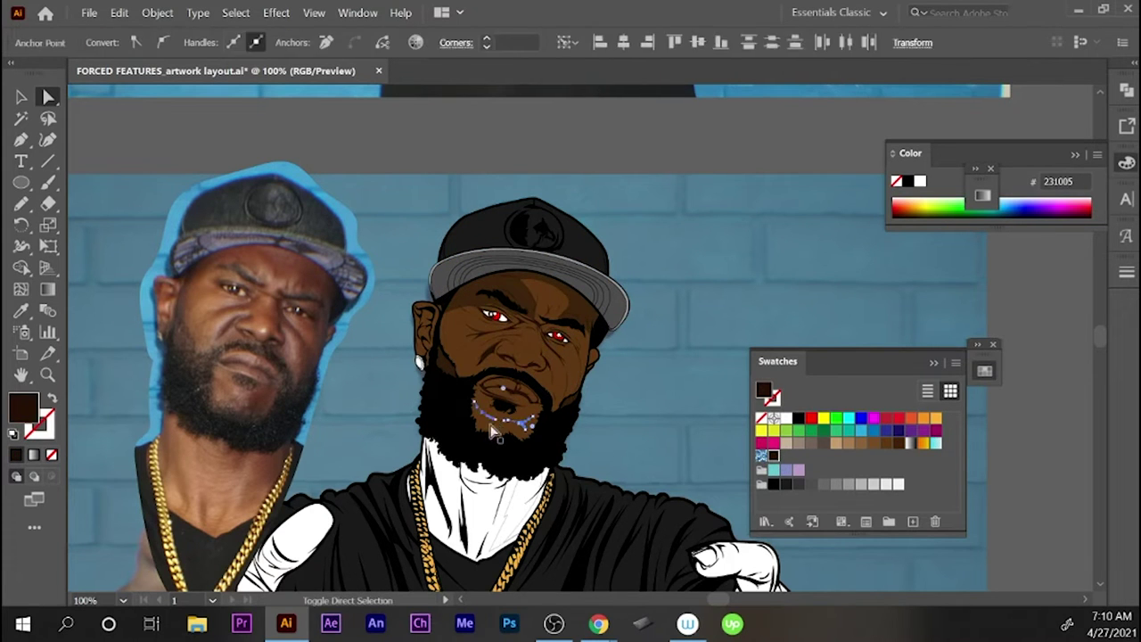
key(v)
click(595, 354)
key(a)
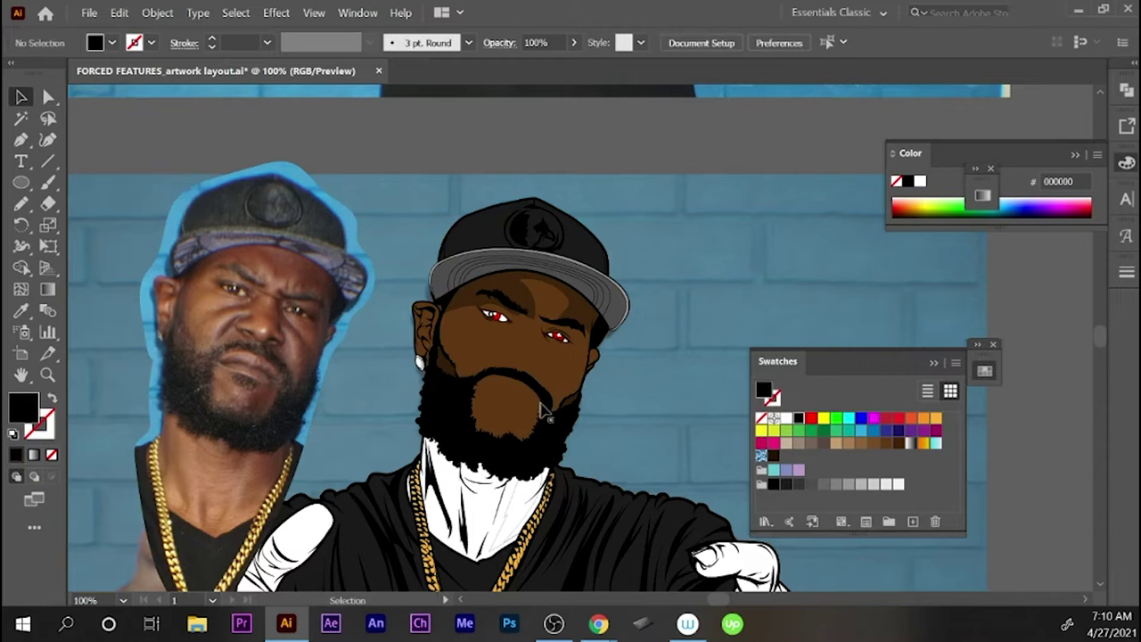
click(503, 406)
key(ctrl+shift+F9)
- Undo a trial yellow beard fill and give the face skin a brown linear gradient
click(985, 176)
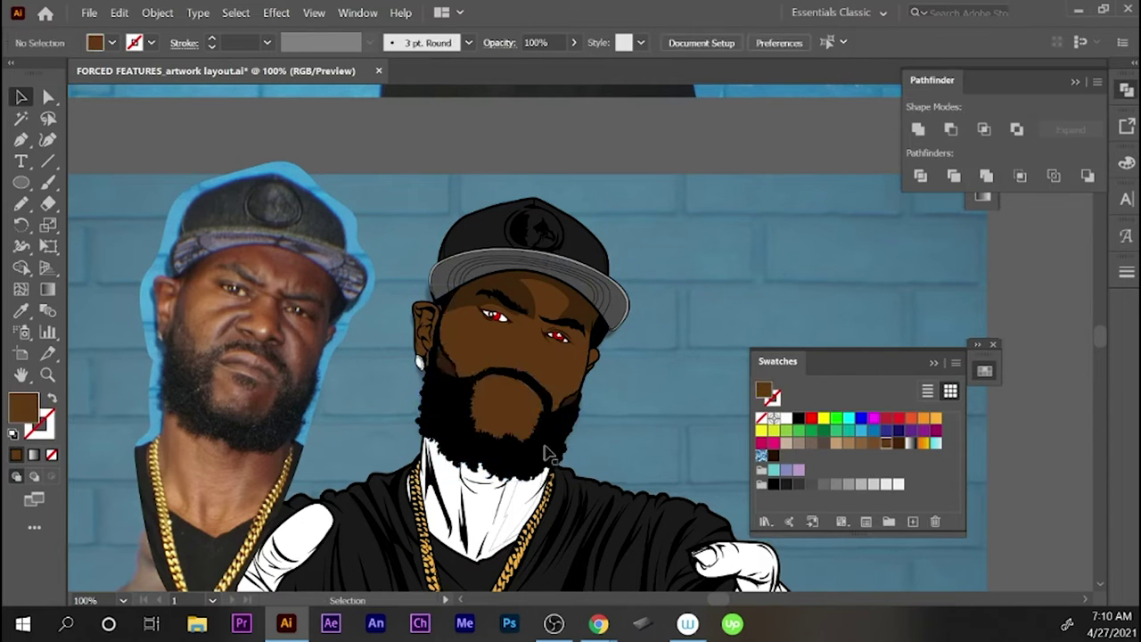
click(445, 361)
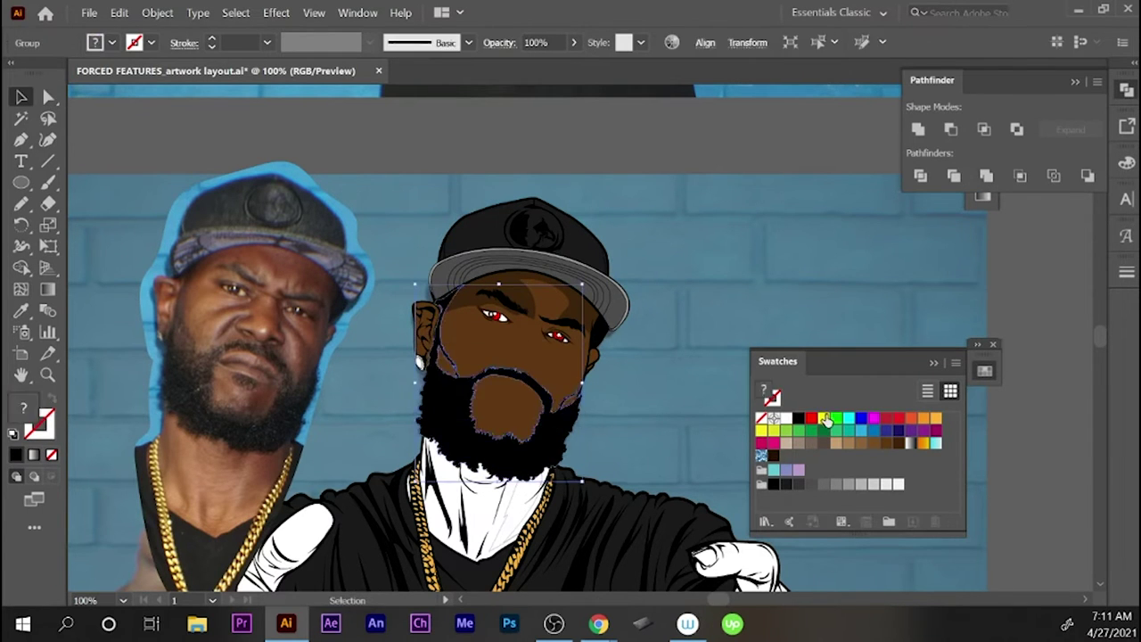
key(v)
key(ctrl+z)
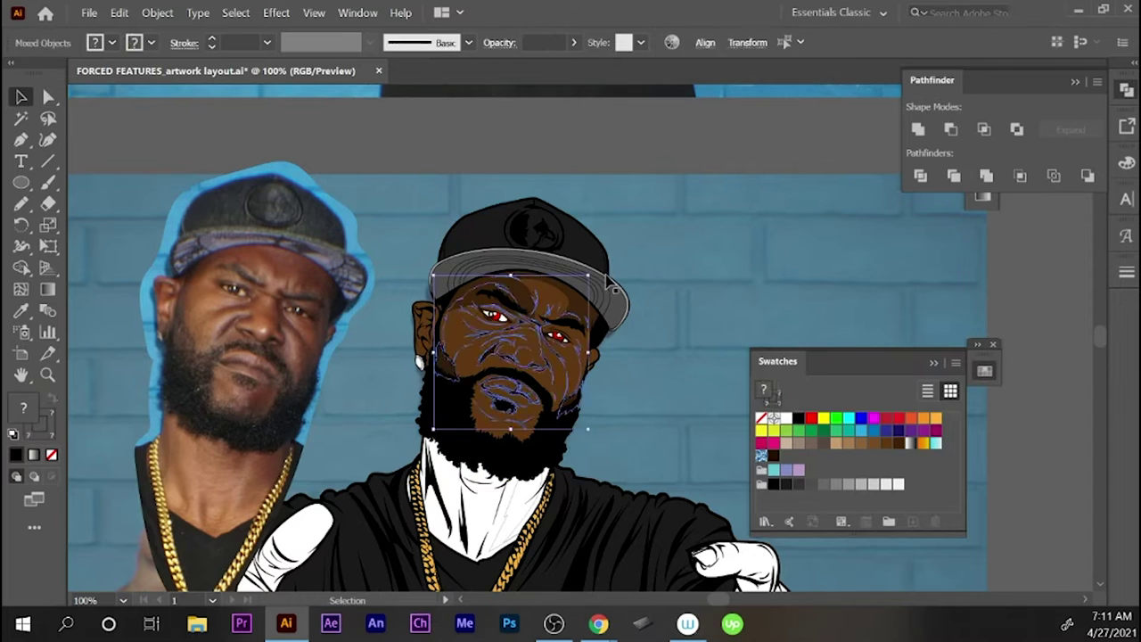
click(584, 281)
click(982, 196)
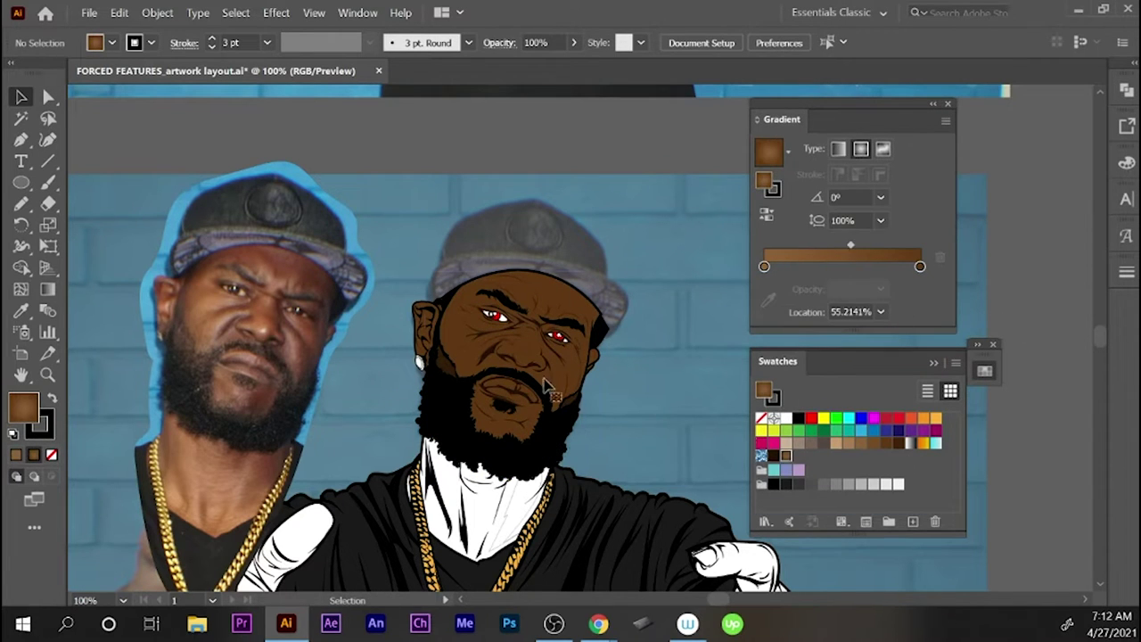
- Zoom in and draw Pencil shading shapes below the eye and on the chin and nose
key(ctrl+equal)
key(n)
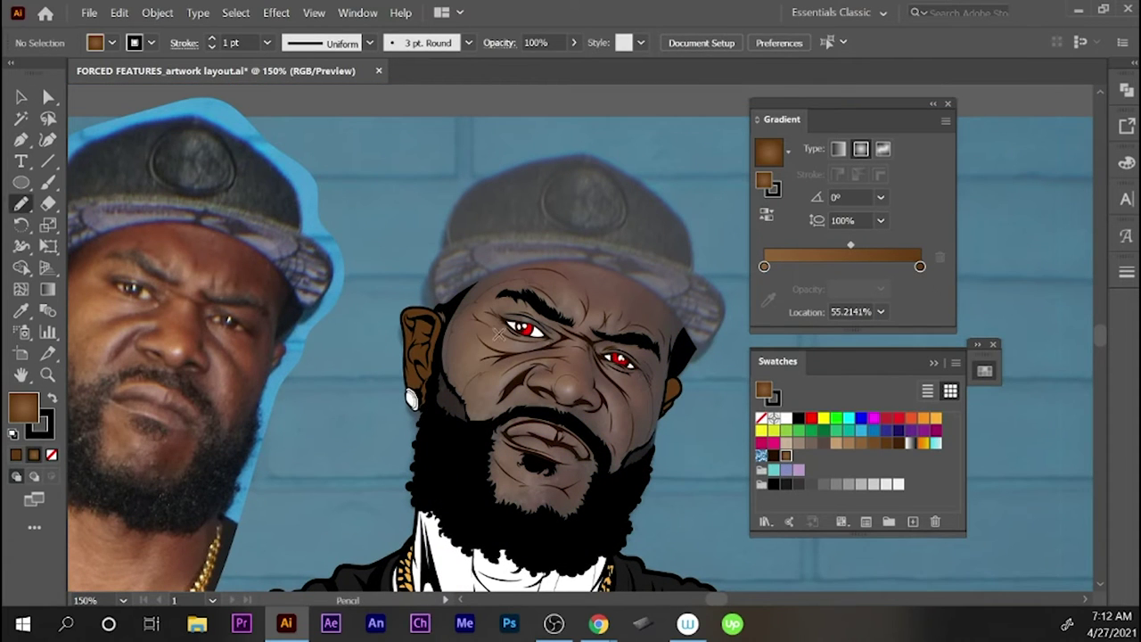
drag(482, 372, 496, 396)
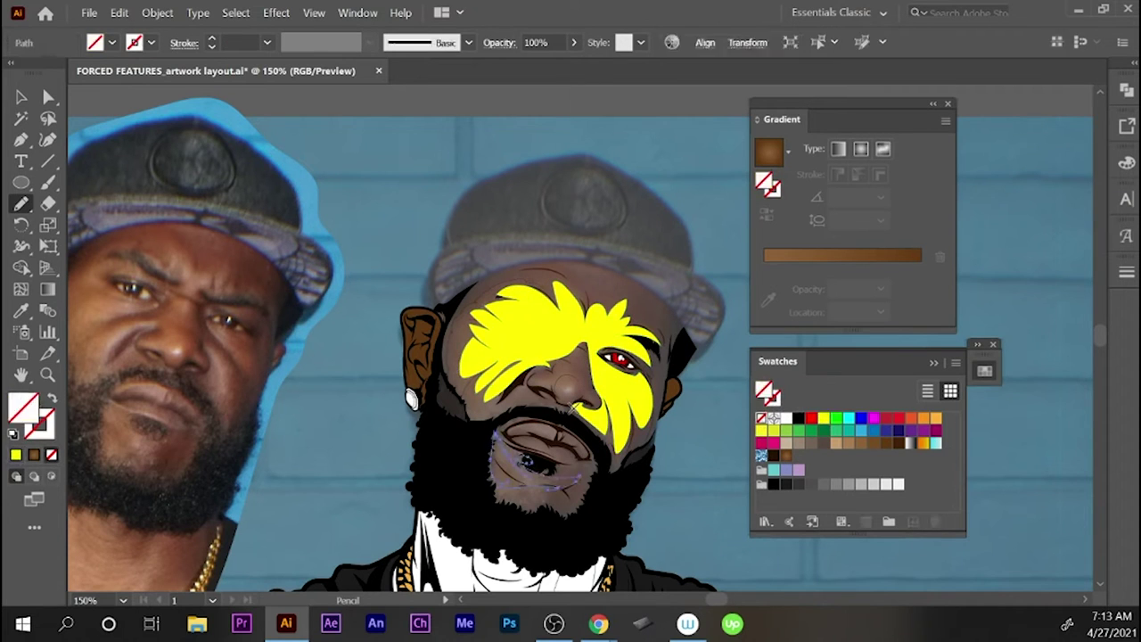
drag(502, 441, 540, 510)
drag(559, 381, 565, 388)
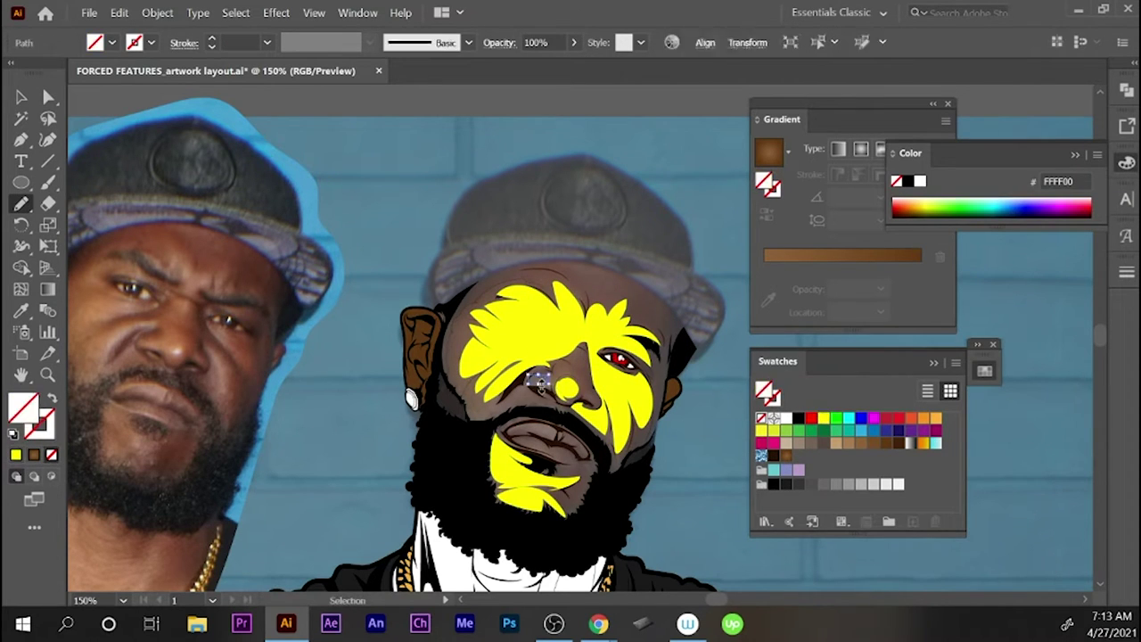
- Revert the yellow shading shapes to dark brown and delete the cap group selection
key(v)
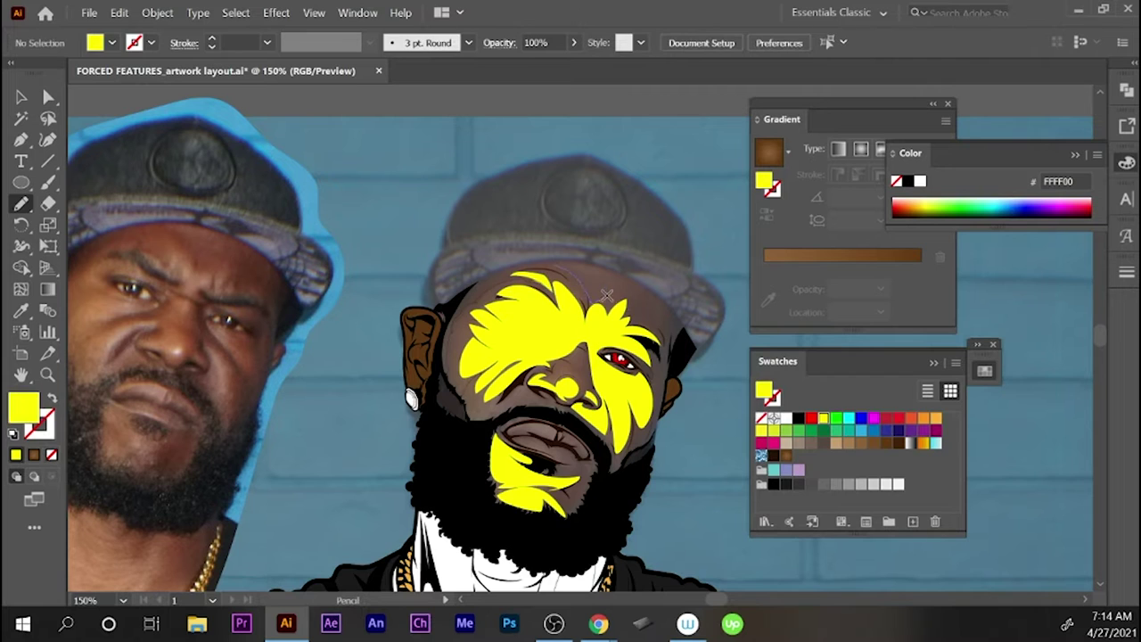
click(571, 294)
shift+click(541, 508)
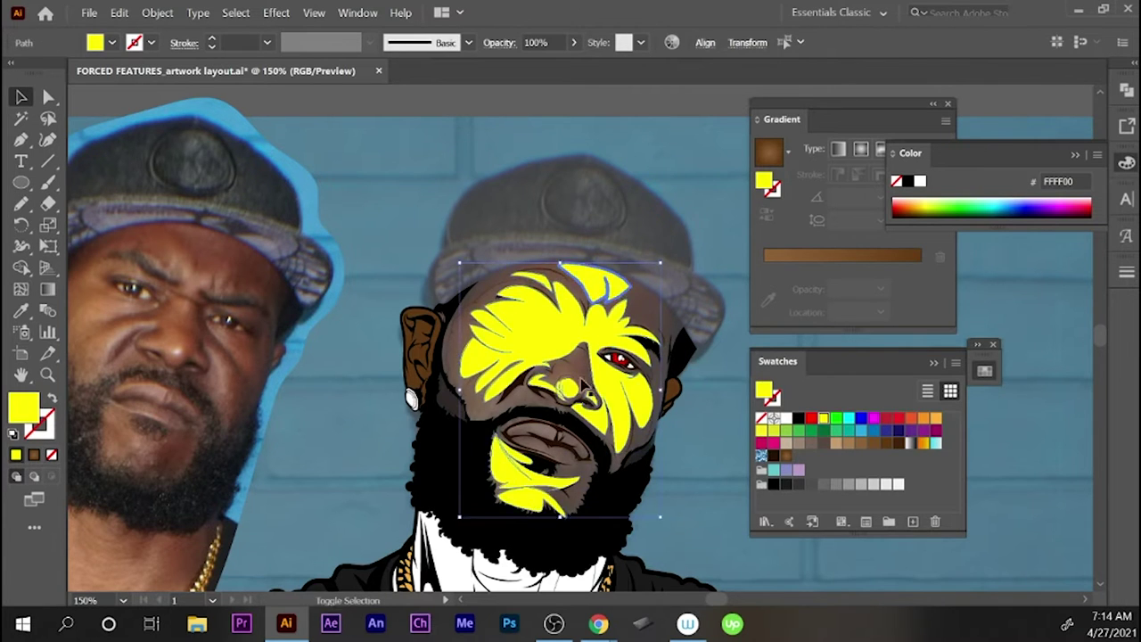
key(ctrl+z)
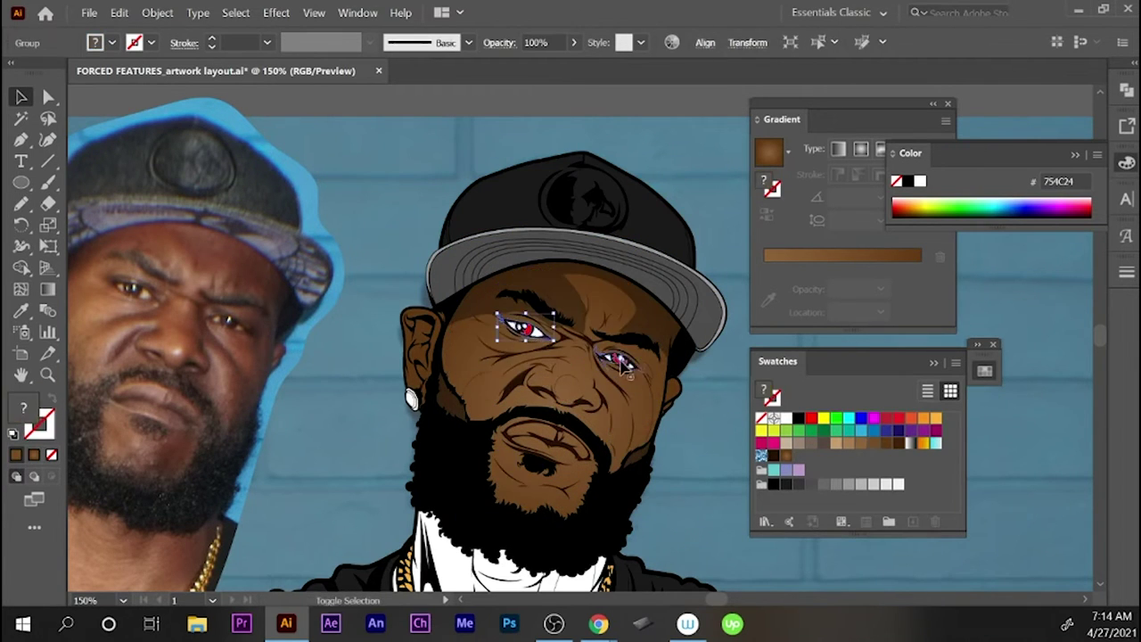
click(561, 328)
key(Delete)
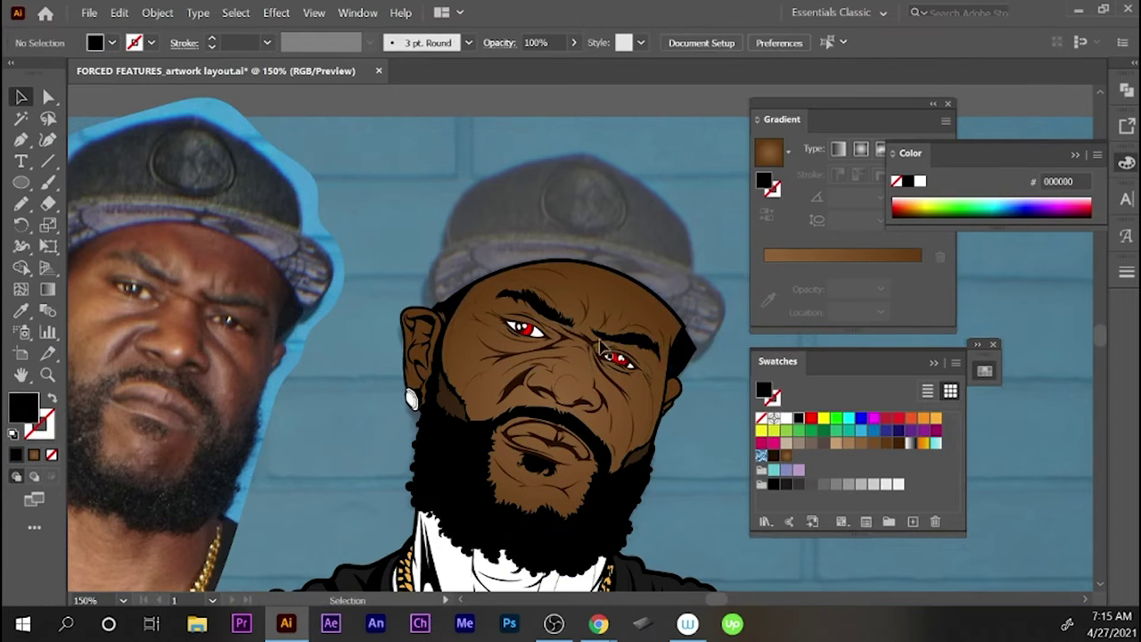
- Restore the lighter brown shading shapes and select a dark forehead crease path
key(ctrl+z)
key(Delete)
key(ctrl+z)
click(661, 522)
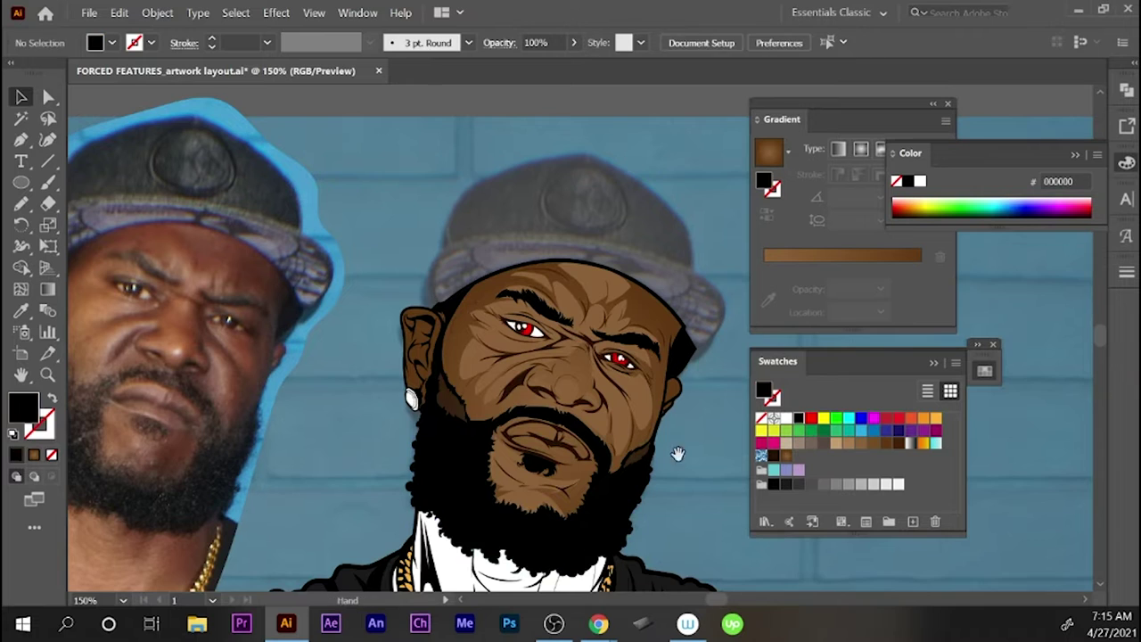
scroll(674, 459, down, 1)
key(a)
click(571, 283)
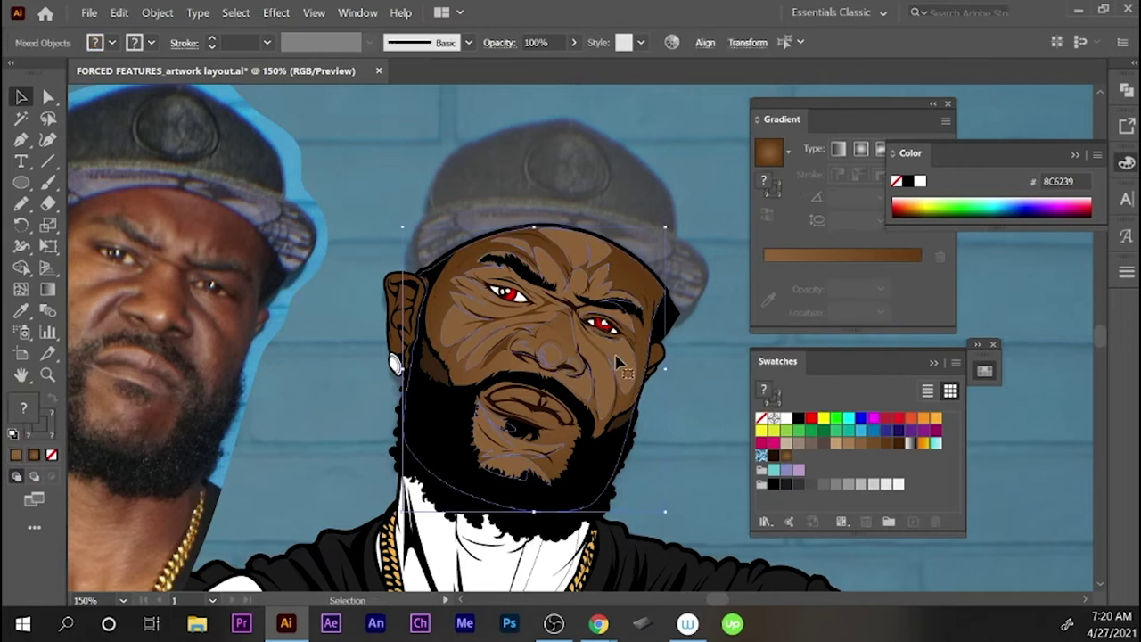
- Draw white highlight strokes on the forehead, nose and both cheeks
key(ctrl+shift+a)
key(n)
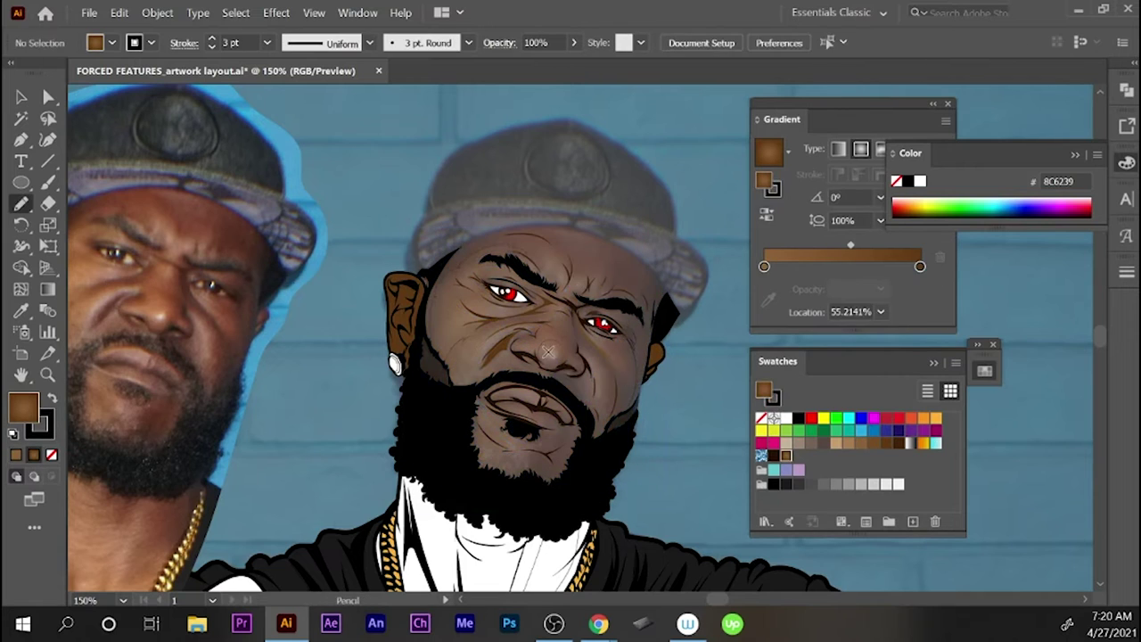
drag(549, 348, 596, 397)
mouse_move(560, 254)
mouse_down()
mouse_move(563, 287)
mouse_move(603, 301)
mouse_move(619, 362)
mouse_up()
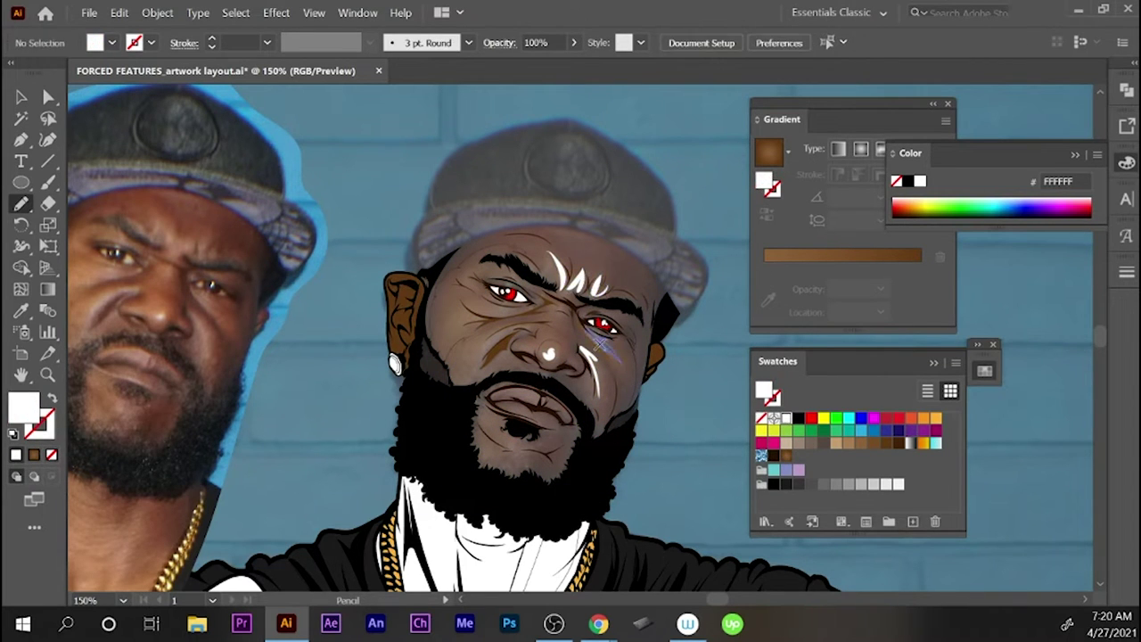
drag(501, 334, 524, 316)
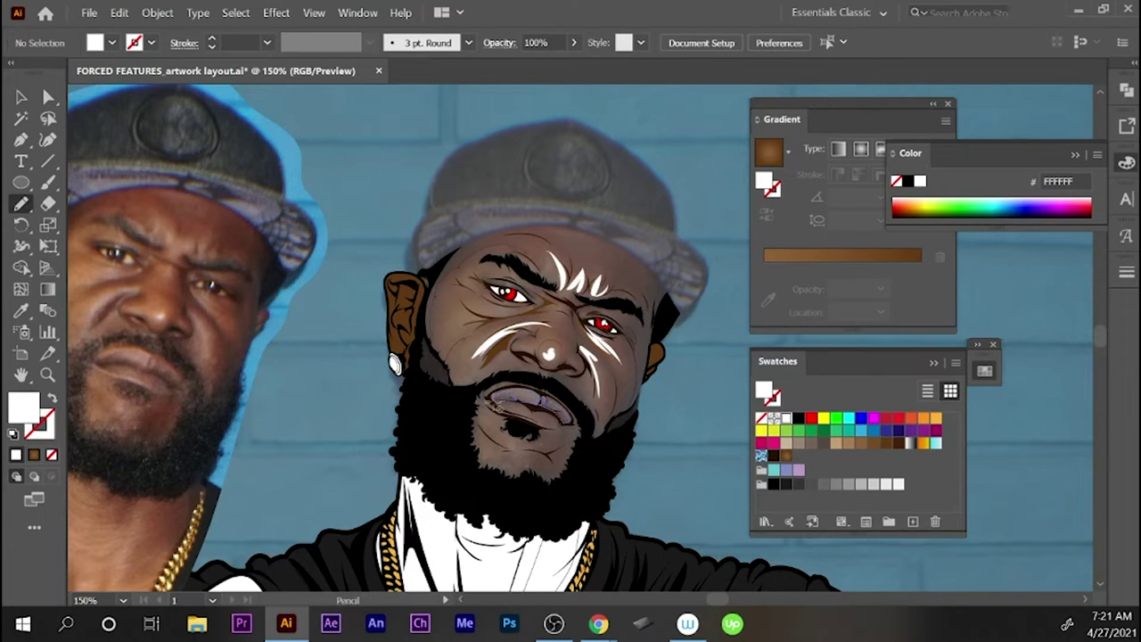
- Draw a dark brown (42210B) shape over the lower lip
click(849, 442)
click(898, 442)
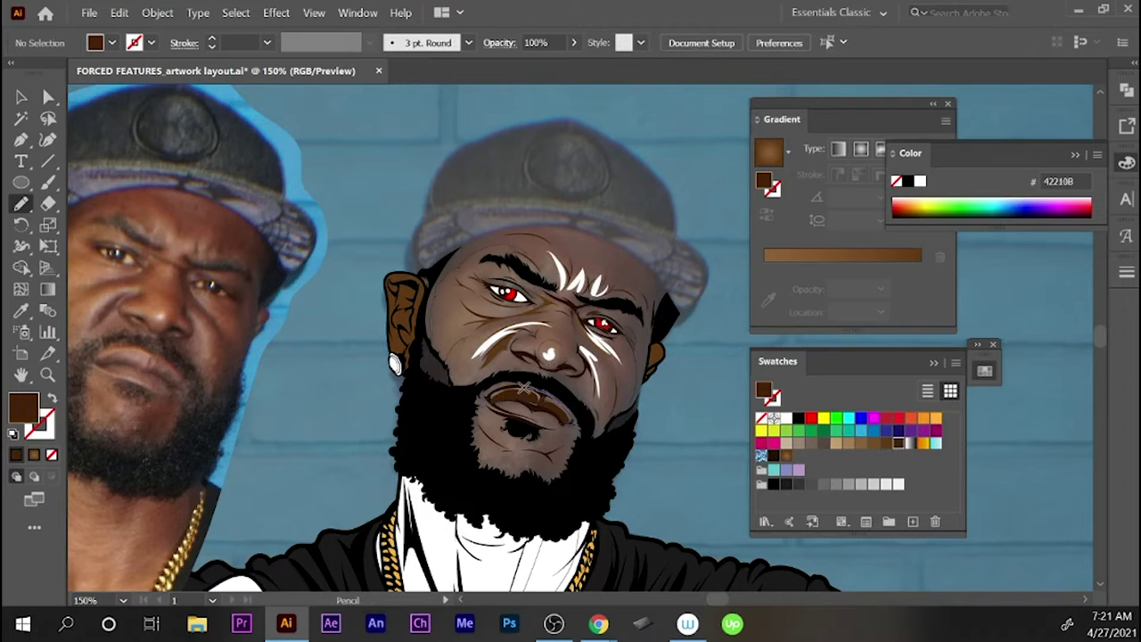
drag(569, 430, 564, 414)
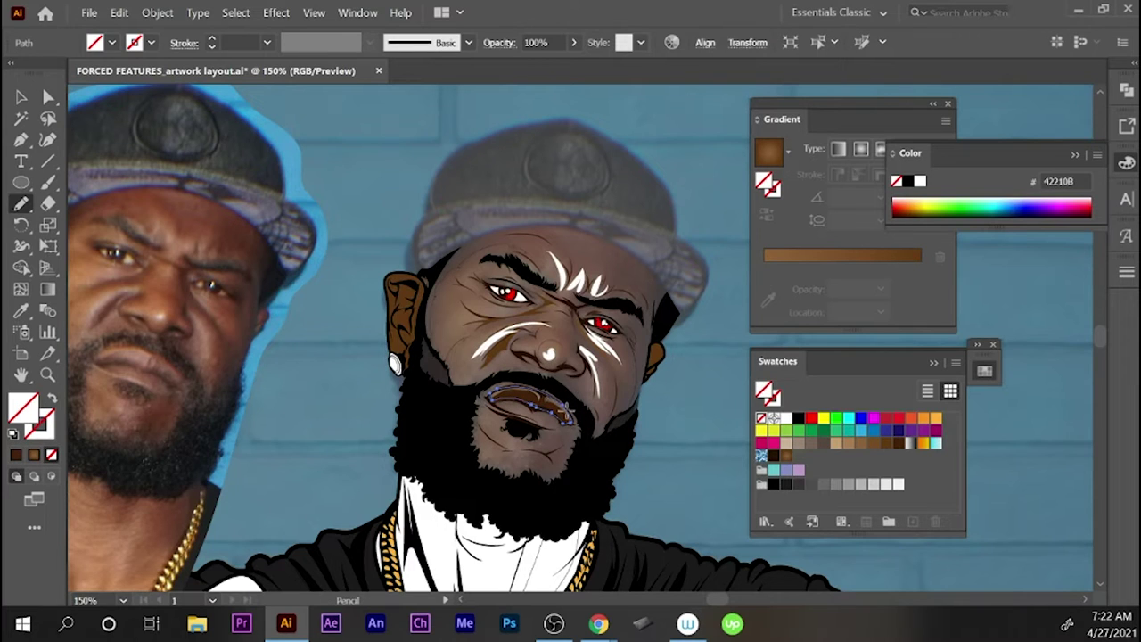
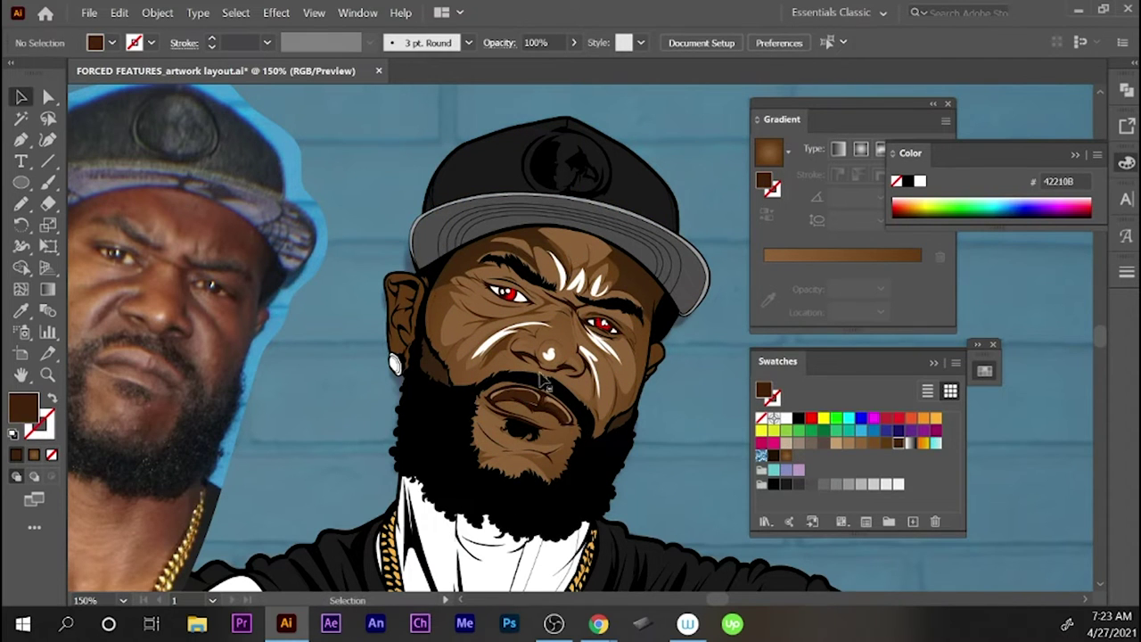
- Sample tan A67C52 as the fill and select the face group for recolouring
key(i)
click(532, 395)
key(n)
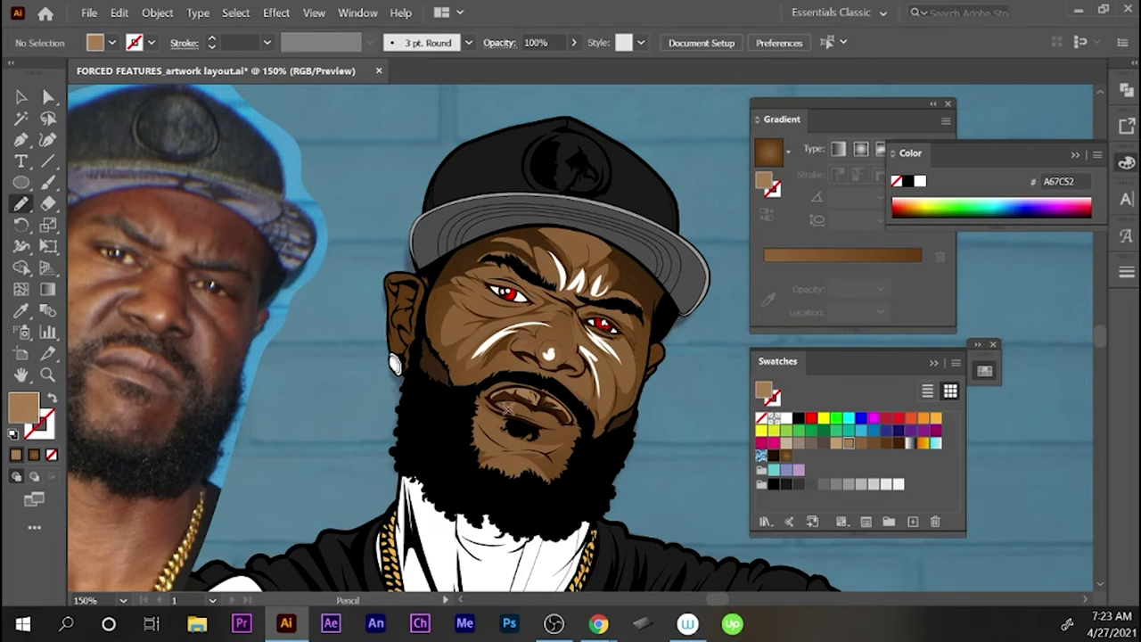
key(v)
click(560, 412)
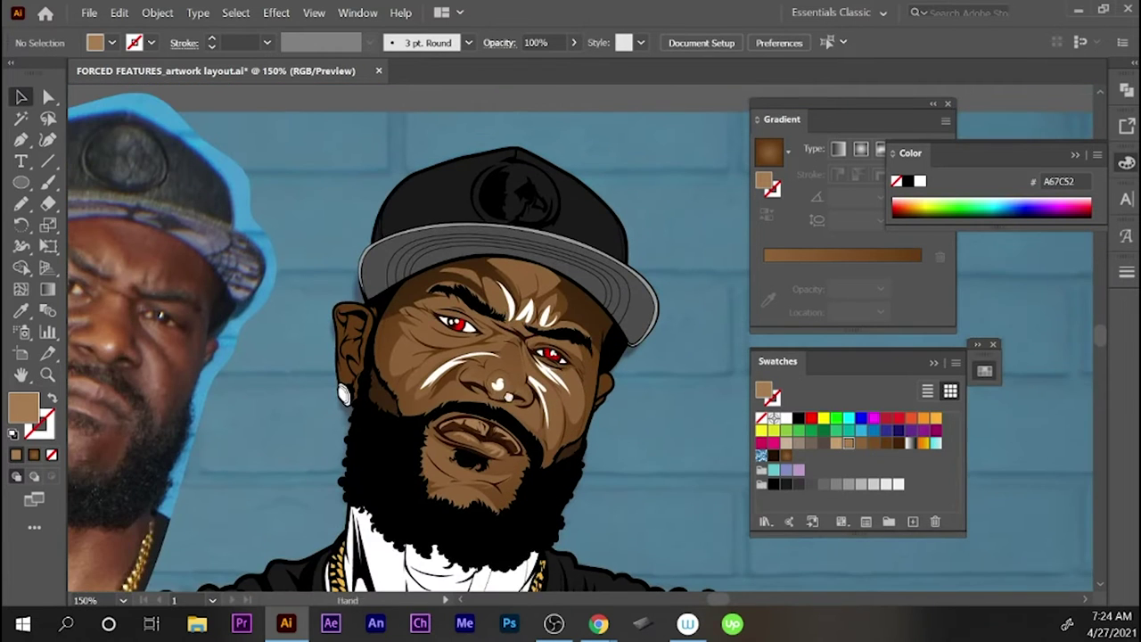
drag(530, 293, 599, 306)
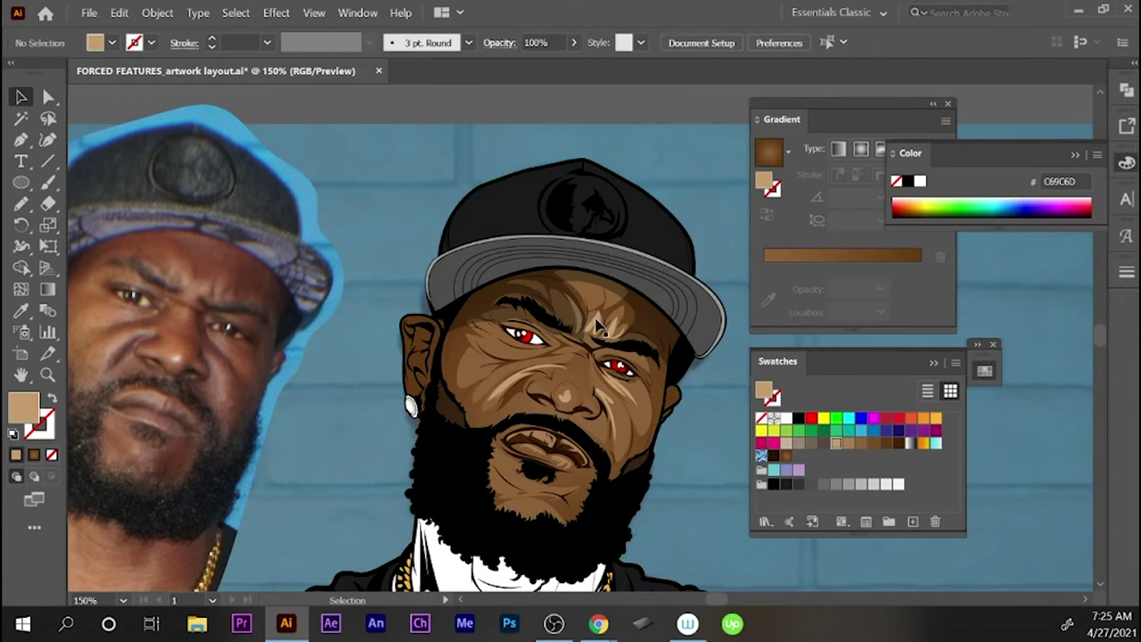
- Sample the tan swatches C69C6D and A67C52, then select the face highlight group
click(564, 370)
click(737, 375)
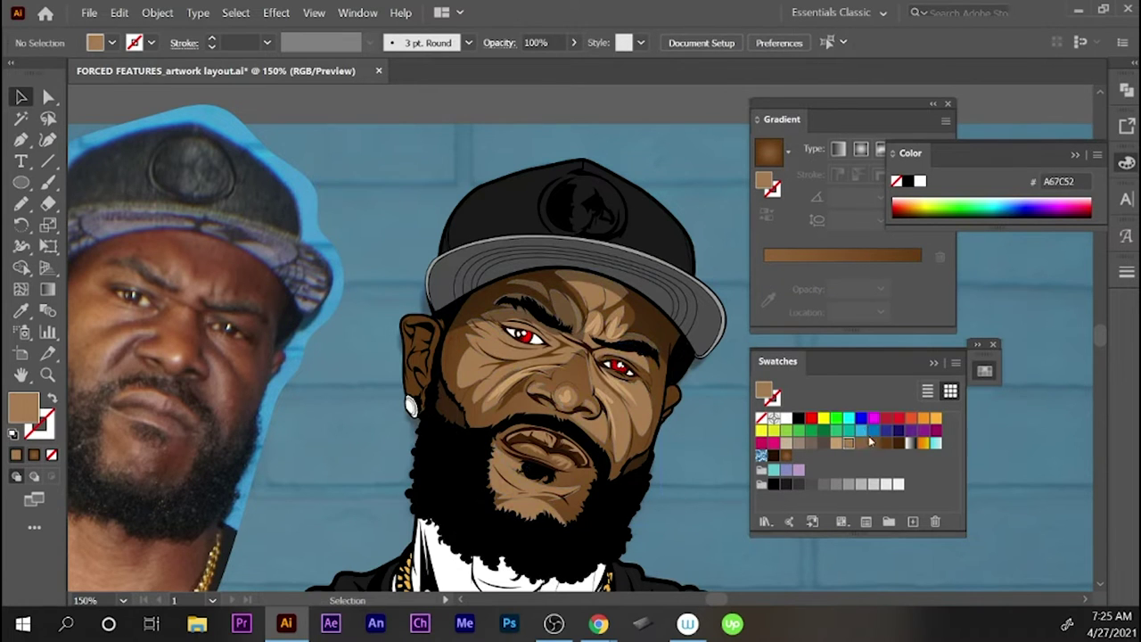
click(522, 357)
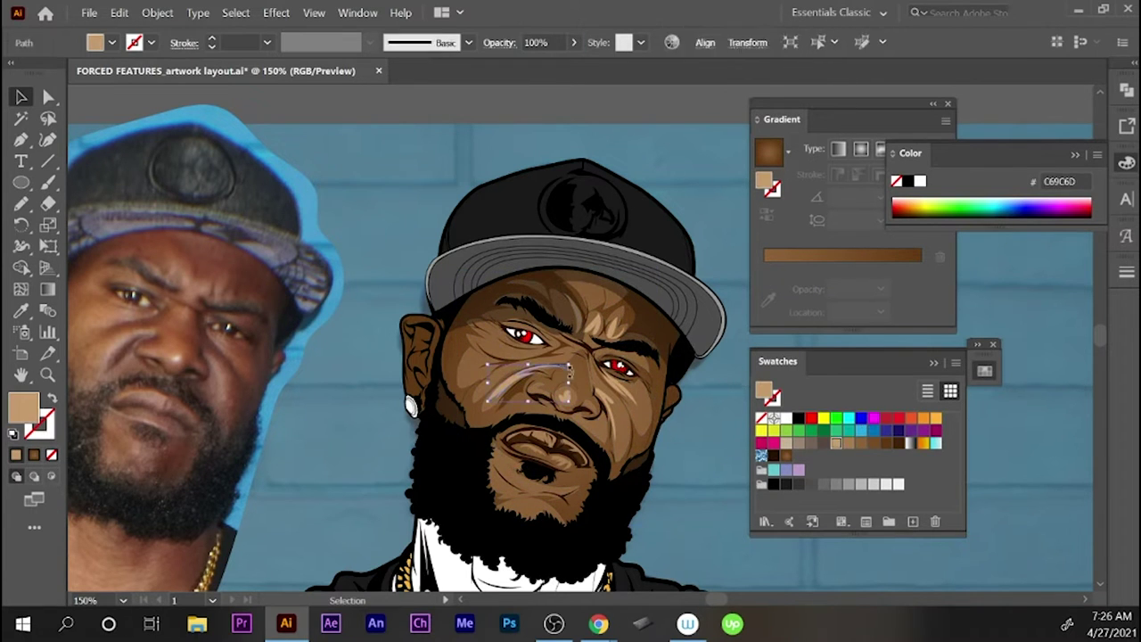
key(ctrl+shift+a)
click(581, 410)
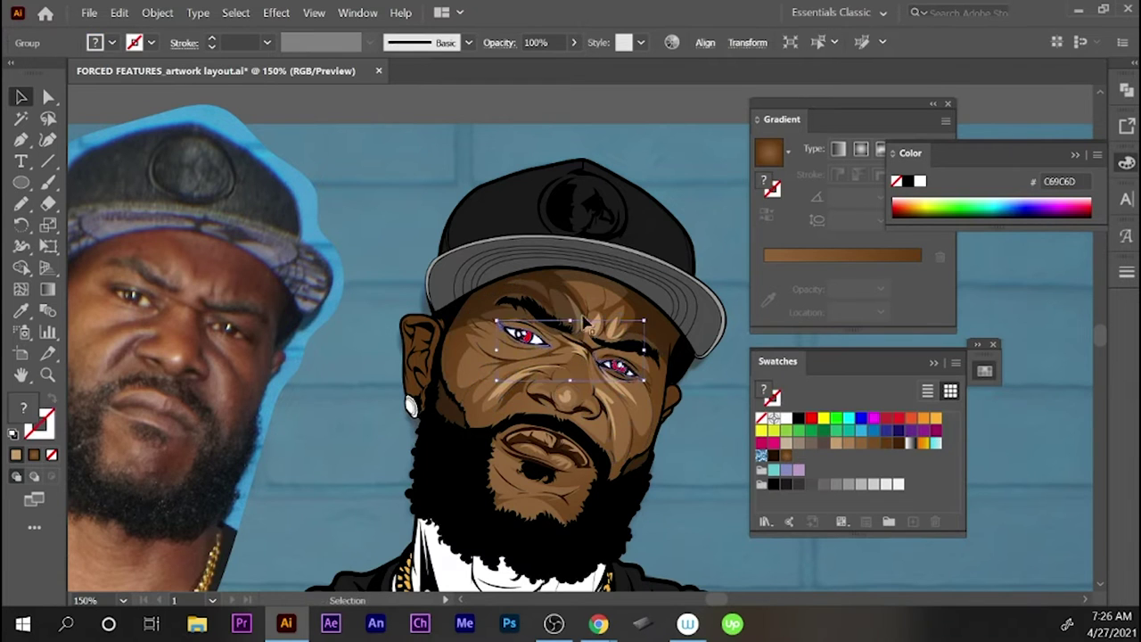
key(ctrl+shift+a)
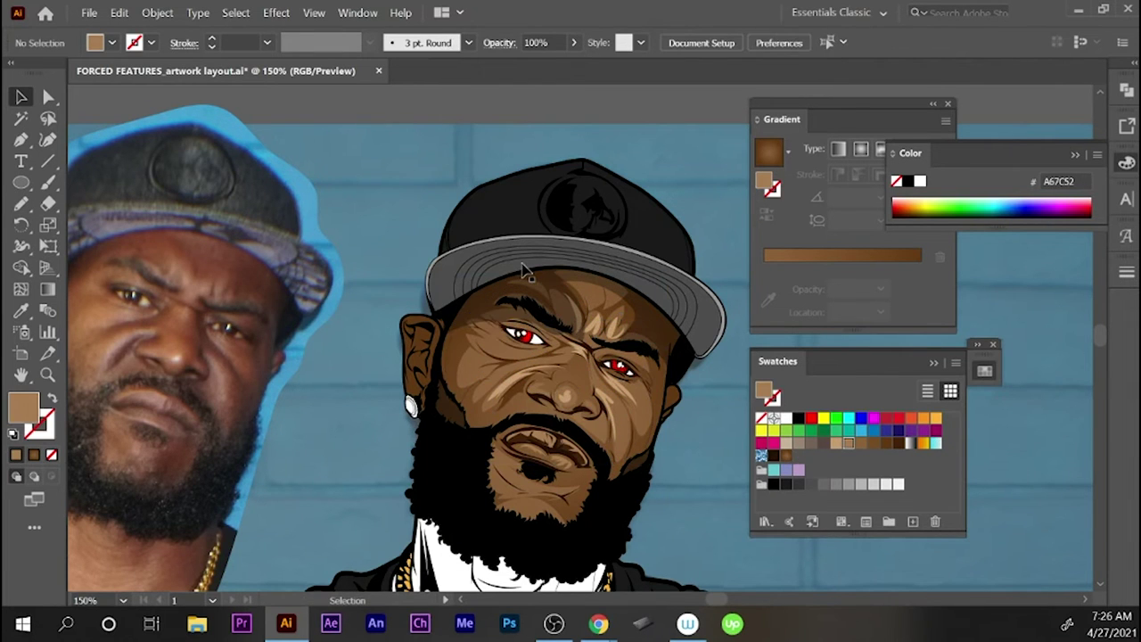
click(599, 330)
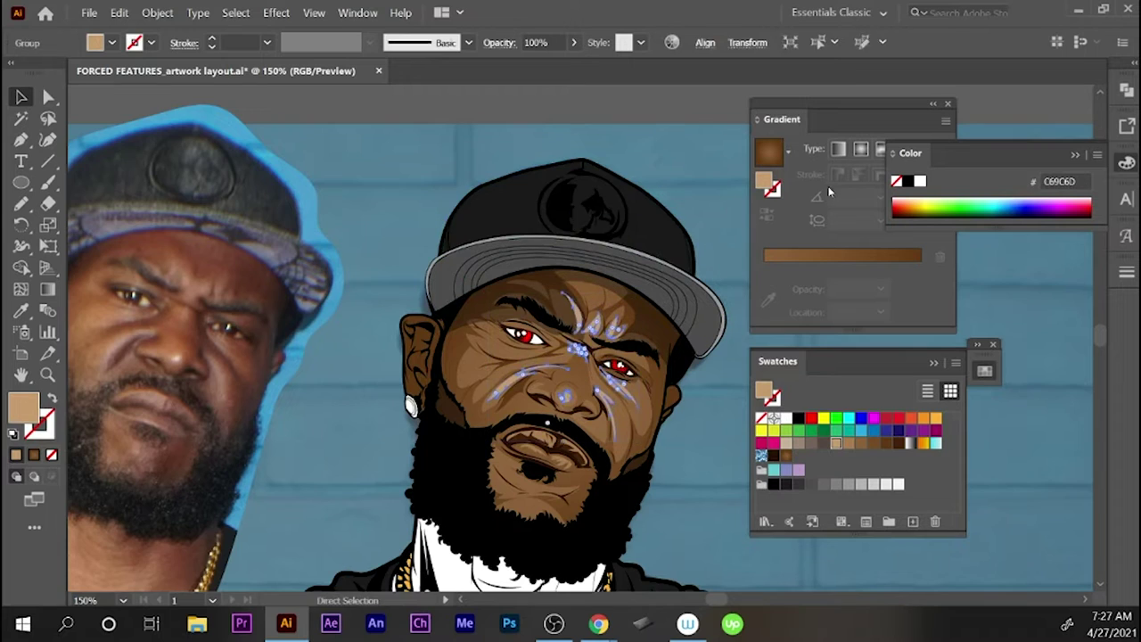
- Pencil tan highlight strokes near the left eye, chin and mustache, undoing misfires
scroll(596, 330, down, 3)
key(n)
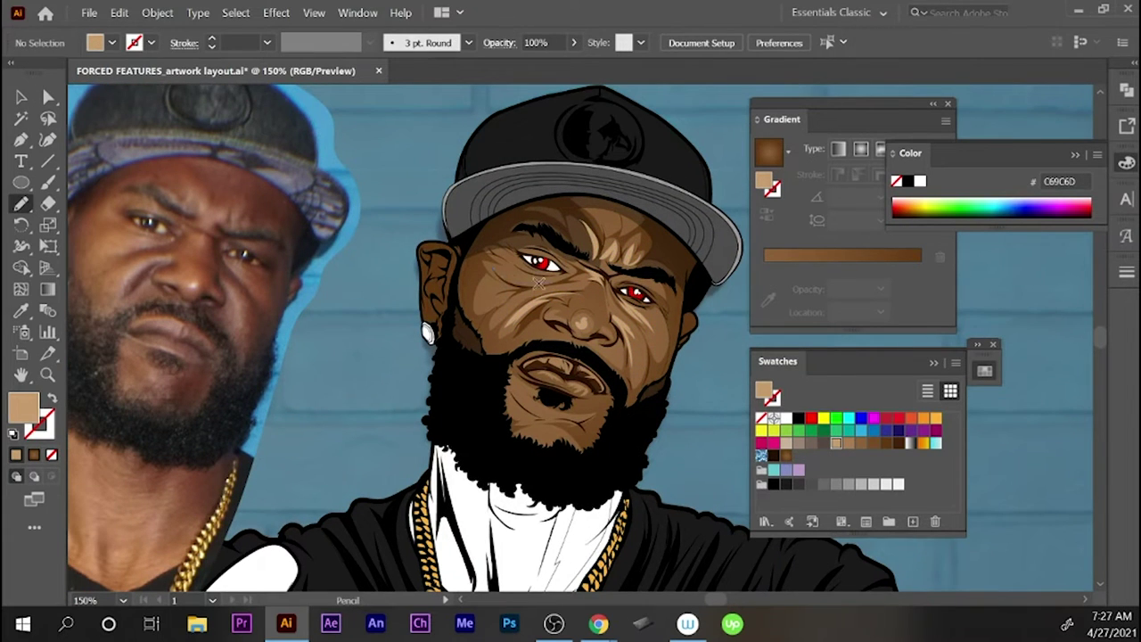
mouse_move(489, 260)
mouse_down()
mouse_move(560, 280)
mouse_move(535, 306)
mouse_up()
key(ctrl+shift+a)
key(ctrl+shift+a)
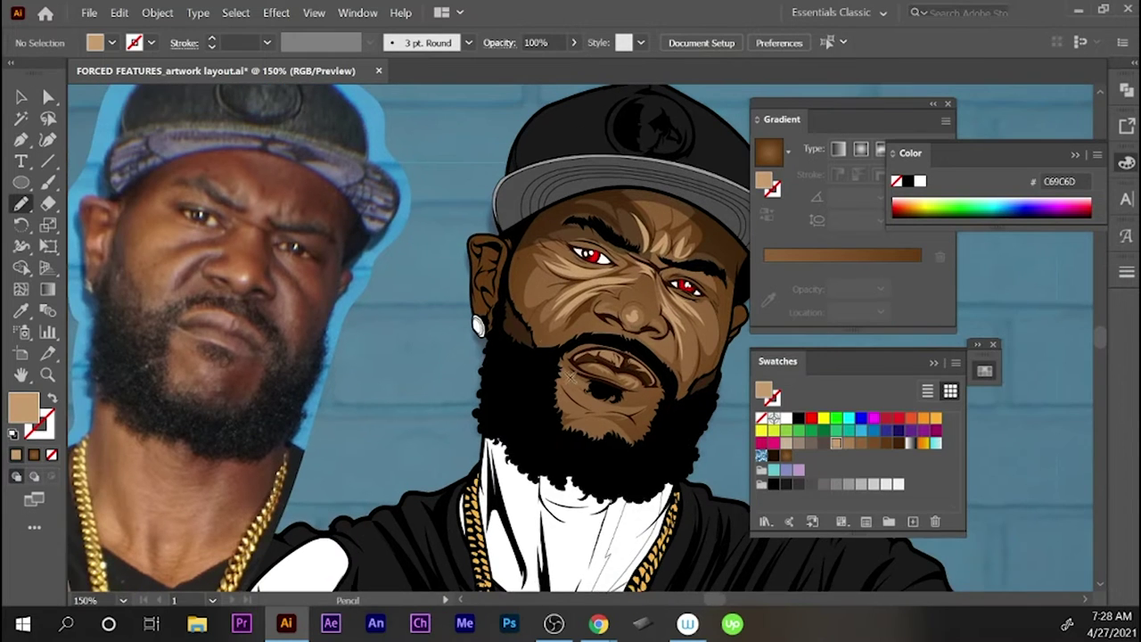
mouse_move(563, 371)
mouse_down()
mouse_move(579, 397)
mouse_move(643, 409)
mouse_up()
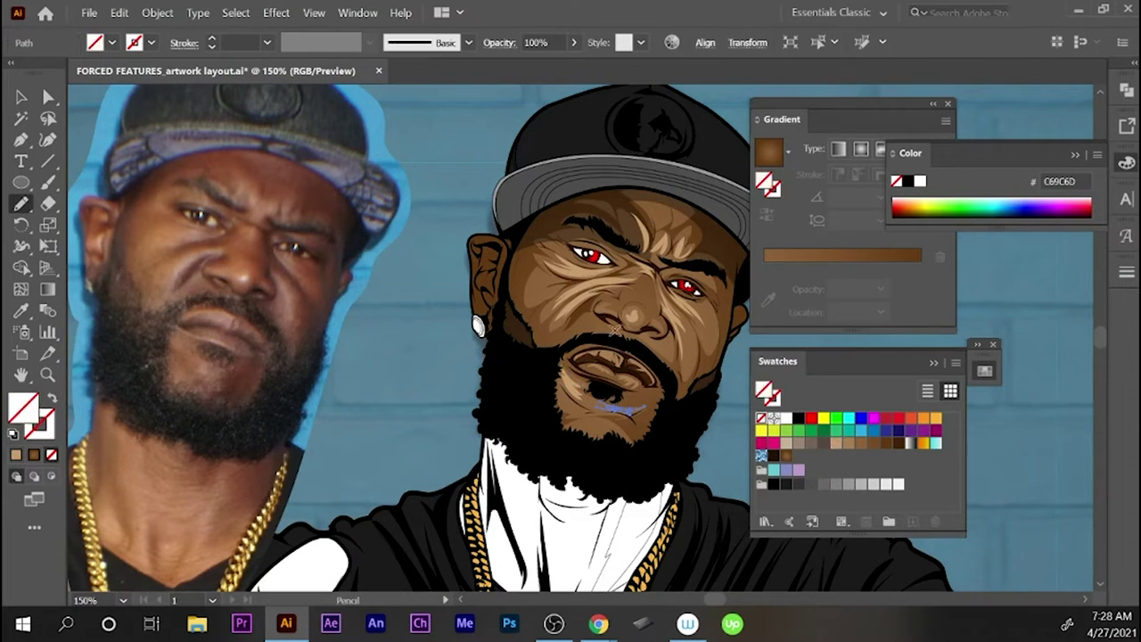
key(ctrl+z)
drag(562, 391, 580, 412)
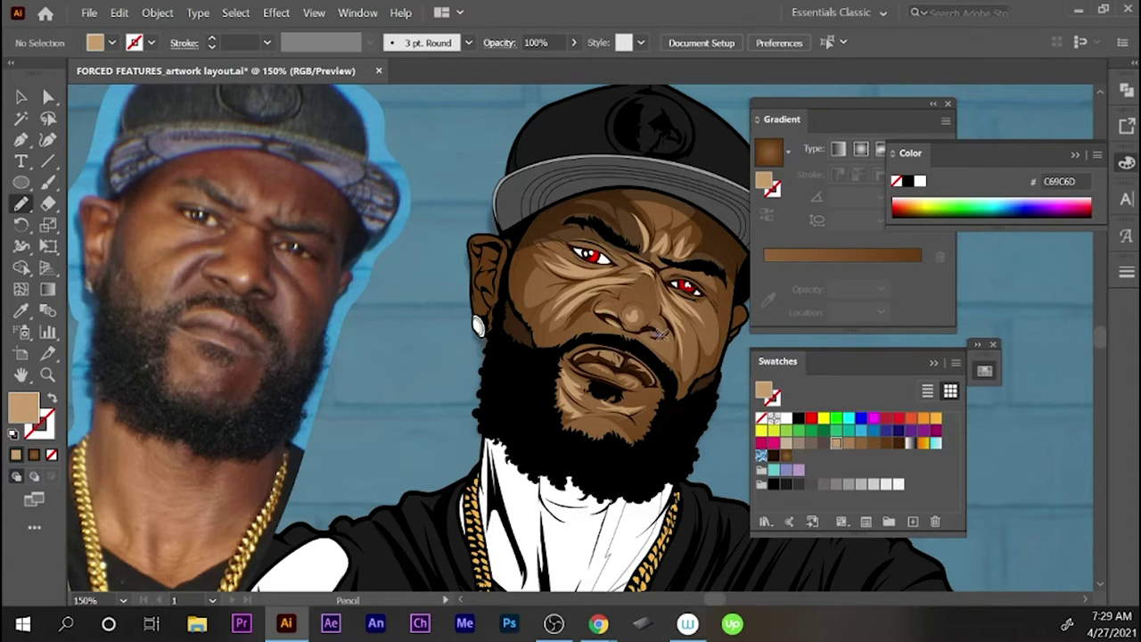
drag(652, 316, 661, 330)
key(ctrl+z)
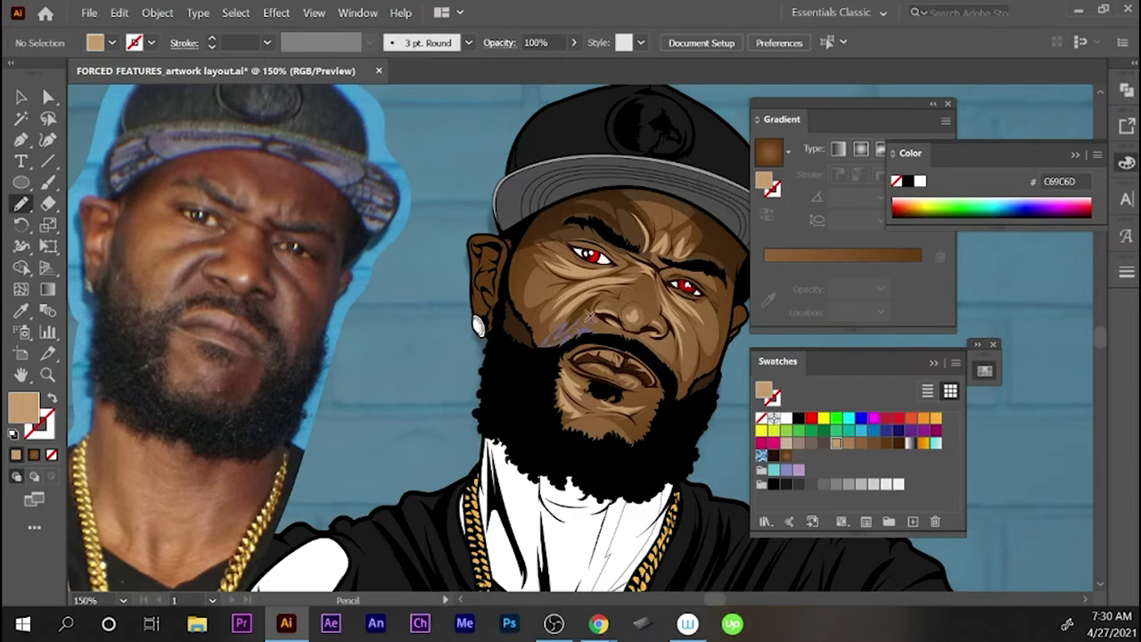
drag(588, 327, 596, 300)
- Select the eyebrow shape, isolate the face shading group, then exit isolation
key(v)
click(700, 271)
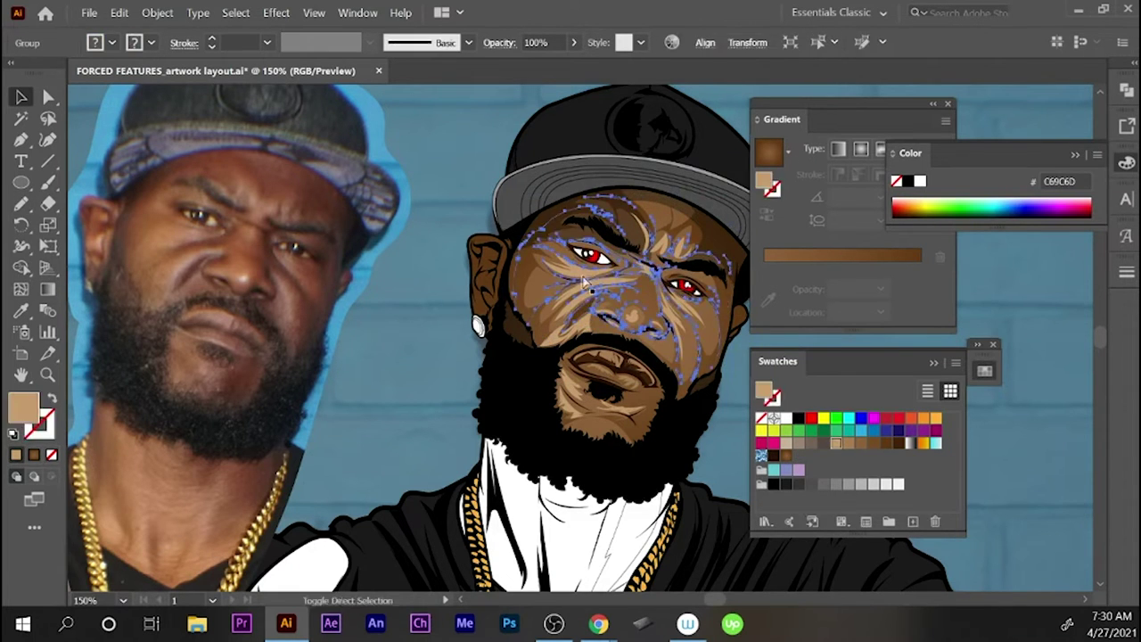
shift+click(700, 271)
scroll(625, 294, right, 2)
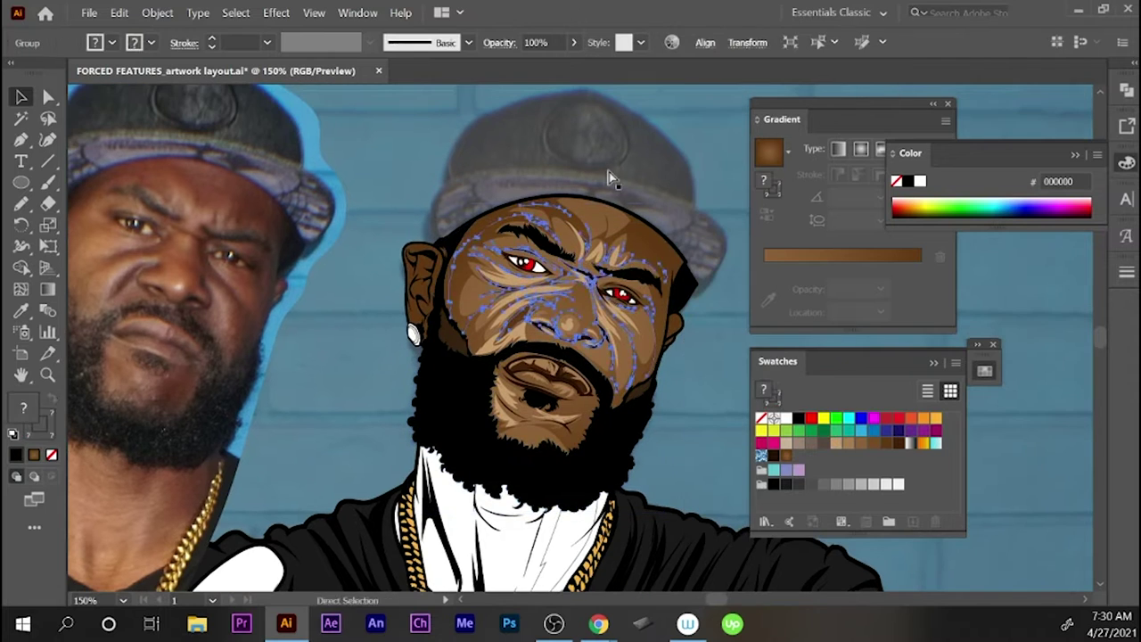
key(a)
click(609, 266)
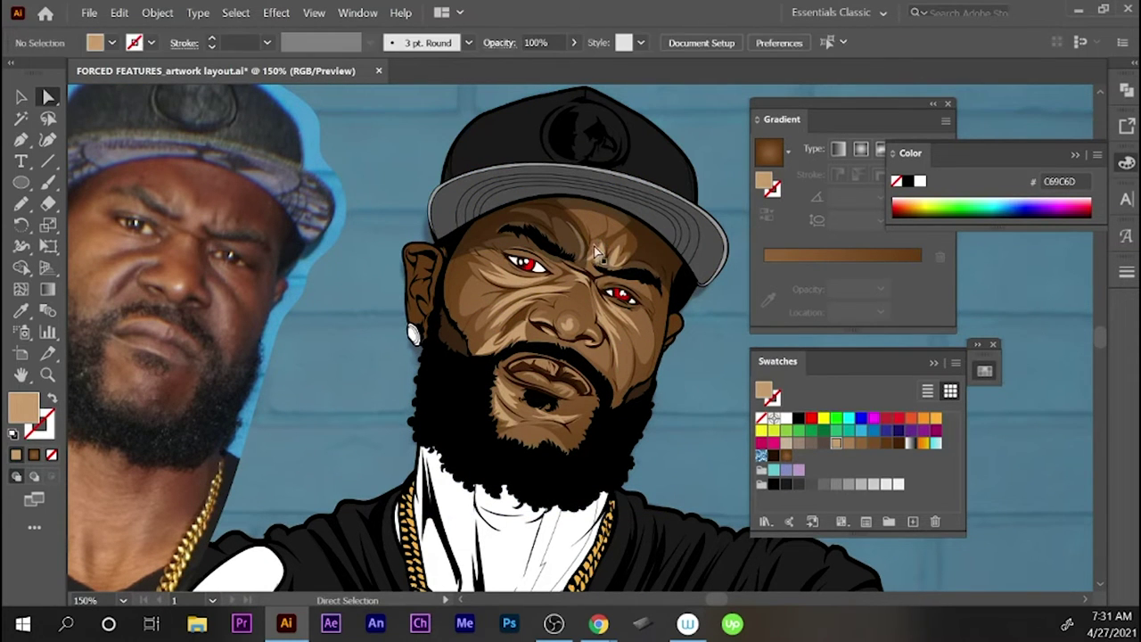
- Pick dark brown 231005 fill and select, then deselect, the strand shapes on the cap
key(n)
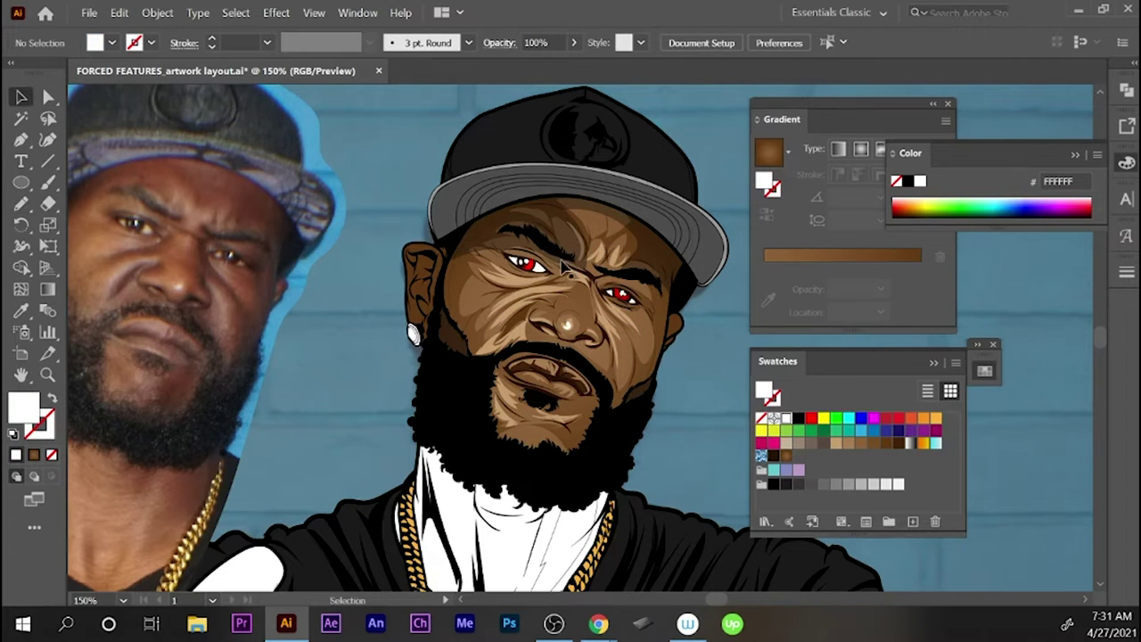
click(629, 323)
key(a)
click(654, 362)
key(v)
drag(664, 85, 717, 156)
key(ctrl+shift+a)
key(n)
- Restore a tan fill and pencil tan shapes on the left and right of the beard
key(shift+x)
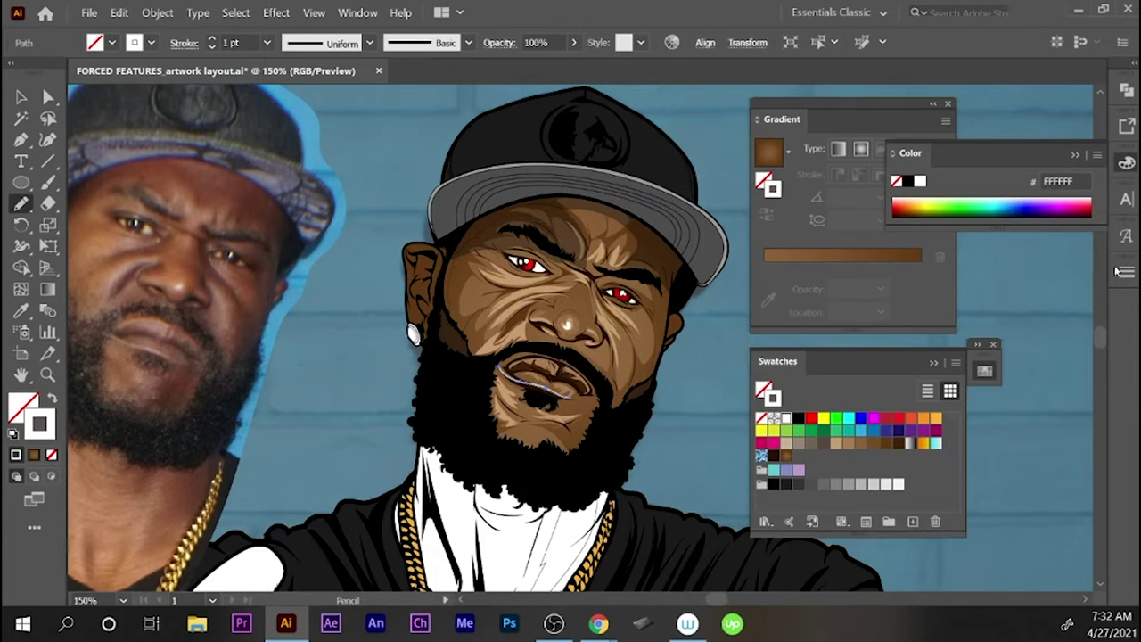
key(ctrl+F10)
key(shift+x)
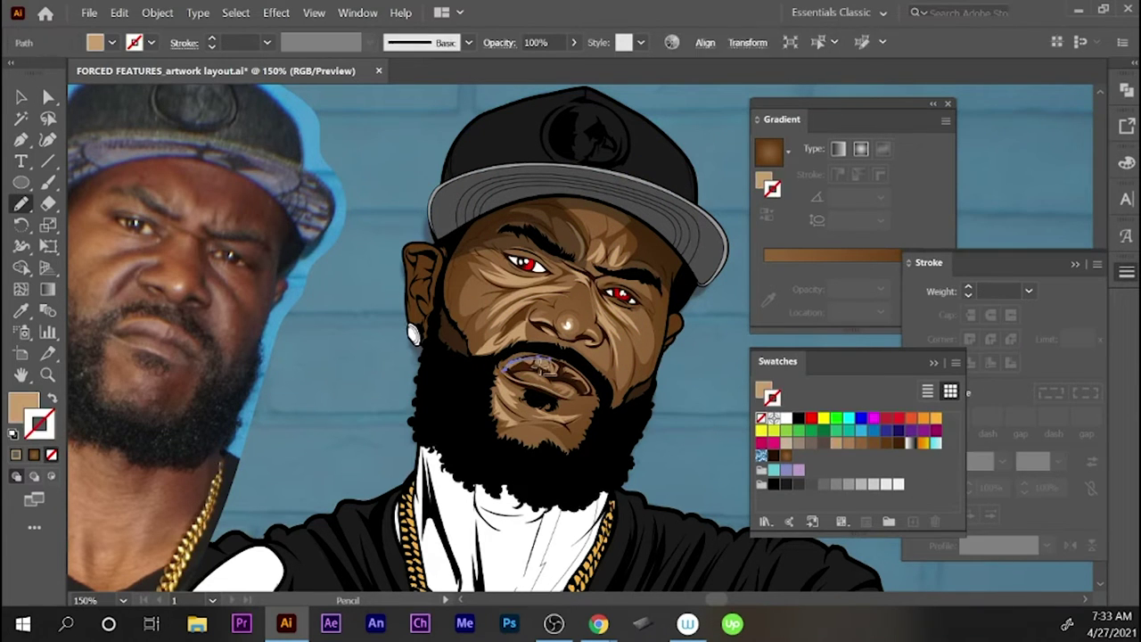
drag(431, 405, 504, 411)
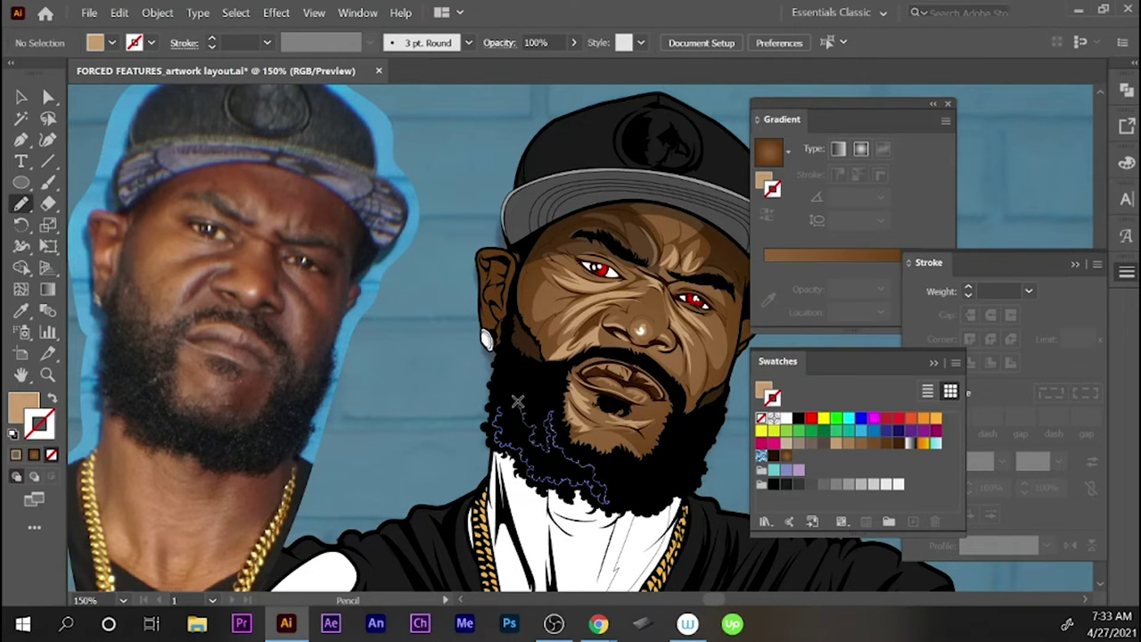
drag(501, 406, 499, 406)
key(ctrl+F10)
key(F6)
key(a)
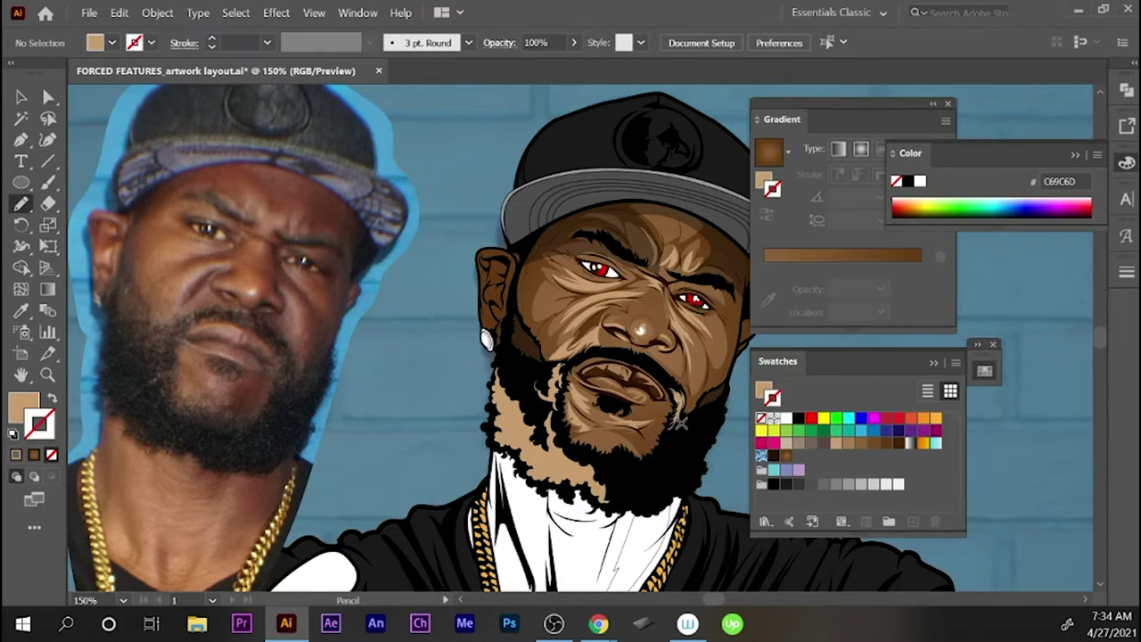
drag(686, 429, 688, 426)
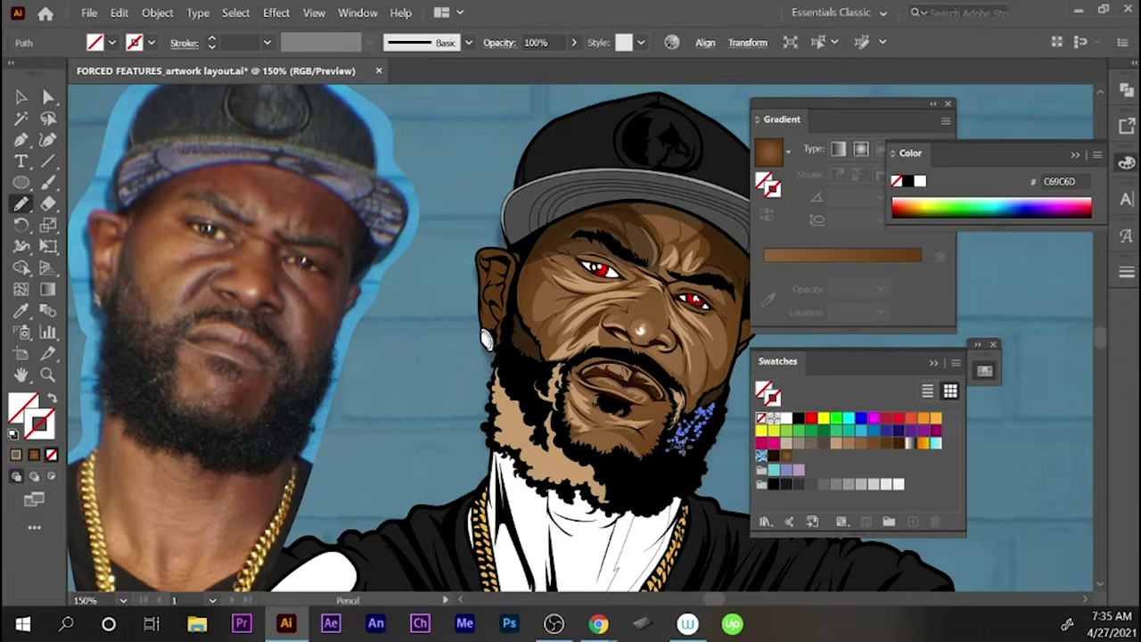
key(ctrl+shift+a)
- Return to 150% zoom and draw tan A67C52 shading strokes near the ear
drag(639, 333, 537, 283)
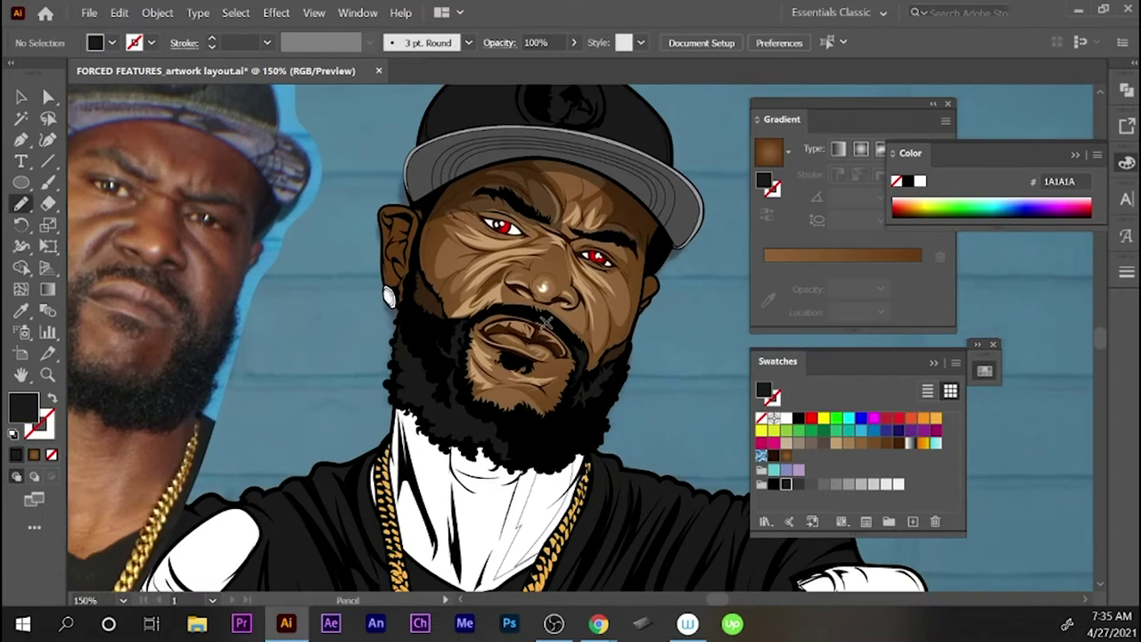
alt+click(586, 378)
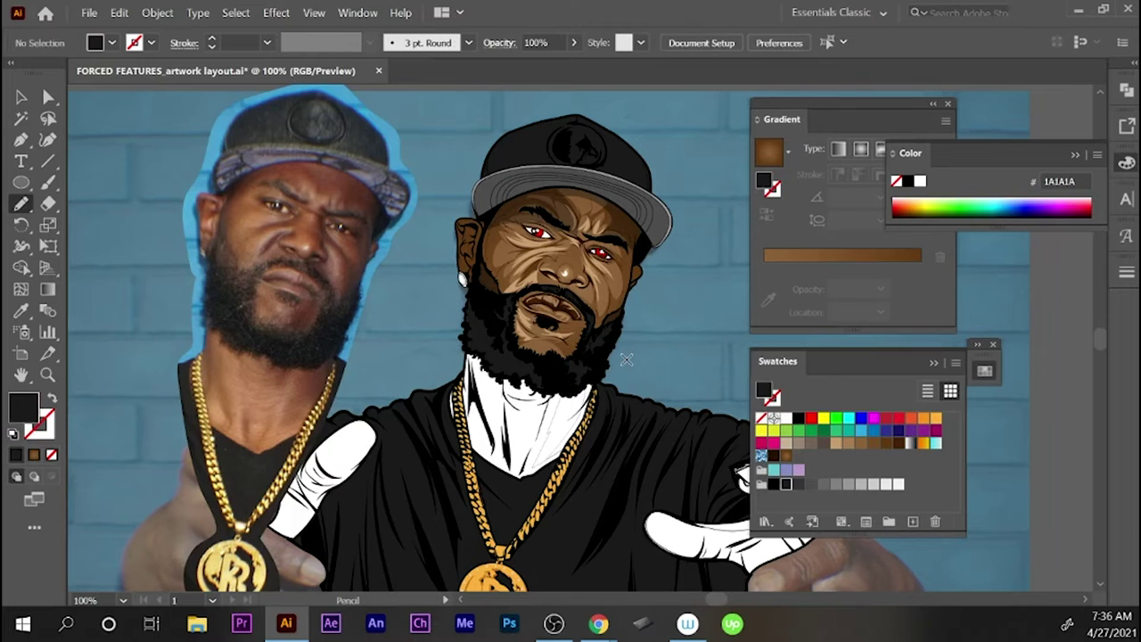
key(z)
click(567, 395)
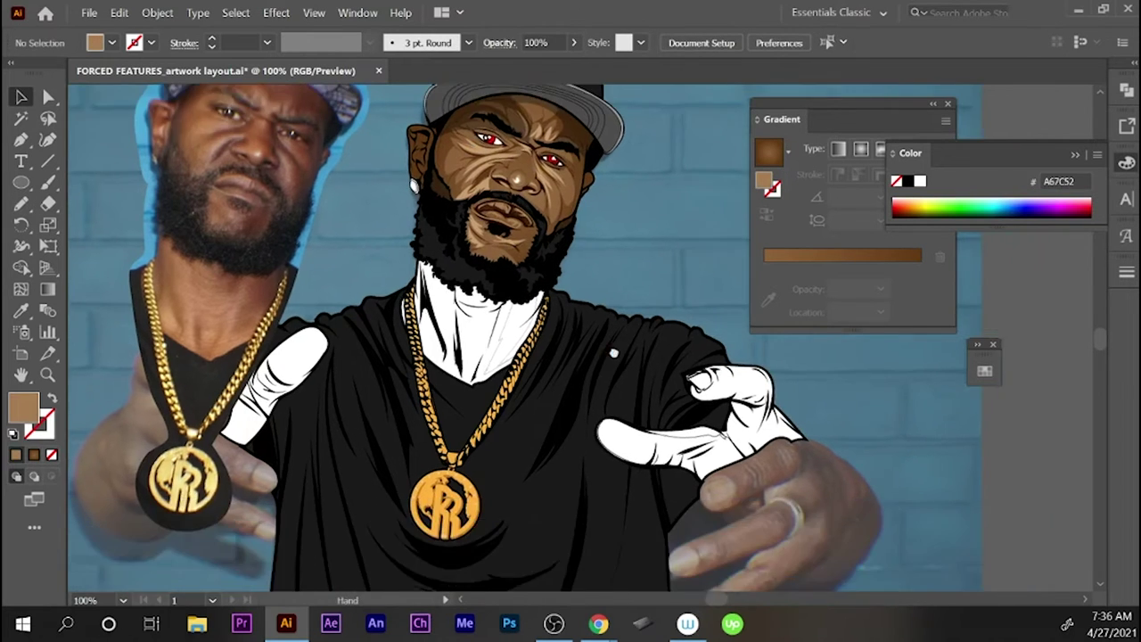
drag(505, 317, 505, 279)
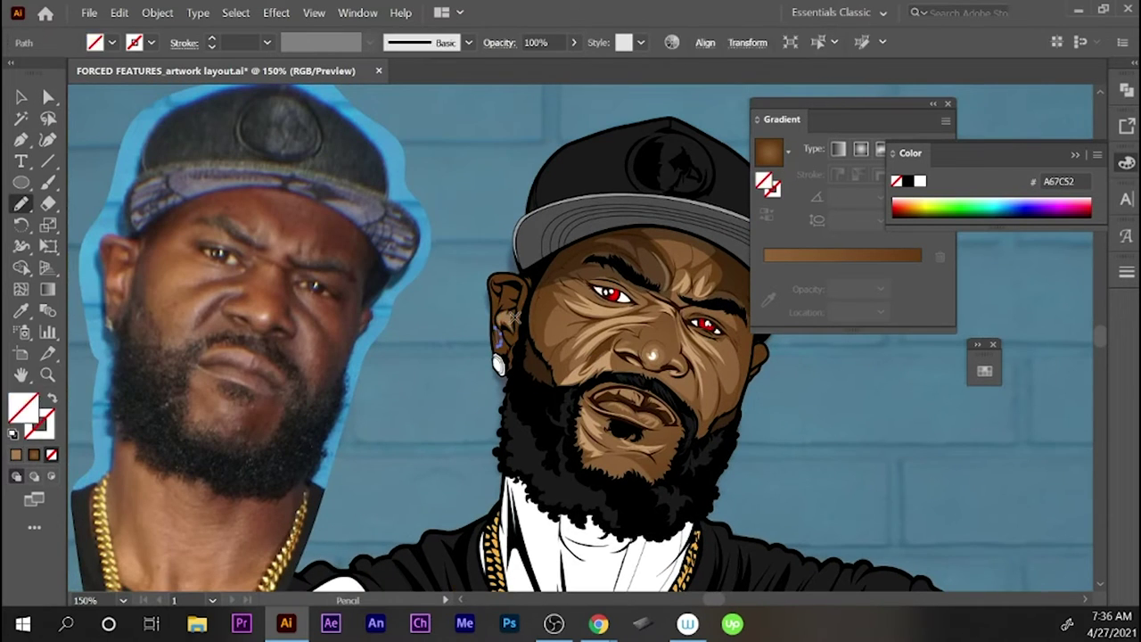
key(ctrl+shift+a)
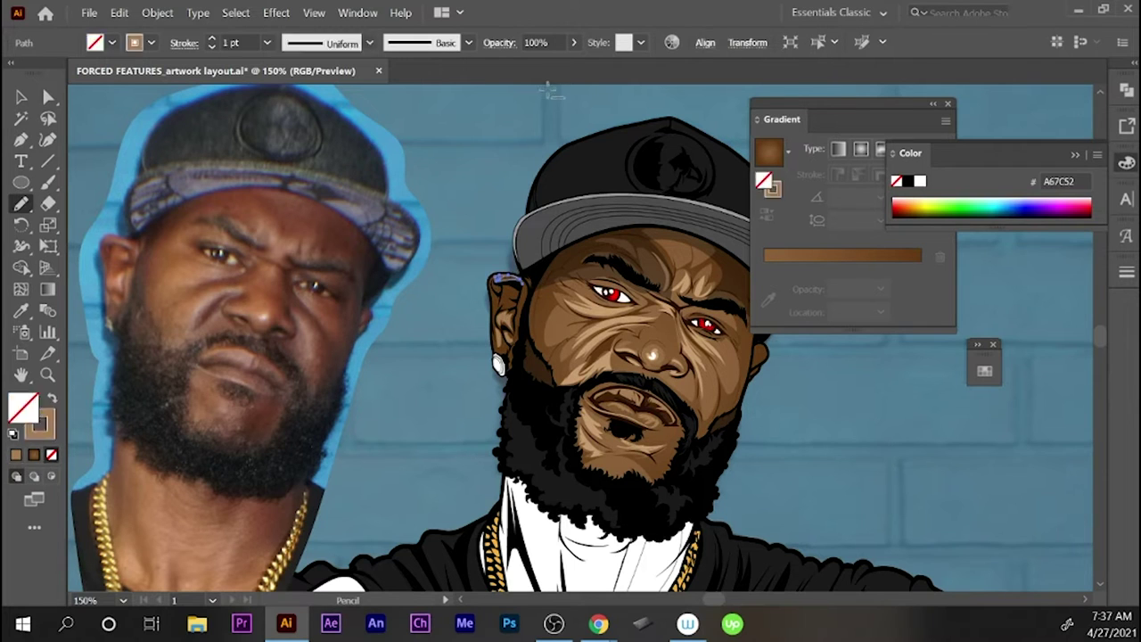
key(ctrl+shift+F9)
drag(499, 299, 519, 300)
key(ctrl+shift+a)
key(F6)
drag(519, 259, 519, 317)
key(ctrl+shift+a)
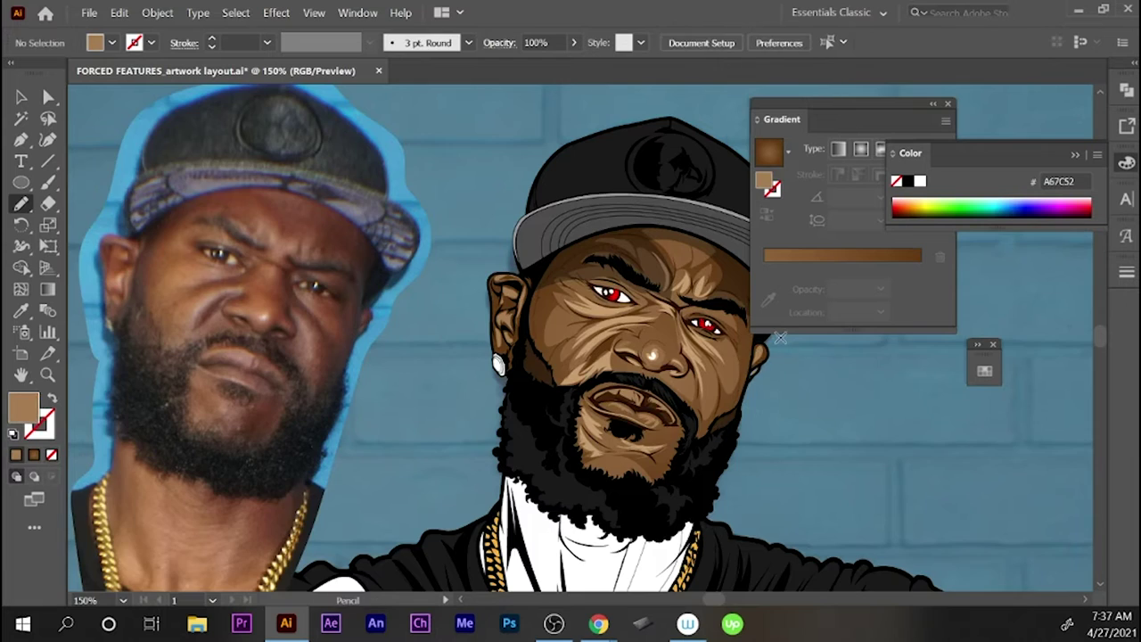
- Draw a tan shading shape on the right side of the chin
drag(780, 337, 789, 279)
drag(686, 356, 687, 355)
key(ctrl+shift+a)
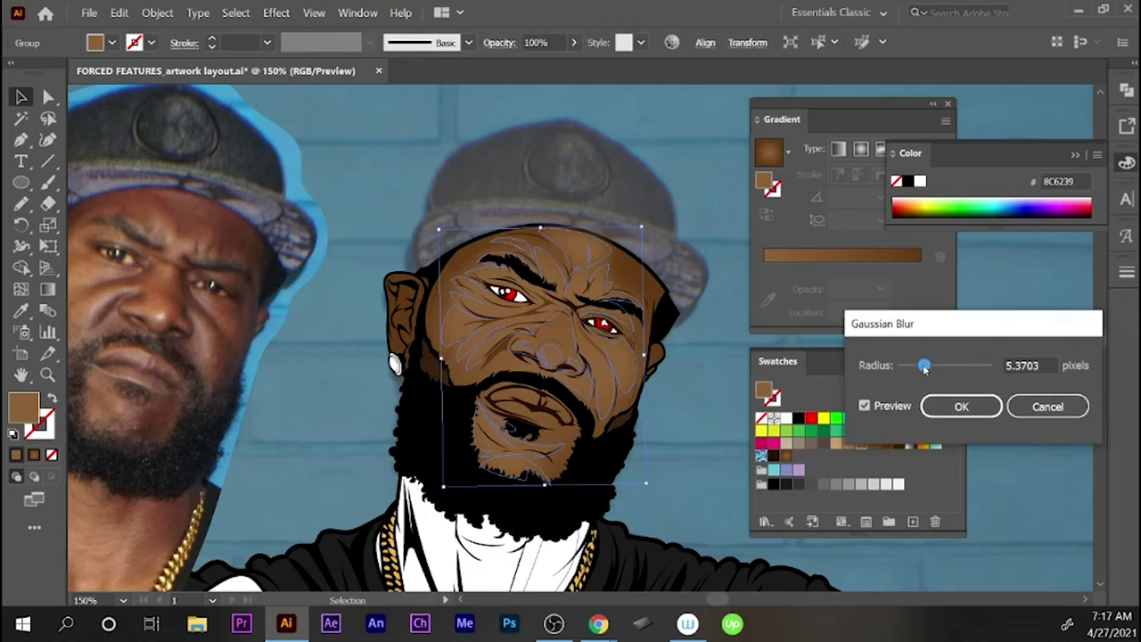
- Apply a blur to the purple face lines and group them
click(958, 406)
key(ctrl+shift+a)
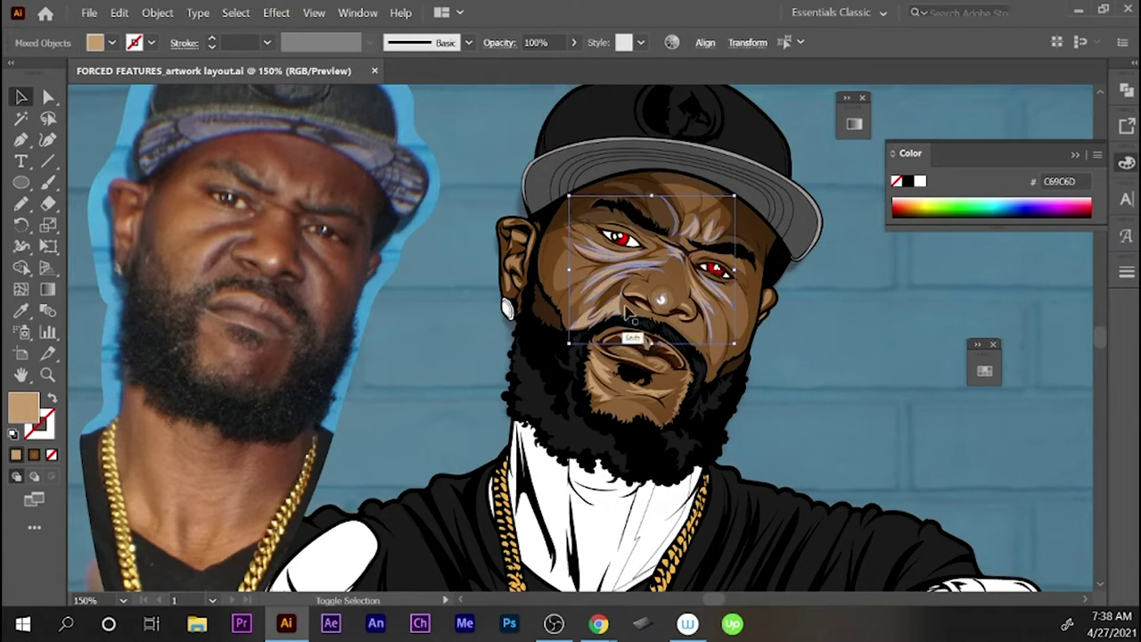
key(ctrl+g)
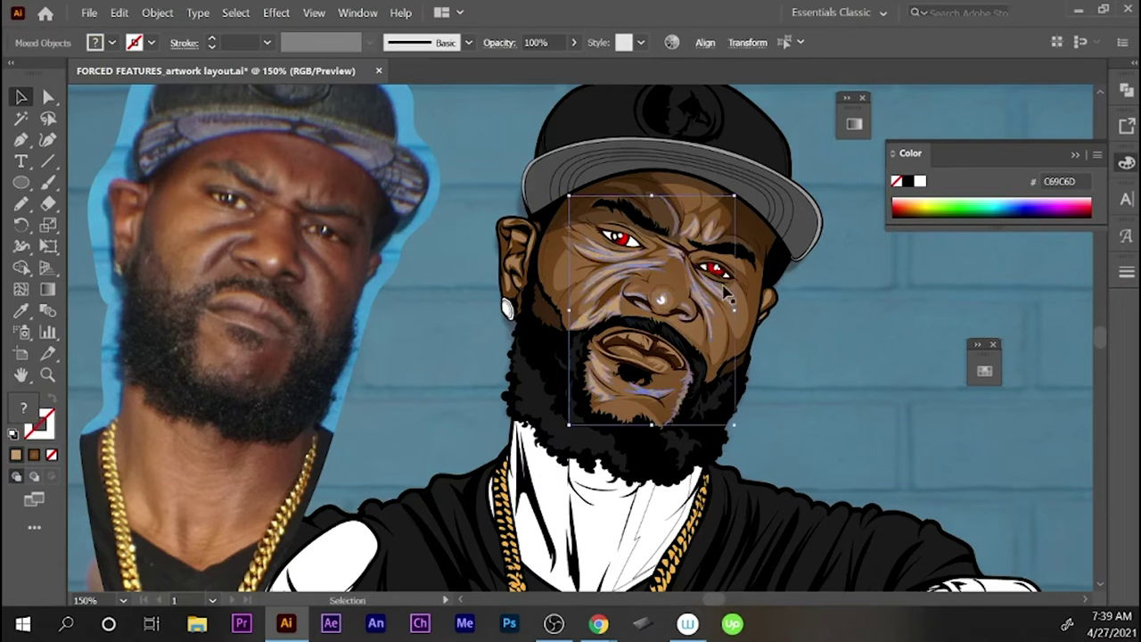
key(ctrl+shift+a)
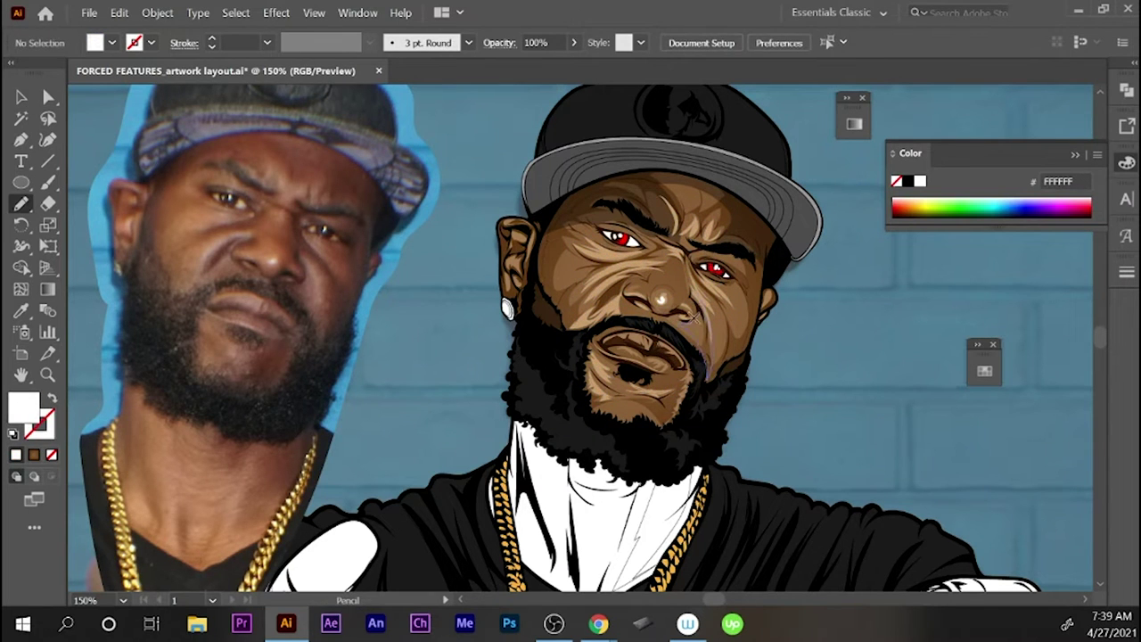
- Try white stroke lines on the cheek and beside the mouth, then undo them
key(shift+x)
drag(692, 316, 709, 379)
mouse_move(664, 268)
mouse_down()
mouse_move(581, 313)
mouse_move(664, 343)
mouse_up()
key(a)
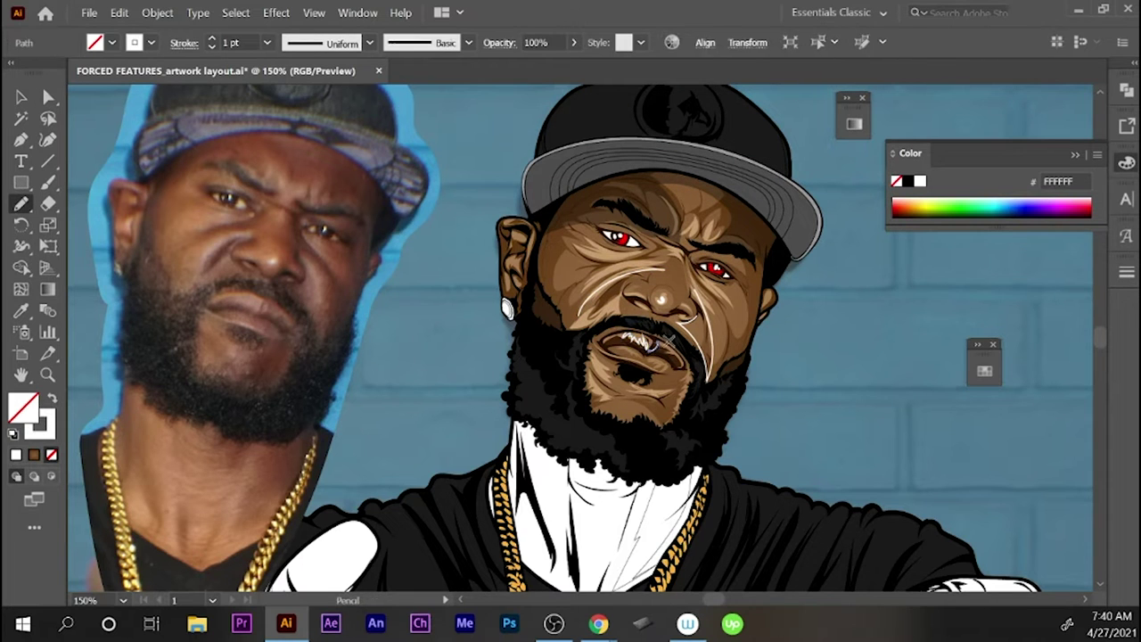
key(ctrl+z)
key(ctrl+z)
key(ctrl+z)
key(ctrl+F10)
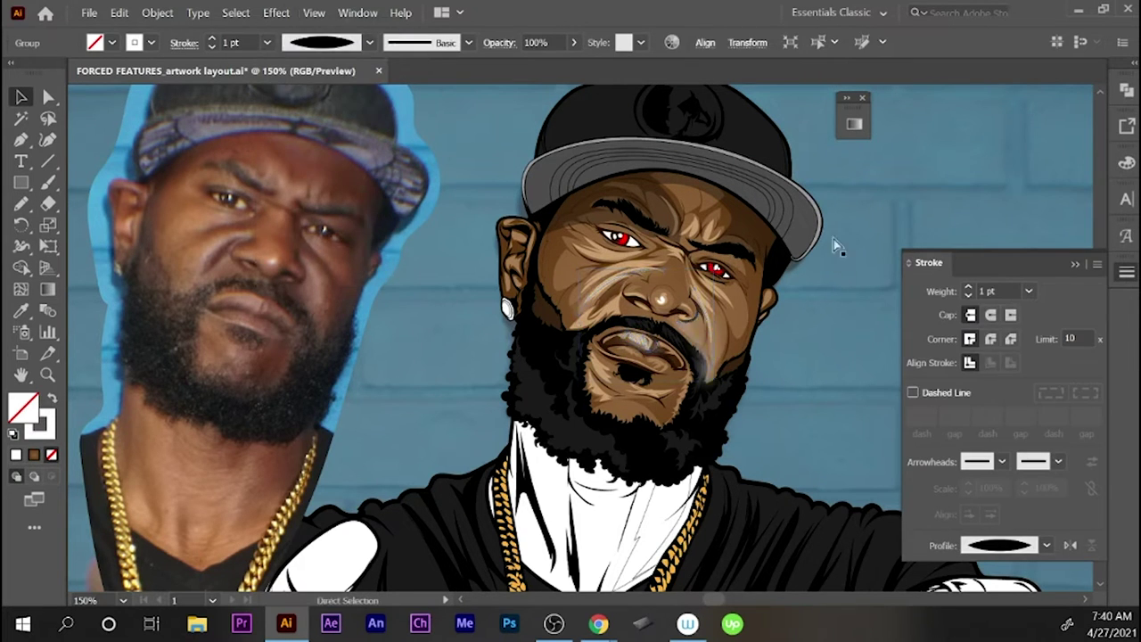
- Apply a 2.49 px Gaussian Blur to the face highlight group
click(644, 344)
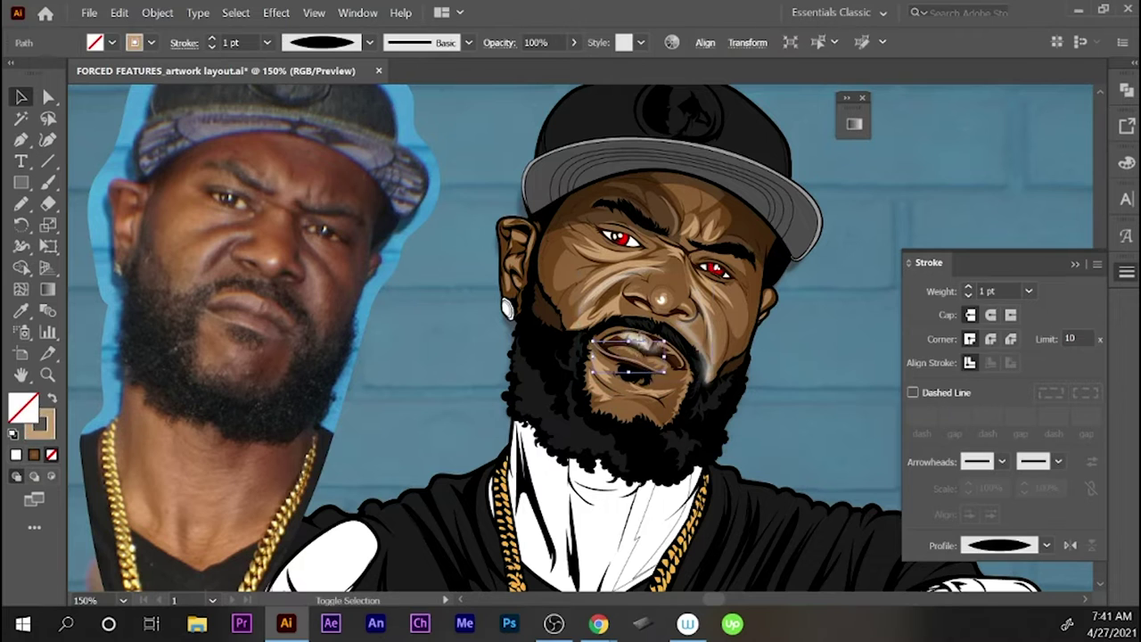
click(656, 352)
key(alt+shift+ctrl+e)
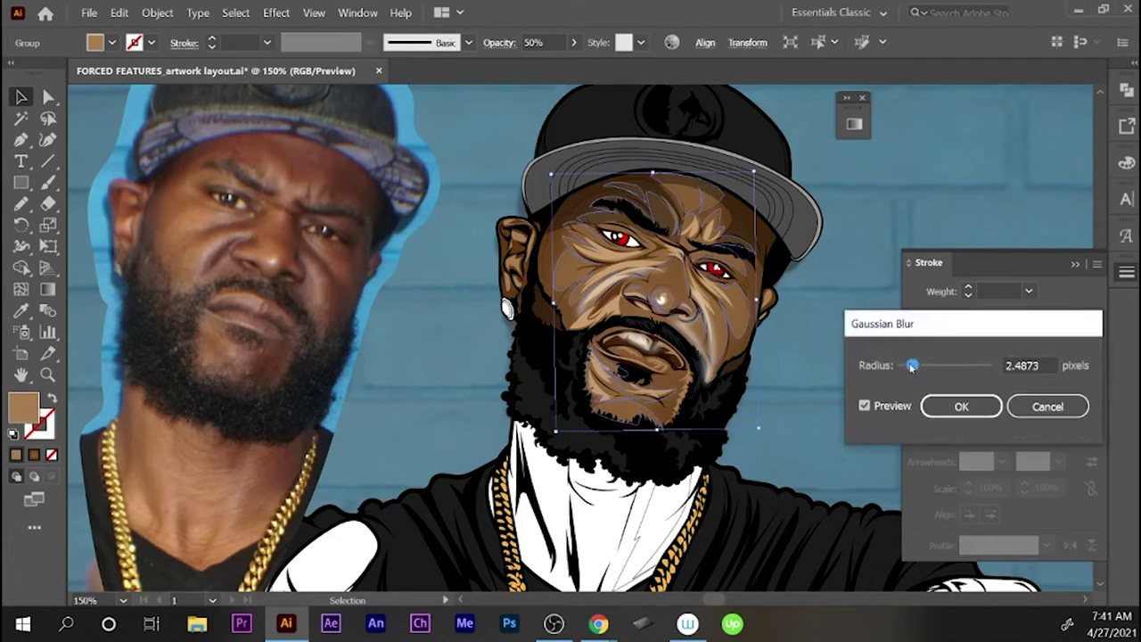
click(961, 406)
key(ctrl+shift+a)
key(ctrl+minus)
click(595, 337)
key(ctrl+plus)
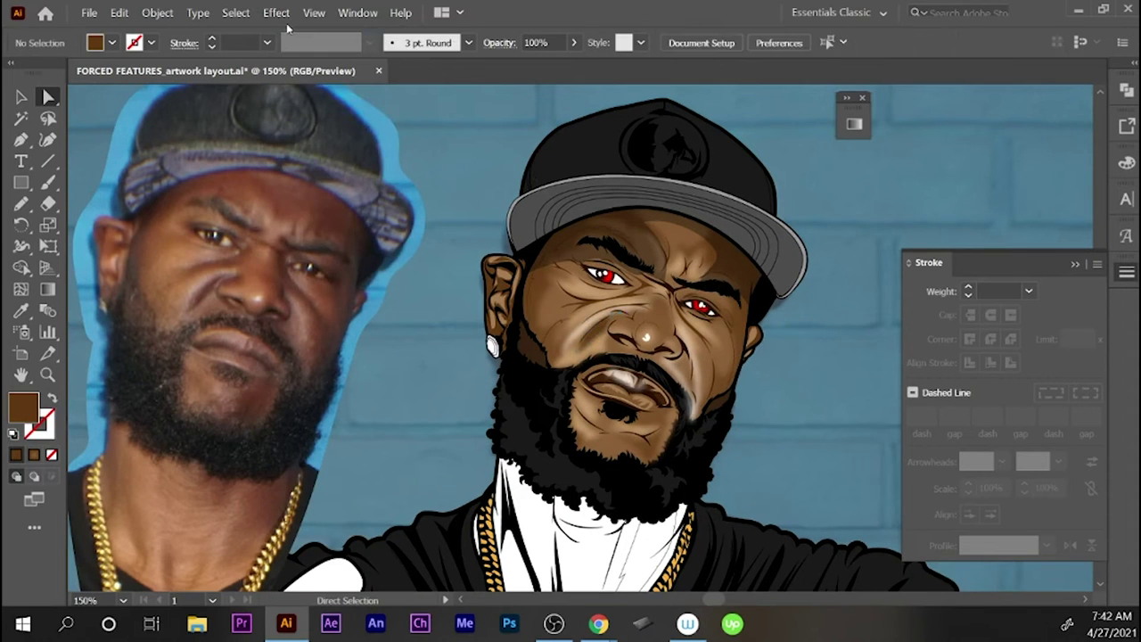
- Inspect the cap outline, a cheek wrinkle path and a small path beside the mouth
click(764, 223)
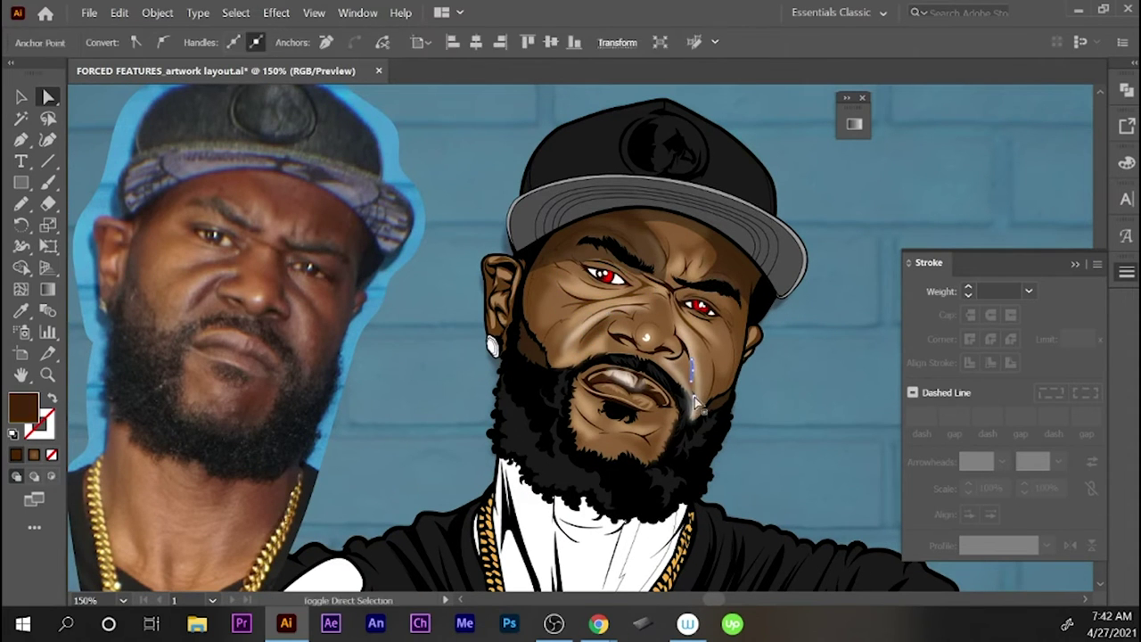
click(771, 330)
click(638, 302)
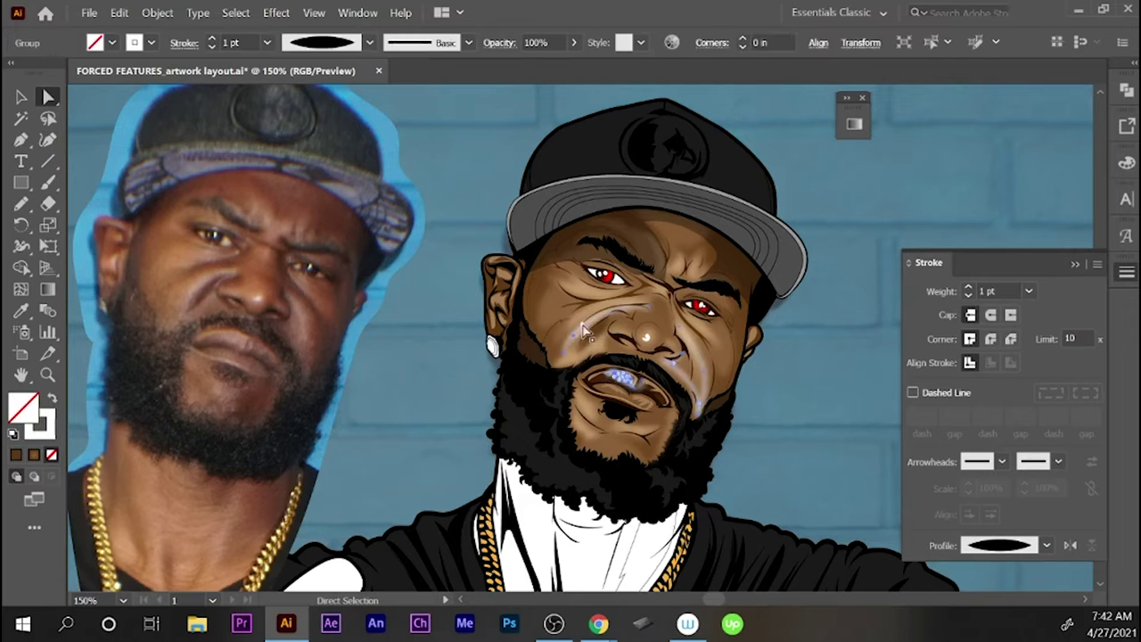
key(ctrl+shift+a)
key(n)
key(ctrl+minus)
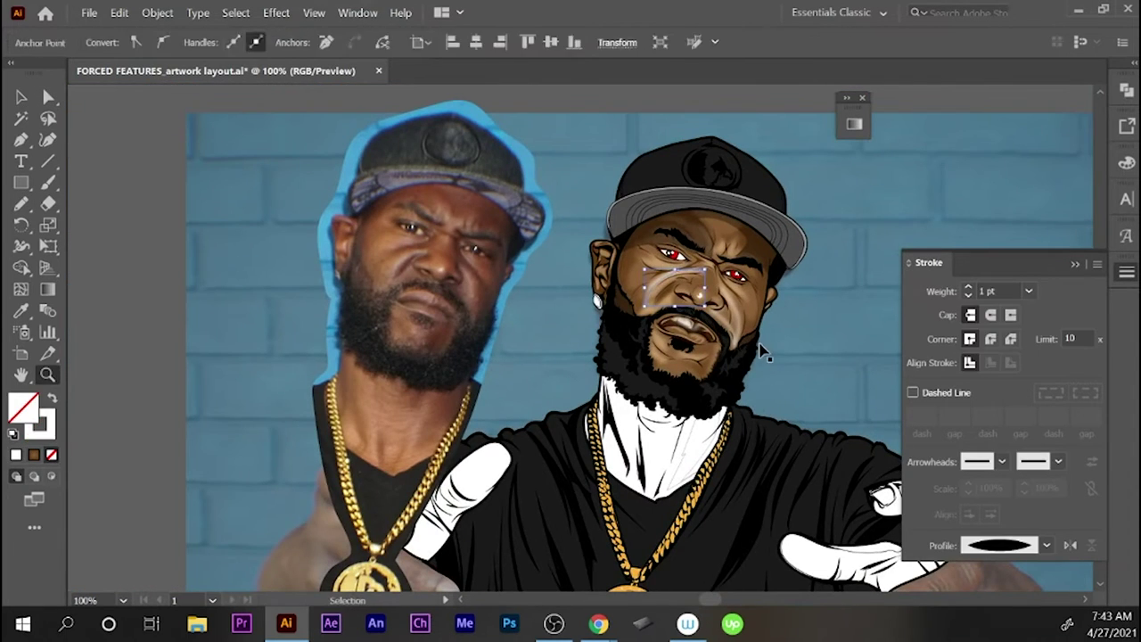
key(a)
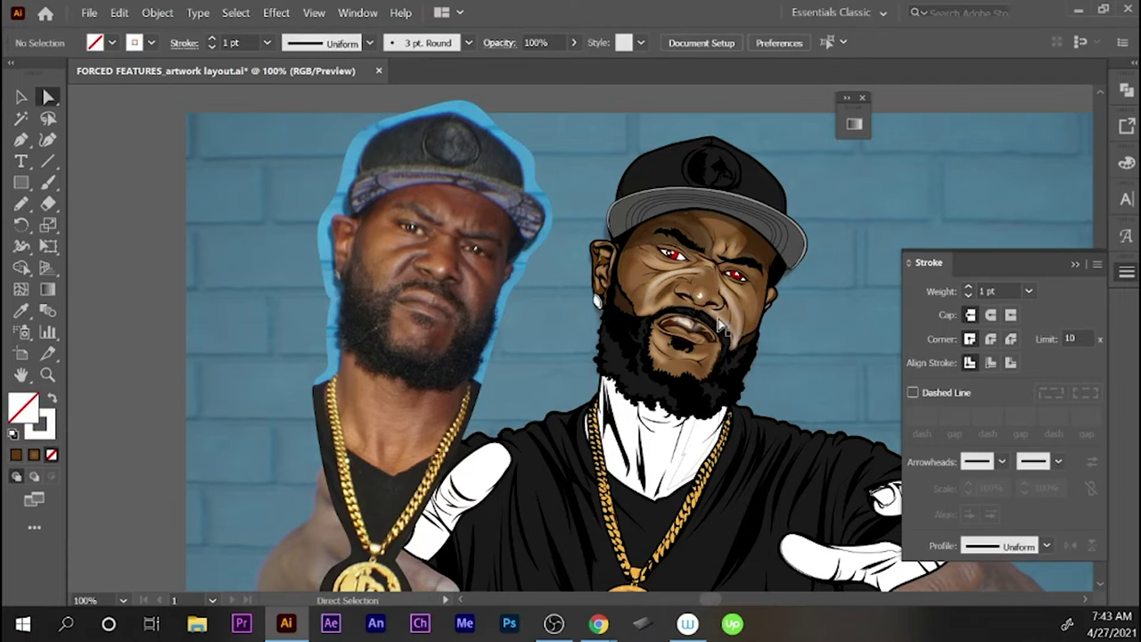
click(737, 332)
key(ctrl+shift+a)
key(n)
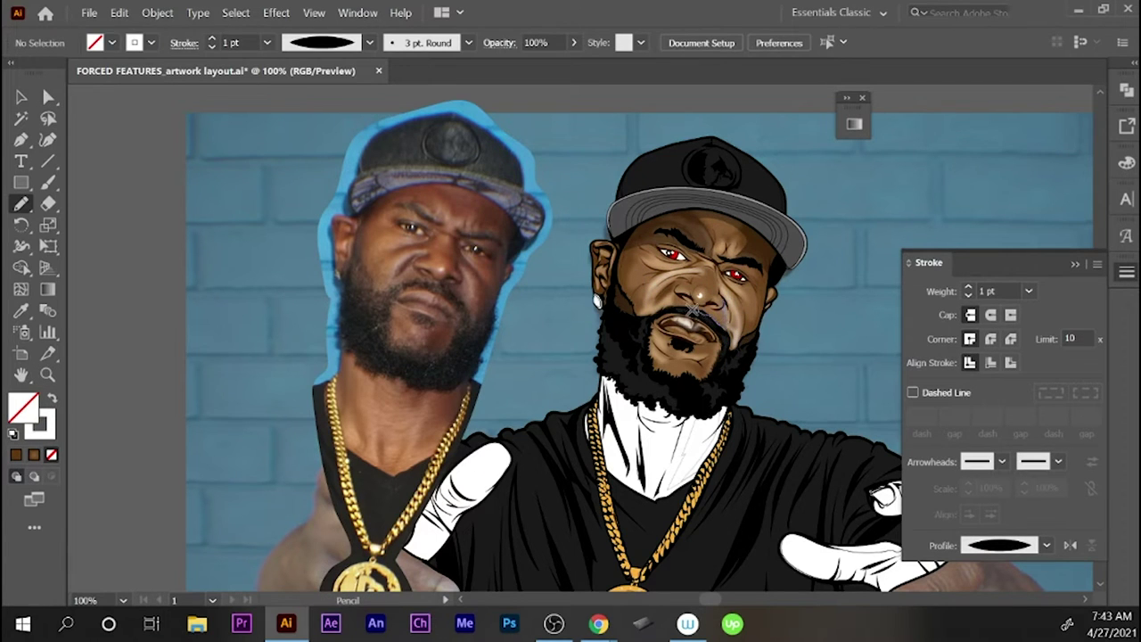
- Set fine 0.5 pt black lines at 50% opacity and adjust the ear path
key(v)
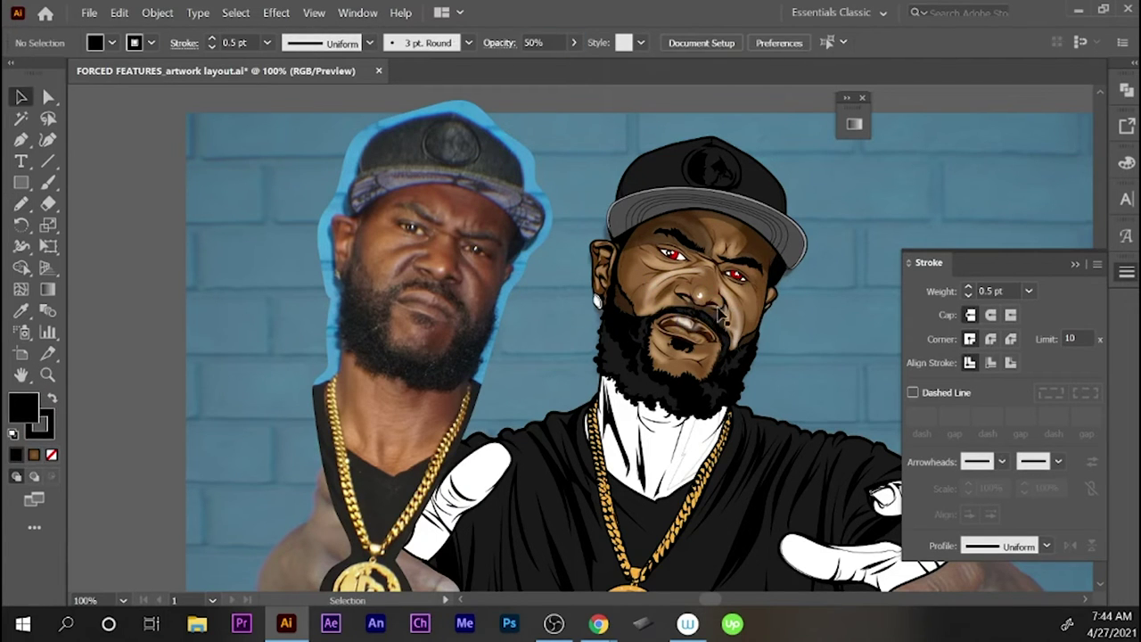
key(i)
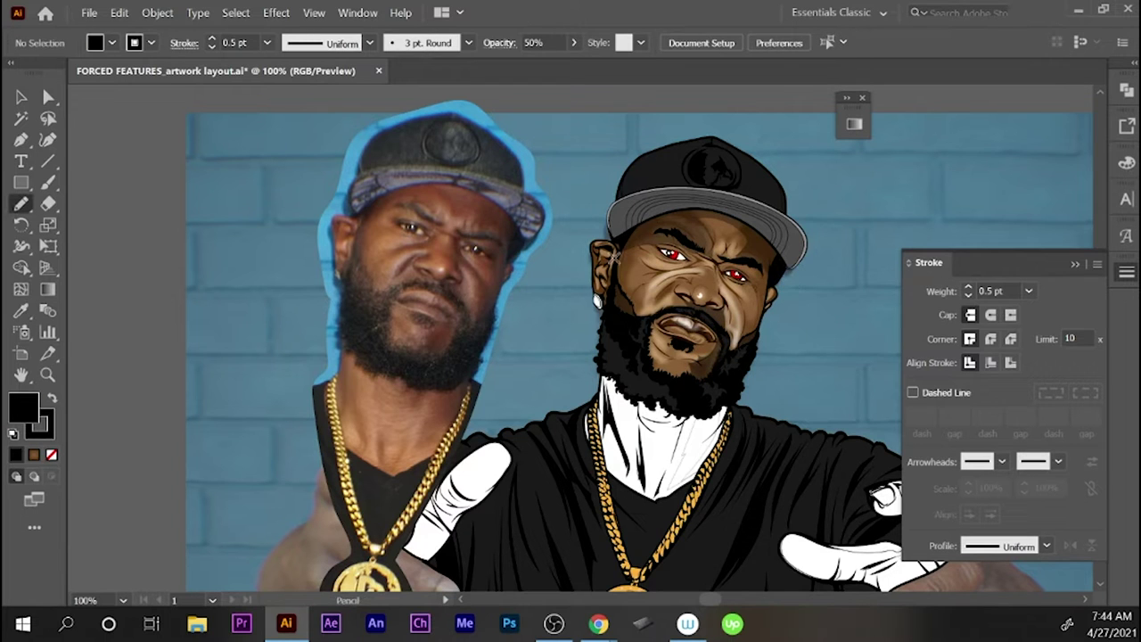
ctrl+click(615, 256)
key(a)
click(615, 301)
key(ctrl+shift+a)
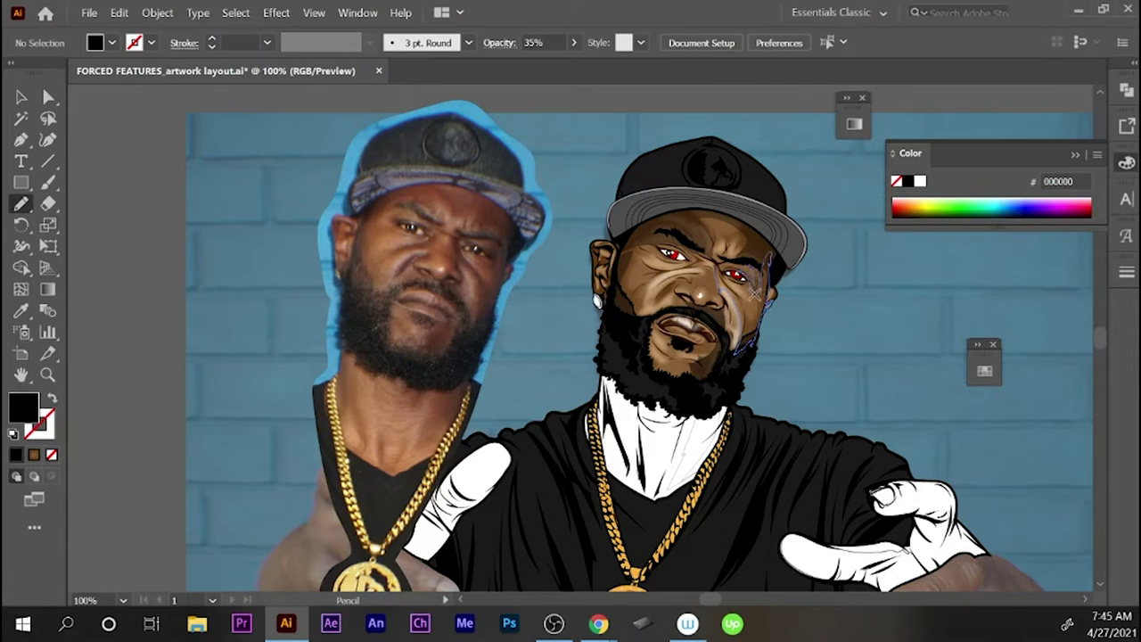
- Adjust anchors on the face contour path and the mouth group
key(a)
click(756, 284)
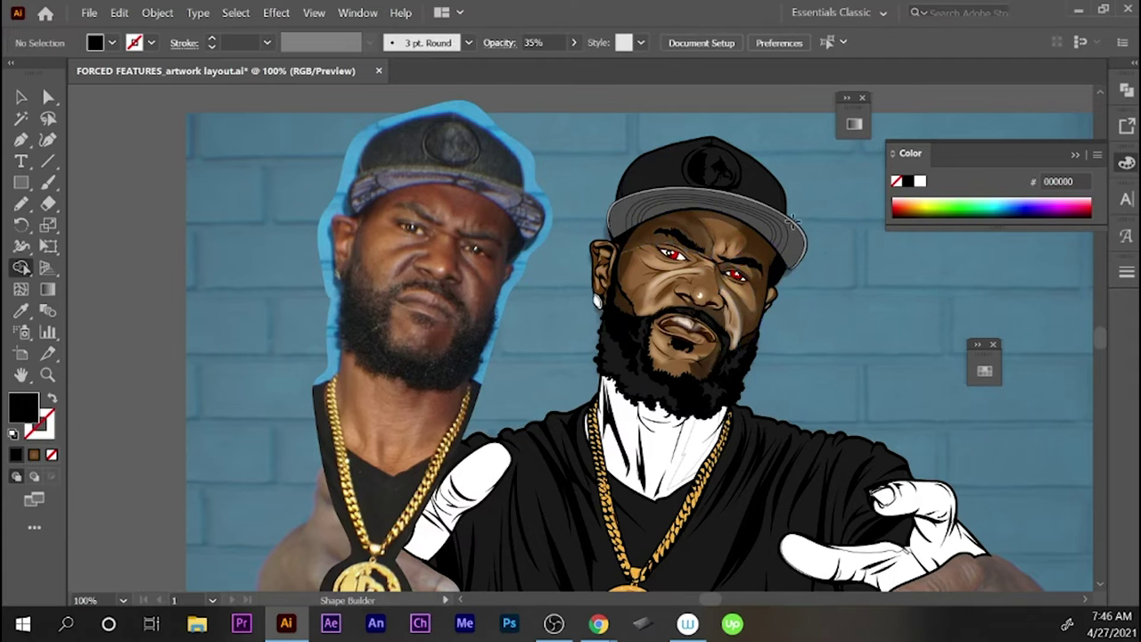
click(758, 318)
click(682, 339)
key(v)
scroll(784, 321, up, 2)
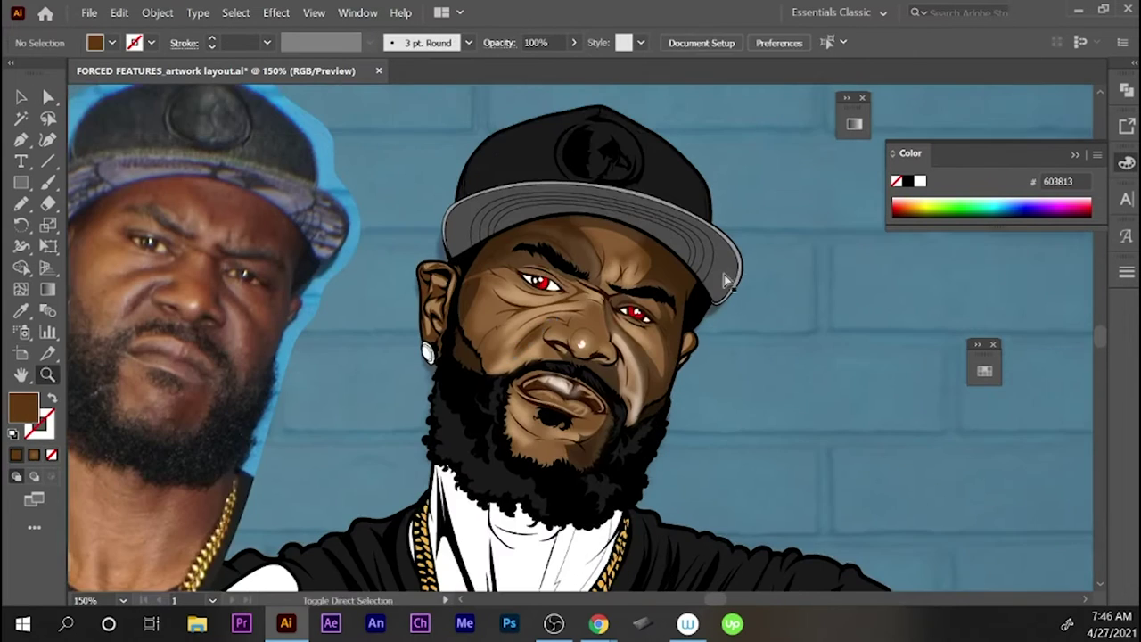
key(ctrl+shift+a)
key(a)
- Toggle the swatches panel and zoom in to centre the cartoon face
click(984, 371)
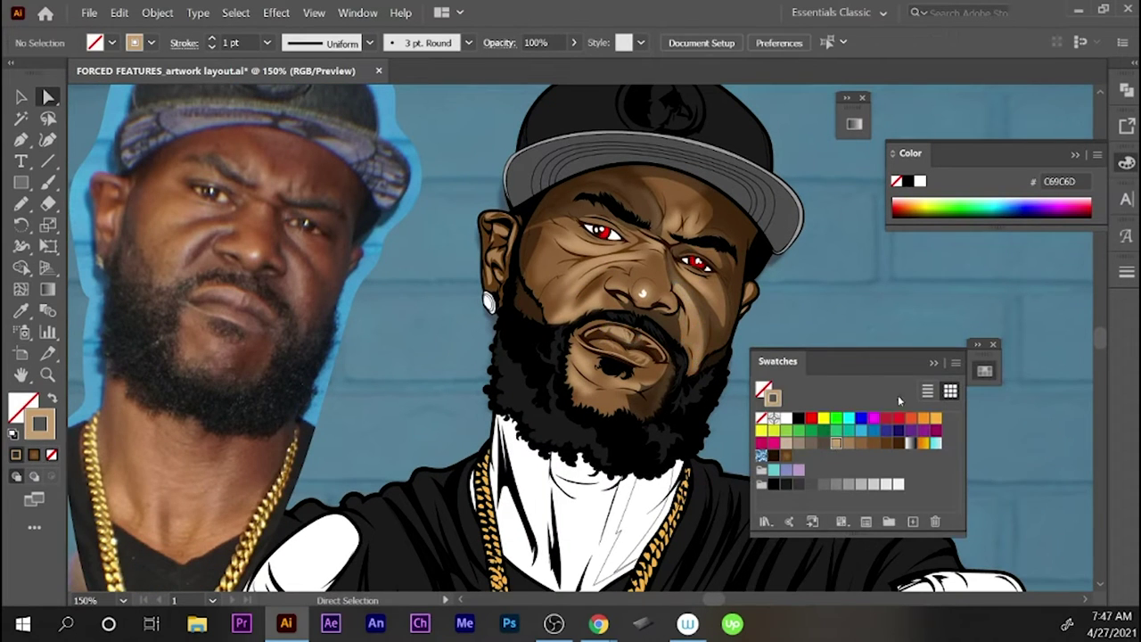
click(1127, 271)
click(1127, 271)
key(z)
alt+click(864, 379)
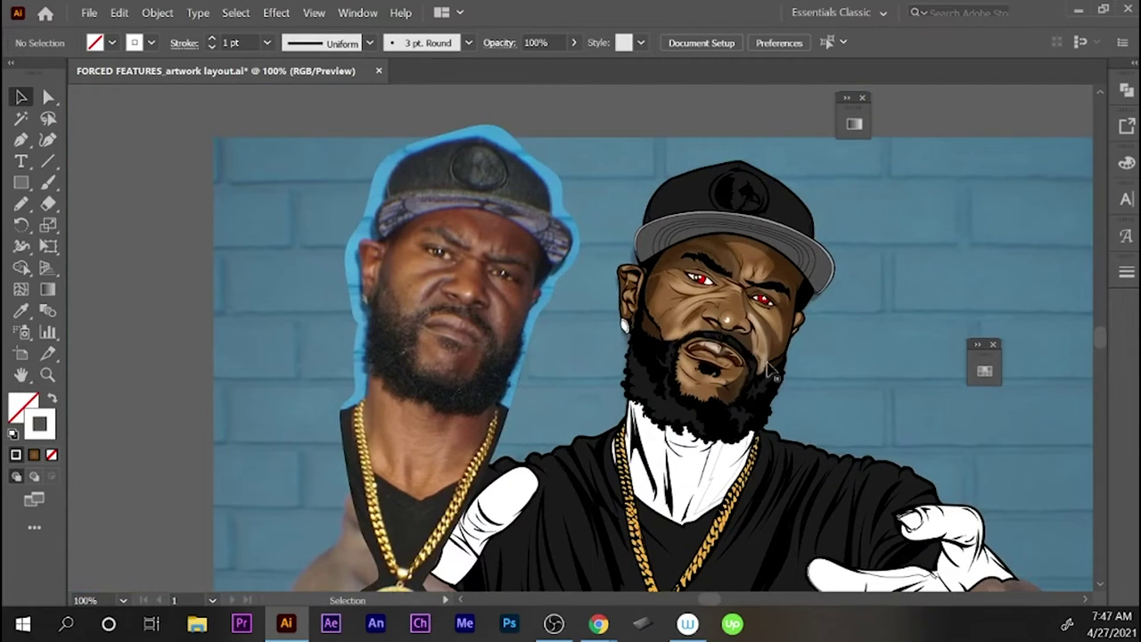
click(814, 252)
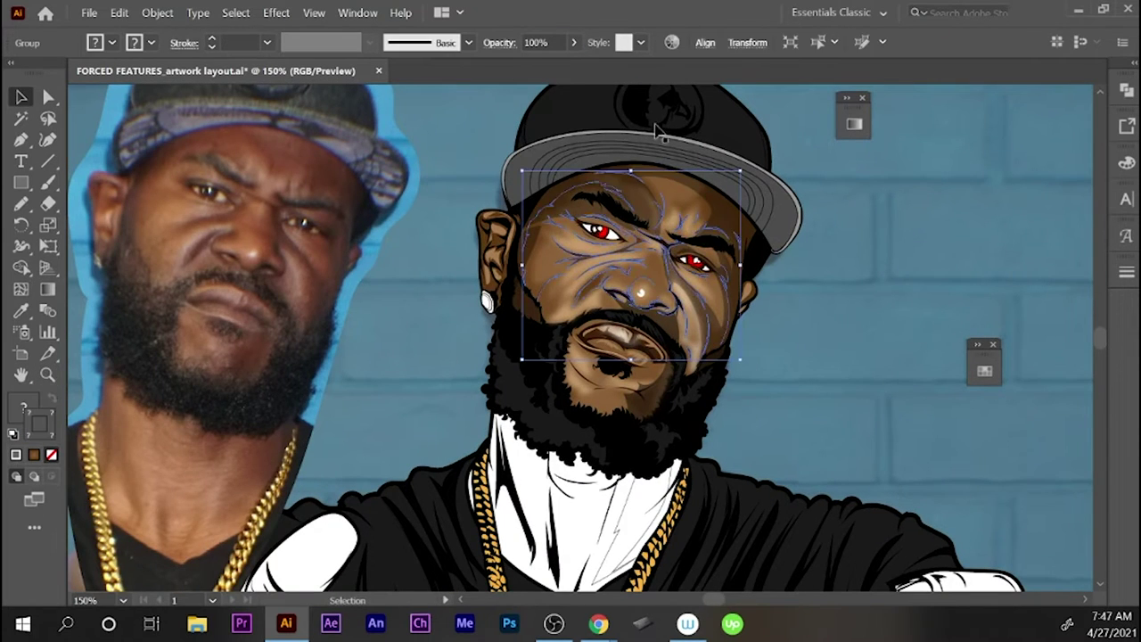
drag(616, 291, 576, 326)
- Zoom close on the nose and select its crease shadow path with Direct Selection
key(a)
click(580, 327)
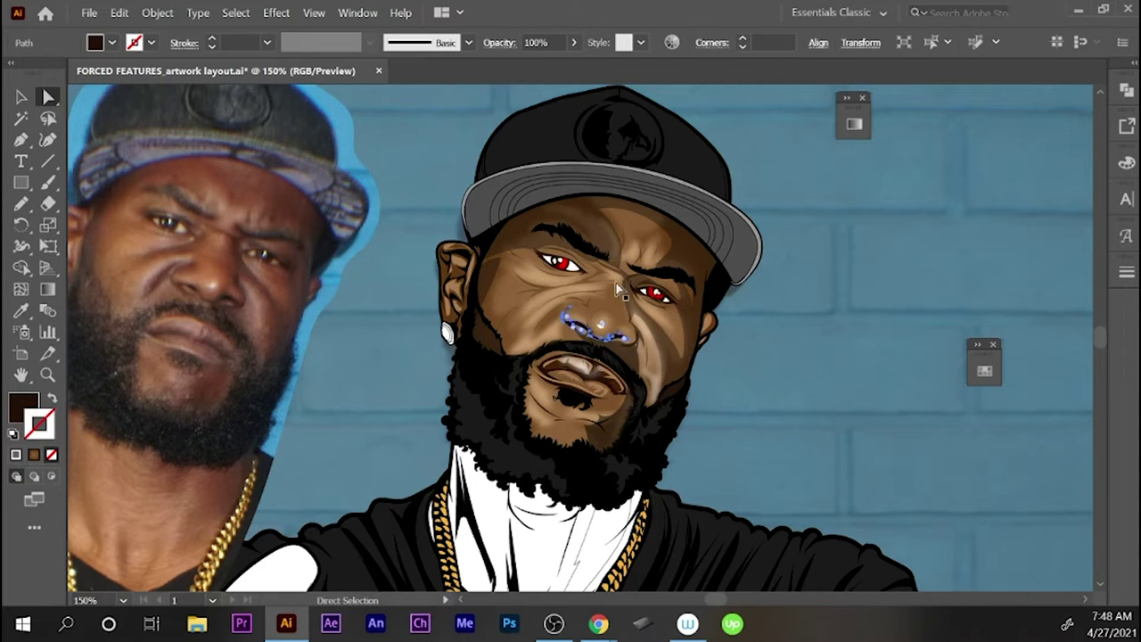
drag(616, 283, 426, 368)
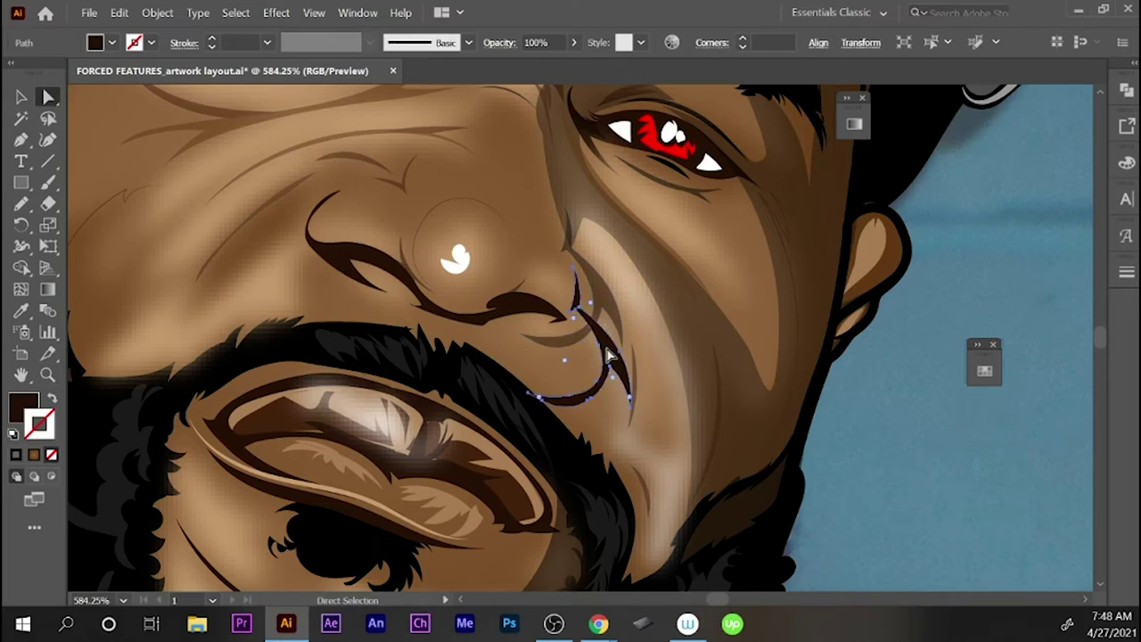
click(598, 290)
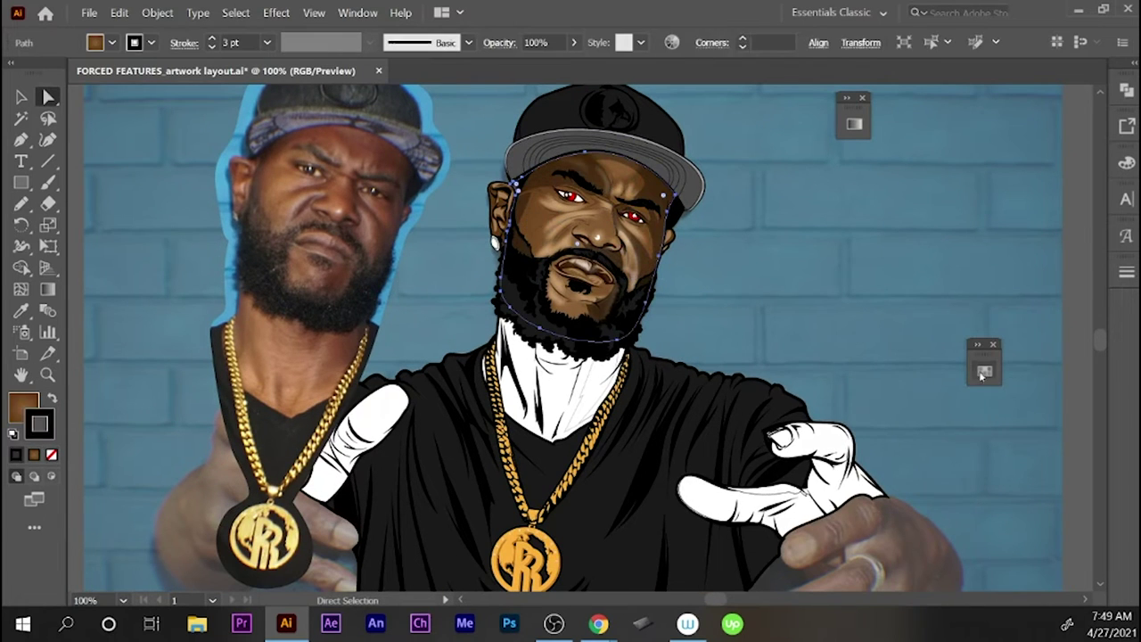
- Select the neck shadow shapes and tint them dark brown at 35%
ctrl+click(580, 387)
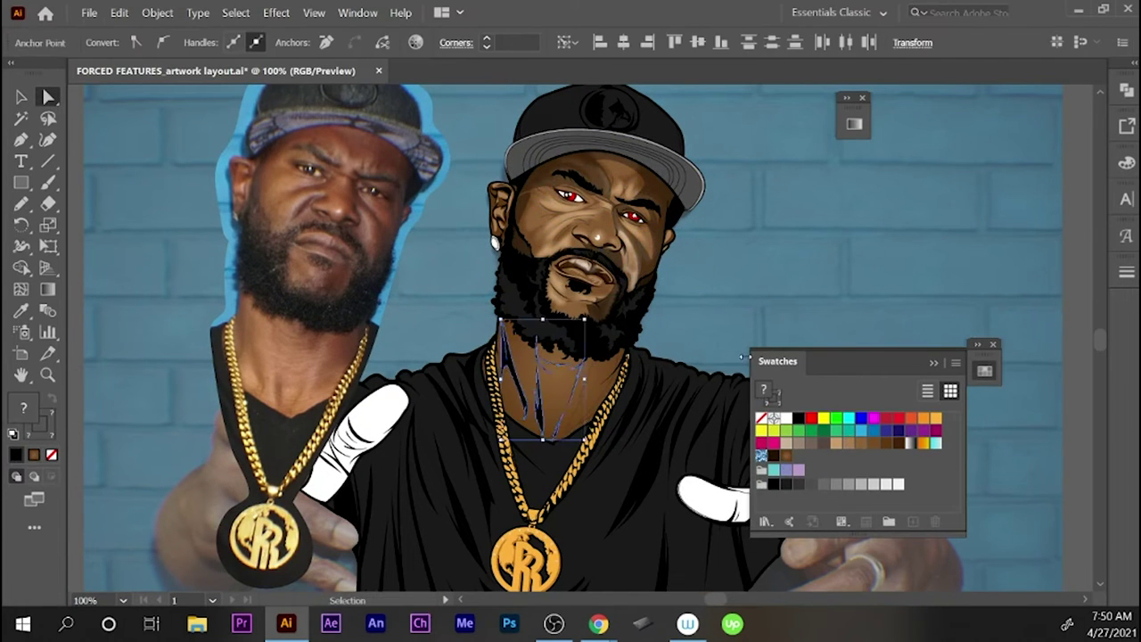
click(580, 380)
click(504, 361)
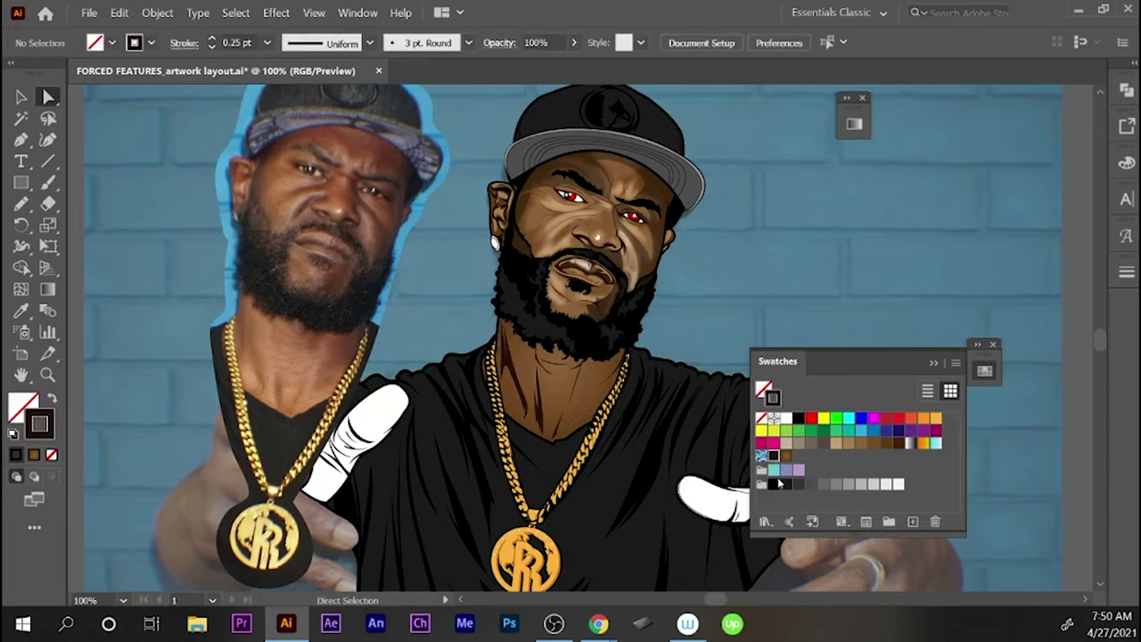
click(581, 389)
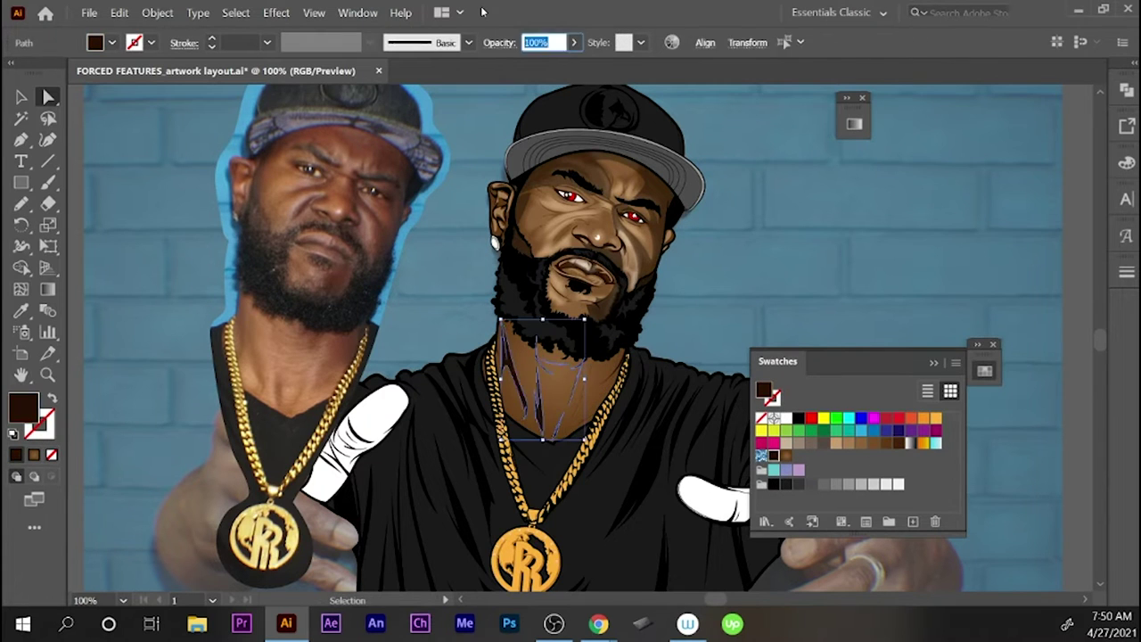
click(512, 372)
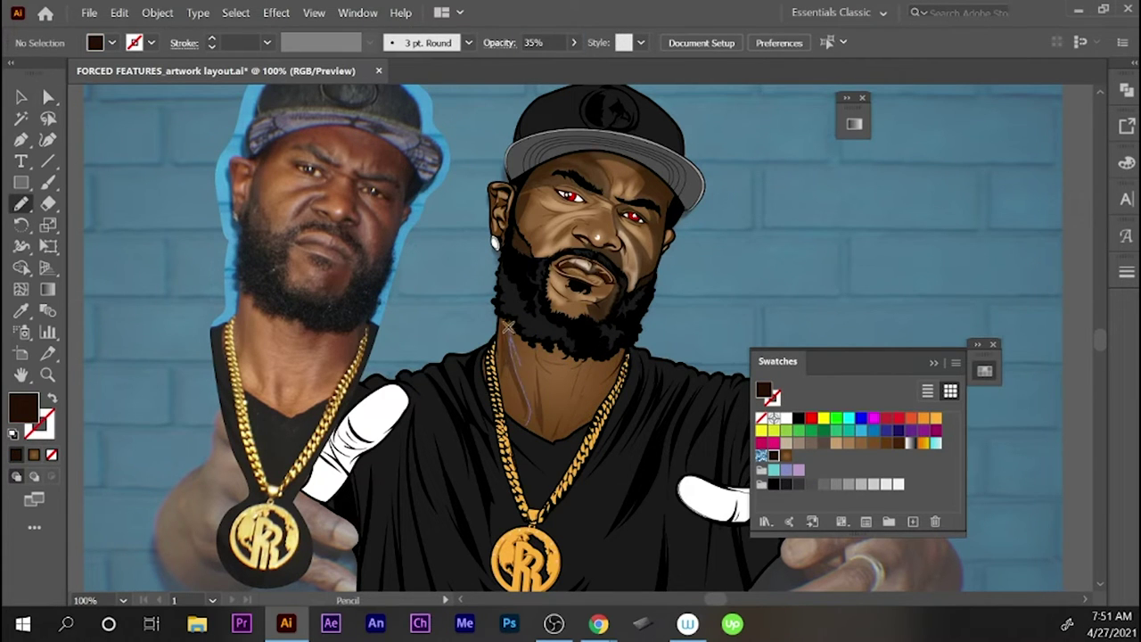
- Draw a shading shape down the neck and fill it medium brown A67C52
key(ctrl+z)
key(ctrl+z)
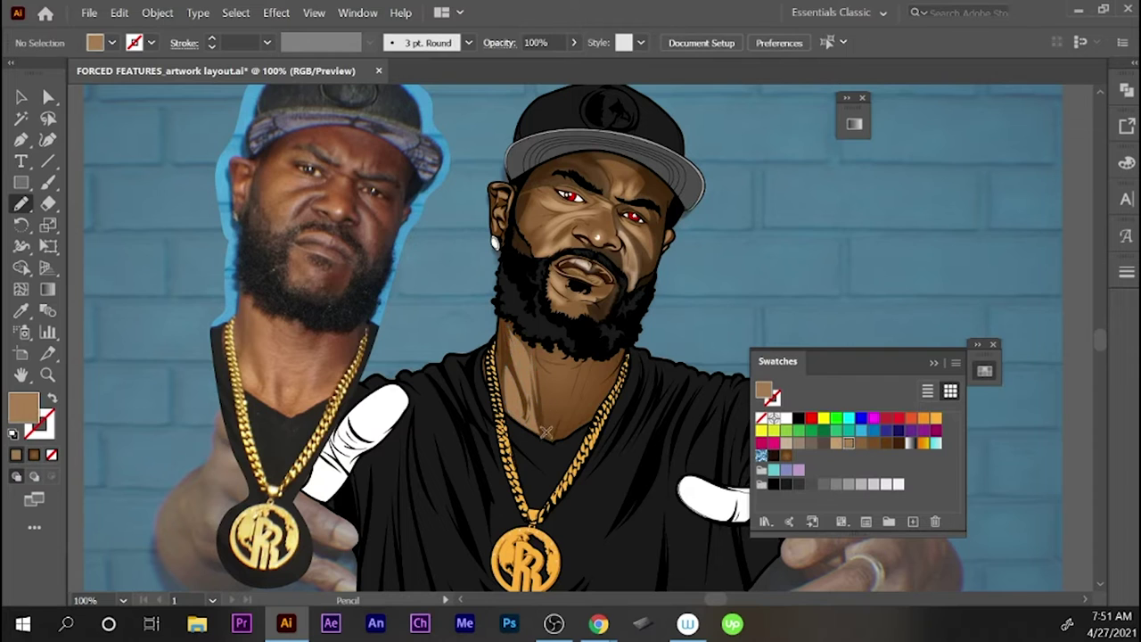
key(F6)
drag(588, 361, 555, 438)
click(848, 444)
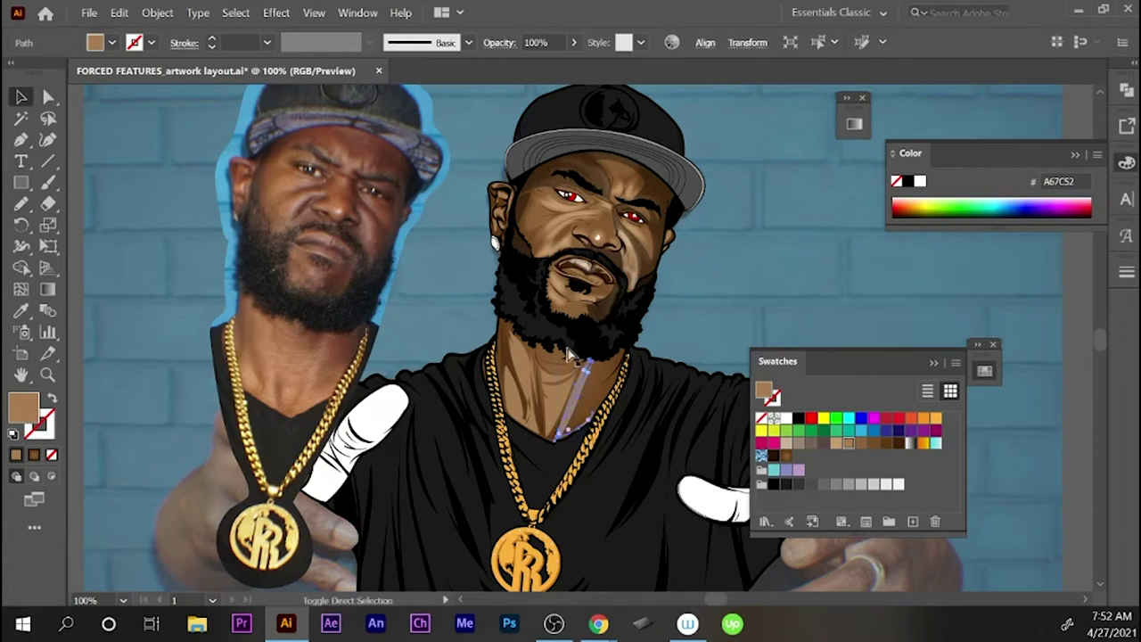
key(ctrl+shift+a)
- Delete the red shapes from the eyes
key(v)
click(571, 321)
mouse_move(653, 294)
mouse_down()
mouse_move(868, 294)
mouse_move(653, 295)
mouse_up()
key(Delete)
click(584, 277)
key(Delete)
- Trace a new pupil in the left eye and fill it black
click(589, 200)
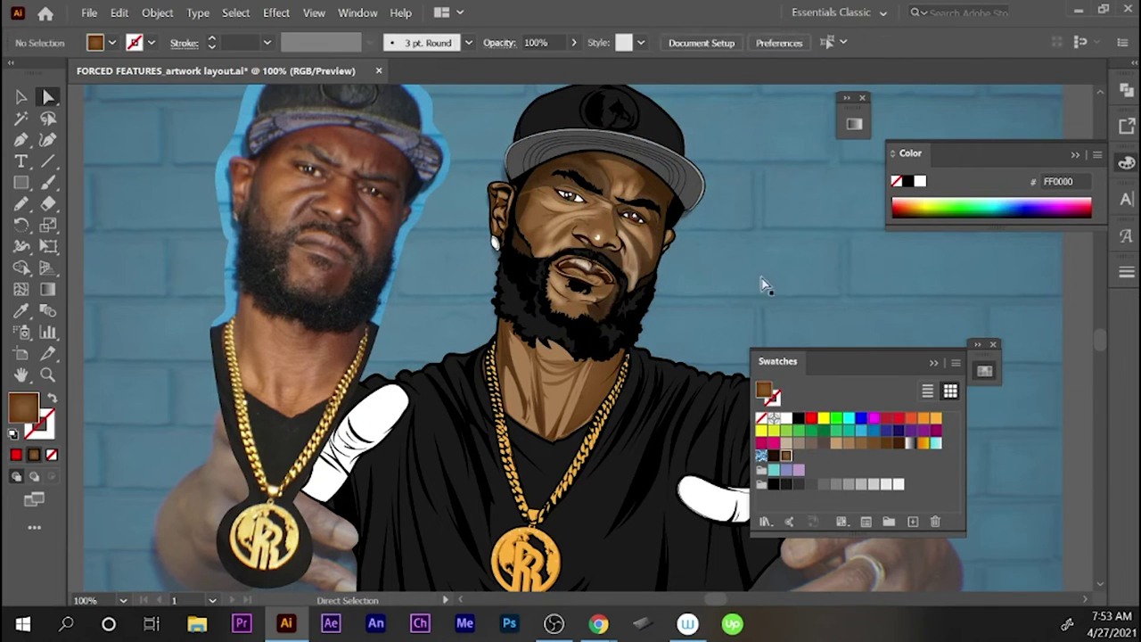
click(718, 211)
key(ctrl+shift+a)
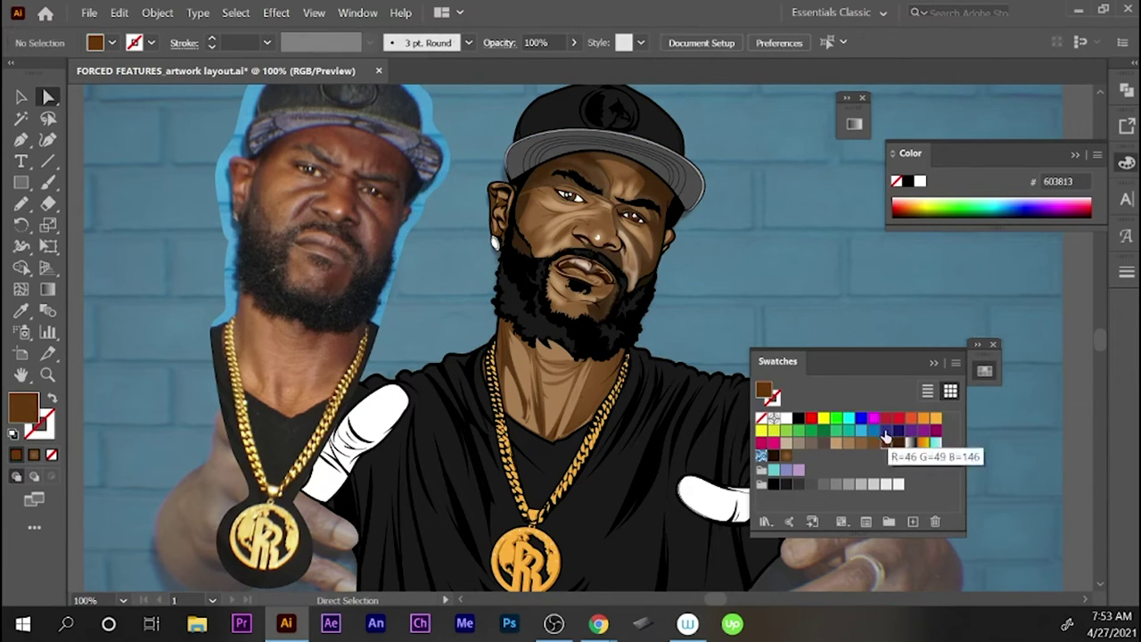
drag(584, 202, 557, 193)
click(551, 159)
key(v)
- Trace a new black pupil in the right eye, then select the head artwork
drag(635, 216, 617, 216)
key(i)
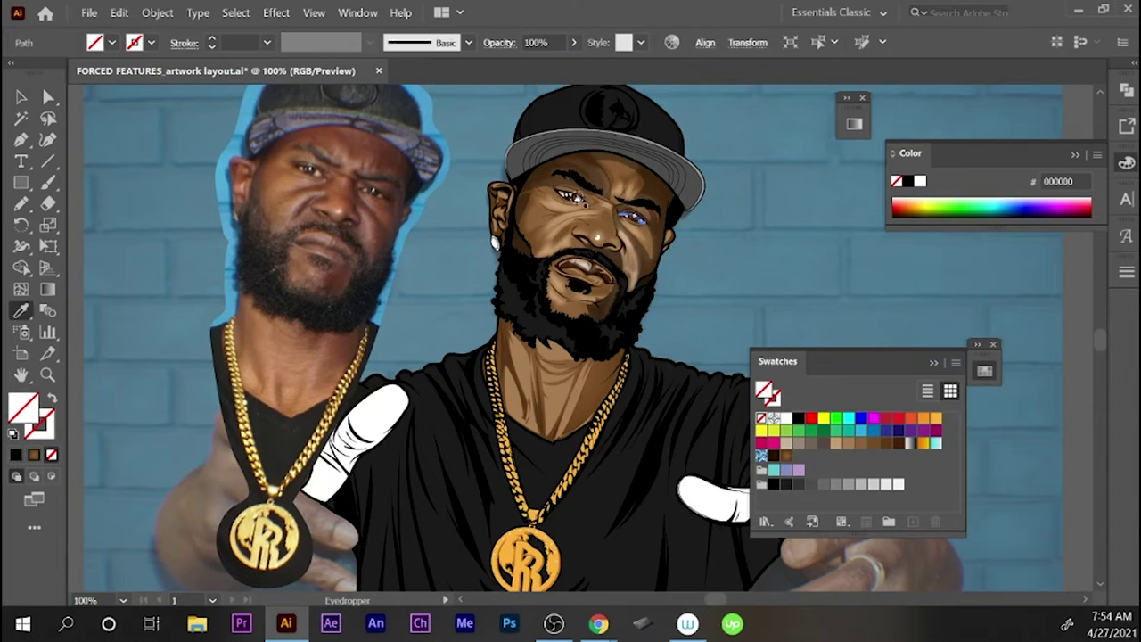
key(v)
click(502, 201)
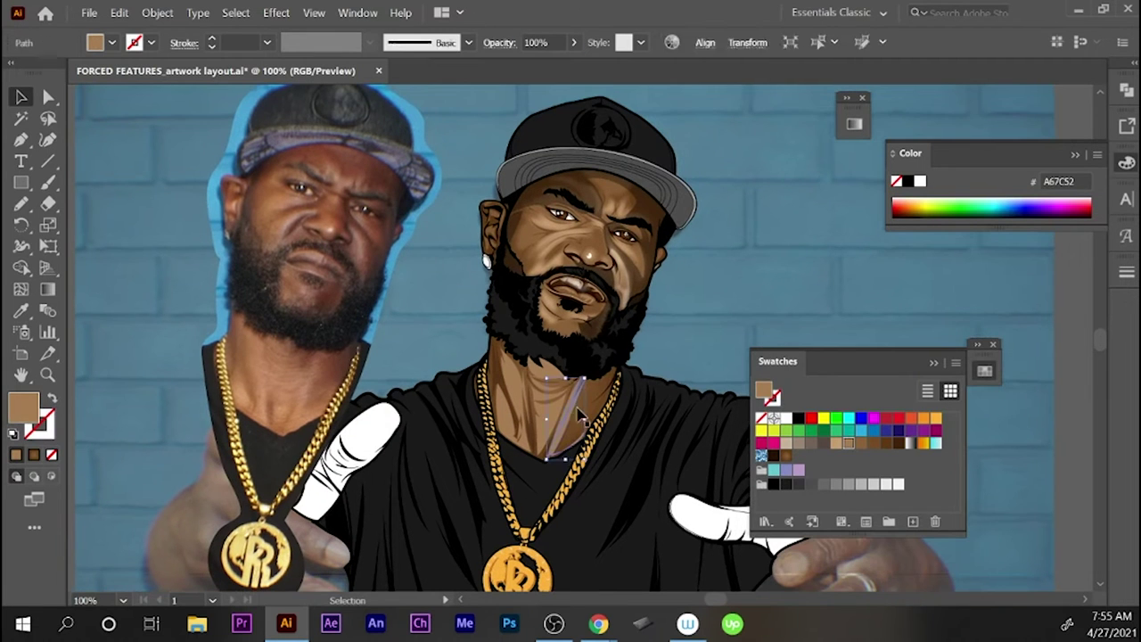
click(635, 282)
- Zoom in on the earring and make it yellow
key(a)
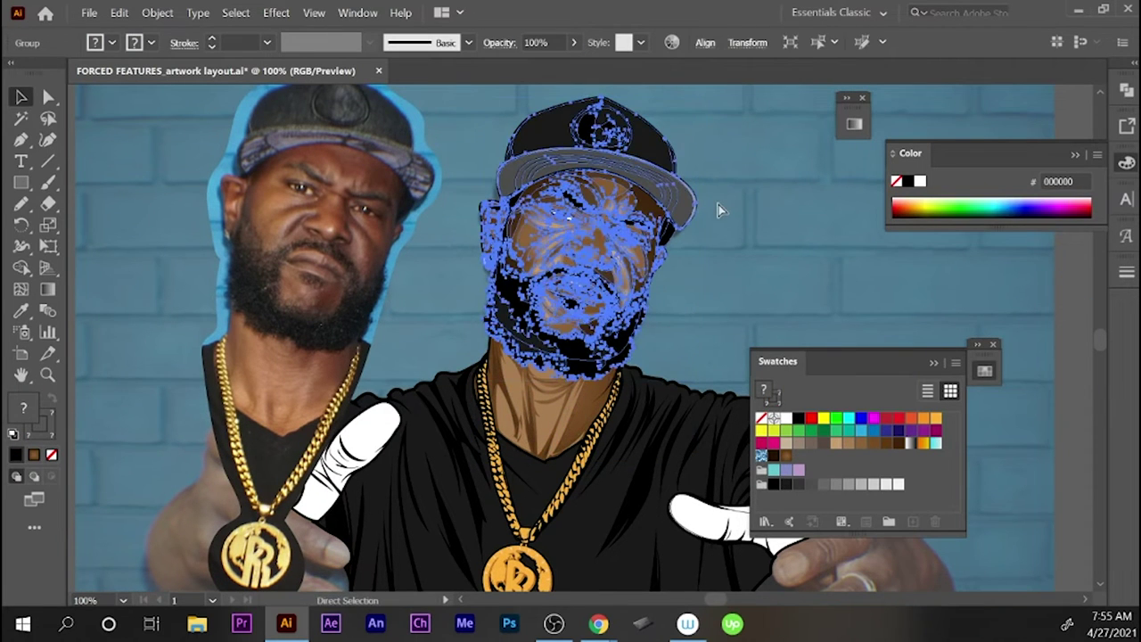
click(721, 211)
click(276, 12)
click(527, 264)
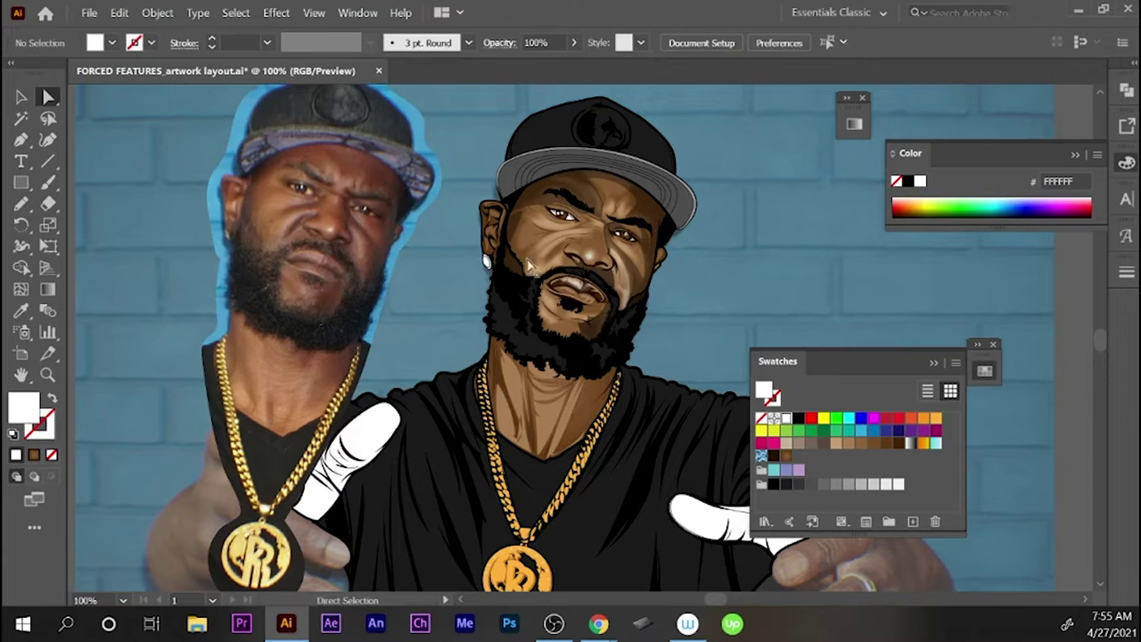
click(486, 260)
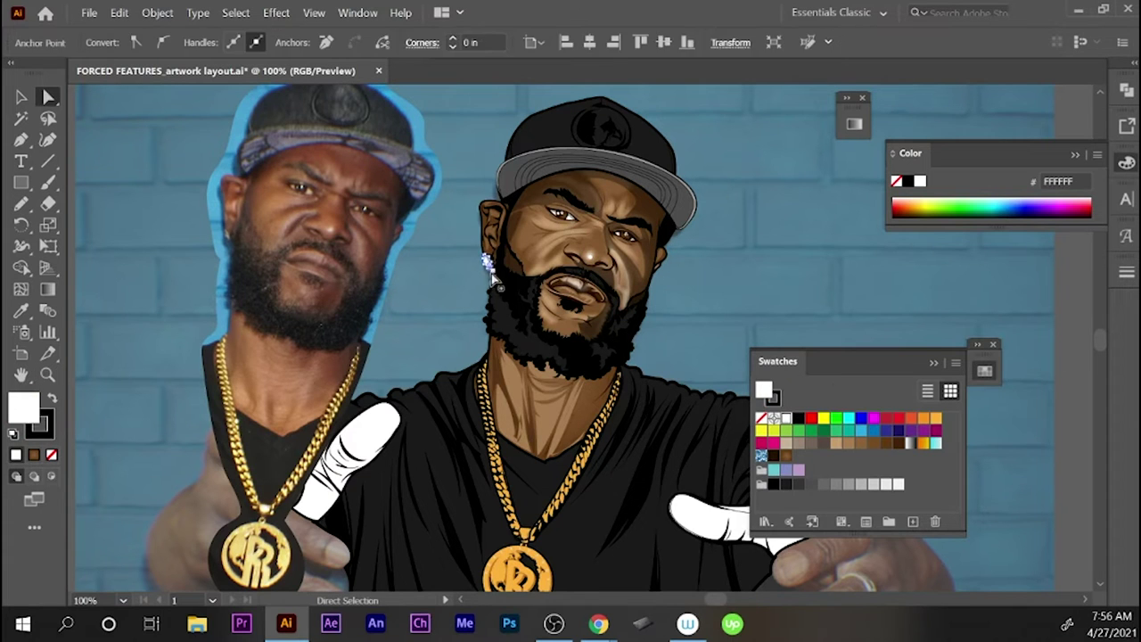
drag(411, 197, 664, 326)
click(378, 336)
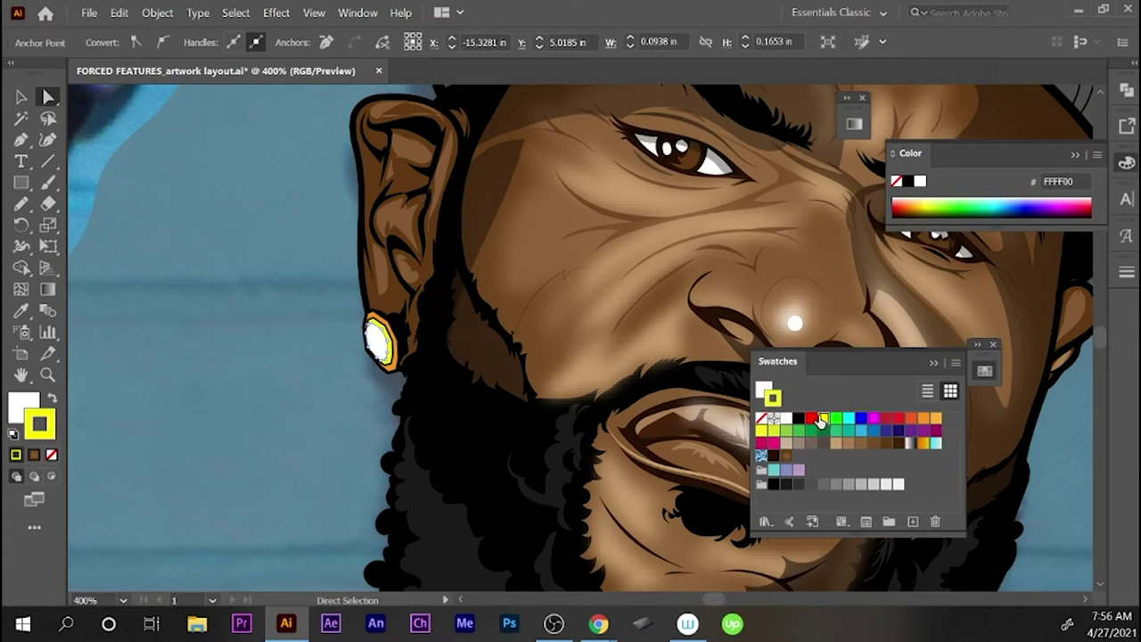
- Move the necklace group off the figure and recolour it yellow
key(ctrl+0)
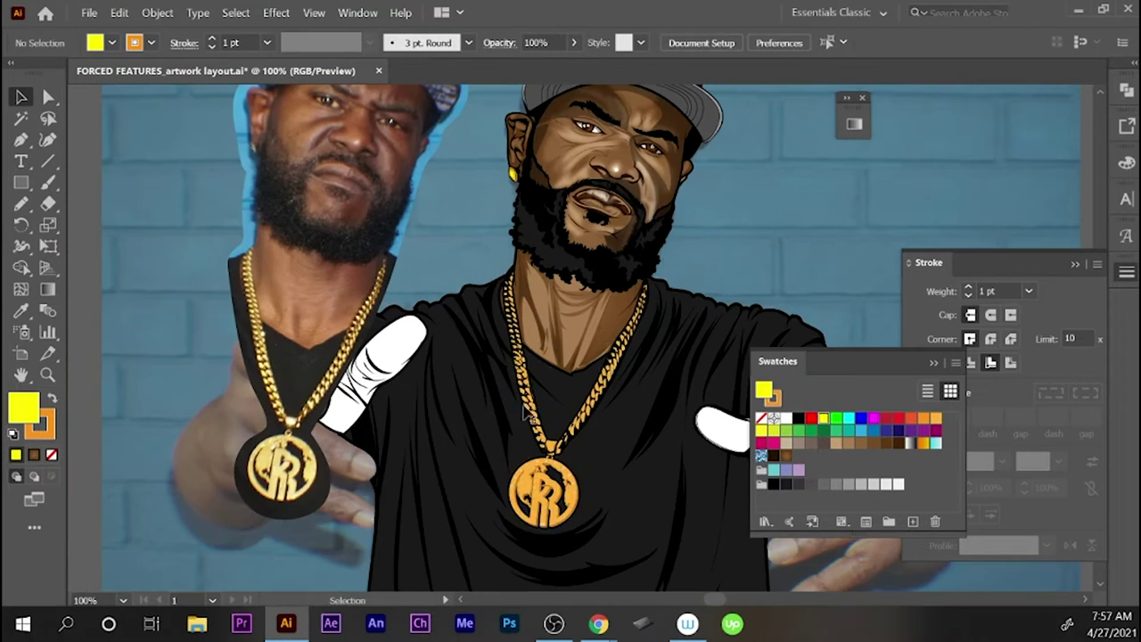
key(ctrl+1)
click(593, 419)
key(ctrl+minus)
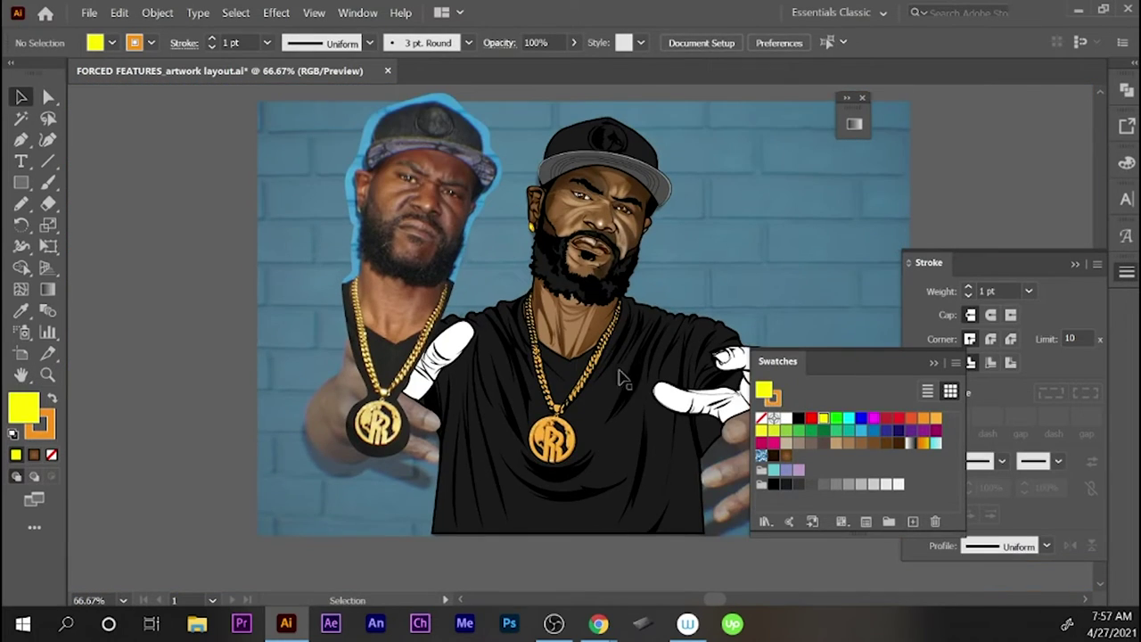
drag(593, 419, 613, 386)
key(shift+ctrl+F9)
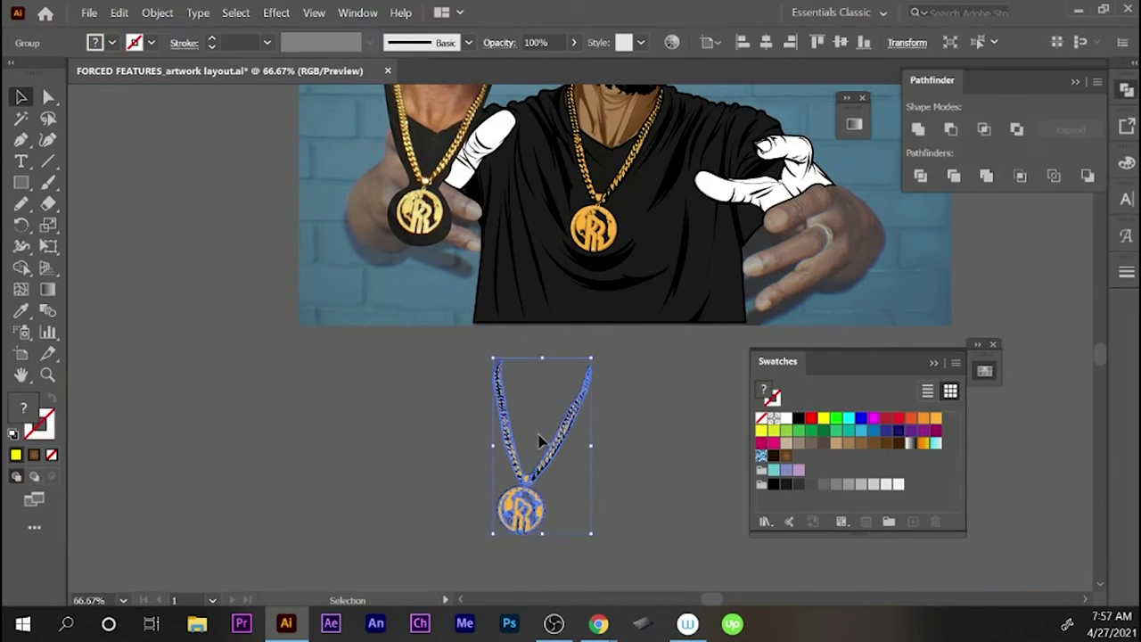
click(575, 435)
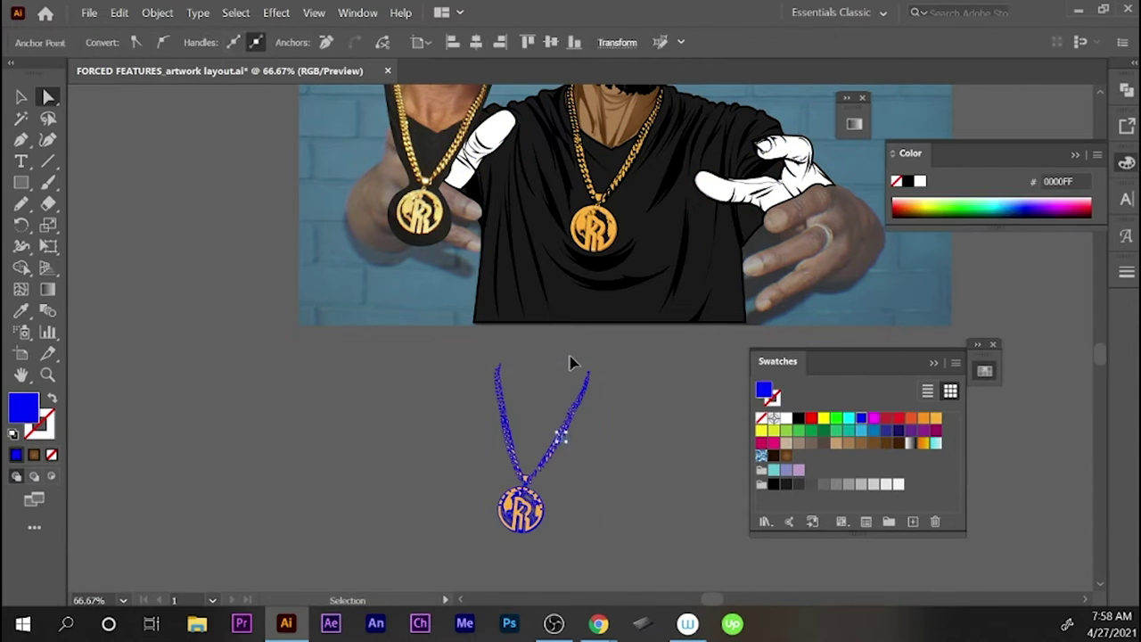
click(69, 416)
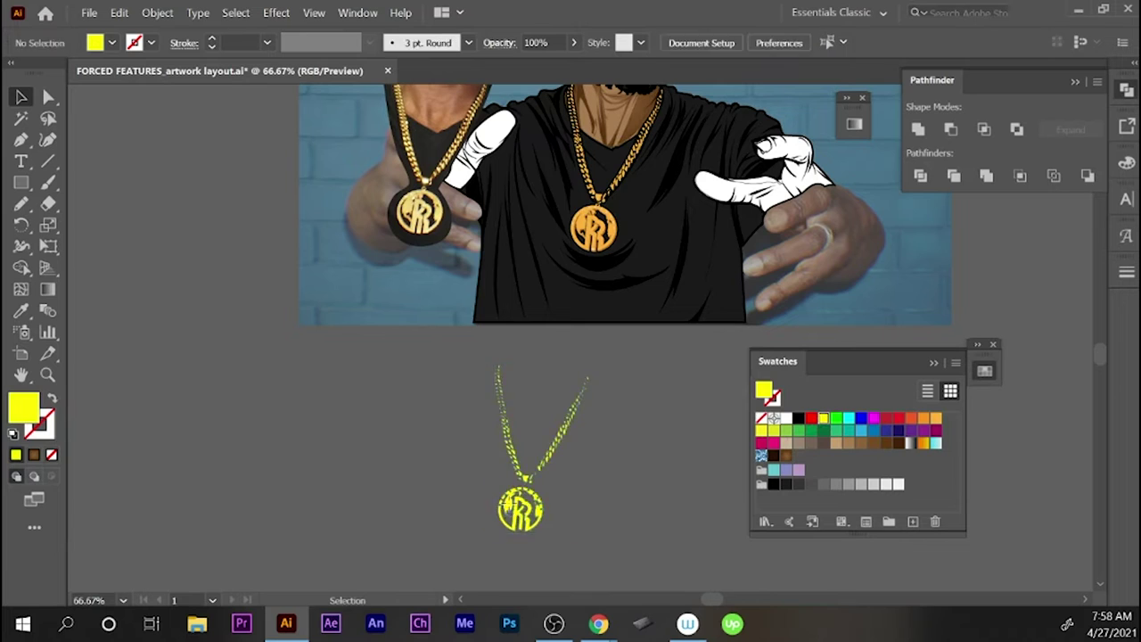
- Zoom in and select the yellow R pendant's paths
scroll(624, 419, up, 5)
key(a)
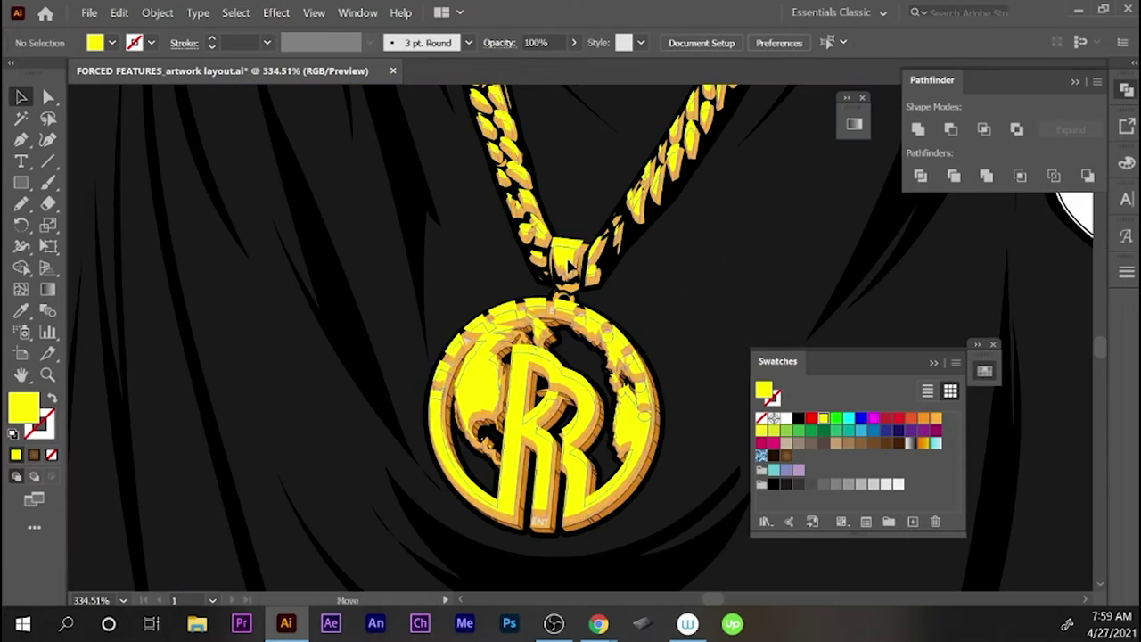
click(635, 427)
click(486, 432)
key(v)
scroll(660, 254, down, 5)
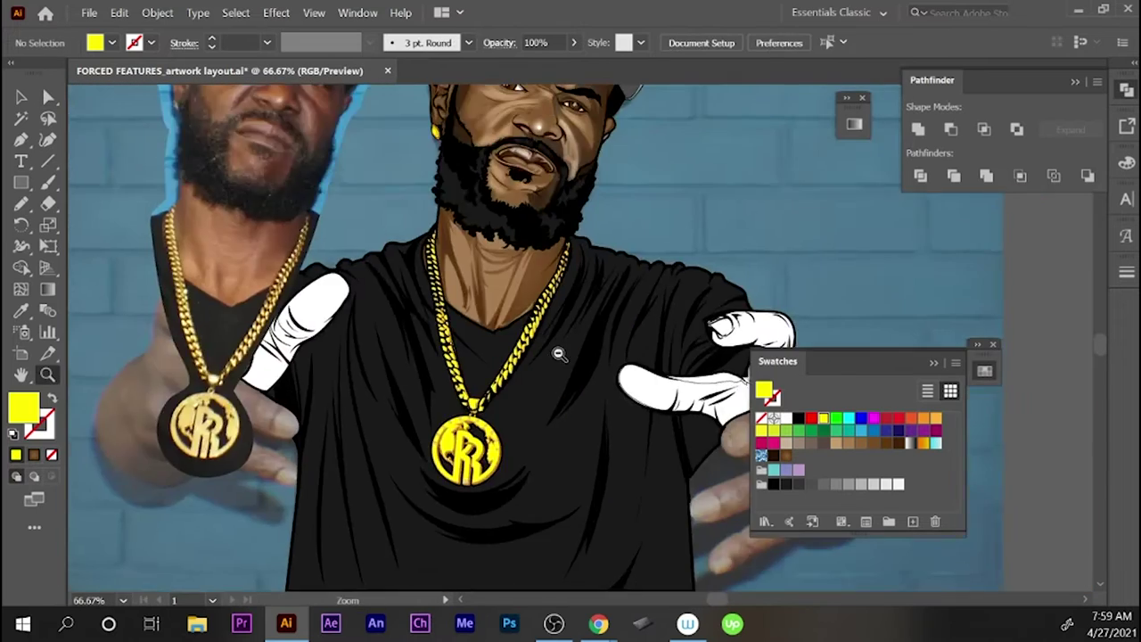
- Move the yellow chain and pendant back onto the chest
drag(660, 254, 451, 430)
key(alt+shift+ctrl+e)
key(Return)
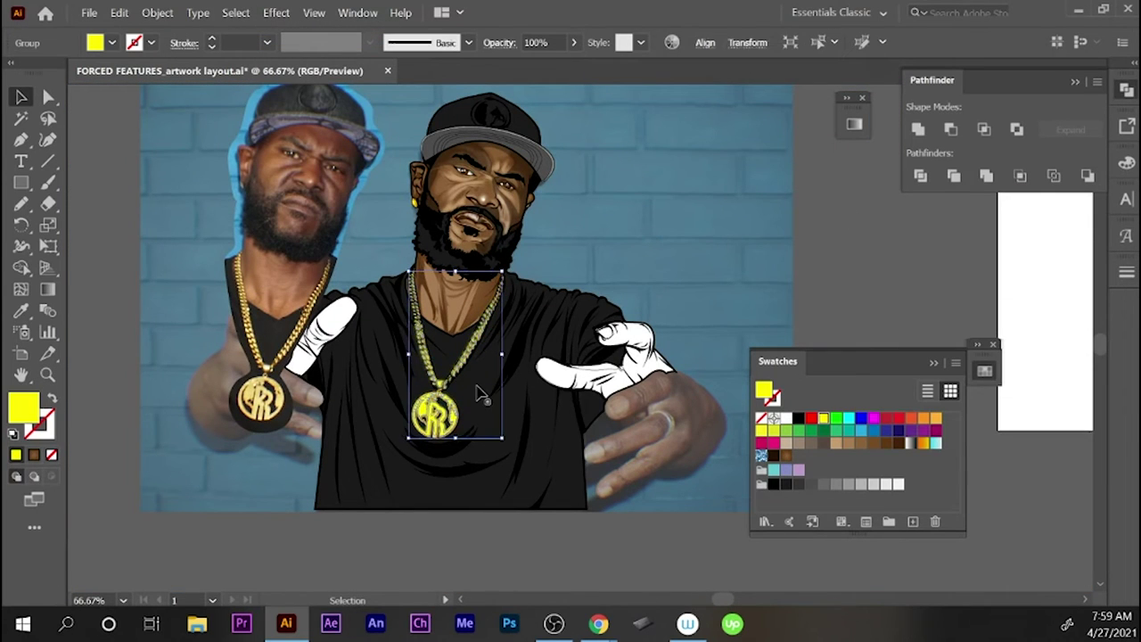
click(423, 373)
click(502, 310)
drag(397, 219, 436, 226)
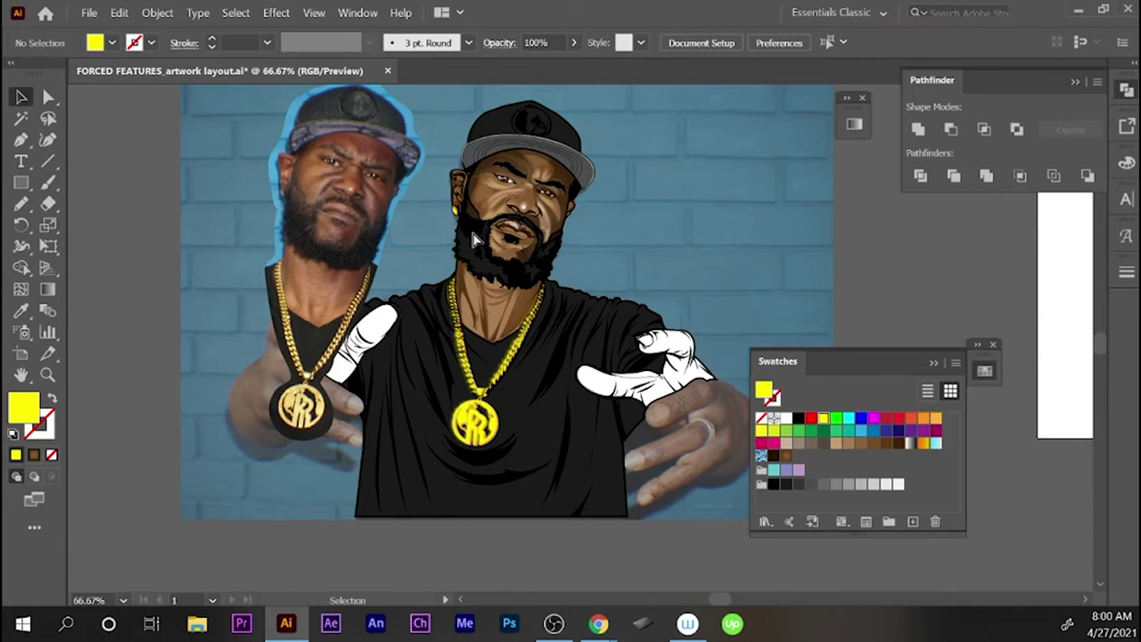
- Draw Pencil shading on the raised fingertip and on the right hand
click(436, 226)
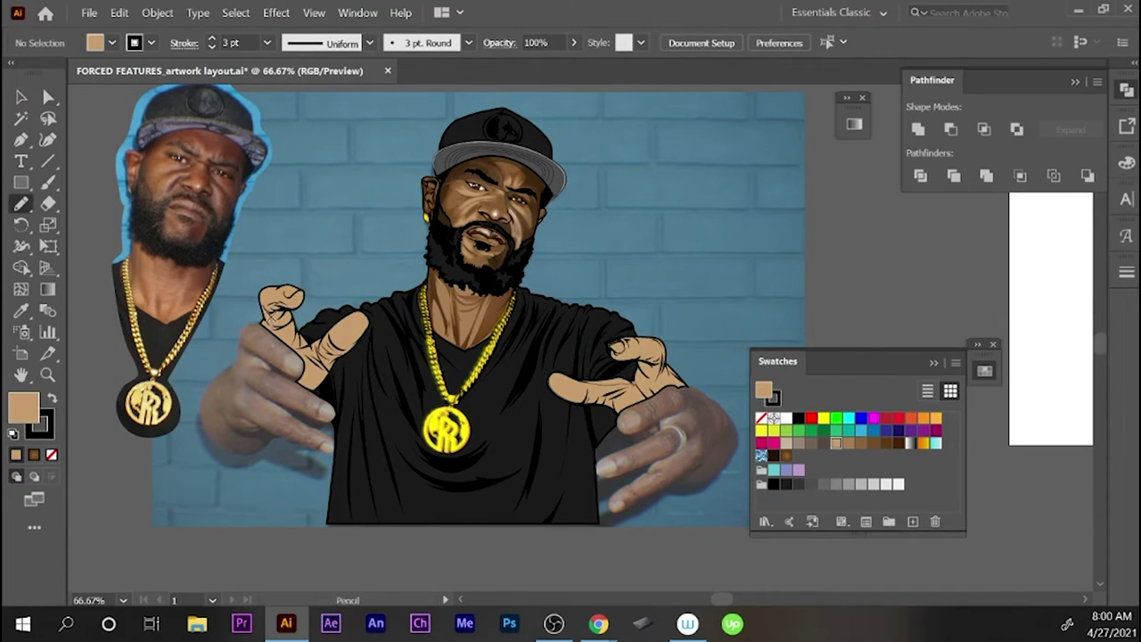
drag(259, 297, 265, 323)
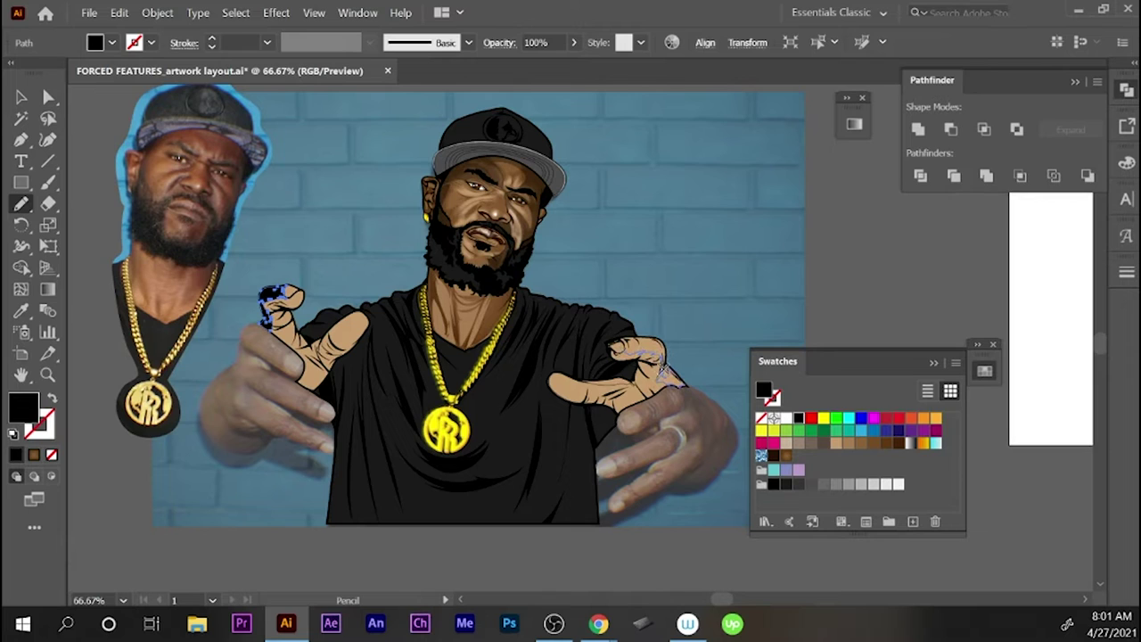
drag(667, 351, 660, 357)
key(v)
click(191, 234)
- Select the left hand's fingertip shading and colour it brown
key(ctrl+2)
key(a)
drag(299, 303, 373, 392)
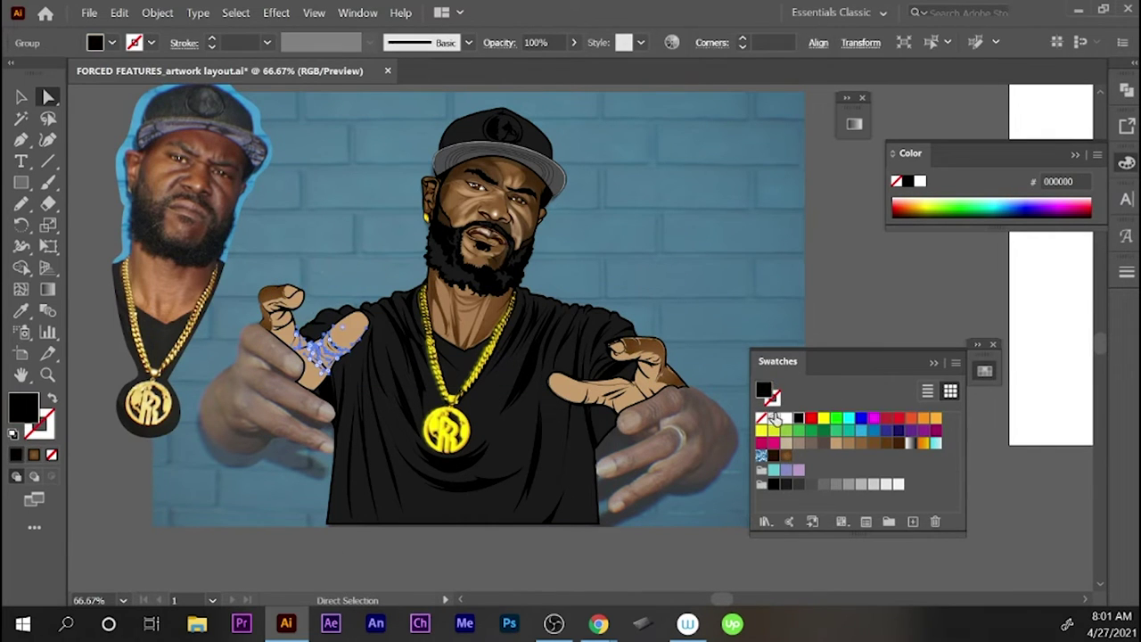
click(286, 316)
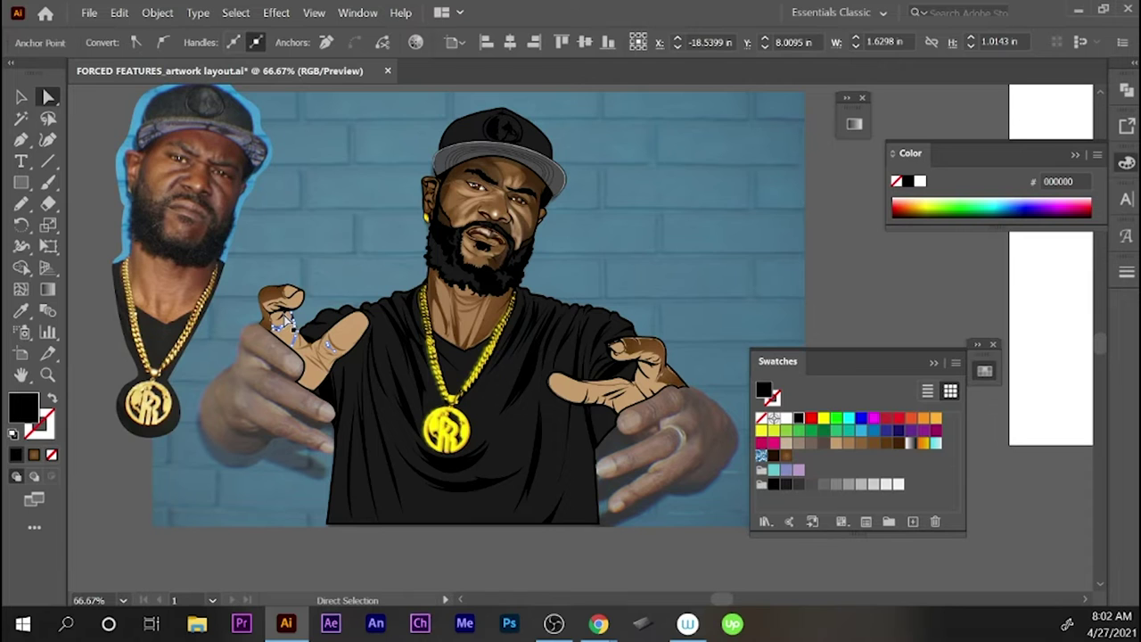
click(301, 313)
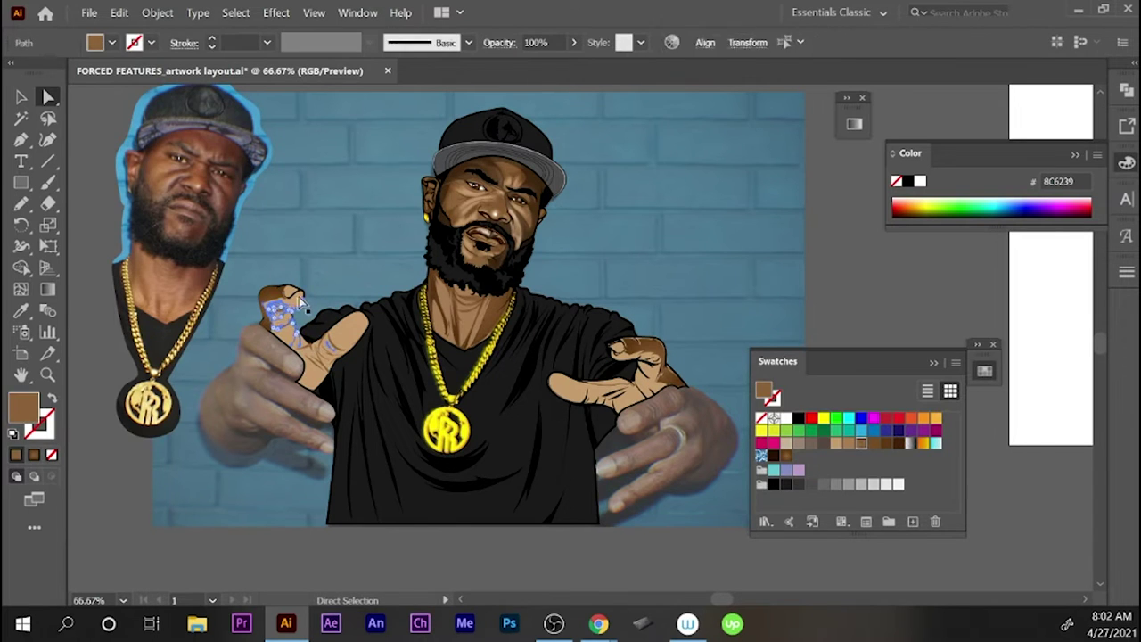
key(a)
click(351, 336)
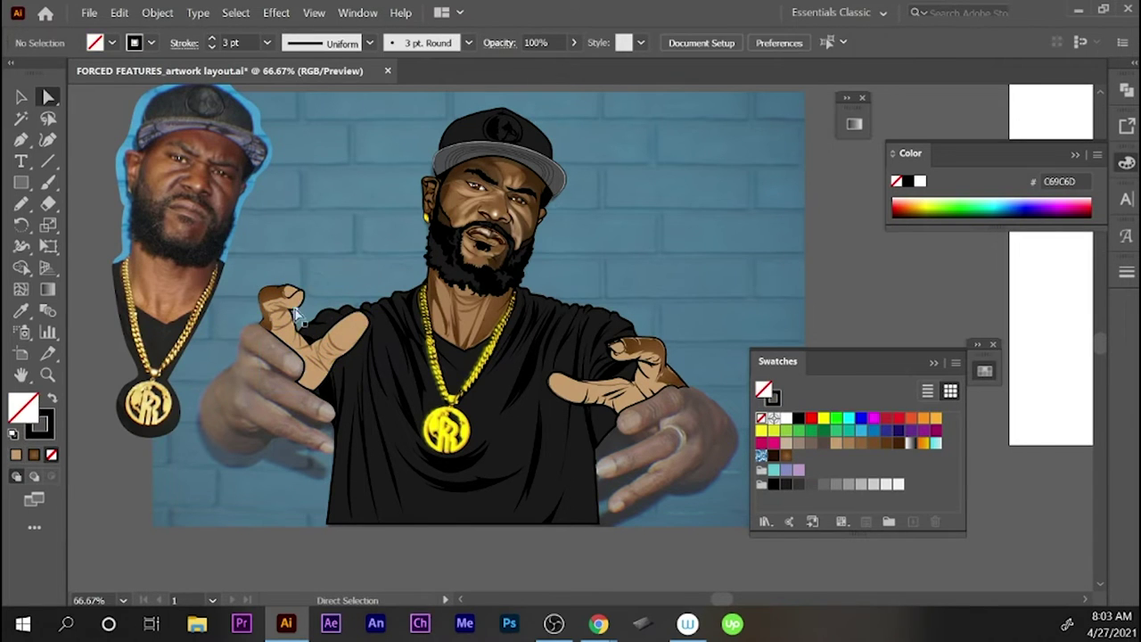
- Inspect the tan left hand's selection and its stroke settings
key(v)
right_click(306, 312)
key(Escape)
shift+click(388, 316)
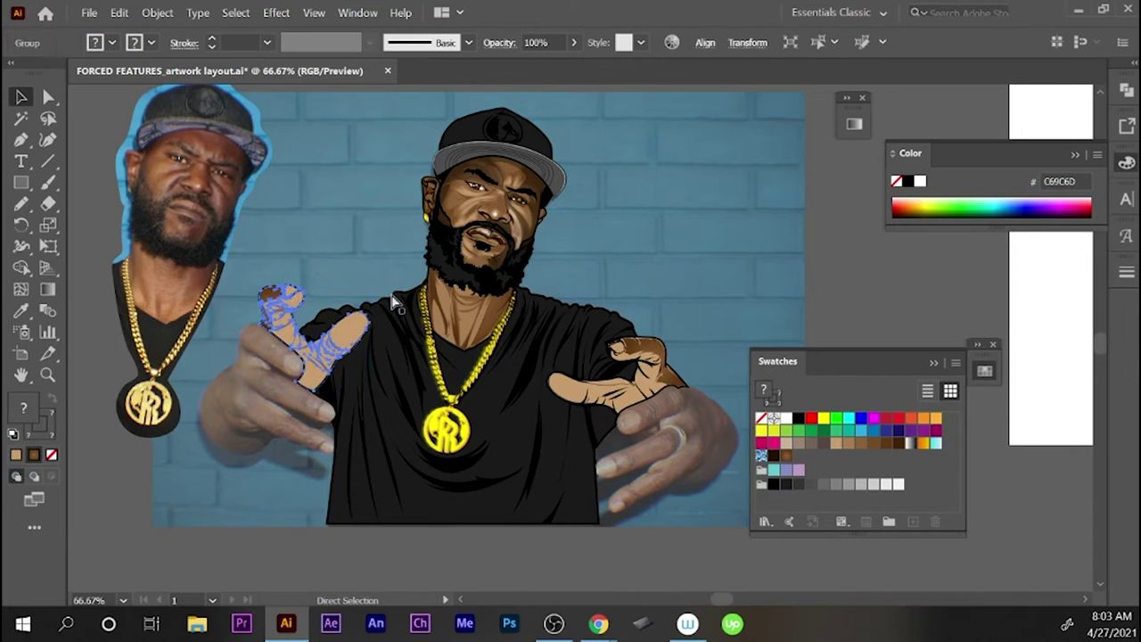
key(ctrl+shift+a)
key(a)
key(ctrl+F10)
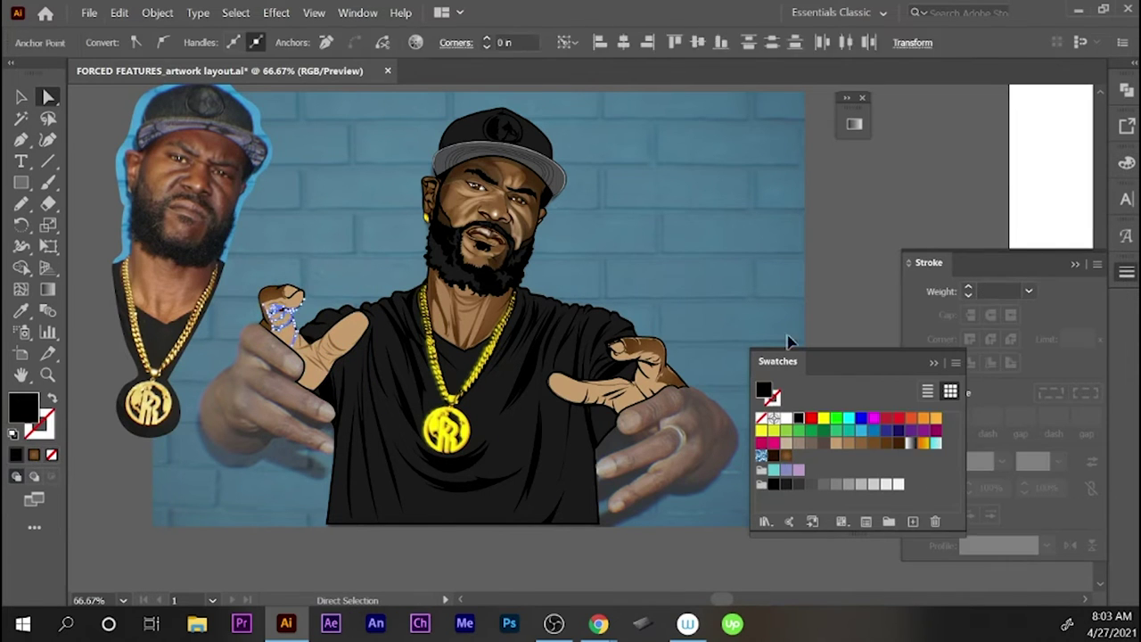
key(v)
- Select the right hand group and one of its finger paths
click(657, 341)
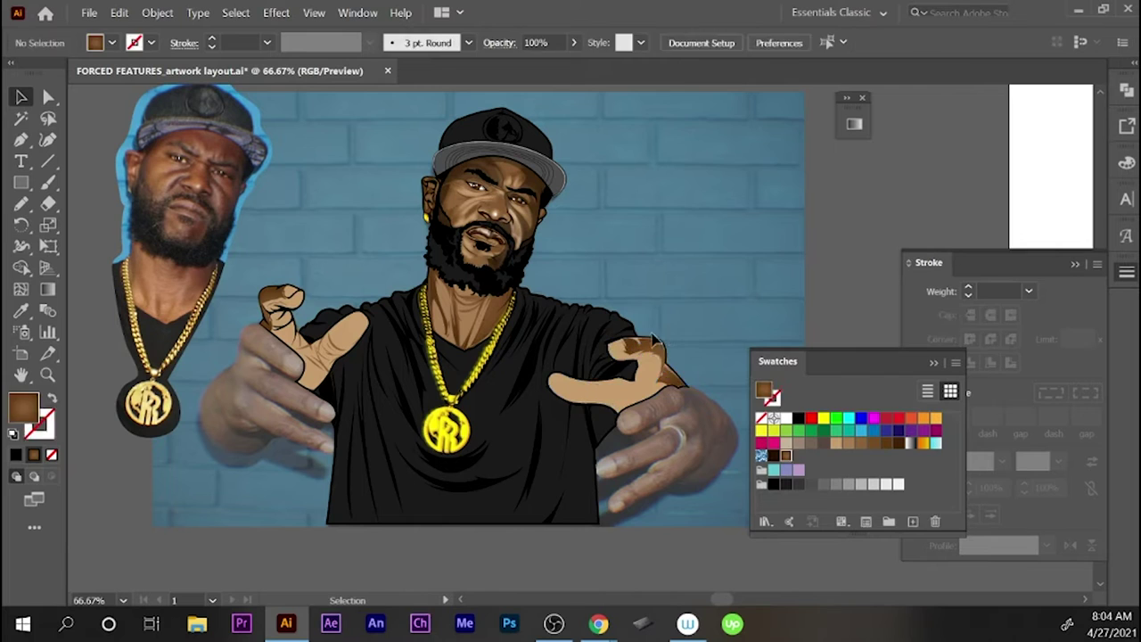
key(ctrl+shift+a)
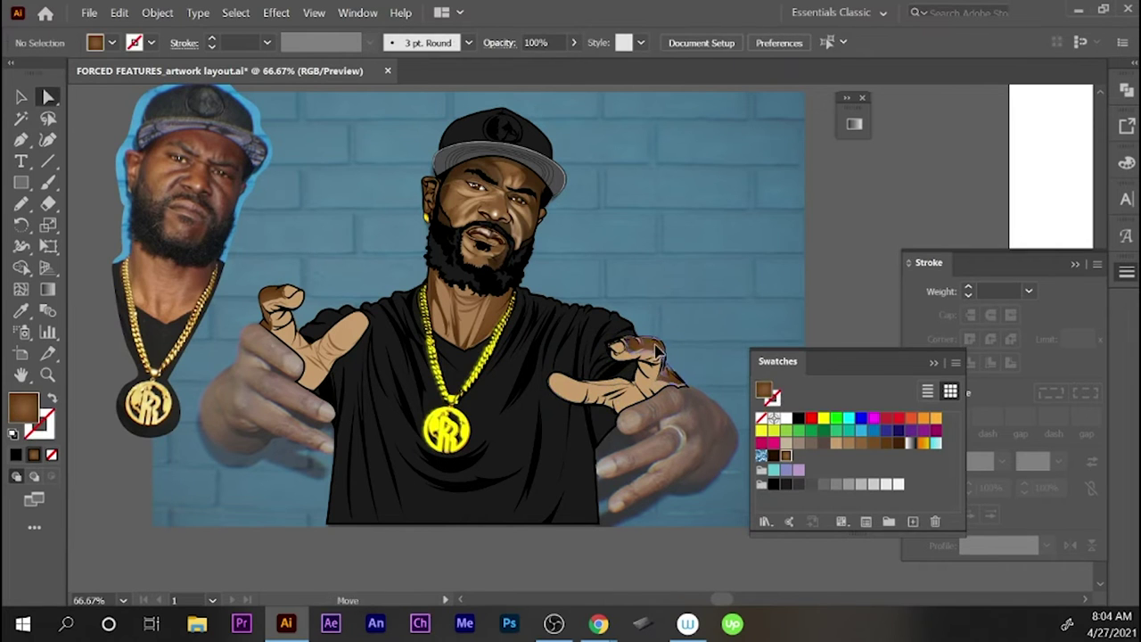
click(646, 381)
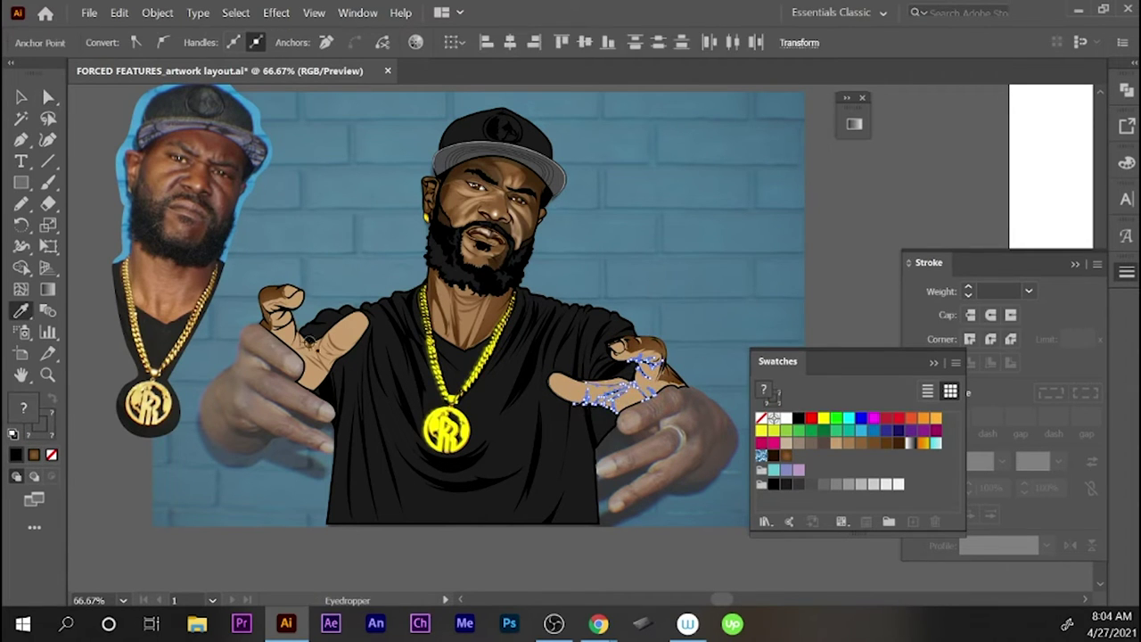
key(v)
click(655, 355)
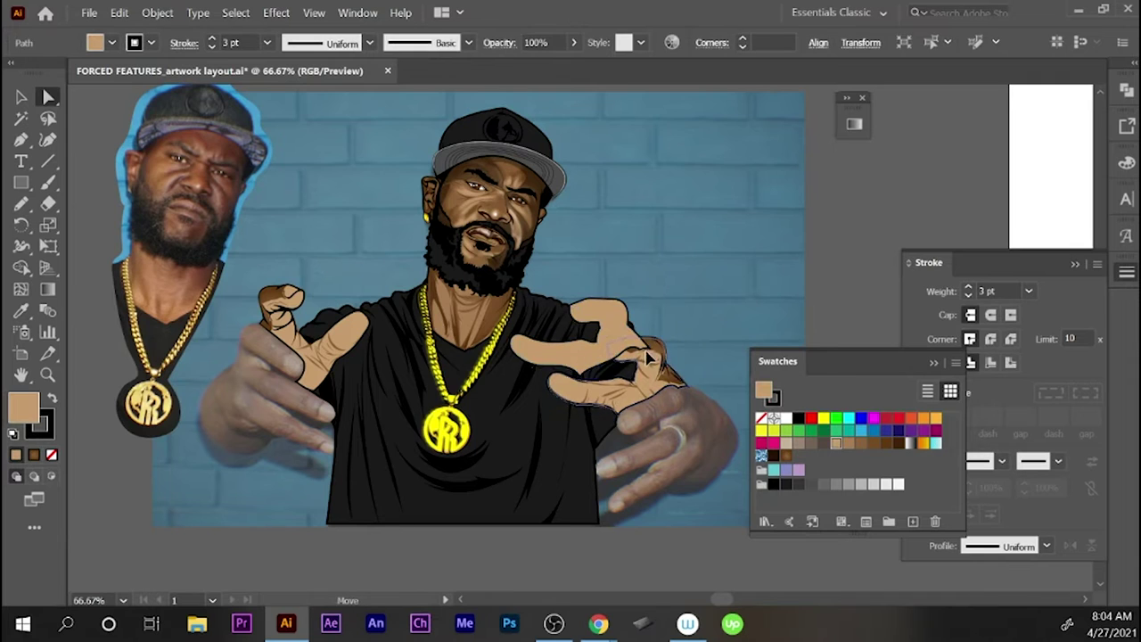
click(625, 357)
key(ctrl+shift+a)
key(a)
- Select the brown shading on the right hand, undoing an accidental hand move
click(642, 361)
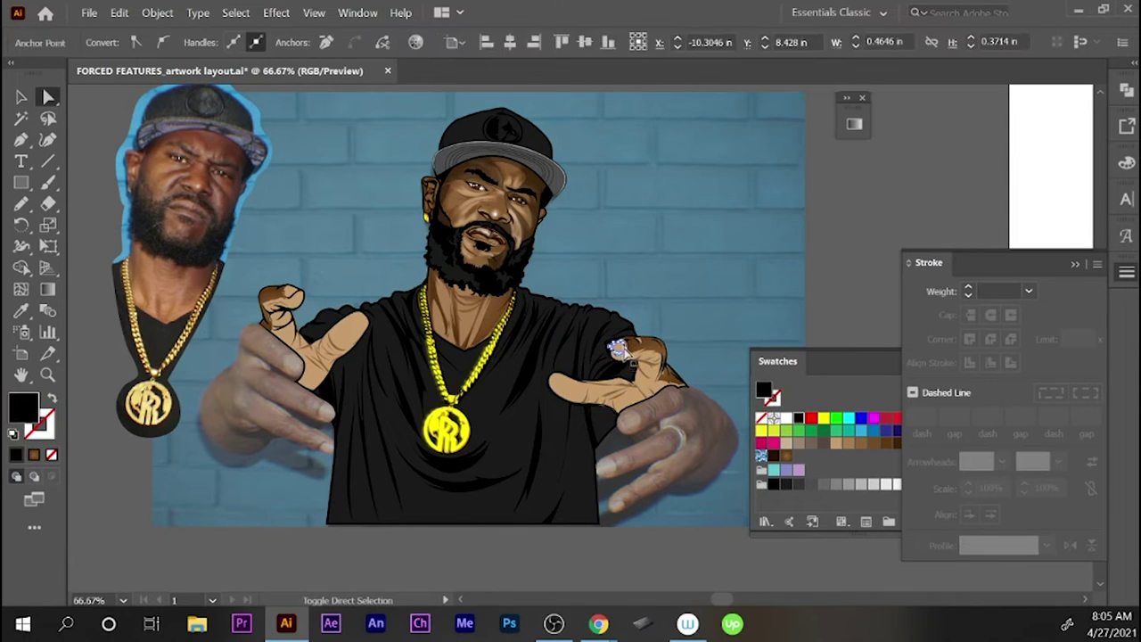
click(667, 375)
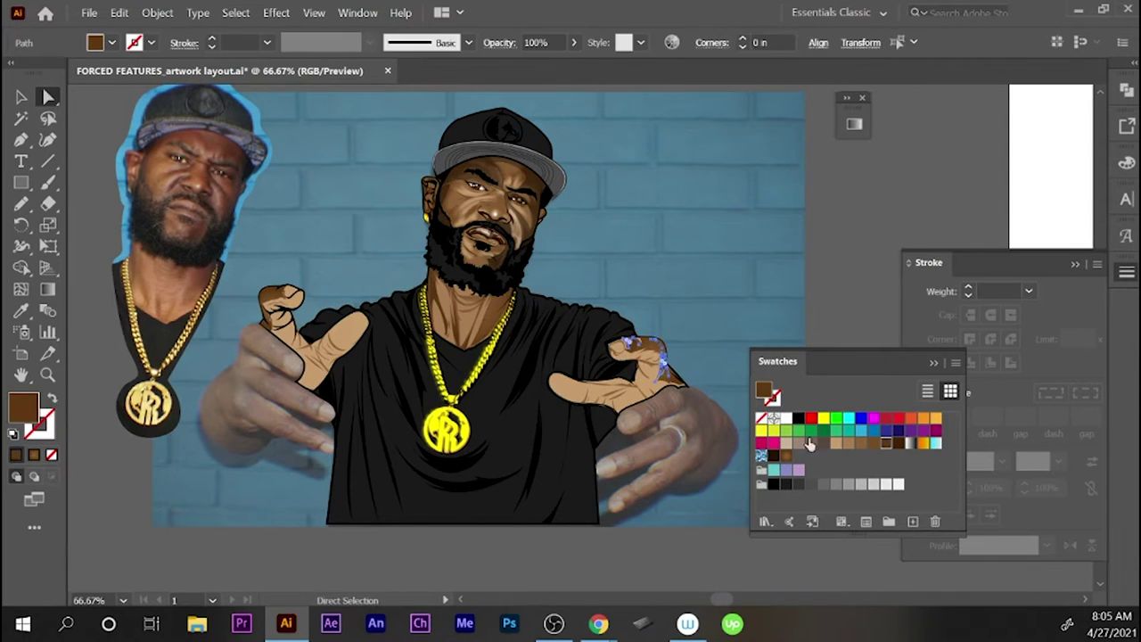
click(665, 340)
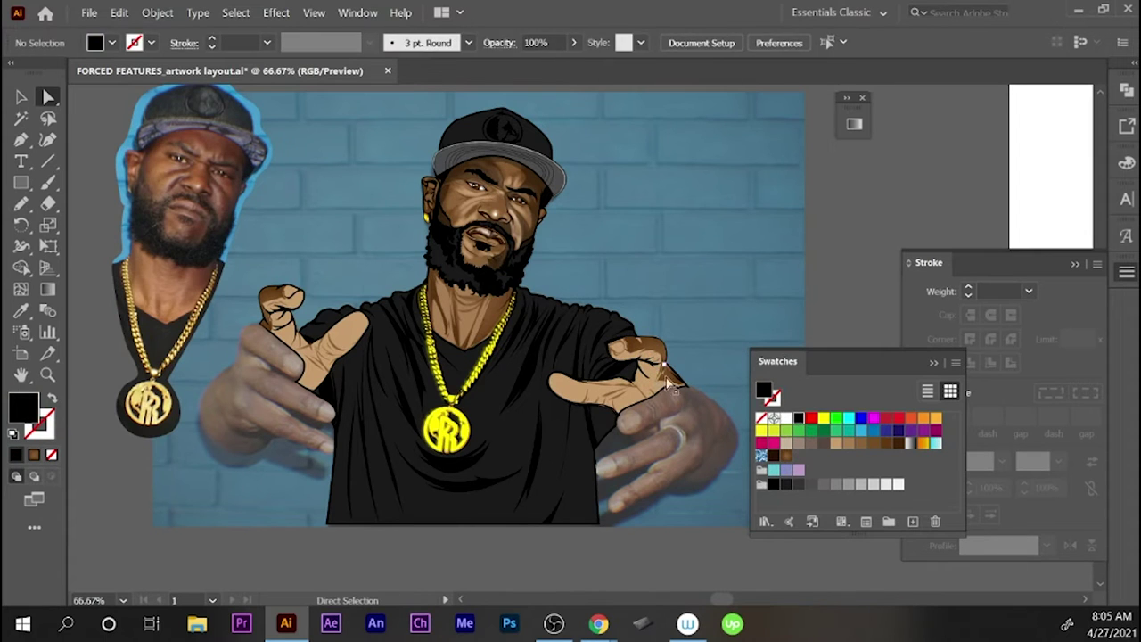
drag(629, 326, 615, 234)
key(ctrl+z)
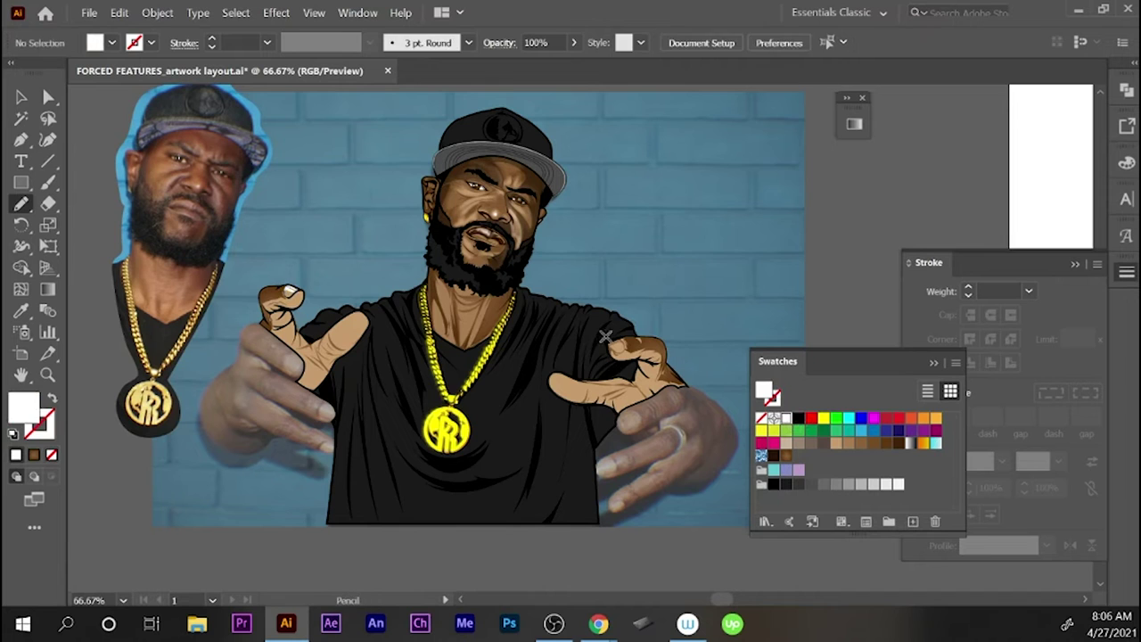
key(v)
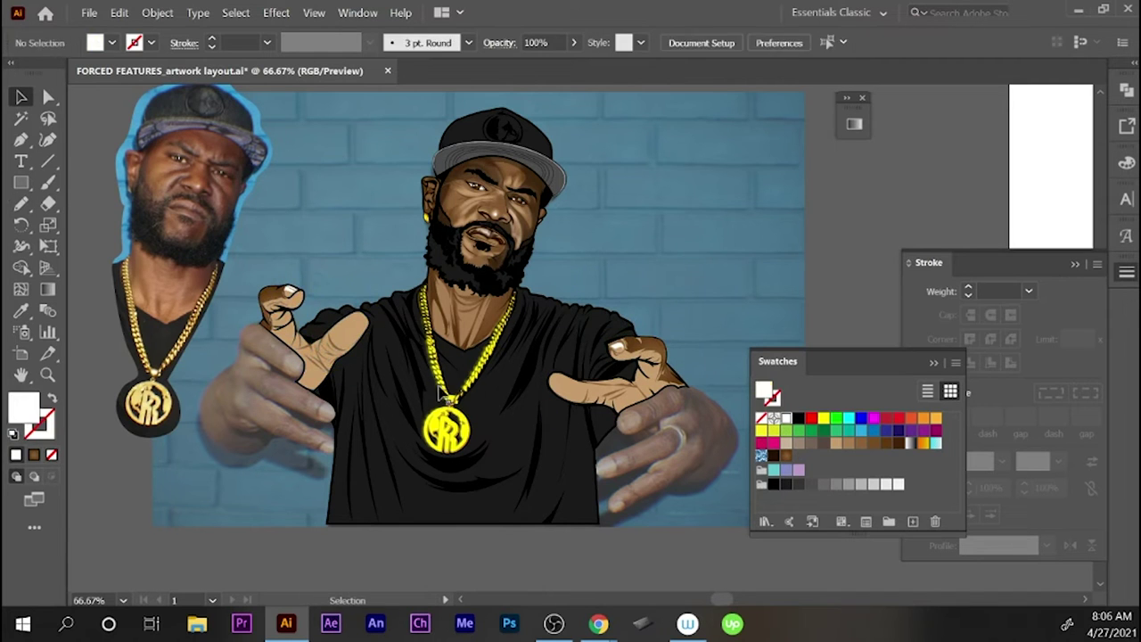
click(441, 393)
click(582, 260)
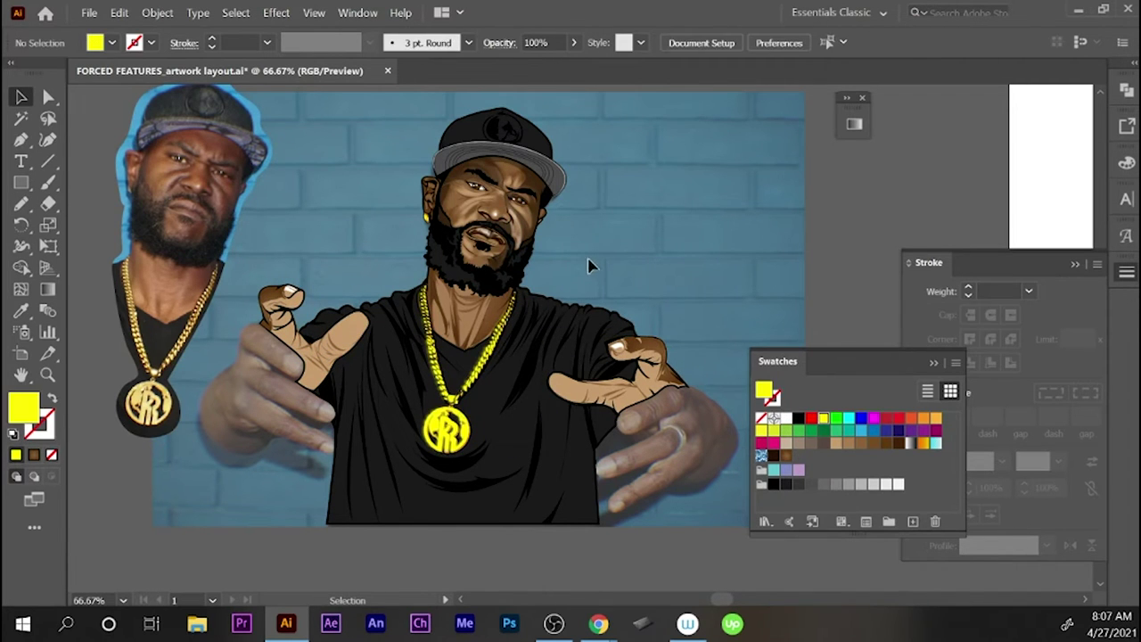
click(580, 337)
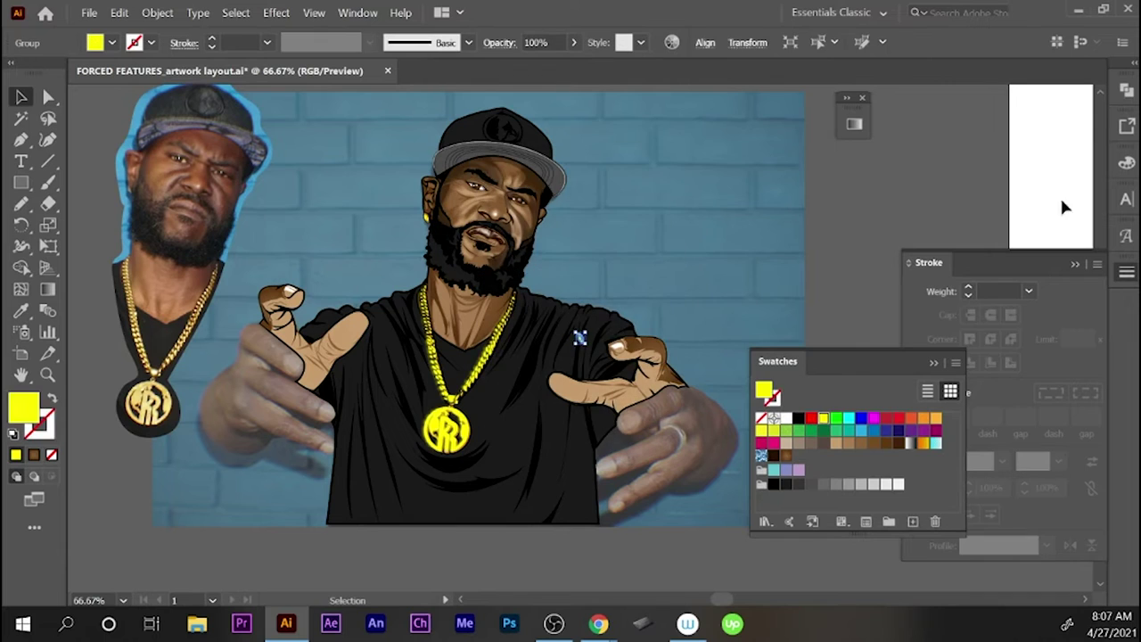
click(277, 13)
click(430, 221)
click(591, 268)
key(Delete)
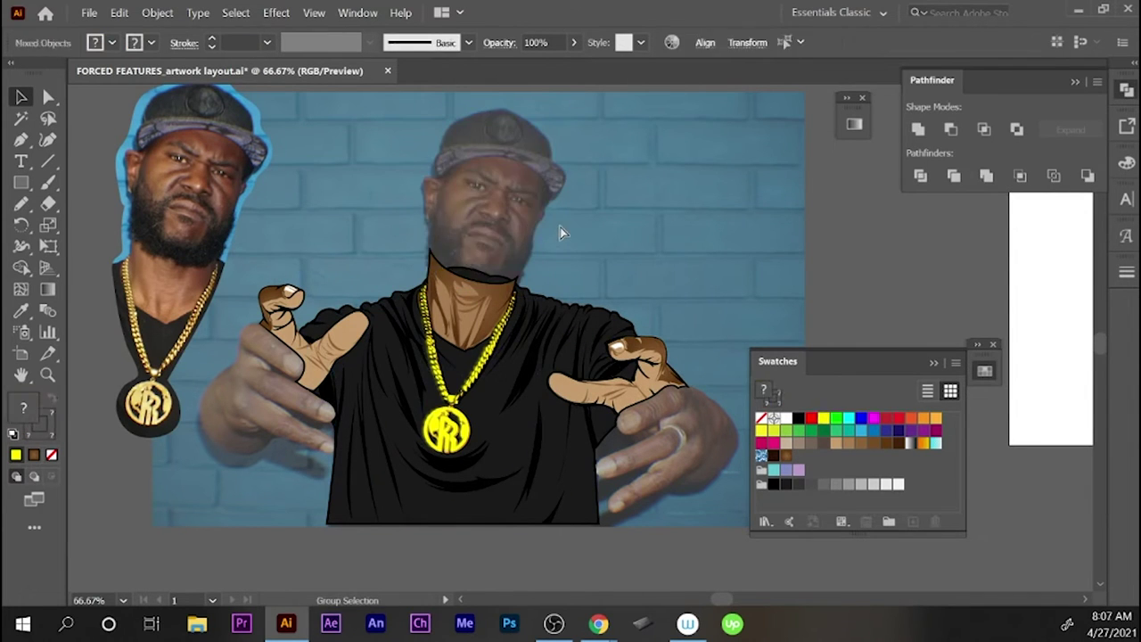
key(ctrl+z)
click(461, 312)
click(277, 13)
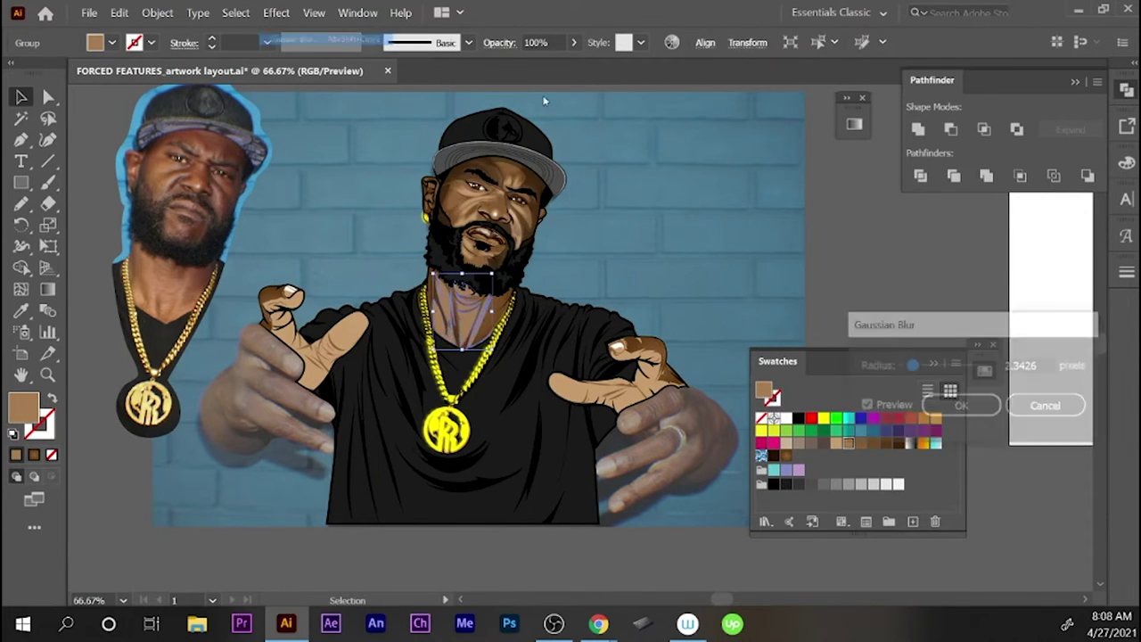
click(691, 203)
key(i)
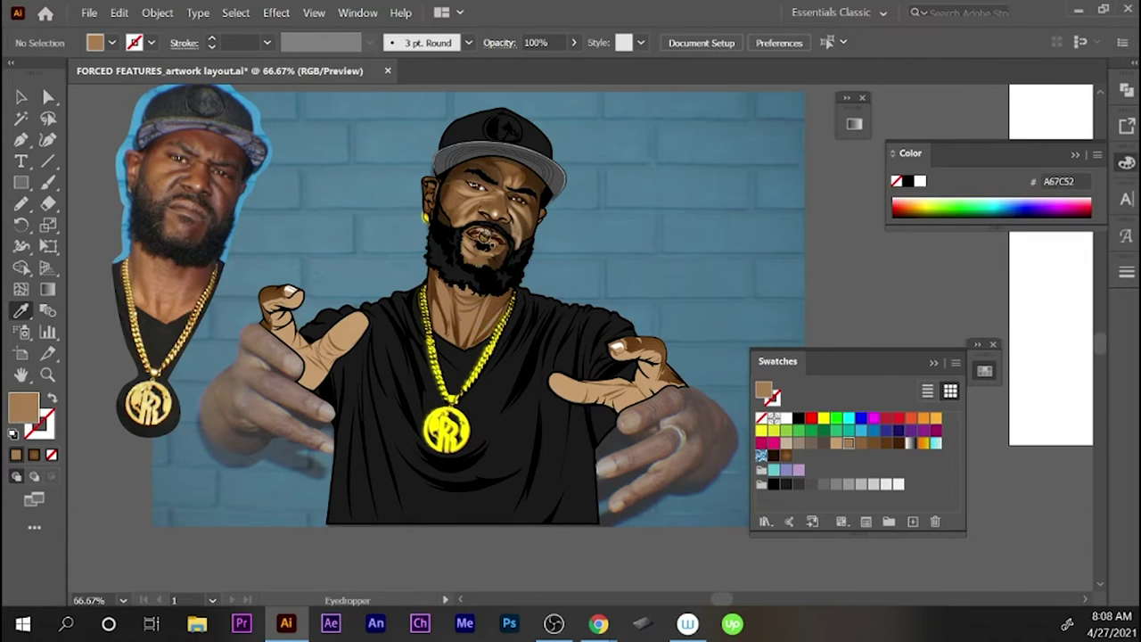
key(v)
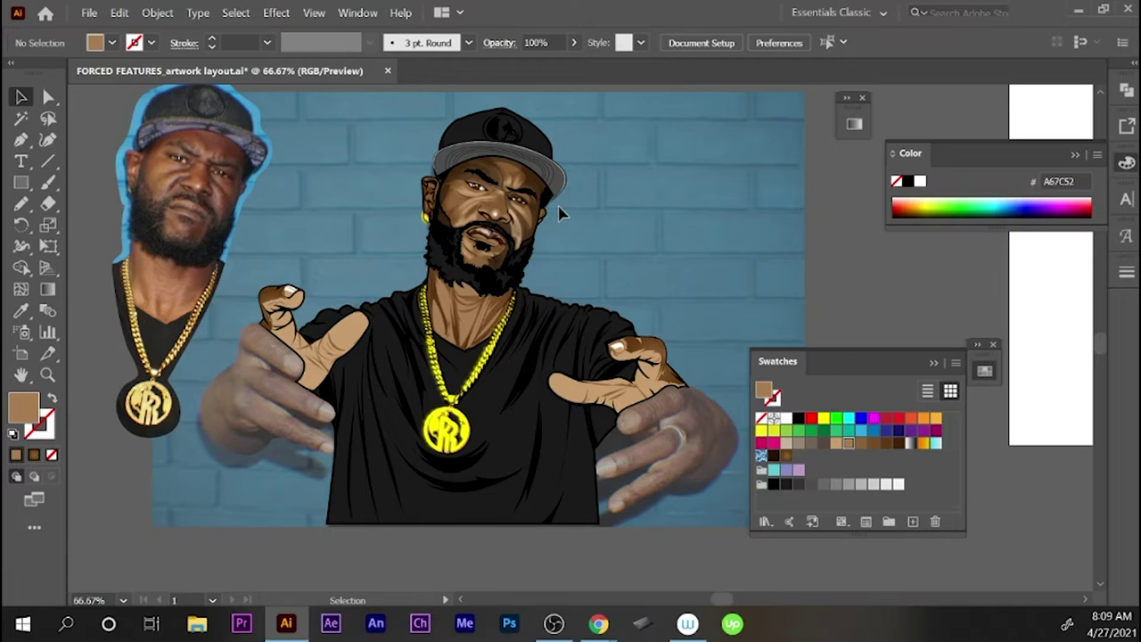
key(i)
click(480, 385)
- Draw a yellow FFFF00 drip from the medallion down to the shirt bottom
key(a)
drag(439, 459, 446, 457)
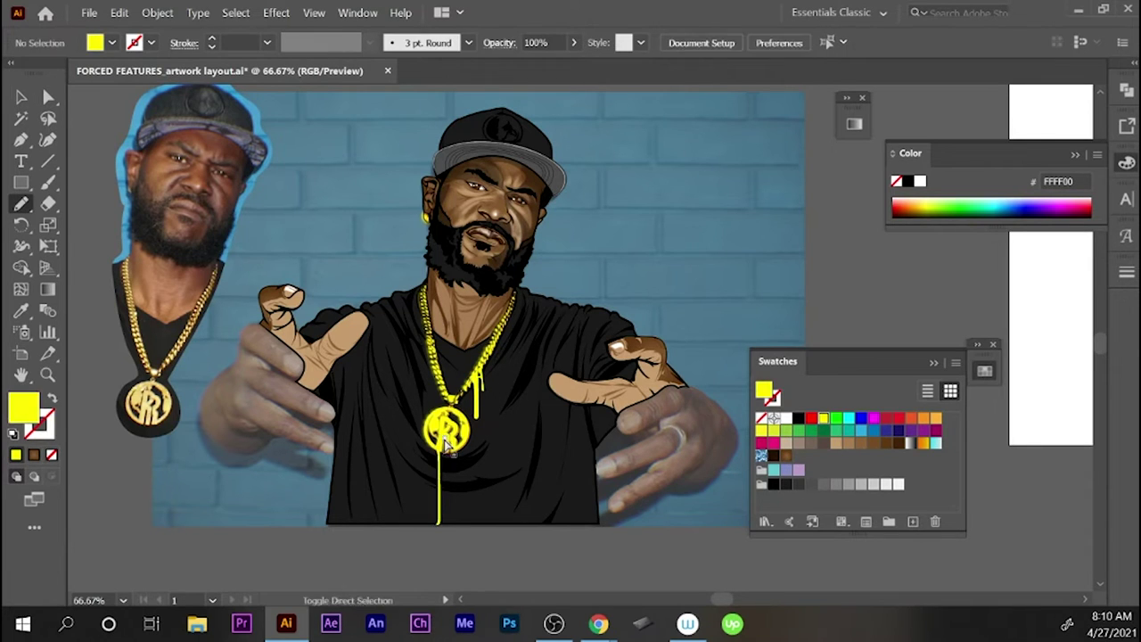
key(a)
key(shift+ctrl+F9)
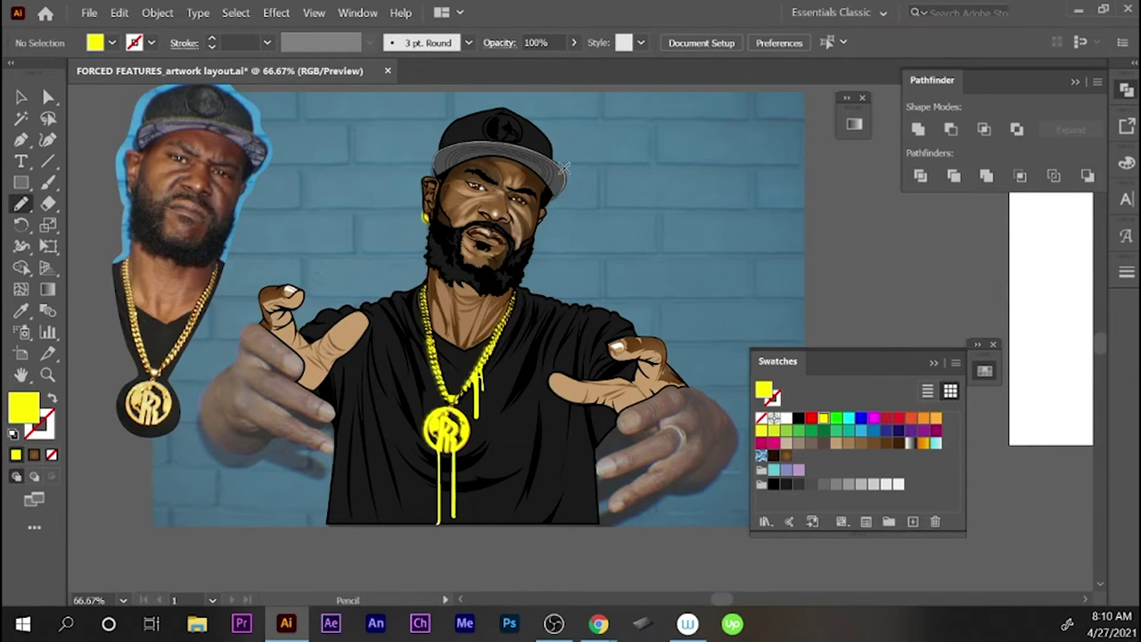
key(v)
click(479, 284)
click(535, 230)
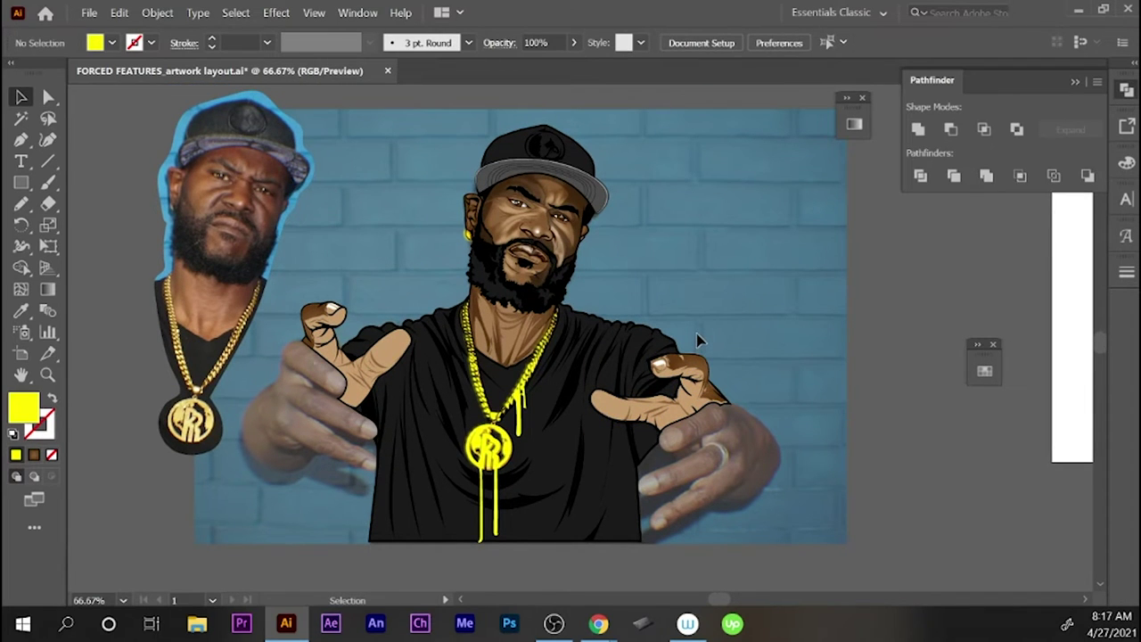
- Check the drip and hand shapes, undoing the stray thumb move
key(a)
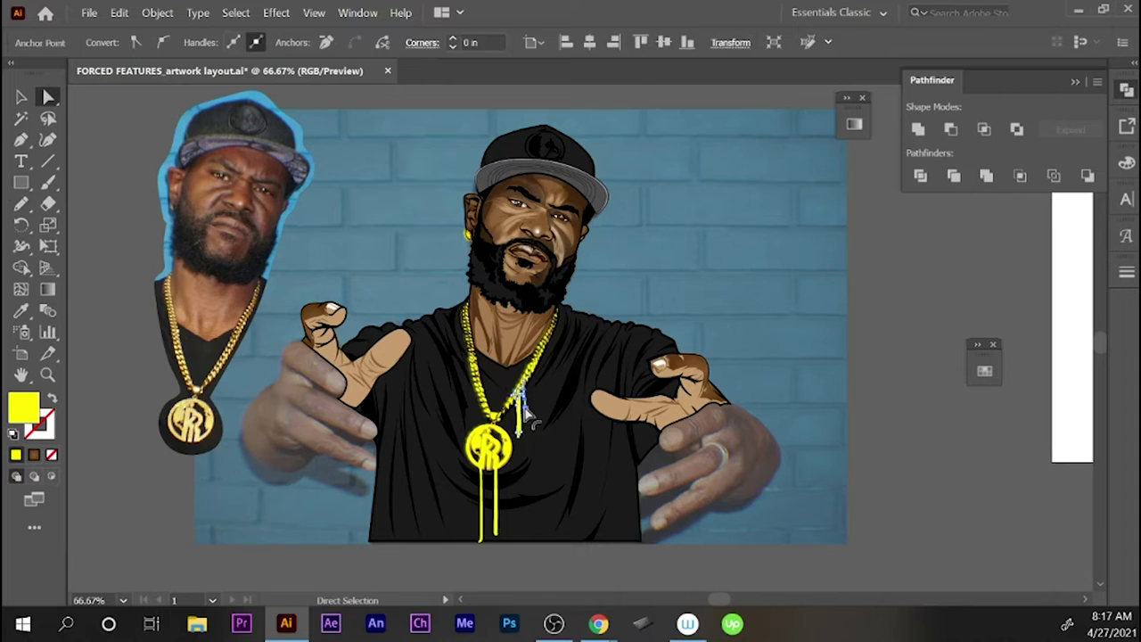
click(526, 399)
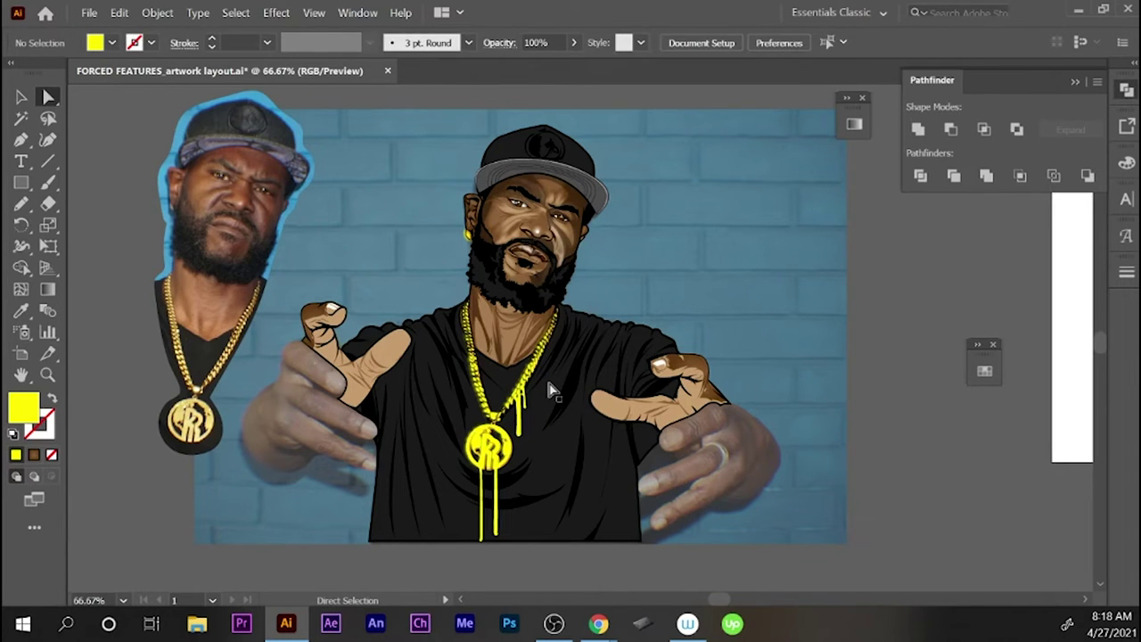
click(476, 303)
shift+click(476, 302)
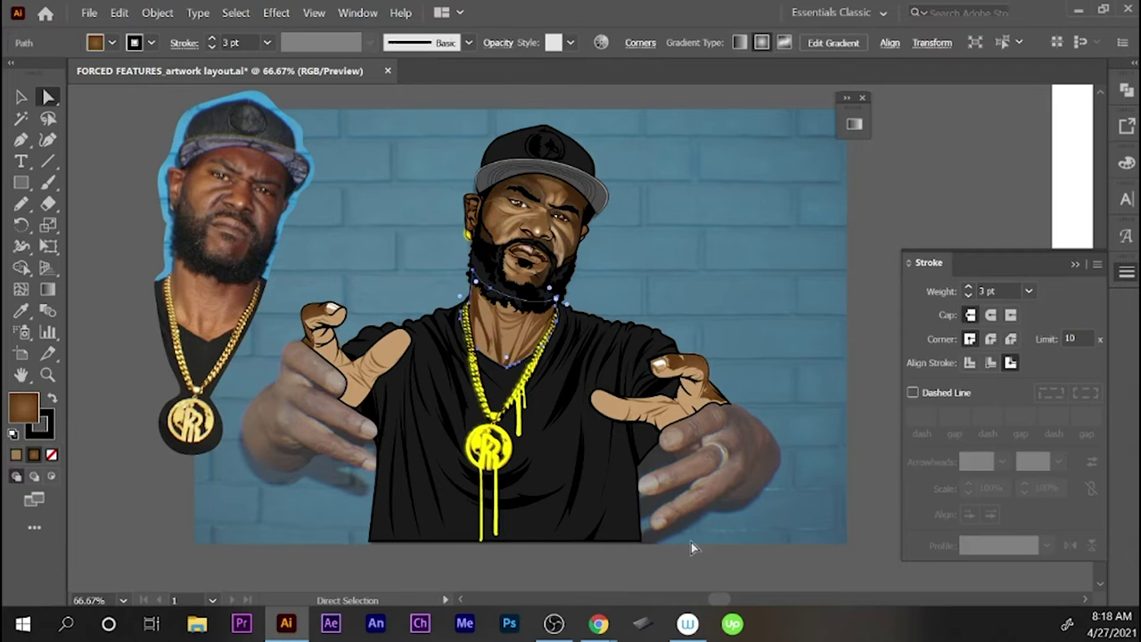
click(498, 228)
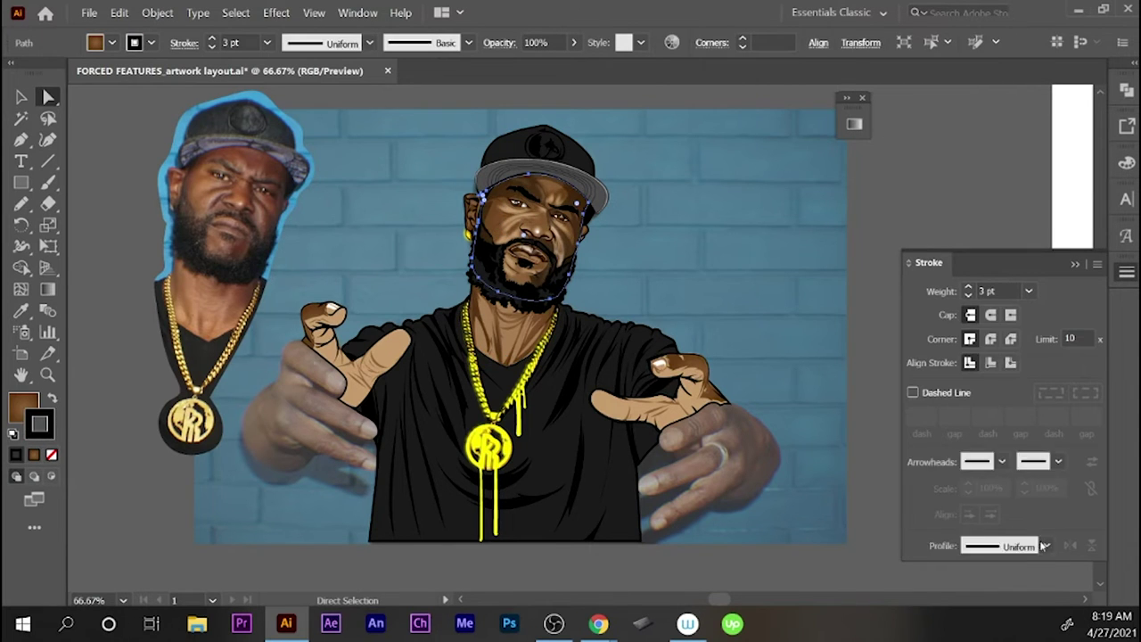
key(ctrl+z)
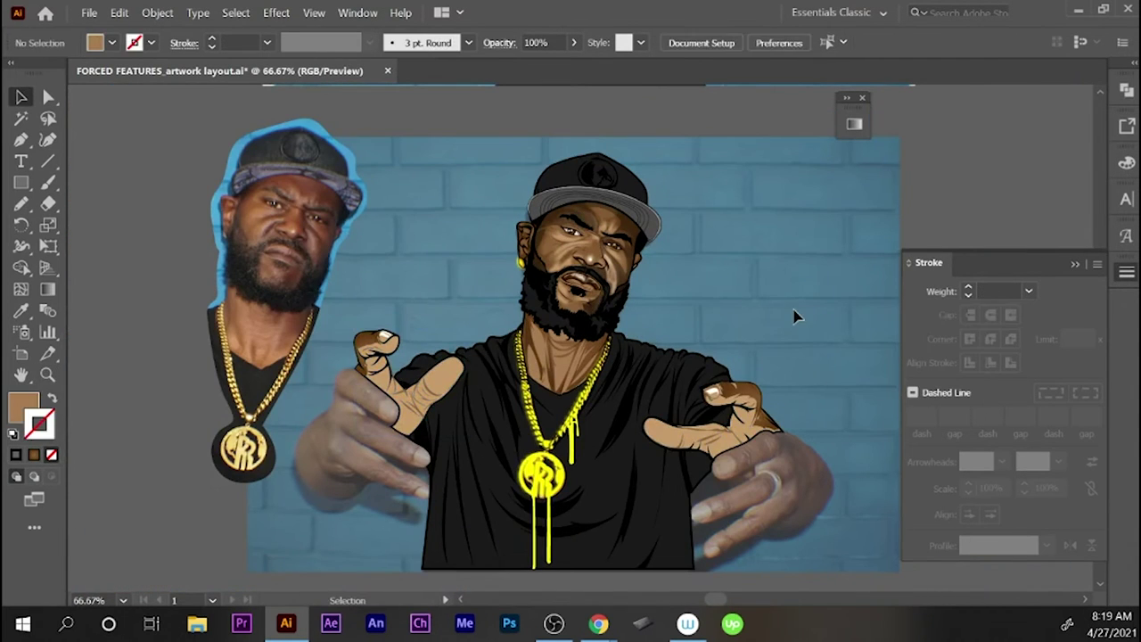
click(738, 398)
click(561, 234)
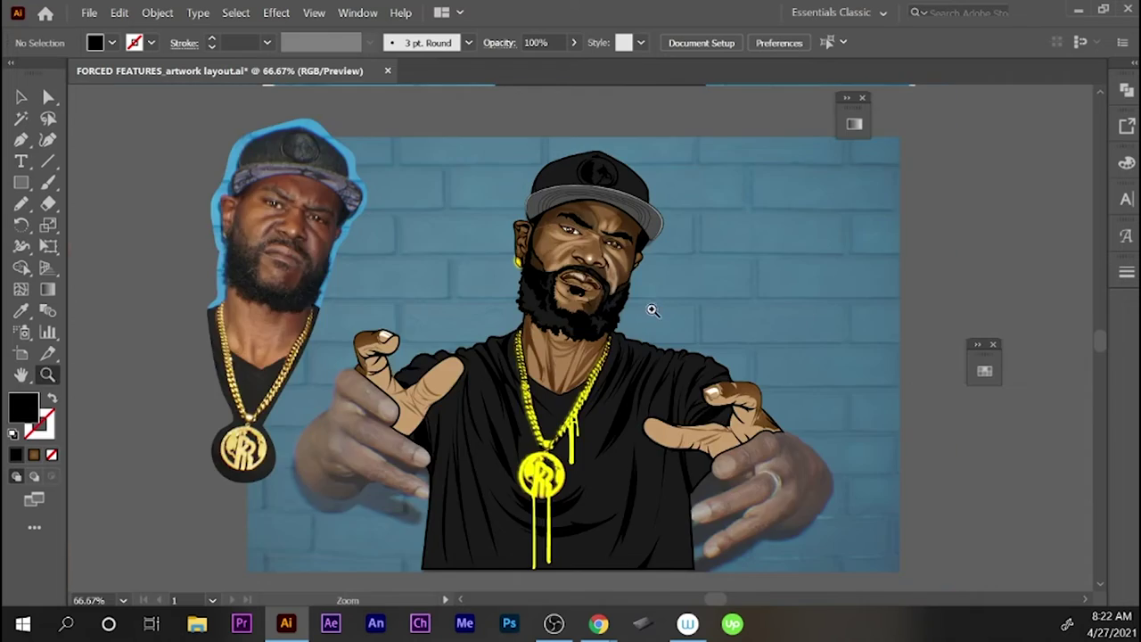
- Paste two reference photos, a woman and a man in a hat, onto the canvas
key(ctrl+minus)
scroll(769, 247, right, 3)
key(v)
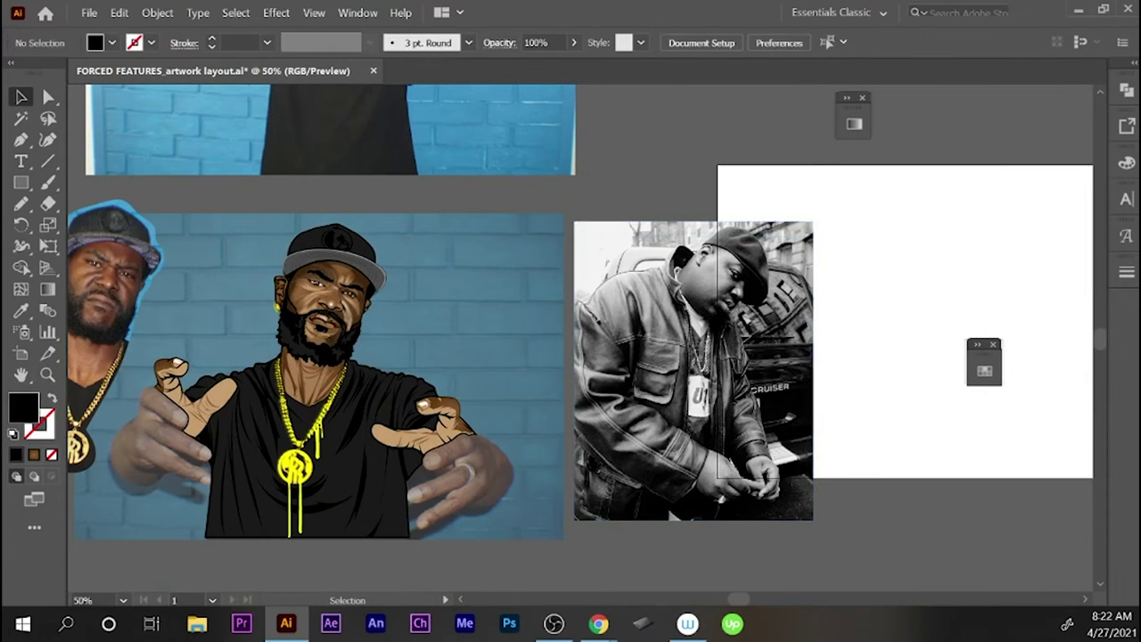
key(ctrl+v)
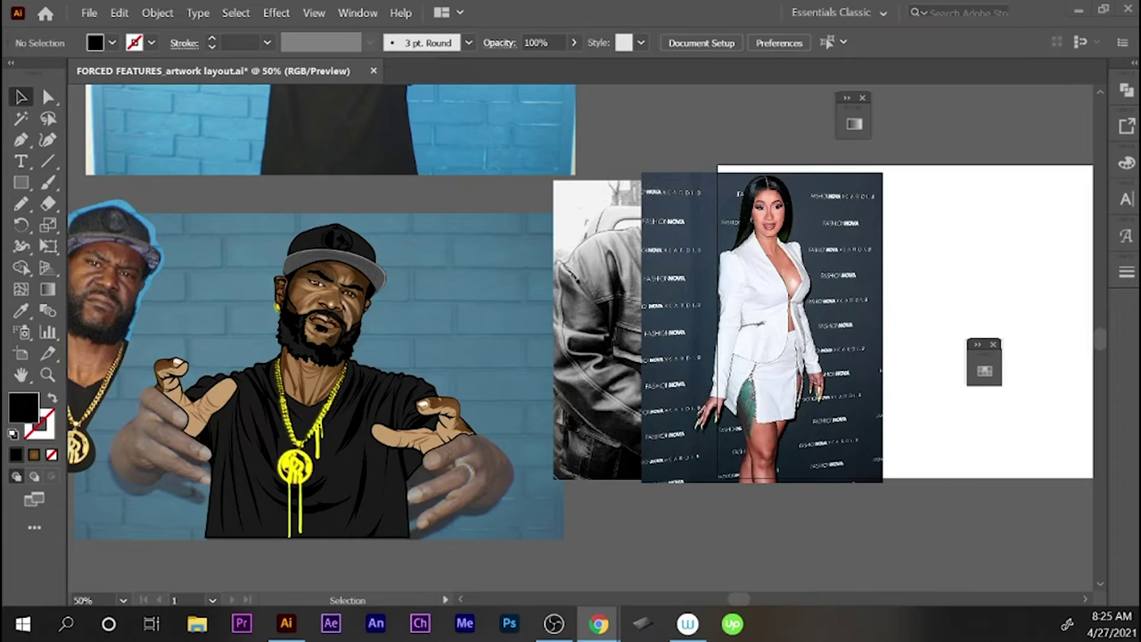
key(ctrl+v)
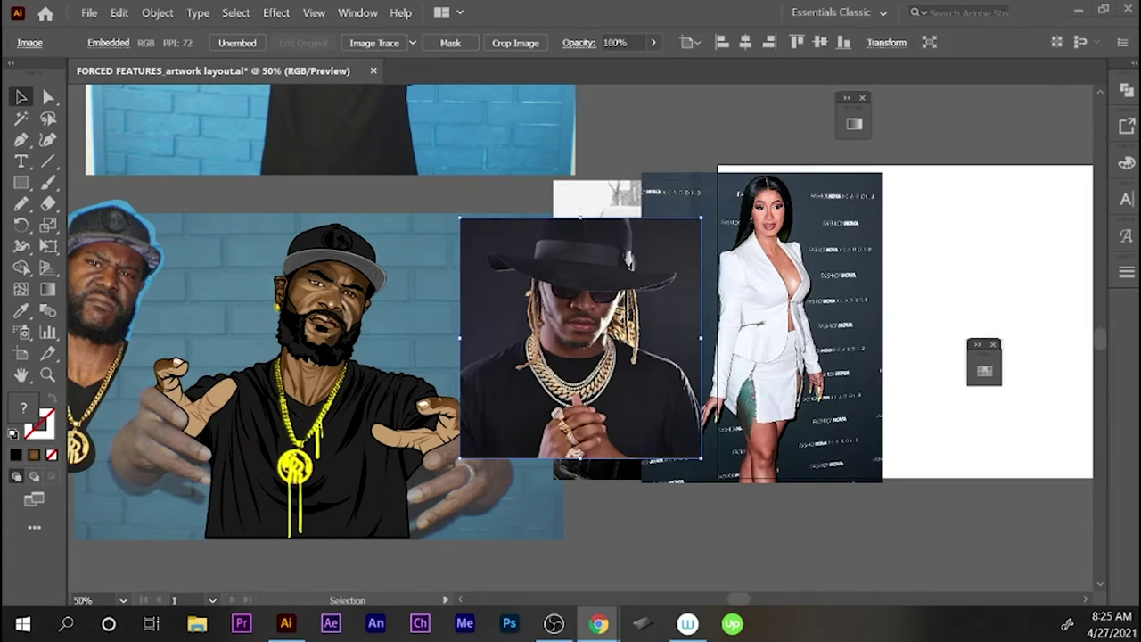
click(675, 182)
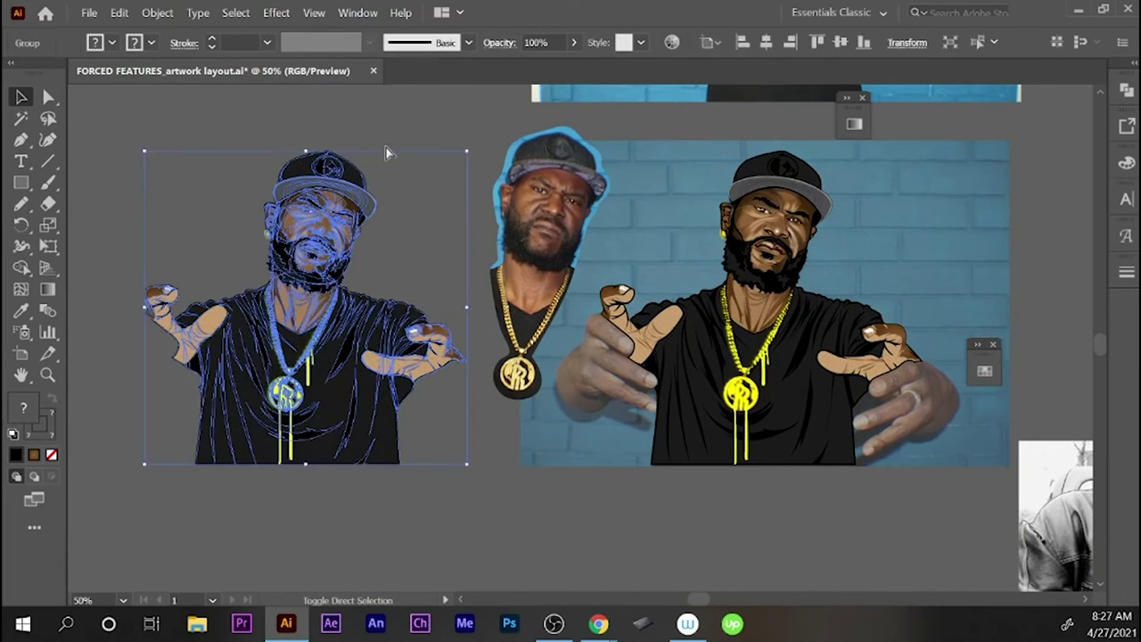
- Bring the standalone figure's chain and medallion in front of its shirt
click(392, 178)
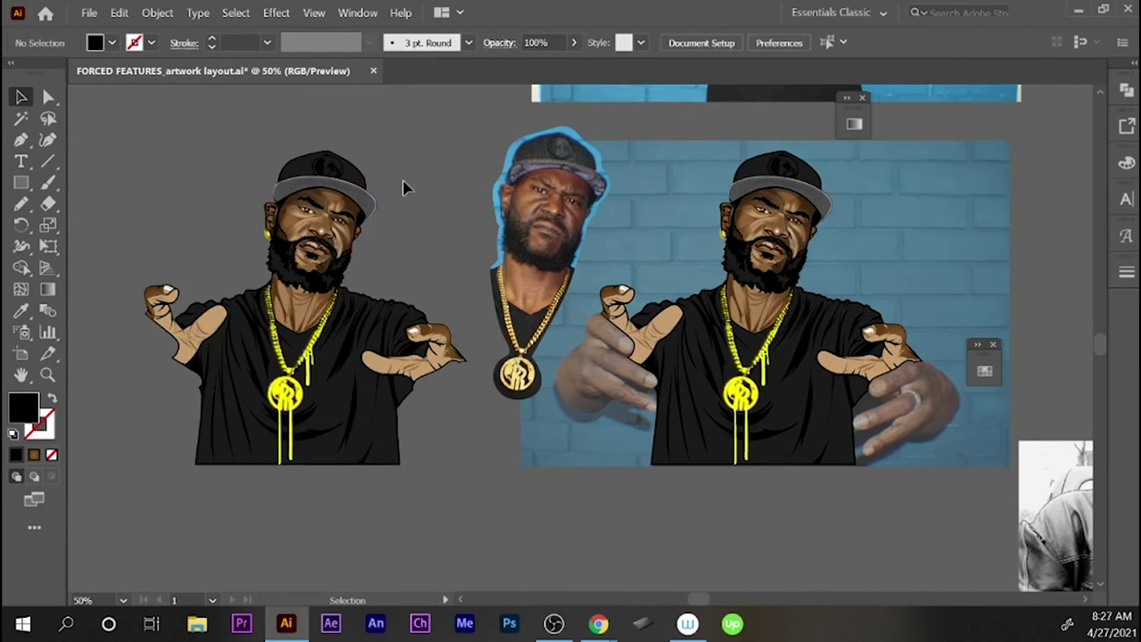
click(428, 344)
shift+click(312, 396)
shift+click(361, 263)
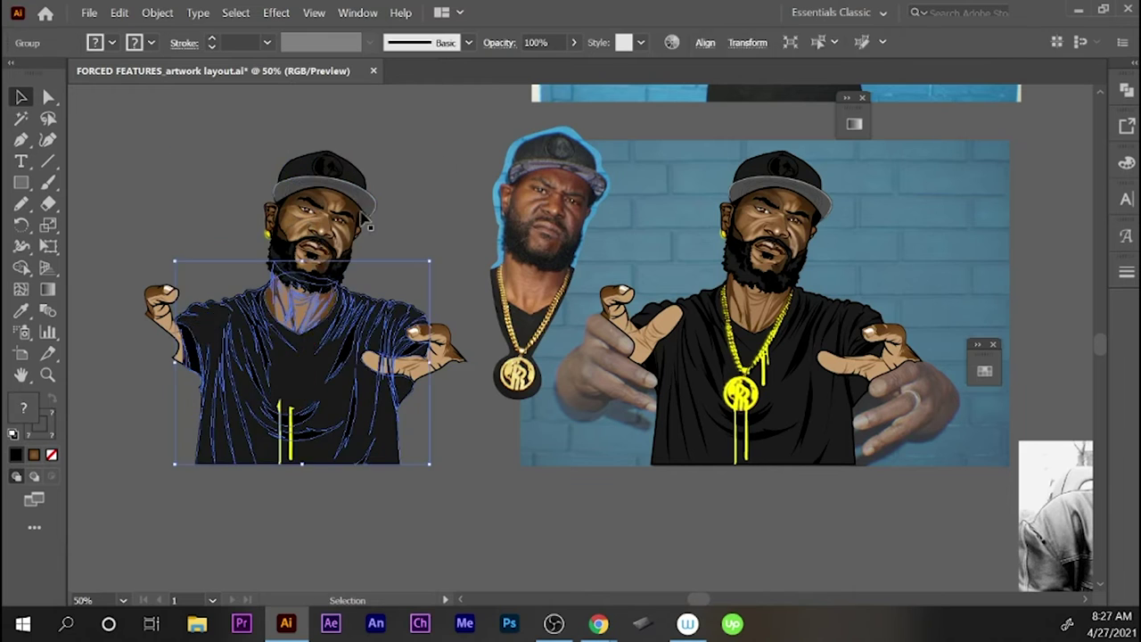
shift+click(312, 376)
key(ctrl+f)
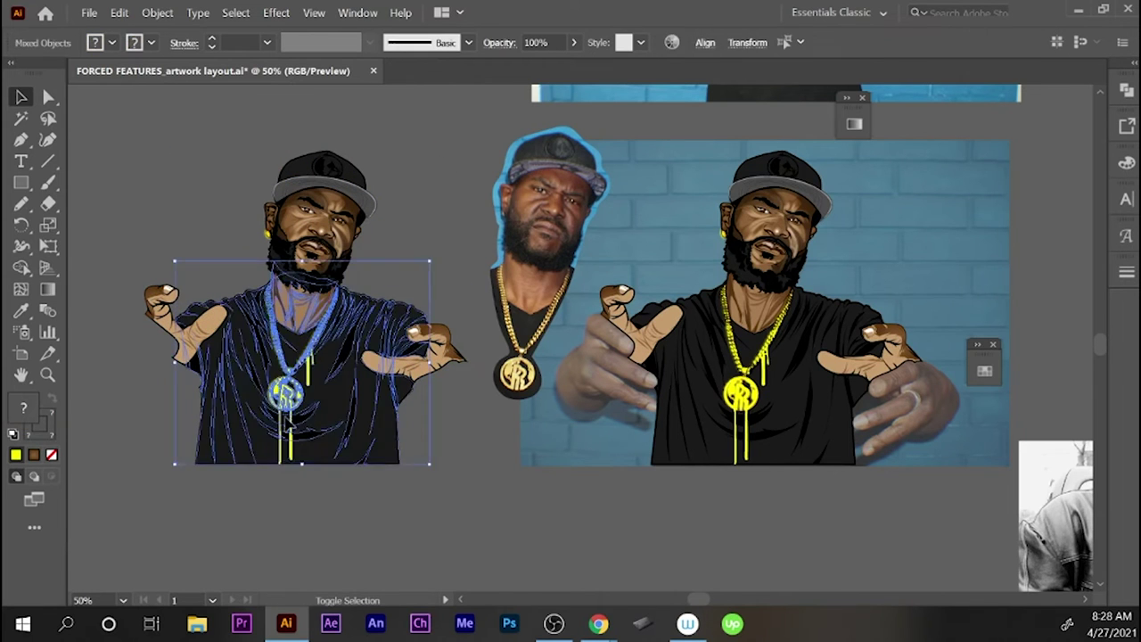
click(413, 191)
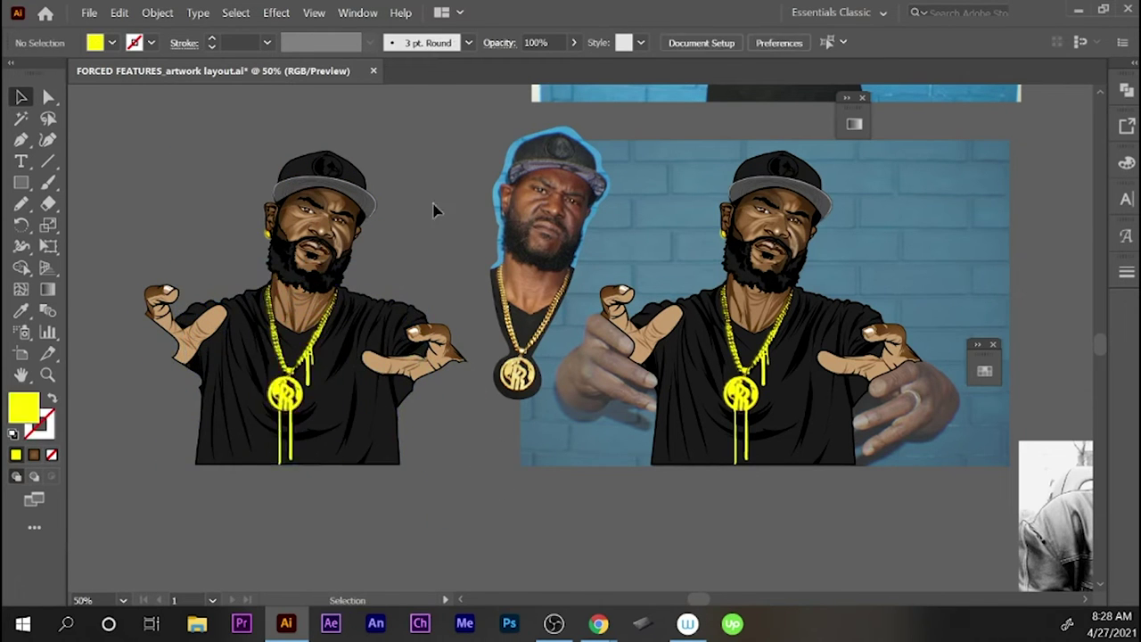
scroll(413, 192, up, 2)
scroll(413, 192, left, 2)
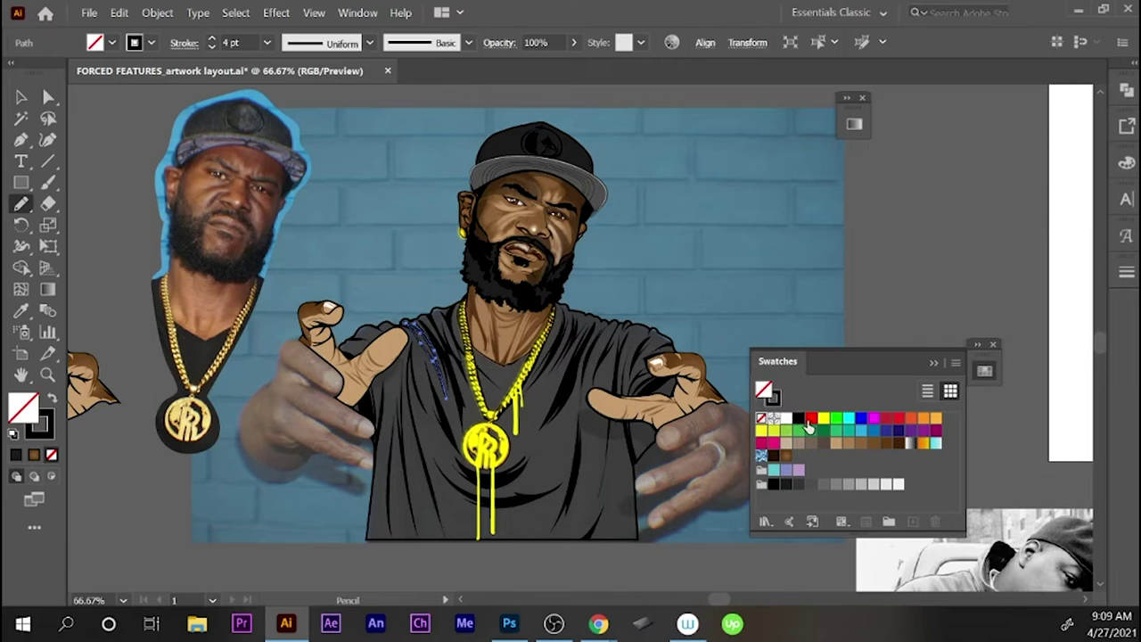
- Draw red shading strokes along the shirt collar and its right side
click(811, 417)
drag(410, 323, 446, 400)
mouse_move(435, 308)
mouse_down()
mouse_move(472, 410)
mouse_move(457, 353)
mouse_move(526, 373)
mouse_up()
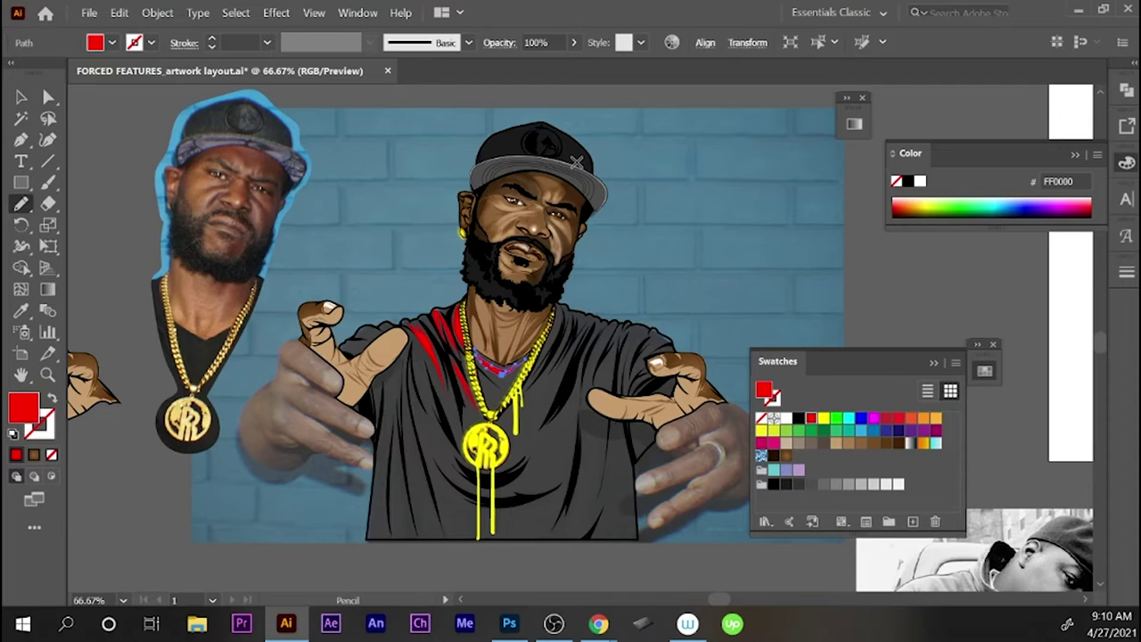
key(ctrl+shift+a)
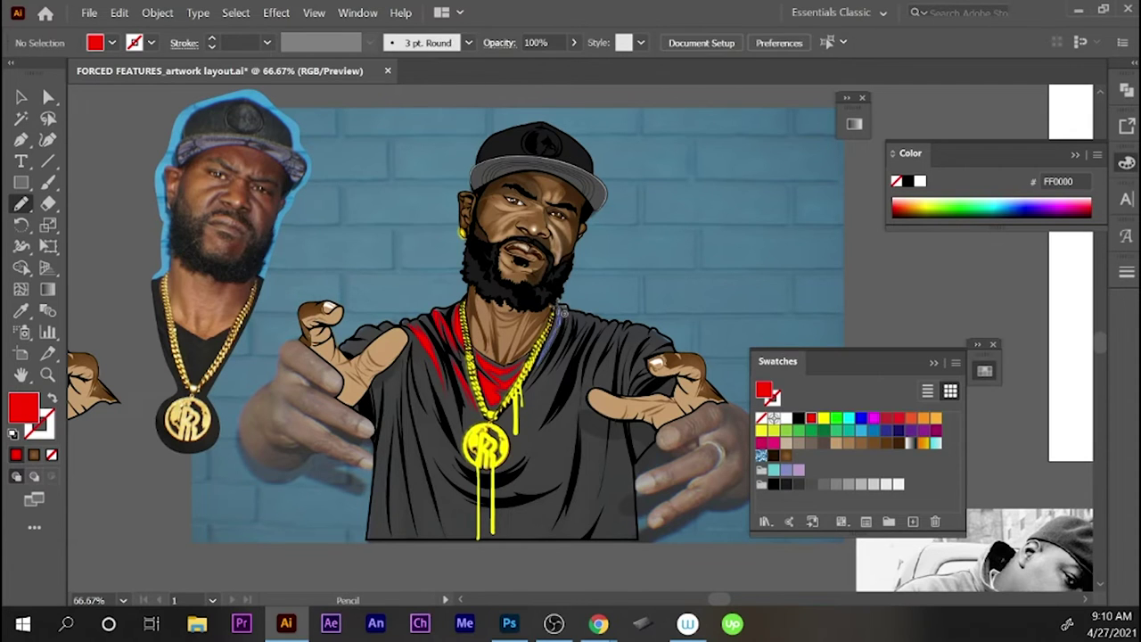
drag(557, 359, 532, 391)
key(ctrl+shift+a)
- Recolour the collar strokes olive and make the shirt near-black 1A1A1A
ctrl+click(556, 367)
drag(431, 355, 392, 223)
key(ctrl+z)
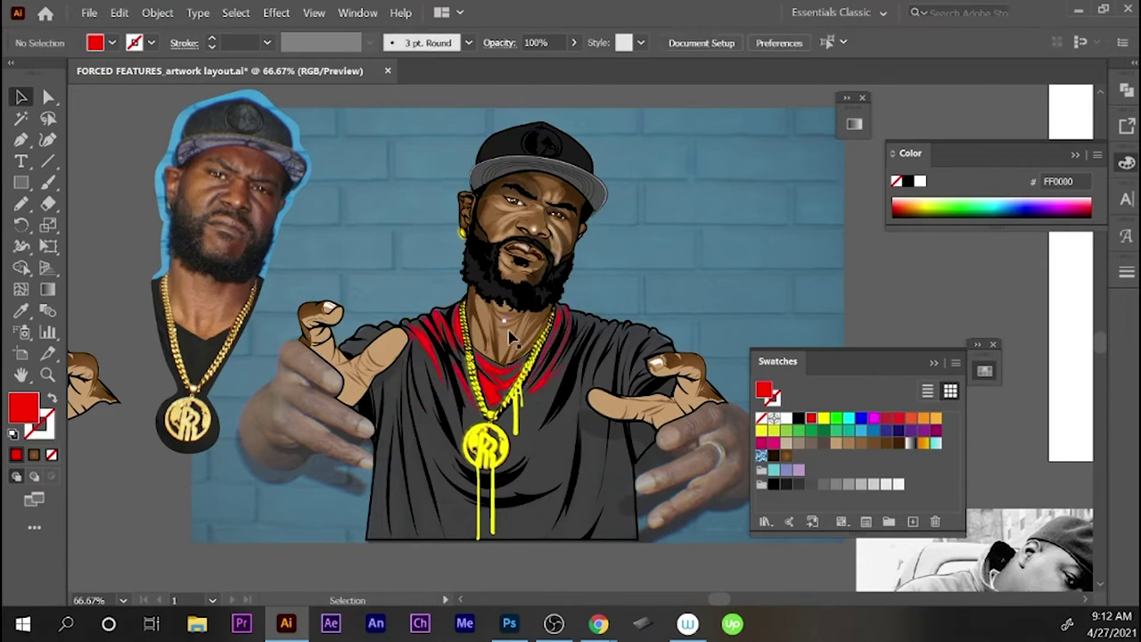
key(ctrl+shift+a)
key(a)
click(517, 307)
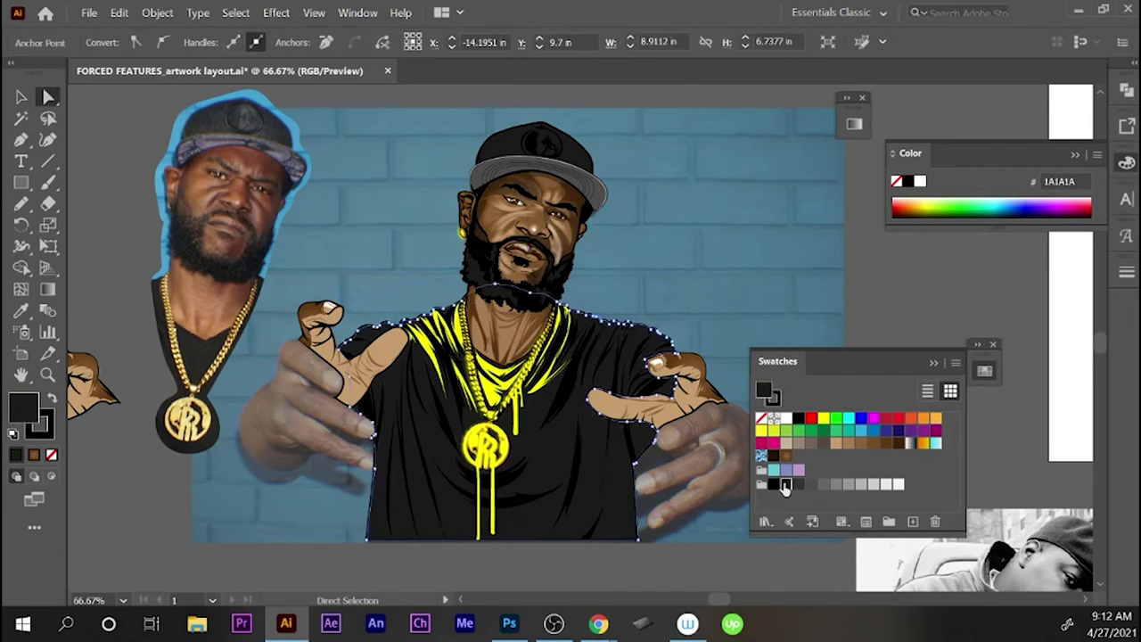
key(ctrl+shift+a)
- Set up the Pencil with a black stroke and open the Stroke panel
key(n)
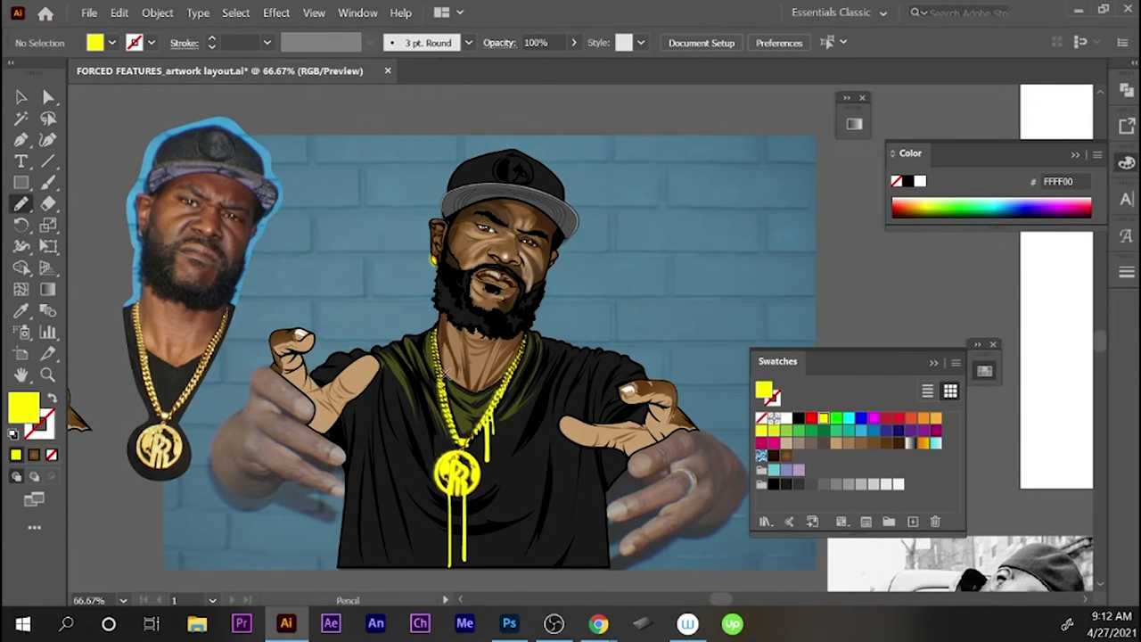
key(ctrl+F10)
key(shift+x)
key(ctrl+shift+a)
key(a)
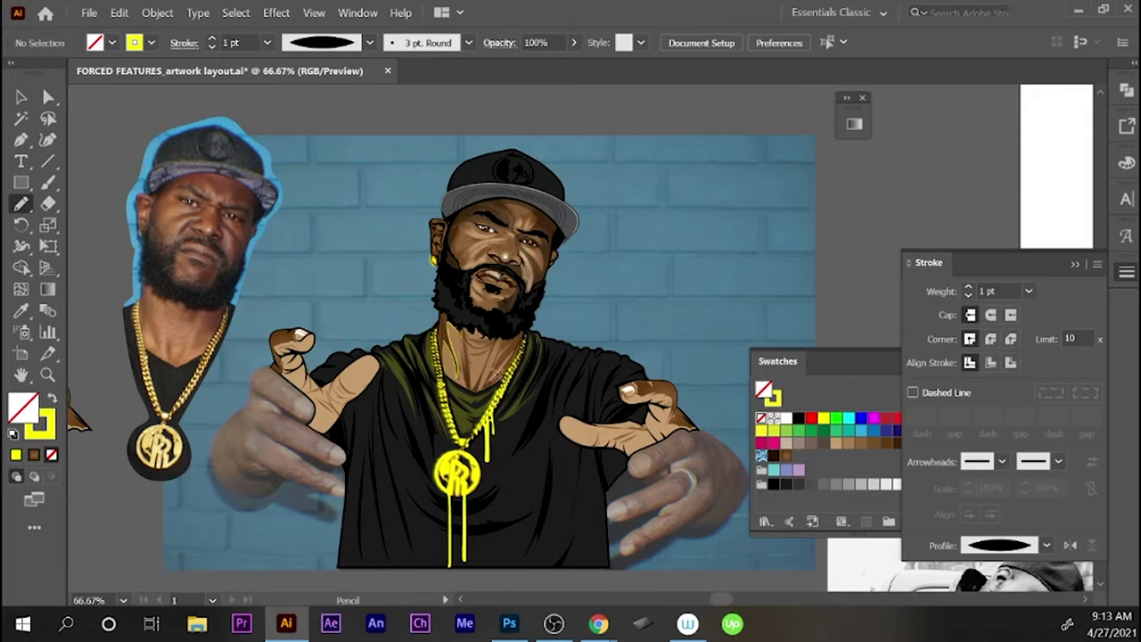
click(524, 367)
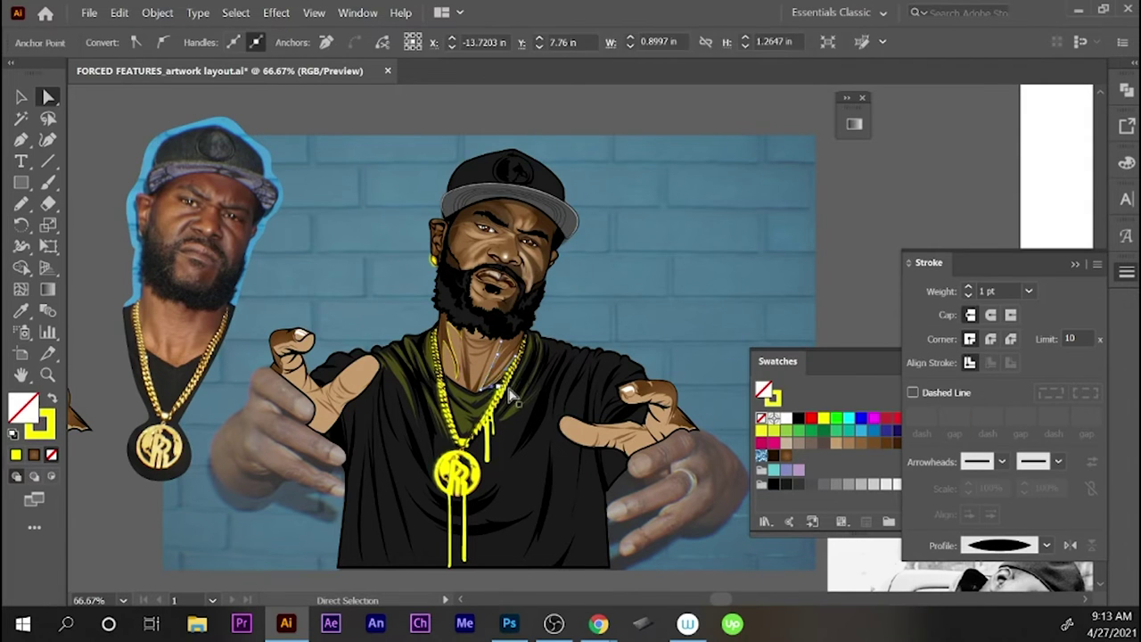
key(n)
key(ctrl+shift+a)
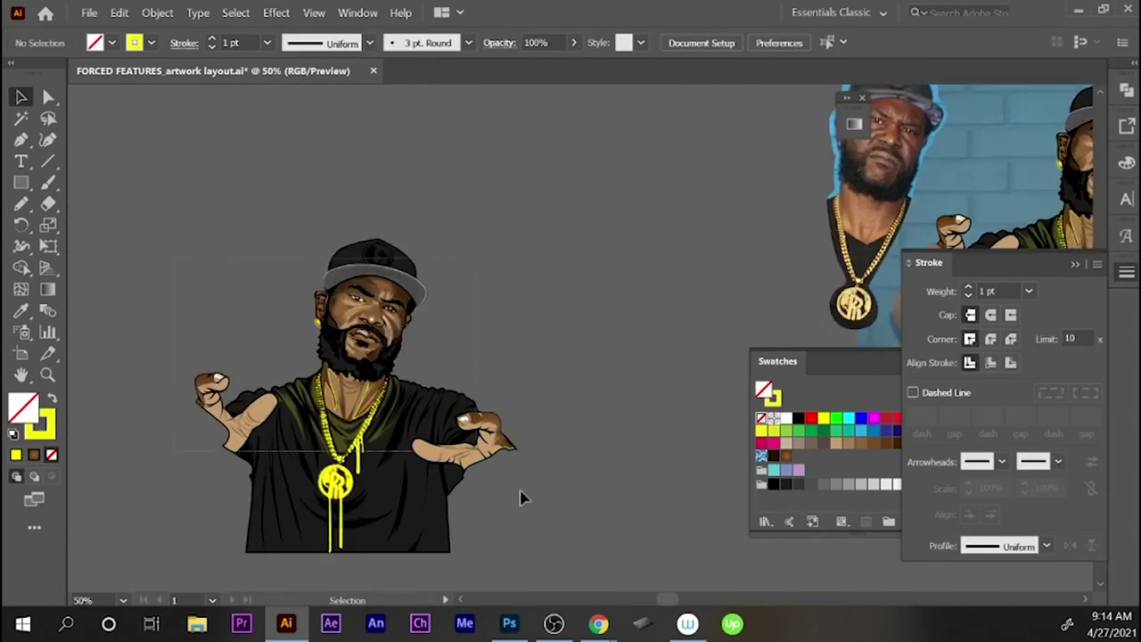
- Draw a thin 0.5 pt line along the neck and set its opacity to 50%
click(380, 353)
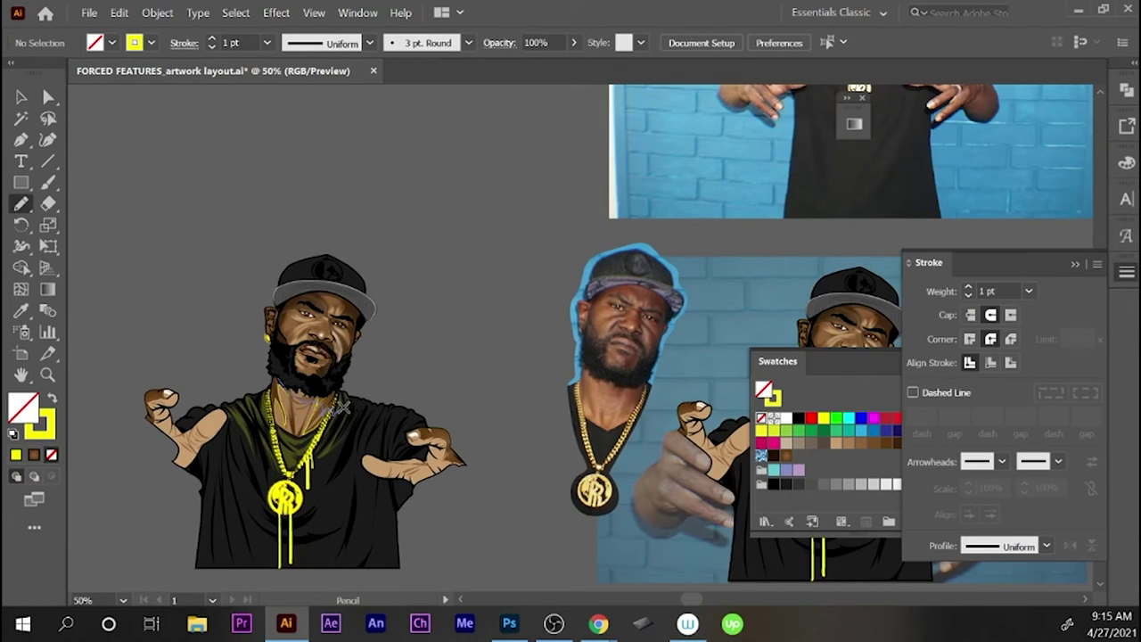
drag(279, 382, 349, 398)
key(v)
click(544, 41)
text(50)
click(338, 428)
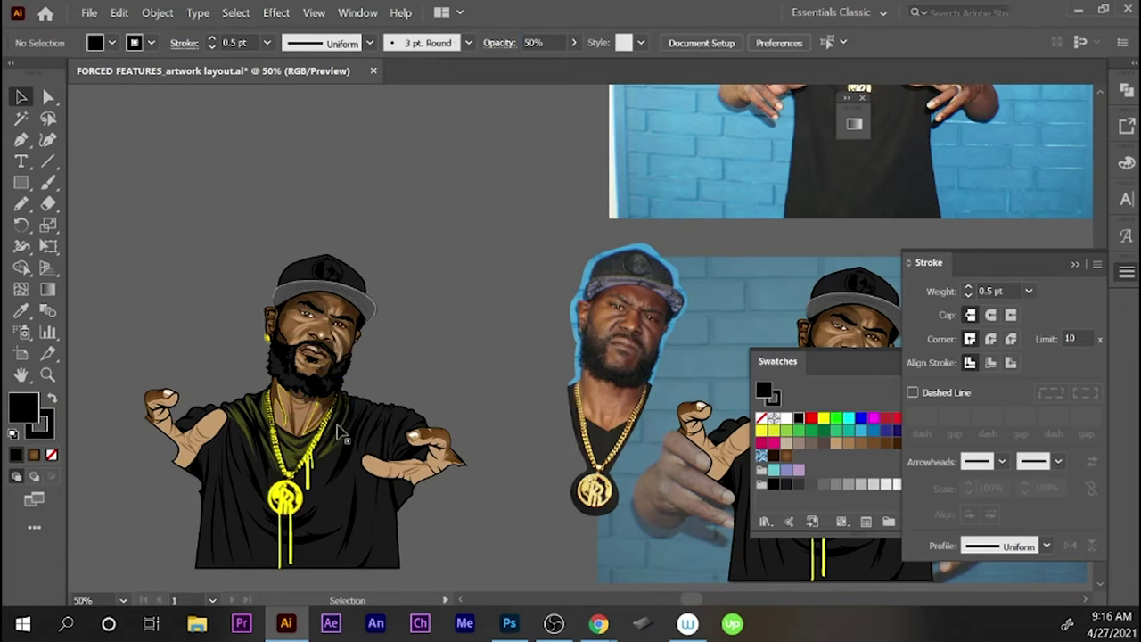
click(311, 487)
- Zoom in on the gold chain drip and inspect its anchor points
key(a)
scroll(581, 420, up, 5)
key(ctrl+shift+a)
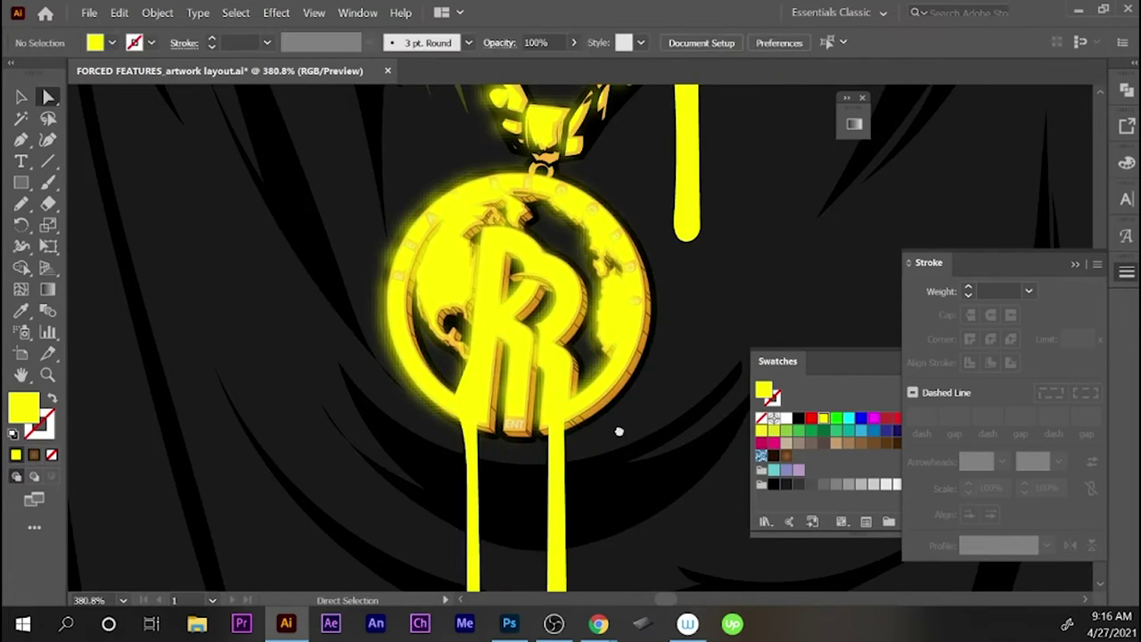
scroll(669, 303, up, 5)
click(641, 444)
click(618, 437)
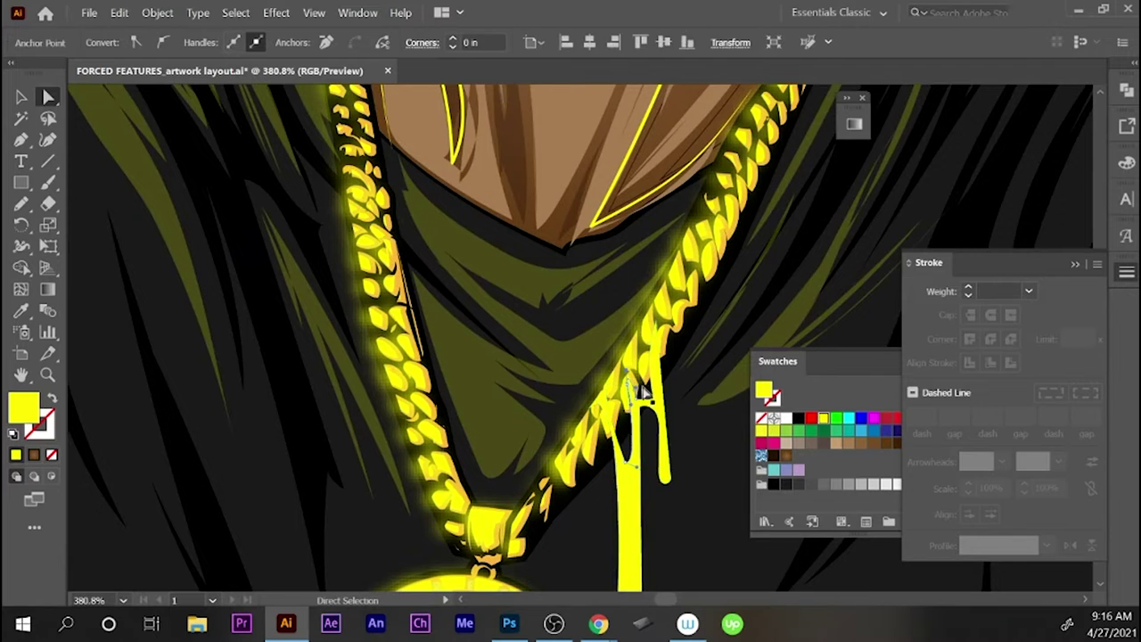
key(ctrl+shift+a)
click(654, 337)
key(ctrl+shift+a)
key(ctrl+minus)
key(ctrl+minus)
key(ctrl+minus)
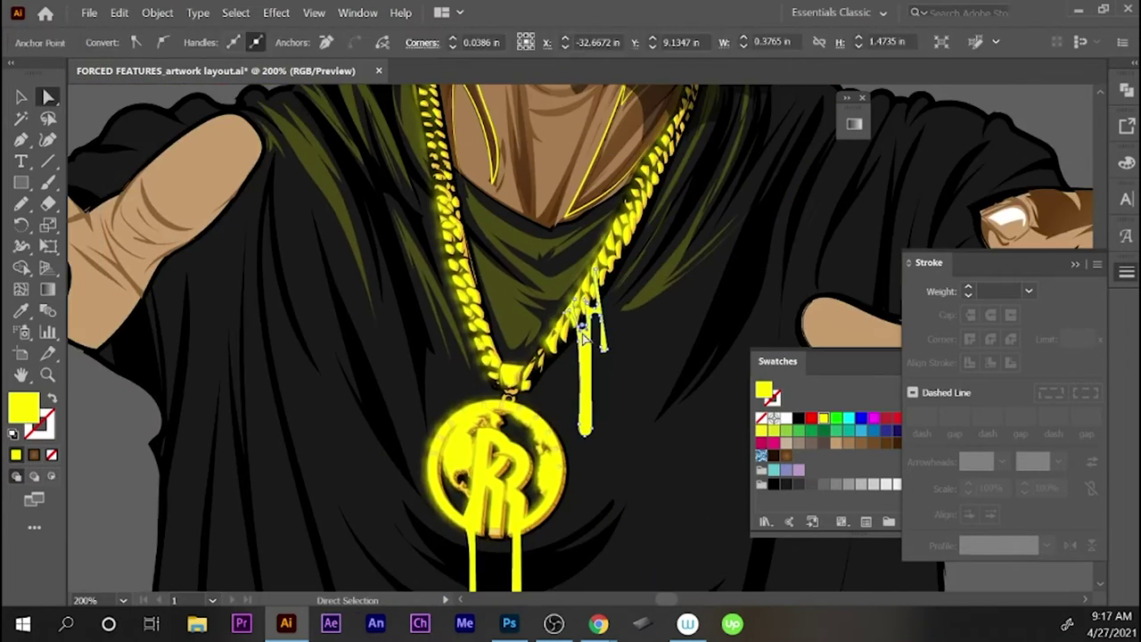
- Swap fill and stroke colours and zoom out to the full figure
key(n)
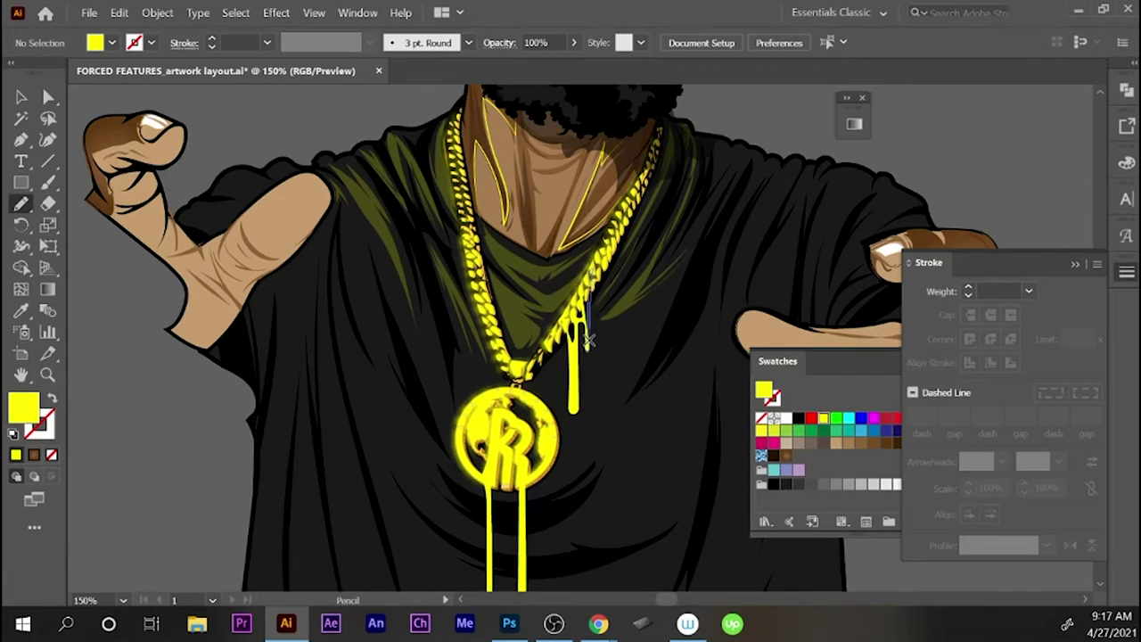
key(shift+x)
key(a)
key(ctrl+minus)
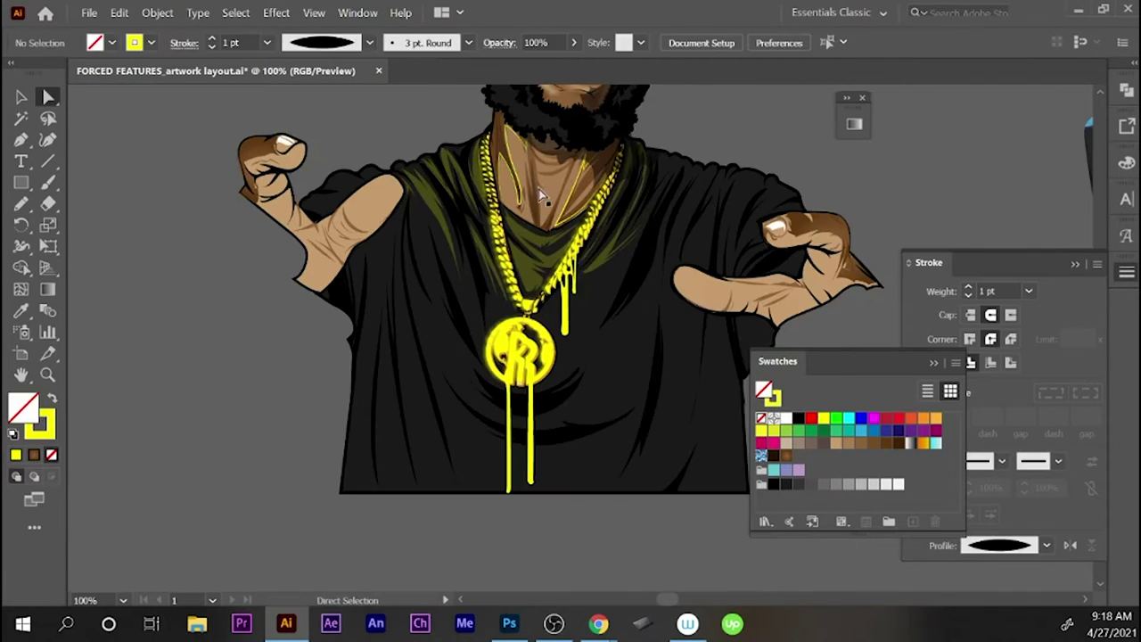
key(v)
key(ctrl+minus)
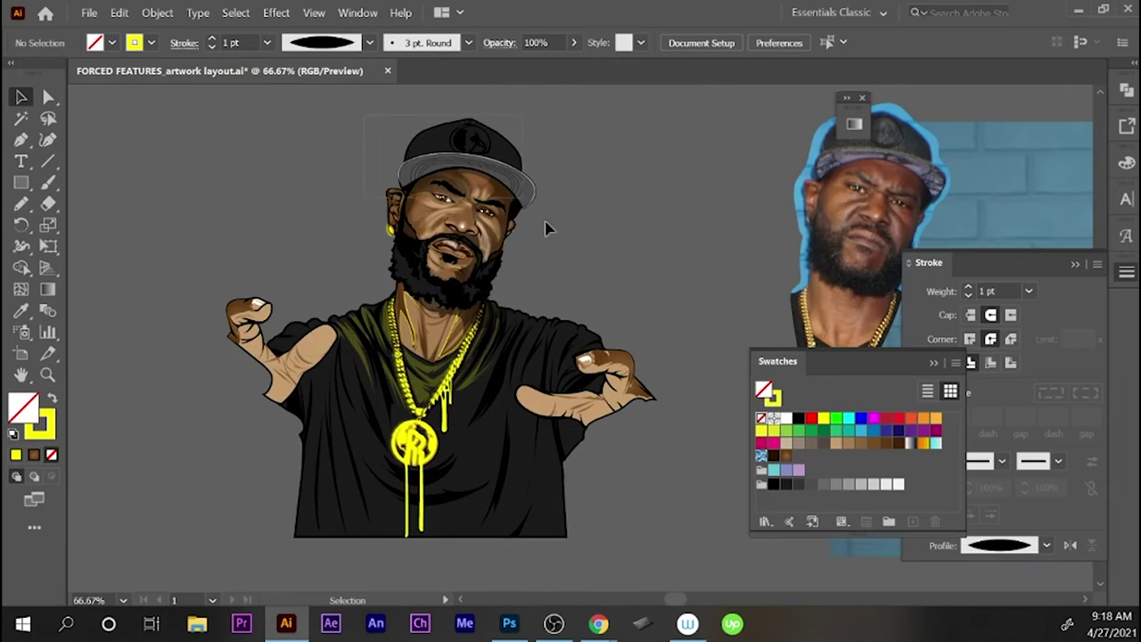
- Reshape the small yellow drip under the chain so its right-hand curve rounds outward
shift+click(400, 306)
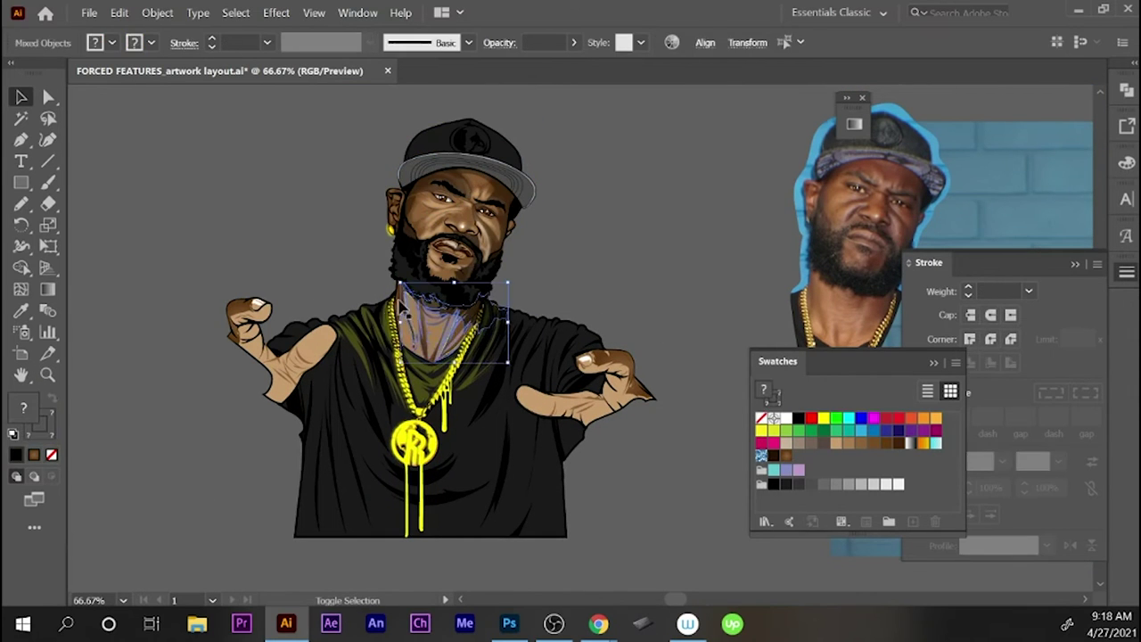
click(450, 382)
key(ctrl+3)
key(ctrl+alt+3)
key(ctrl+shift+a)
mouse_move(451, 419)
mouse_down()
mouse_move(472, 446)
mouse_move(493, 429)
mouse_up()
click(490, 489)
click(426, 450)
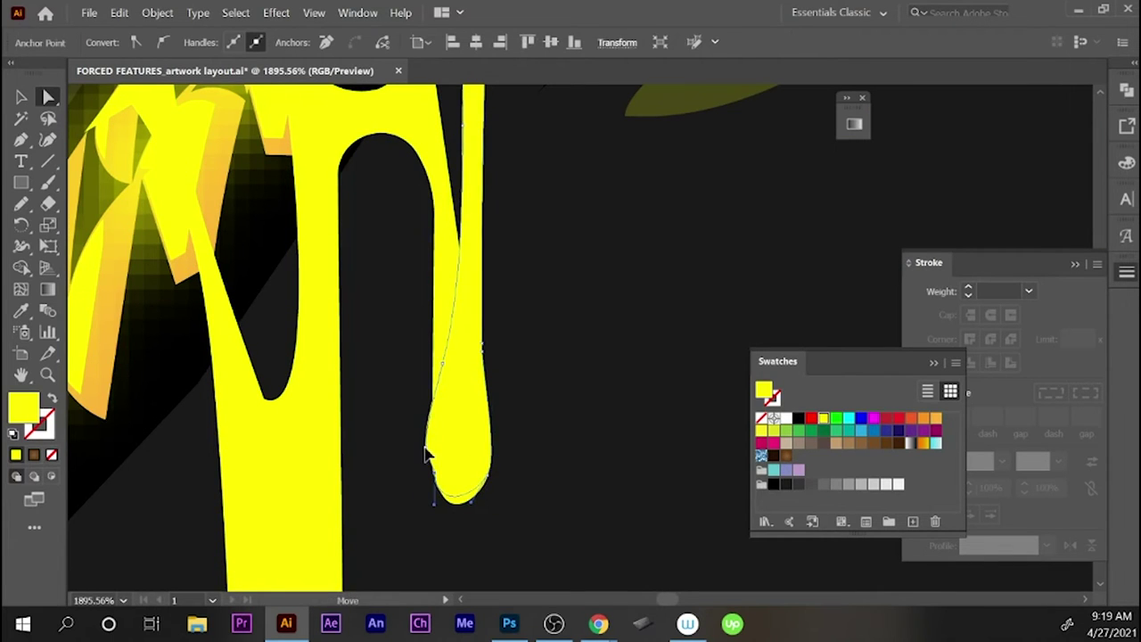
click(499, 499)
- Zoom out to recentre the whole figure and sample the thin black linework style
key(z)
alt+click(596, 224)
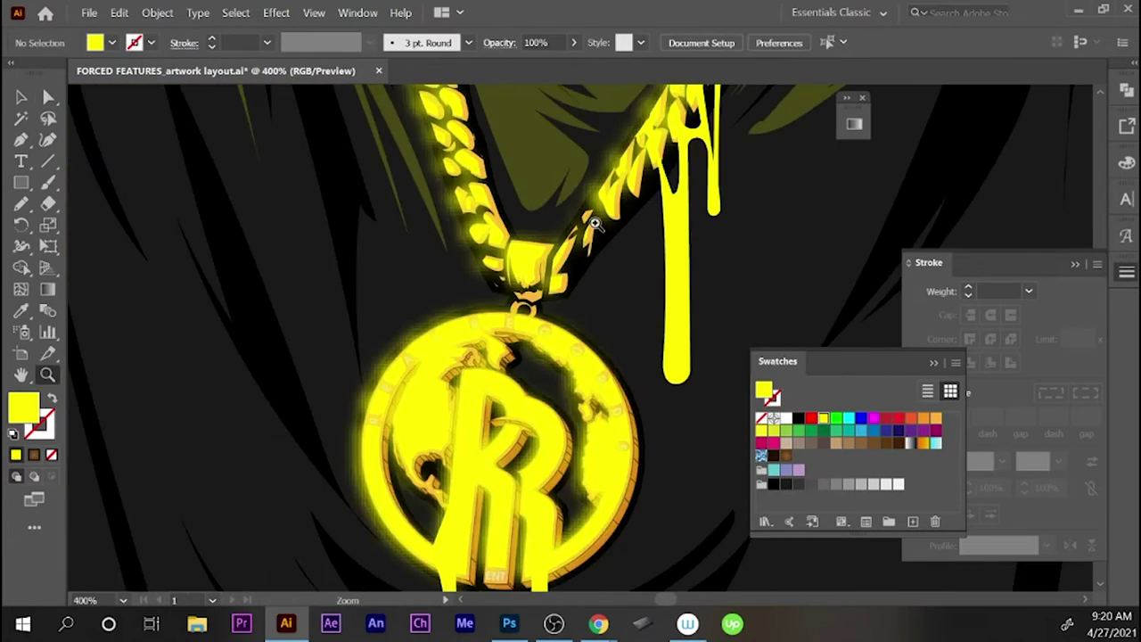
alt+click(642, 300)
key(v)
drag(637, 300, 590, 268)
key(n)
key(i)
click(686, 339)
click(294, 327)
click(639, 404)
key(v)
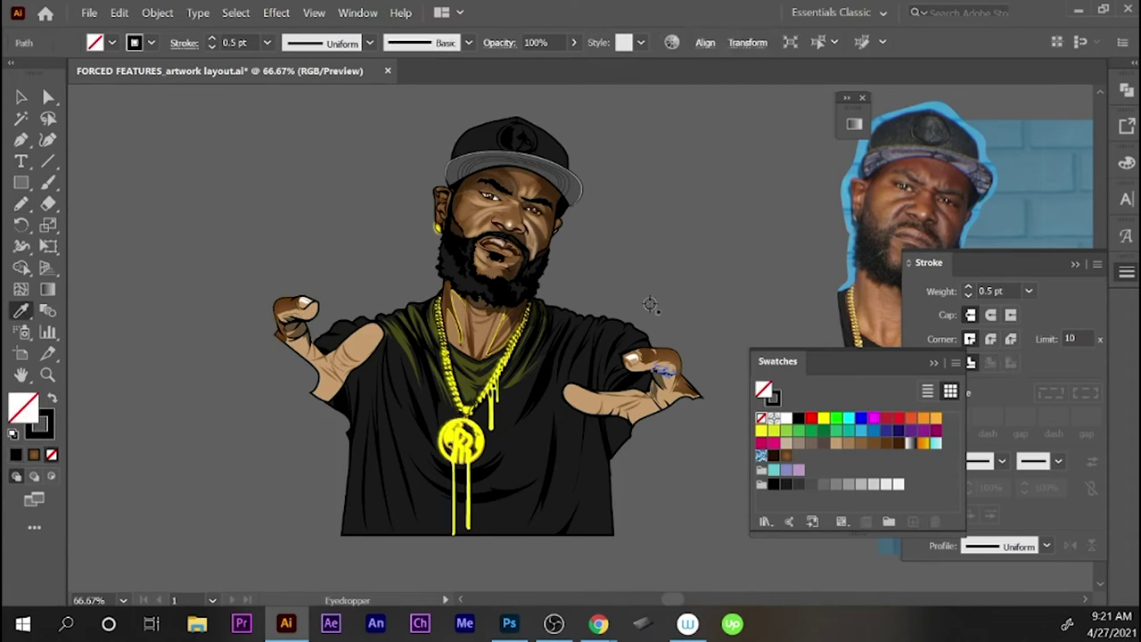
key(v)
drag(664, 379, 717, 284)
key(ctrl+z)
key(a)
click(303, 321)
key(Delete)
key(ctrl+z)
key(ctrl+minus)
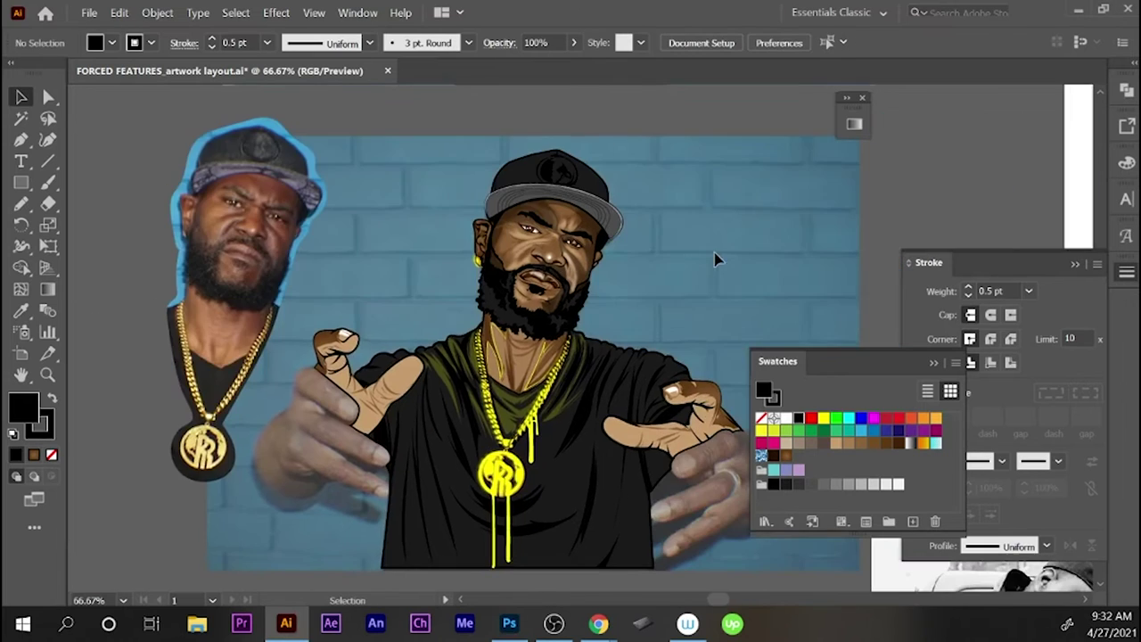
key(z)
alt+click(624, 279)
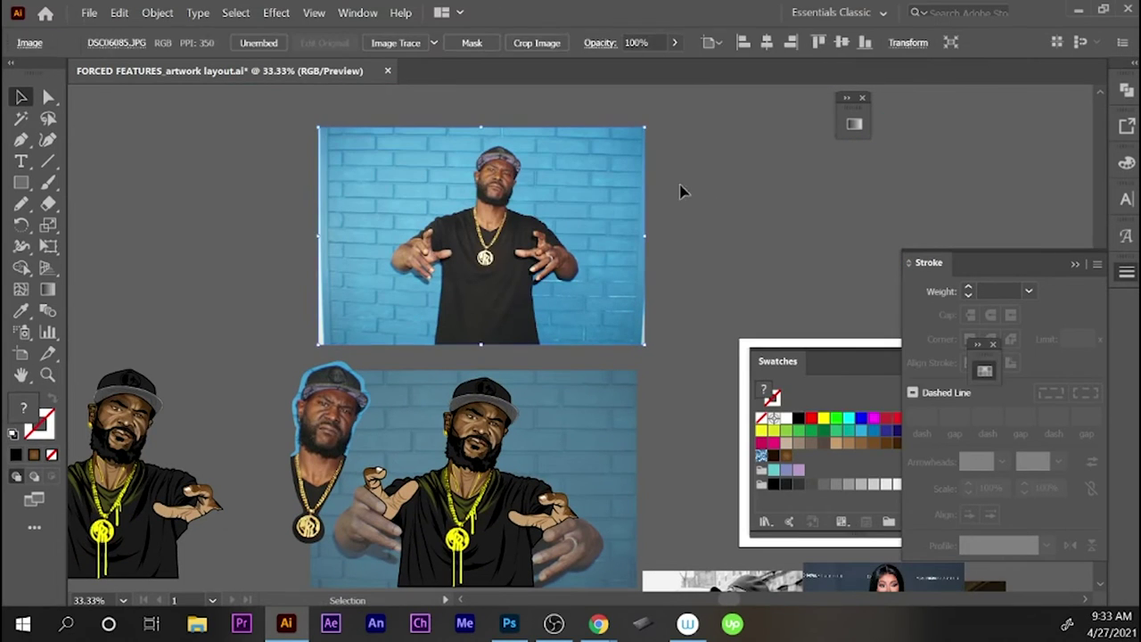
scroll(501, 498, down, 2)
scroll(506, 497, down, 2)
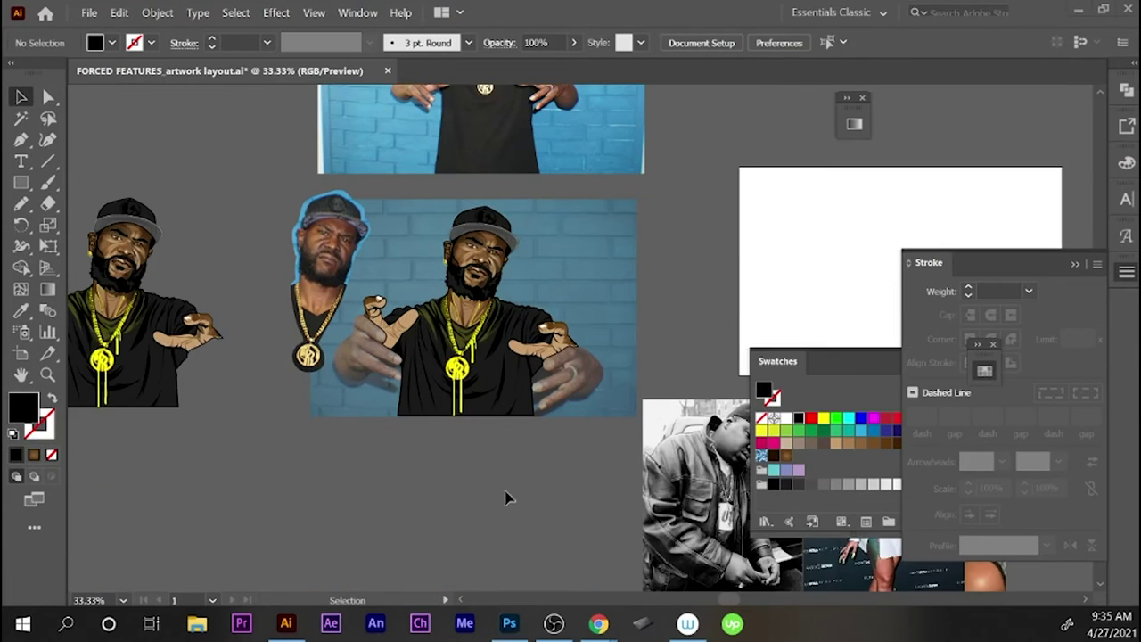
scroll(350, 185, up, 1)
scroll(350, 185, right, 1)
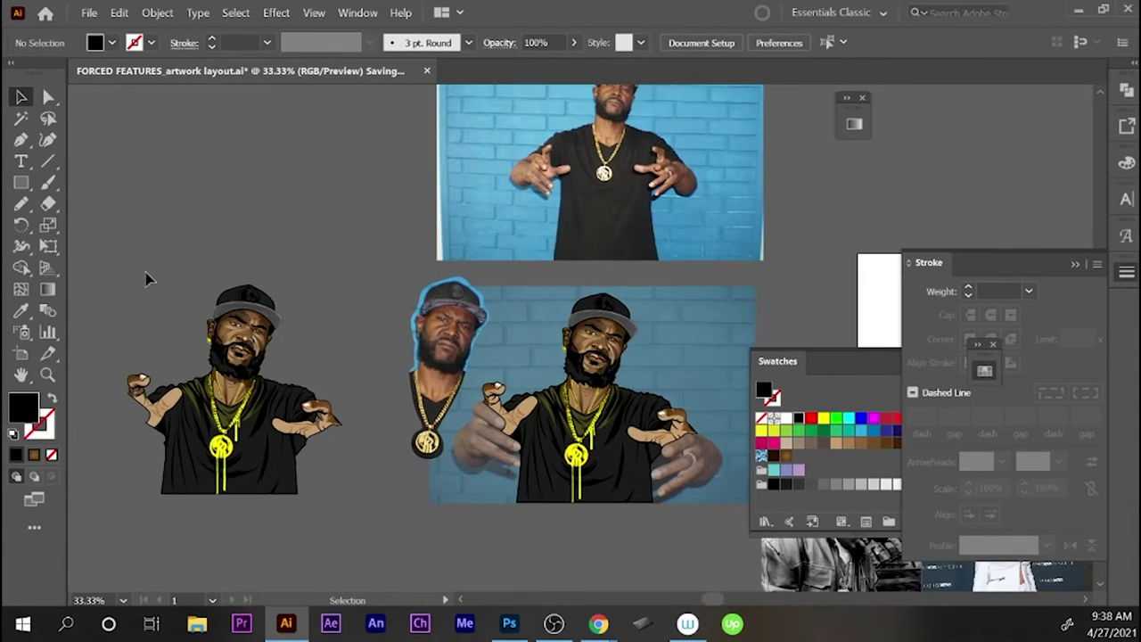
click(240, 330)
key(Delete)
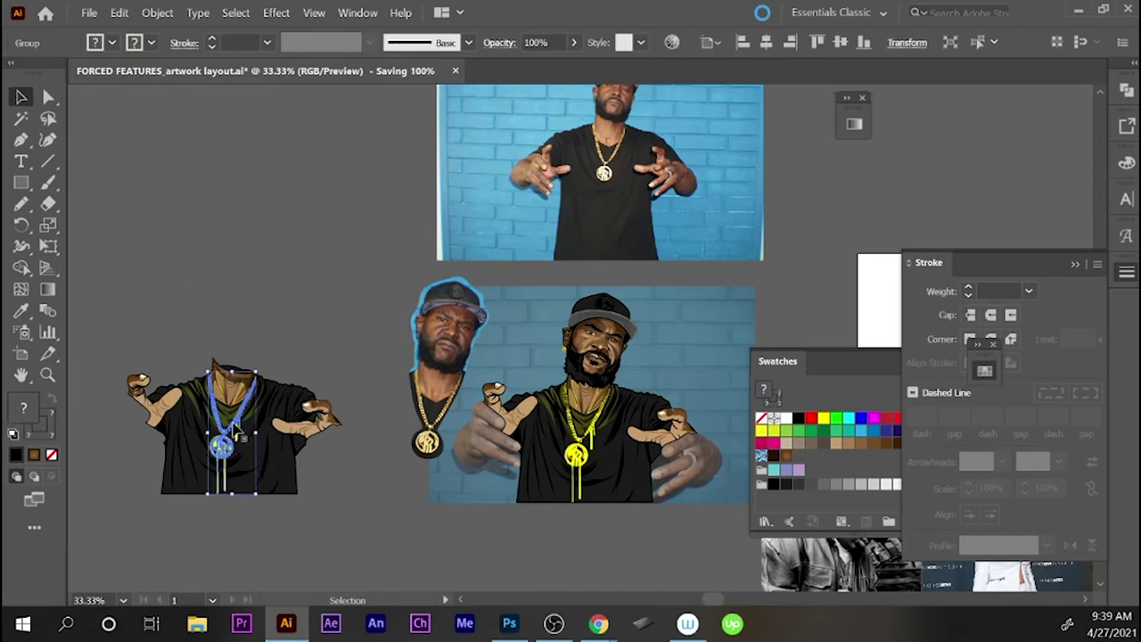
key(ctrl+z)
key(ctrl+z)
key(ctrl+z)
click(368, 219)
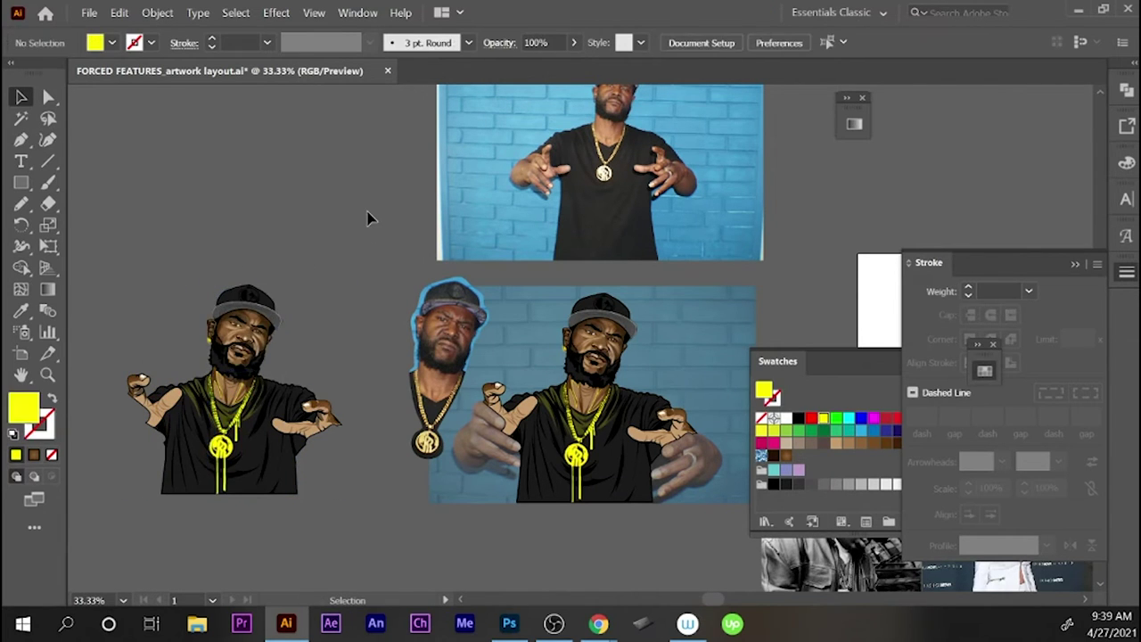
click(141, 379)
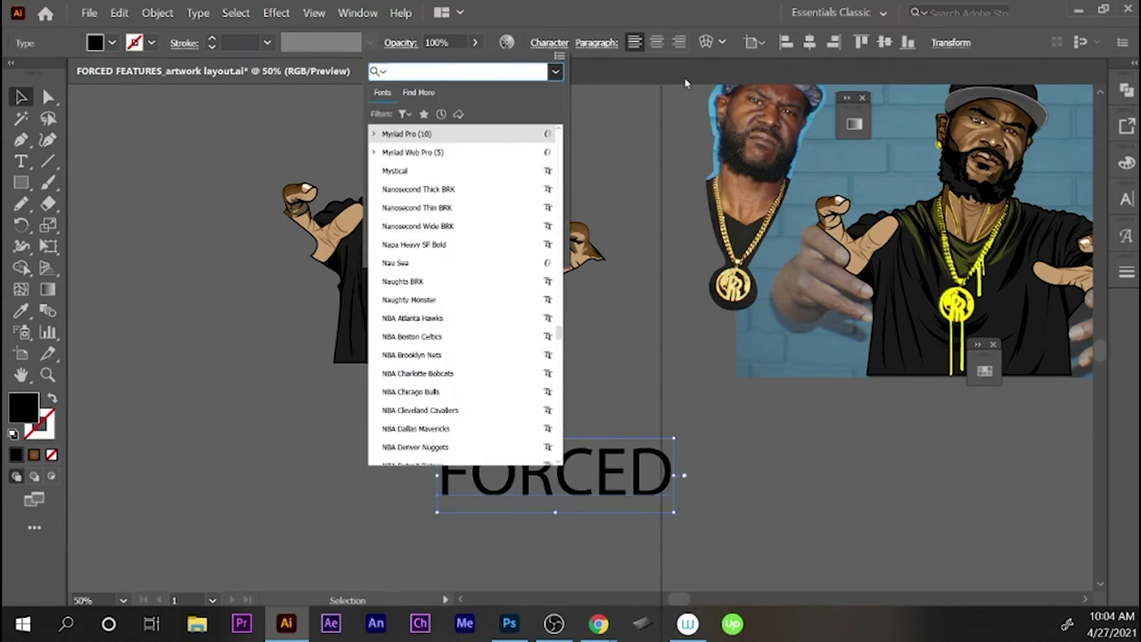
key(ctrl+t)
- Set the title font to Futura Extra Black Condensed BT and add FEATURES after FORCED
click(980, 218)
text(futura)
key(Return)
key(Down)
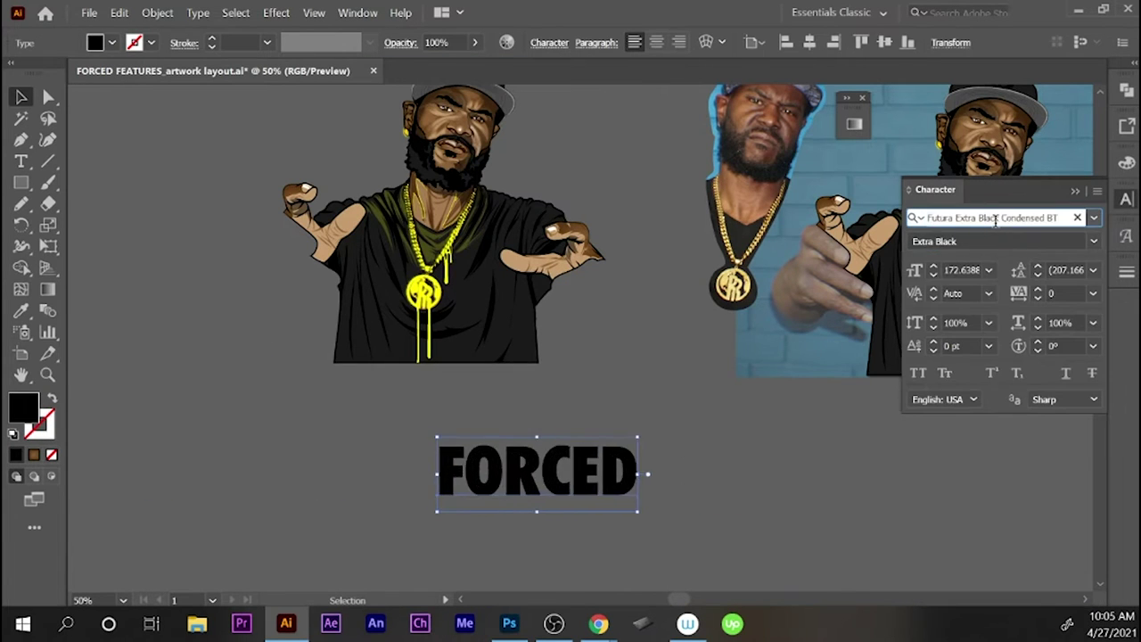
double_click(522, 471)
text(EATURES)
key(Escape)
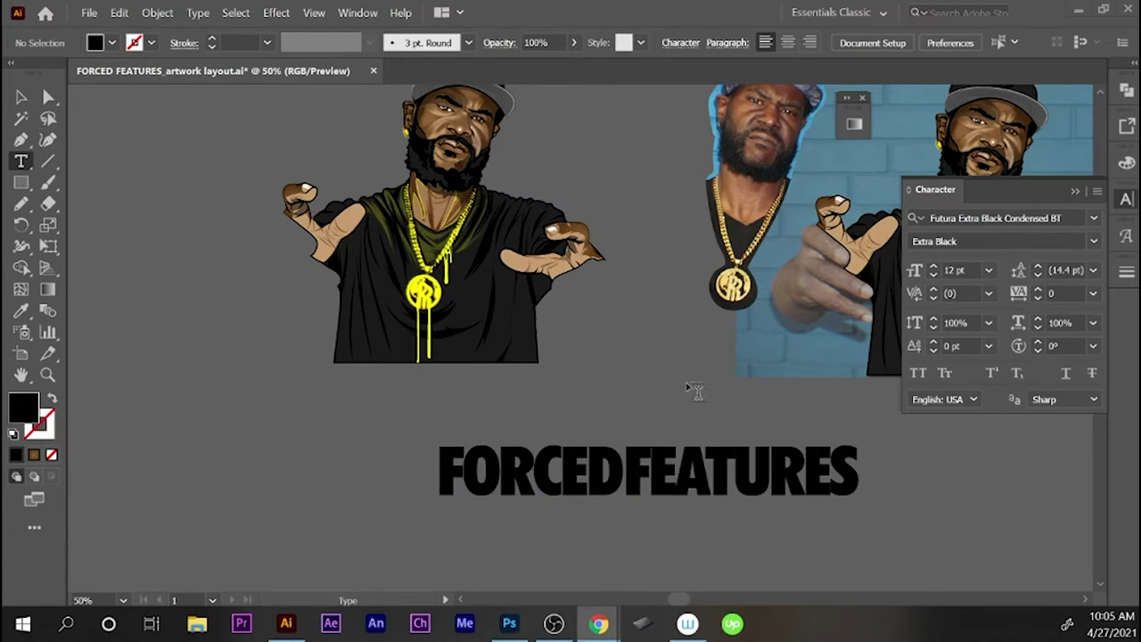
- Reflect the FORCED part of the title horizontally in place
key(v)
click(629, 476)
click(606, 382)
key(ctrl+z)
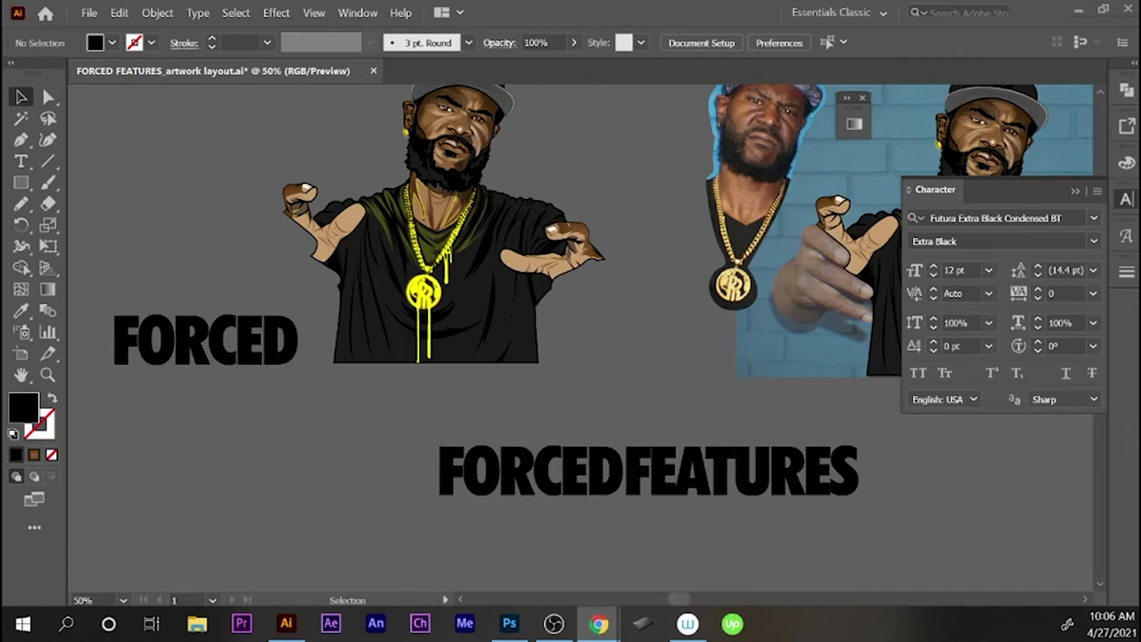
click(530, 472)
drag(444, 441, 629, 441)
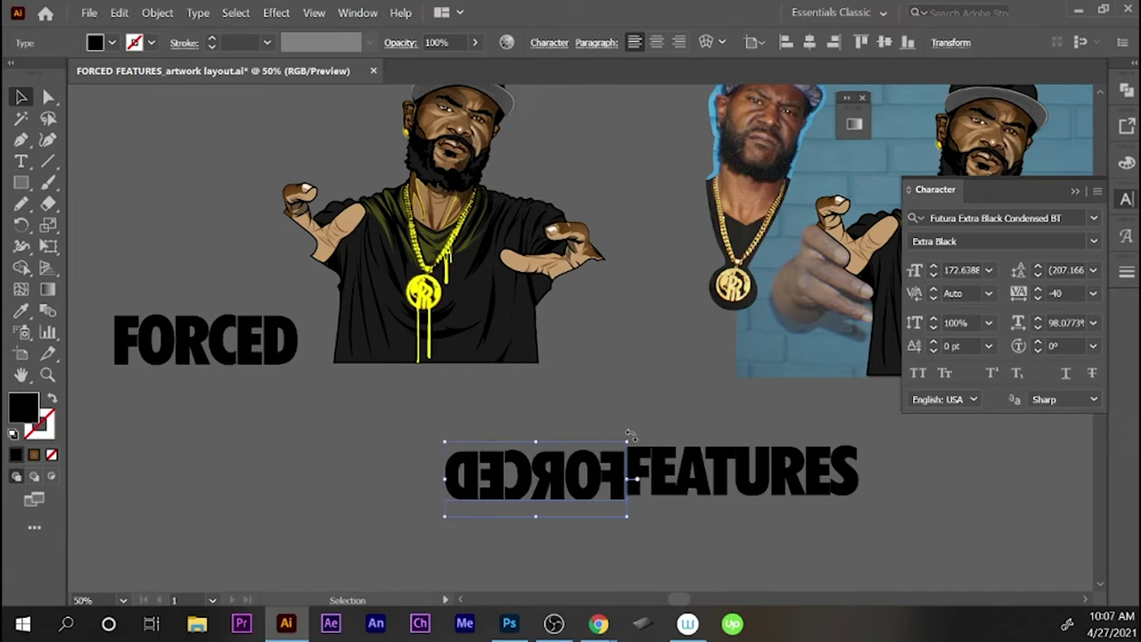
- Fill the mirrored FORCED with white and FEATURES with yellow from Swatches
click(1127, 162)
click(984, 370)
click(786, 418)
click(686, 473)
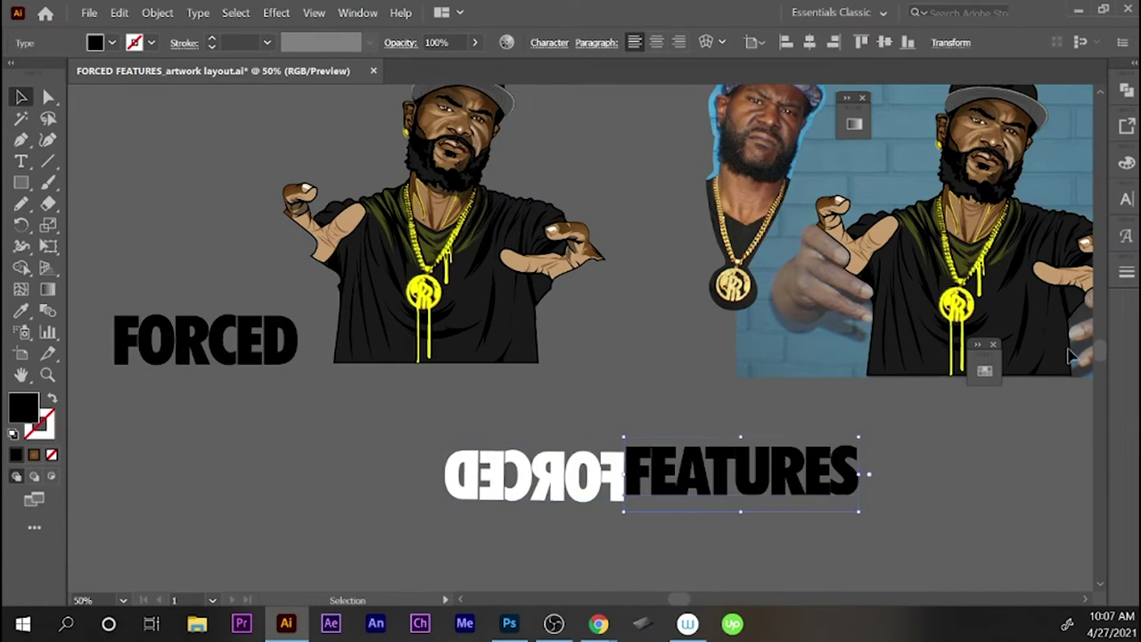
click(985, 370)
click(824, 419)
click(934, 366)
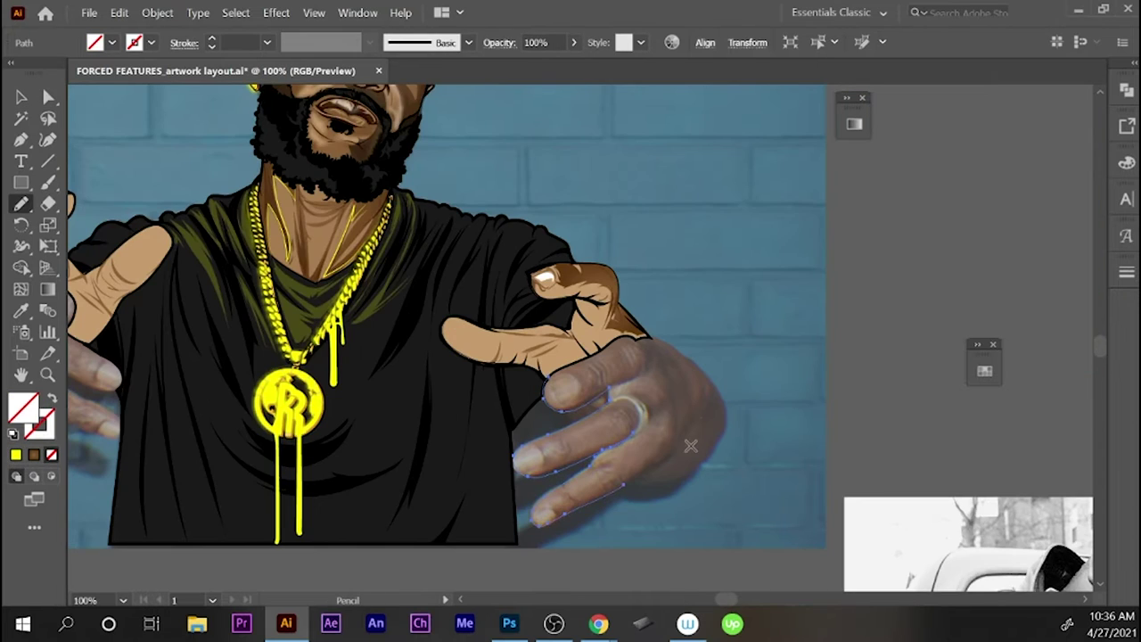
- Sketch a Pencil stroke across the hand, then undo the stray stroke on the ring finger
key(a)
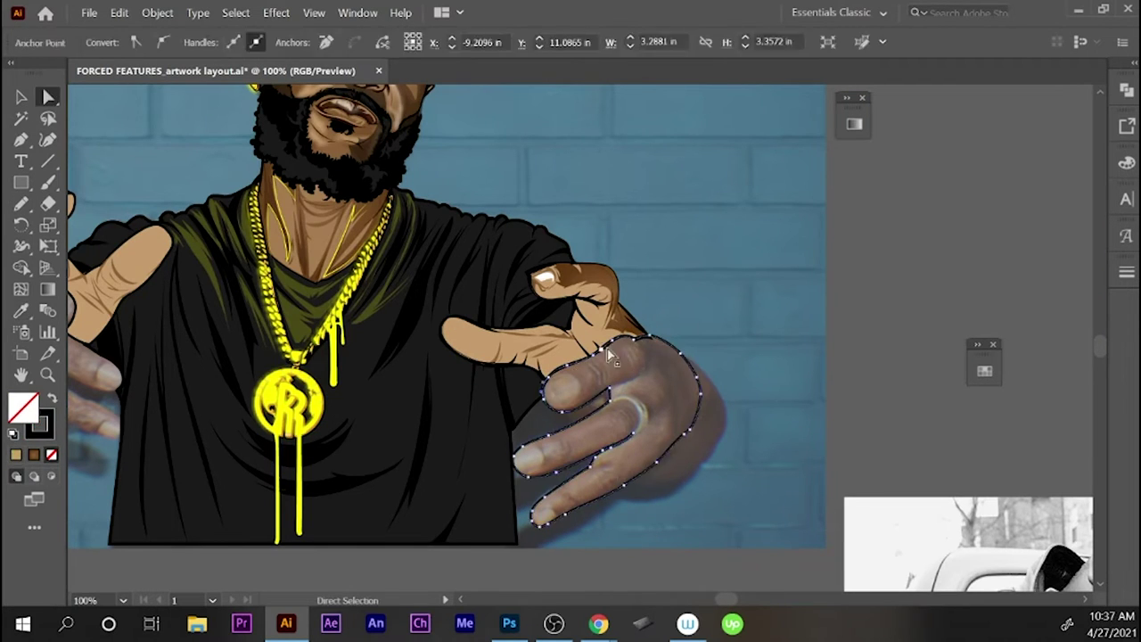
key(n)
drag(597, 399, 654, 361)
key(ctrl+shift+a)
key(F6)
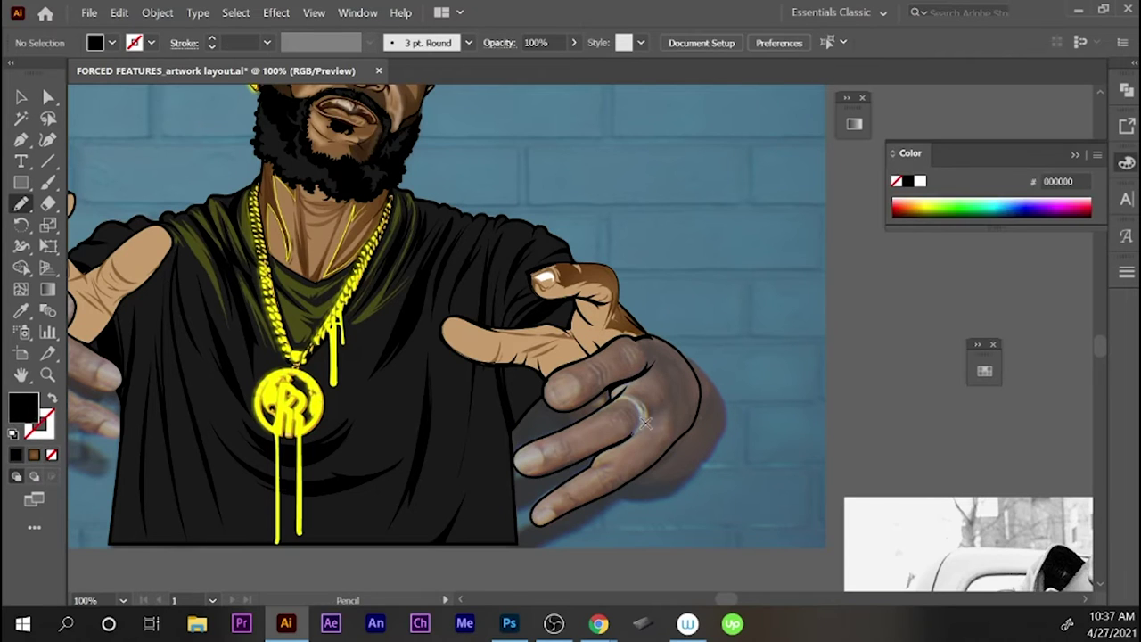
key(ctrl+z)
key(ctrl+z)
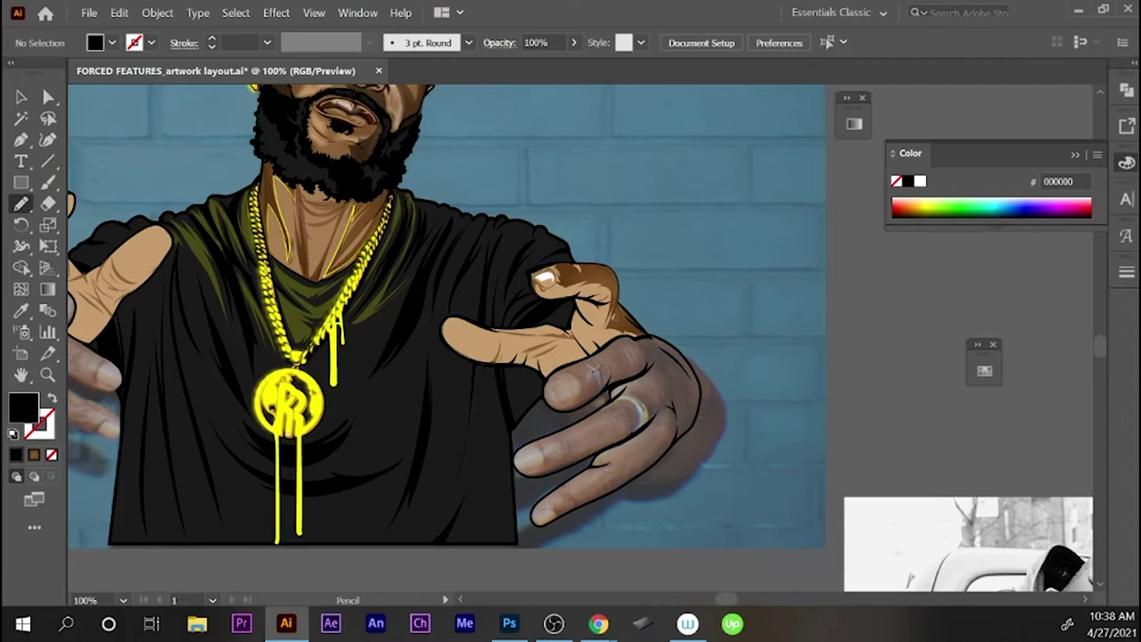
ctrl+click(613, 351)
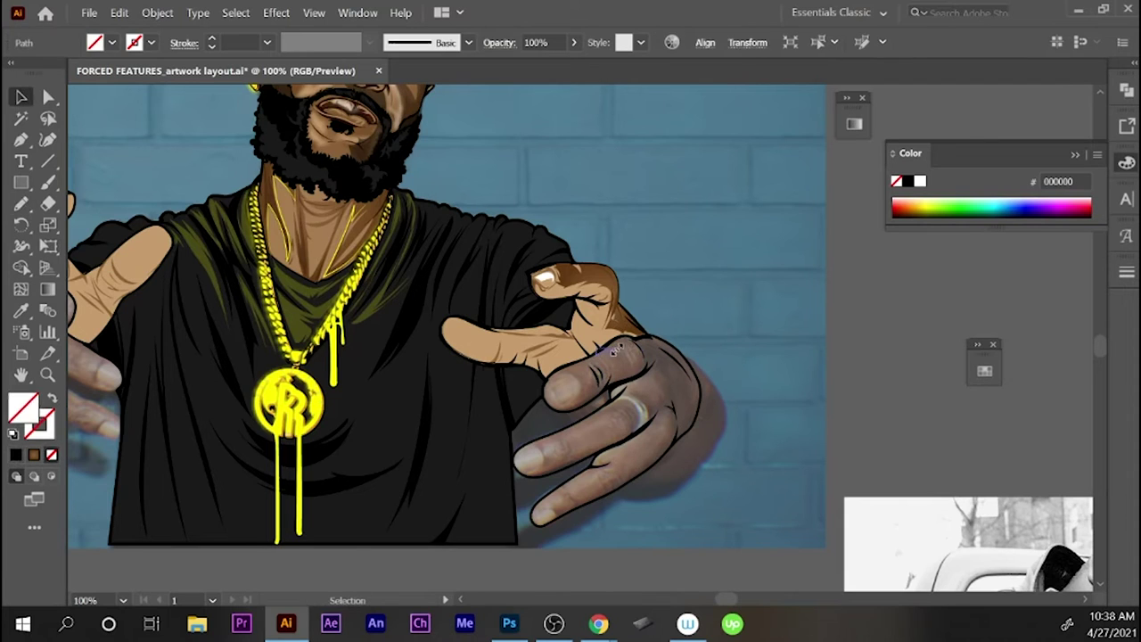
- Draw a ring band on the ring finger and colour it yellow
drag(637, 434, 612, 396)
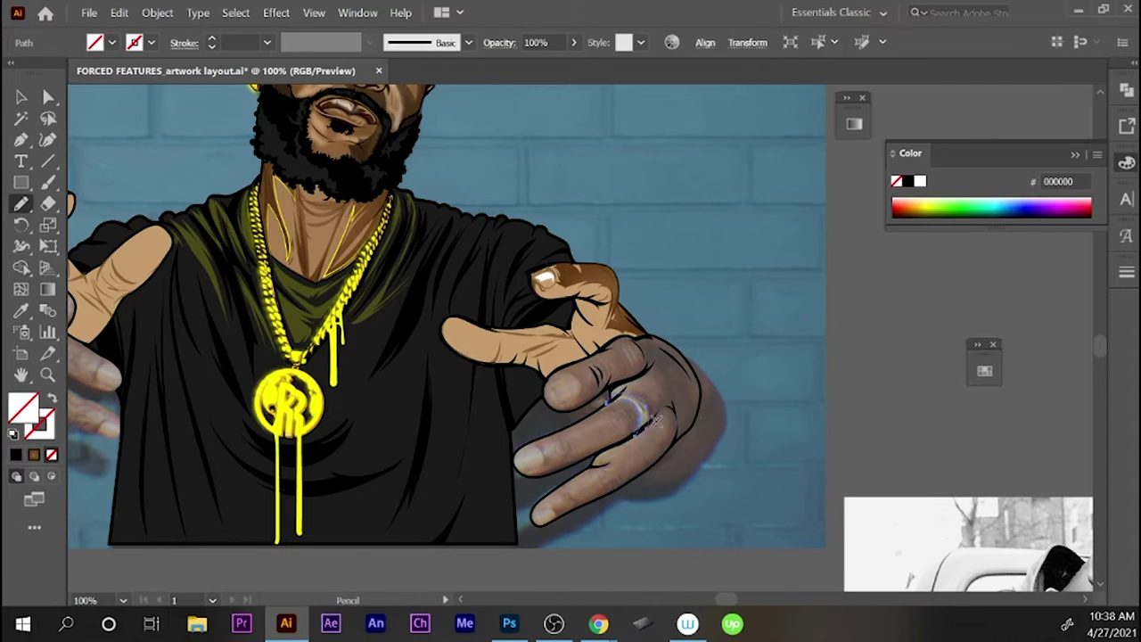
click(985, 370)
click(793, 416)
key(ctrl+F10)
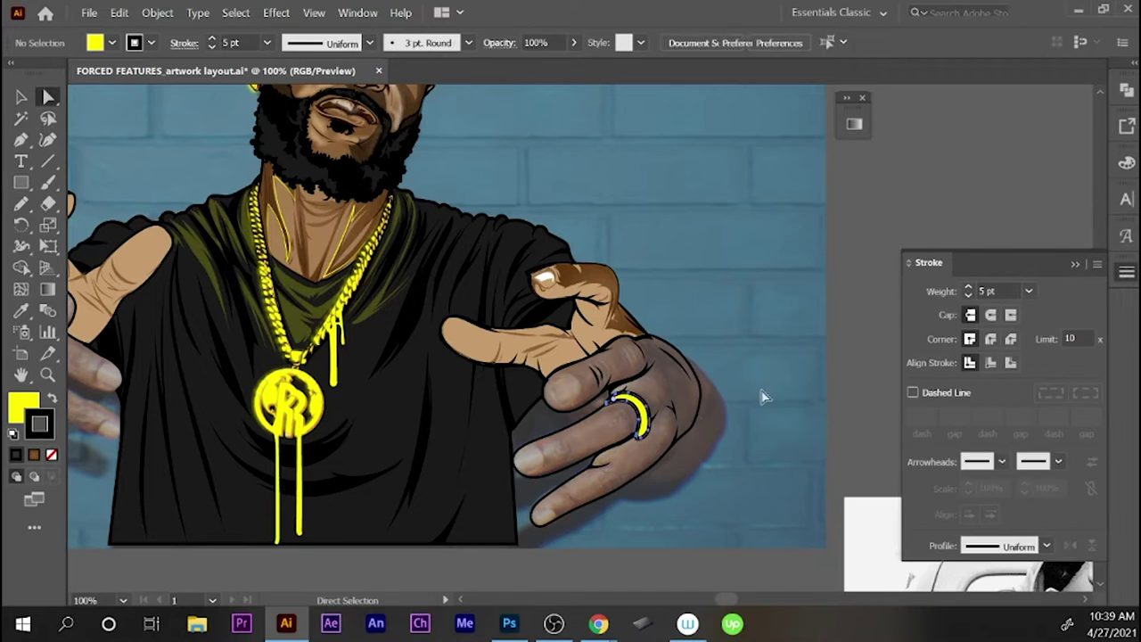
key(ctrl+shift+a)
- Paint white fingernails on two fingers
click(1126, 162)
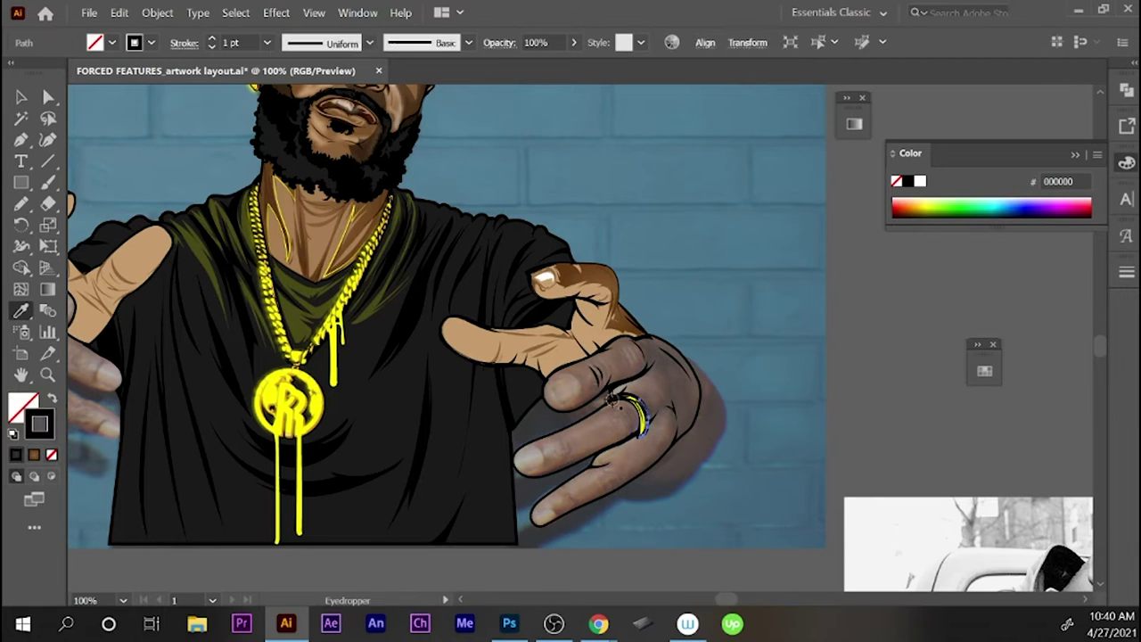
key(z)
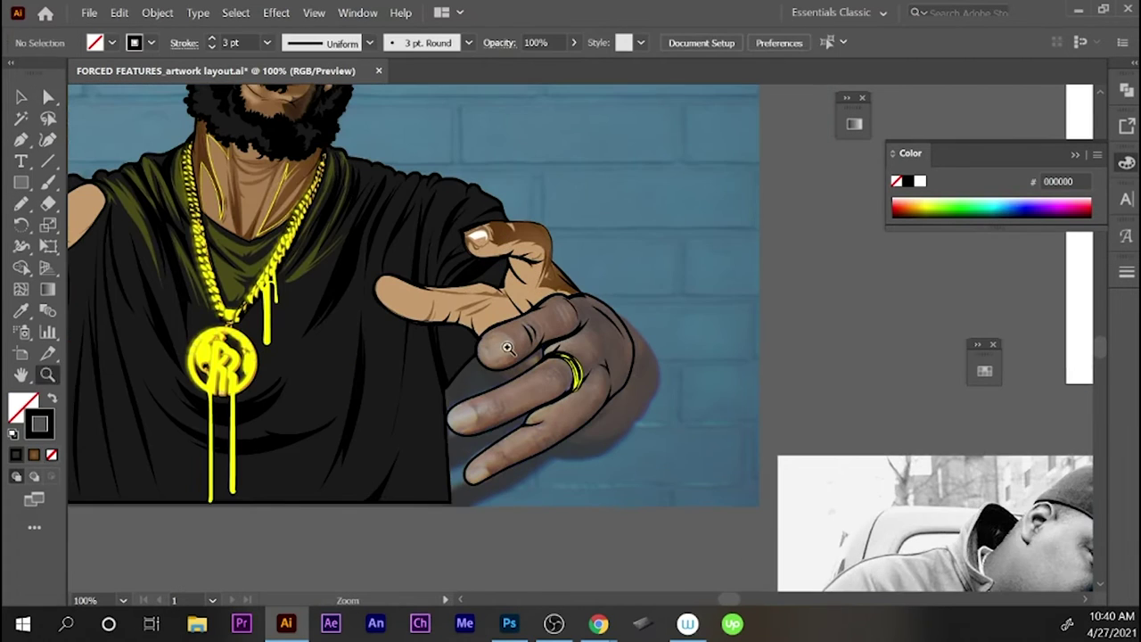
key(ctrl+z)
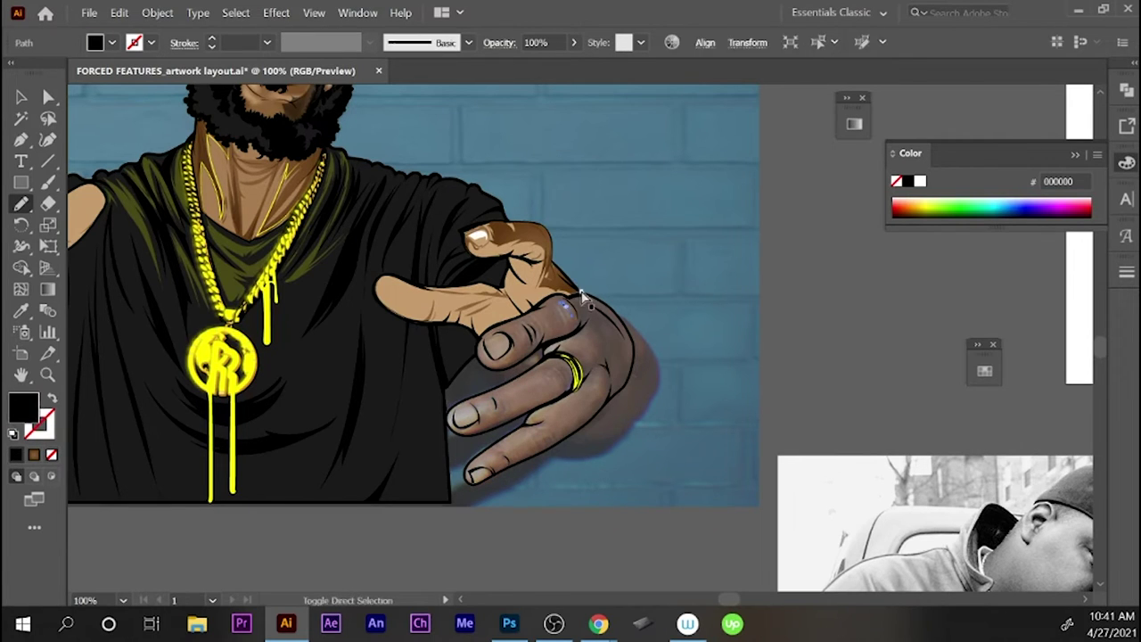
drag(453, 412, 473, 420)
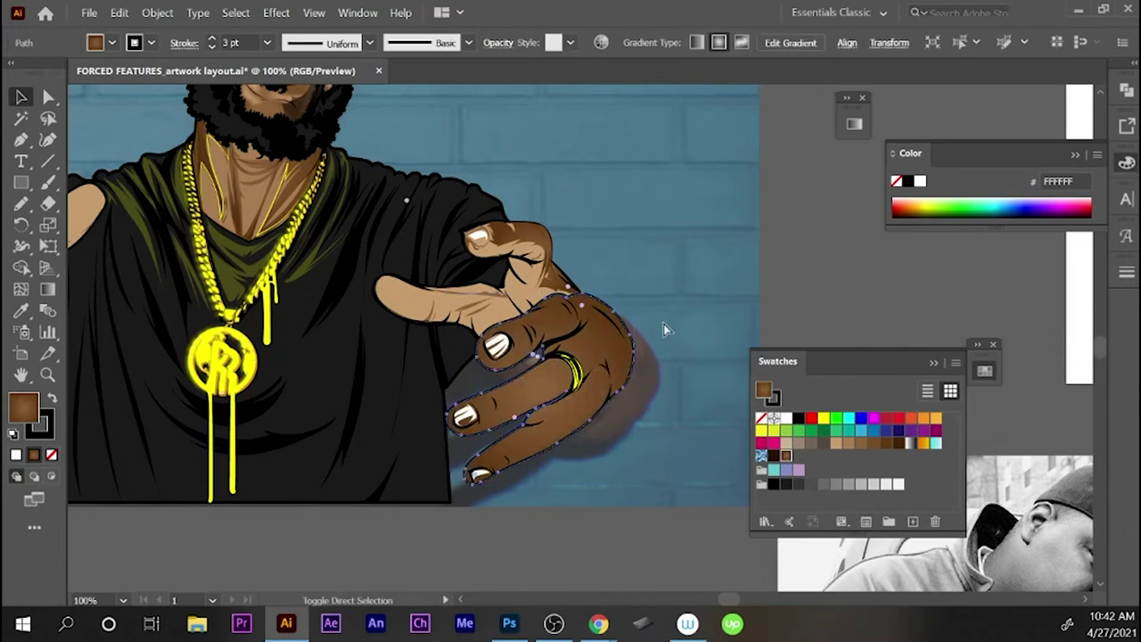
- Draw three shading shapes beside the upper fingernail and under the middle and lower fingers
key(ctrl+shift+a)
drag(520, 354, 489, 350)
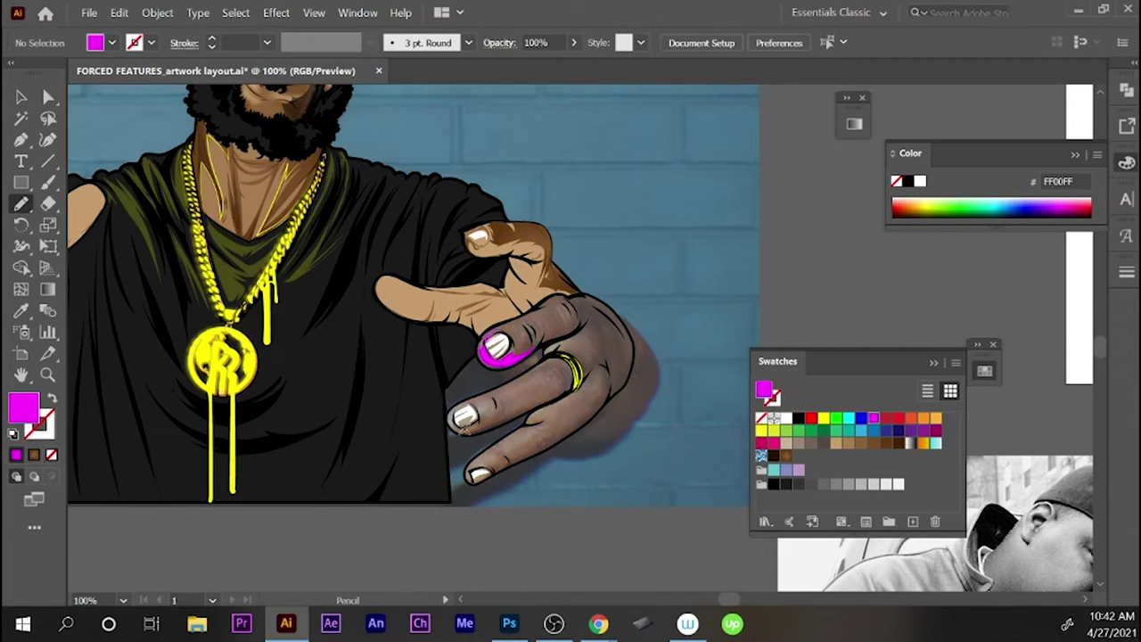
drag(450, 421, 571, 395)
drag(468, 477, 539, 426)
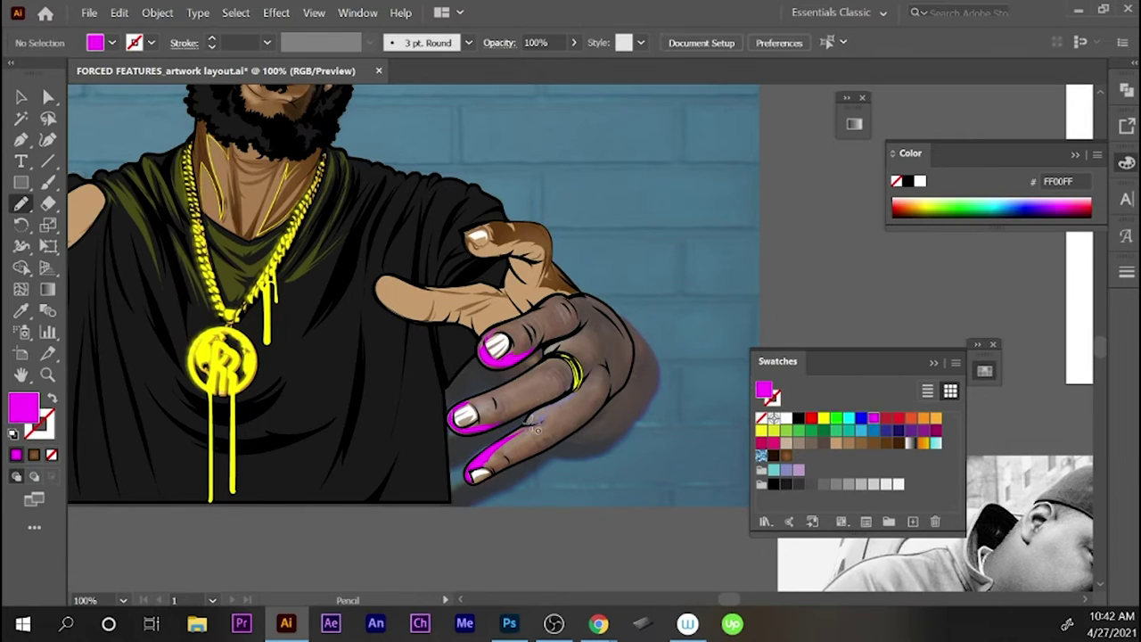
- Recolour the magenta shading strokes brown with the Eyedropper
key(v)
click(464, 445)
key(i)
click(535, 321)
key(v)
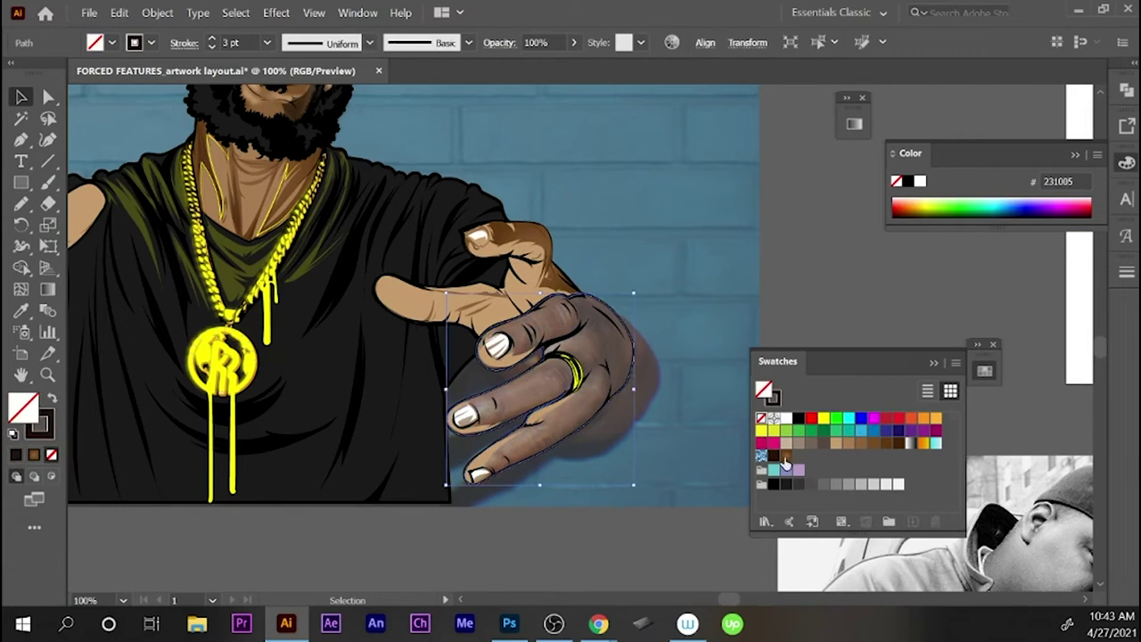
click(486, 425)
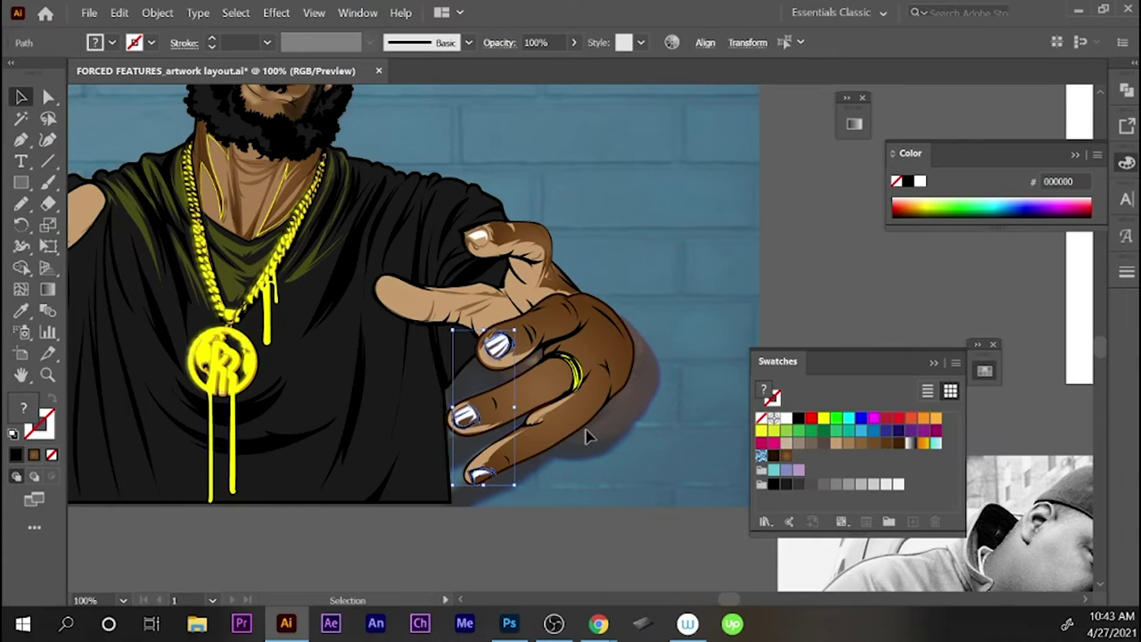
click(783, 224)
- Draw a crease path along the ring finger and colour the finger paths dark brown
click(515, 337)
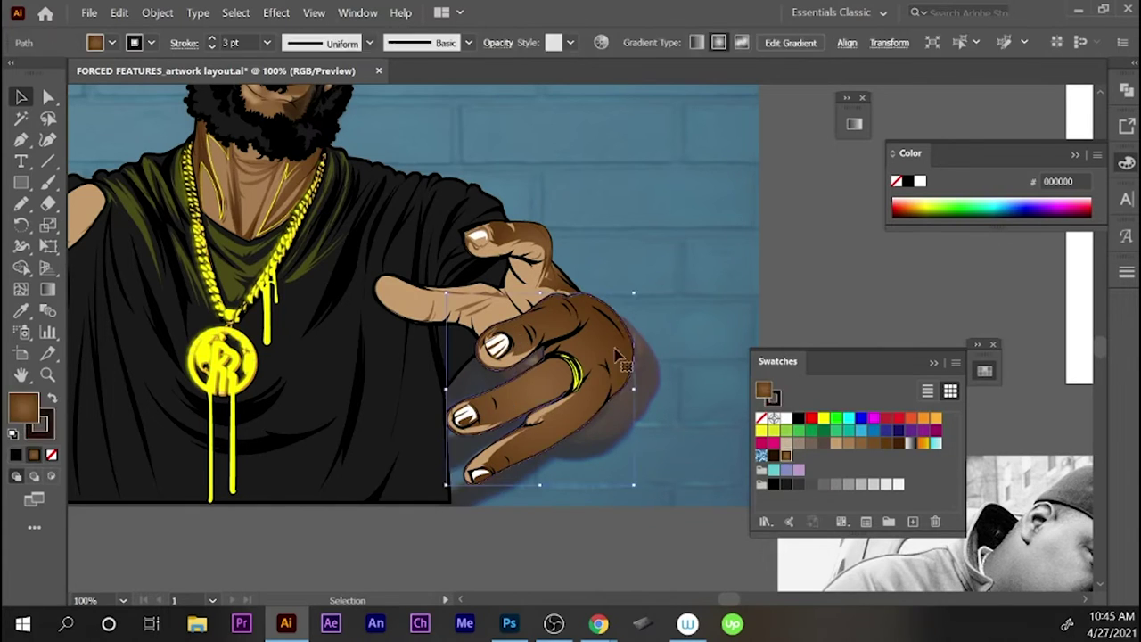
key(n)
key(shift+x)
drag(569, 307, 594, 365)
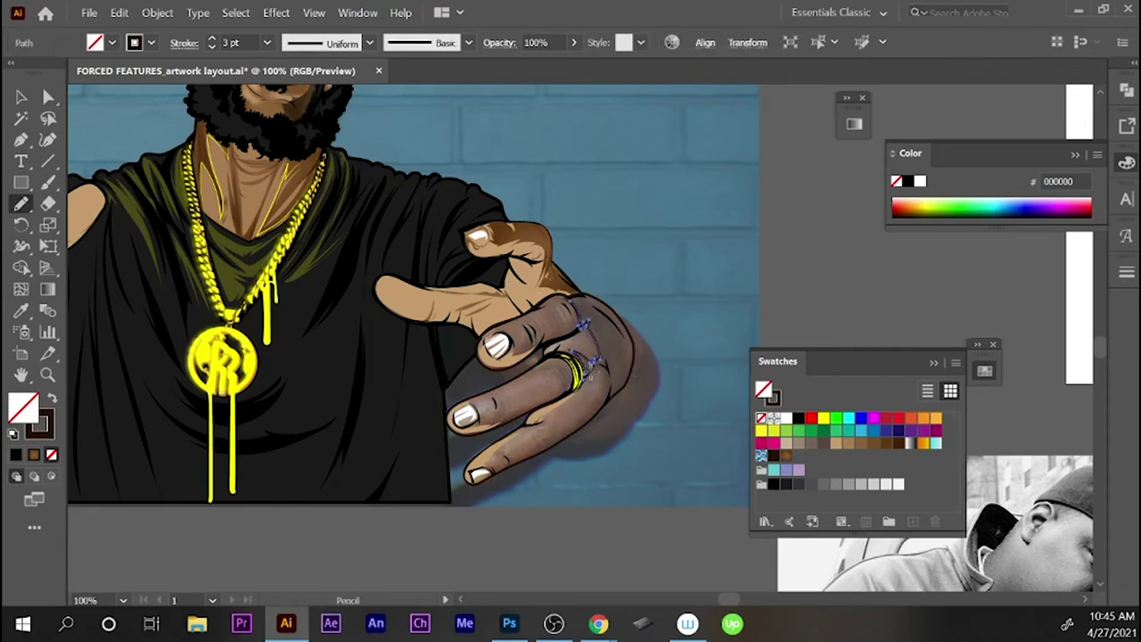
click(200, 146)
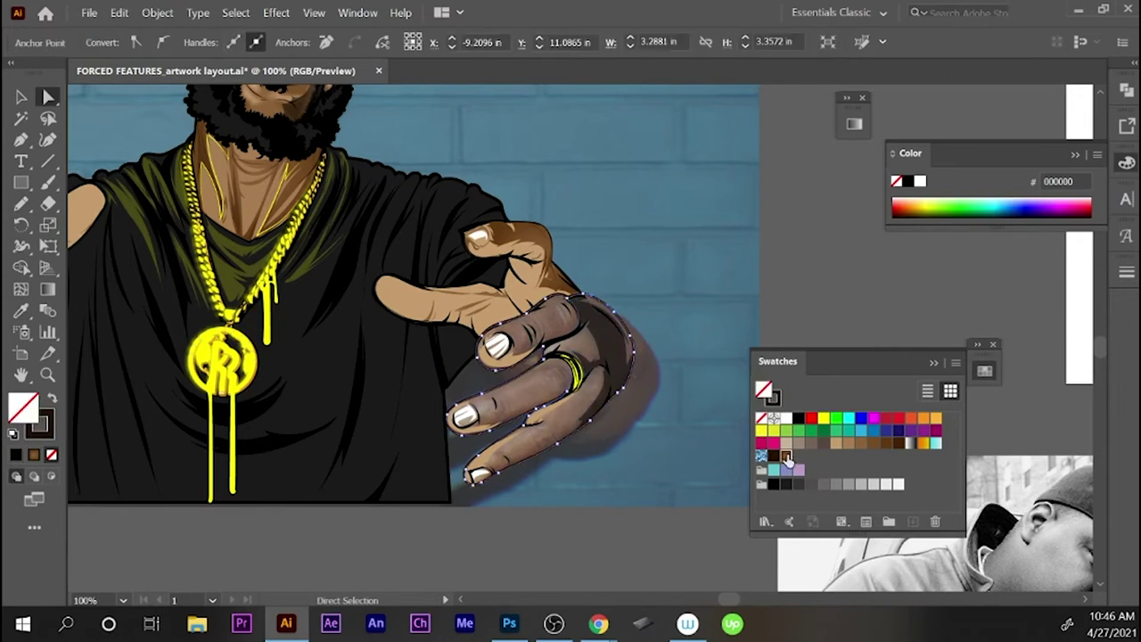
key(v)
click(635, 285)
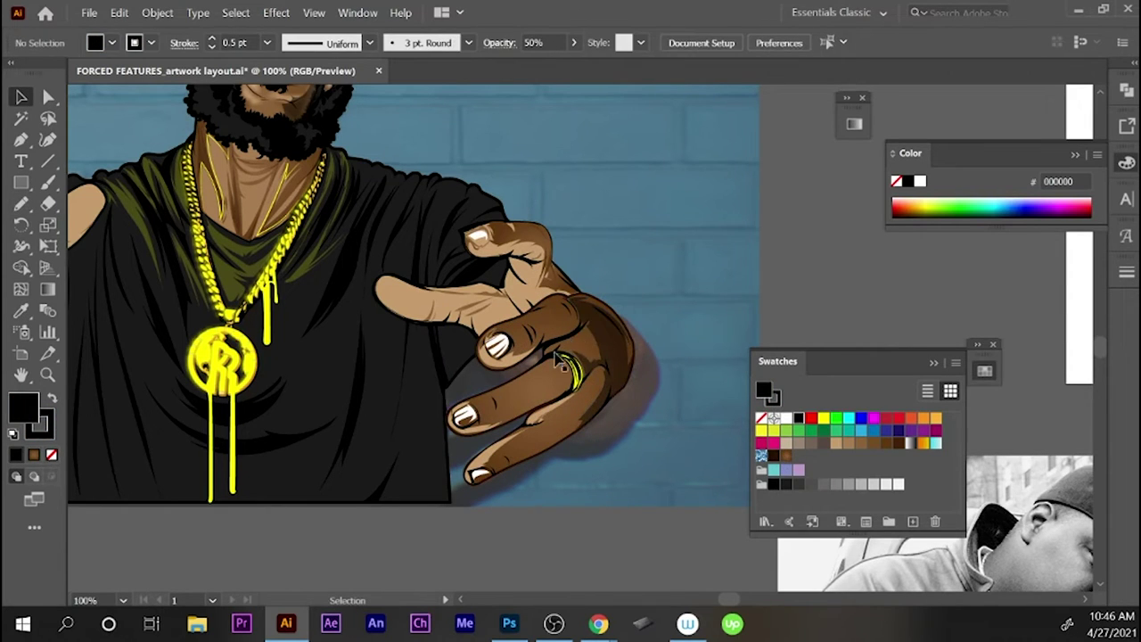
click(533, 332)
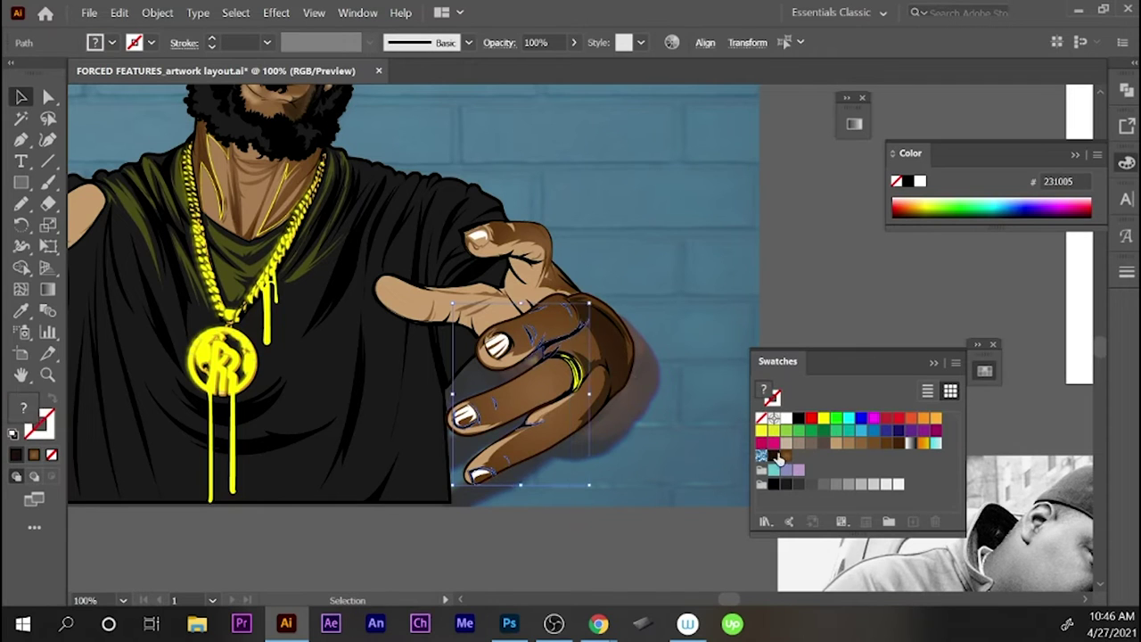
click(774, 456)
click(620, 357)
ctrl+click(580, 196)
- Shade the fingernail paths with dark brown sampled from the hand
key(a)
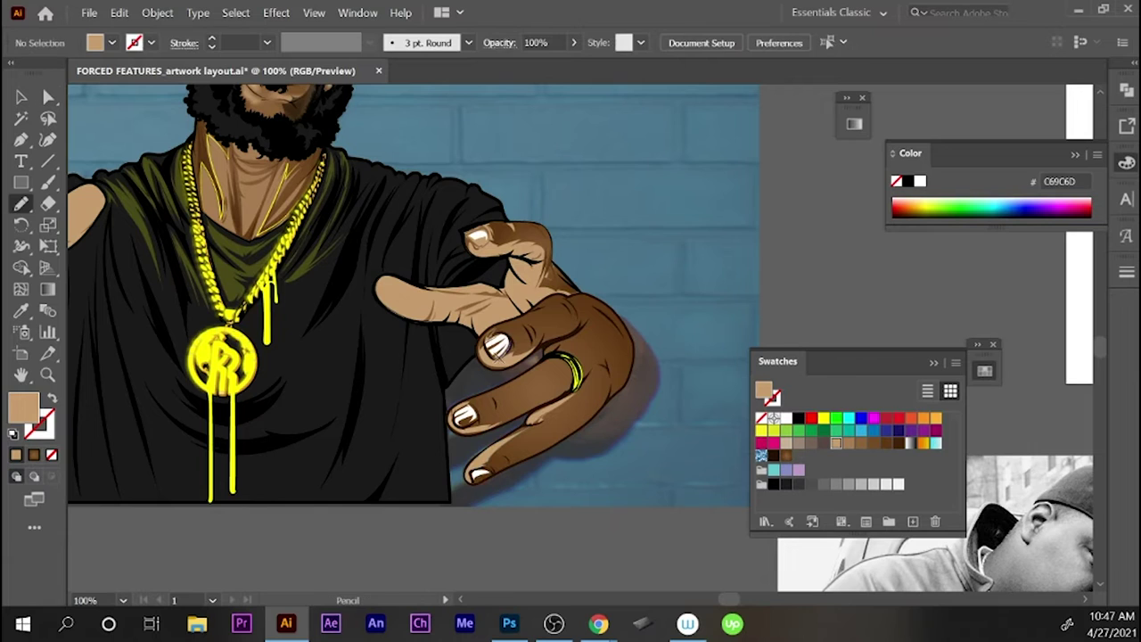
ctrl+click(500, 346)
key(v)
ctrl+click(466, 415)
ctrl+click(466, 415)
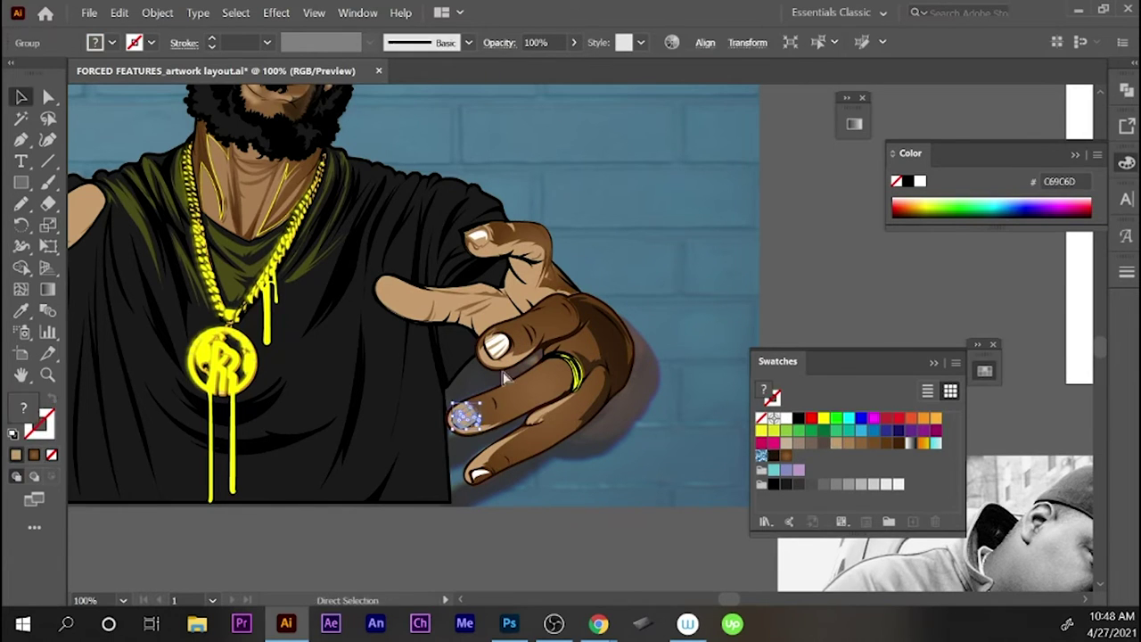
key(n)
ctrl+click(481, 473)
ctrl+click(499, 476)
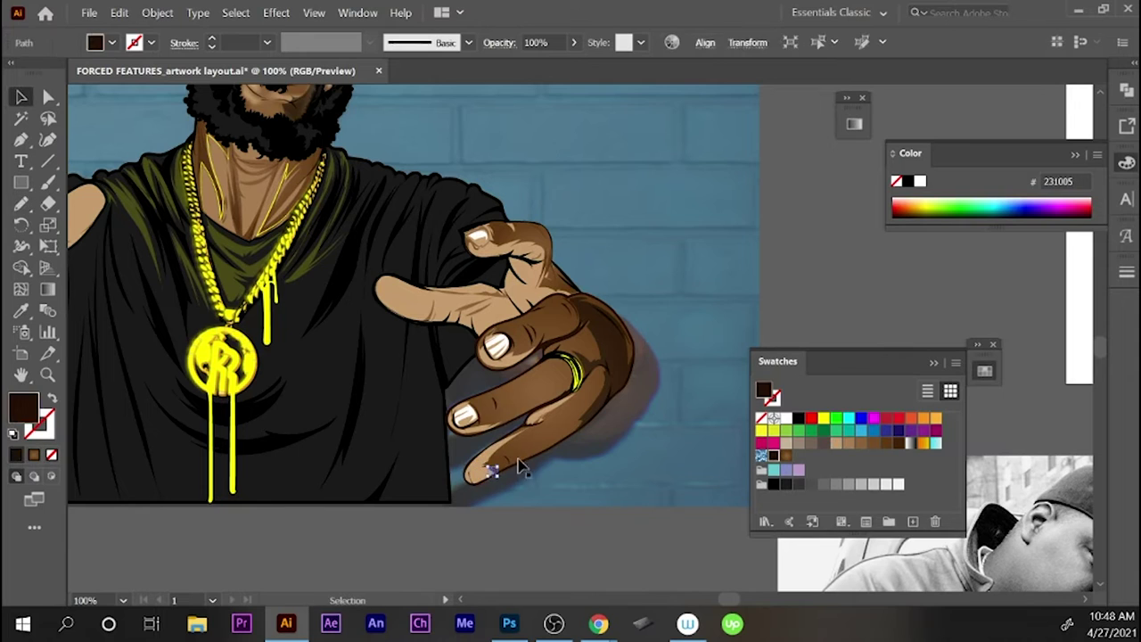
ctrl+click(508, 476)
ctrl+click(511, 404)
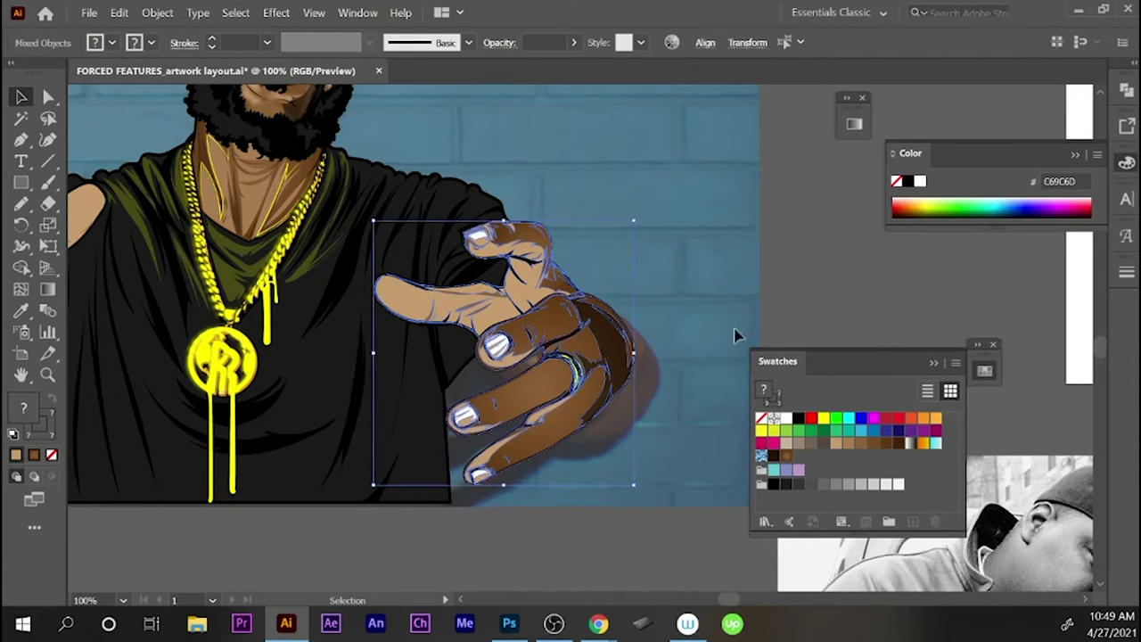
drag(539, 280, 534, 284)
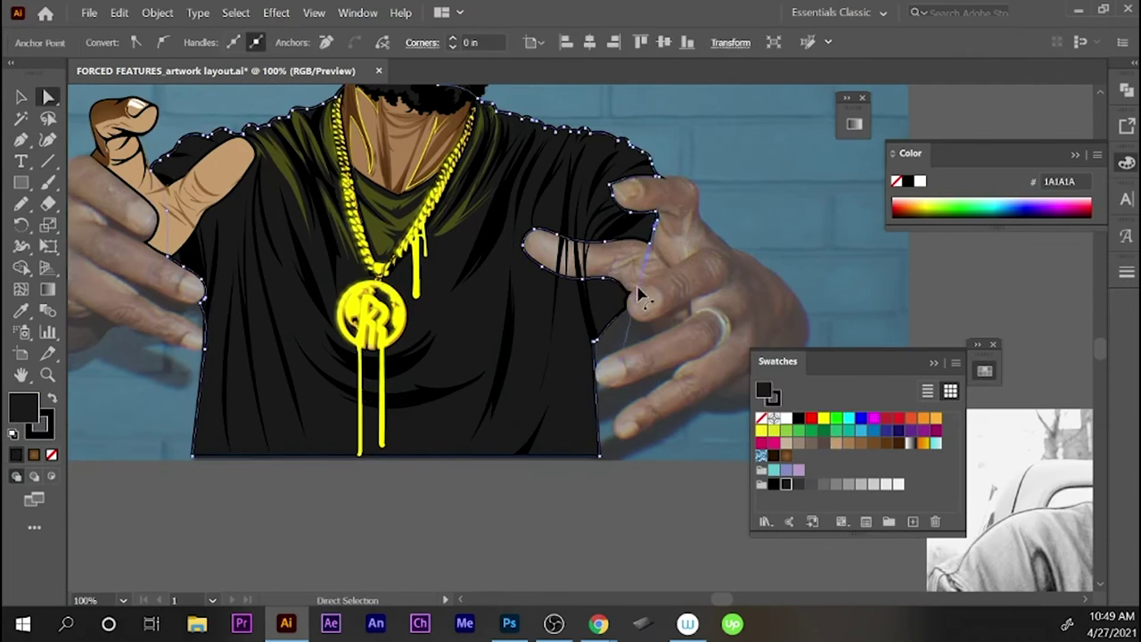
- Pull the sleeve outline in toward the right hand, undoing a trial hand move
drag(627, 288, 526, 242)
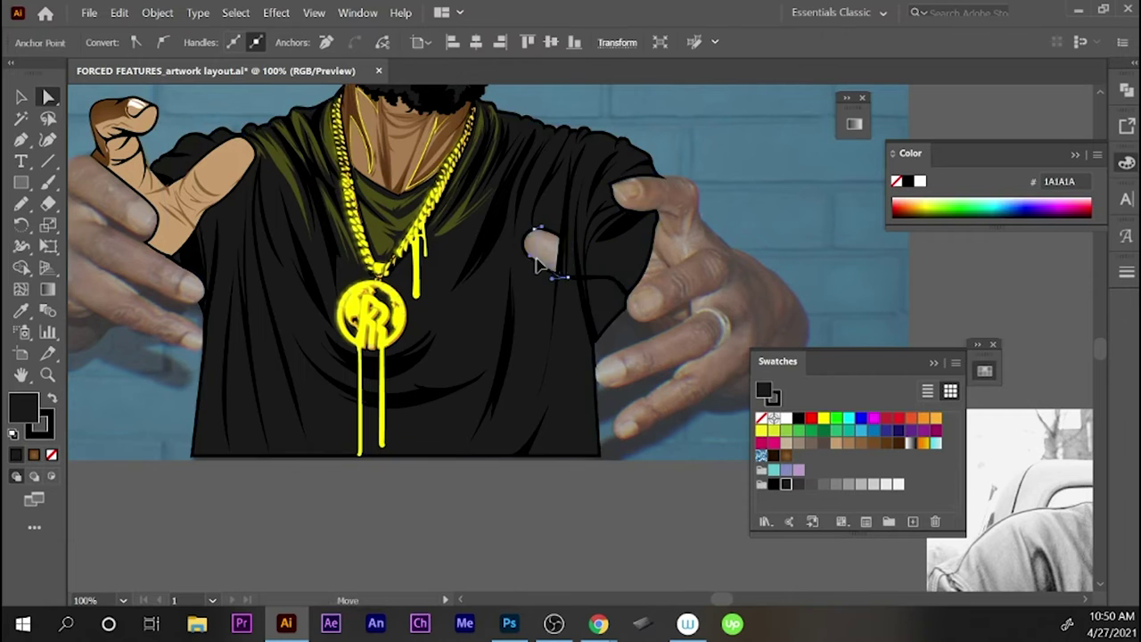
click(21, 266)
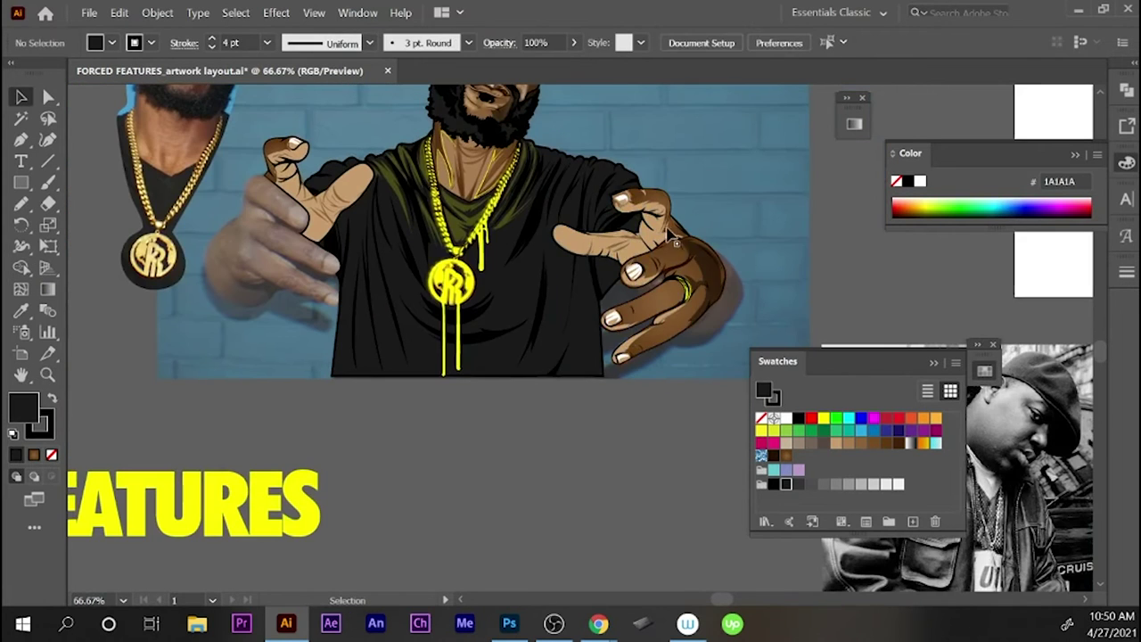
key(v)
key(ctrl+z)
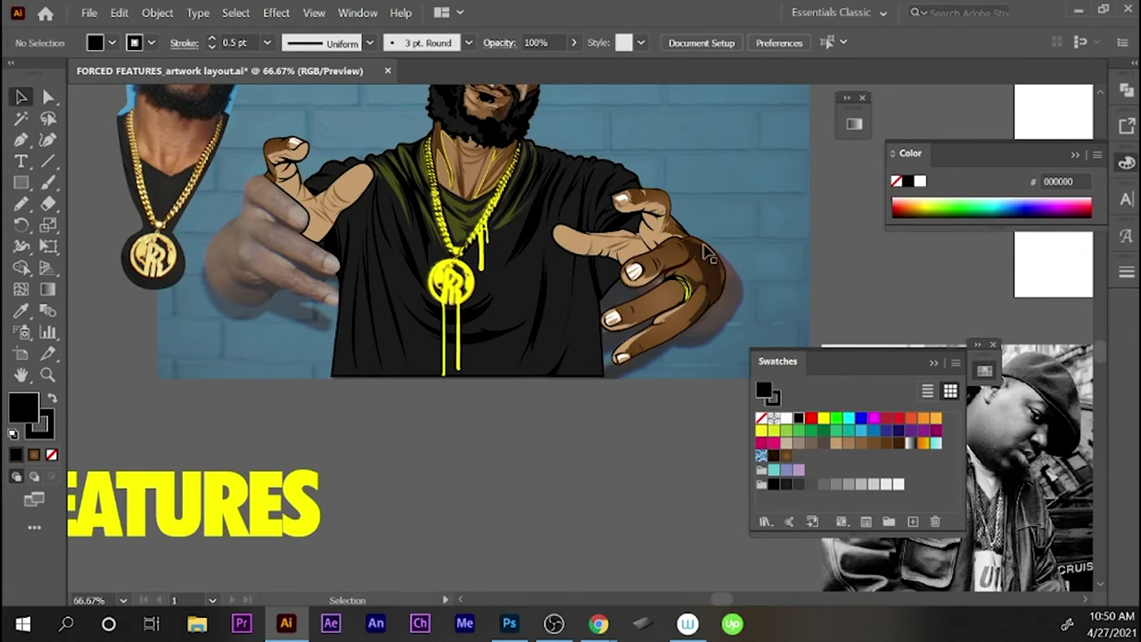
key(v)
drag(627, 307, 742, 213)
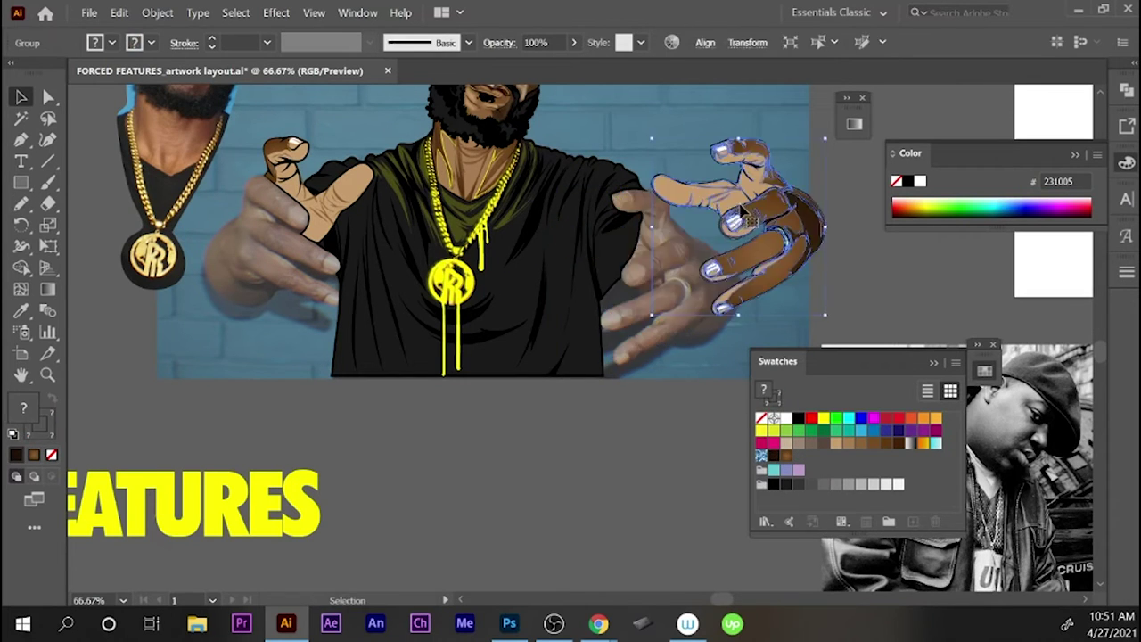
key(ctrl+z)
key(n)
key(v)
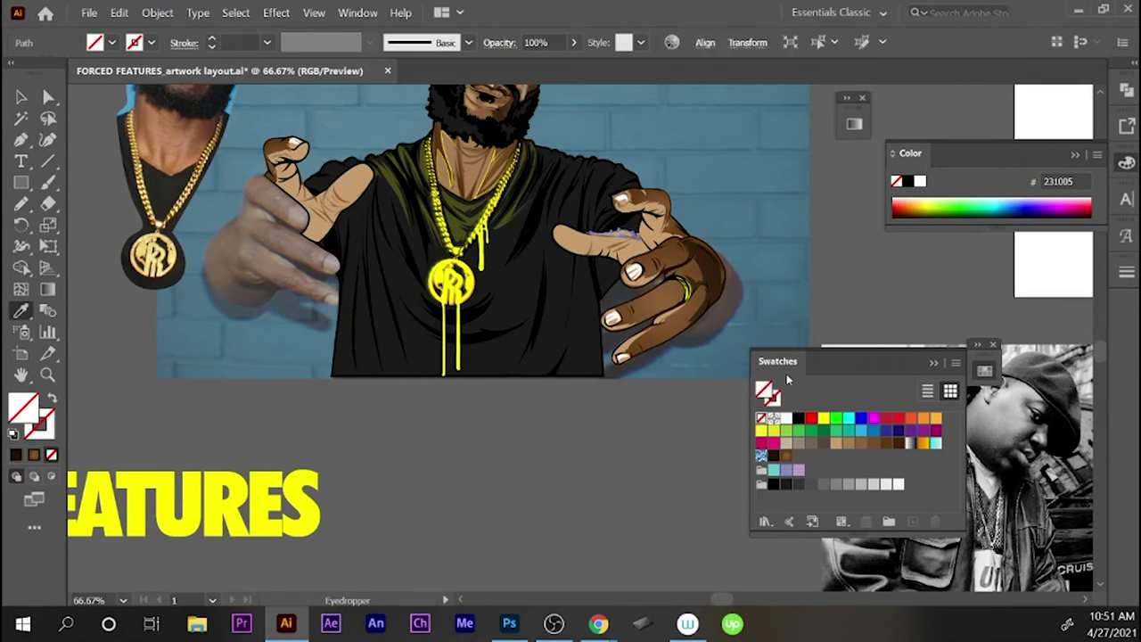
- Thin a crease line on the hand's fingers to a 2 pt stroke
click(639, 235)
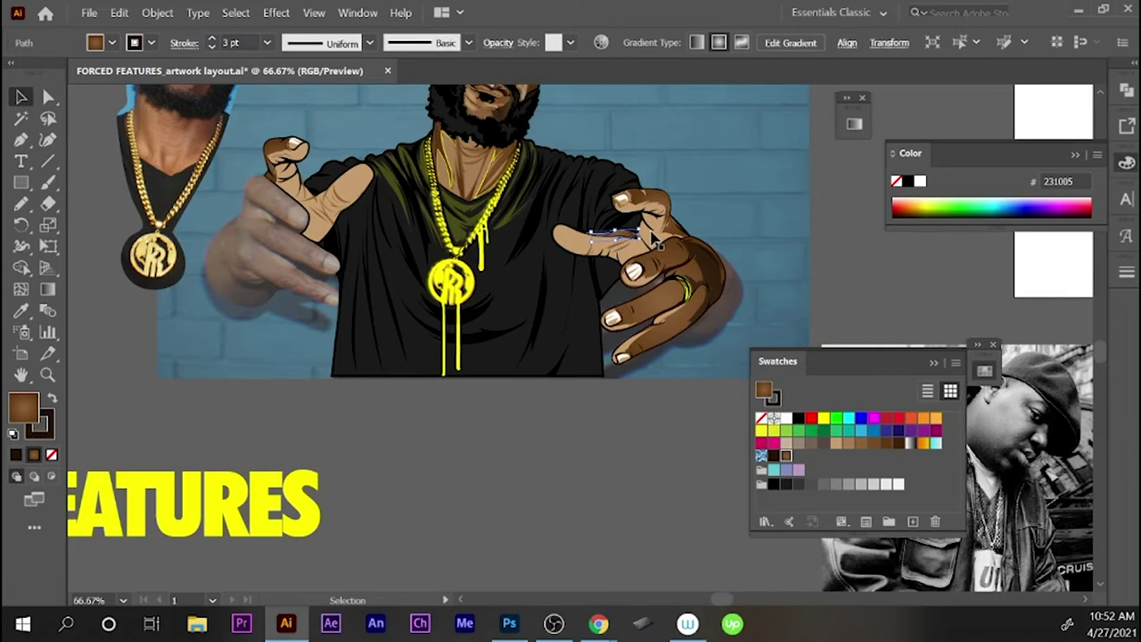
key(ctrl+F10)
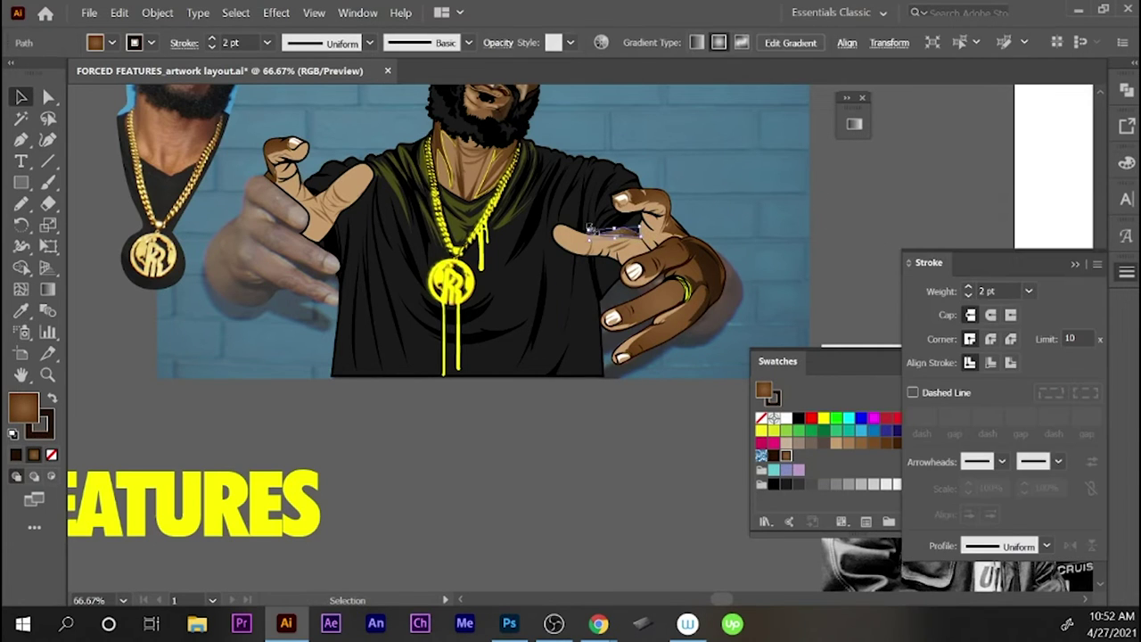
key(a)
key(ctrl+shift+a)
click(647, 234)
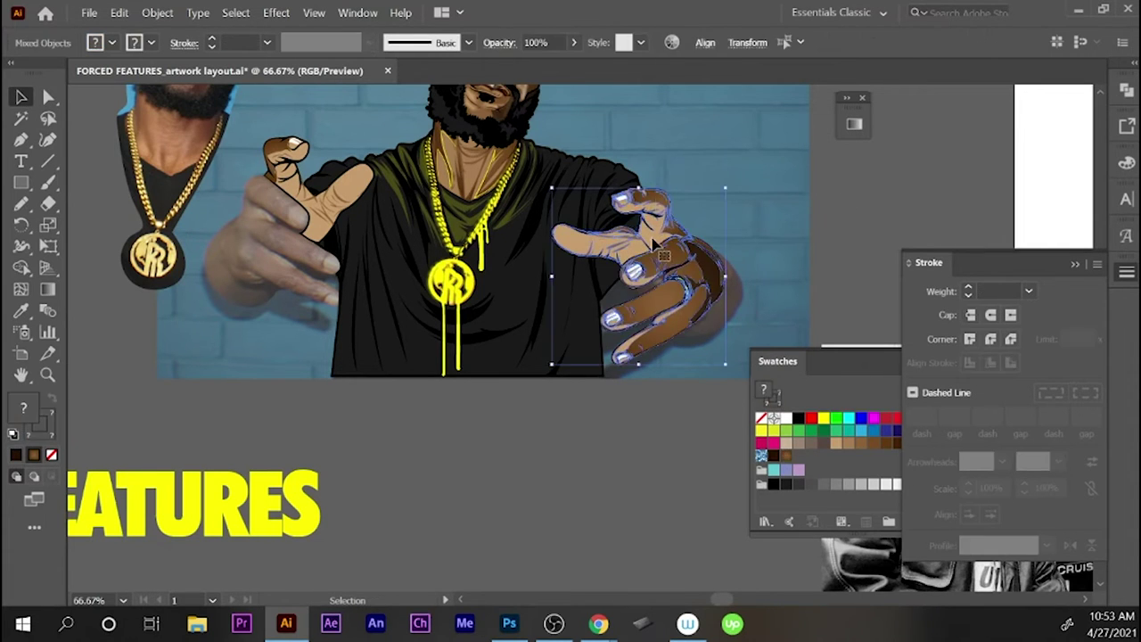
click(653, 272)
key(ctrl+shift+a)
key(n)
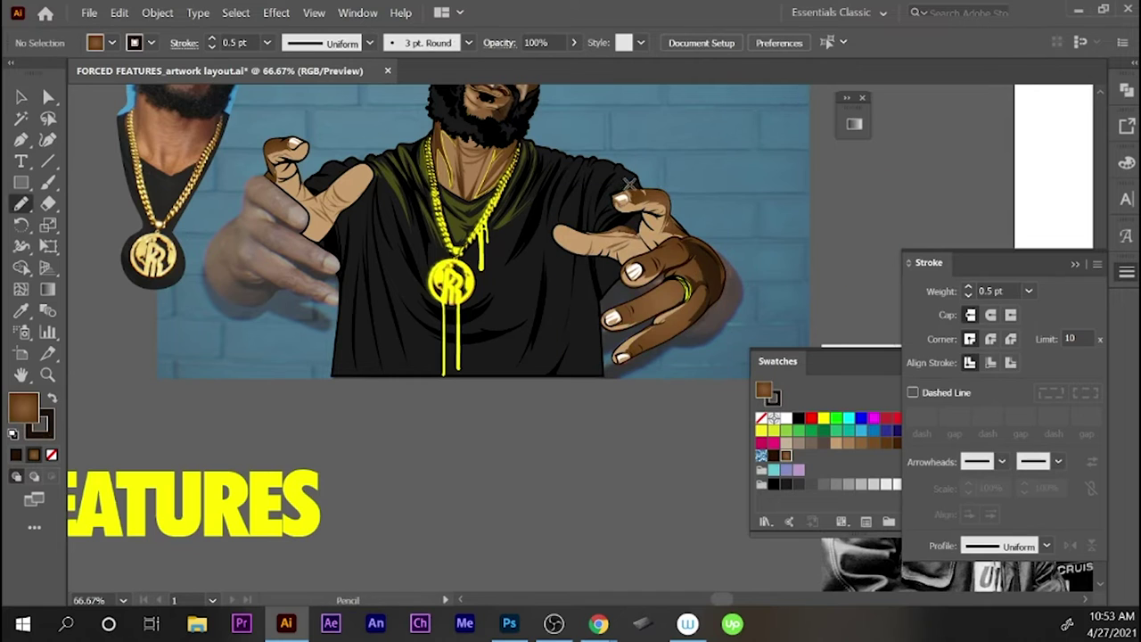
- Apply the hand's tan skin colour to thin paths on the fingers with the Eyedropper
ctrl+click(652, 234)
key(i)
click(642, 267)
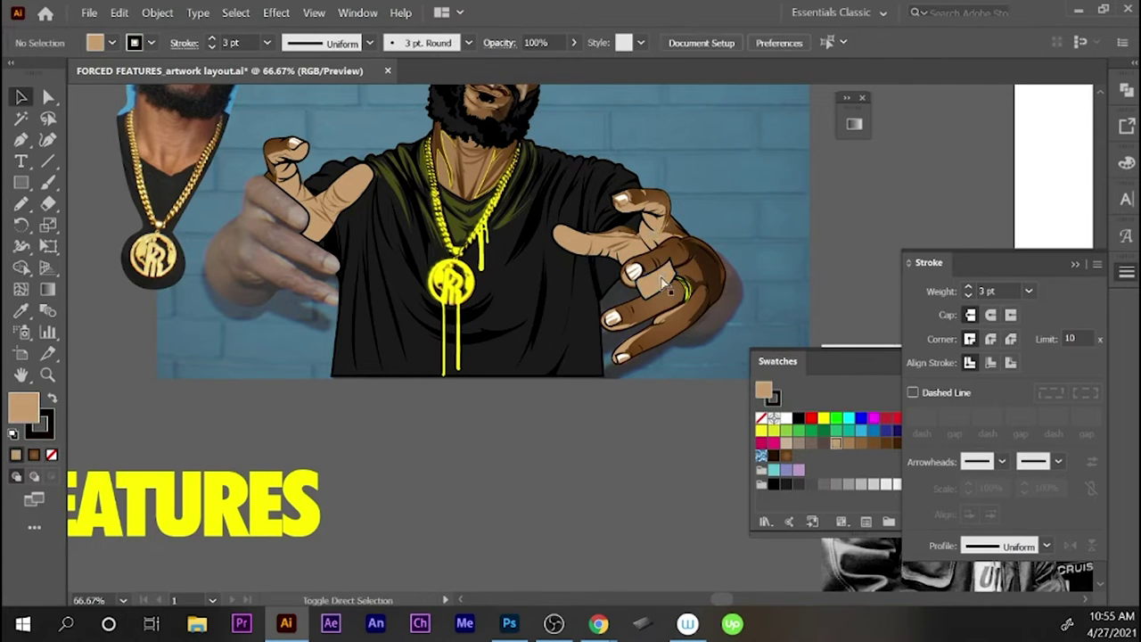
key(ctrl+shift+a)
ctrl+click(642, 283)
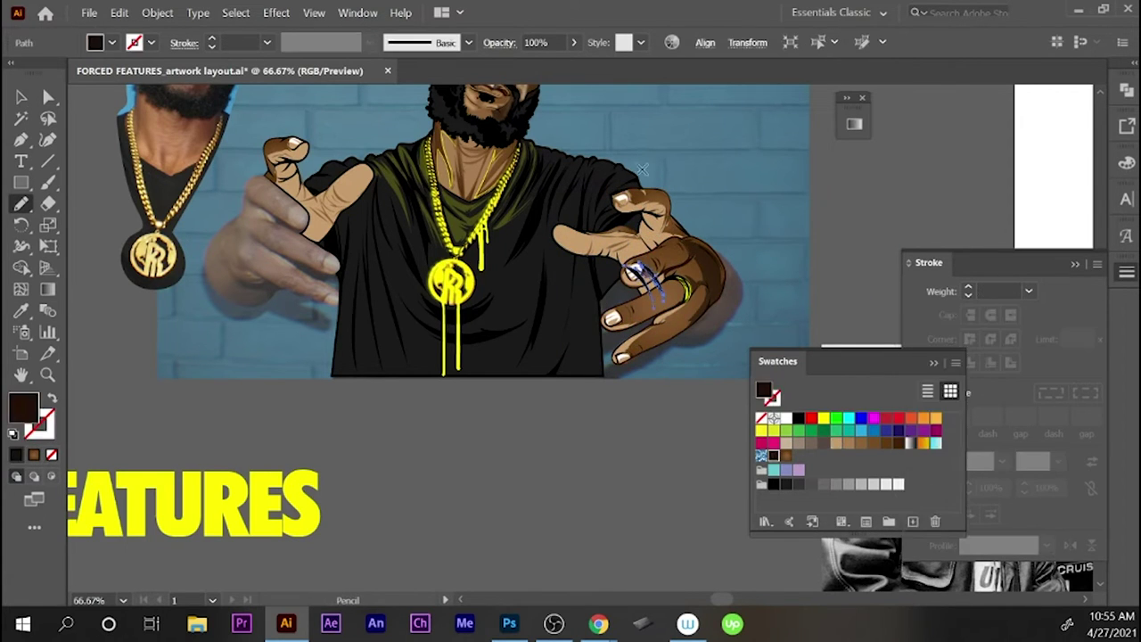
key(i)
scroll(596, 296, up, 5)
key(ctrl+minus)
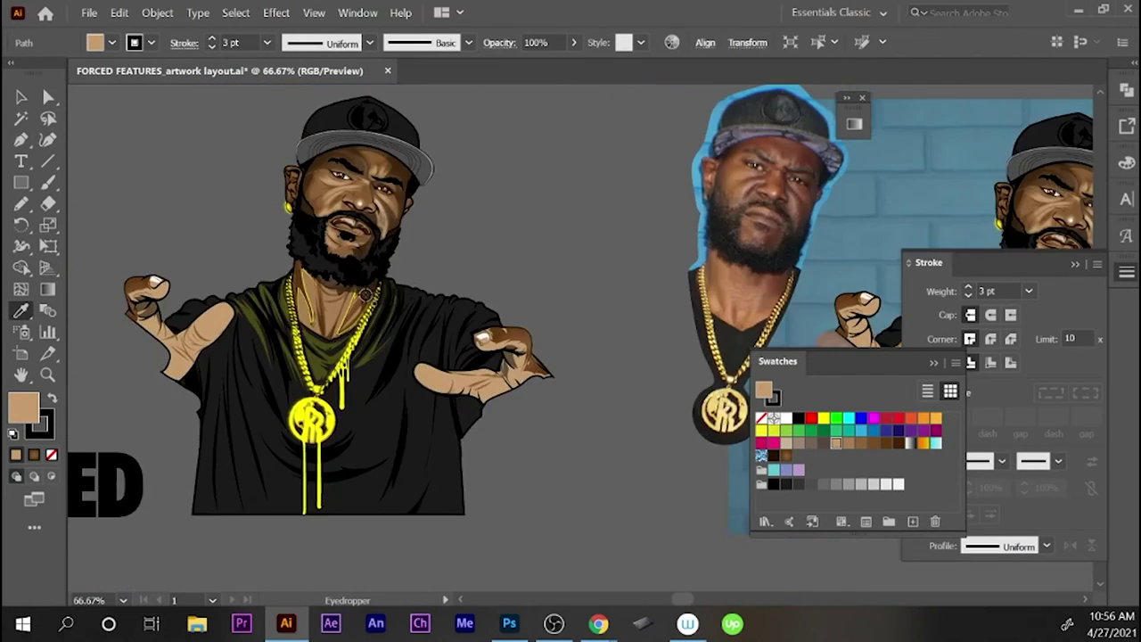
- Duplicate the right hand and position the mirrored copy on the figure's left side
key(v)
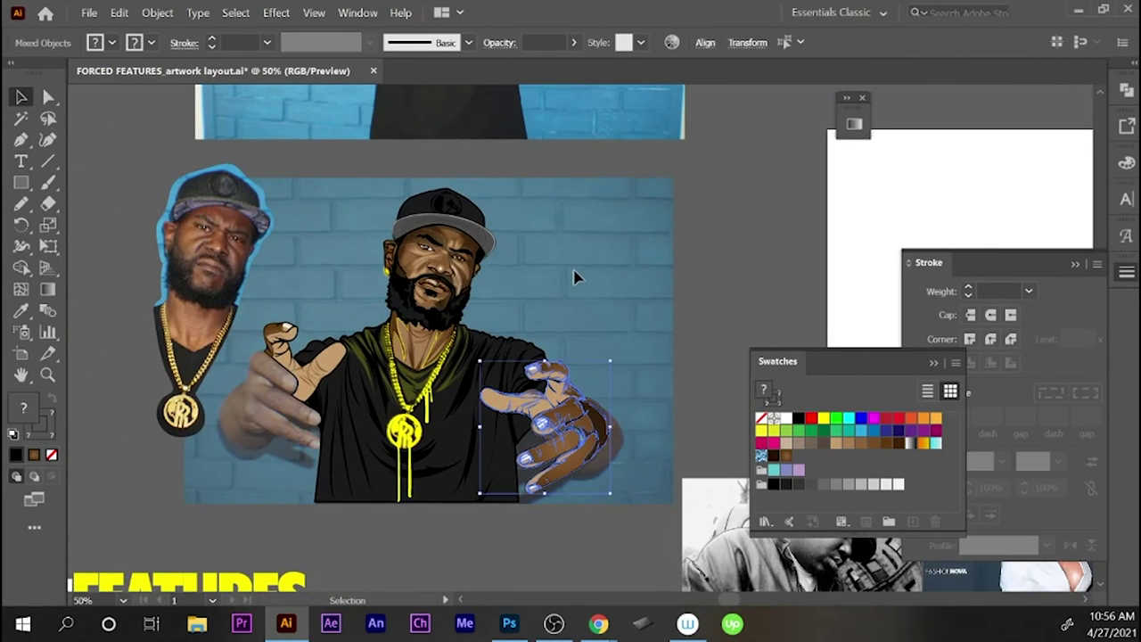
drag(559, 428, 193, 422)
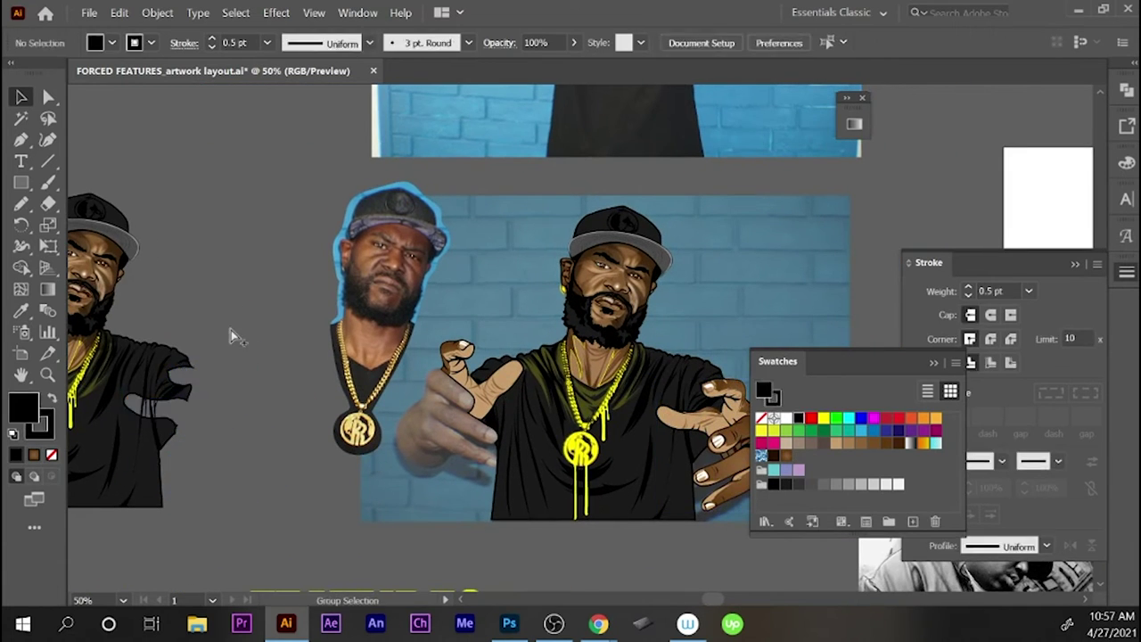
scroll(230, 330, left, 5)
key(n)
ctrl+click(420, 331)
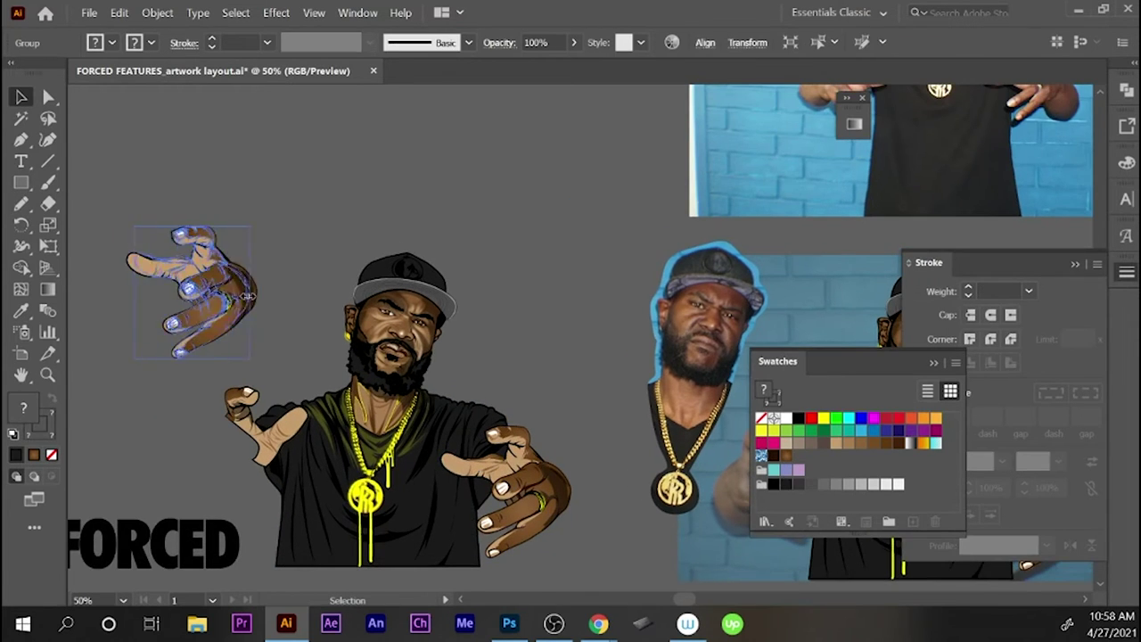
drag(192, 295, 243, 395)
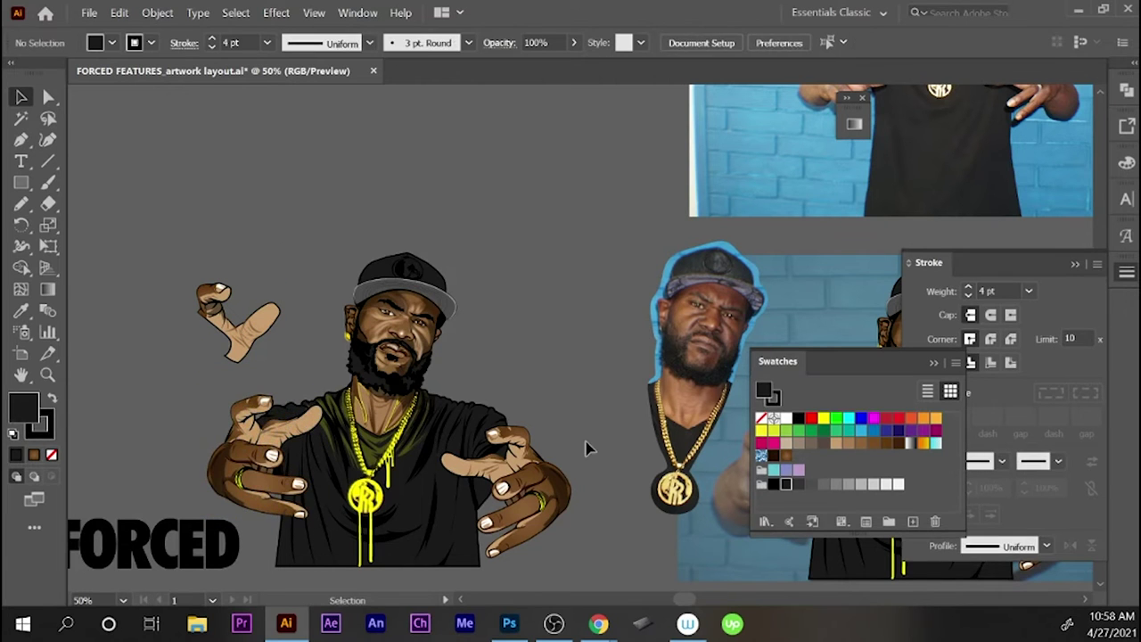
click(428, 450)
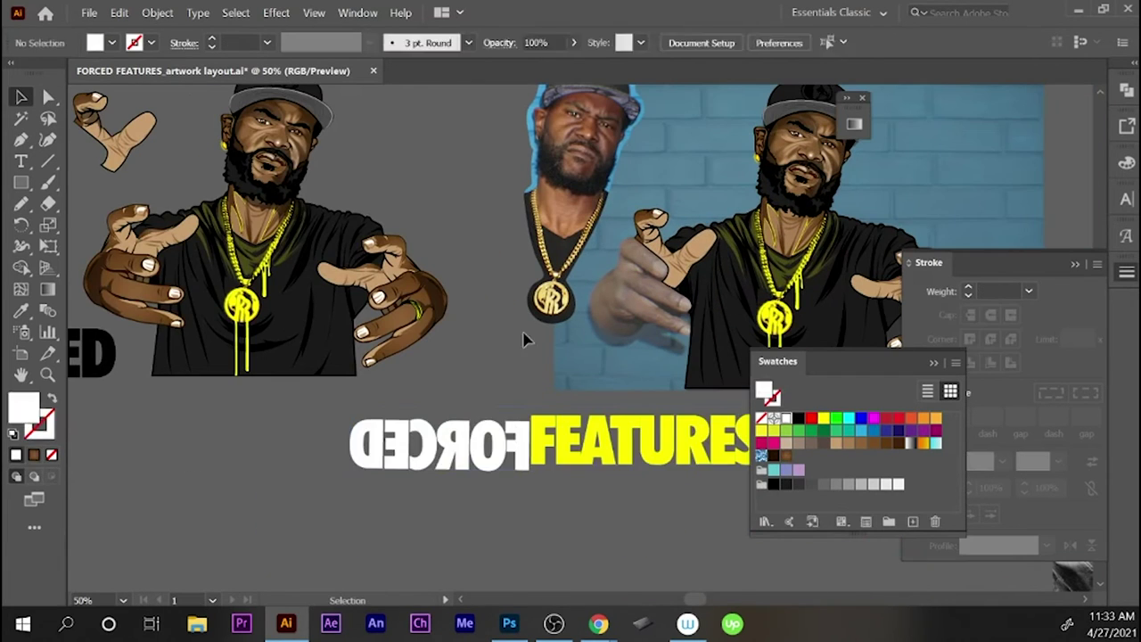
- Place FEATURES beneath the FORCED lettering
drag(528, 453, 114, 442)
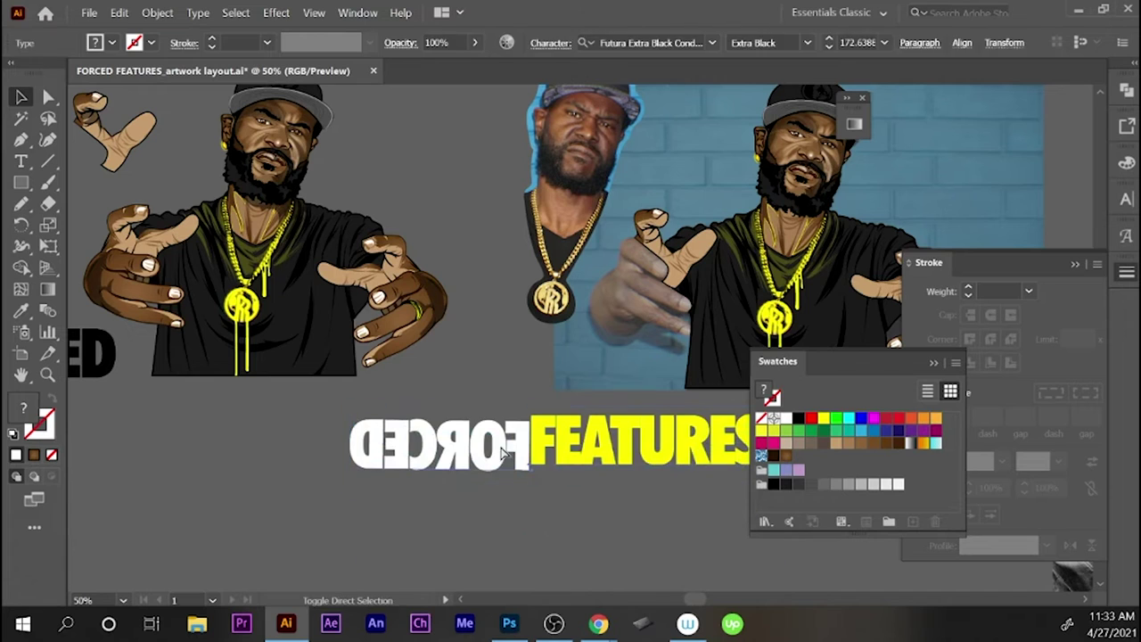
drag(532, 440, 326, 522)
key(ctrl+plus)
- Slice diagonal Eraser cuts through the F, C, R and O of FORCED
key(shift+e)
drag(629, 451, 627, 446)
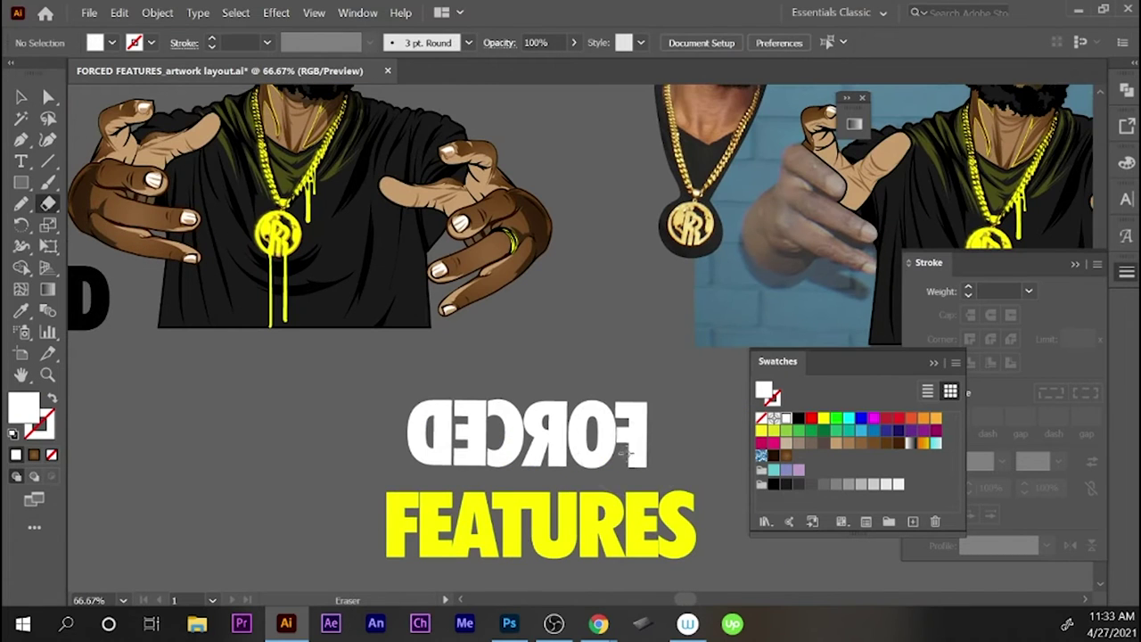
drag(532, 403, 510, 466)
drag(486, 399, 476, 422)
key(v)
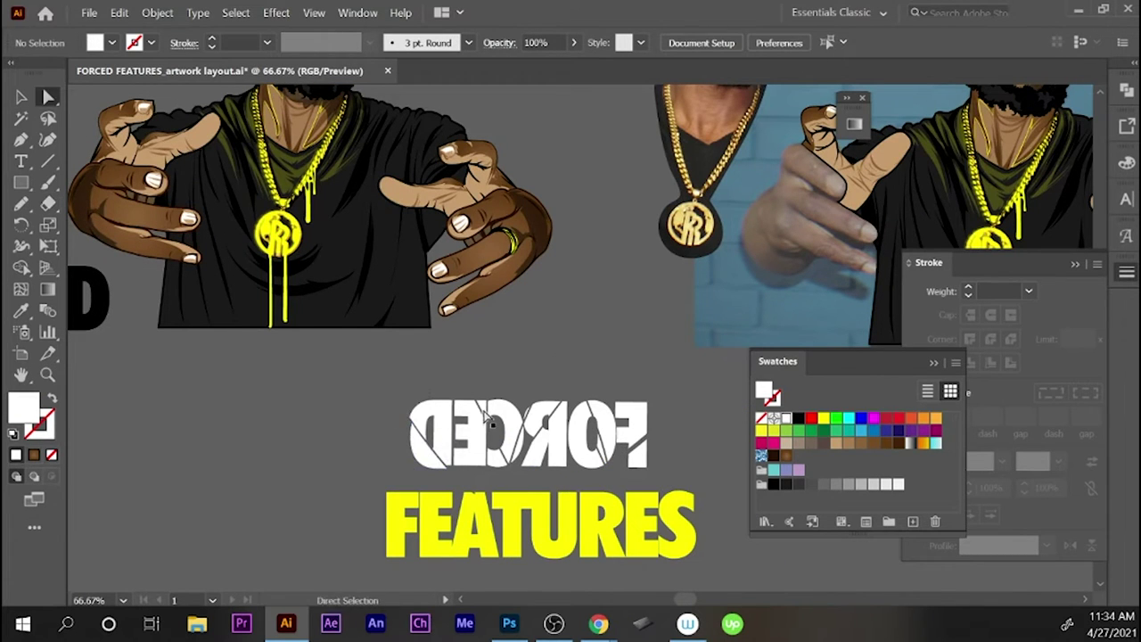
click(526, 455)
key(shift+e)
drag(546, 399, 526, 469)
key(a)
click(615, 417)
key(v)
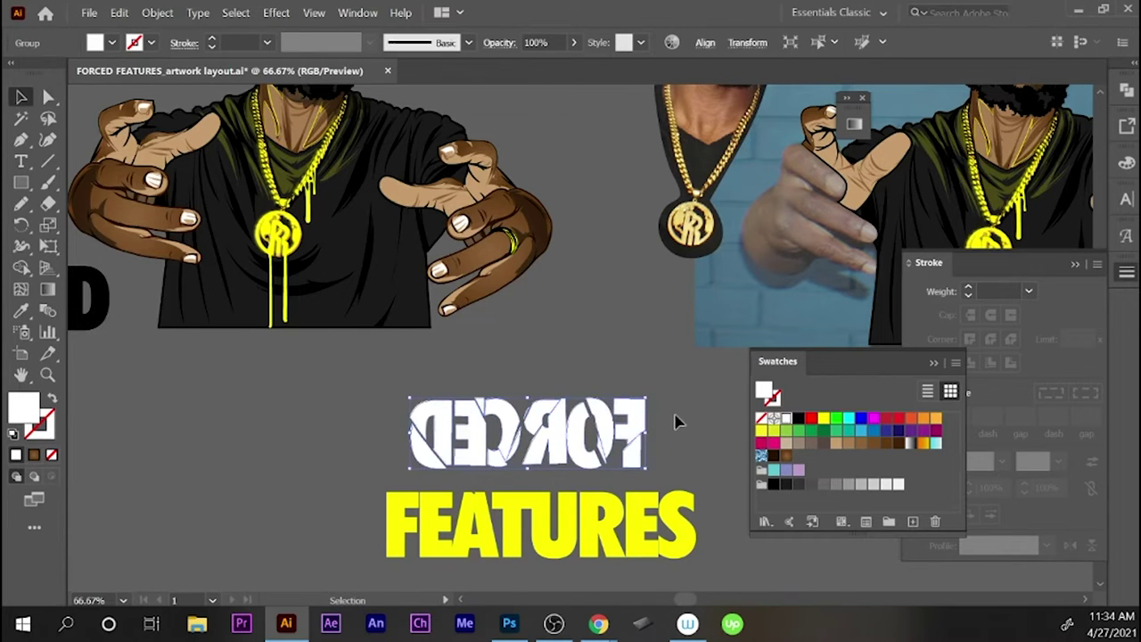
key(ctrl+shift+a)
- Draw pencil drips under the R and C, then move FORCED down onto FEATURES
key(n)
drag(591, 459, 588, 462)
drag(481, 446, 478, 495)
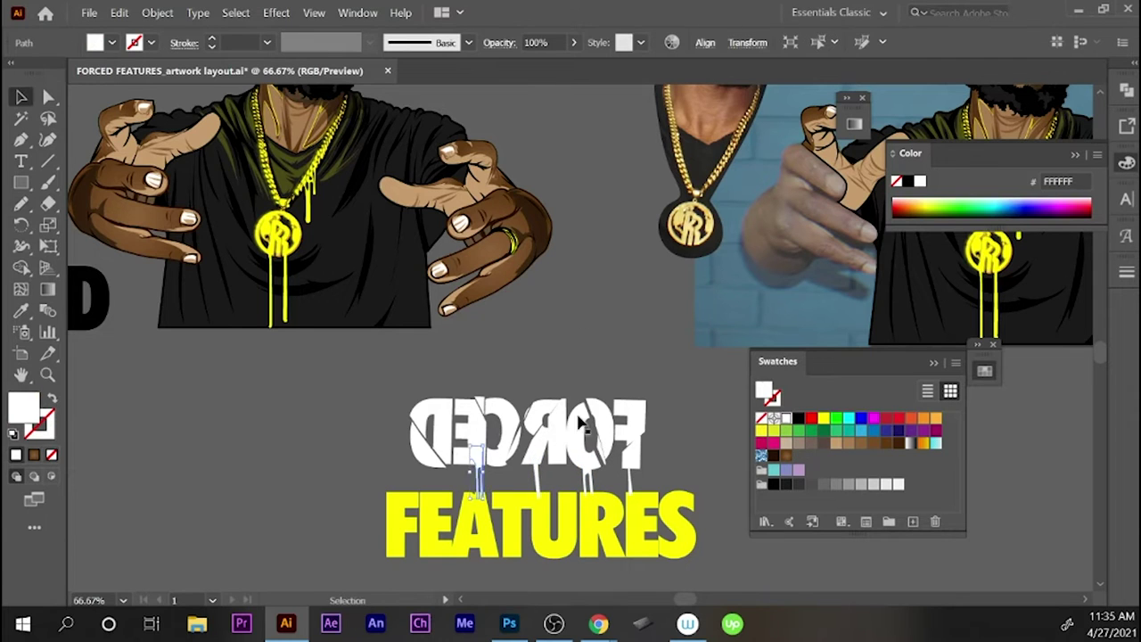
key(v)
drag(533, 468, 533, 488)
click(589, 496)
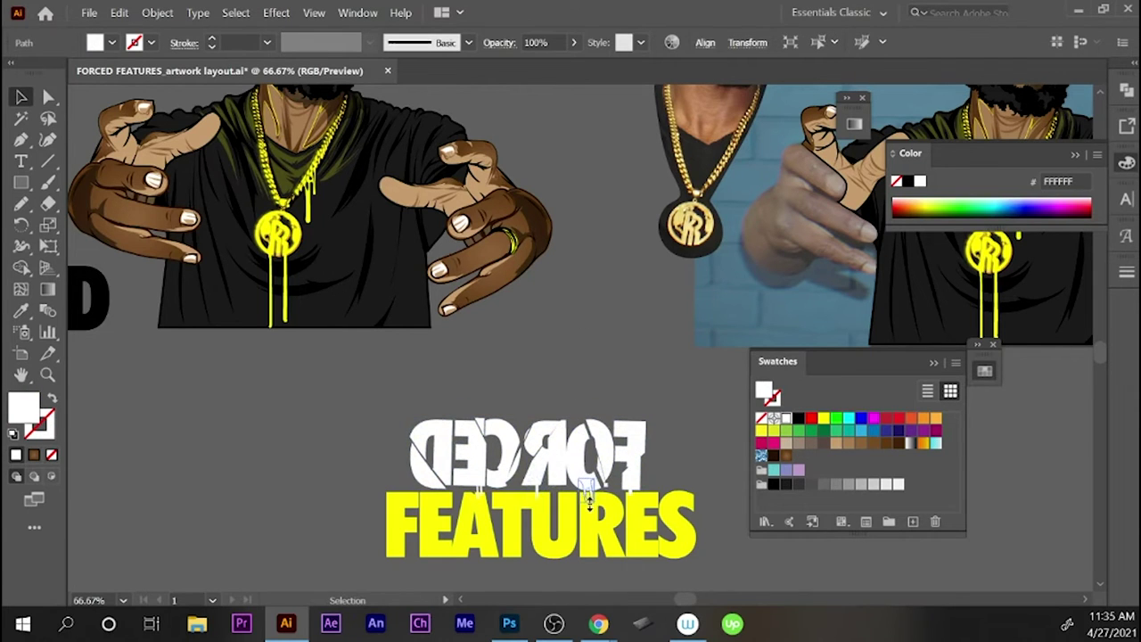
key(ctrl+shift+a)
- Draw a red rectangle over FORCED and merge it with the drips using Shape Builder
key(m)
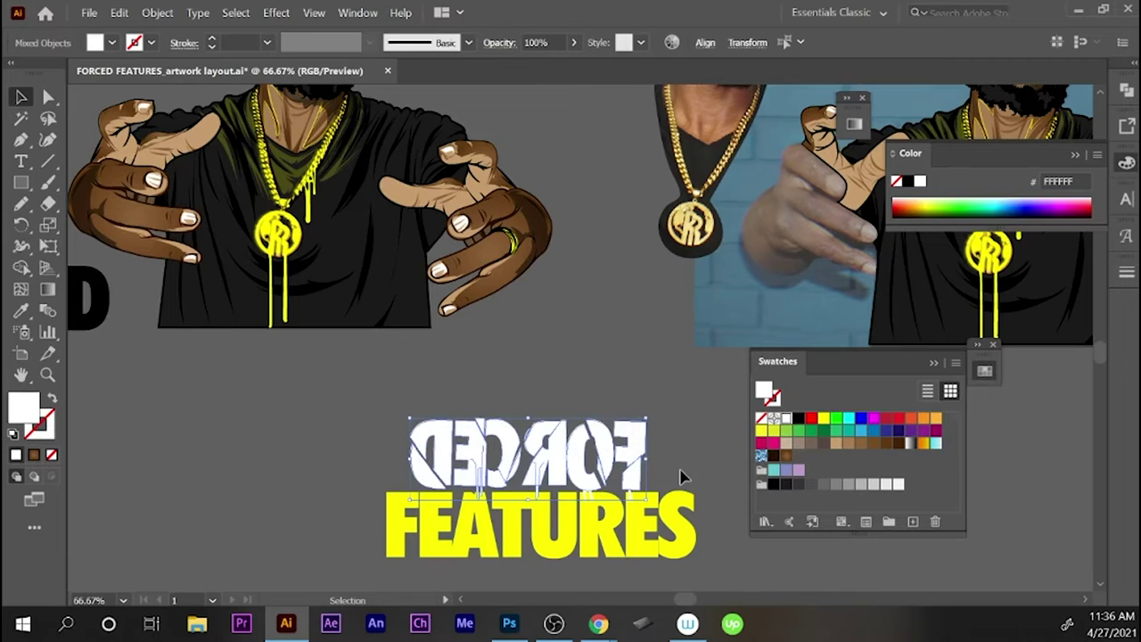
drag(667, 393, 390, 462)
key(n)
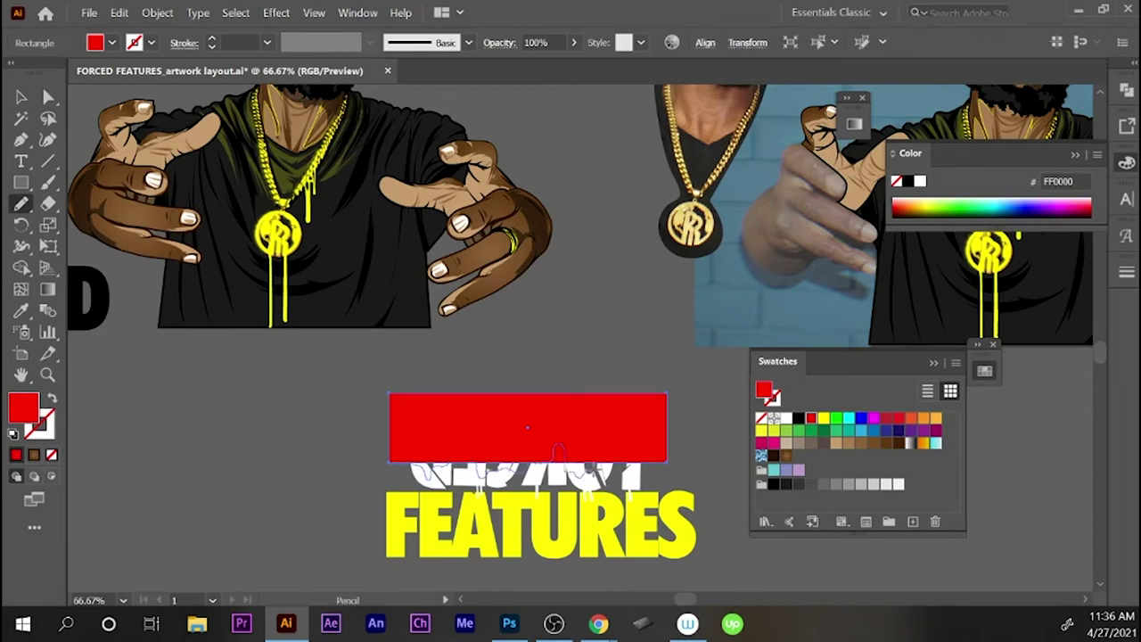
key(ctrl+shift+F9)
key(shift+m)
drag(616, 468, 538, 419)
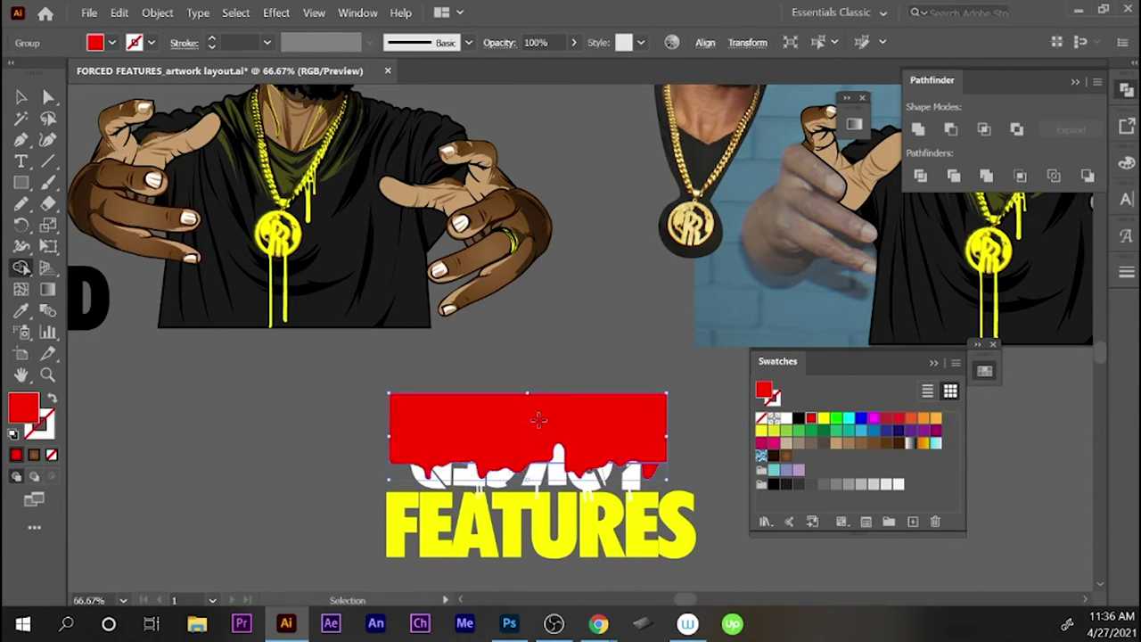
key(v)
click(521, 372)
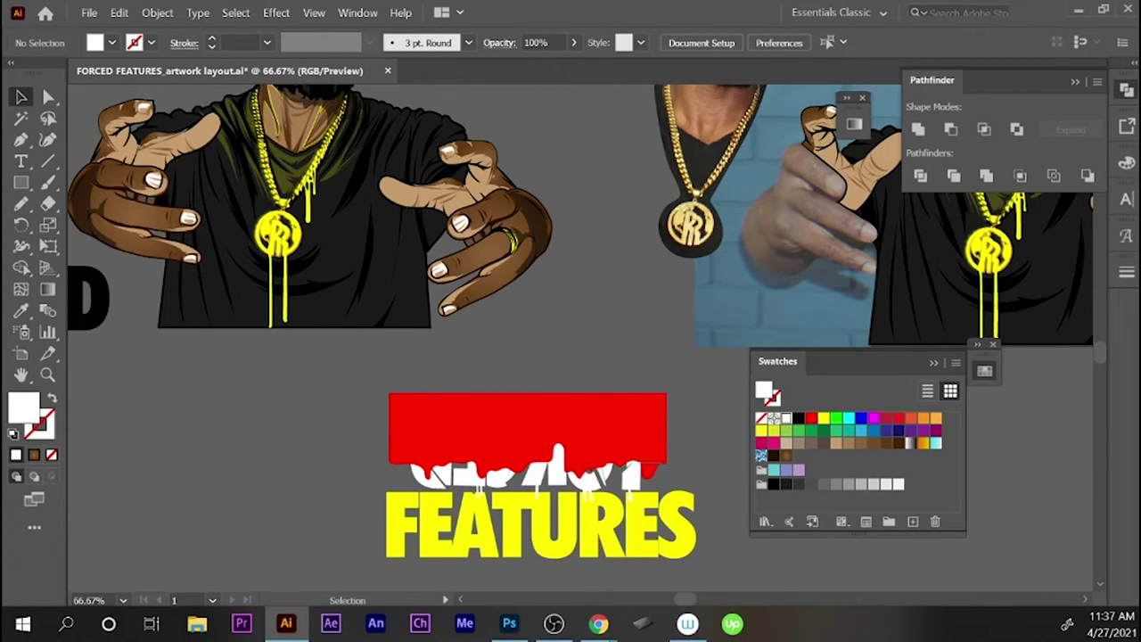
- Move the red drip shape to the left of the title, undoing a trial cut of FORCED
click(642, 437)
click(640, 381)
click(644, 446)
click(644, 383)
key(a)
key(v)
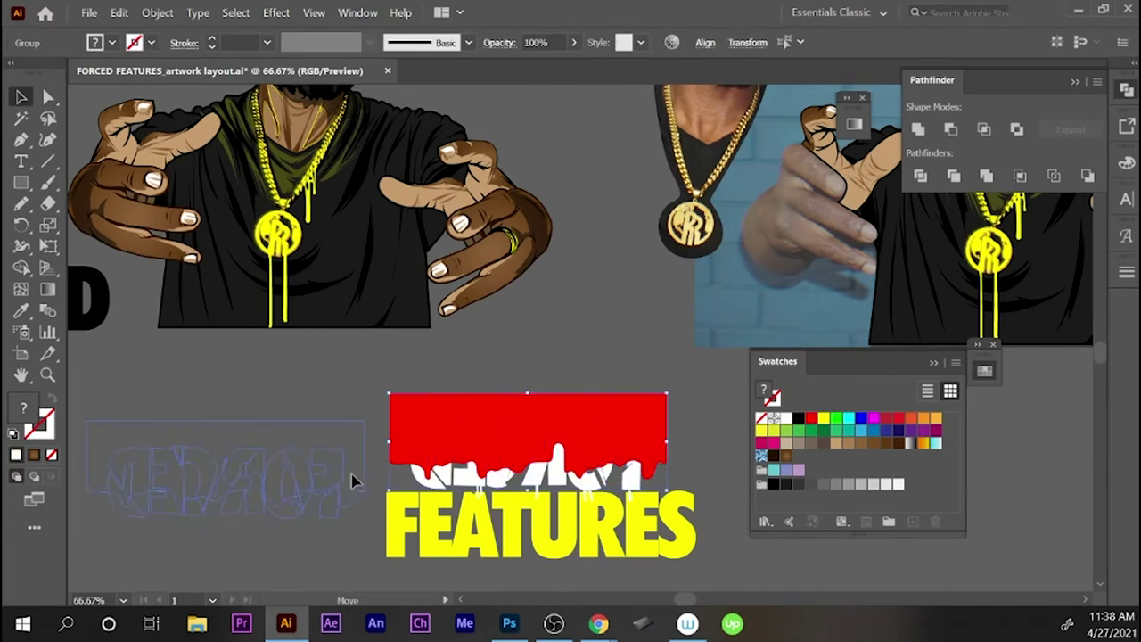
drag(640, 468, 351, 467)
click(952, 129)
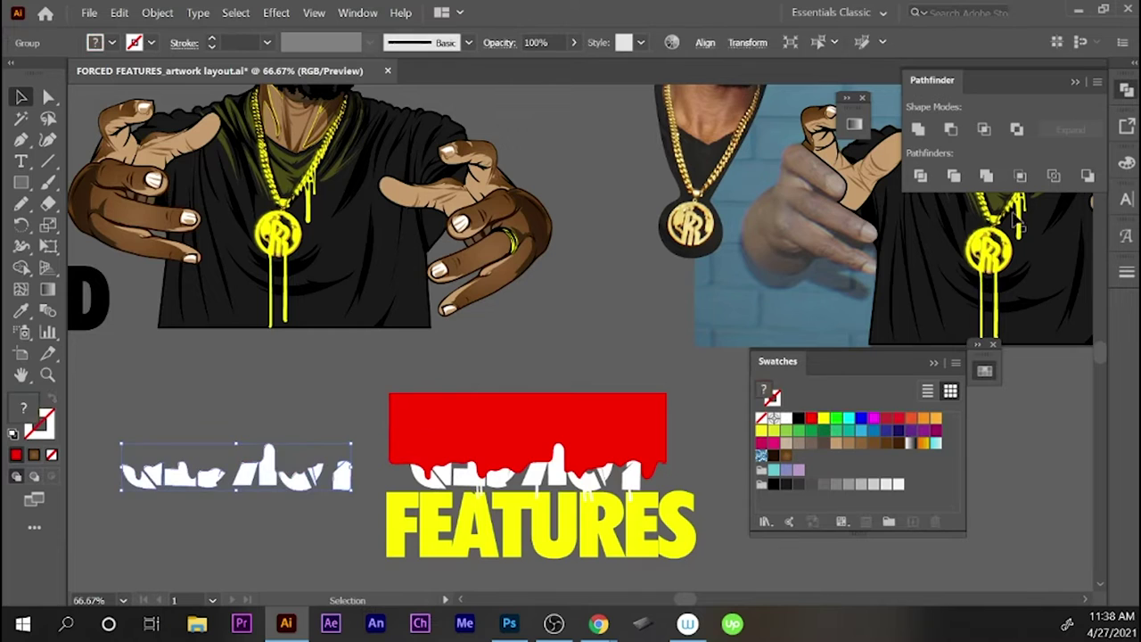
key(Delete)
click(823, 419)
key(ctrl+z)
key(ctrl+z)
key(ctrl+z)
drag(596, 418, 295, 419)
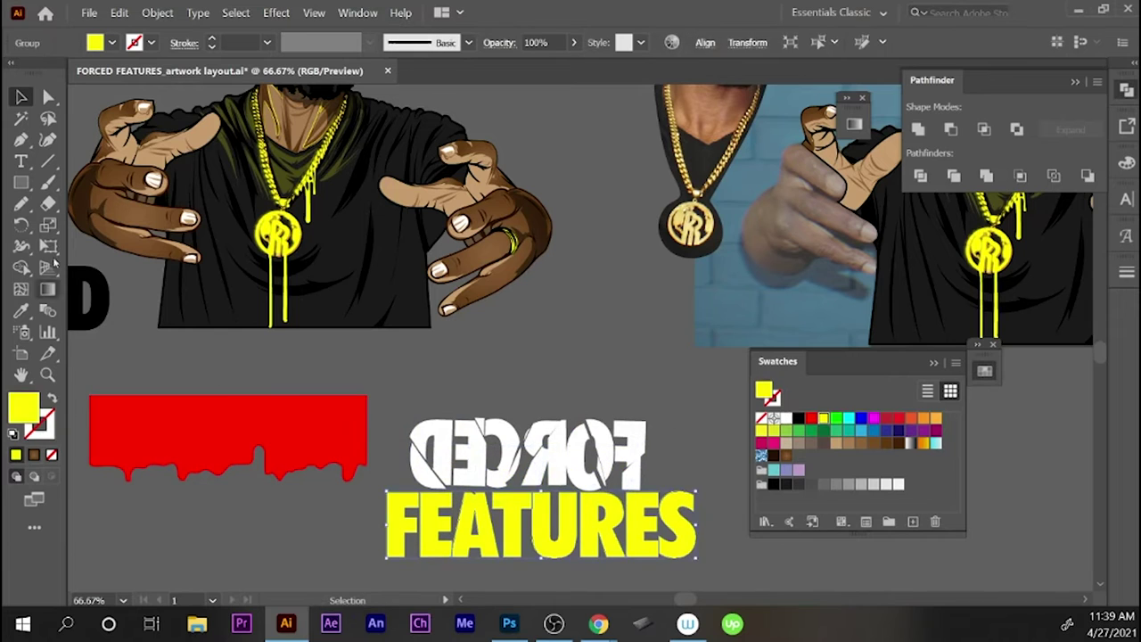
- Slice the S and F of FEATURES diagonally and delete the cut-off pieces
key(shift+e)
drag(706, 517, 671, 558)
drag(407, 533, 387, 560)
ctrl+click(575, 525)
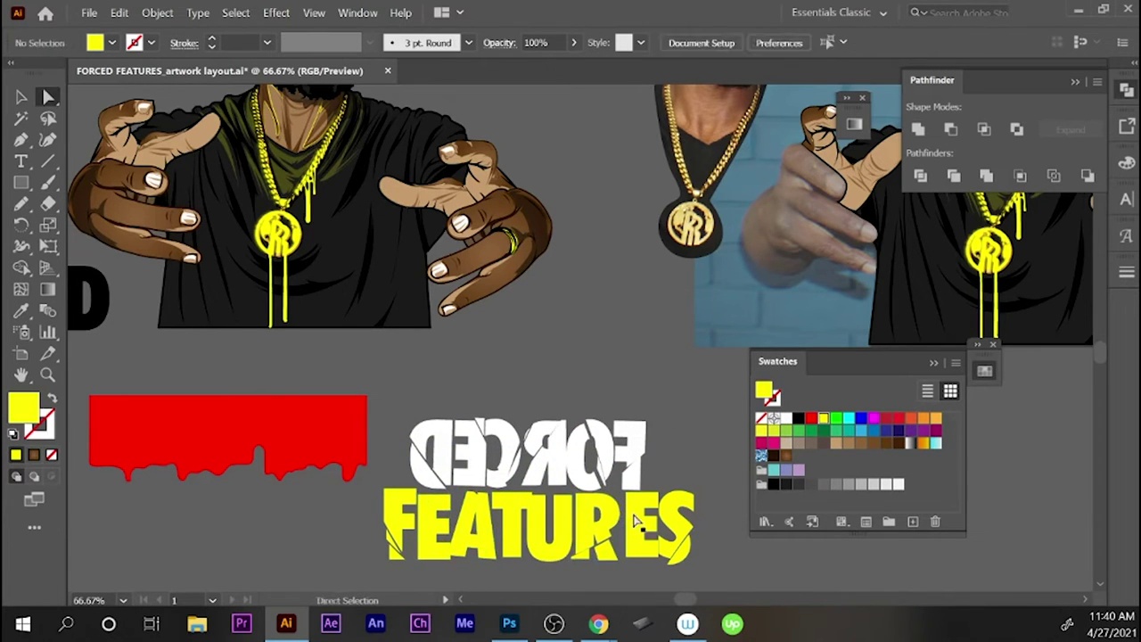
ctrl+click(671, 542)
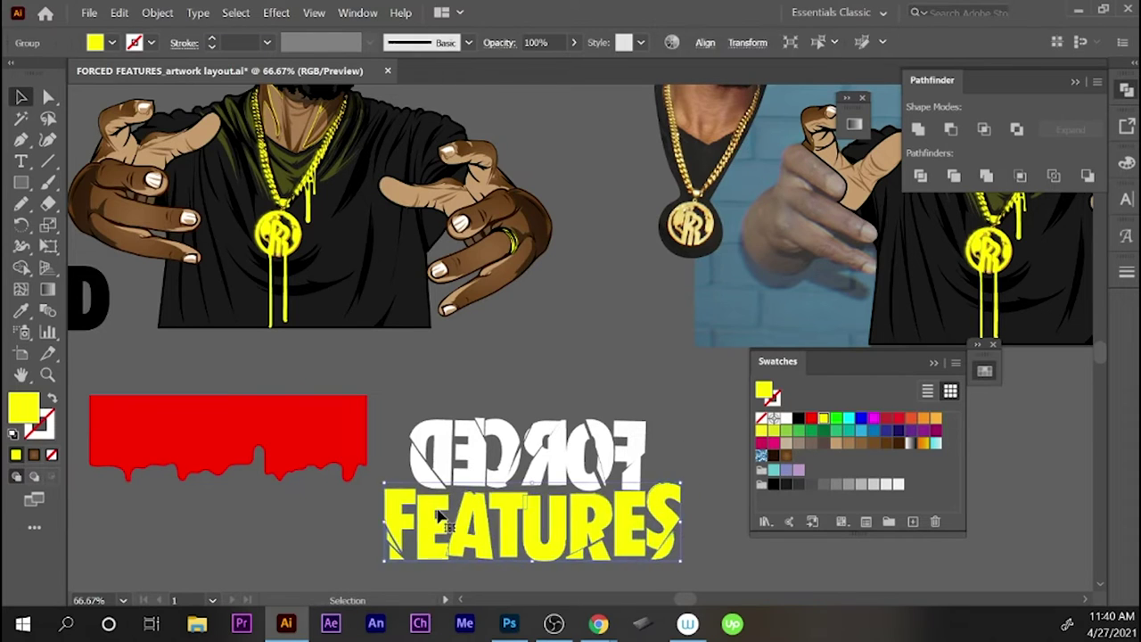
key(Delete)
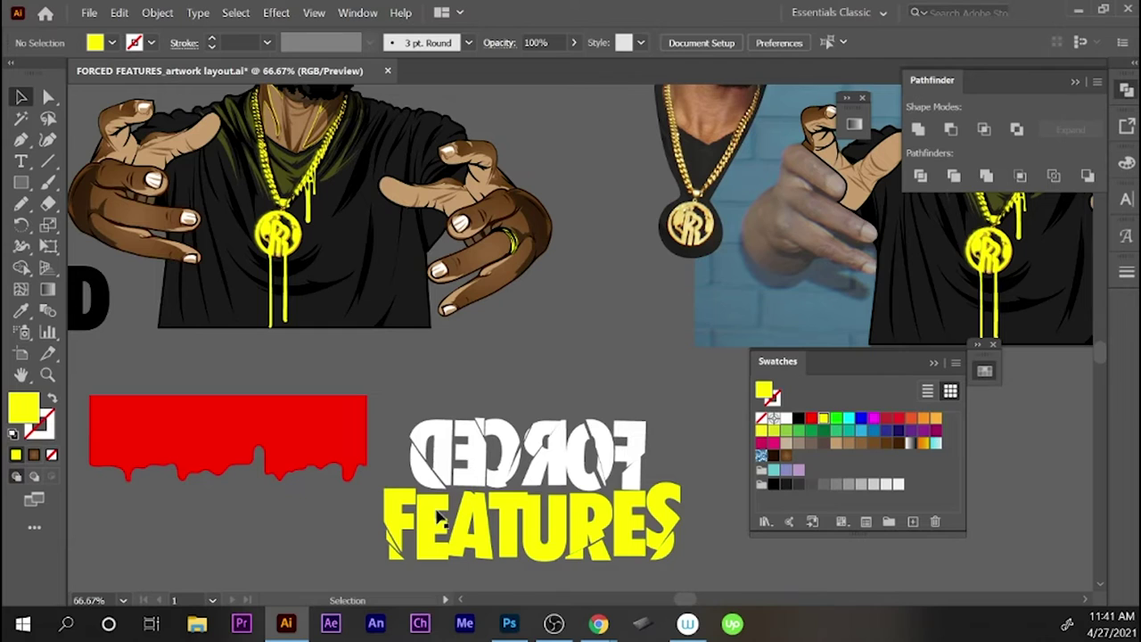
ctrl+click(392, 535)
key(Delete)
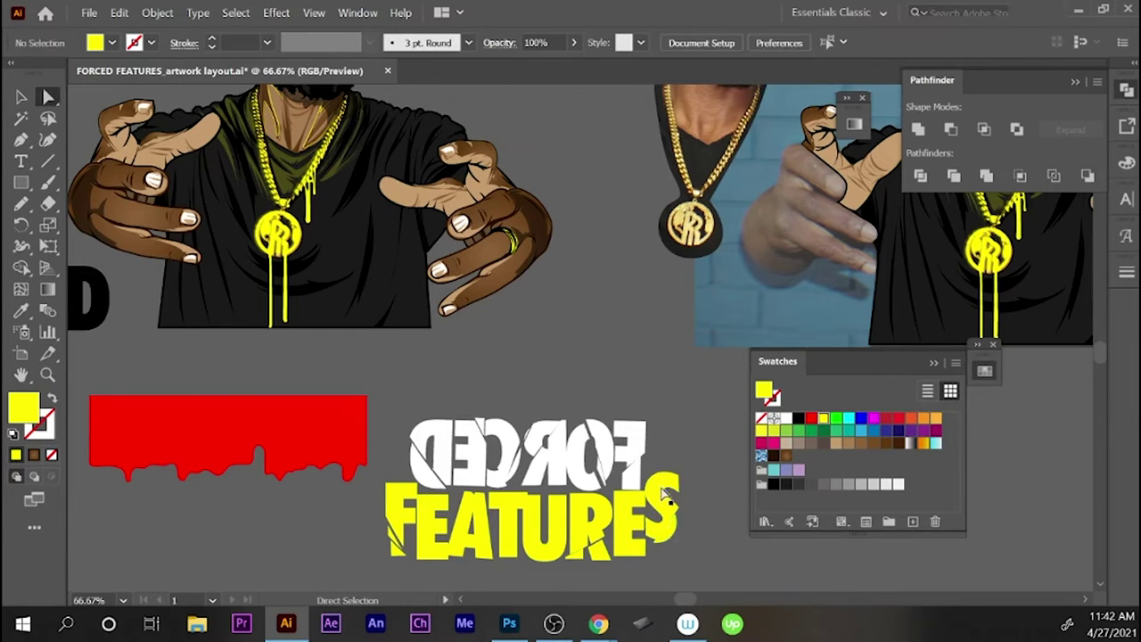
key(v)
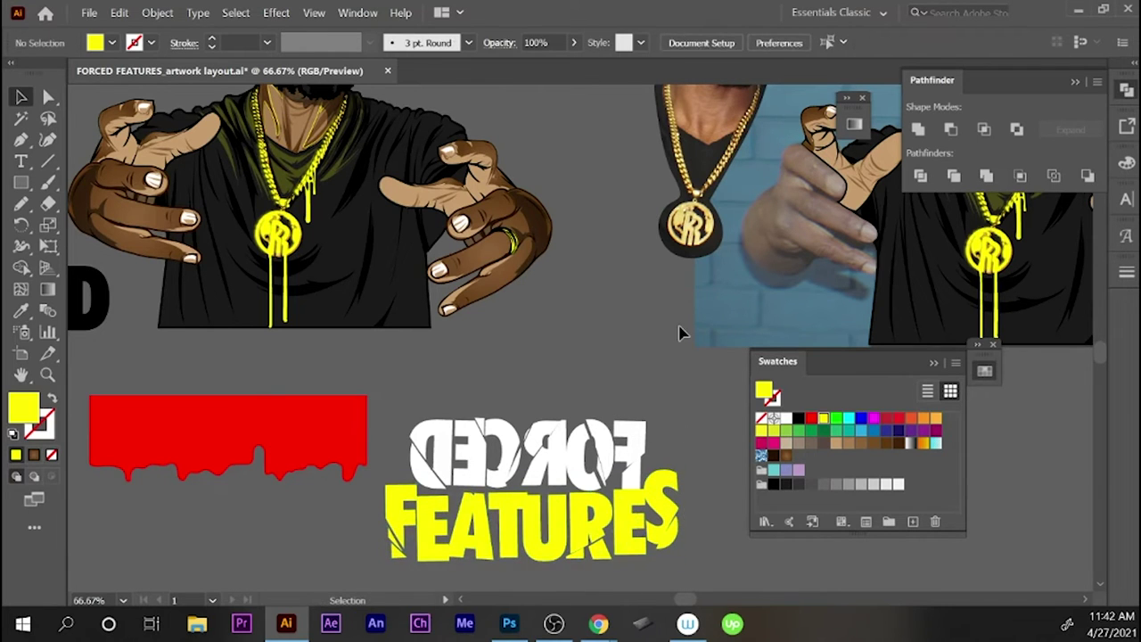
scroll(664, 352, down, 1)
scroll(647, 370, left, 1)
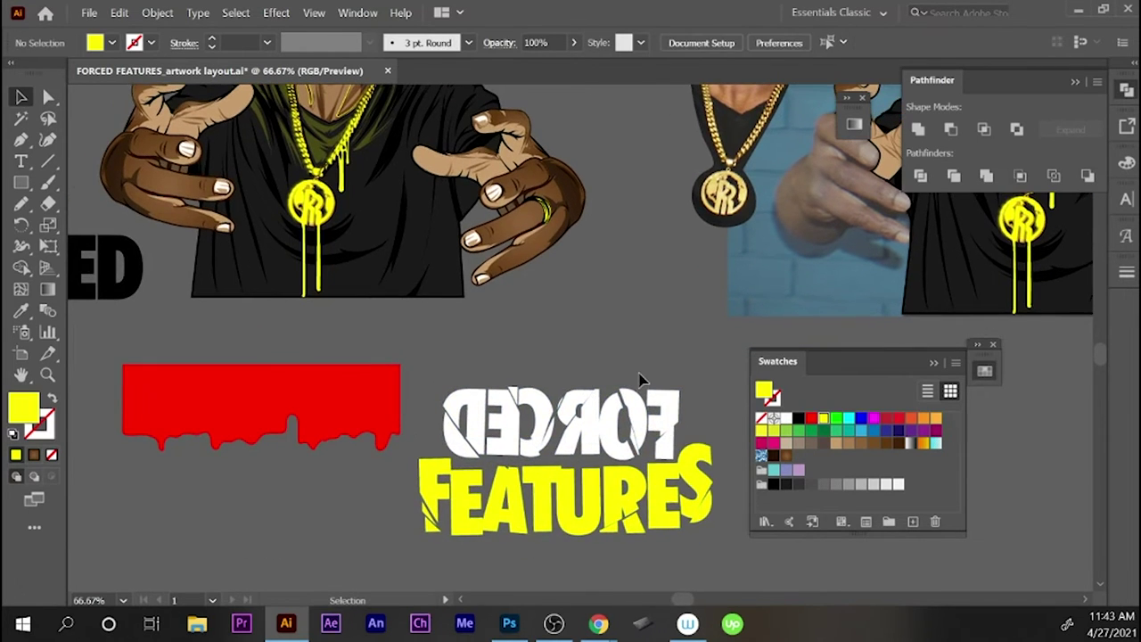
- Divide a FORCED copy along the red drip edge and move the cut pieces onto FORCED
drag(618, 397, 356, 374)
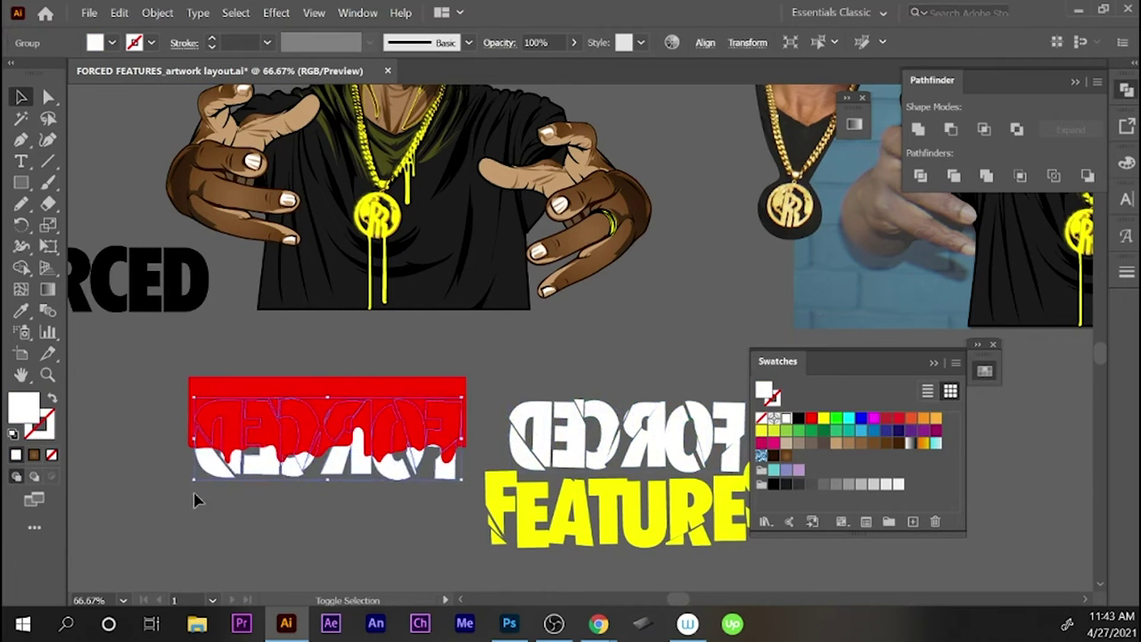
drag(428, 393, 433, 394)
drag(293, 450, 292, 461)
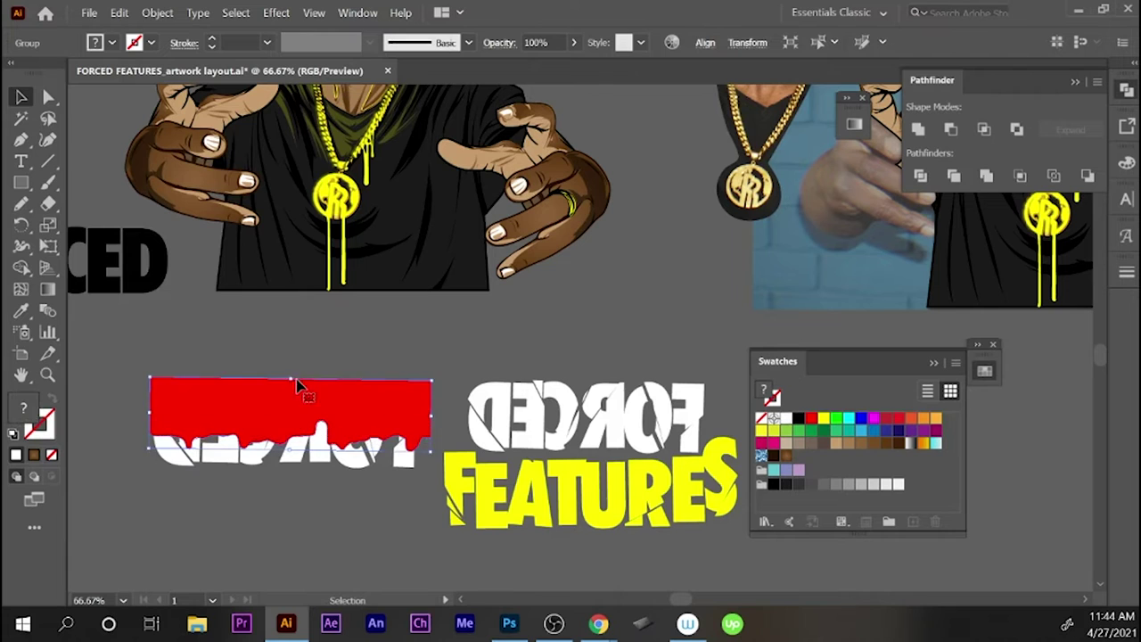
click(365, 347)
click(374, 379)
drag(380, 366, 312, 391)
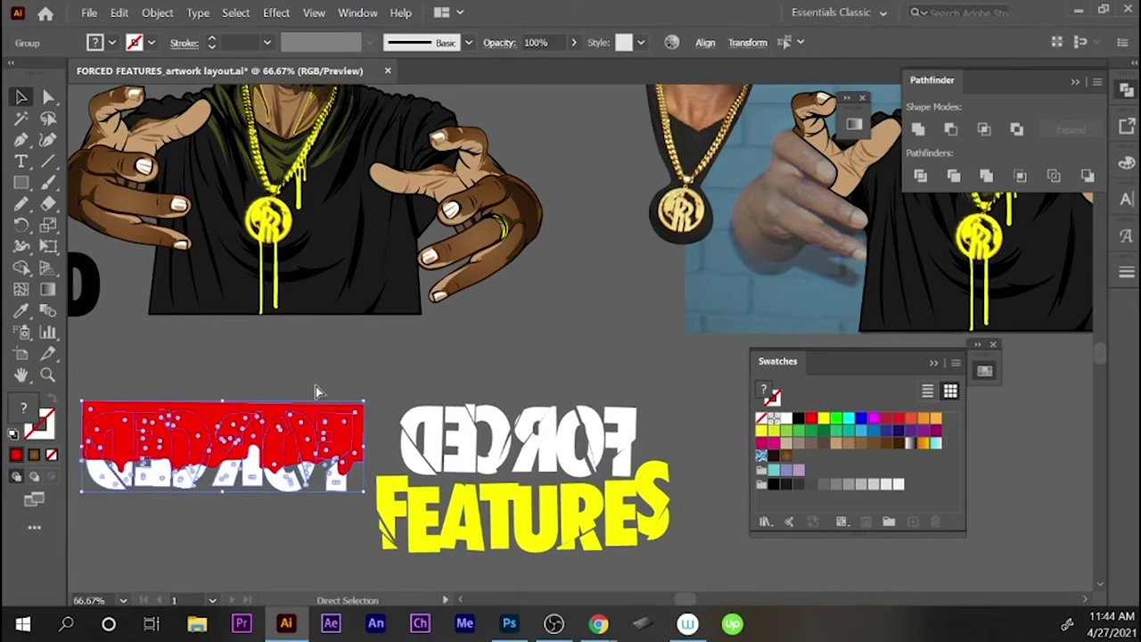
click(986, 175)
key(Delete)
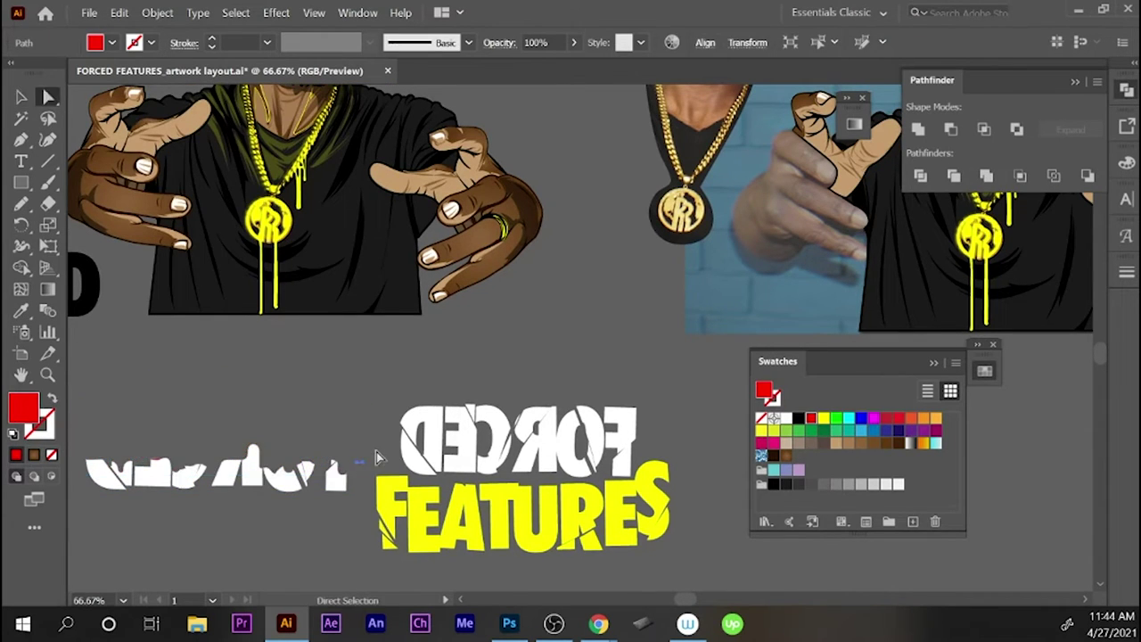
click(178, 482)
drag(178, 482, 465, 469)
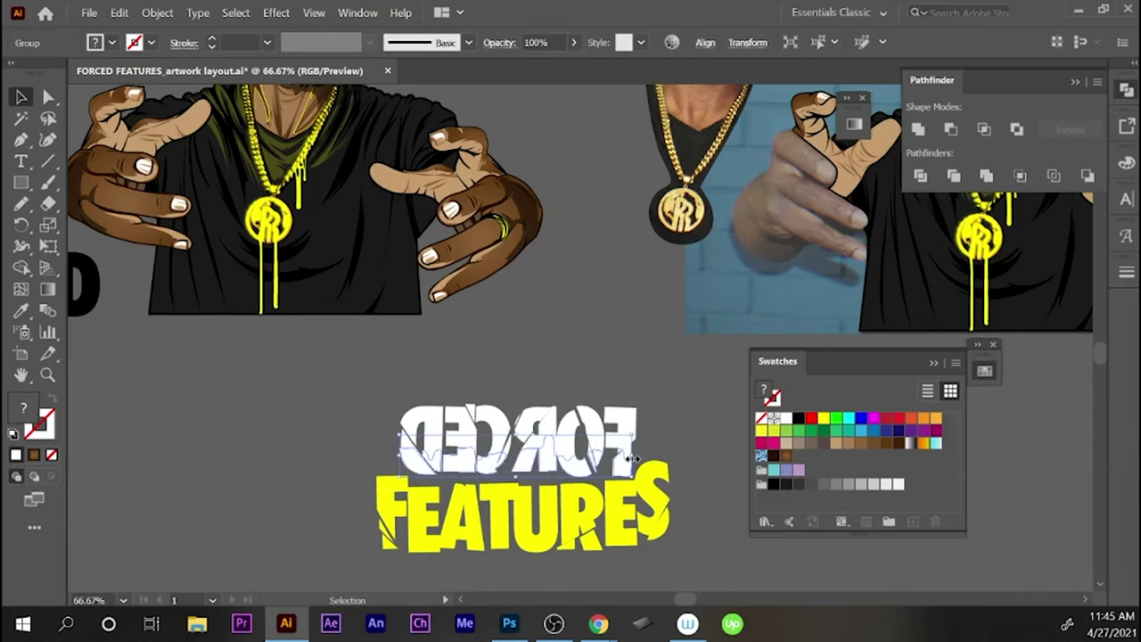
- Pencil yellow drips running down from FORCED, including under the C and D
key(ctrl+plus)
key(ctrl+plus)
key(ctrl+plus)
key(ctrl+shift+a)
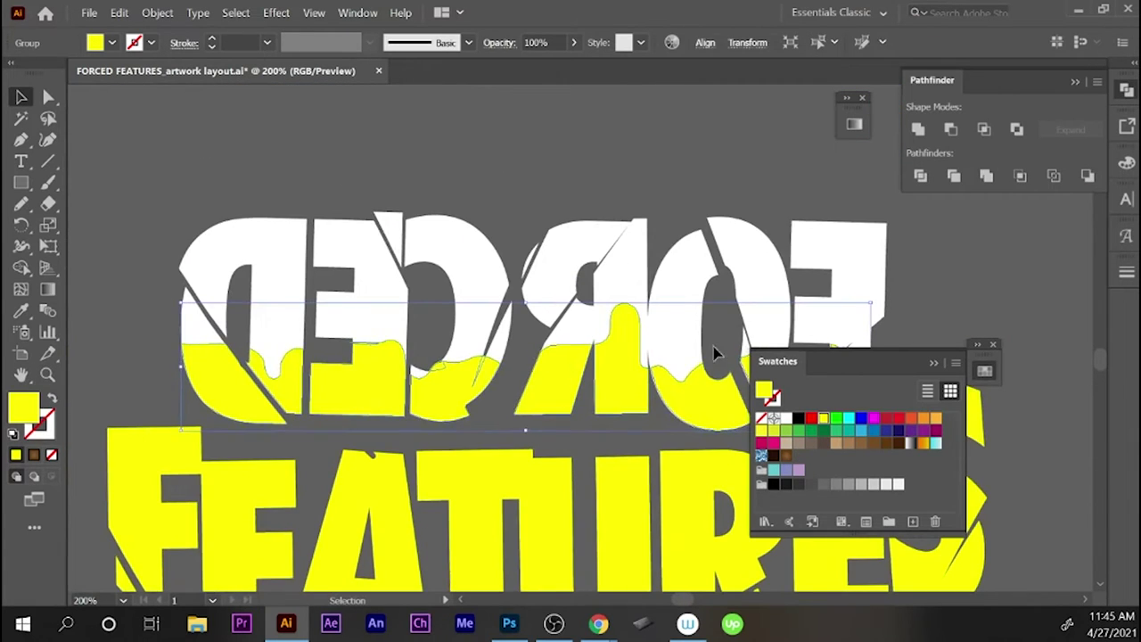
key(n)
key(ctrl+minus)
drag(412, 376, 425, 392)
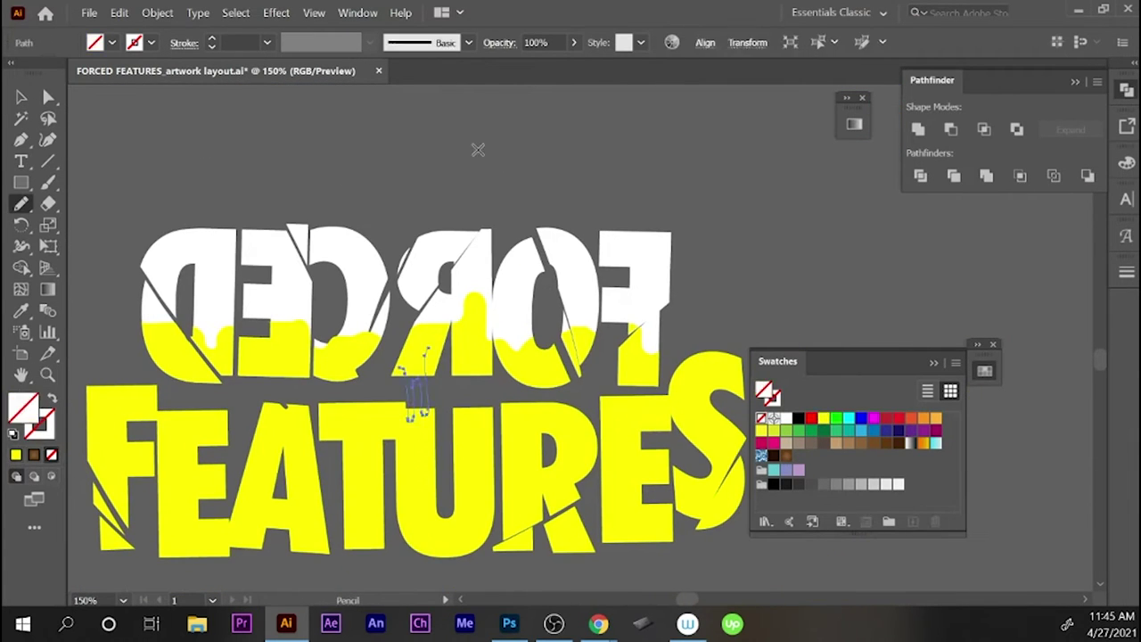
key(F6)
drag(510, 366, 549, 409)
drag(628, 370, 656, 397)
drag(266, 364, 293, 367)
drag(177, 361, 214, 366)
- Adjust the yellow drip pieces against the white FORCED letters, selecting the drips under CED
key(v)
click(650, 382)
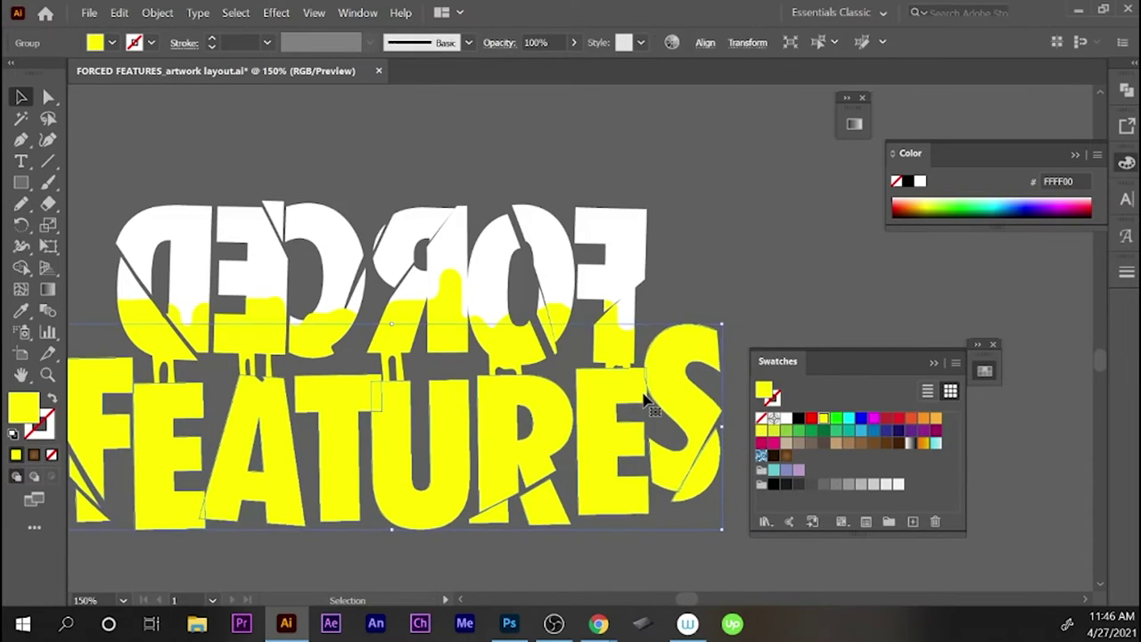
key(ctrl+minus)
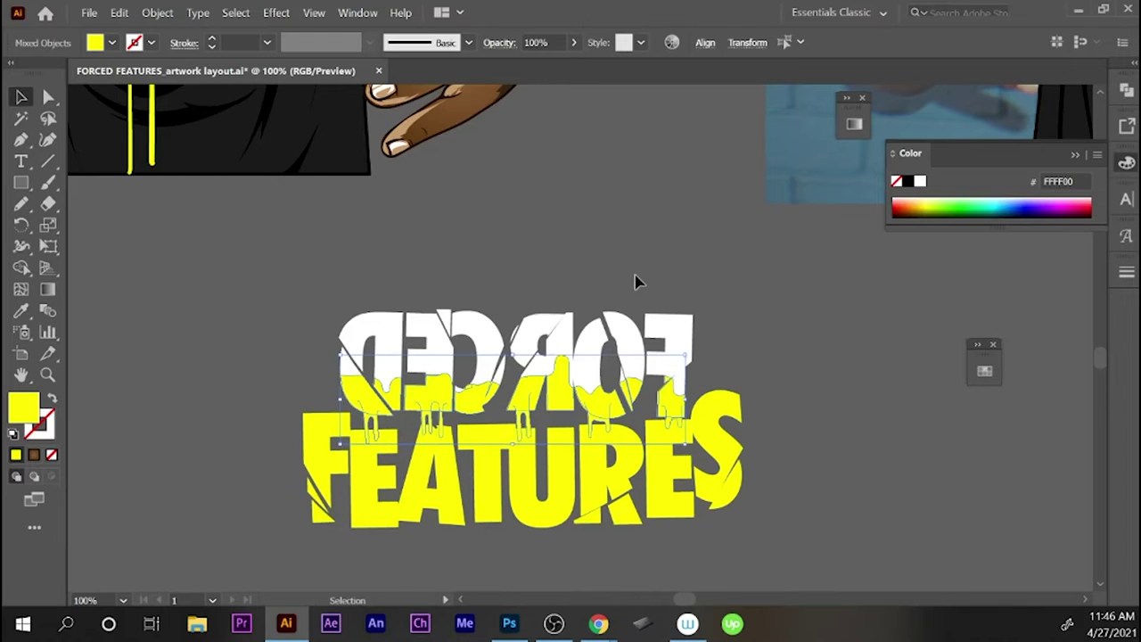
key(Delete)
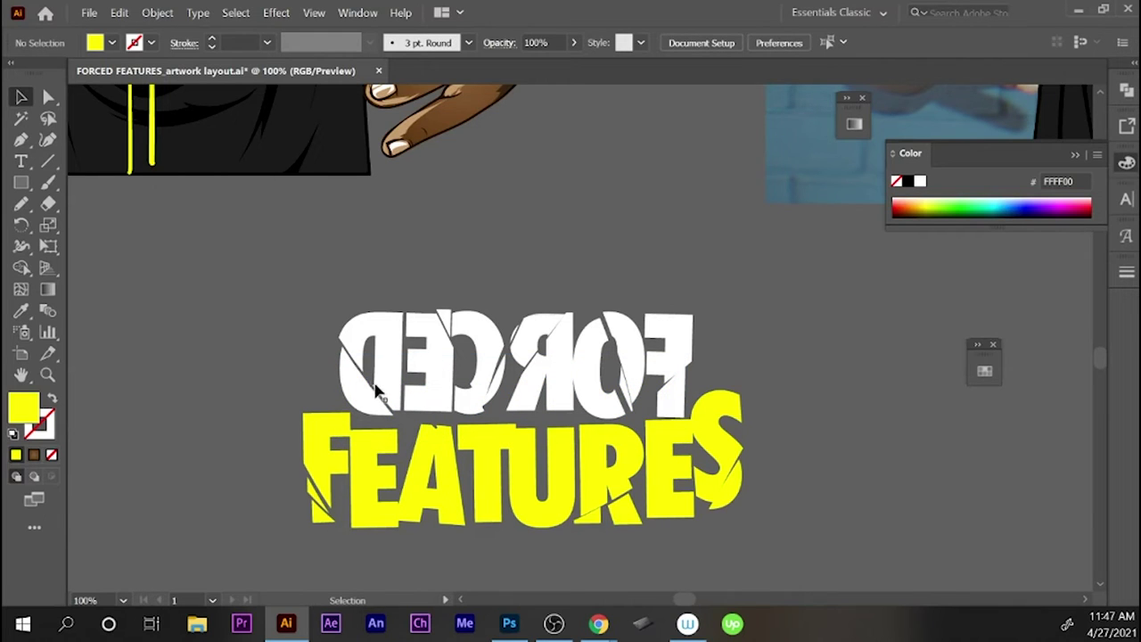
click(377, 390)
click(427, 375)
click(499, 356)
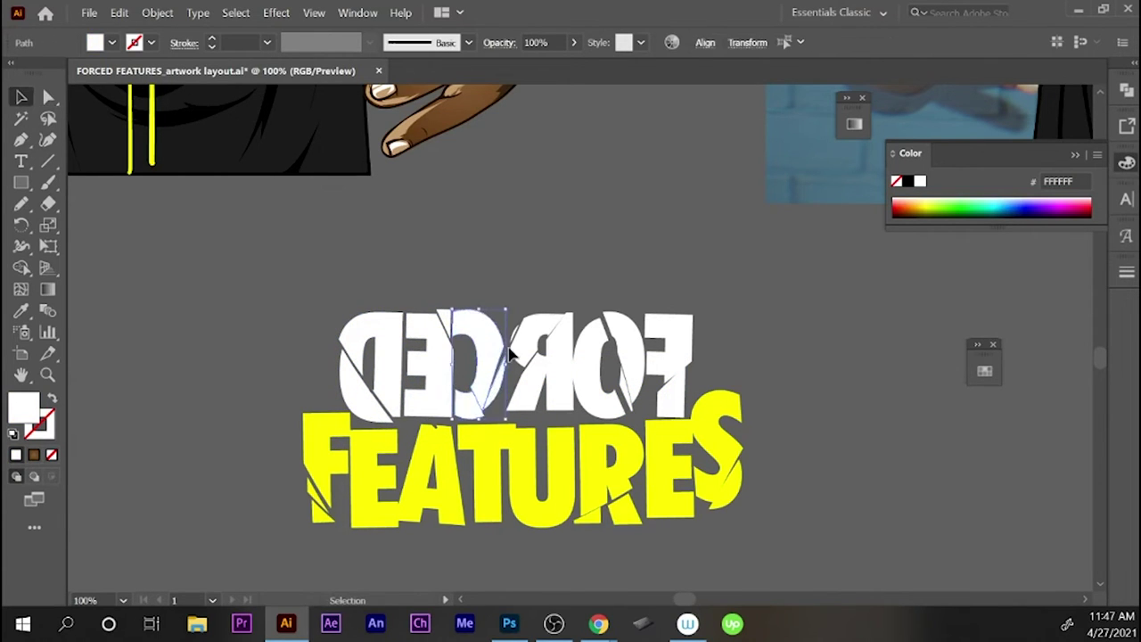
key(a)
click(704, 361)
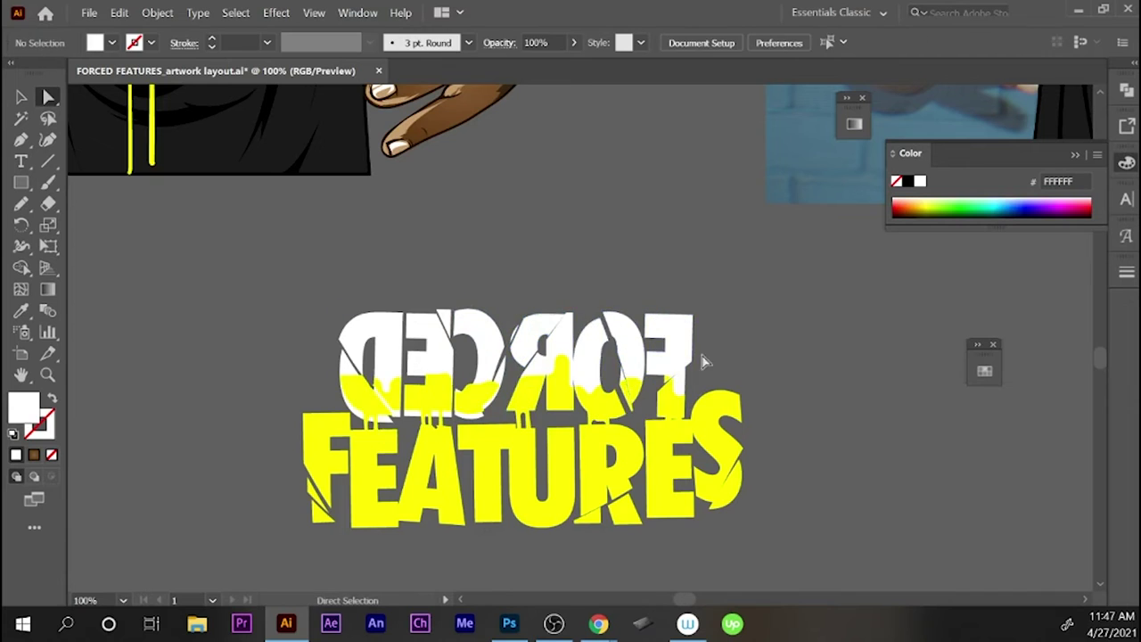
scroll(640, 526, down, 1)
click(459, 450)
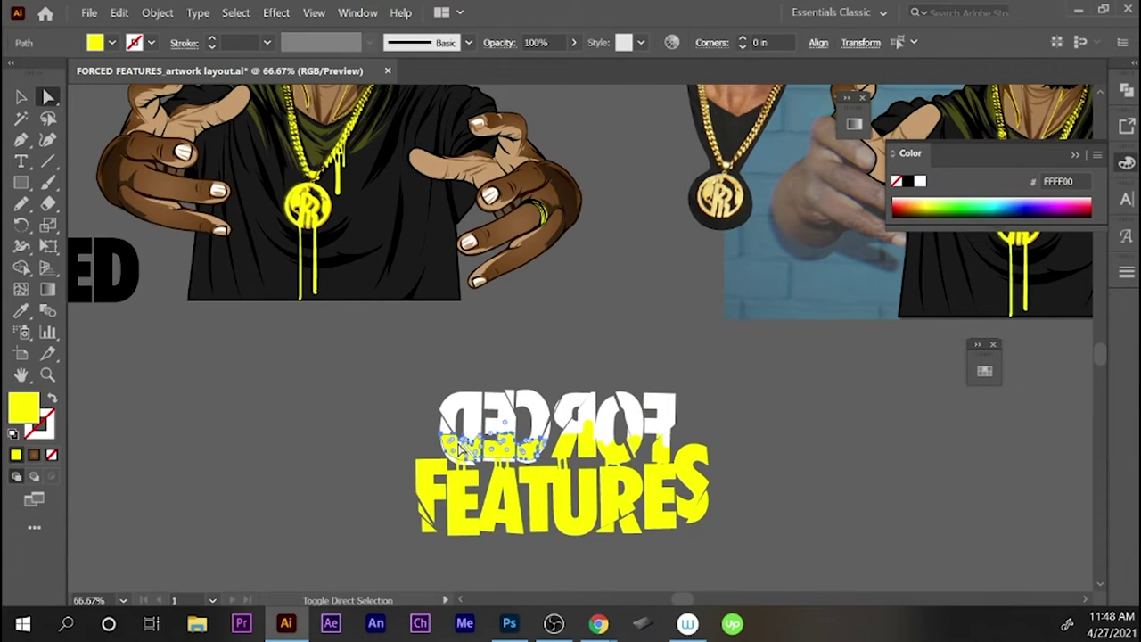
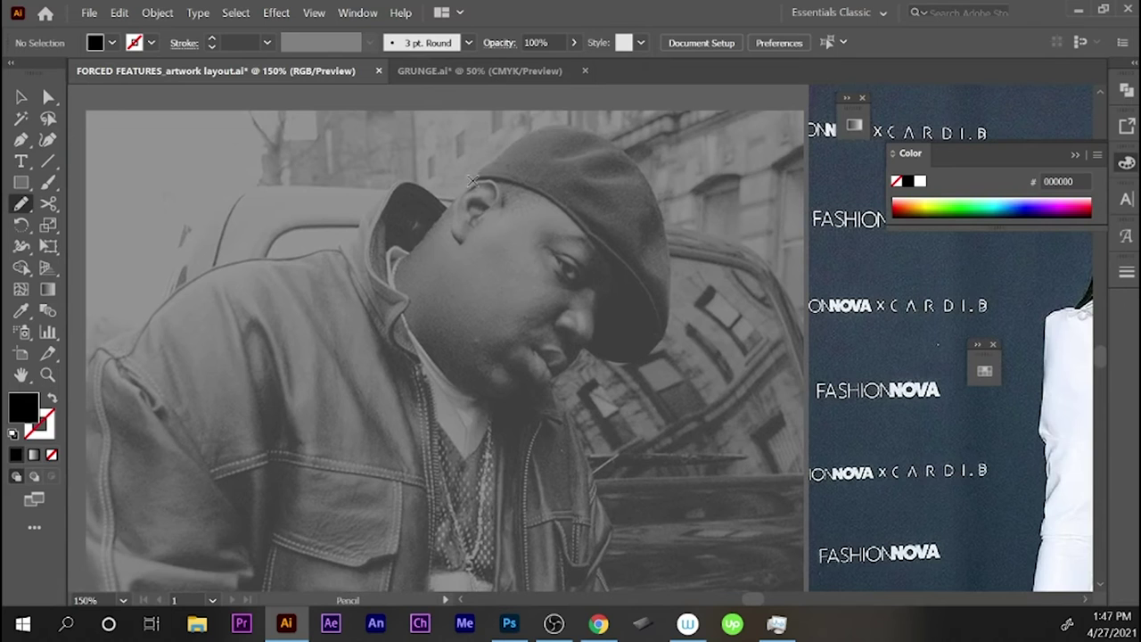
- Pencil-trace a stroke-only drip-edged outline around the cap, face and jacket
key(shift+x)
drag(472, 179, 615, 328)
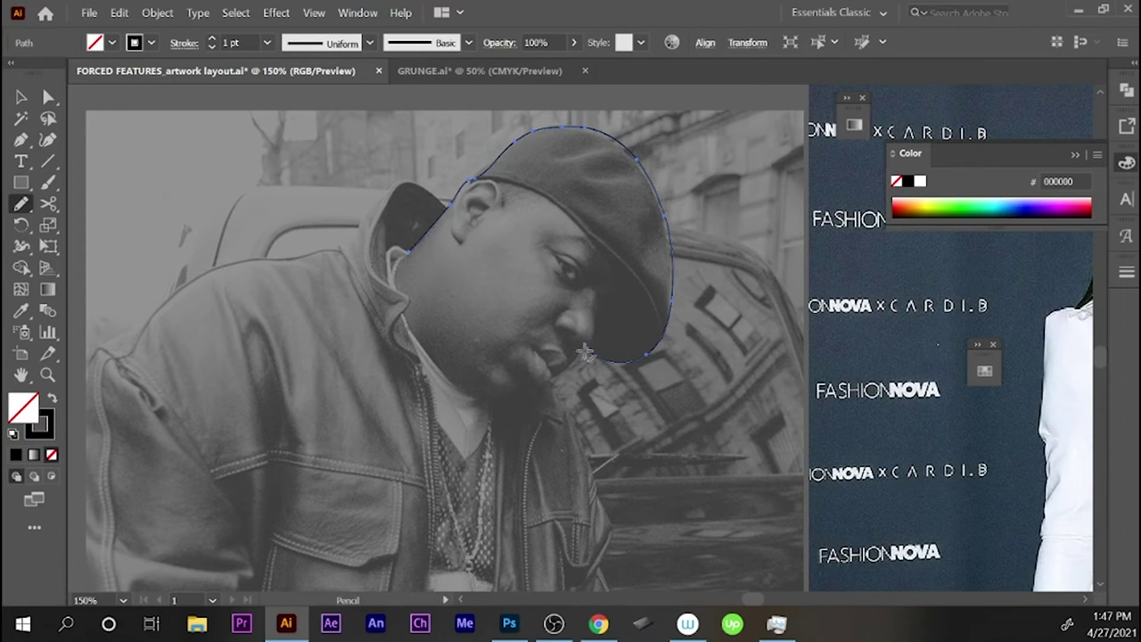
key(ctrl+plus)
drag(588, 321, 559, 388)
scroll(565, 368, down, 1)
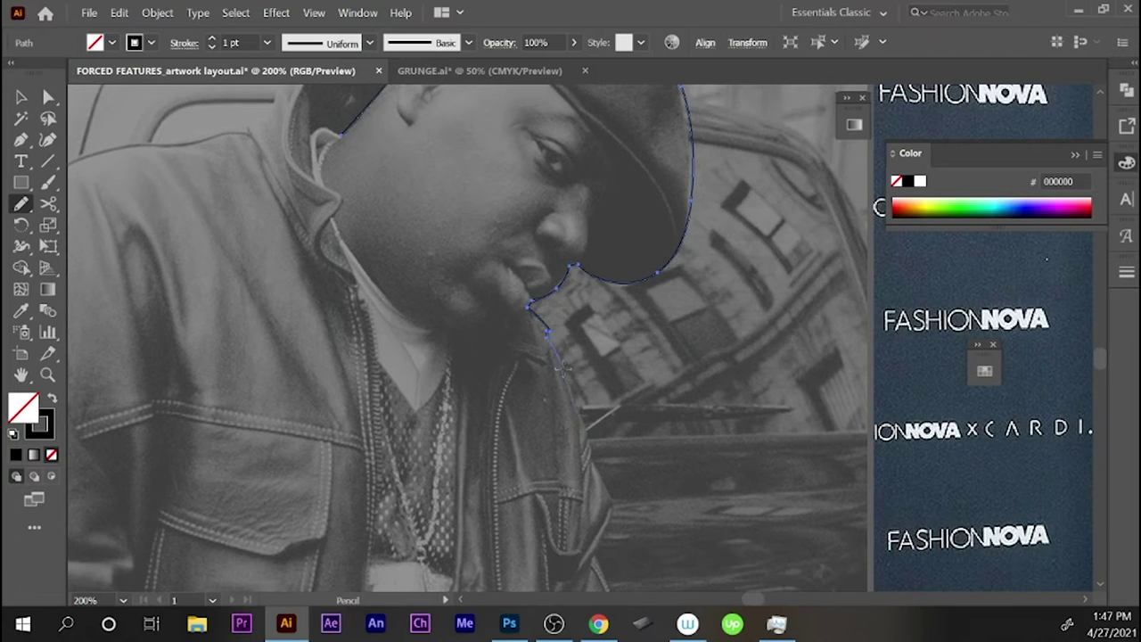
drag(550, 336, 615, 500)
mouse_move(511, 438)
mouse_down()
mouse_move(565, 355)
mouse_move(592, 615)
mouse_up()
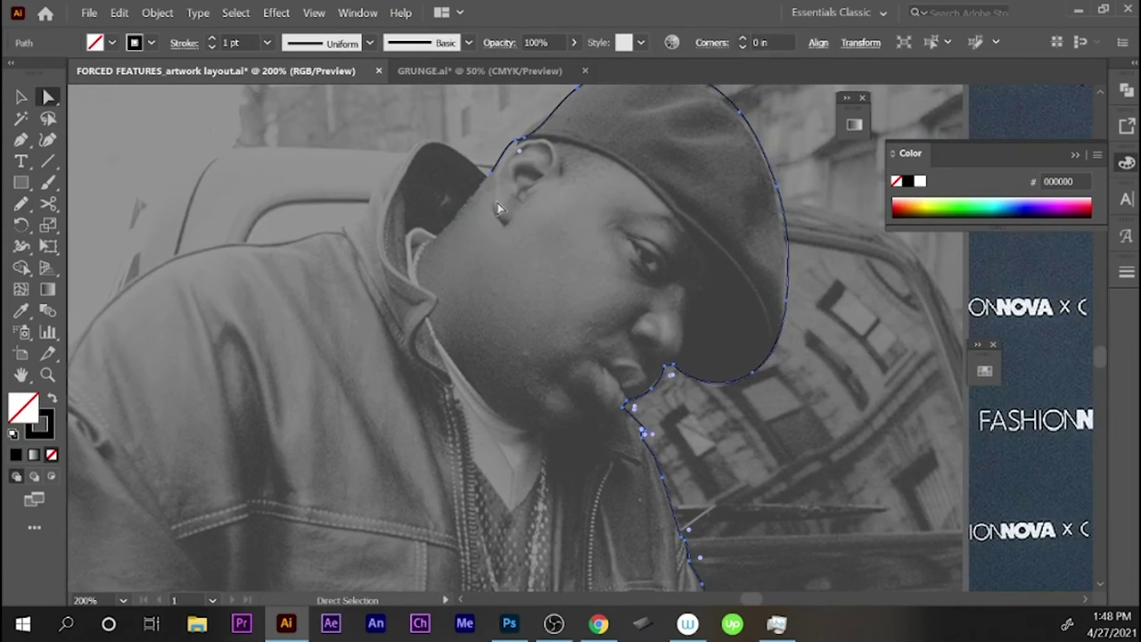
drag(566, 535, 591, 331)
mouse_move(343, 89)
mouse_down()
mouse_move(500, 486)
mouse_move(486, 330)
mouse_move(552, 516)
mouse_up()
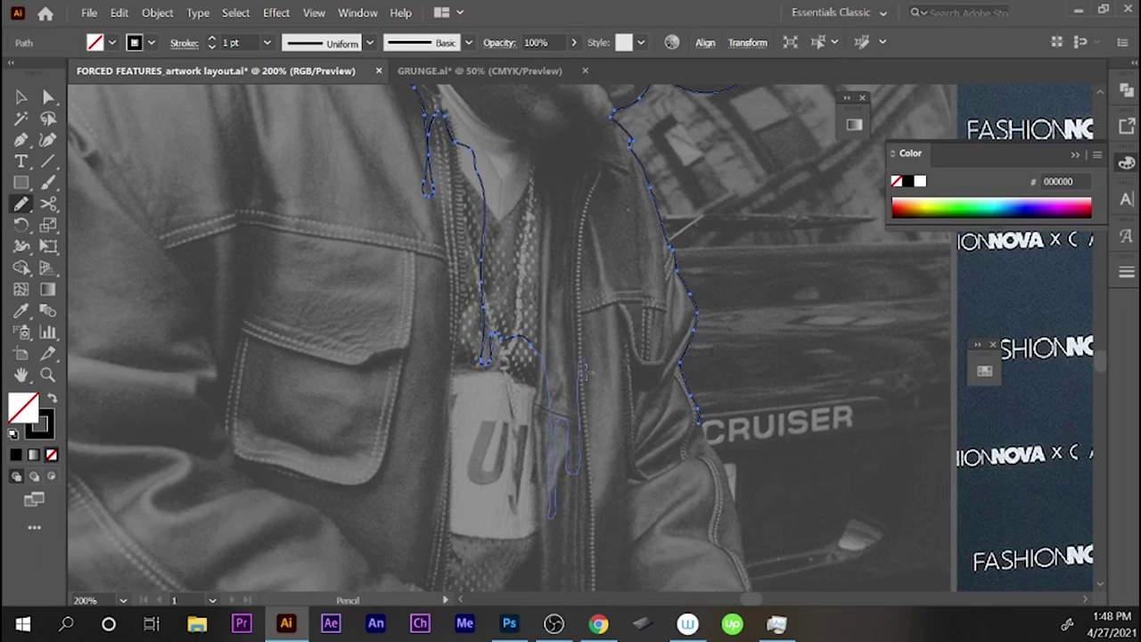
drag(694, 464, 695, 465)
- Set the finished outline's stroke weight to 1 pt
key(a)
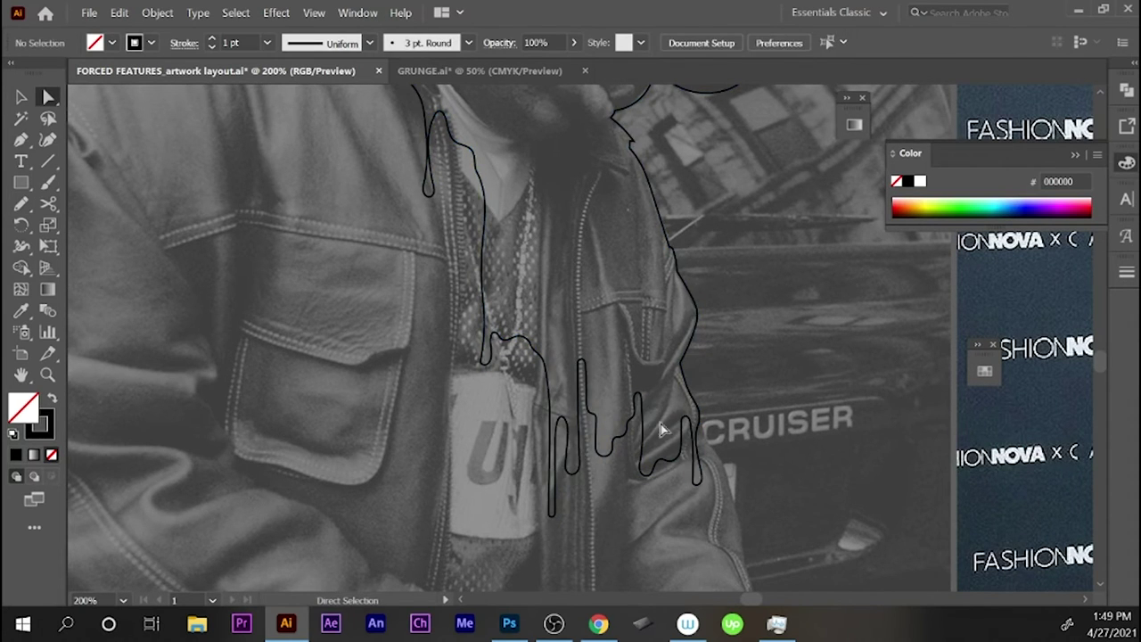
scroll(700, 287, up, 3)
scroll(579, 223, up, 3)
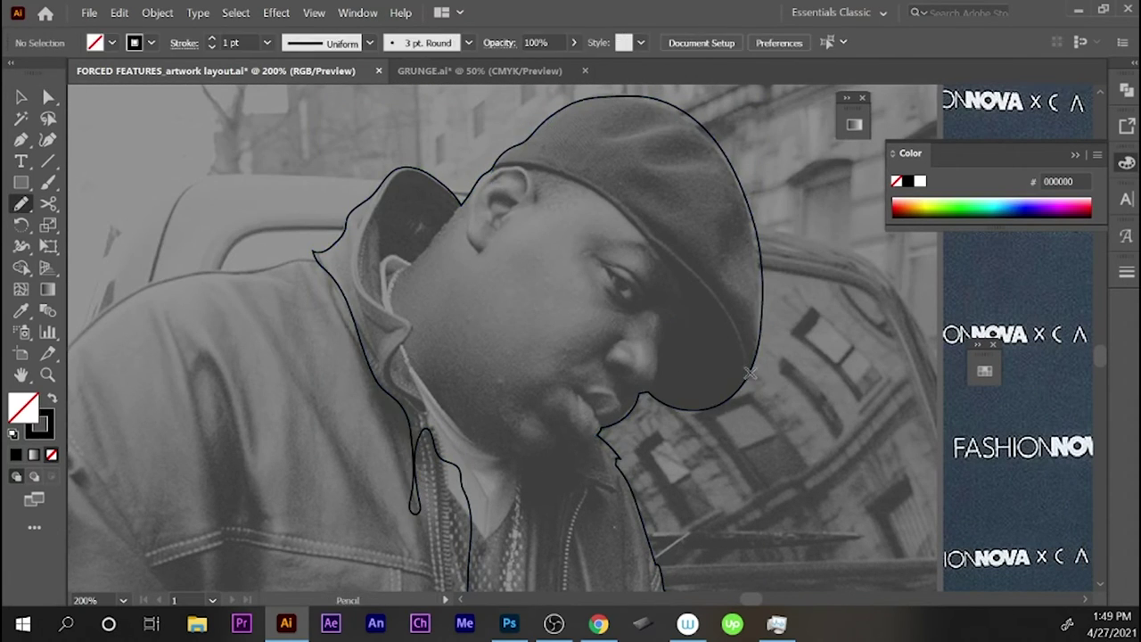
key(ctrl+F10)
key(ctrl+shift+a)
drag(675, 397, 697, 409)
key(ctrl+z)
key(ctrl+z)
key(ctrl+shift+z)
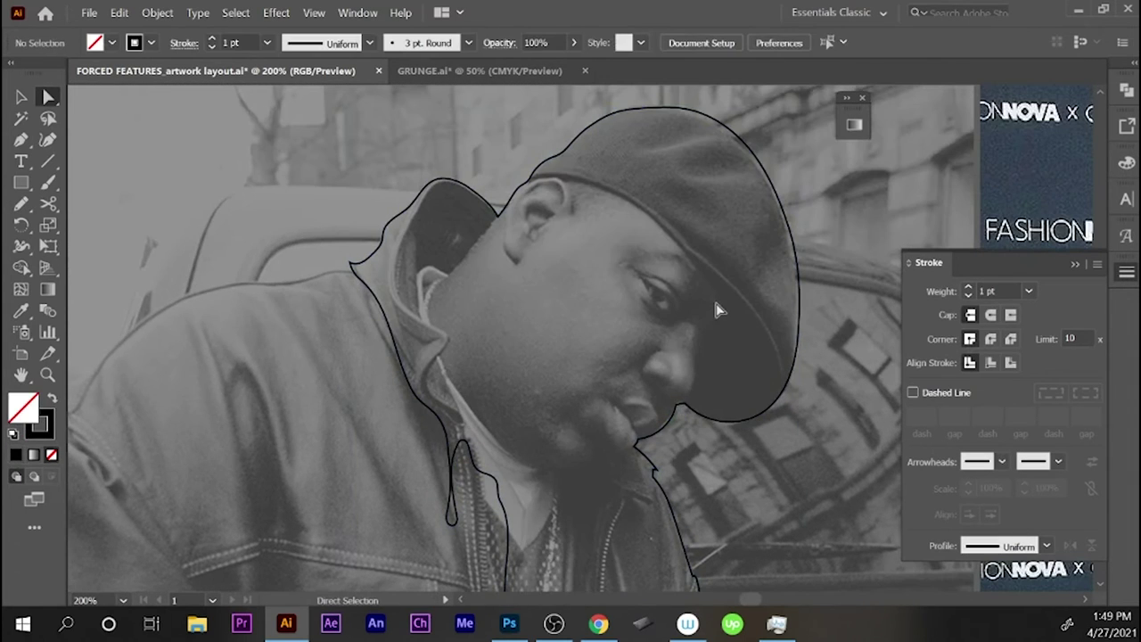
- Pencil-trace the eyebrow, eye, cheek, jaw and forehead lines of the face
key(n)
mouse_move(693, 266)
mouse_down()
mouse_move(690, 286)
mouse_move(631, 267)
mouse_up()
mouse_move(651, 317)
mouse_down()
mouse_move(695, 363)
mouse_move(654, 357)
mouse_move(599, 374)
mouse_move(478, 330)
mouse_up()
mouse_move(462, 335)
mouse_down()
mouse_move(474, 380)
mouse_move(482, 239)
mouse_up()
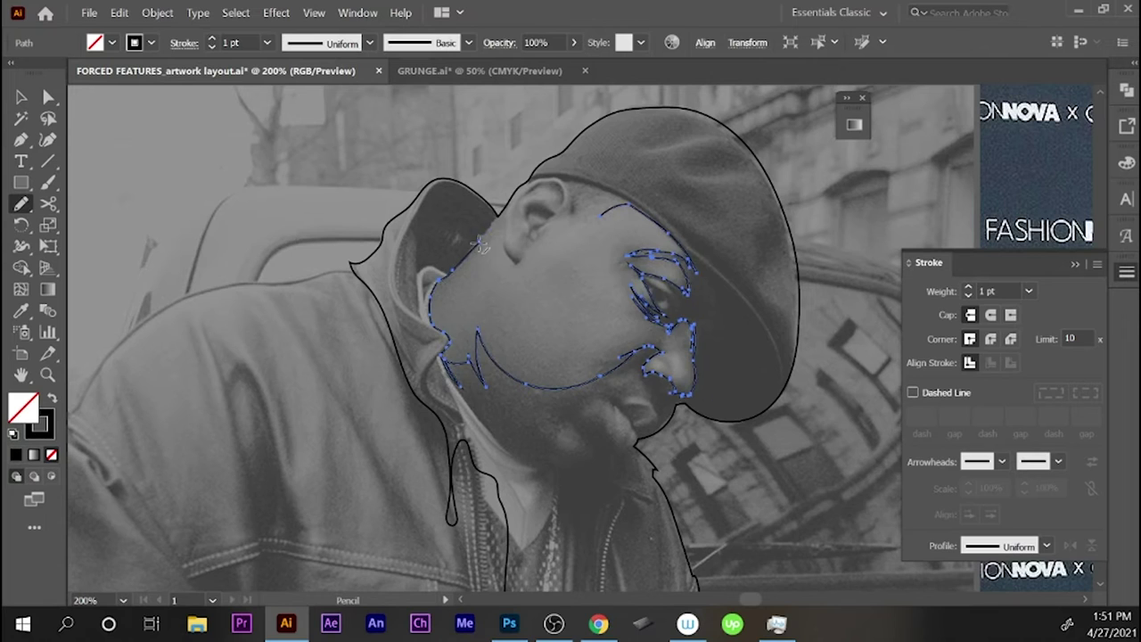
drag(584, 178, 628, 206)
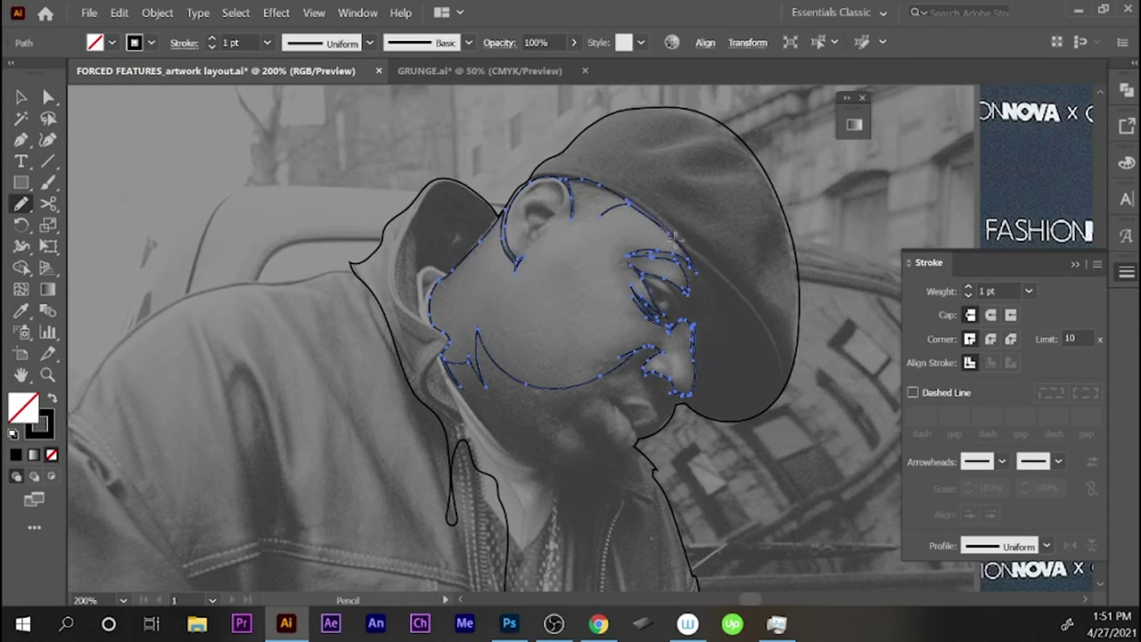
- Fill all paths black and cut the face out of the silhouette with Pathfinder
key(ctrl+a)
key(a)
key(shift+x)
key(shift+ctrl+F9)
click(1019, 174)
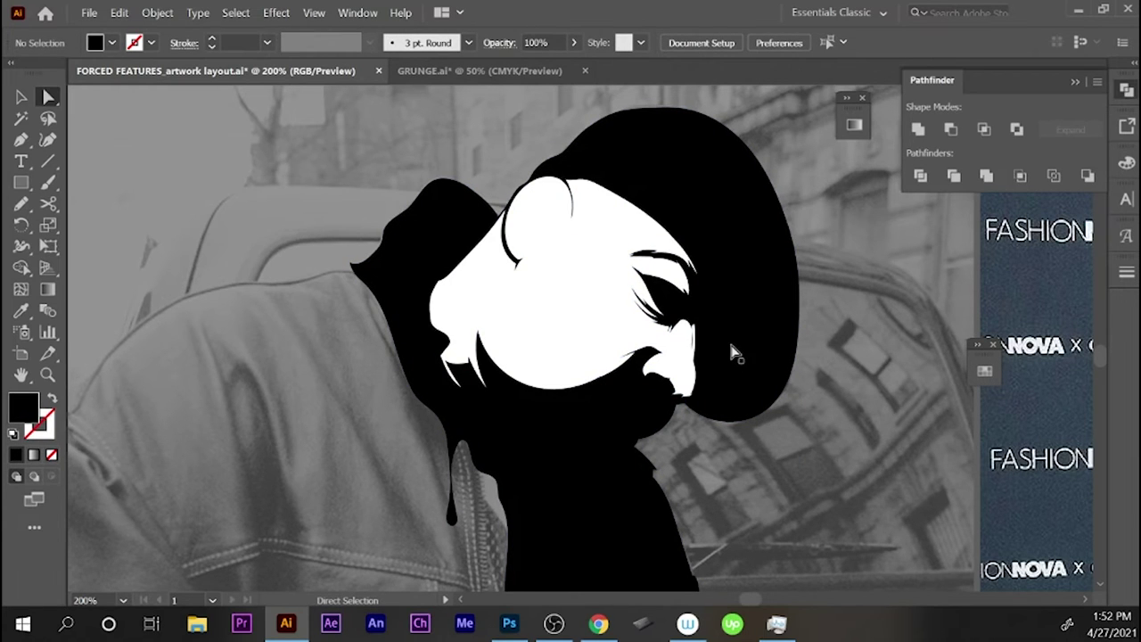
- Show the artwork as outlines over the photo and set a black fill with no stroke
click(733, 353)
click(612, 242)
key(ctrl+shift+a)
key(ctrl+a)
key(shift+x)
key(ctrl+plus)
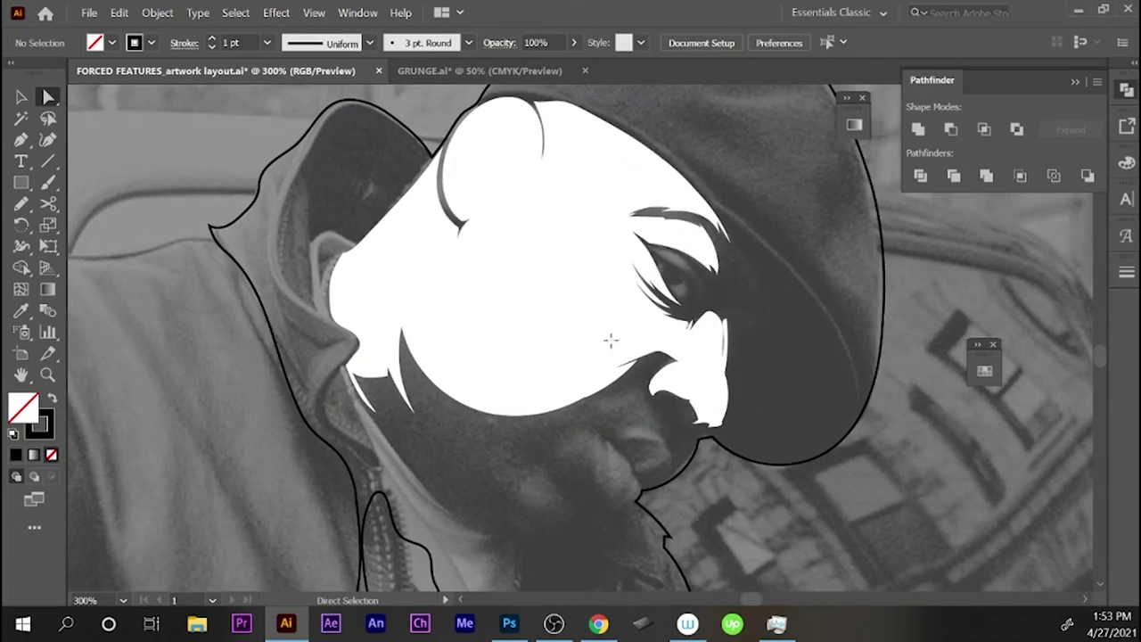
key(ctrl+shift+a)
key(n)
key(shift+x)
- Draw black ear and lower-lip crescents plus a chin shape, then restore the filled view
drag(477, 154, 535, 129)
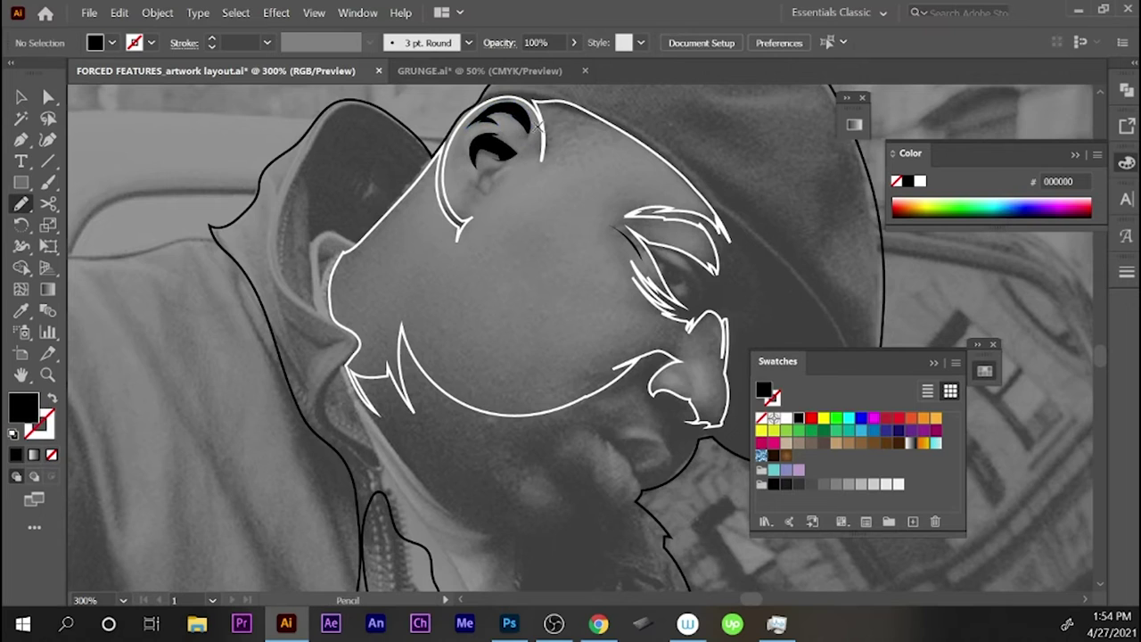
drag(504, 169, 497, 168)
drag(663, 439, 665, 463)
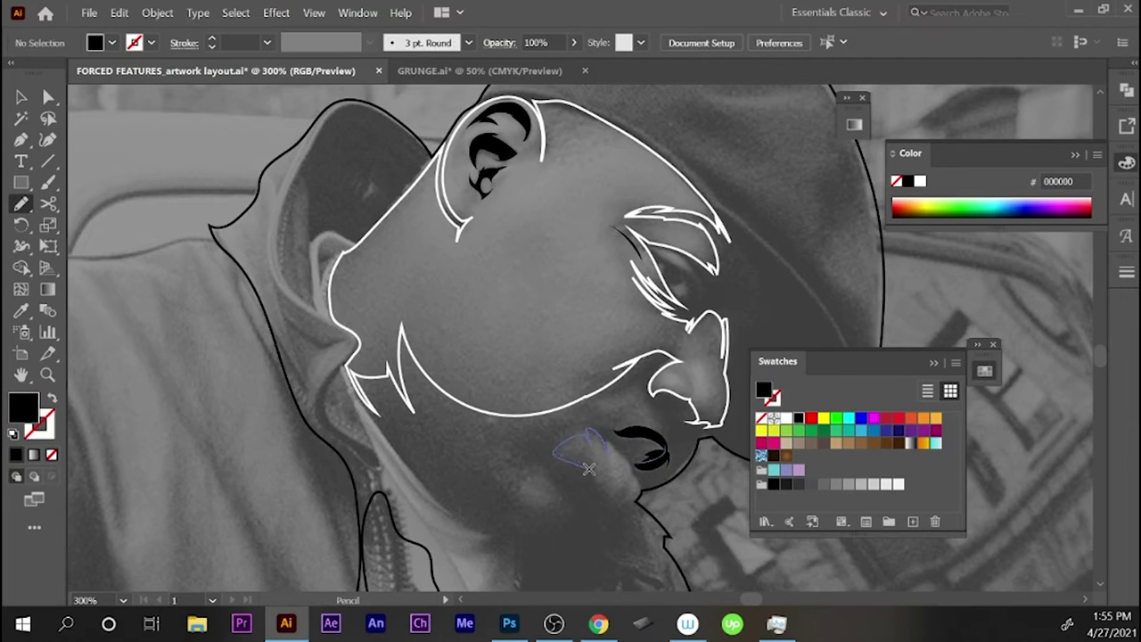
drag(586, 429, 613, 498)
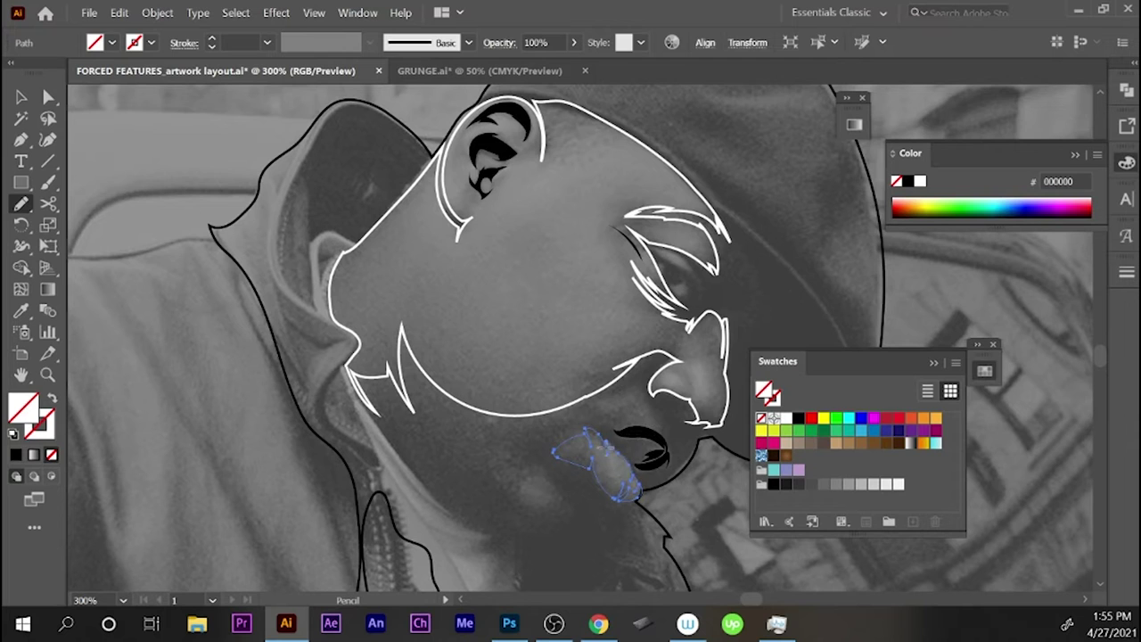
key(ctrl+alt+3)
key(ctrl+minus)
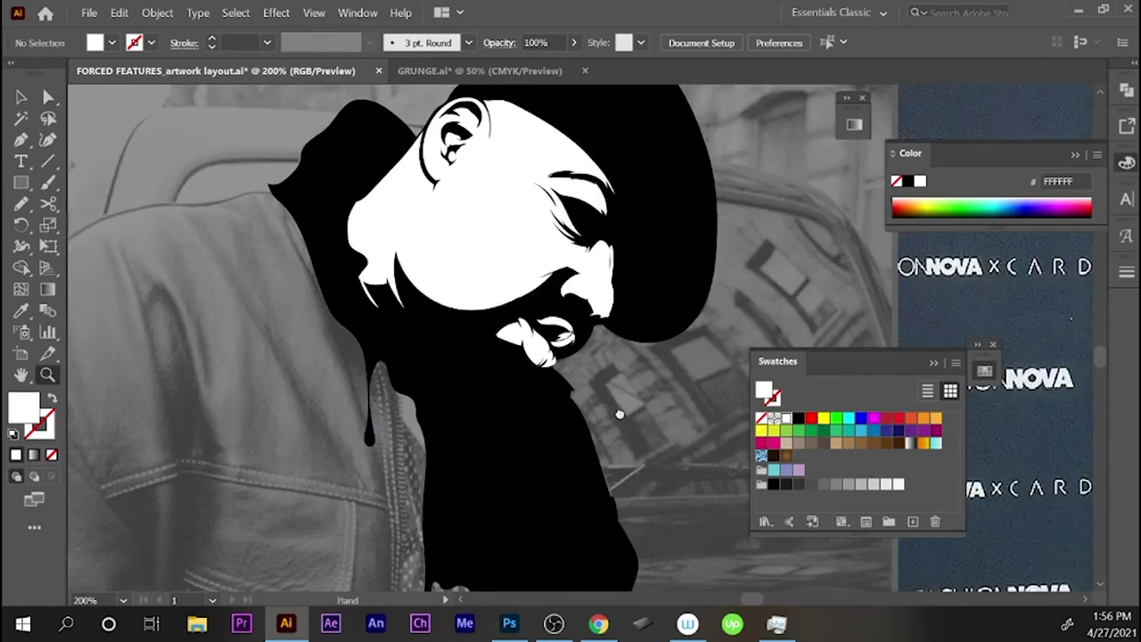
- Make the black silhouette outline-only and zoom in on the neck and mouth
drag(619, 415, 671, 493)
key(a)
click(635, 429)
key(shift+x)
key(ctrl+plus)
click(602, 385)
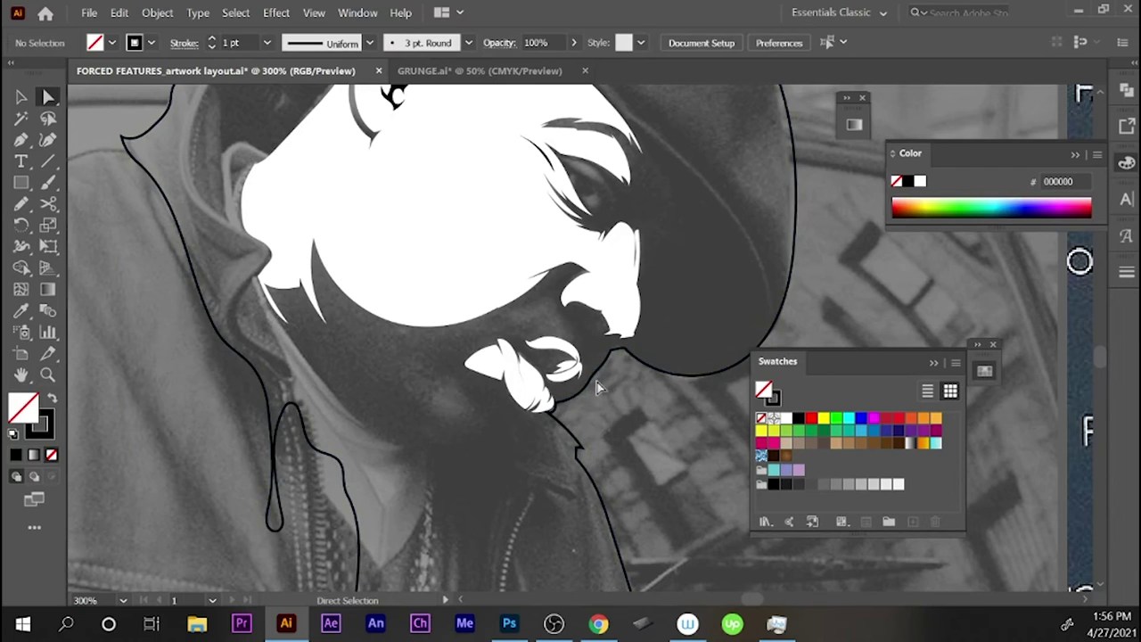
key(n)
- Draw a black-filled shadow shape down the neck beside the hood
drag(266, 293, 334, 404)
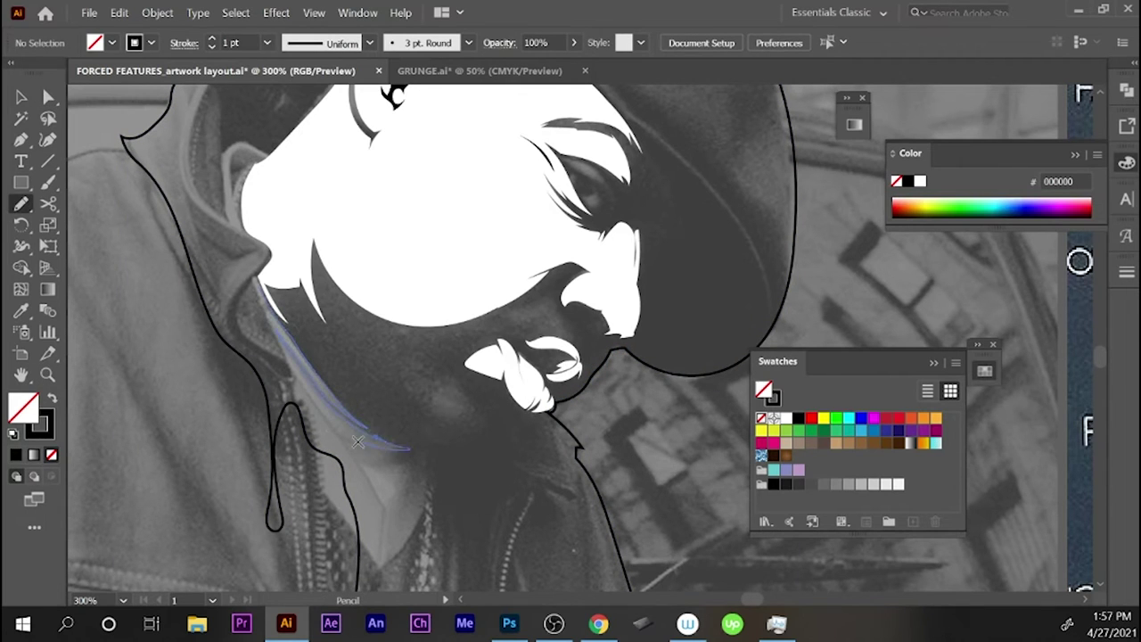
drag(378, 448, 410, 449)
drag(287, 364, 375, 565)
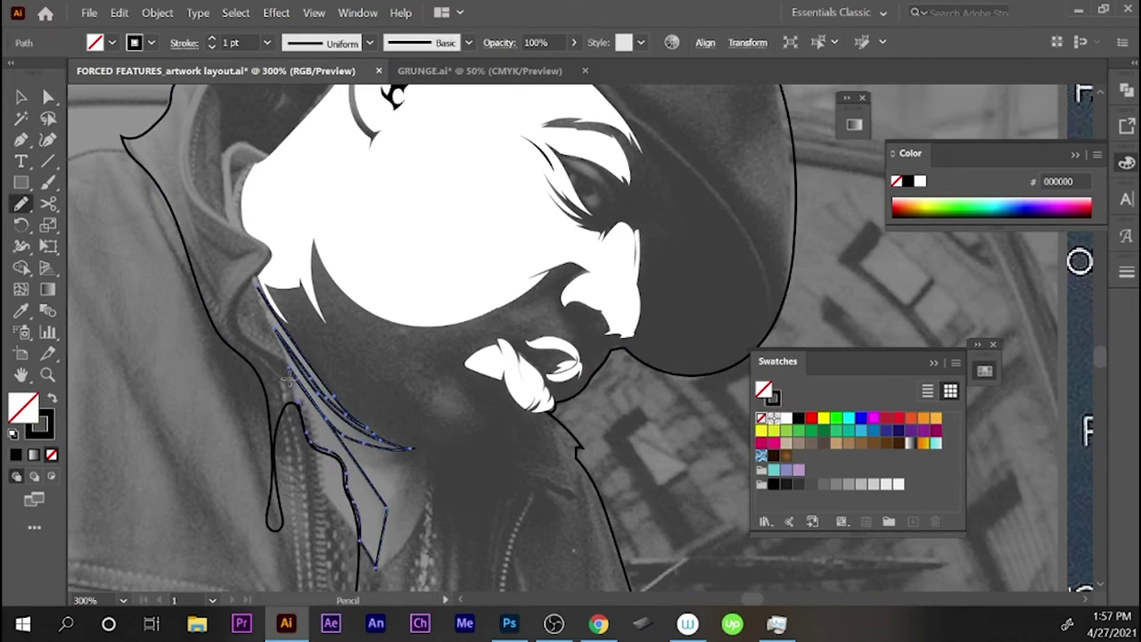
key(shift+x)
key(a)
key(ctrl+shift+a)
key(n)
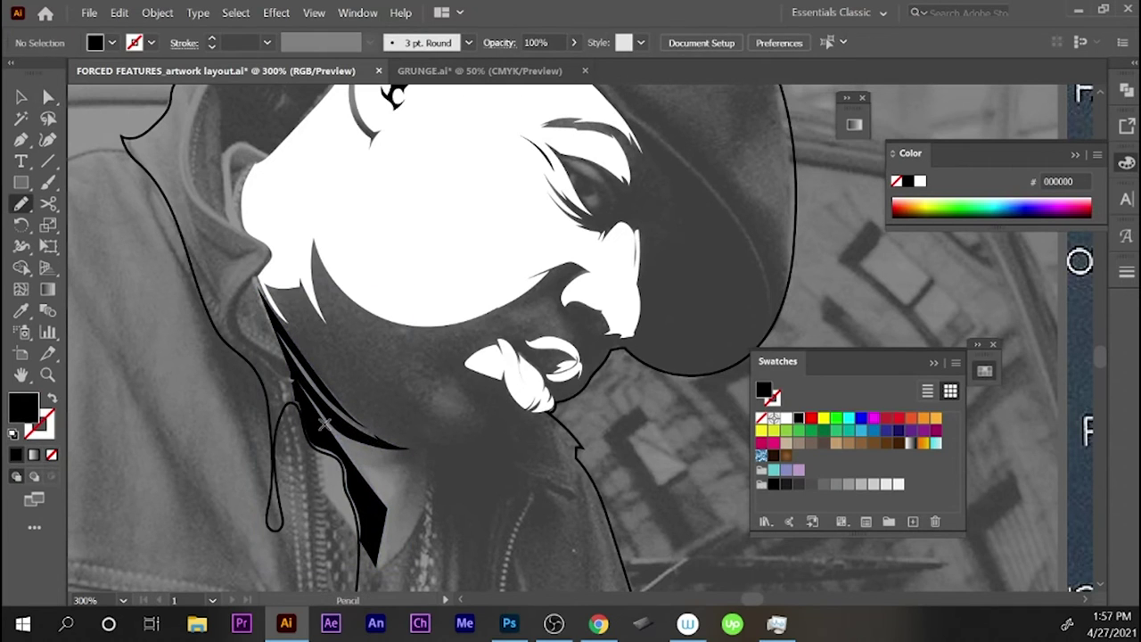
- Add white highlight shapes along the neck wedge, near the mouth and on the lip
drag(344, 460, 390, 512)
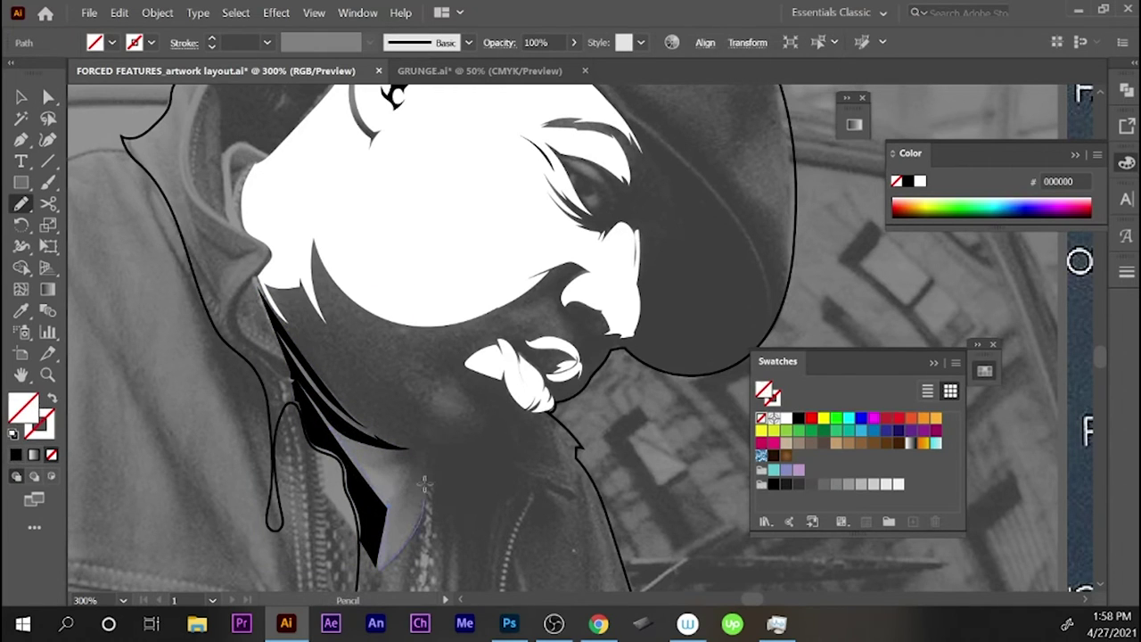
key(shift+x)
key(ctrl+shift+a)
mouse_move(451, 382)
mouse_down()
mouse_move(452, 430)
mouse_move(405, 370)
mouse_up()
key(ctrl+shift+a)
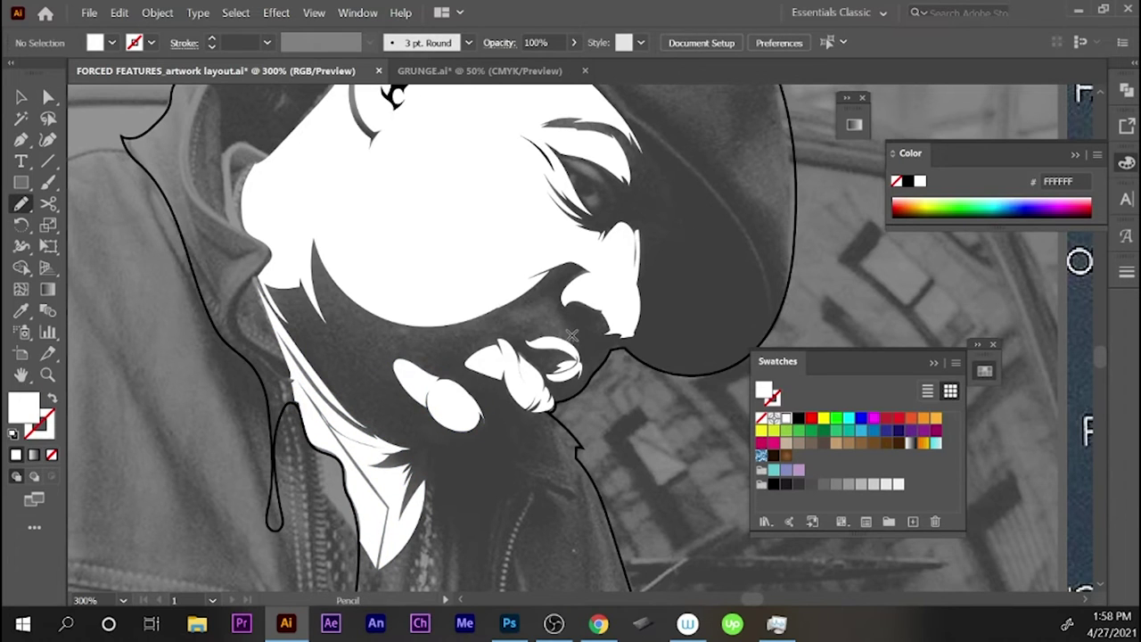
drag(496, 318, 517, 328)
key(shift+x)
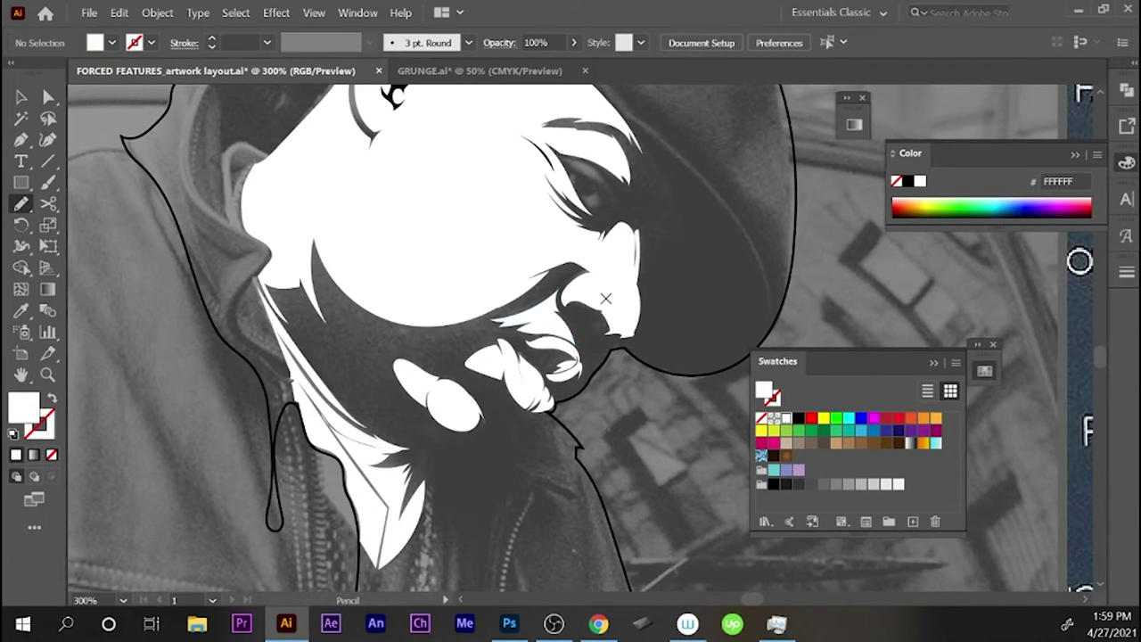
key(ctrl+shift+a)
drag(577, 179, 550, 208)
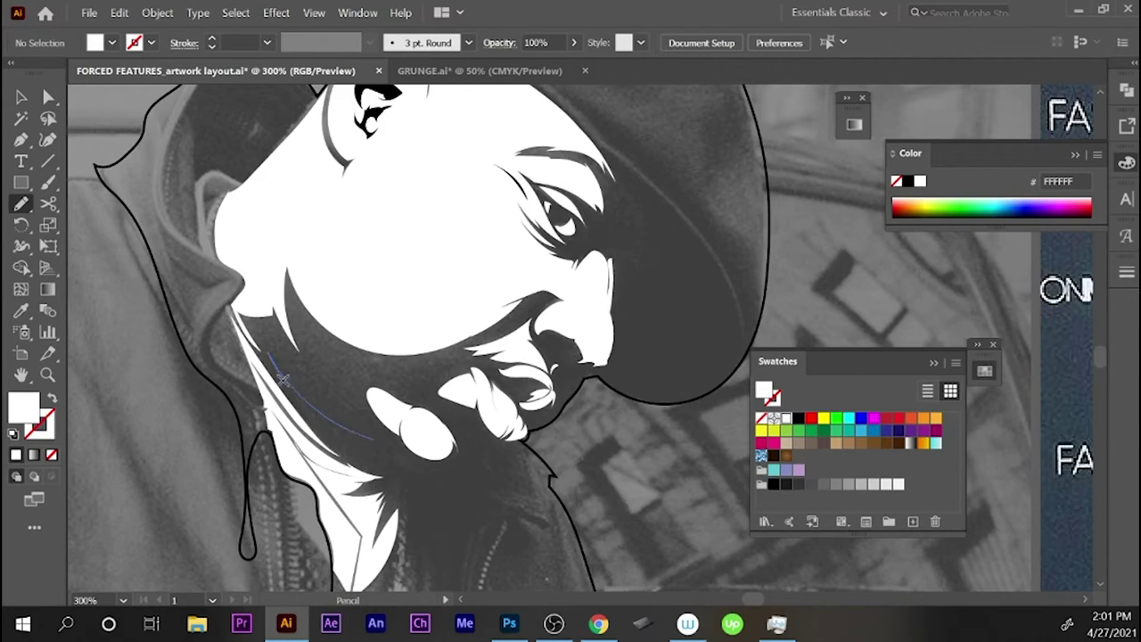
key(ctrl+minus)
- Draw white highlight shapes along the cap brim, crown top and right edge
drag(520, 417, 496, 316)
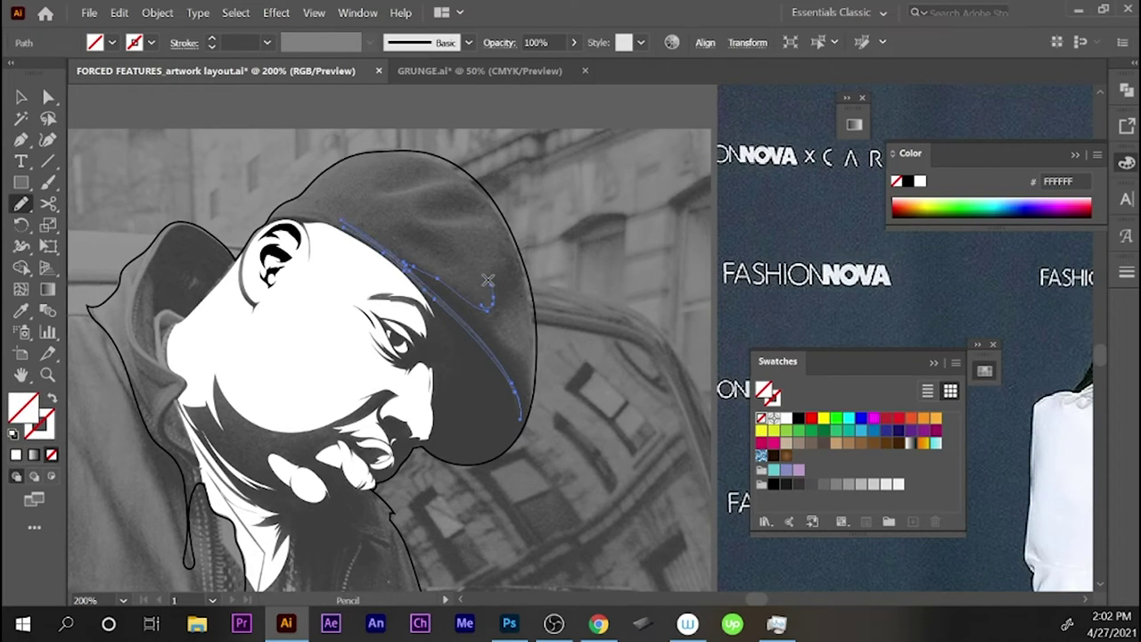
drag(455, 265, 465, 271)
drag(374, 182, 466, 176)
key(ctrl+shift+a)
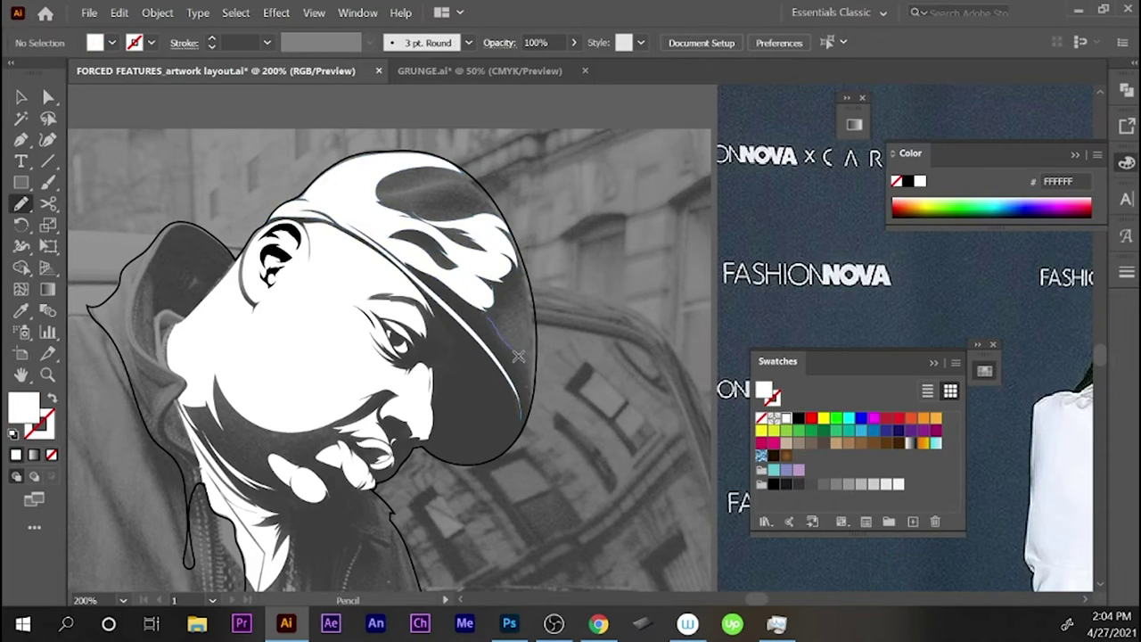
drag(519, 356, 534, 381)
- Select the cap artwork and open the Pathfinder panel
key(v)
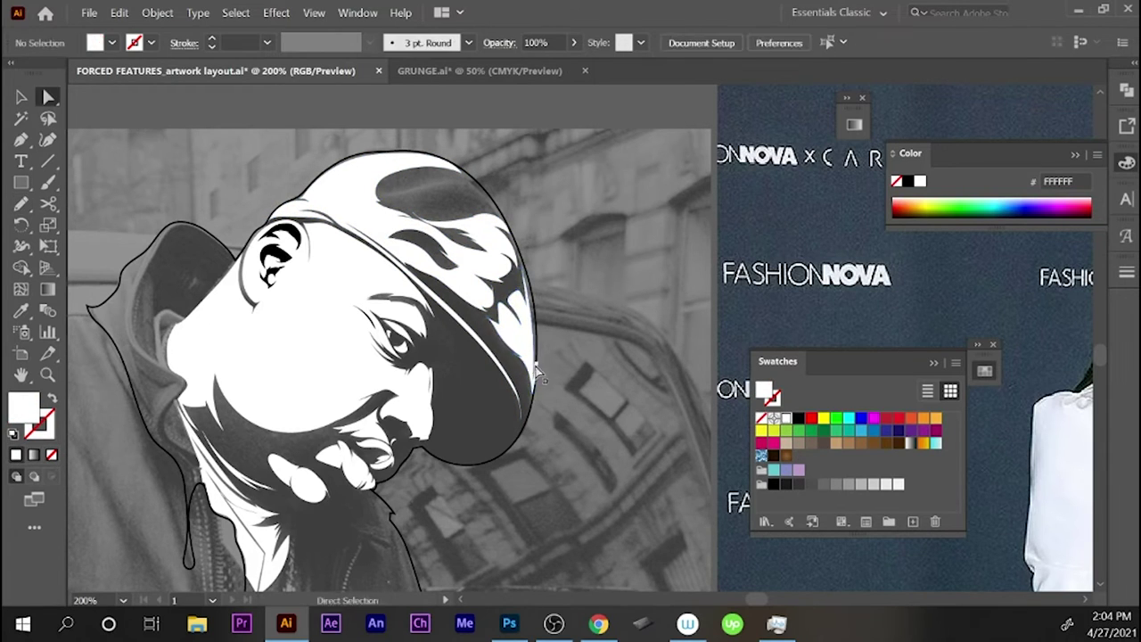
click(508, 241)
key(shift+ctrl+F9)
key(ctrl+shift+a)
key(n)
- Add two more highlight shapes on the cap top and select the cap highlight
mouse_move(494, 211)
mouse_down()
mouse_move(435, 190)
mouse_move(491, 205)
mouse_up()
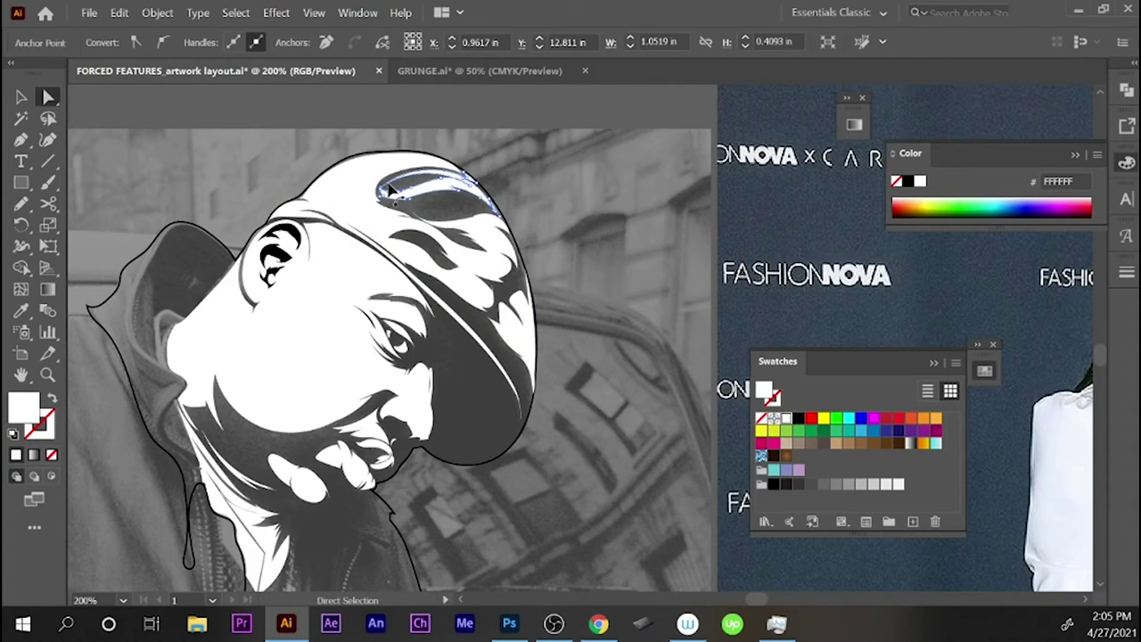
key(ctrl+shift+a)
mouse_move(411, 213)
mouse_down()
mouse_move(476, 216)
mouse_move(394, 205)
mouse_up()
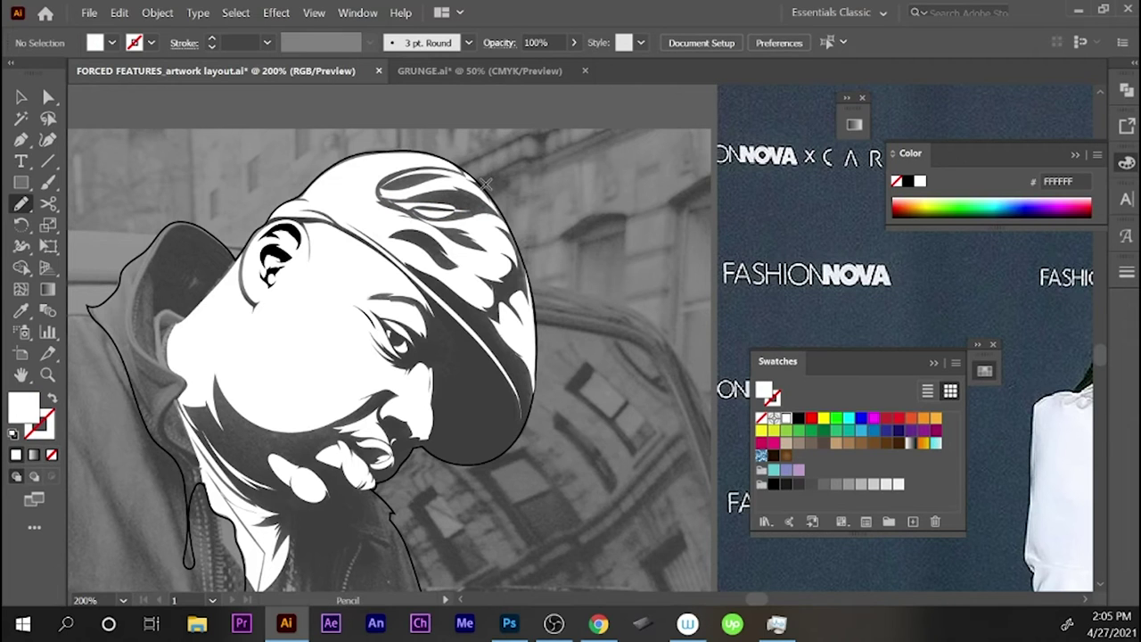
ctrl+click(459, 211)
click(1126, 89)
key(a)
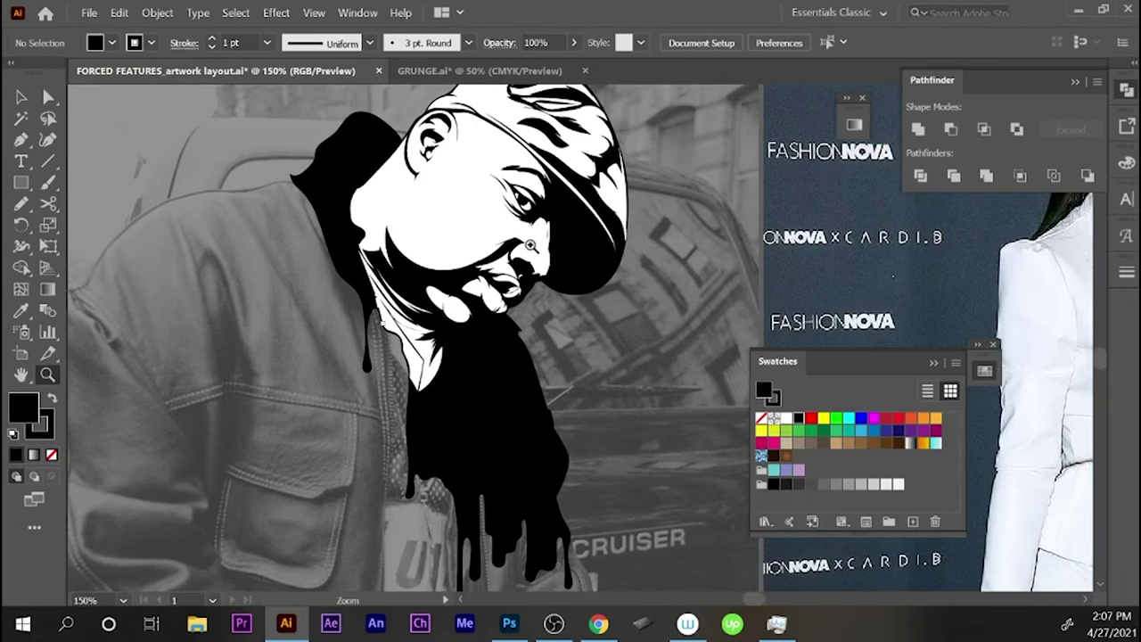
- Draw white drip shapes running down from the lip and face
key(n)
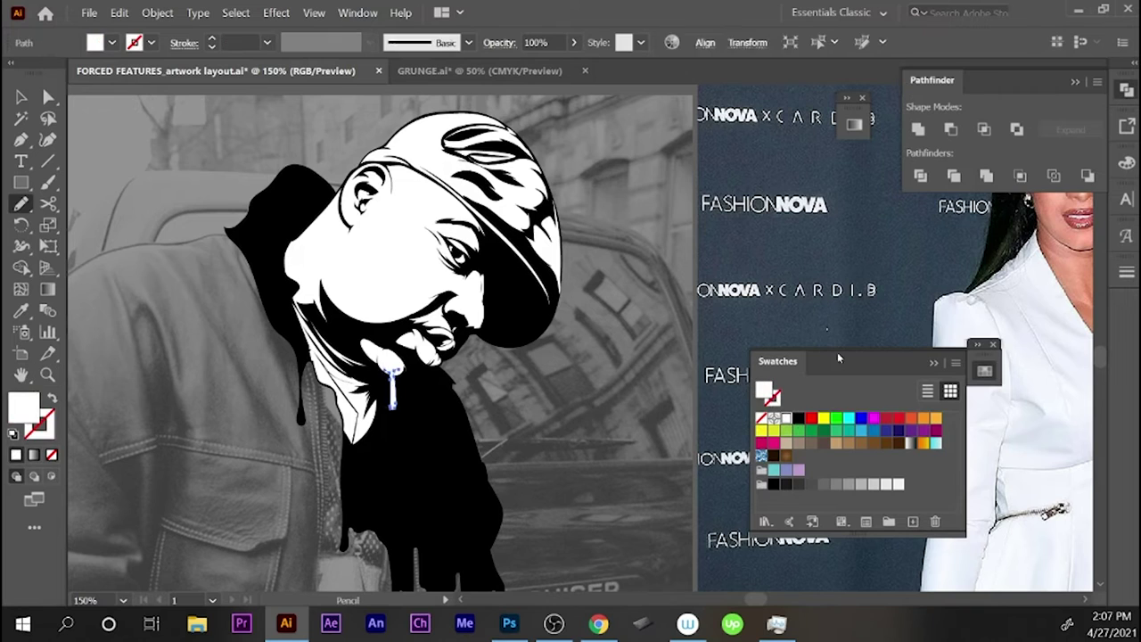
drag(437, 361, 440, 467)
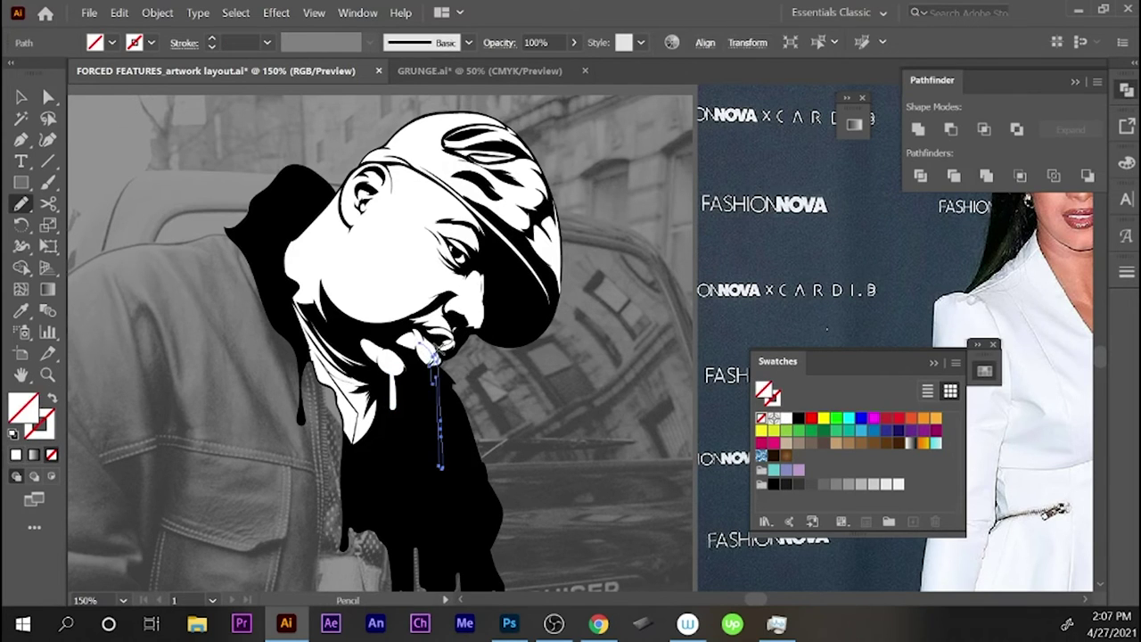
key(a)
key(n)
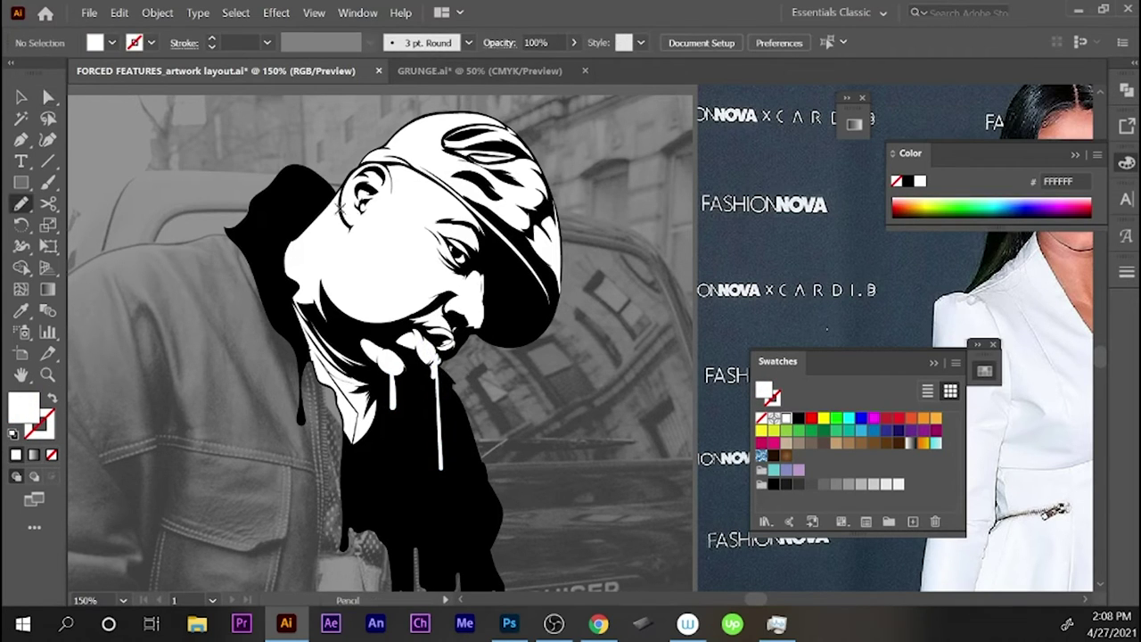
drag(342, 314, 349, 297)
key(comma)
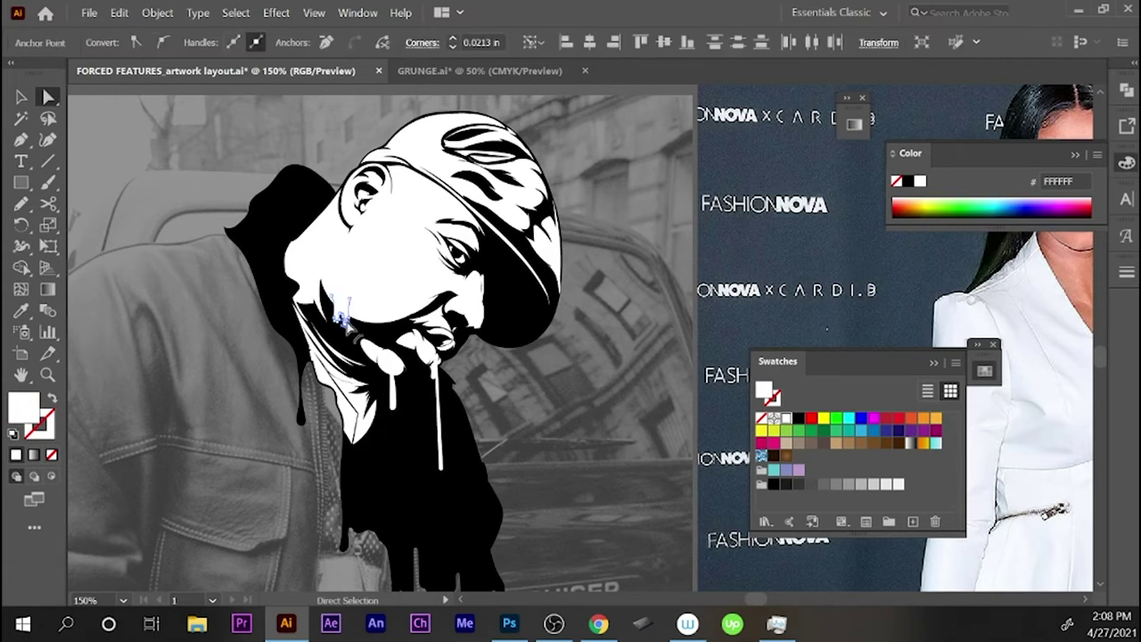
key(ctrl+shift+a)
- Try darkening the eye area shape, then undo those changes
key(v)
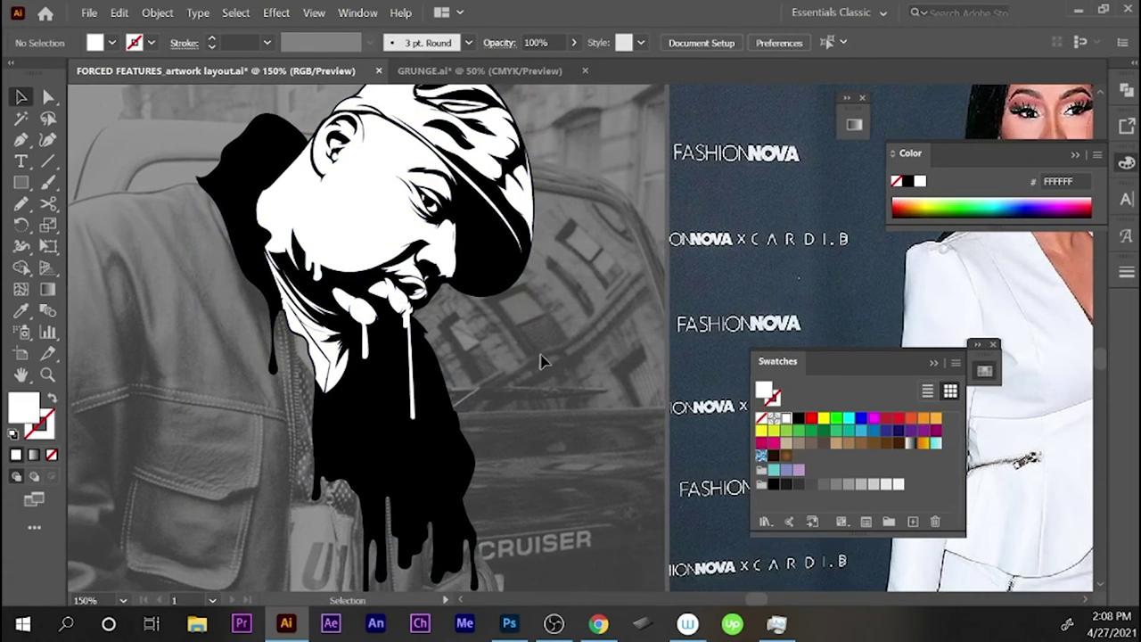
drag(525, 363, 515, 299)
key(n)
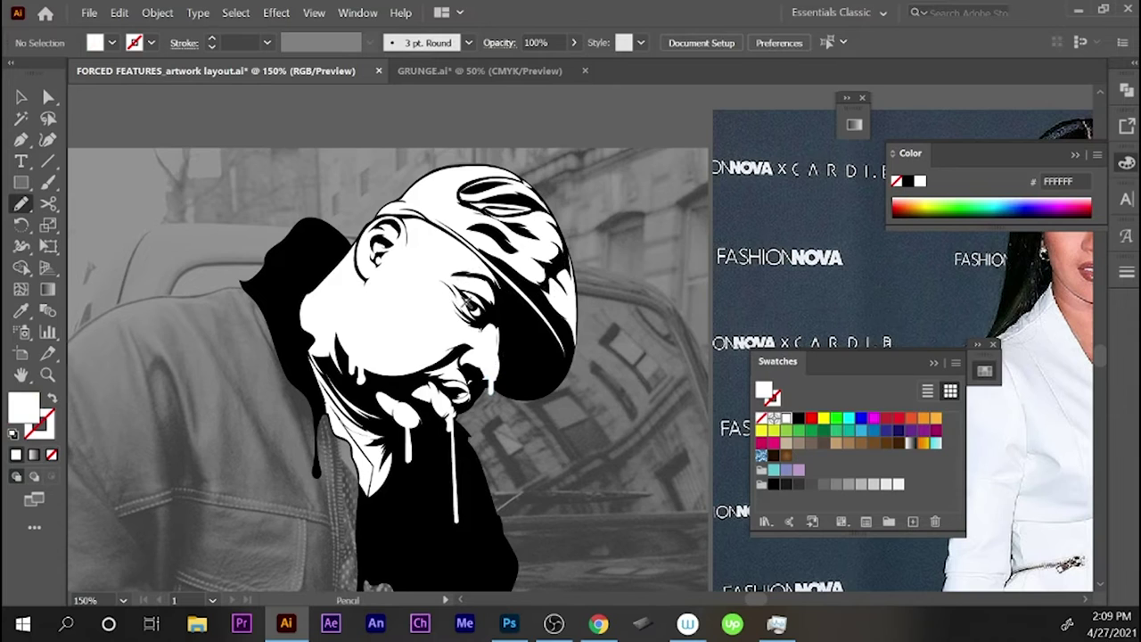
key(ctrl+z)
key(v)
key(ctrl+z)
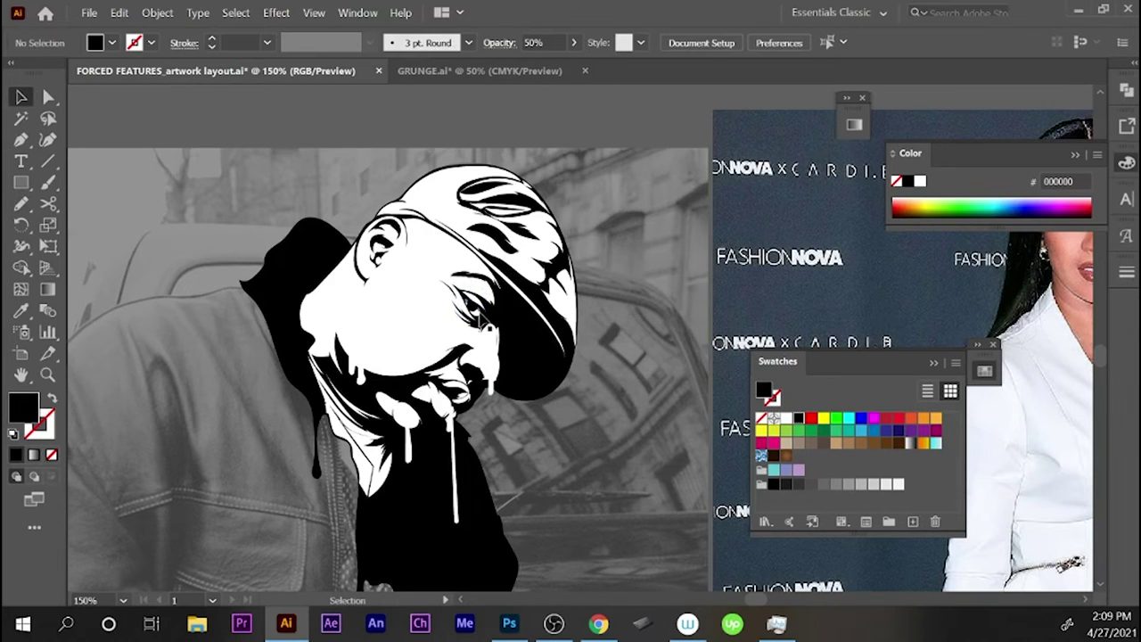
key(ctrl+z)
key(ctrl+z)
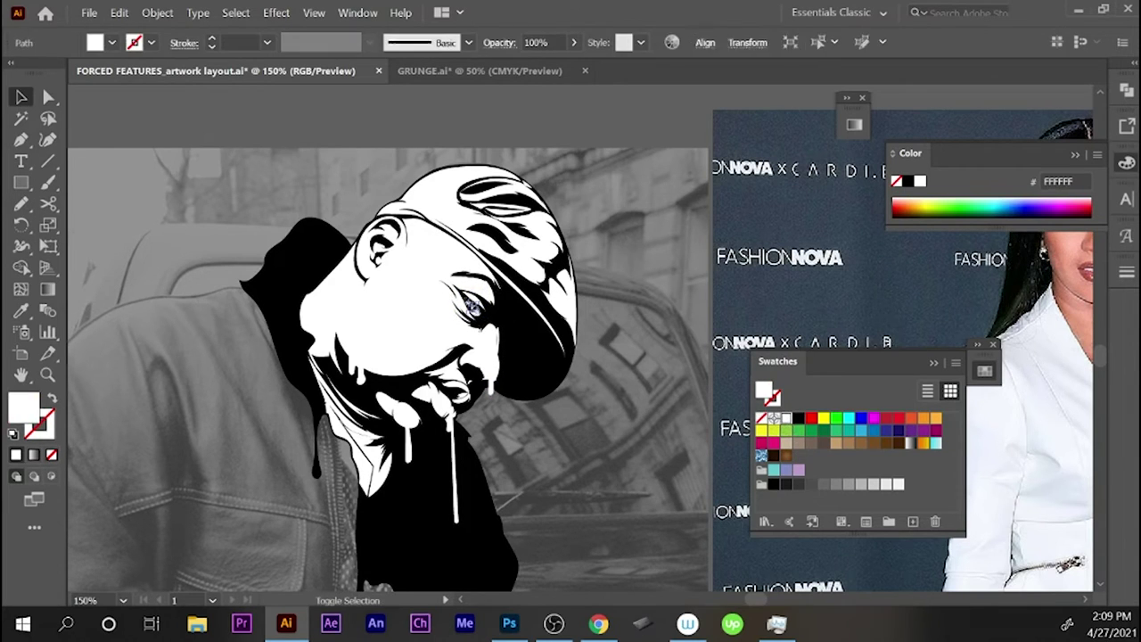
key(ctrl+shift+a)
key(n)
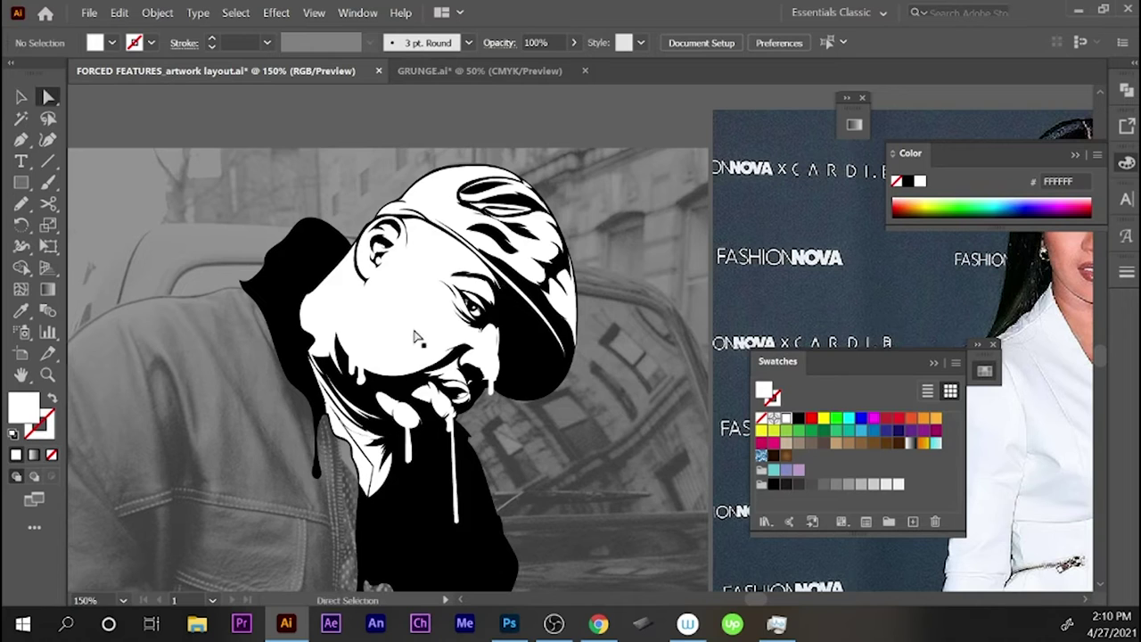
key(ctrl+z)
key(ctrl+z)
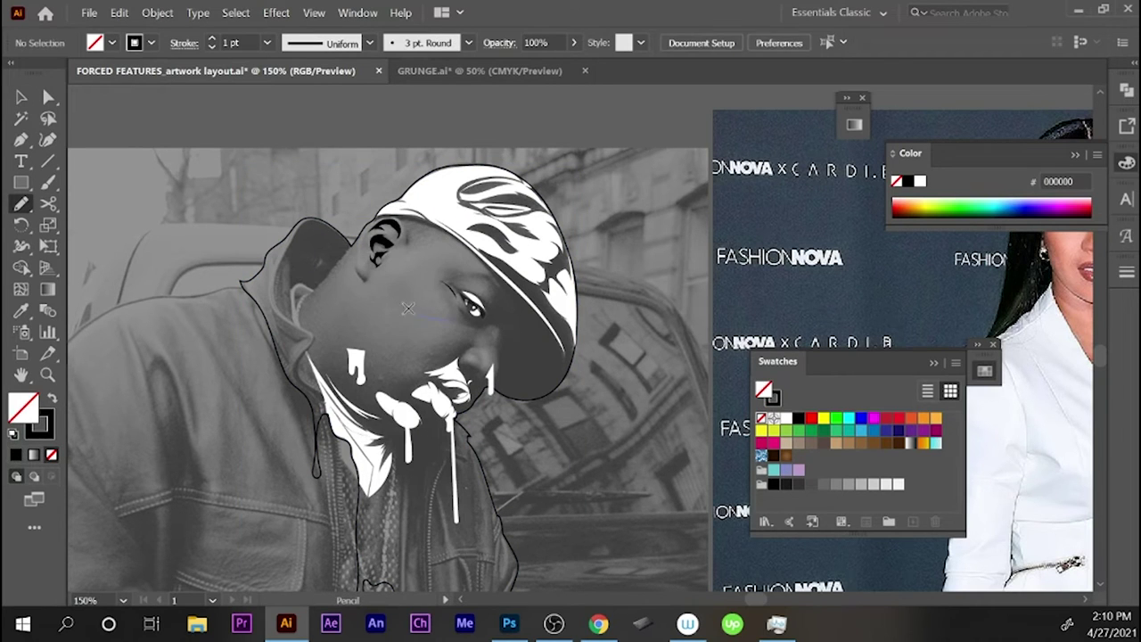
- Apply a tapered width profile in the Stroke panel and draw a short line near the eye
key(ctrl+F10)
click(1046, 545)
click(999, 579)
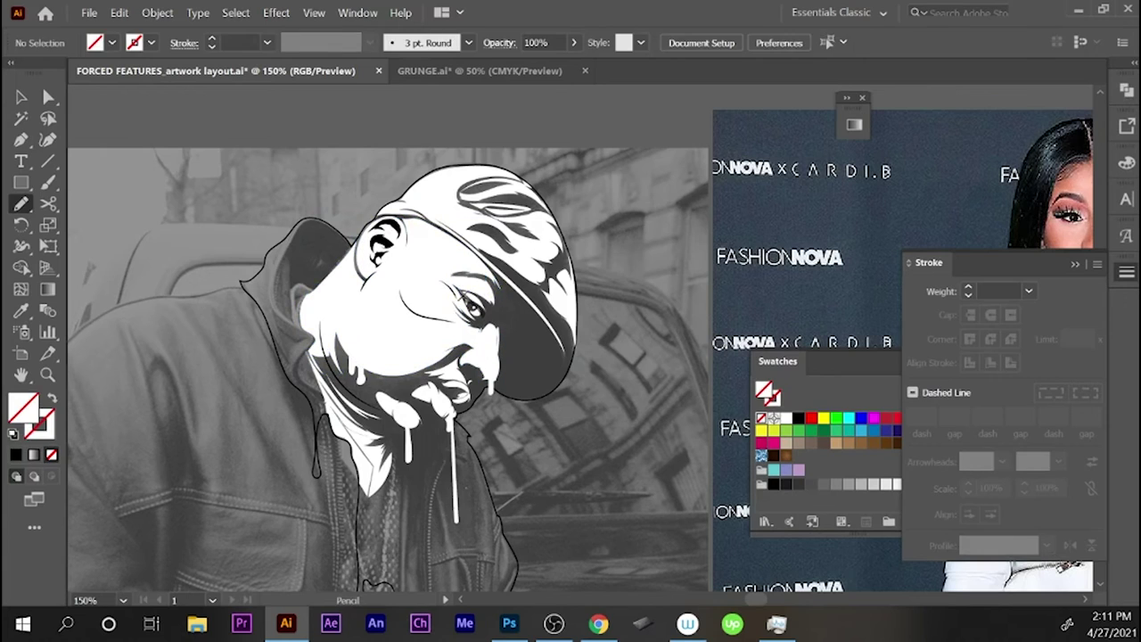
drag(456, 296, 403, 312)
key(v)
key(ctrl+shift+a)
key(n)
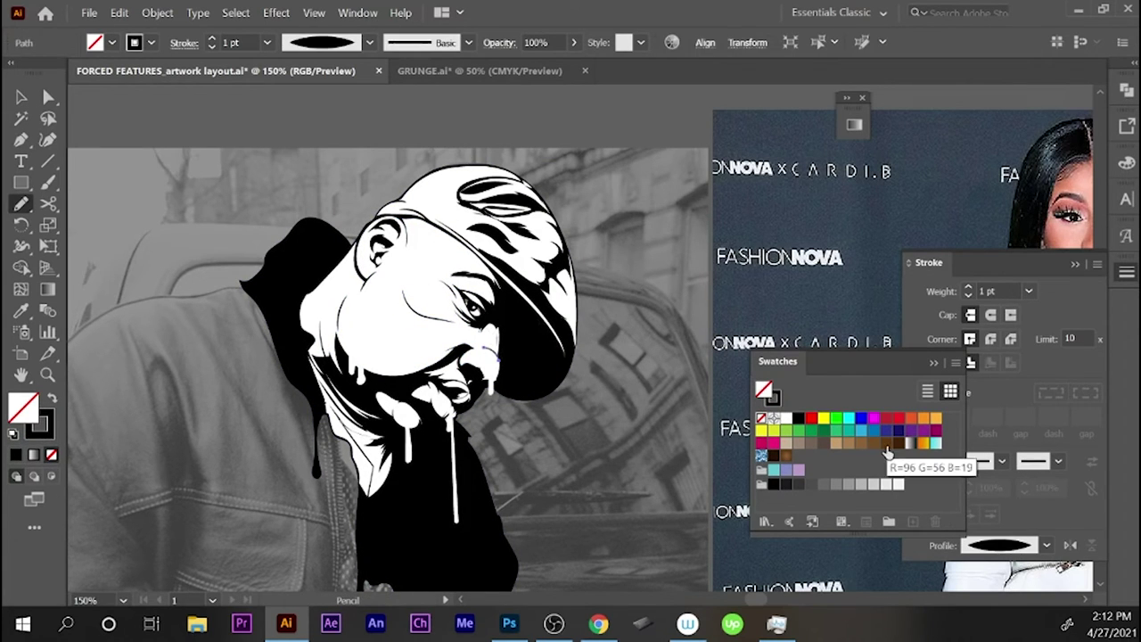
- Draw dark brown (42210B) strands down the chest along the drips
mouse_move(406, 497)
mouse_down()
mouse_move(553, 393)
mouse_move(567, 537)
mouse_up()
mouse_move(584, 393)
mouse_down()
mouse_move(581, 467)
mouse_move(593, 459)
mouse_up()
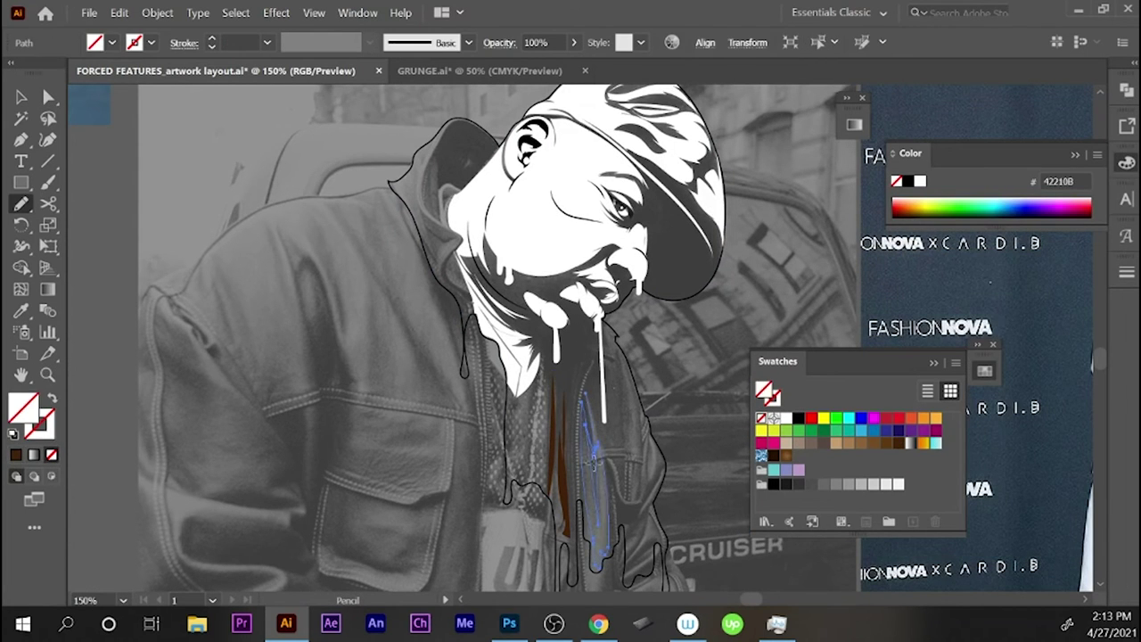
drag(588, 393, 592, 370)
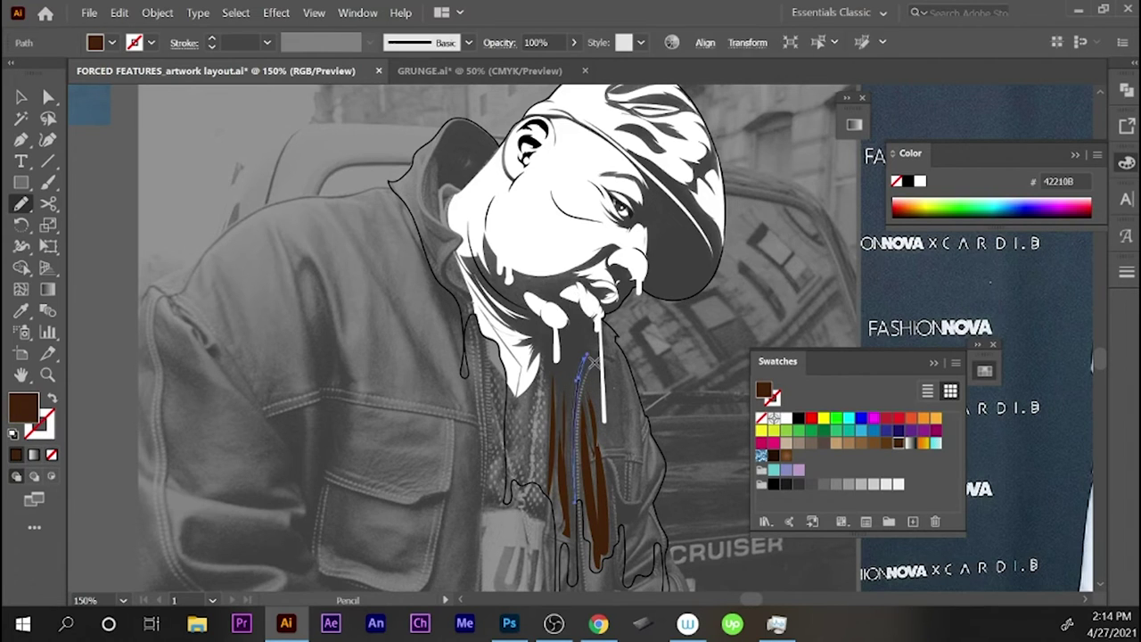
drag(575, 504, 584, 352)
key(ctrl+shift+a)
drag(591, 529, 627, 254)
key(v)
key(n)
key(ctrl+shift+a)
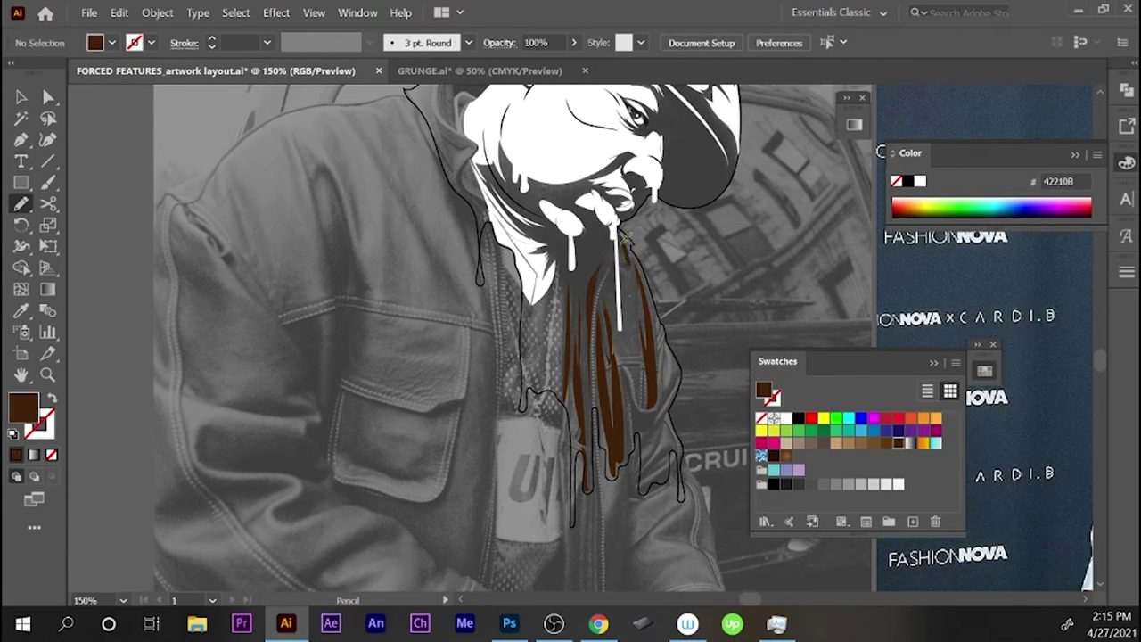
drag(641, 409, 665, 364)
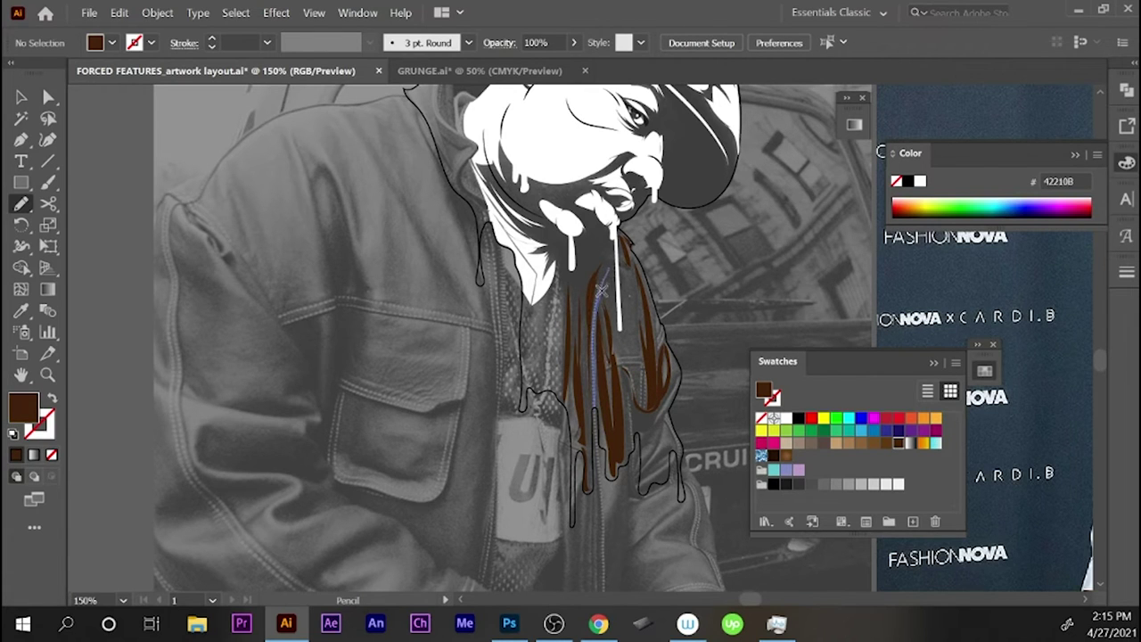
- Add a yellow highlight on the chest and yellow collar shapes on the hood
drag(597, 305, 606, 272)
scroll(435, 300, up, 3)
drag(412, 273, 413, 287)
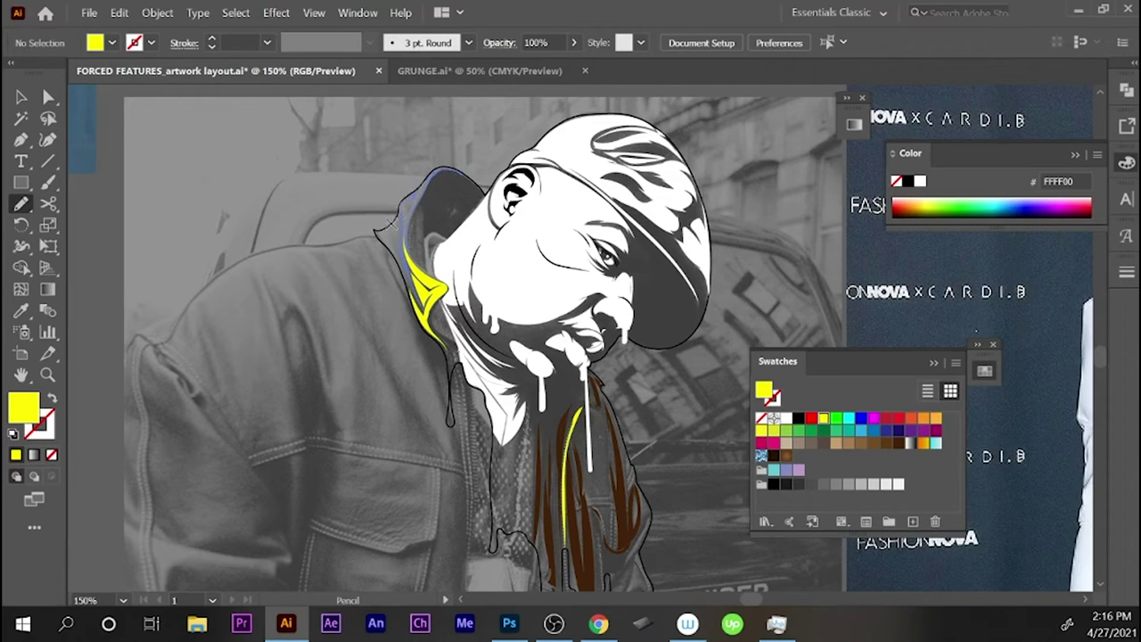
drag(408, 258, 406, 252)
key(ctrl+shift+a)
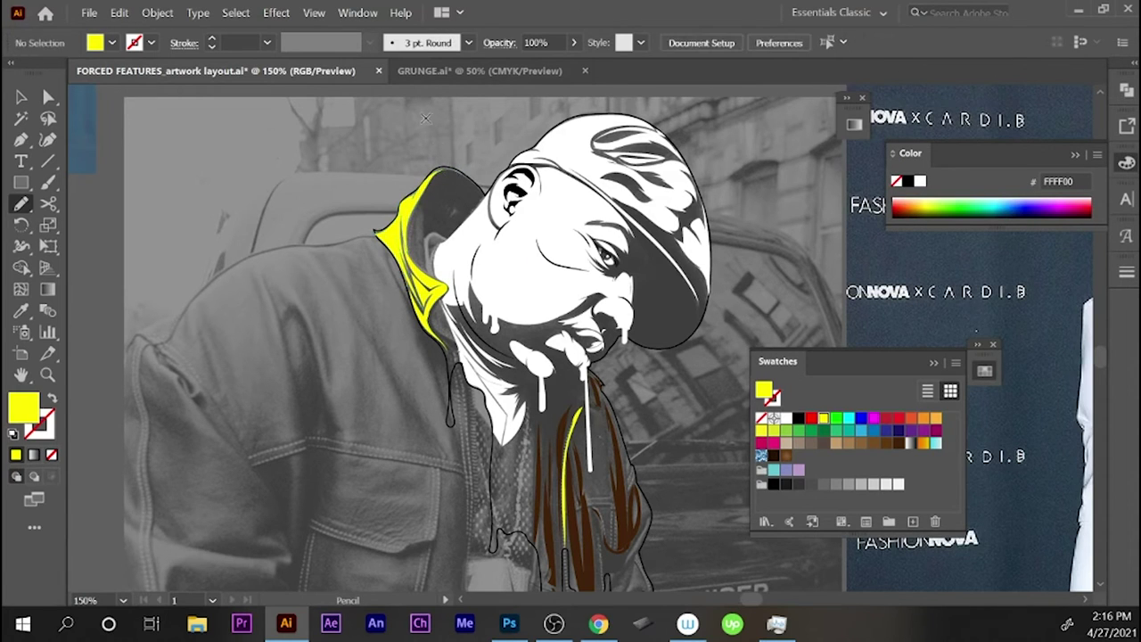
key(a)
click(426, 214)
key(ctrl+shift+a)
key(n)
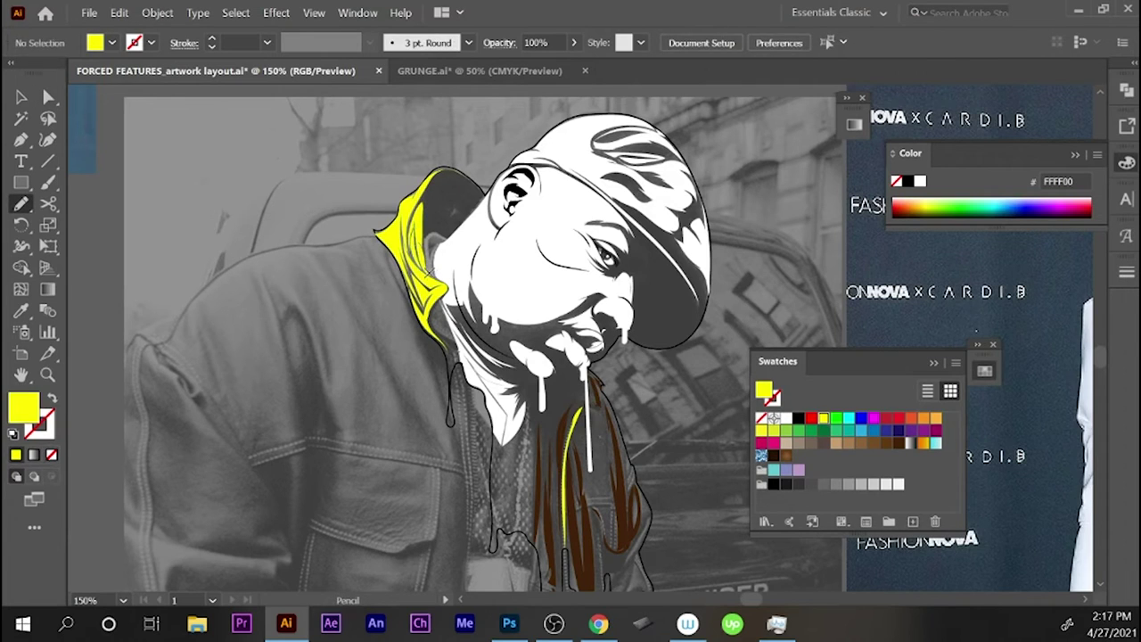
drag(433, 239, 443, 246)
key(v)
click(448, 216)
- Select the collar and chest strands and fill them white
shift+click(563, 499)
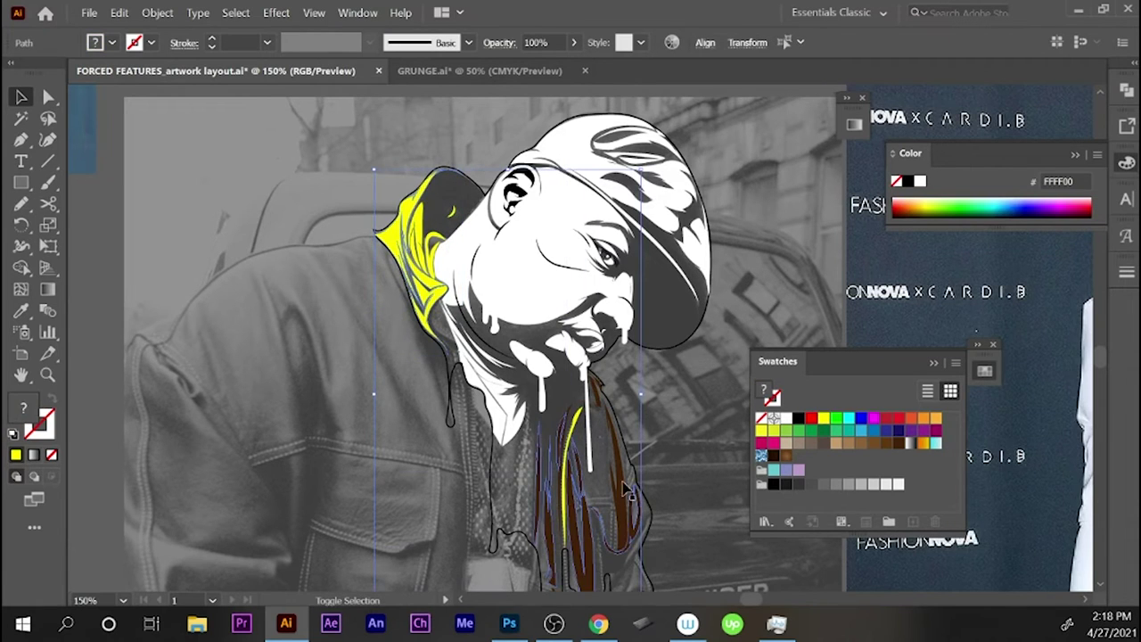
shift+click(584, 431)
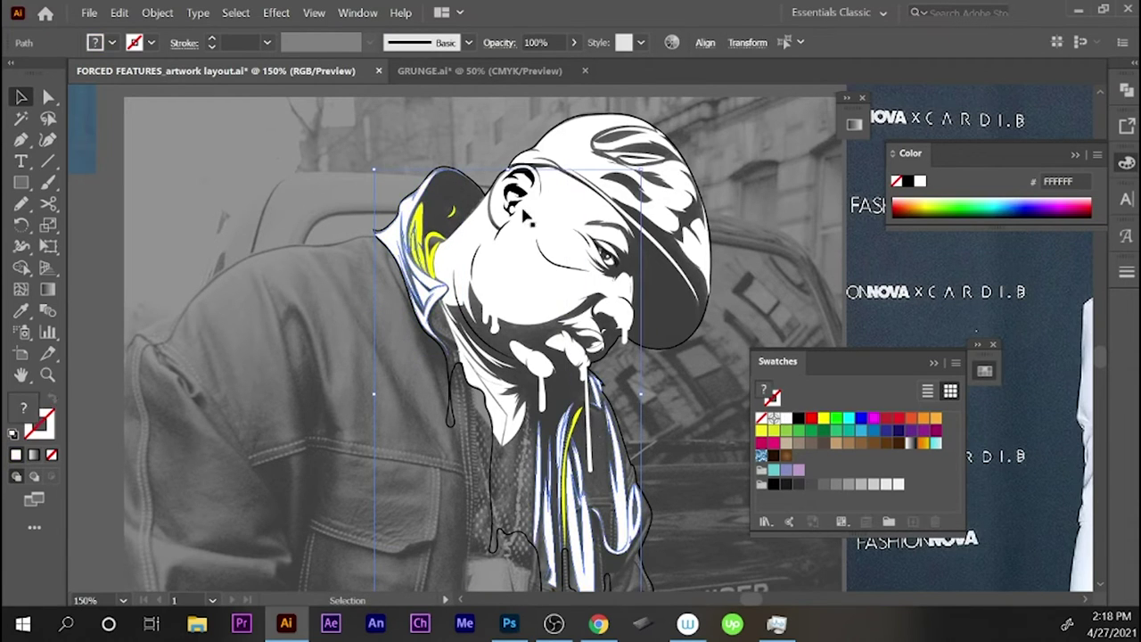
key(Delete)
- Draw the portrait's eye with the Pencil and fill it red
key(z)
alt+click(593, 349)
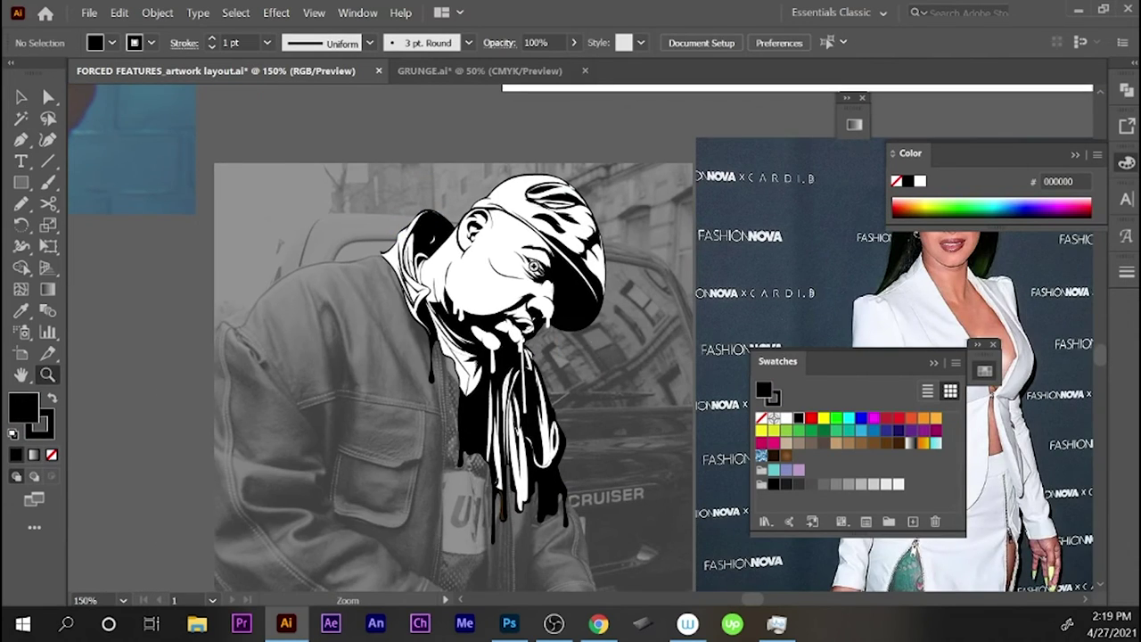
click(527, 282)
key(n)
drag(526, 337, 551, 354)
click(1041, 545)
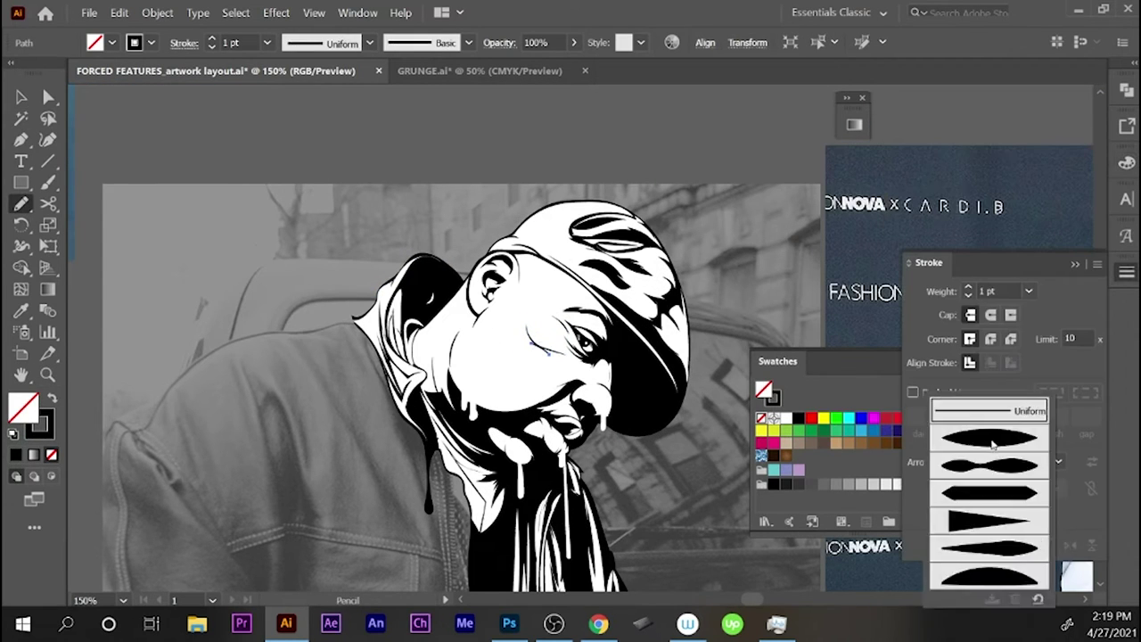
key(a)
click(811, 417)
- Fill the cap highlight shape with the yellow swatch
drag(635, 386, 634, 319)
key(ctrl+minus)
click(582, 268)
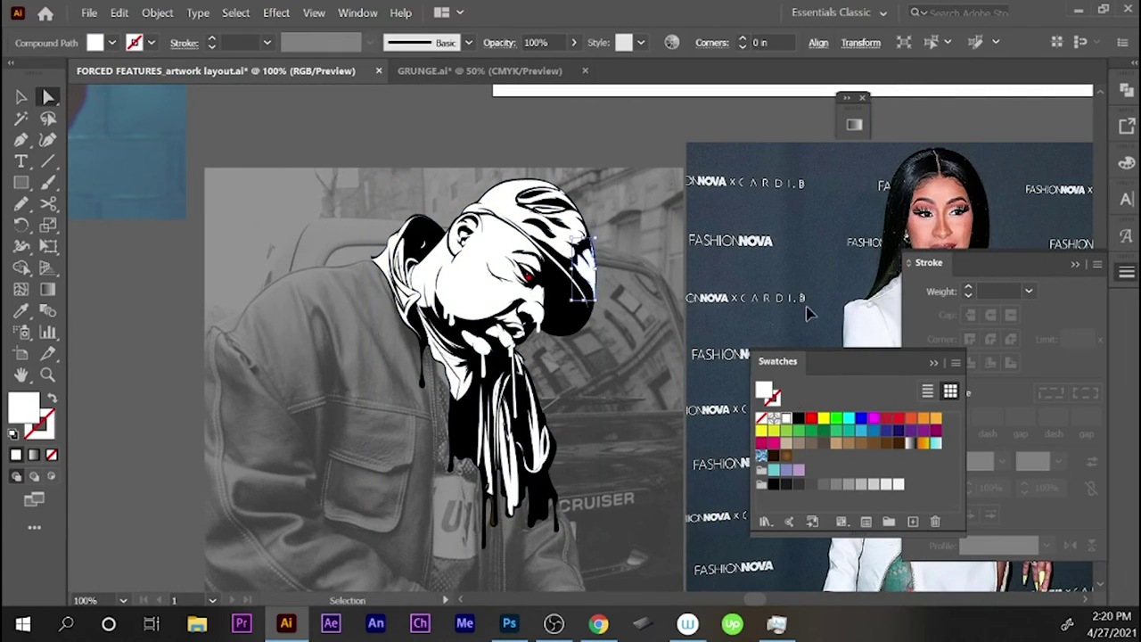
click(823, 417)
key(ctrl+shift+a)
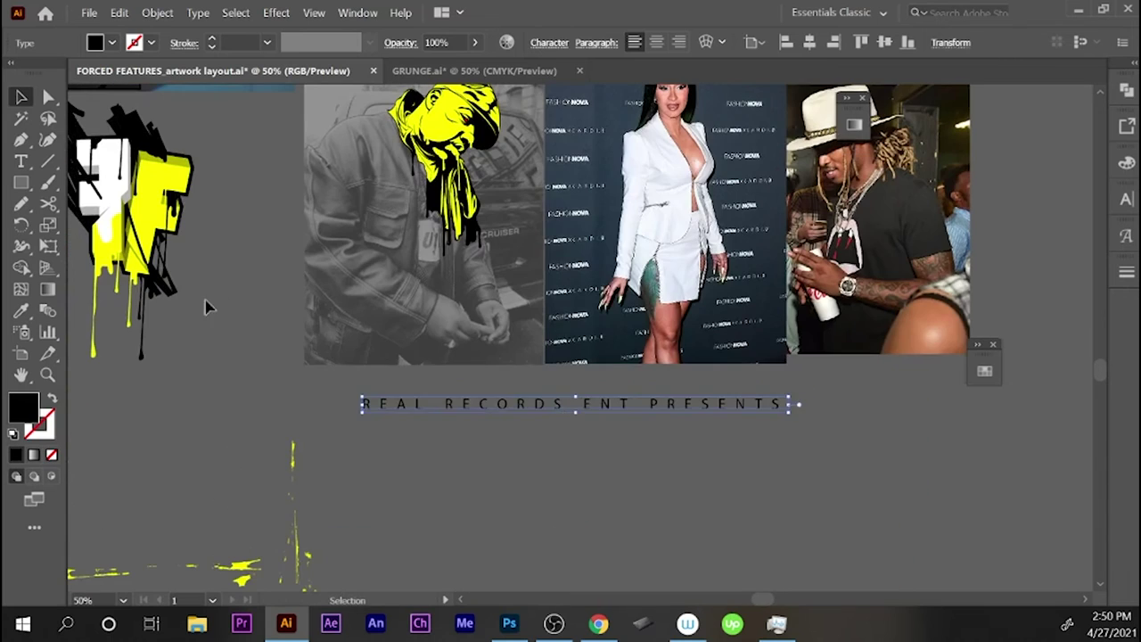
- Apply Futura Bold Condensed to the 'REAL RECORDS ENT PRESENTS' line in the Character panel
key(ctrl+t)
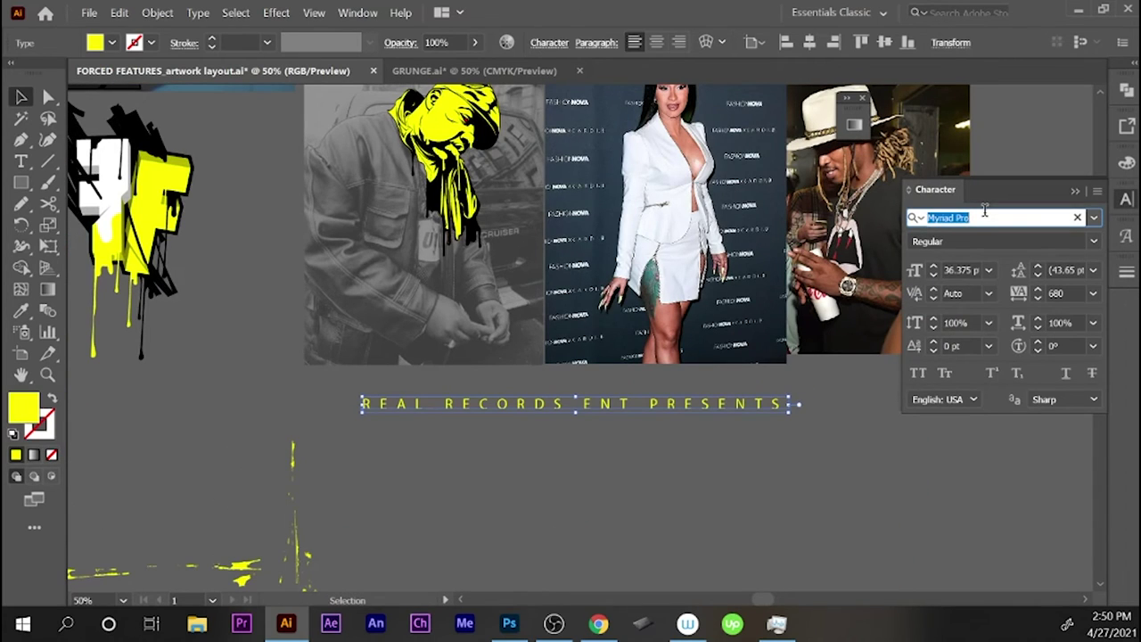
text(Futura)
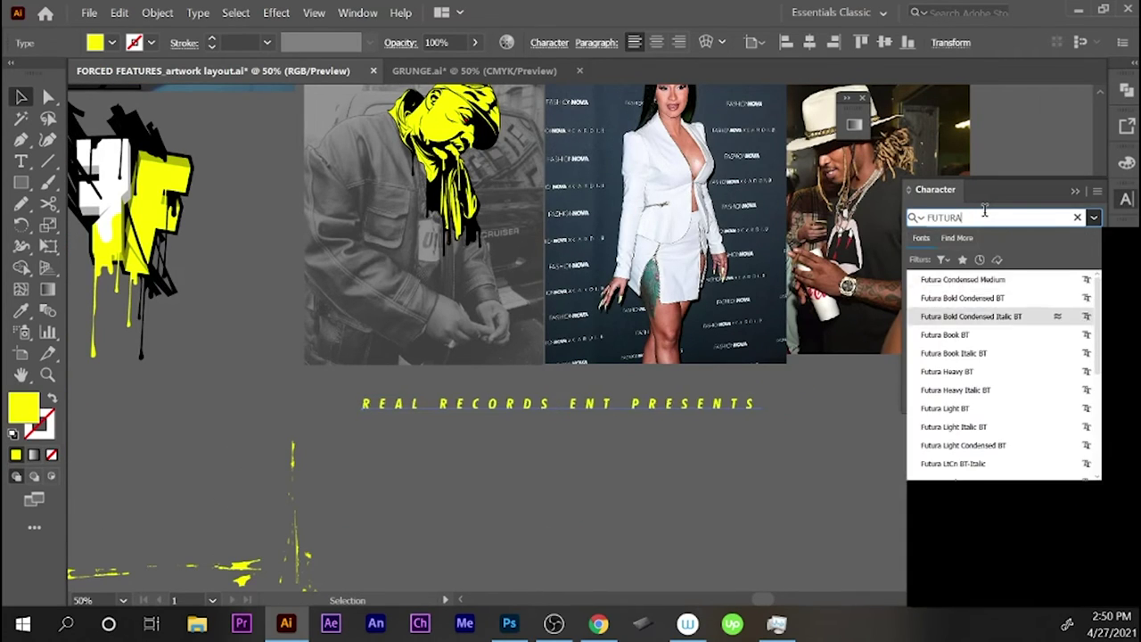
key(Return)
click(848, 361)
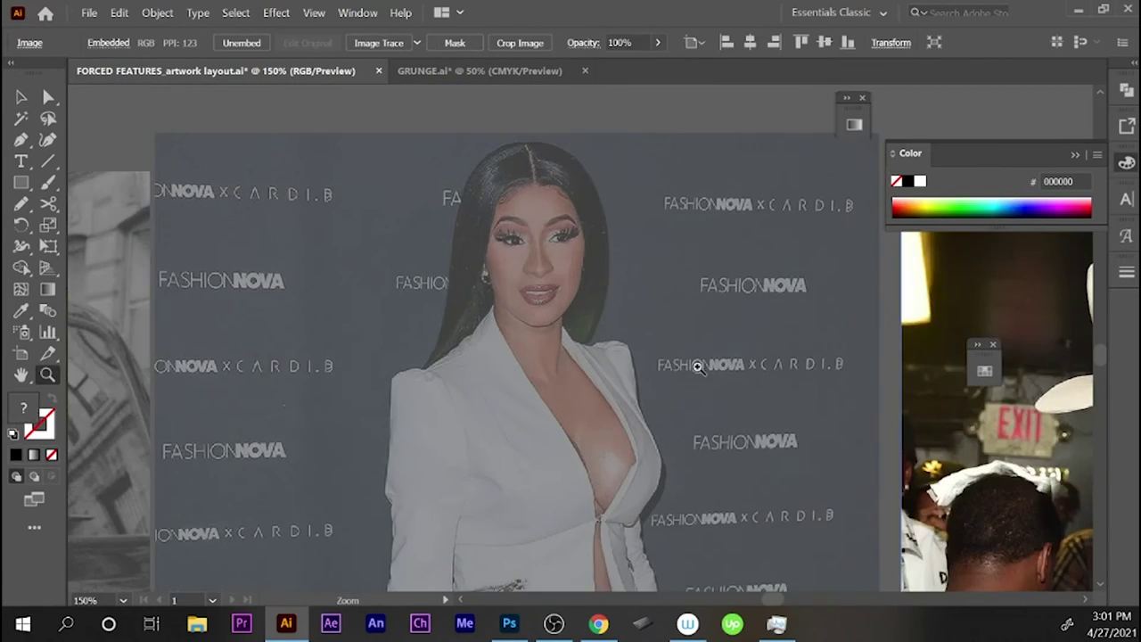
- Pencil-trace the woman's hair and shoulders with drip edges as a black shape
key(n)
mouse_move(425, 365)
mouse_down()
mouse_move(447, 285)
mouse_move(571, 144)
mouse_move(584, 339)
mouse_up()
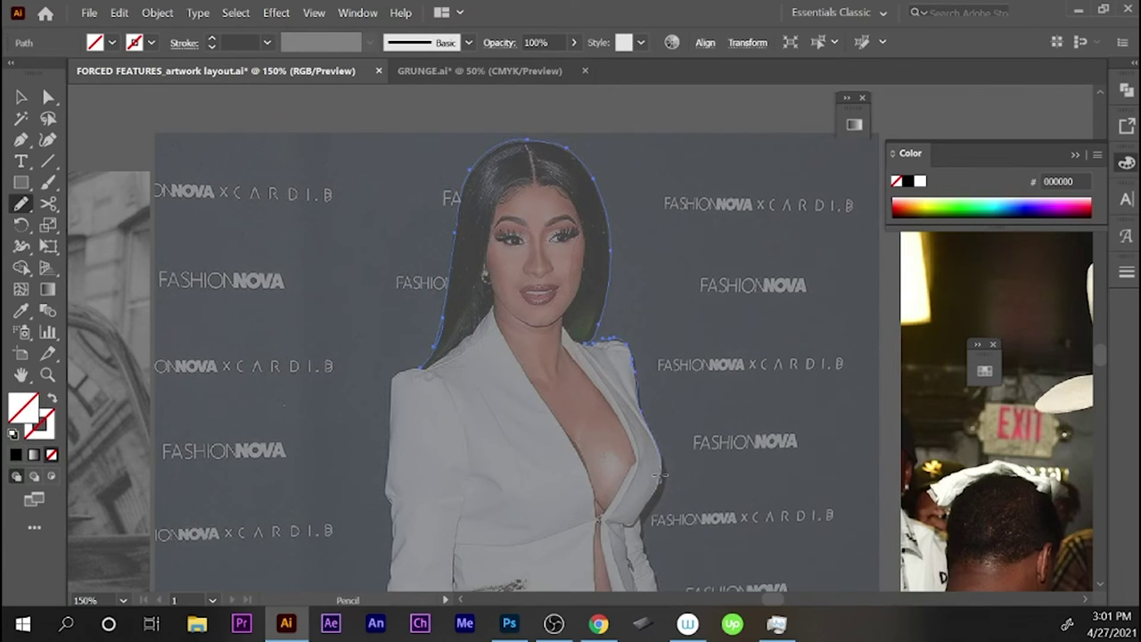
drag(660, 475, 700, 381)
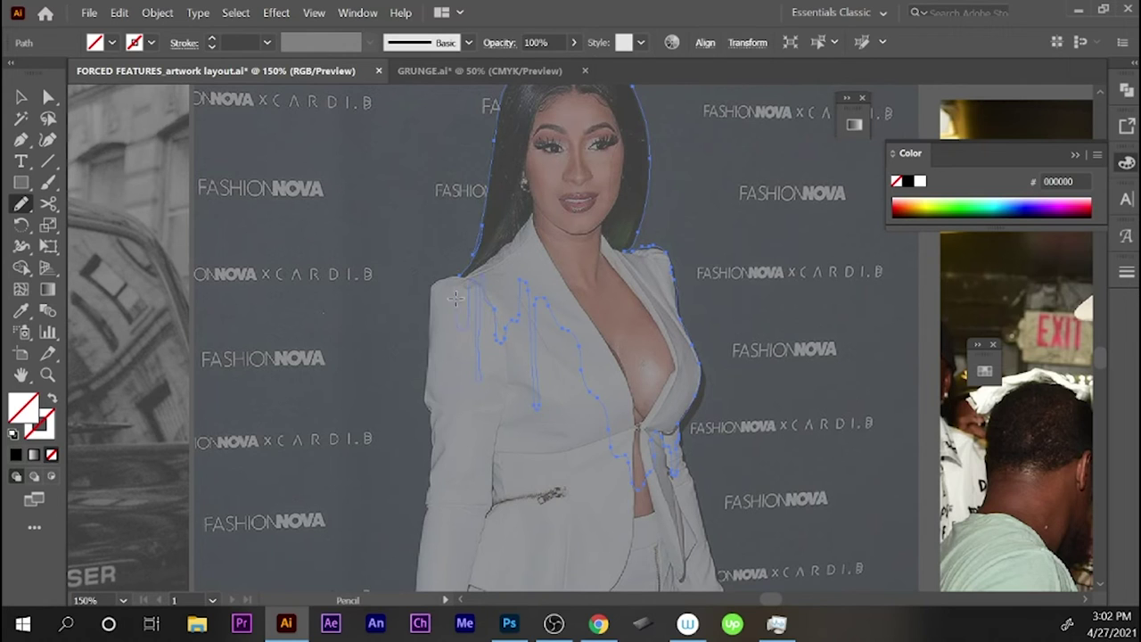
key(a)
key(shift+x)
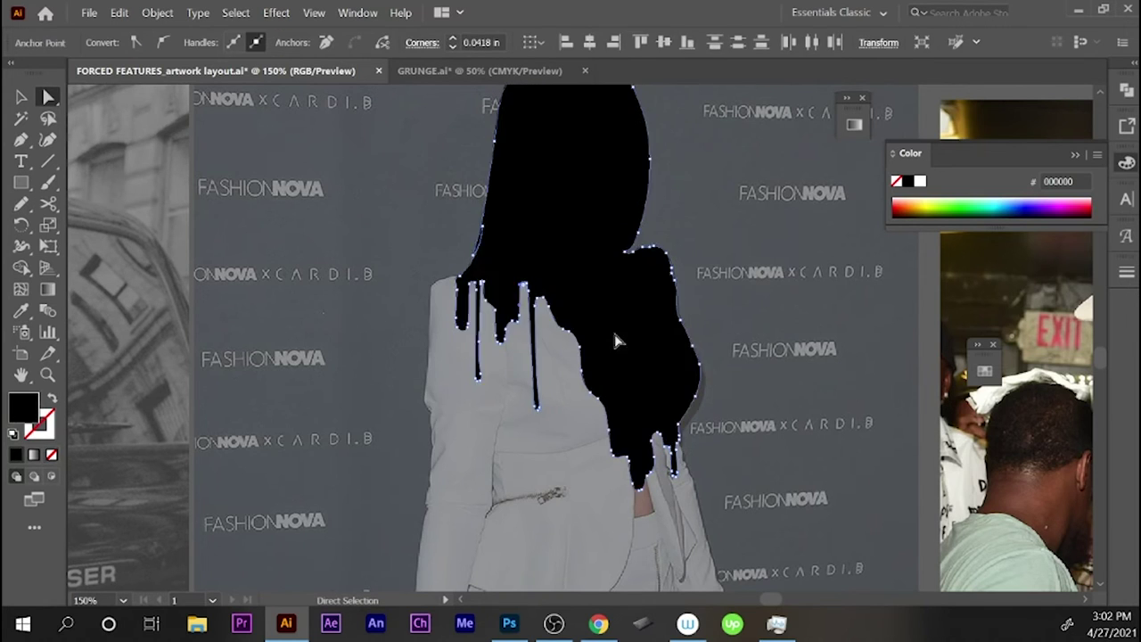
key(ctrl+shift+a)
- Show the hair shape as a black outline and begin tracing the face edge
key(ctrl+equal)
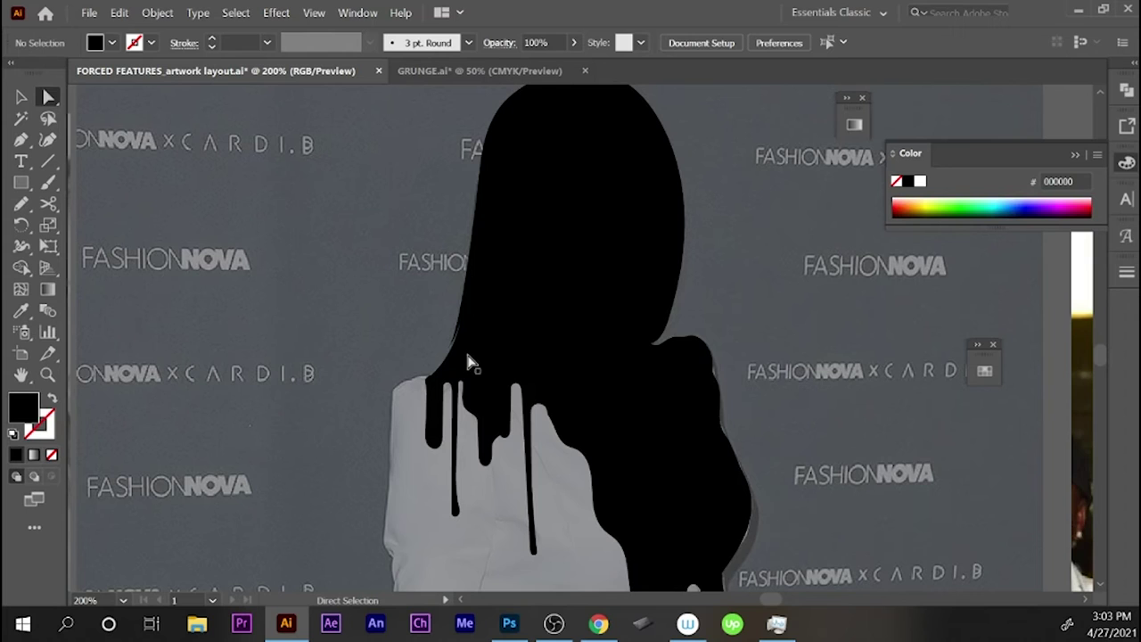
click(470, 361)
key(ctrl+shift+a)
key(shift+x)
key(ctrl+equal)
key(n)
drag(453, 303, 510, 385)
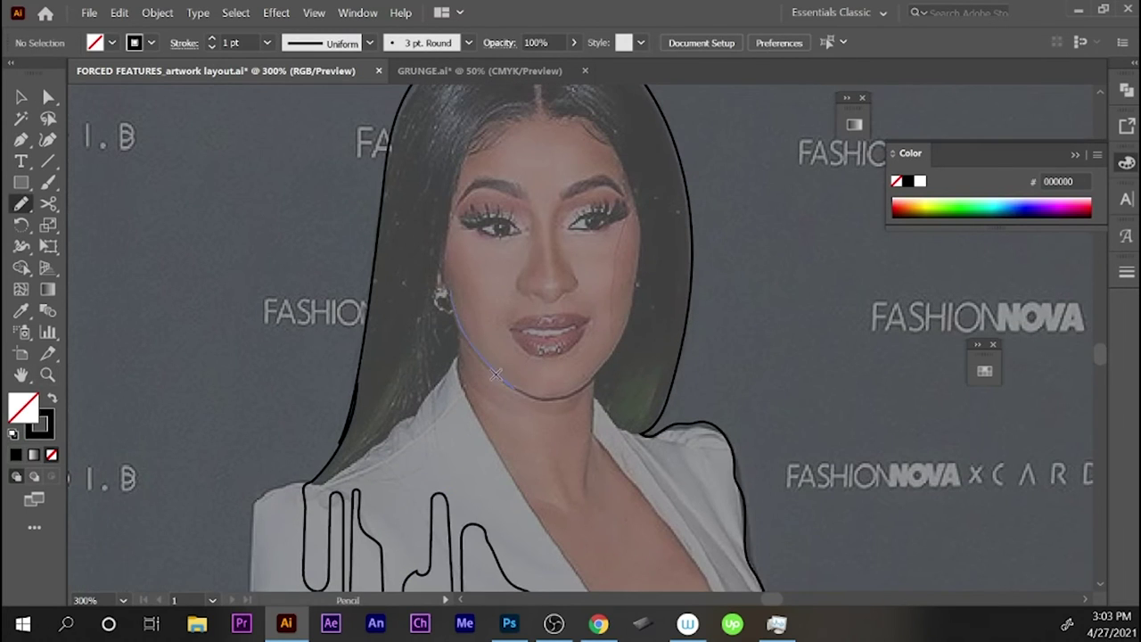
- Trace the face outline along the jaw, hairline, both sides and chin
drag(615, 350, 459, 333)
drag(444, 291, 476, 119)
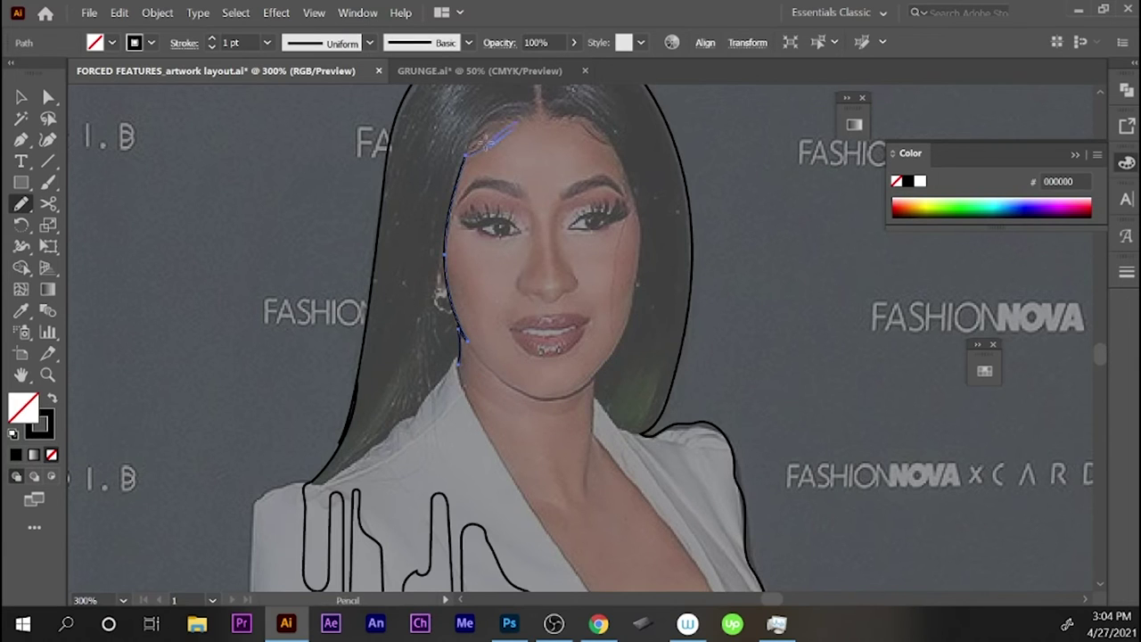
scroll(535, 119, up, 3)
mouse_move(578, 271)
mouse_down()
mouse_move(615, 278)
mouse_move(693, 357)
mouse_up()
scroll(683, 331, up, 1)
scroll(683, 330, up, 1)
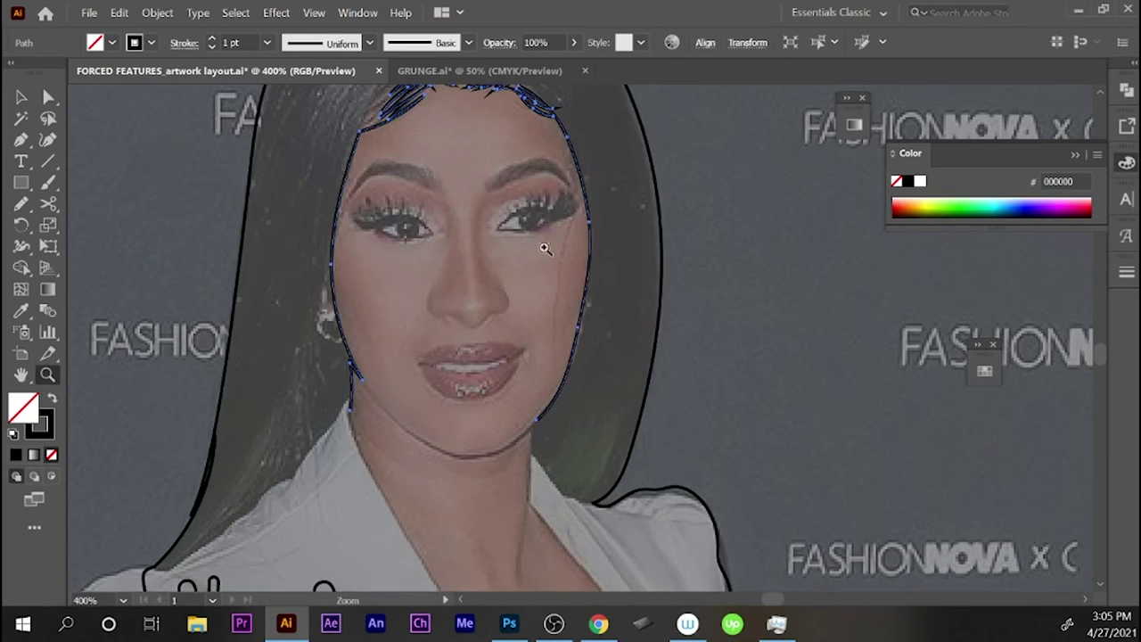
drag(582, 306, 530, 430)
key(p)
click(453, 459)
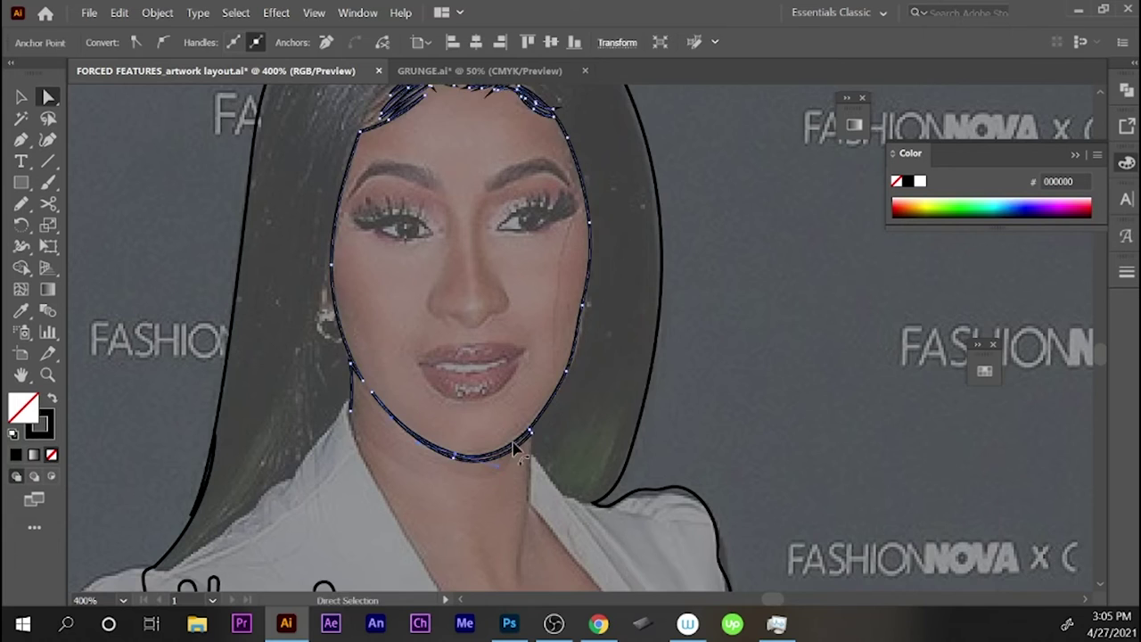
key(n)
- Trace the neckline, join the neck lines with the Pen, and fill the shape black
scroll(504, 411, down, 2)
scroll(535, 375, down, 4)
mouse_move(458, 94)
mouse_down()
mouse_move(638, 407)
mouse_move(654, 477)
mouse_up()
scroll(629, 466, down, 2)
drag(582, 525, 560, 488)
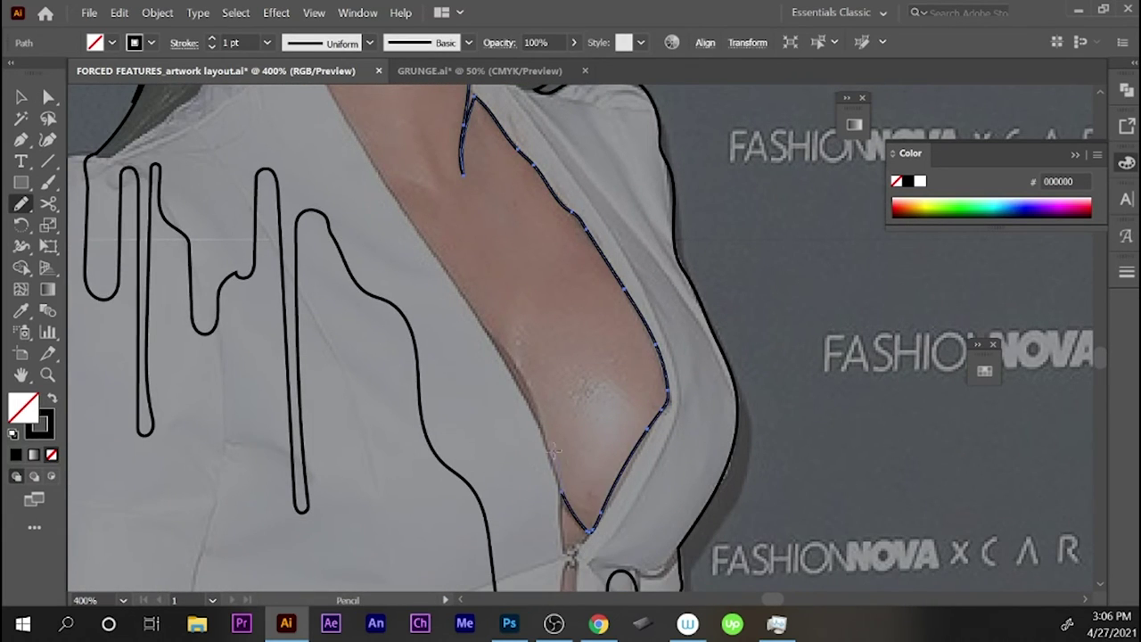
scroll(502, 346, up, 2)
key(p)
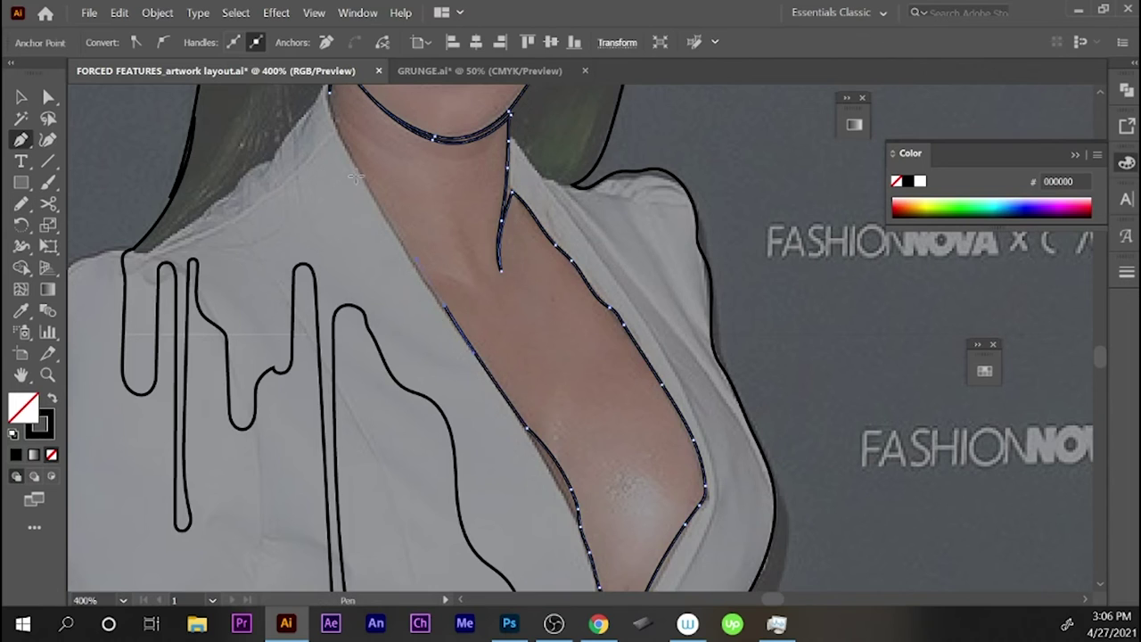
scroll(310, 175, up, 3)
click(323, 176)
click(392, 236)
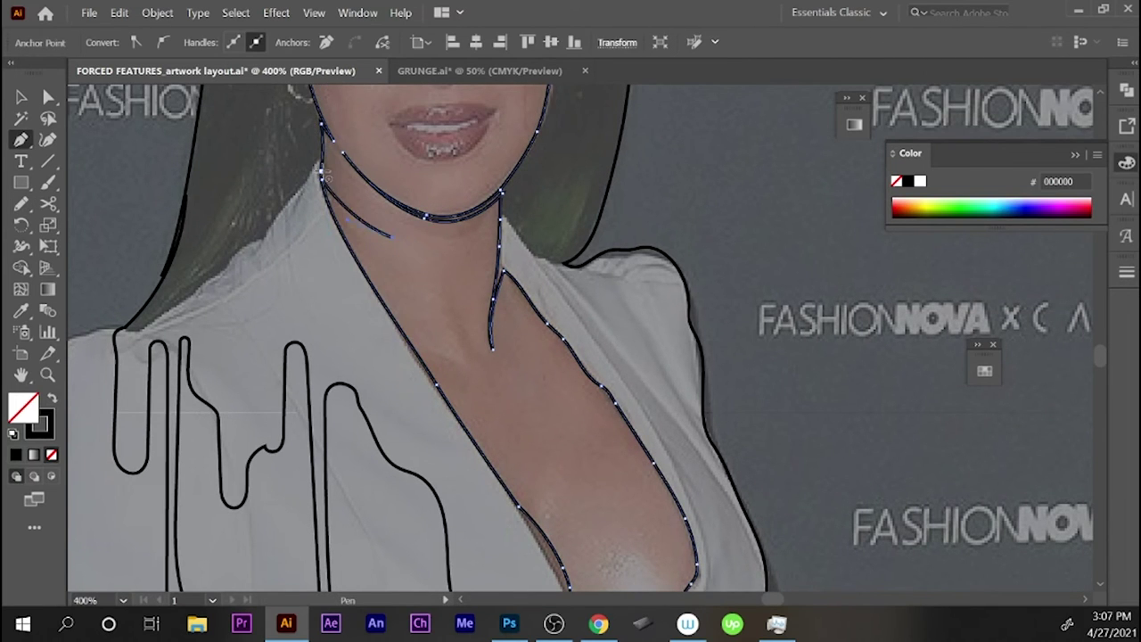
key(a)
key(ctrl+minus)
key(shift+x)
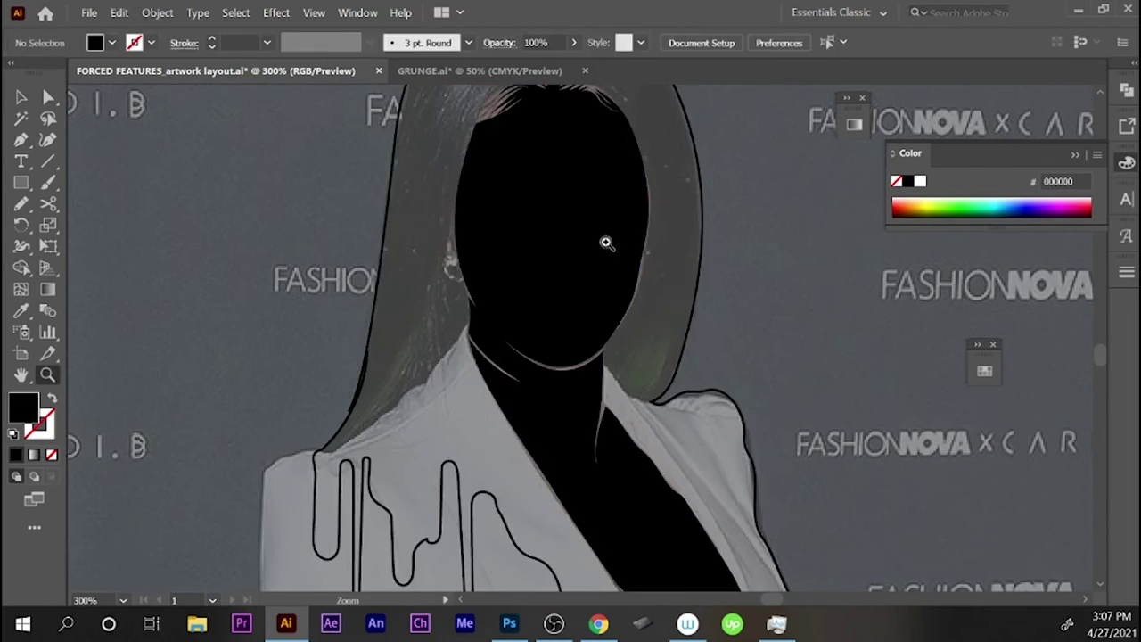
- Change the face and neckline shape's fill to white
click(630, 309)
key(ctrl+shift+a)
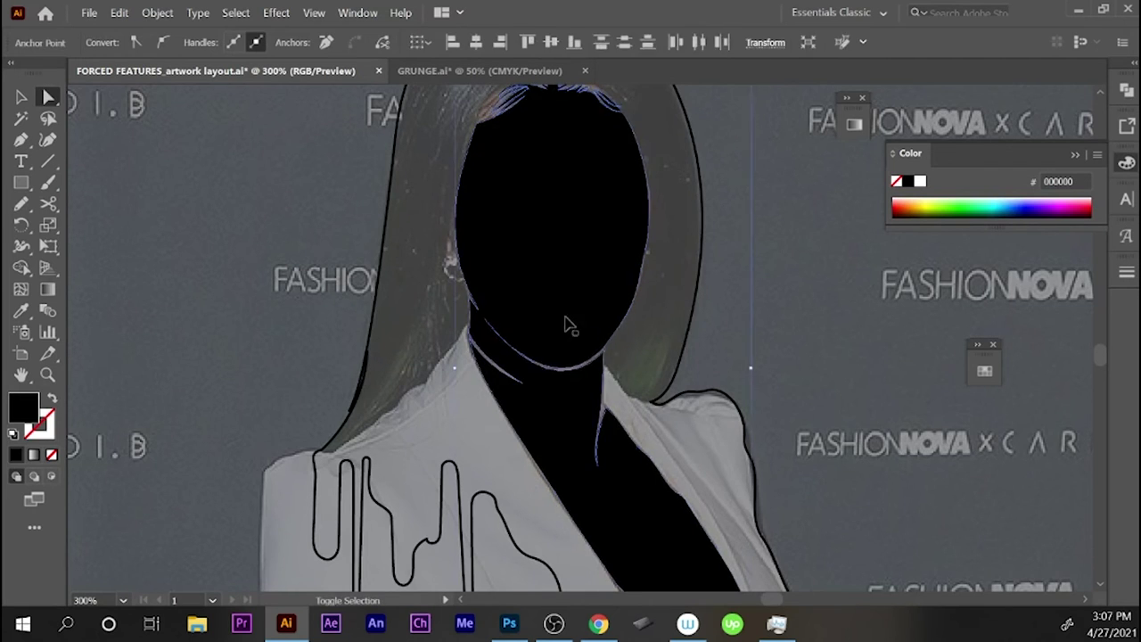
key(z)
- Draw white-filled highlight shapes along the jacket lapel and shoulder edge
click(528, 313)
key(a)
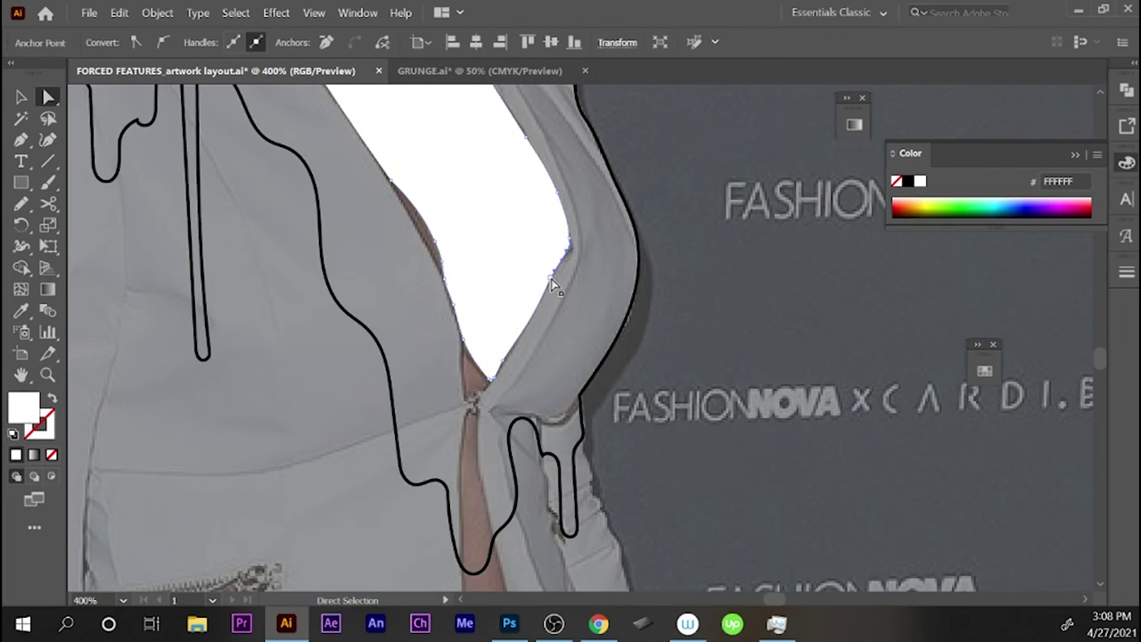
scroll(579, 250, up, 3)
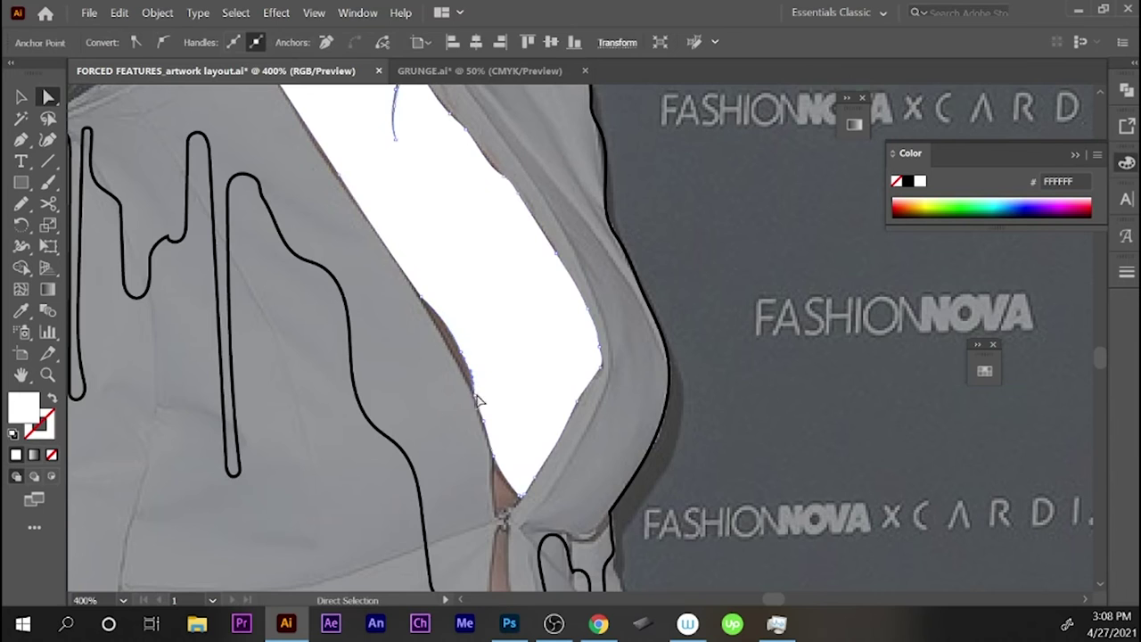
key(ctrl+minus)
key(n)
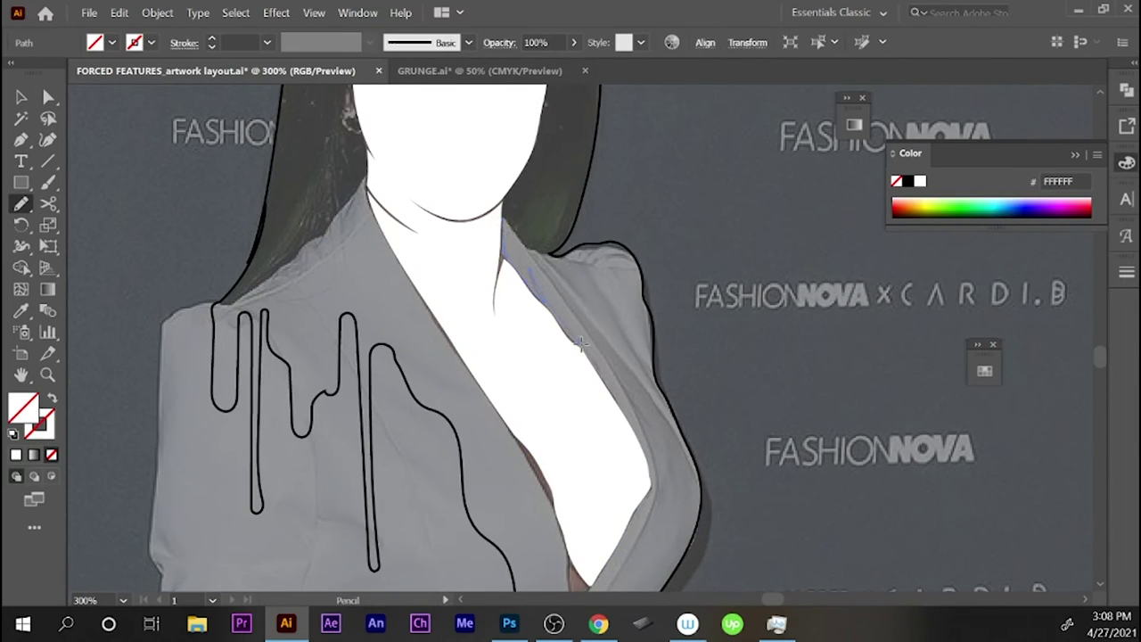
key(ctrl+plus)
scroll(580, 454, down, 2)
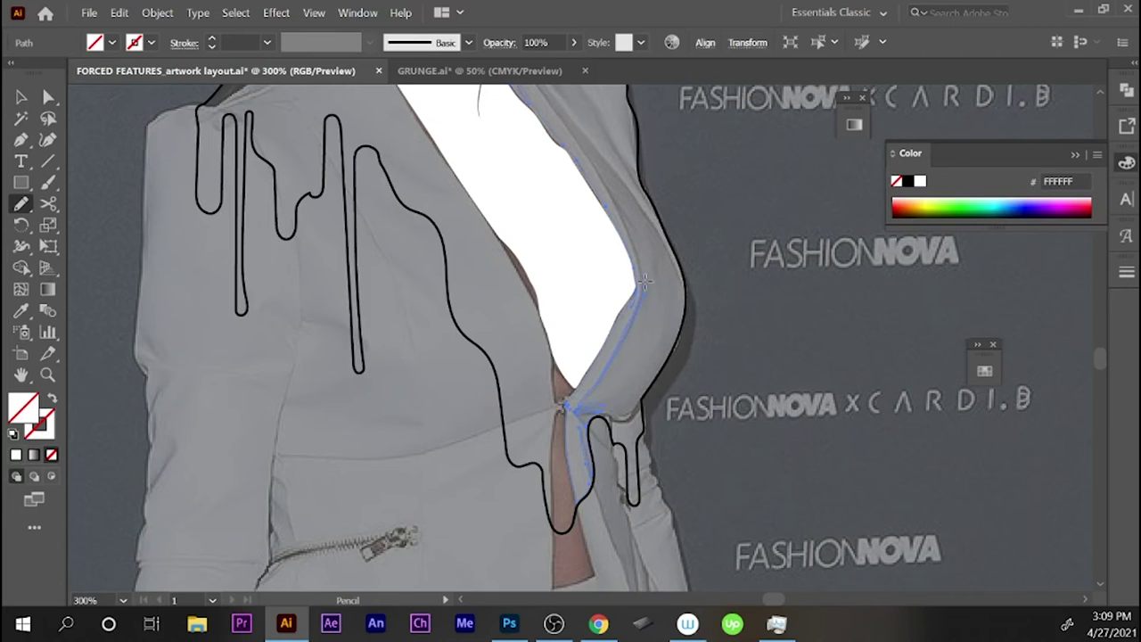
scroll(642, 276, up, 2)
click(920, 181)
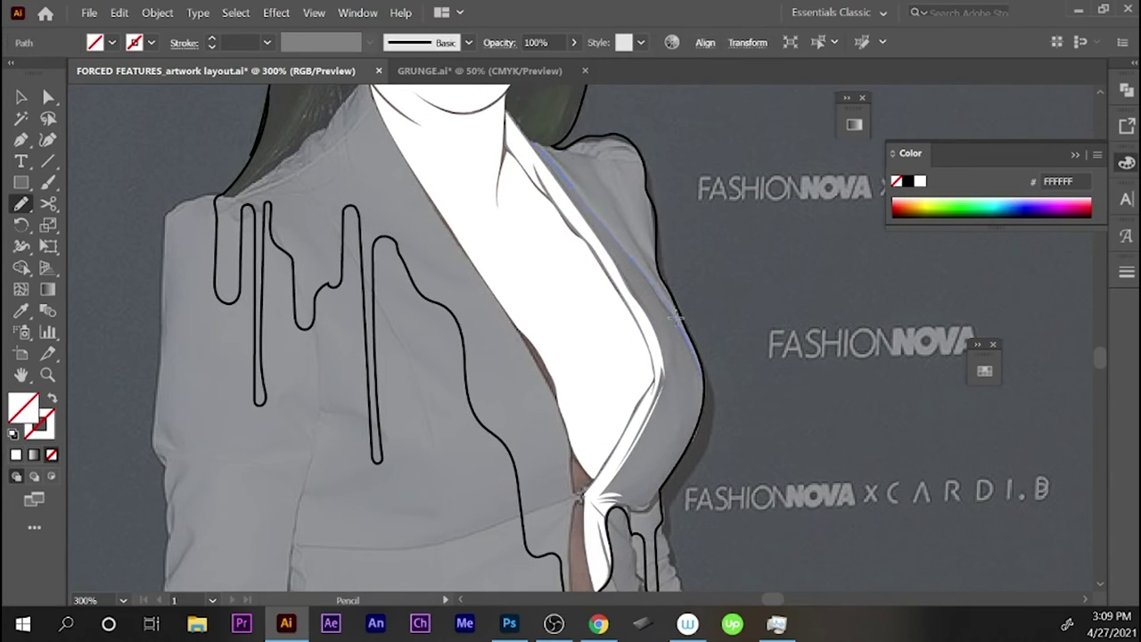
key(ctrl+shift+a)
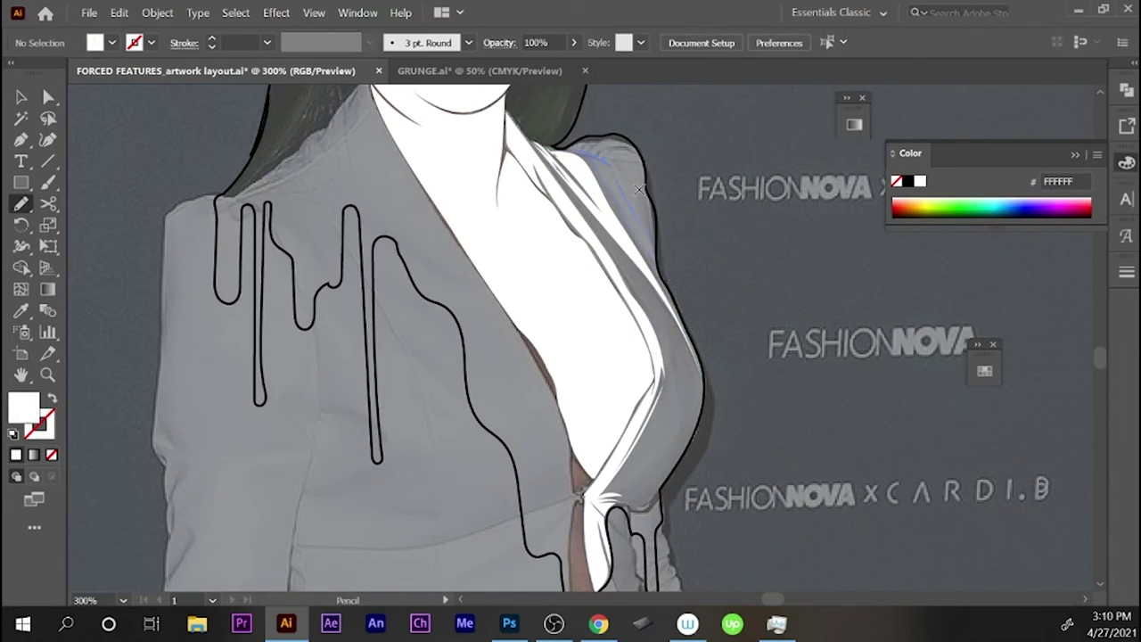
drag(580, 145, 576, 144)
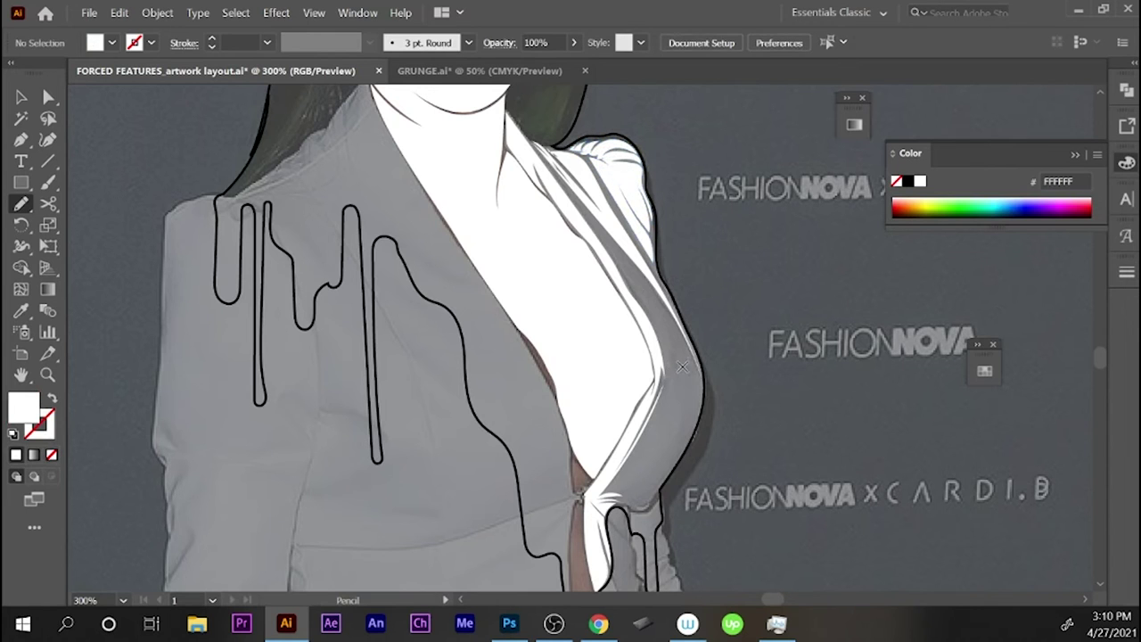
drag(665, 353, 685, 430)
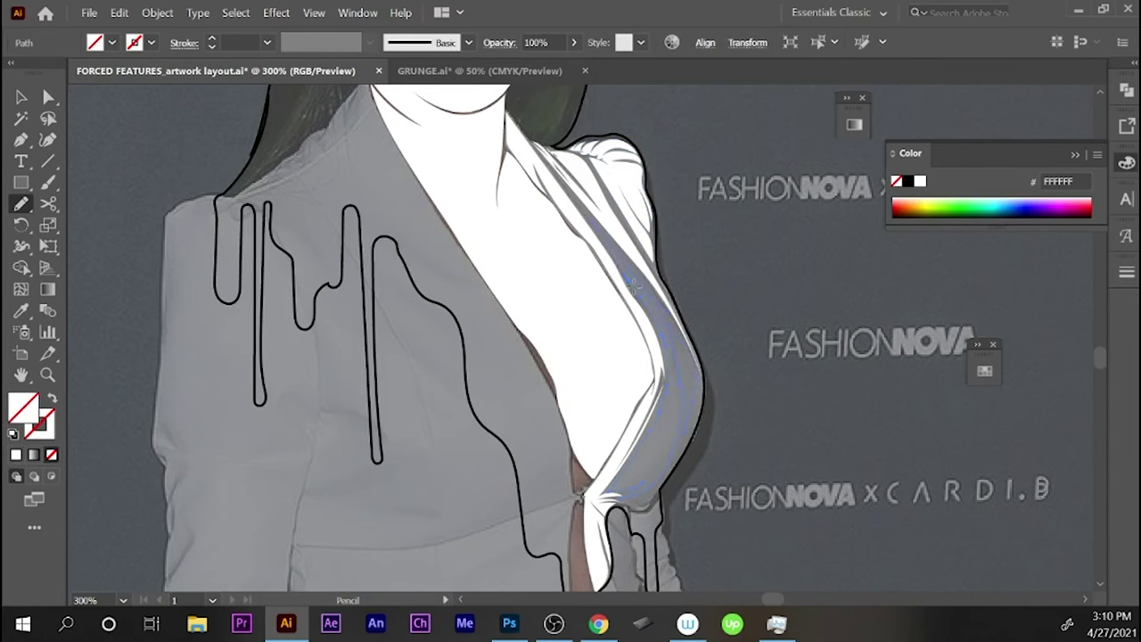
- Pencil-trace the eyebrow as a black-filled shape
key(ctrl+shift+a)
scroll(635, 286, down, 2)
scroll(463, 305, up, 3)
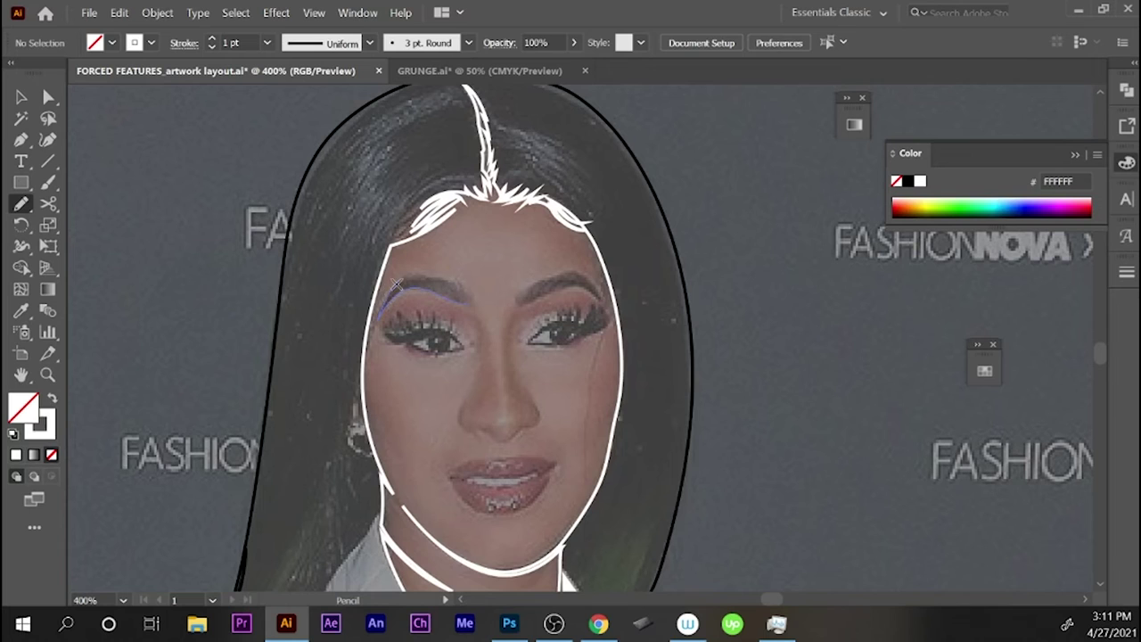
drag(472, 306, 603, 303)
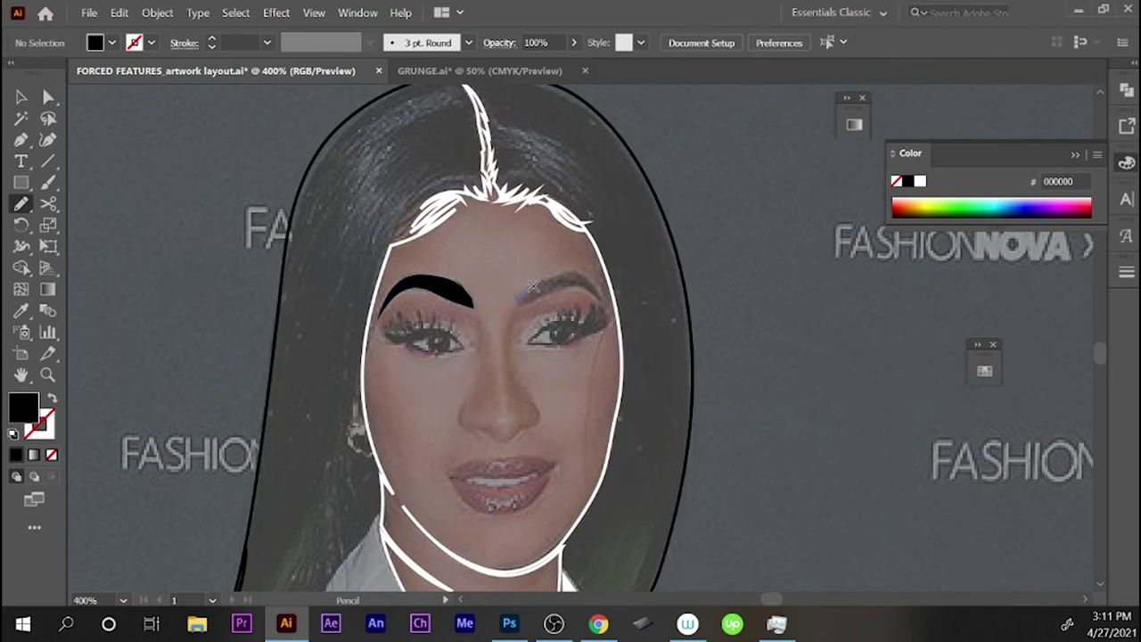
key(shift+x)
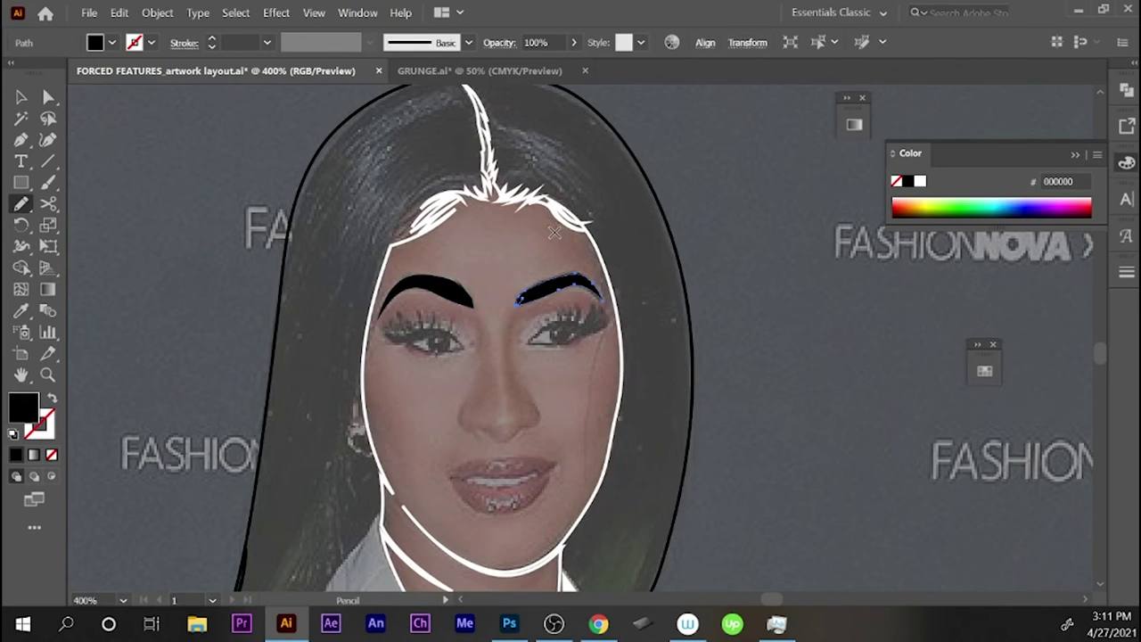
key(ctrl+shift+a)
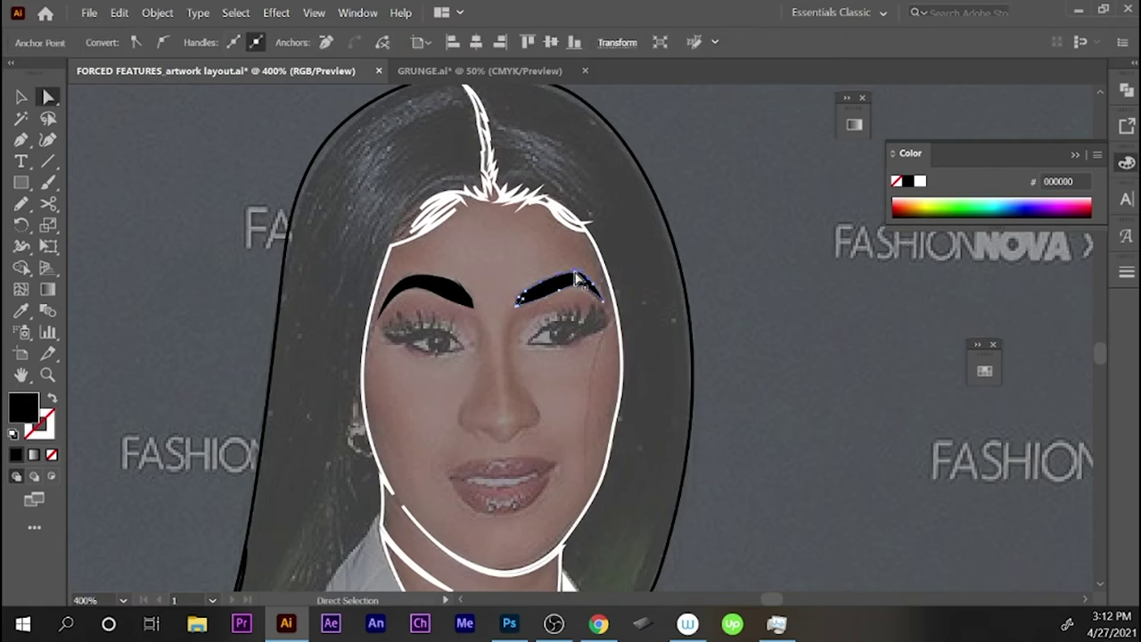
- Draw black lash shapes over the left and right eyes
scroll(512, 317, up, 2)
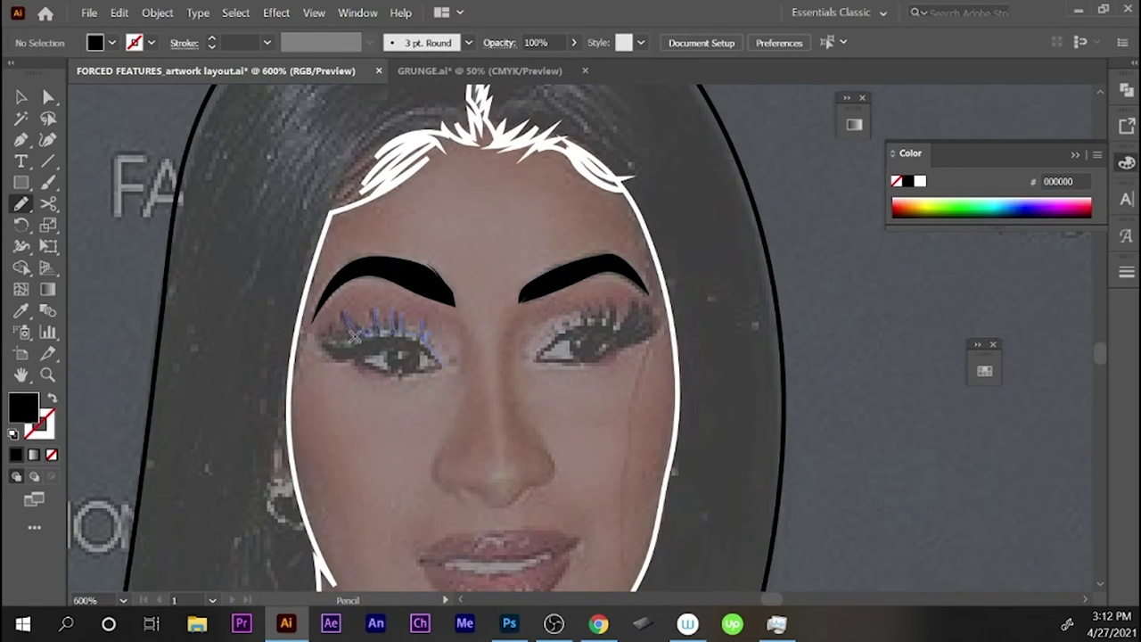
drag(355, 334, 323, 344)
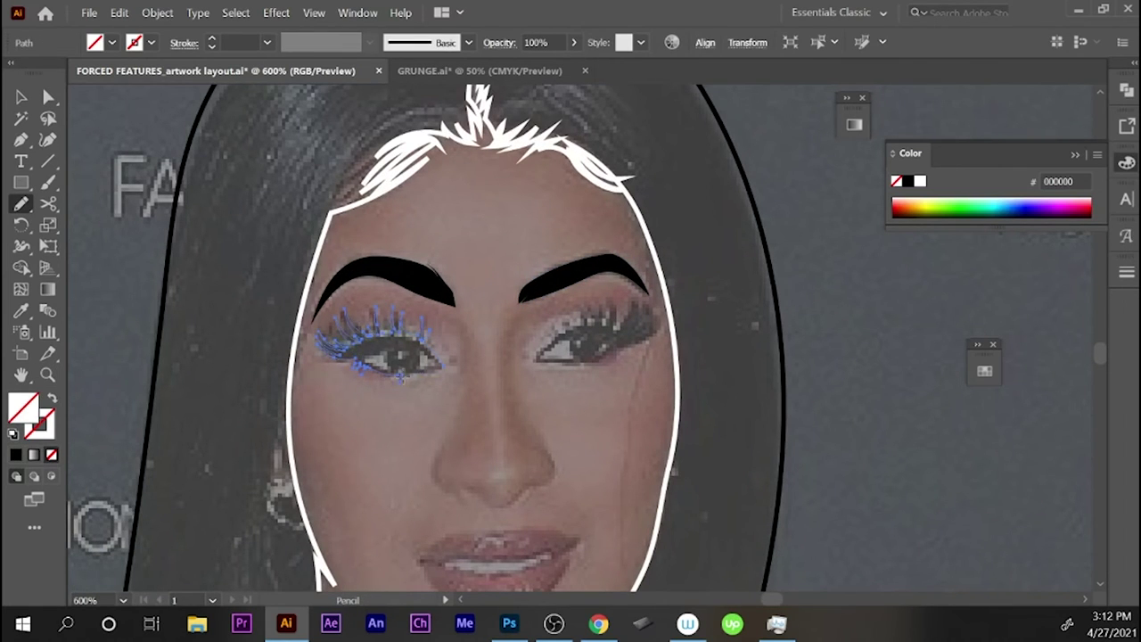
key(shift+x)
key(ctrl+shift+a)
key(ctrl+shift+a)
key(ctrl+F10)
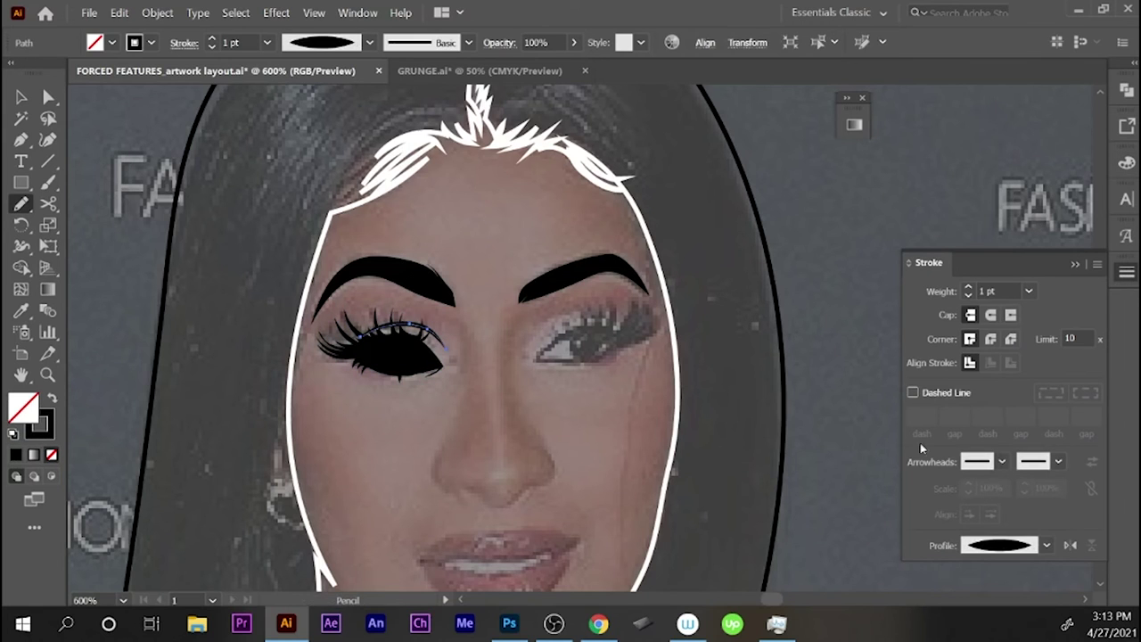
mouse_move(564, 329)
mouse_down()
mouse_move(585, 312)
mouse_move(535, 360)
mouse_up()
key(shift+x)
key(a)
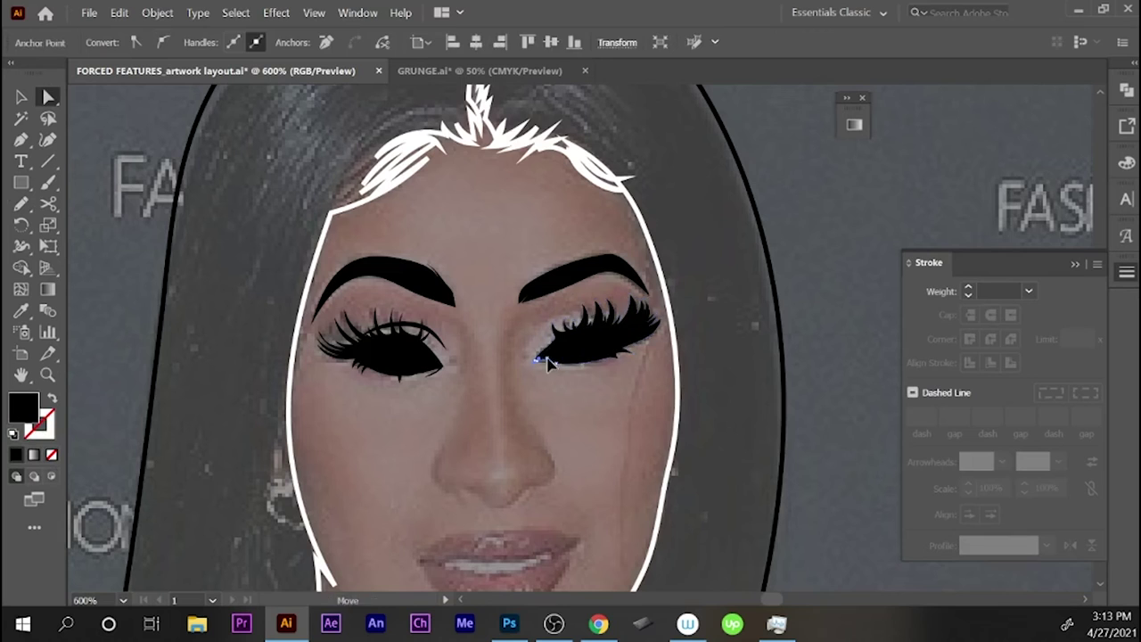
key(shift+x)
key(F6)
- Give the lid lines a 0.25 pt stroke with an elliptical width profile
key(ctrl+shift+F9)
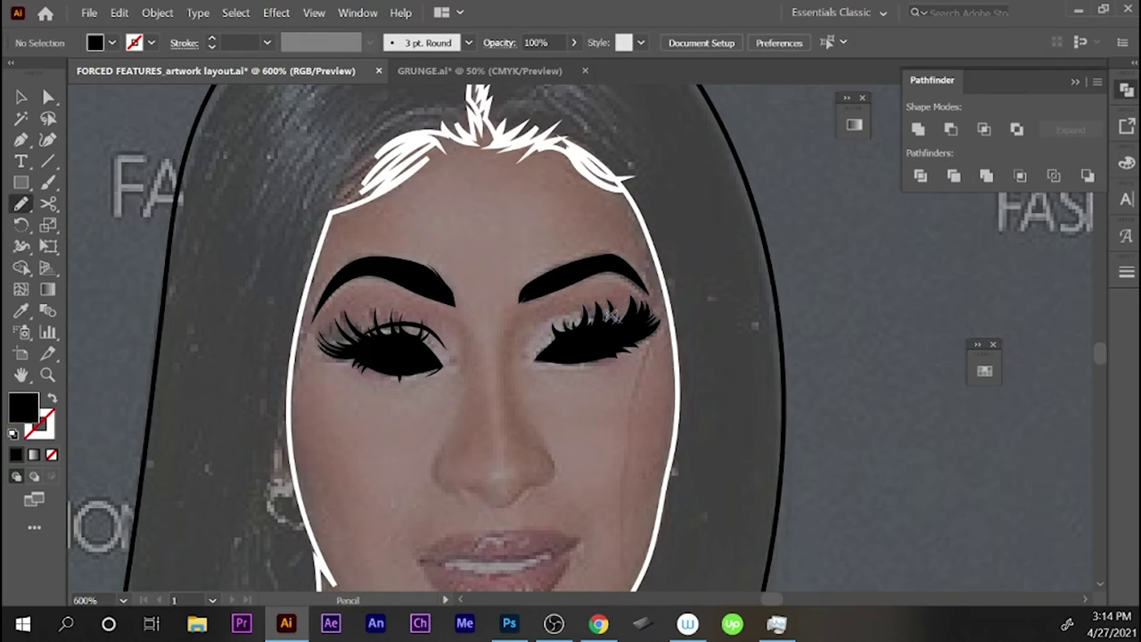
key(i)
key(ctrl+F10)
key(n)
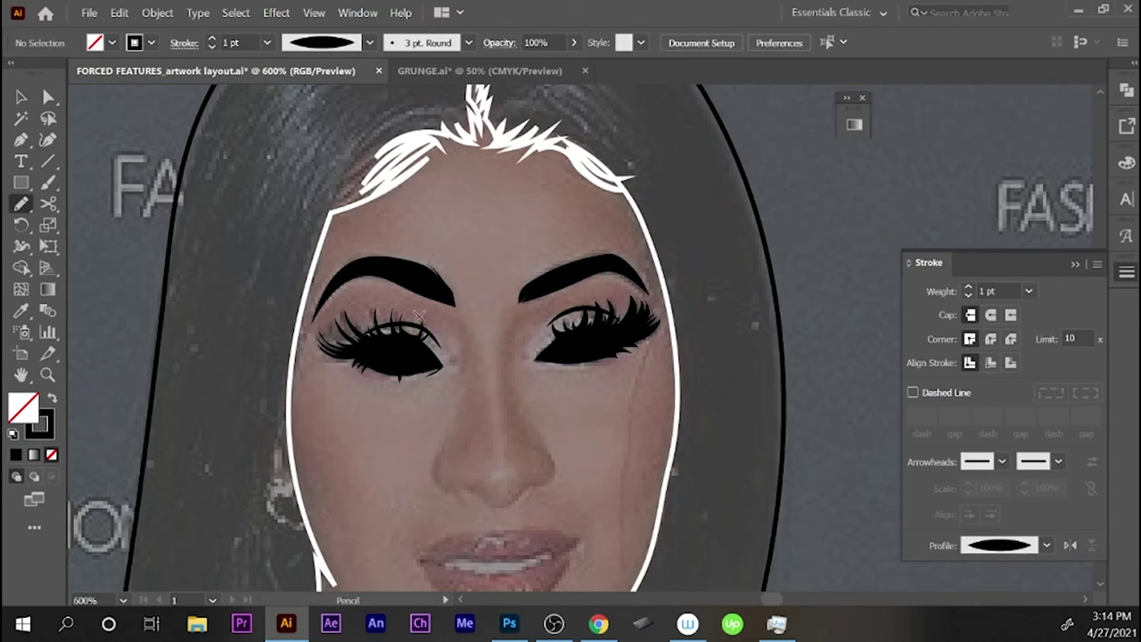
click(969, 294)
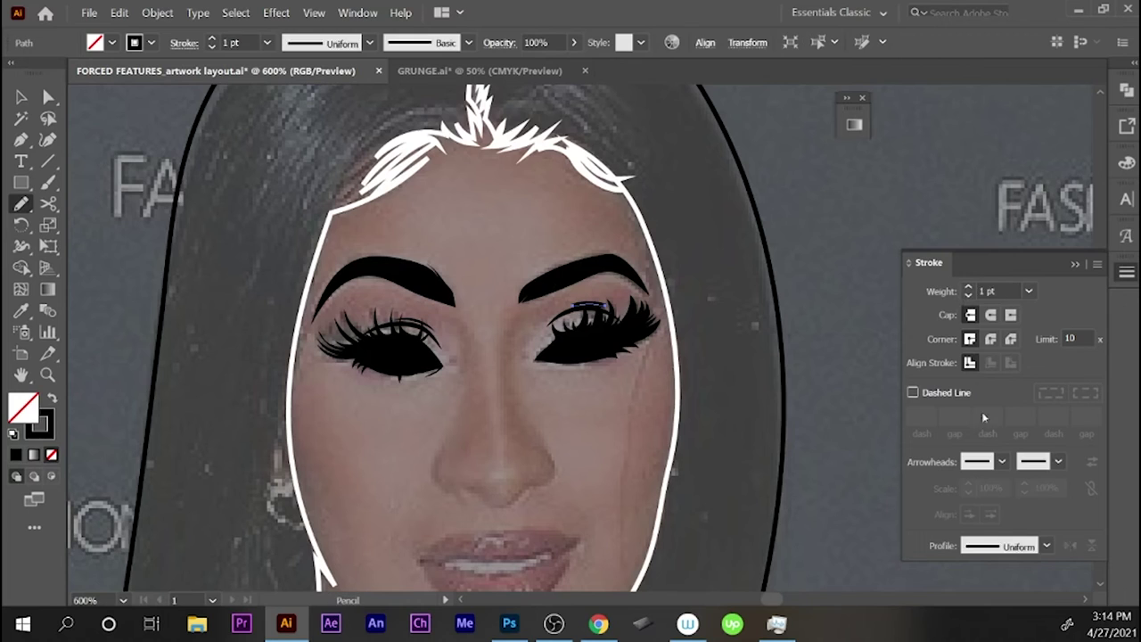
click(1046, 546)
click(990, 405)
- Select and delete the black eye shapes
key(a)
click(419, 329)
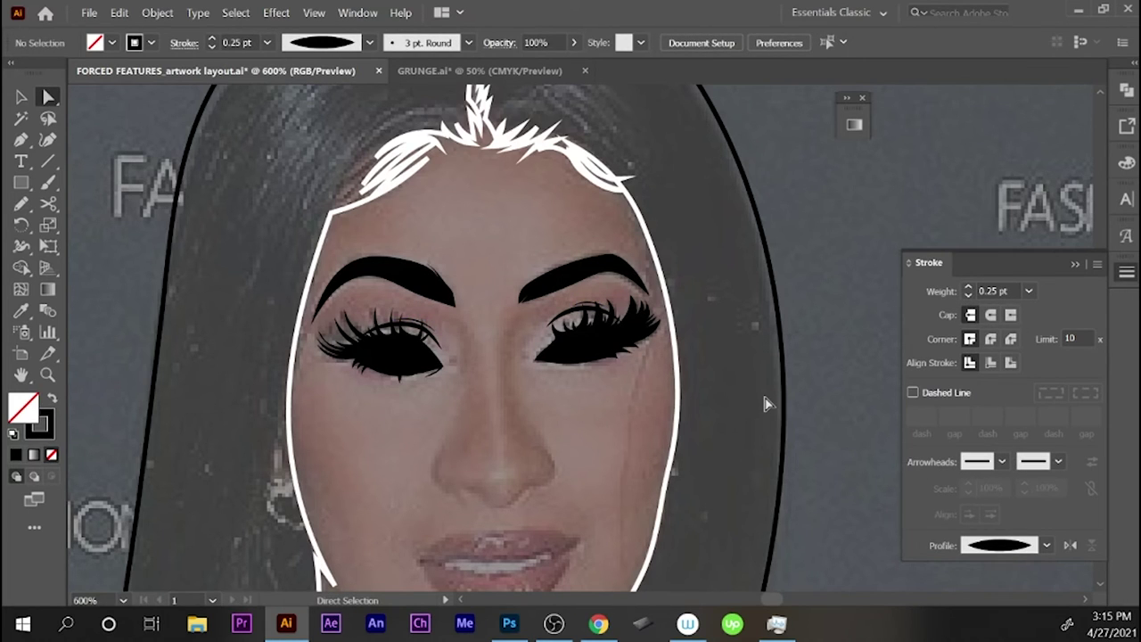
click(383, 343)
key(Delete)
- Draw white eye whites with no stroke, plus black lid and lash shapes
key(n)
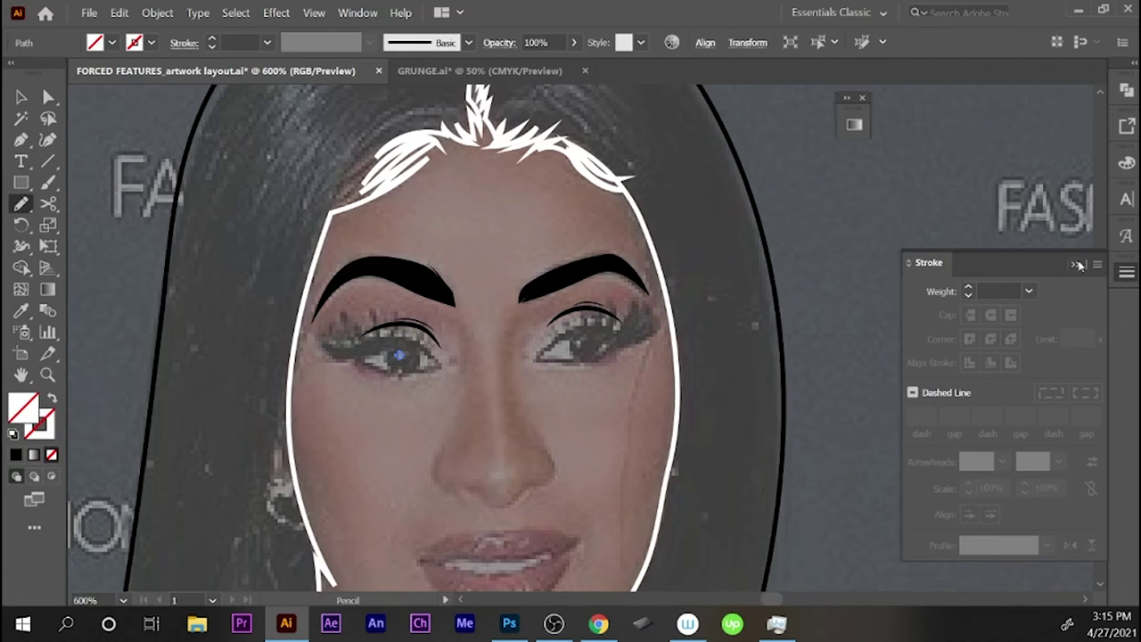
click(786, 418)
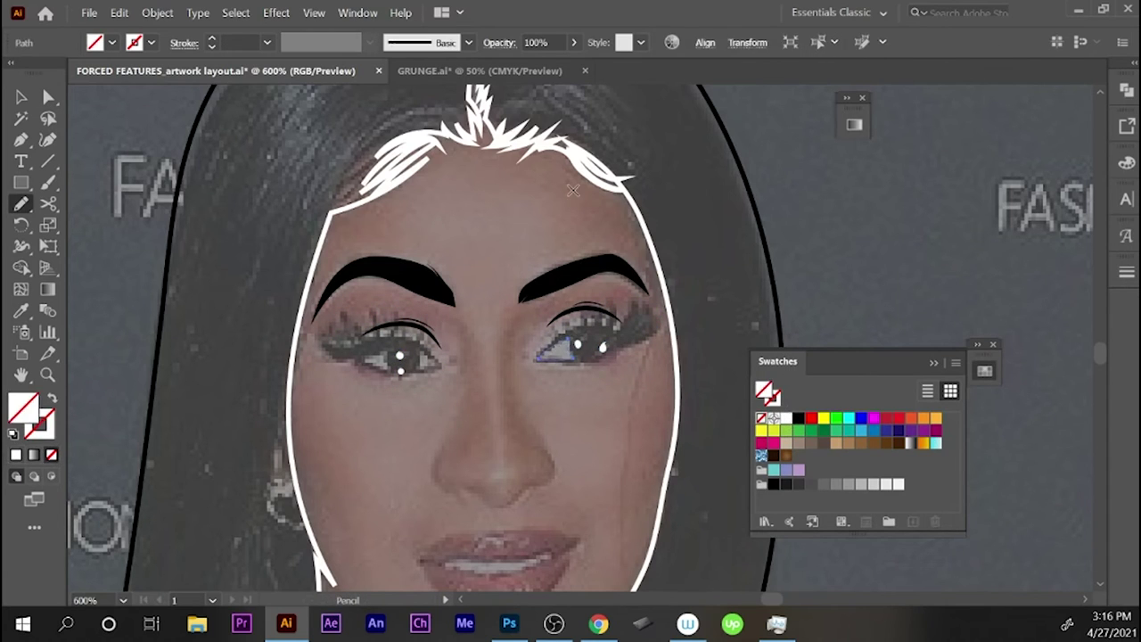
drag(567, 340, 538, 358)
mouse_move(437, 361)
mouse_down()
mouse_move(367, 359)
mouse_move(437, 349)
mouse_up()
mouse_move(540, 359)
mouse_down()
mouse_move(555, 351)
mouse_move(539, 356)
mouse_up()
drag(437, 352, 357, 354)
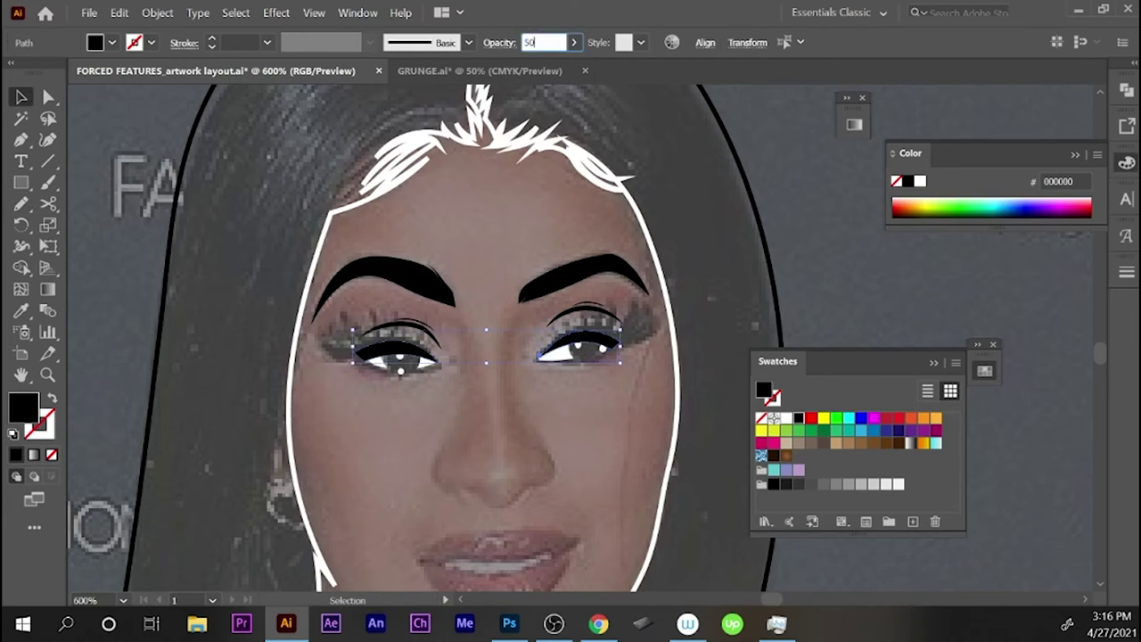
key(v)
click(612, 333)
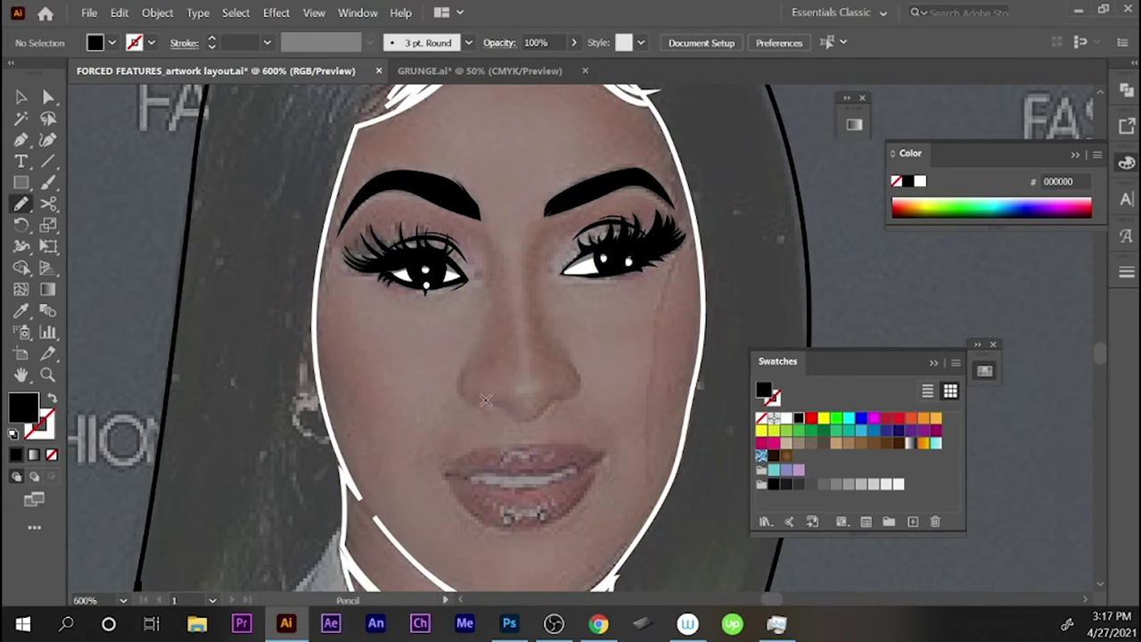
- Draw the nose line and the left nostril crescent with the Pen
drag(486, 401, 564, 402)
ctrl+click(531, 329)
key(p)
click(413, 330)
click(402, 359)
drag(431, 391, 438, 404)
key(ctrl+shift+a)
key(n)
key(ctrl+minus)
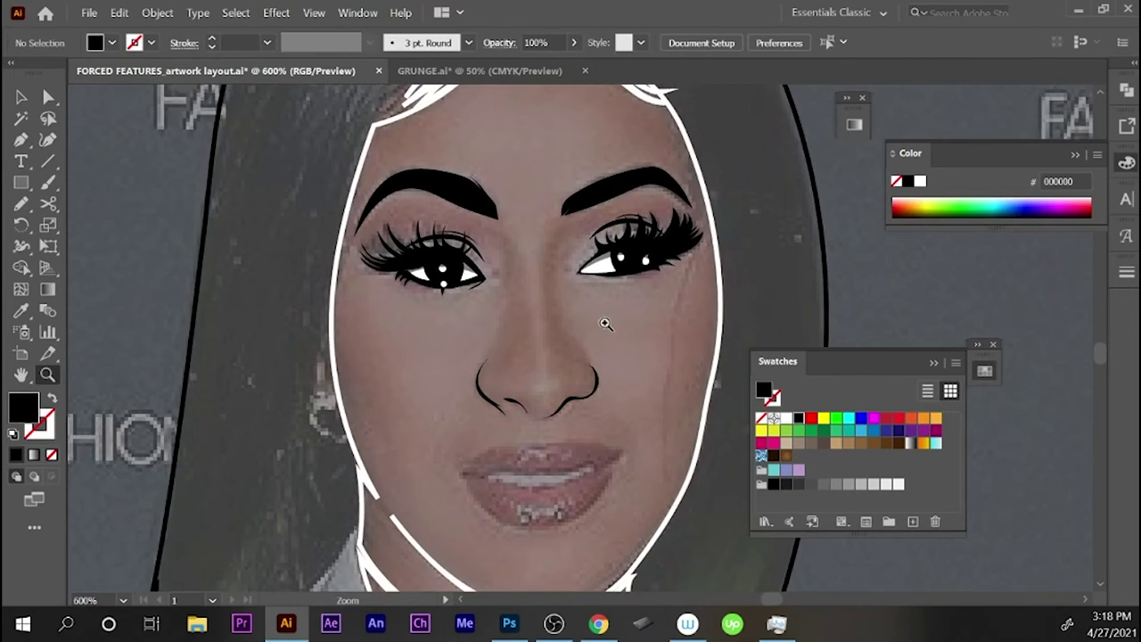
- Pencil-trace the line between the lips
scroll(590, 339, down, 1)
mouse_move(473, 422)
mouse_down()
mouse_move(580, 415)
mouse_move(440, 426)
mouse_up()
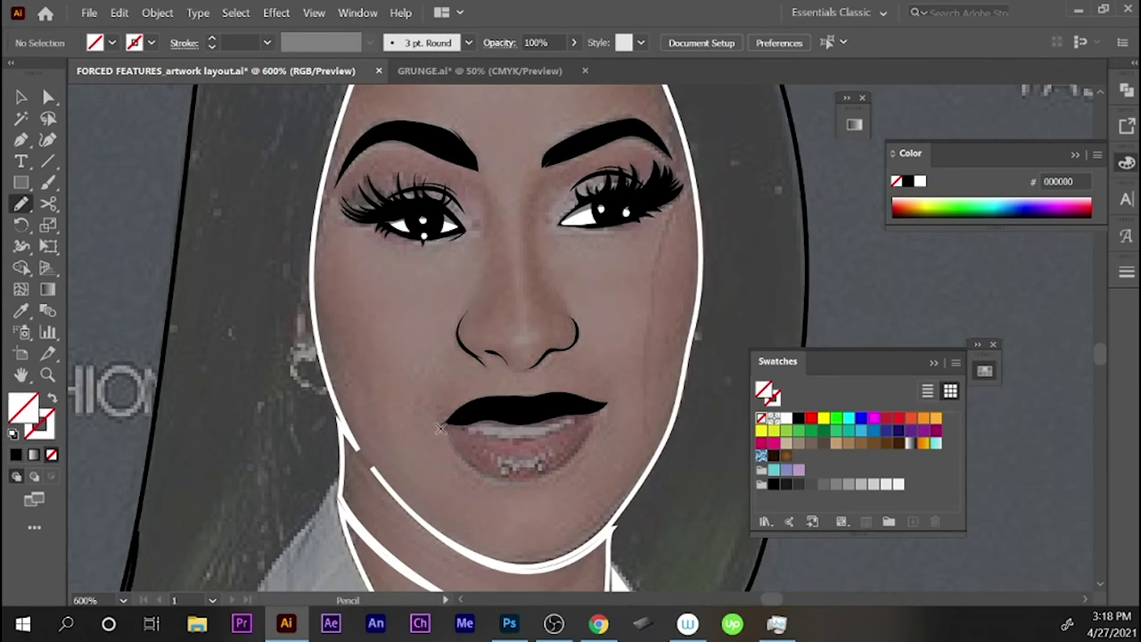
key(ctrl+shift+a)
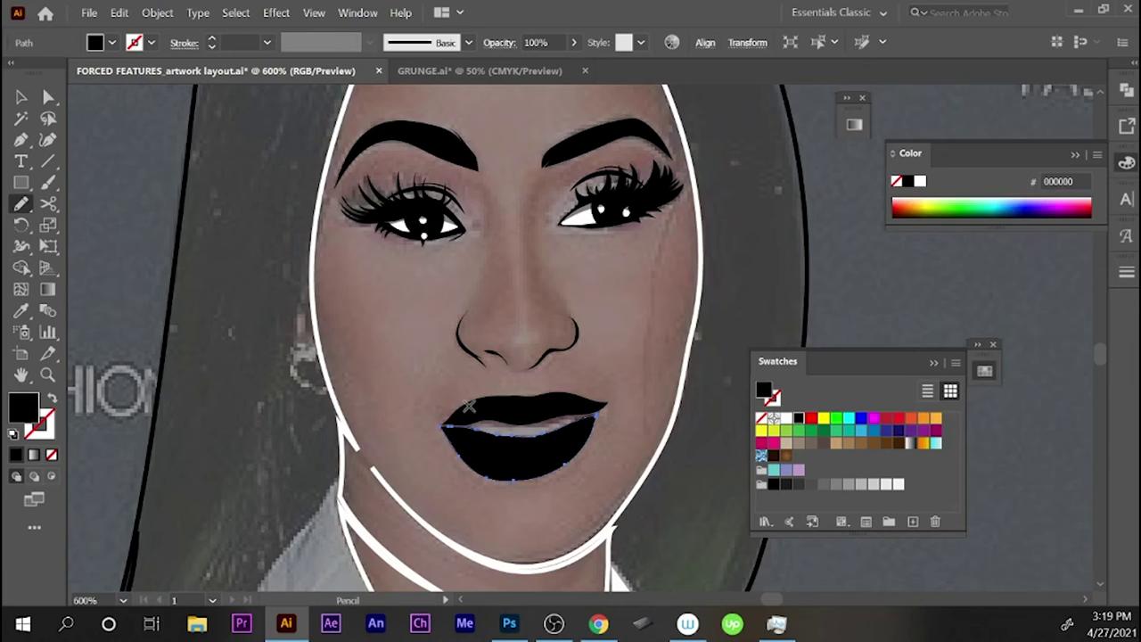
key(shift+ctrl+F9)
key(a)
key(ctrl+minus)
key(ctrl+minus)
key(ctrl+minus)
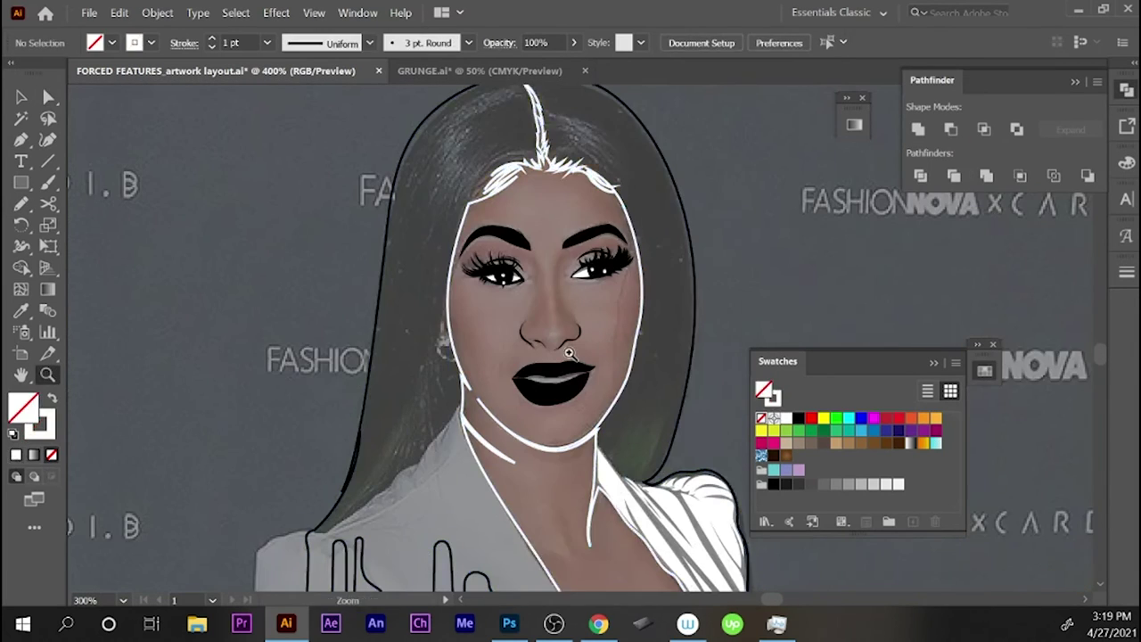
key(n)
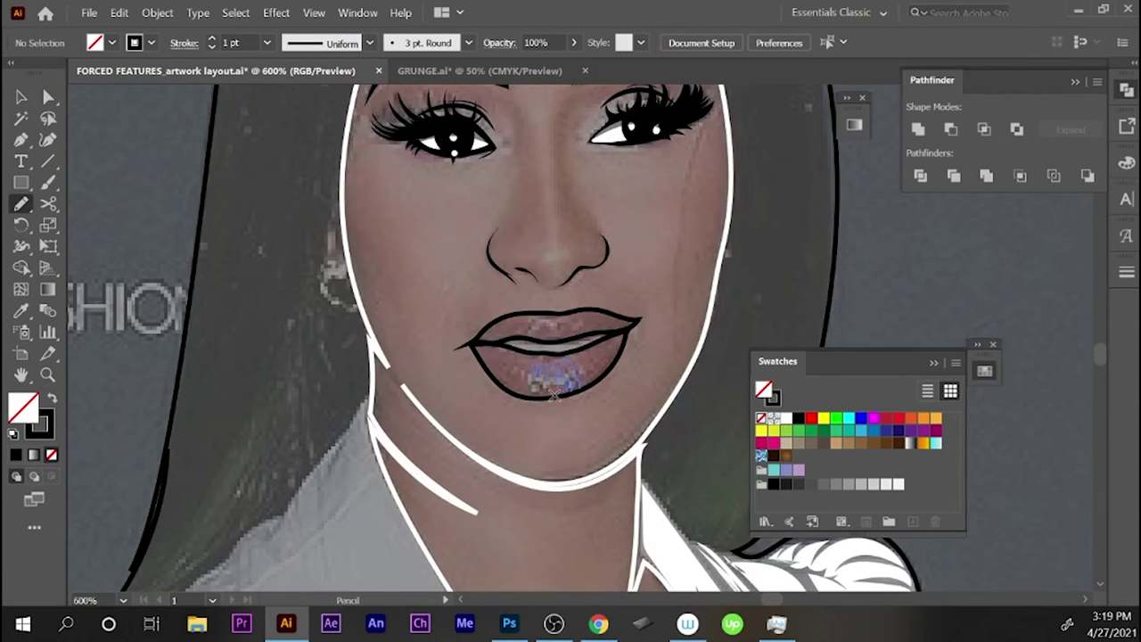
- Draw the spiky white teeth shape and the upper lip line, then check the lip paths
drag(526, 366, 584, 363)
key(shift+x)
key(F6)
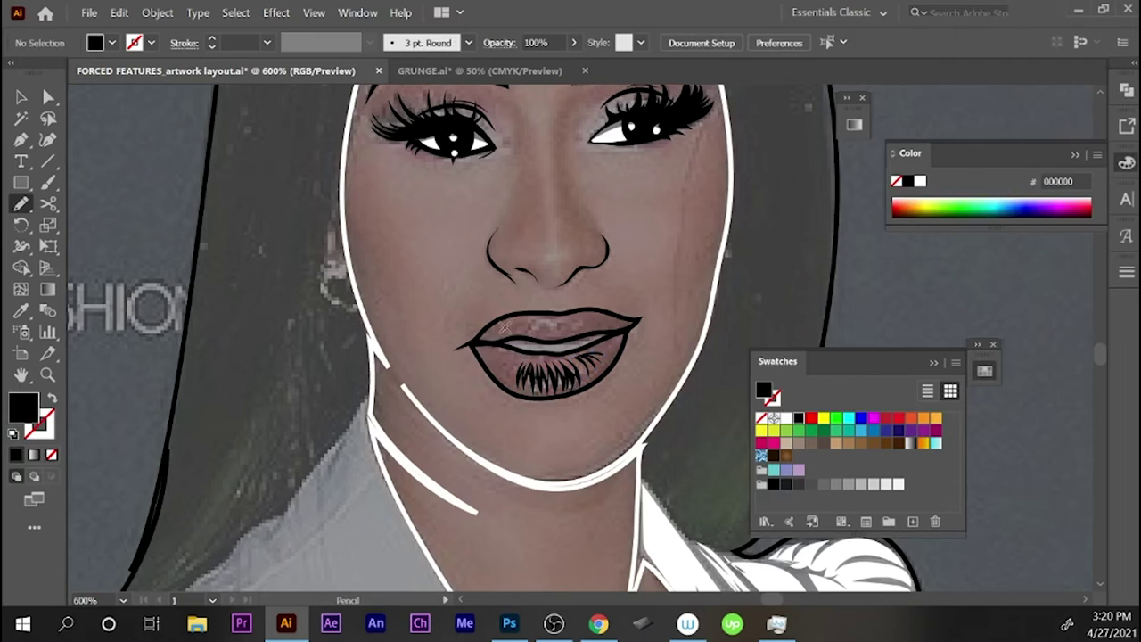
drag(567, 317, 564, 324)
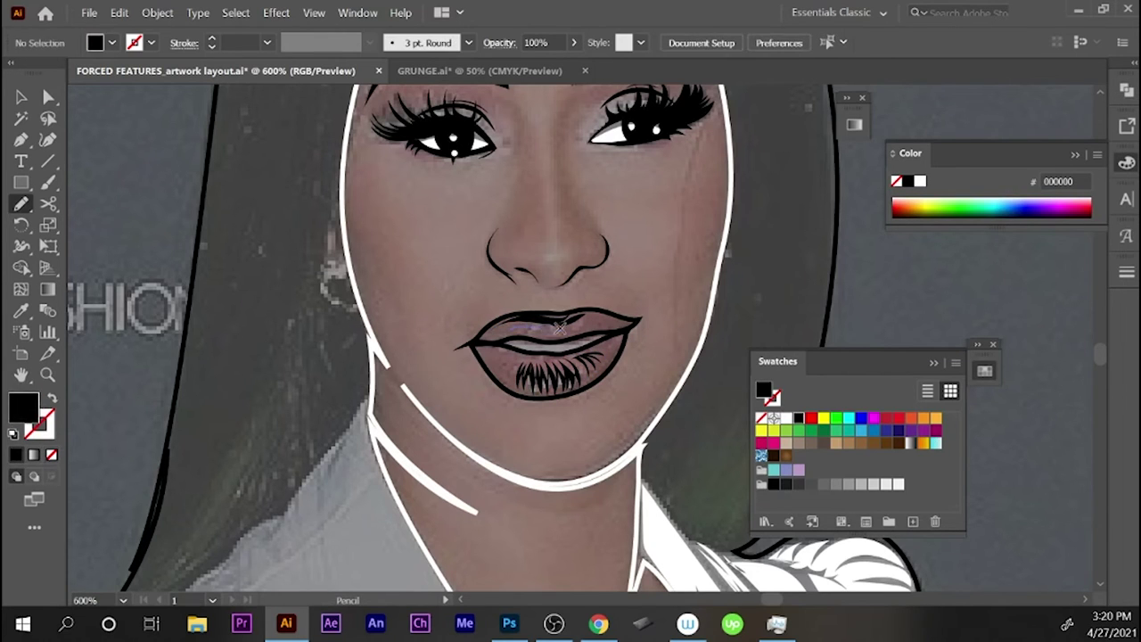
key(v)
key(shift+ctrl+F9)
drag(512, 303, 620, 339)
key(ctrl+shift+a)
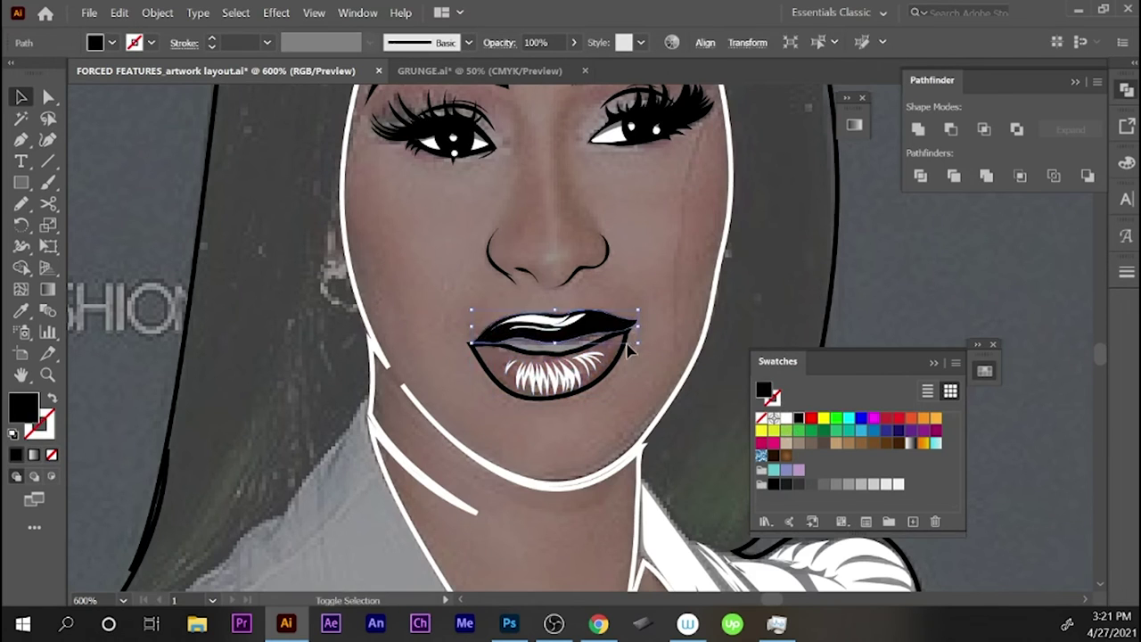
key(ctrl+minus)
- Pencil-draw strand lines through the left and upper hair
key(n)
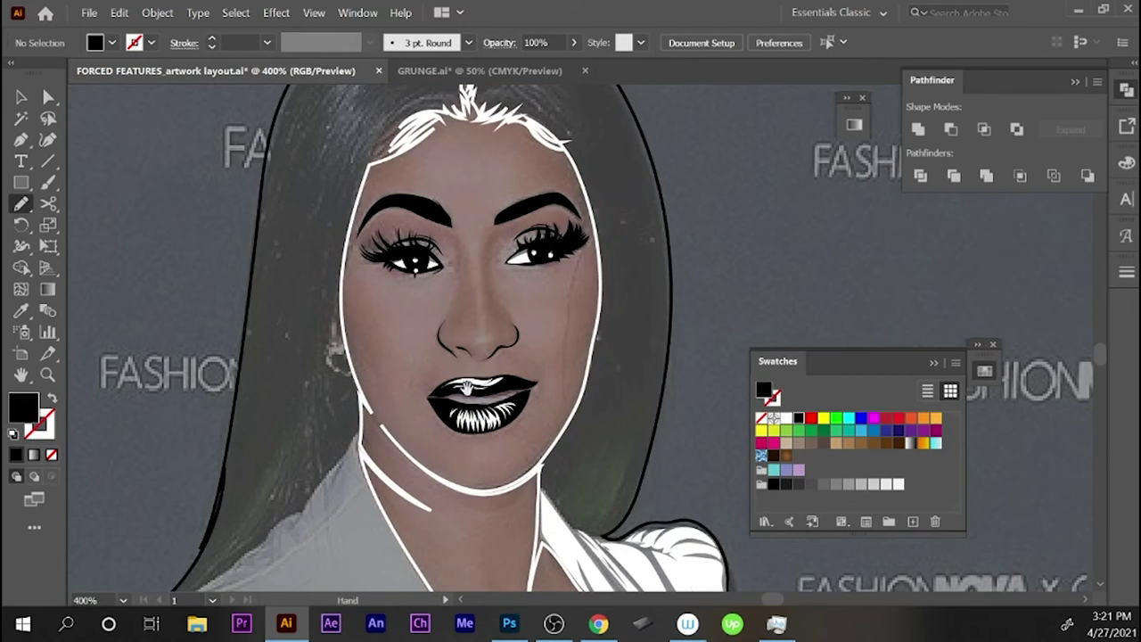
drag(423, 444, 494, 390)
mouse_move(321, 481)
mouse_down()
mouse_move(397, 321)
mouse_move(314, 489)
mouse_up()
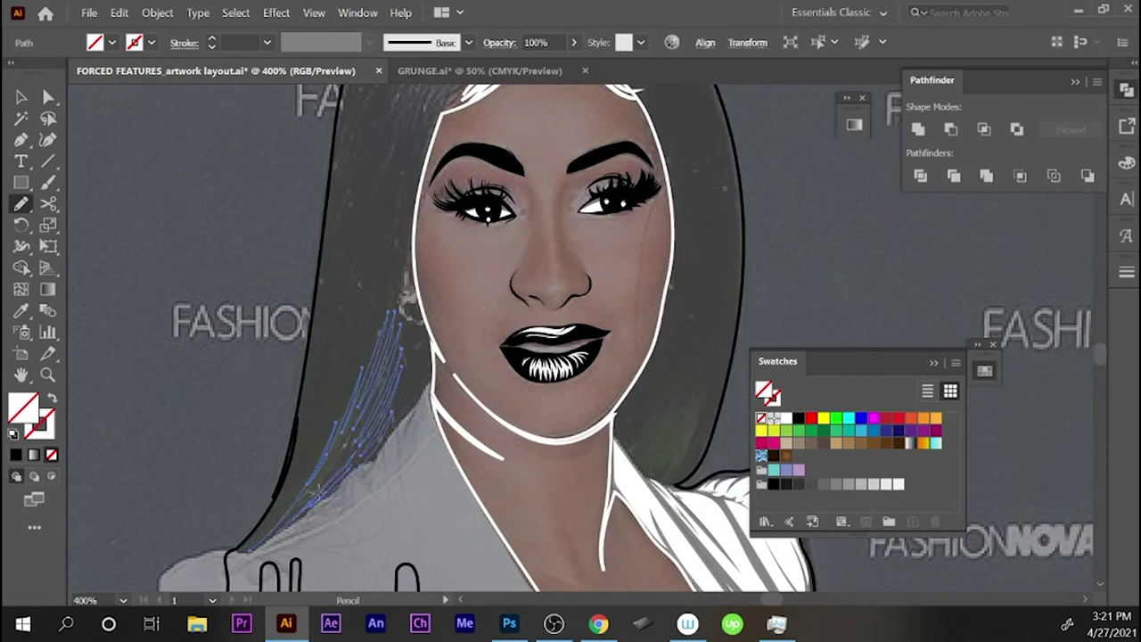
drag(374, 268, 324, 441)
key(F6)
drag(392, 294, 460, 227)
drag(378, 265, 323, 361)
drag(359, 225, 323, 357)
- Add more strands across the upper-left hair and to the right of the part
drag(365, 187, 298, 294)
drag(450, 138, 312, 245)
drag(419, 187, 406, 239)
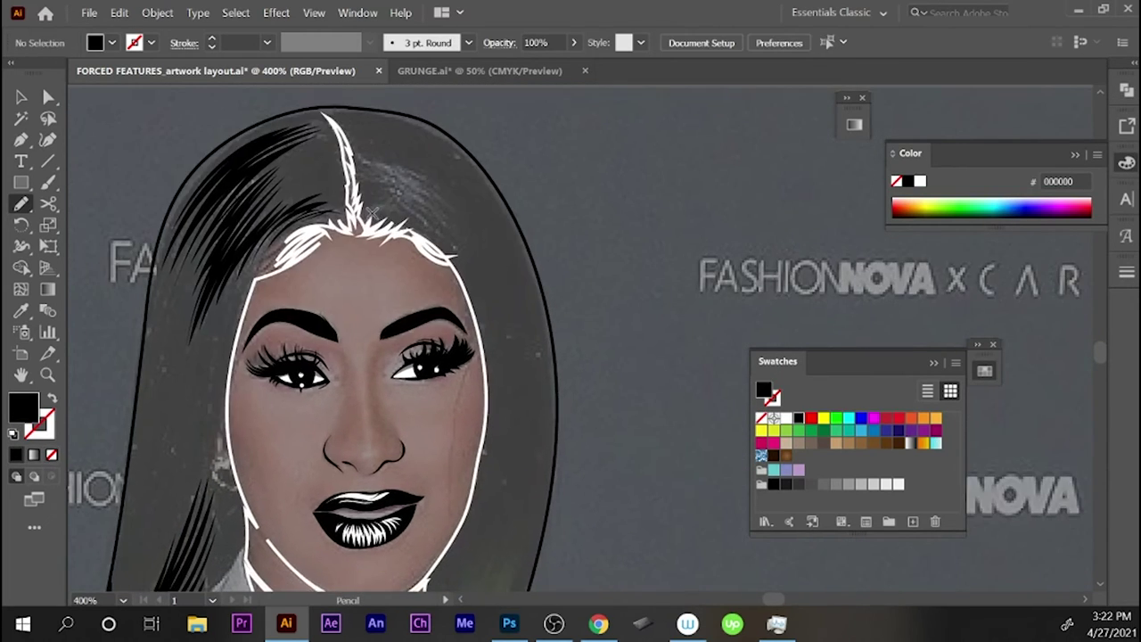
drag(499, 268, 366, 250)
mouse_move(366, 165)
mouse_down()
mouse_move(472, 241)
mouse_move(450, 209)
mouse_up()
mouse_move(365, 160)
mouse_down()
mouse_move(379, 194)
mouse_move(428, 192)
mouse_move(425, 180)
mouse_up()
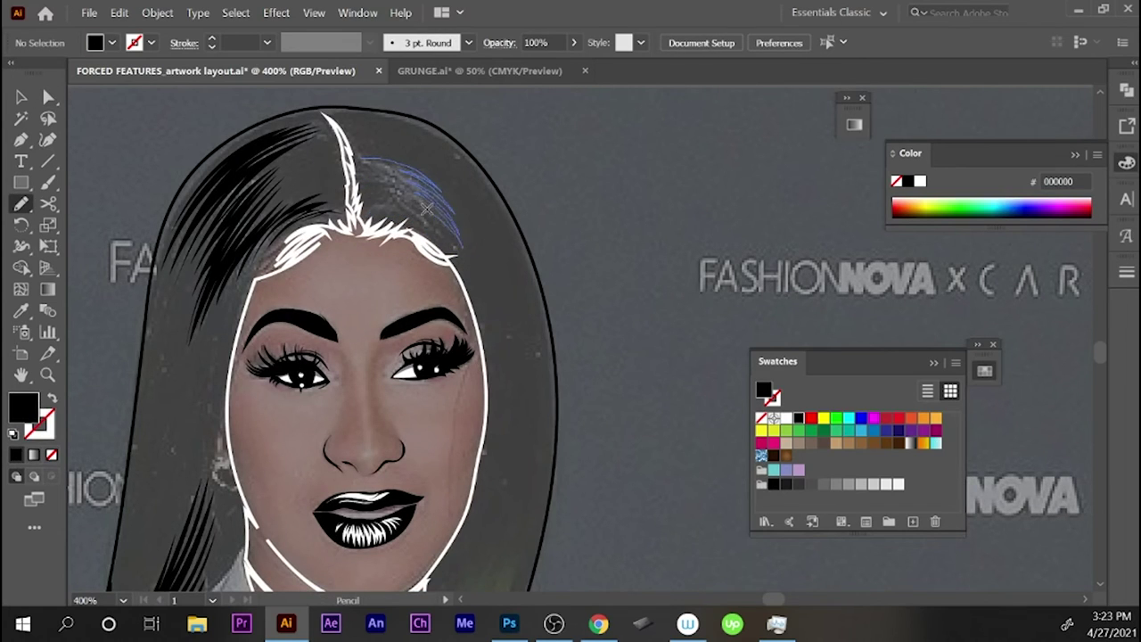
- Fill the drawn hair strands white, then add one more strand
key(v)
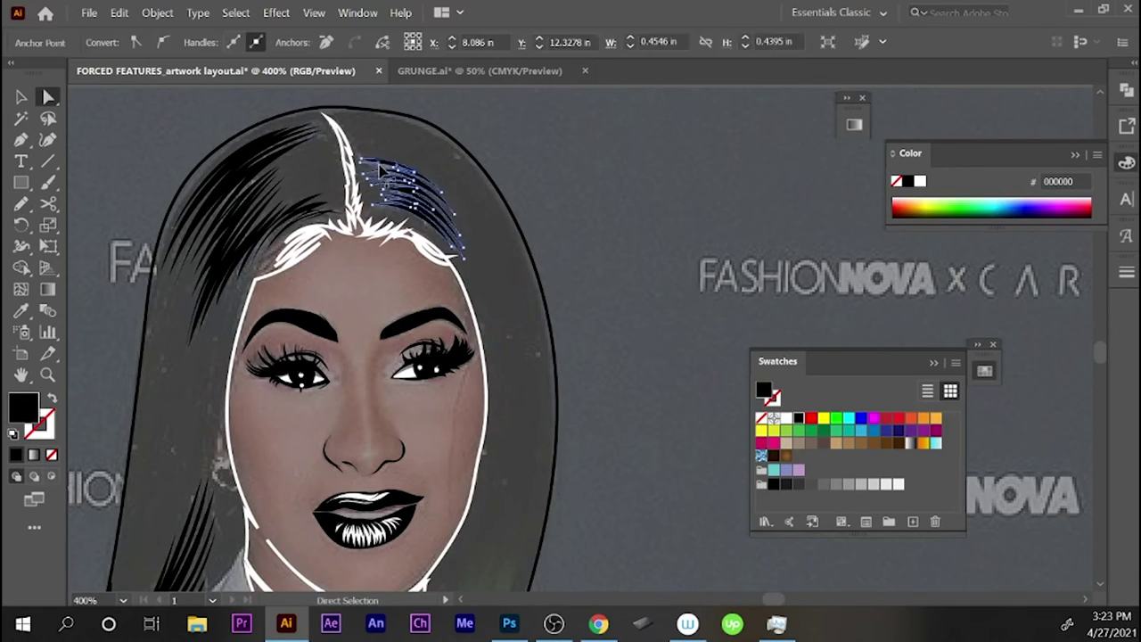
click(786, 425)
key(ctrl+shift+a)
key(ctrl+minus)
key(n)
drag(606, 377, 586, 421)
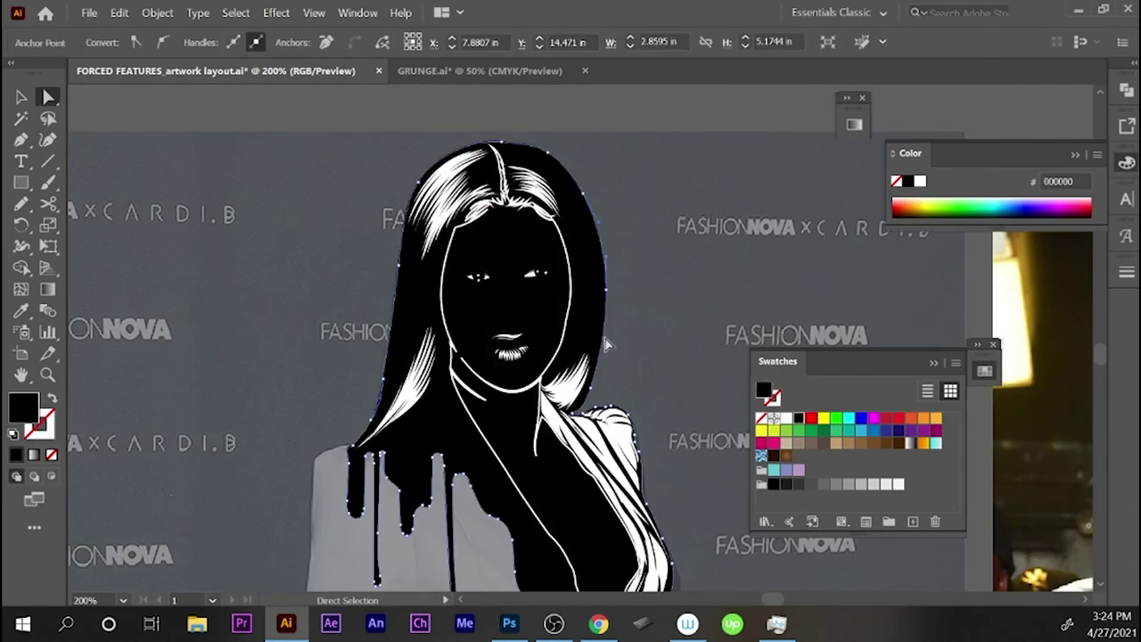
scroll(621, 450, up, 2)
- Set up a white fill with no outline for the face highlight paths
key(n)
key(shift+x)
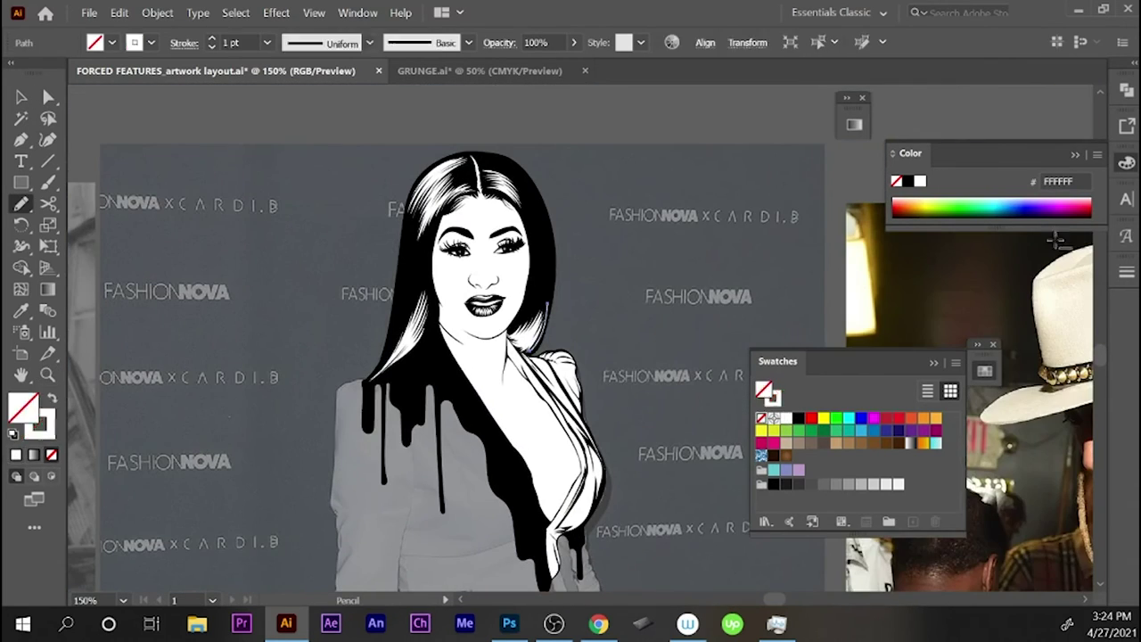
key(ctrl+F10)
ctrl+click(455, 183)
key(a)
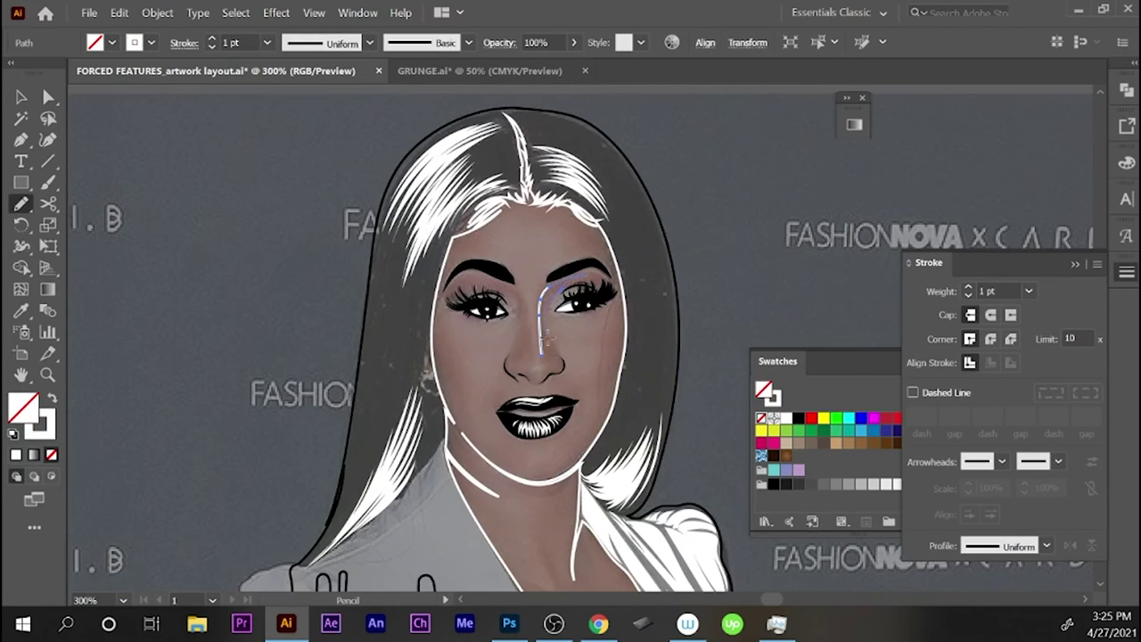
key(shift+x)
key(a)
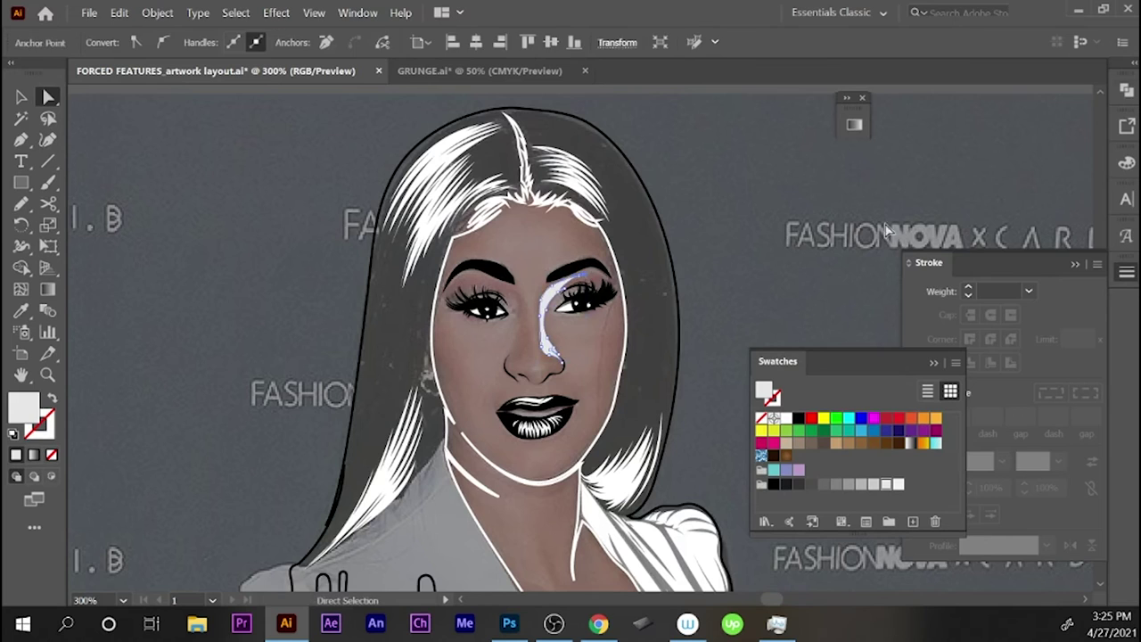
key(ctrl+shift+F9)
click(702, 98)
key(n)
- Draw white highlight shapes beside the nose, along the left cheek and on the neck
drag(515, 294, 528, 324)
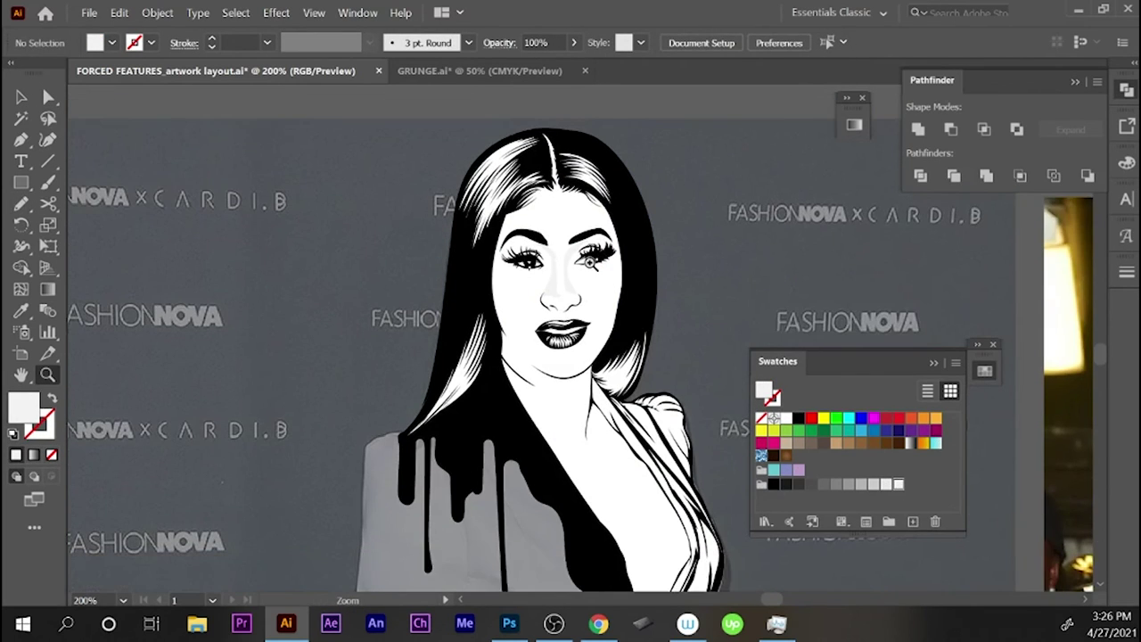
drag(497, 255, 537, 369)
key(shift+x)
key(ctrl+shift+a)
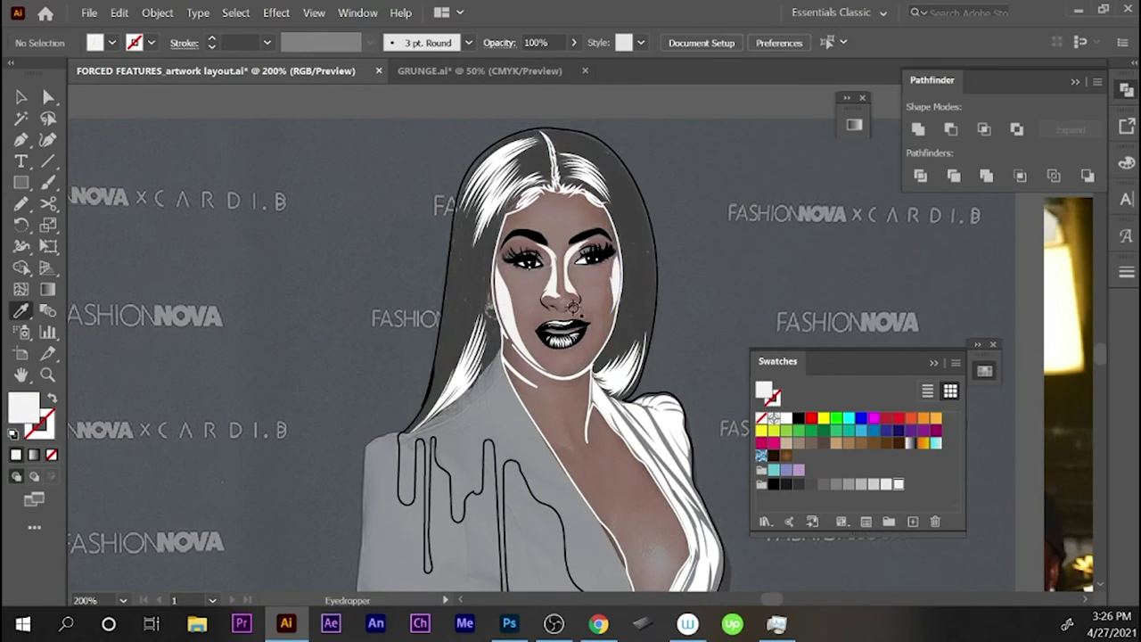
key(v)
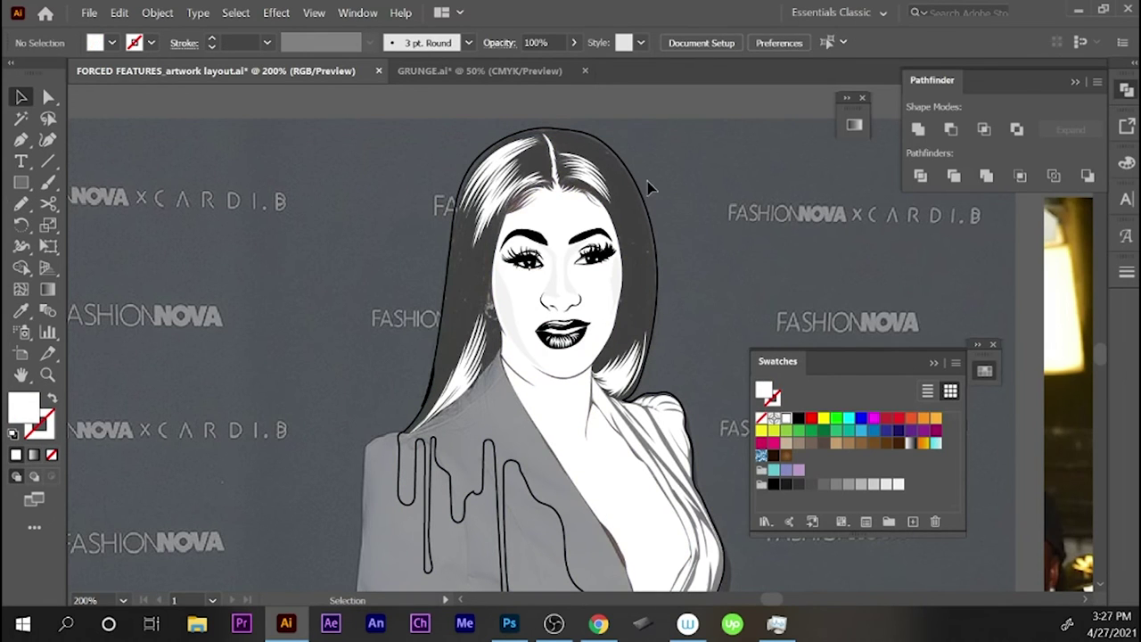
key(n)
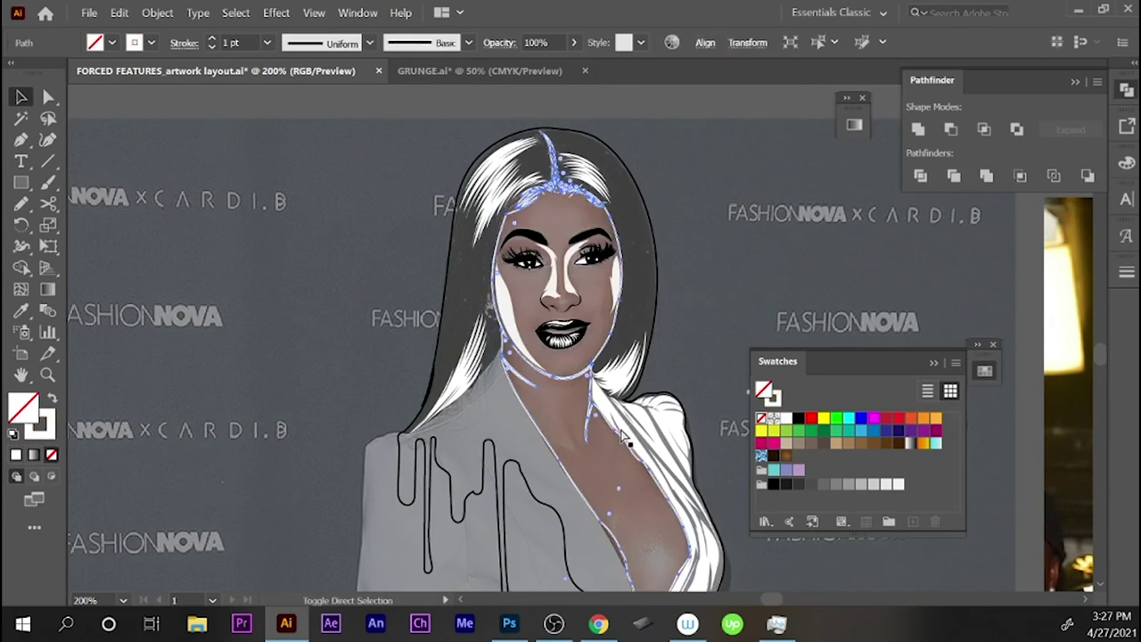
key(shift+x)
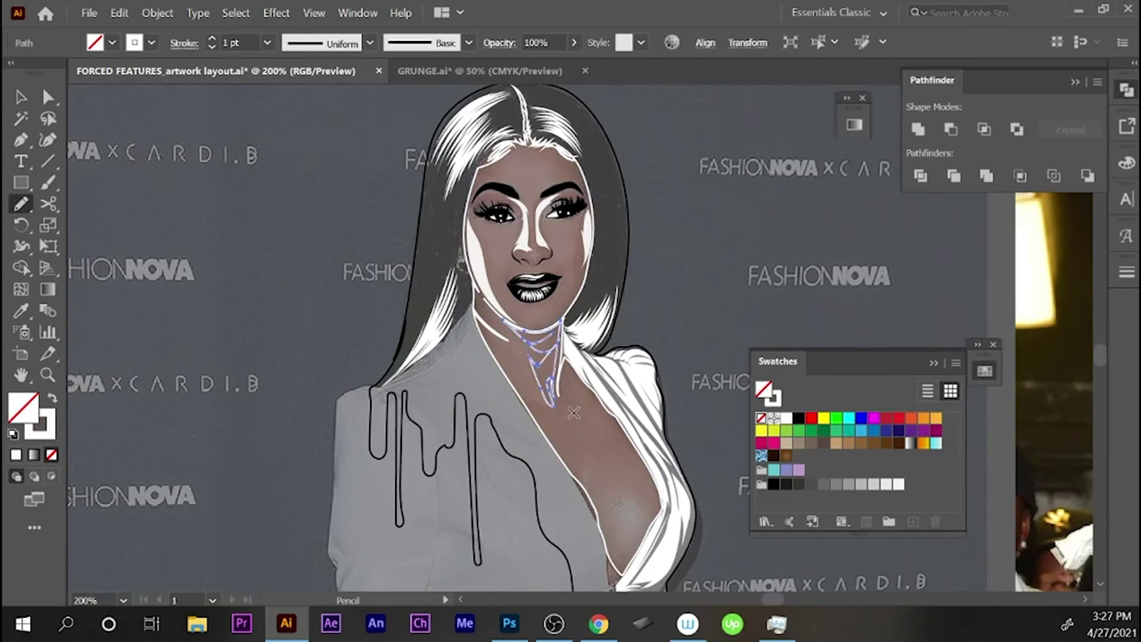
- Draw a white, outline-free highlight shape down the chest
mouse_move(587, 442)
mouse_down()
mouse_move(648, 515)
mouse_move(658, 506)
mouse_up()
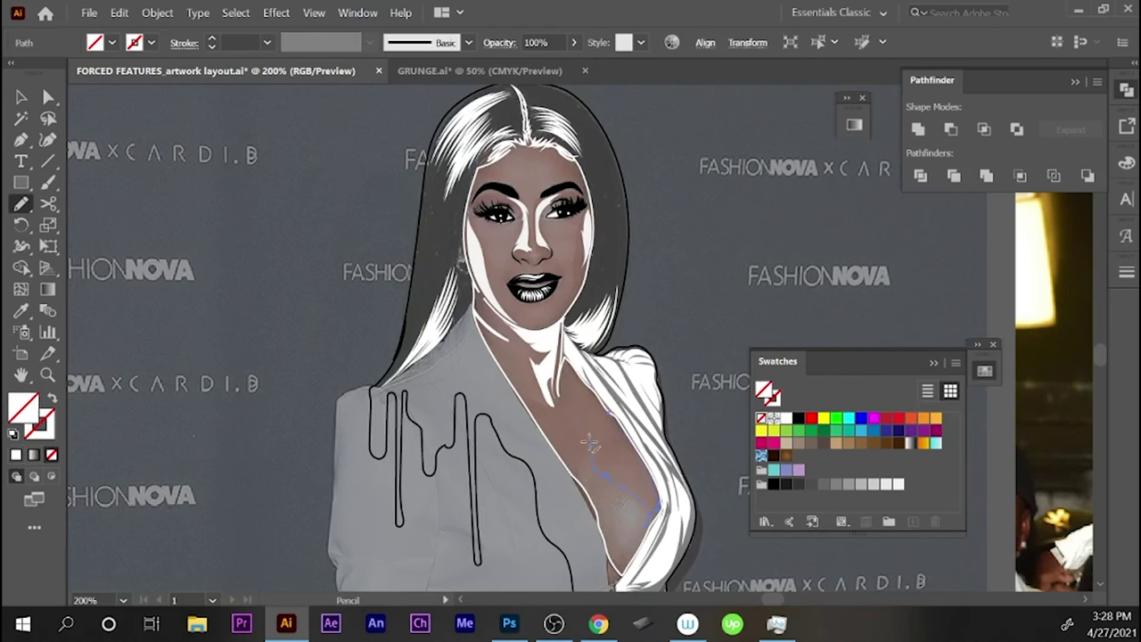
key(v)
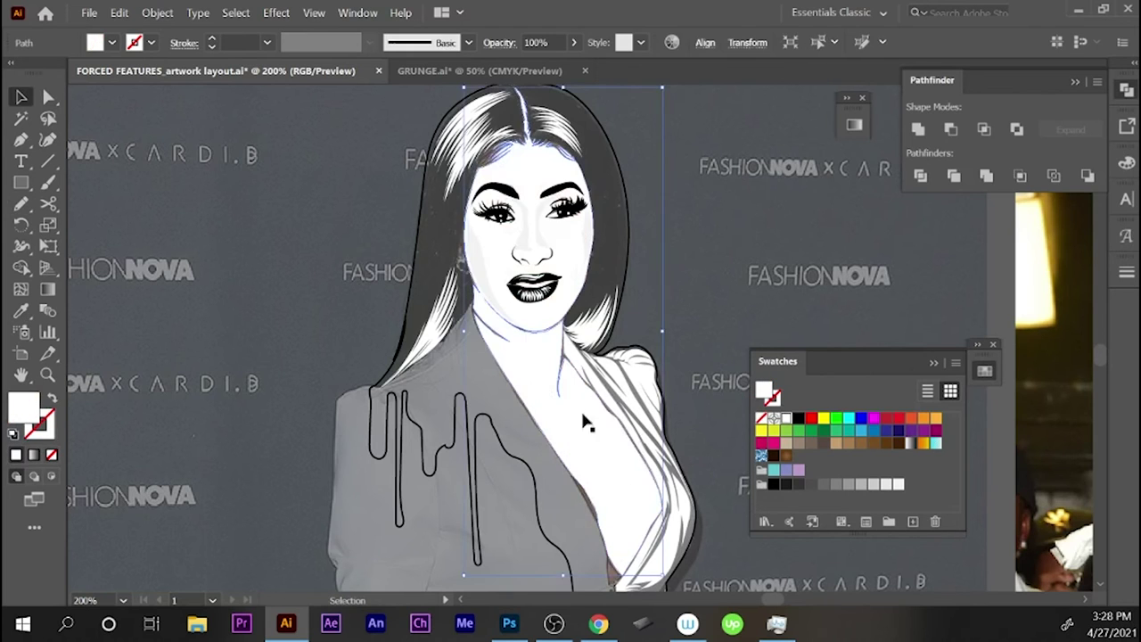
scroll(647, 389, down, 2)
scroll(648, 390, up, 2)
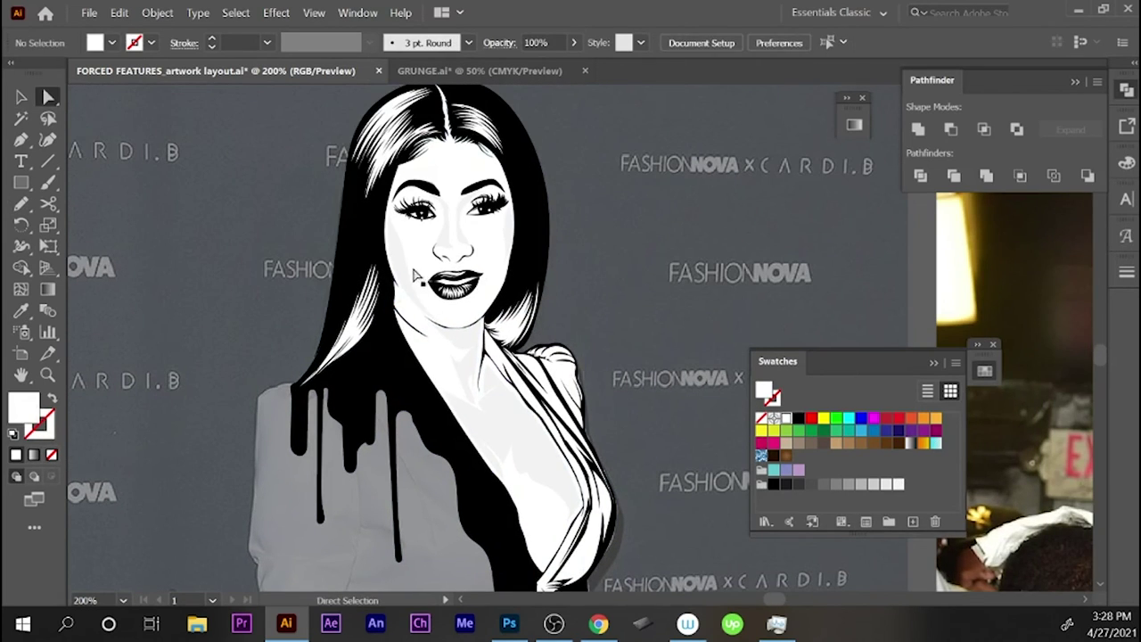
key(n)
key(shift+x)
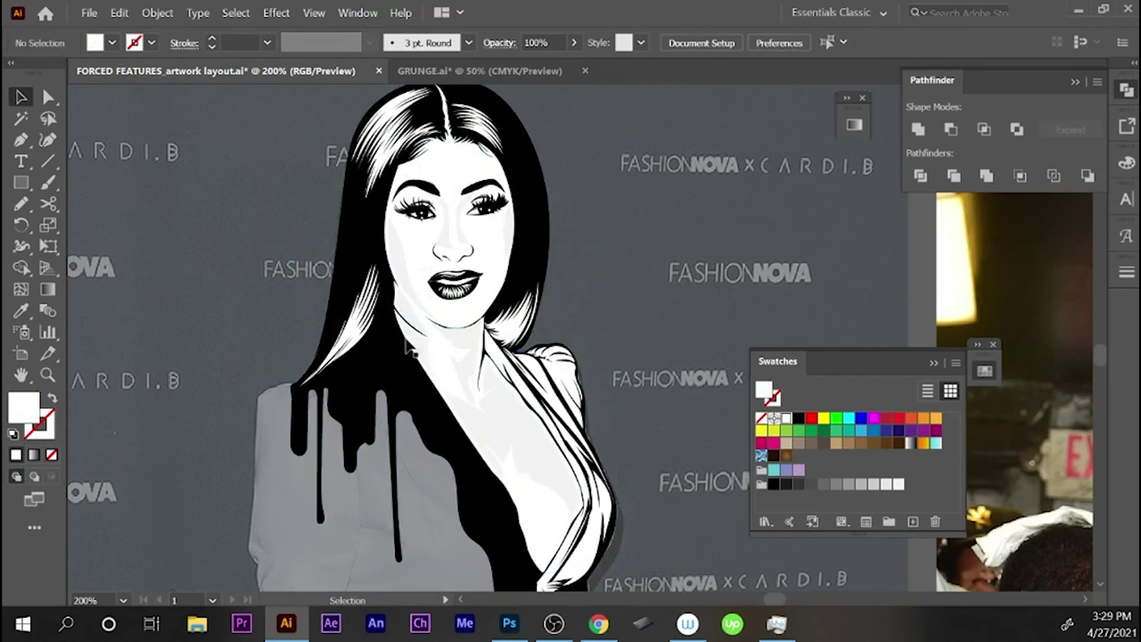
- Move the finished portrait group beside the yellow-capped head
key(ctrl+minus)
key(v)
click(593, 383)
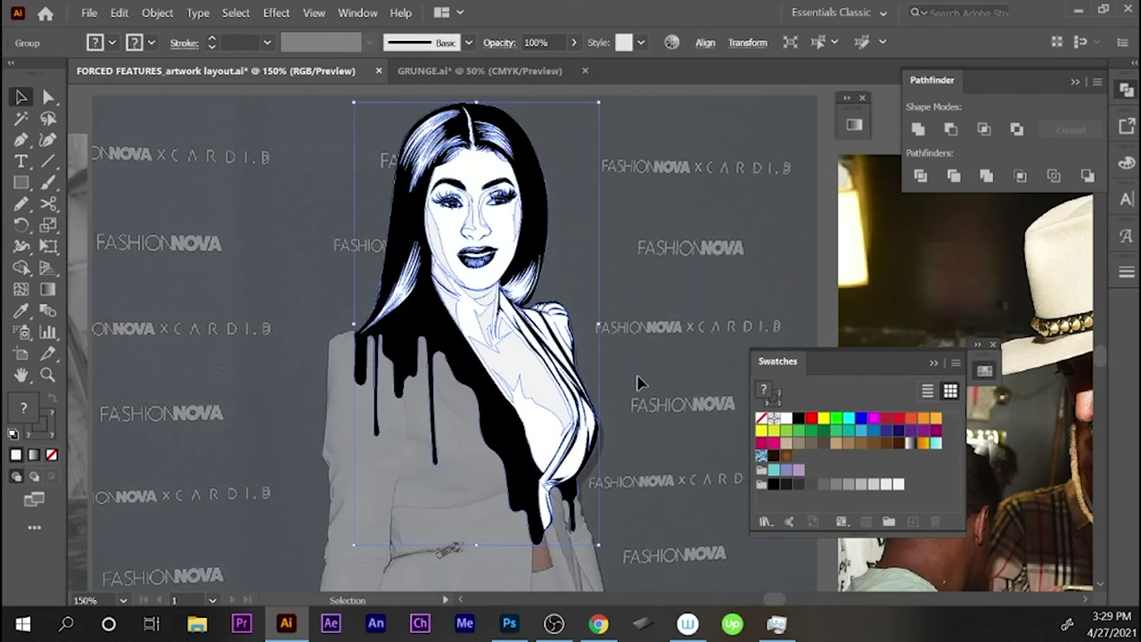
key(ctrl+minus)
key(ctrl+minus)
drag(404, 399, 642, 571)
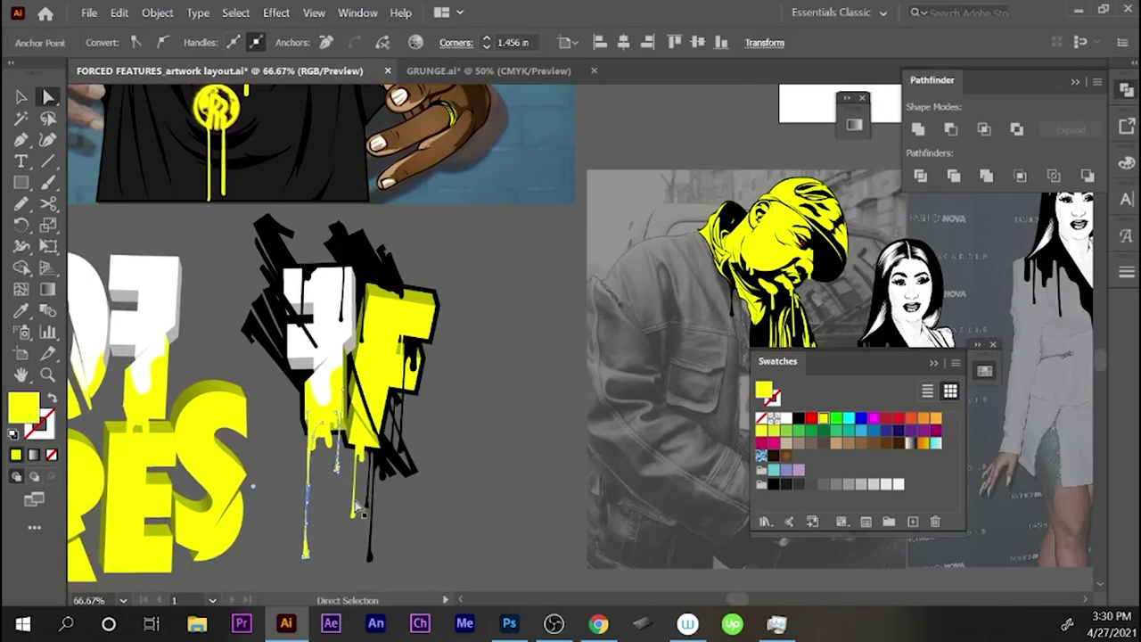
key(ctrl+1)
key(v)
click(535, 284)
key(ctrl+shift+a)
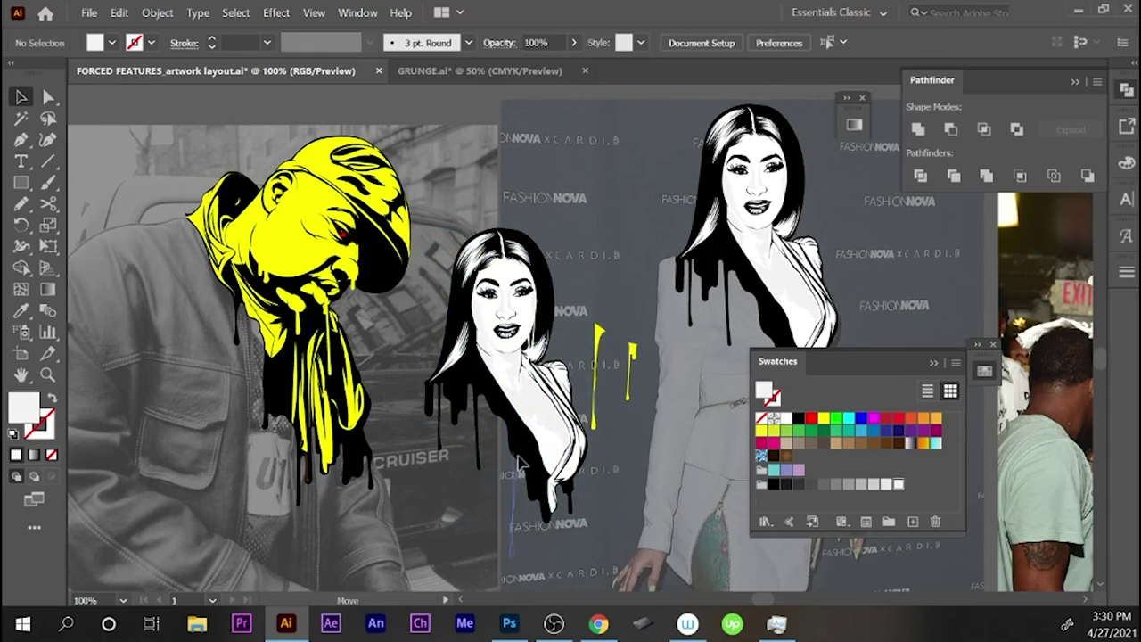
key(ctrl+z)
key(ctrl+z)
key(a)
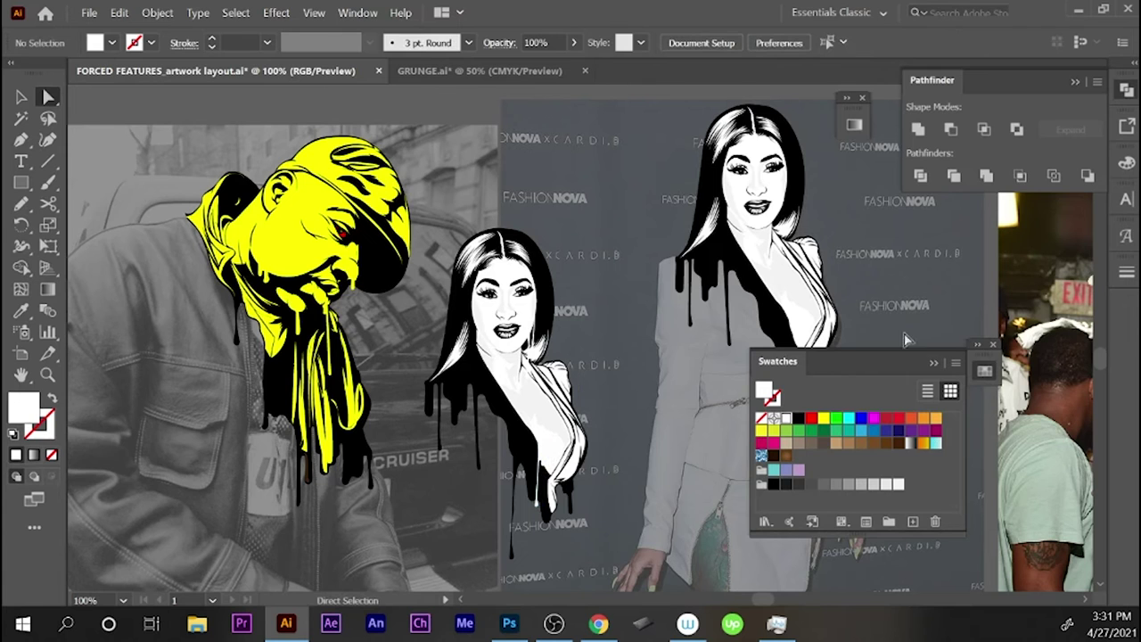
- Fill the small portrait's white skin paths with yellow
key(v)
click(518, 374)
drag(524, 388, 680, 399)
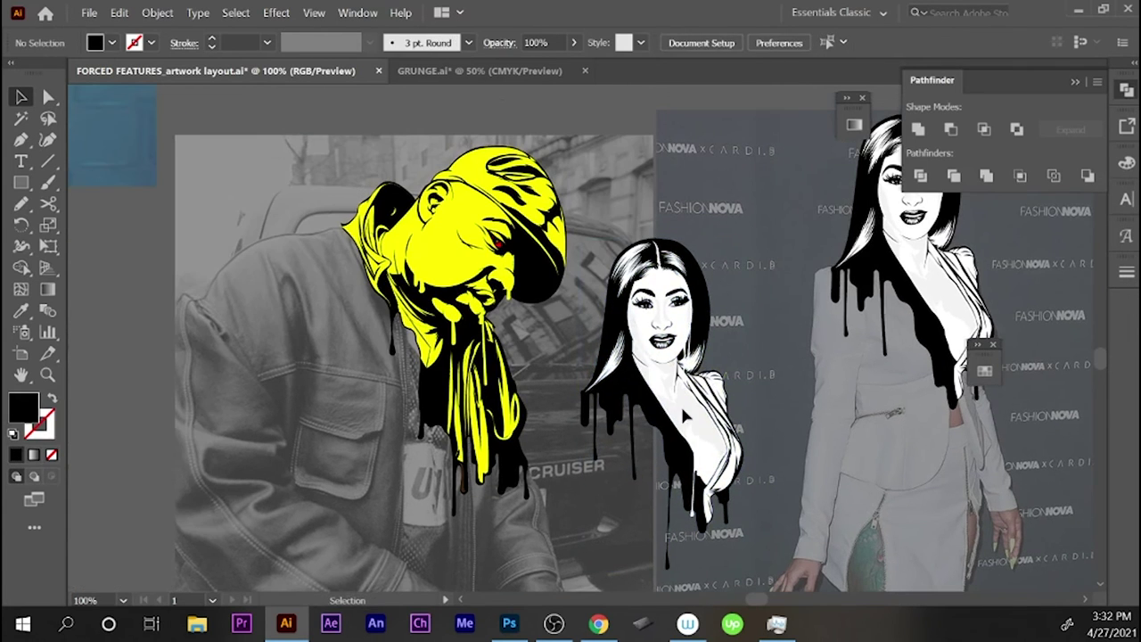
key(a)
click(693, 402)
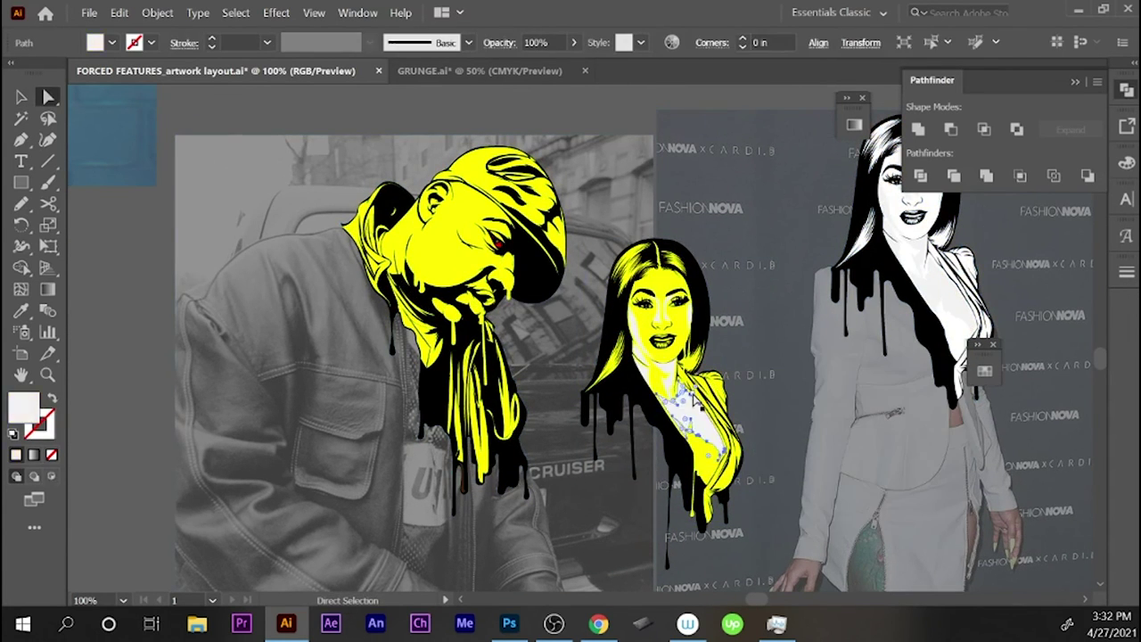
click(664, 330)
click(984, 370)
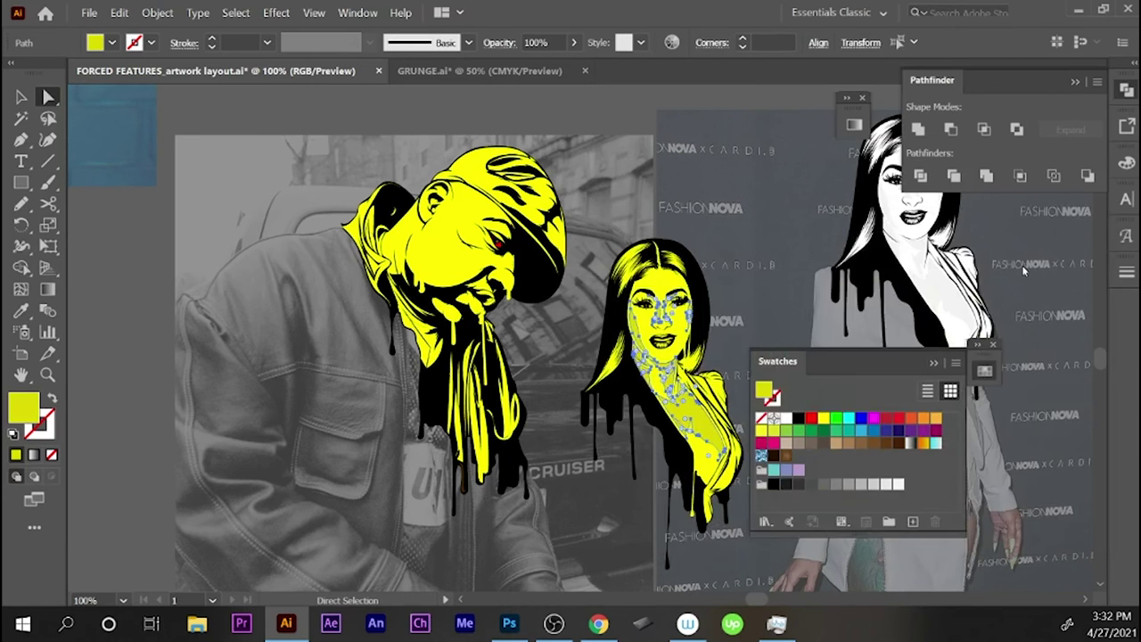
- Zoom in on the small portrait and set the selection's opacity to 50%
key(z)
click(910, 463)
click(543, 42)
text(50)
key(Return)
key(ctrl+shift+a)
- Eyedropper the face's yellow onto the white nose path
key(v)
drag(532, 392, 584, 396)
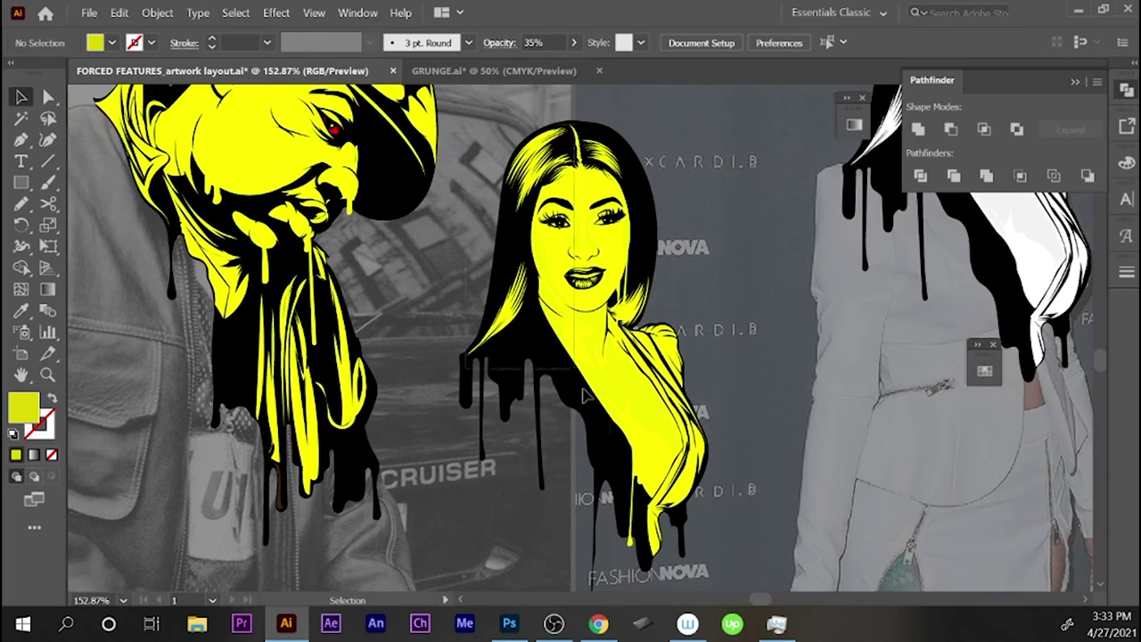
scroll(584, 397, down, 2)
key(a)
click(607, 189)
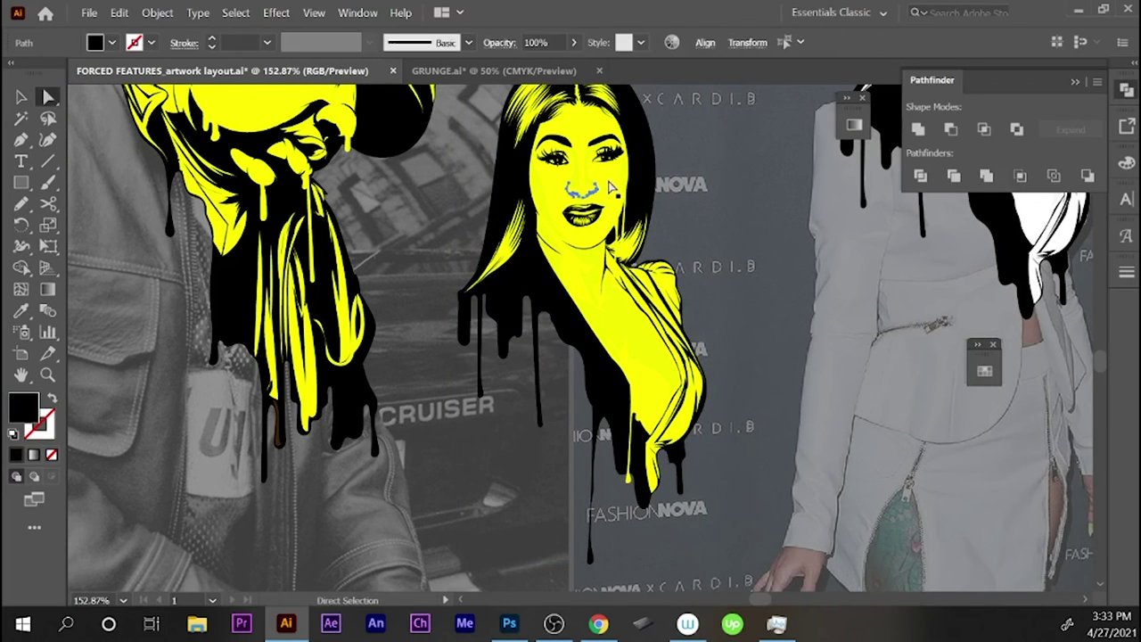
key(i)
key(ctrl+shift+a)
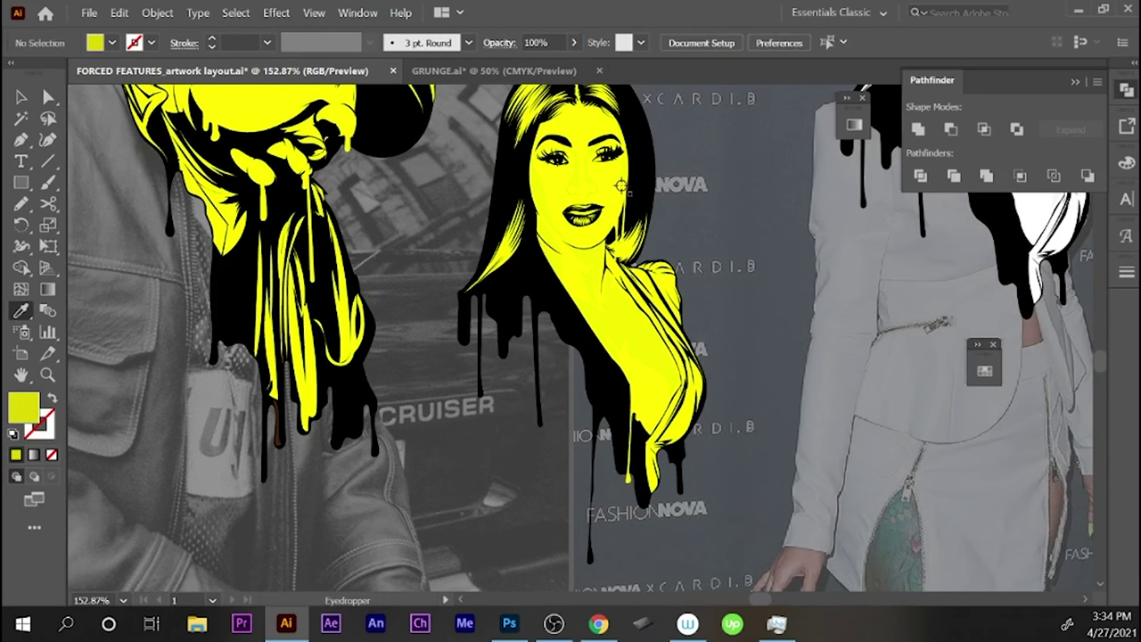
- Check the recoloured nose paths and return the view to 100%
key(a)
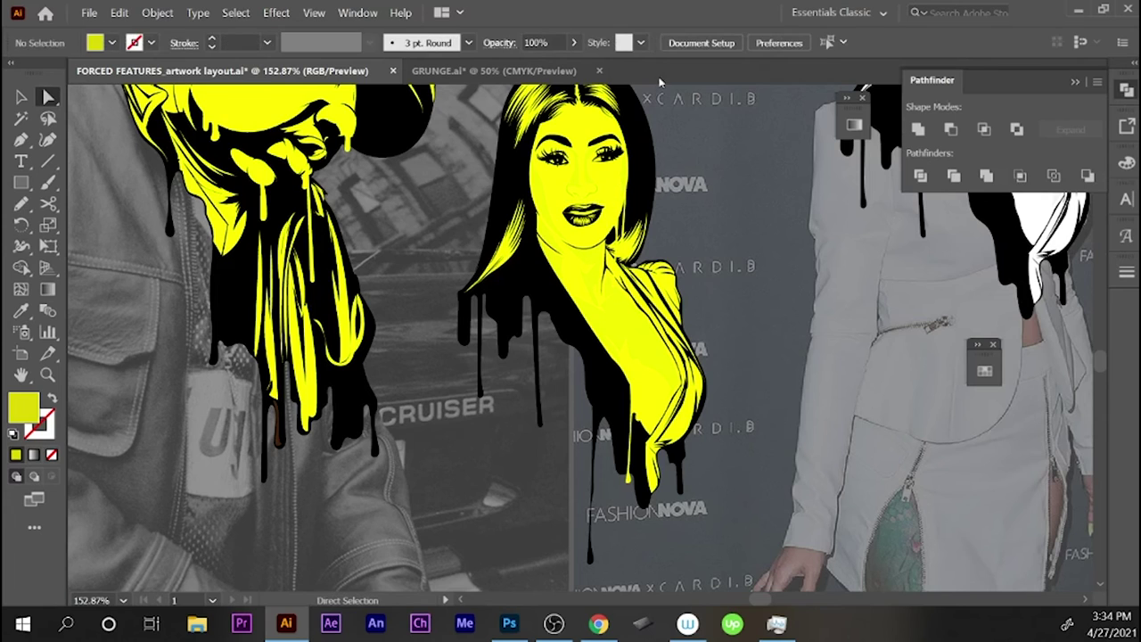
click(602, 189)
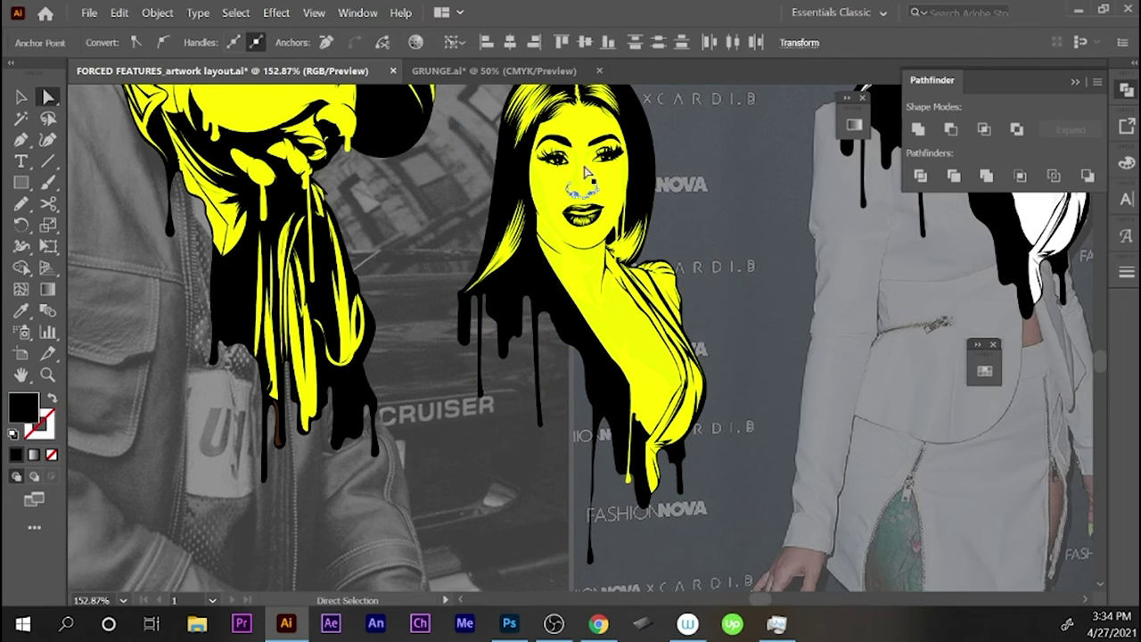
key(ctrl+shift+a)
key(v)
click(595, 204)
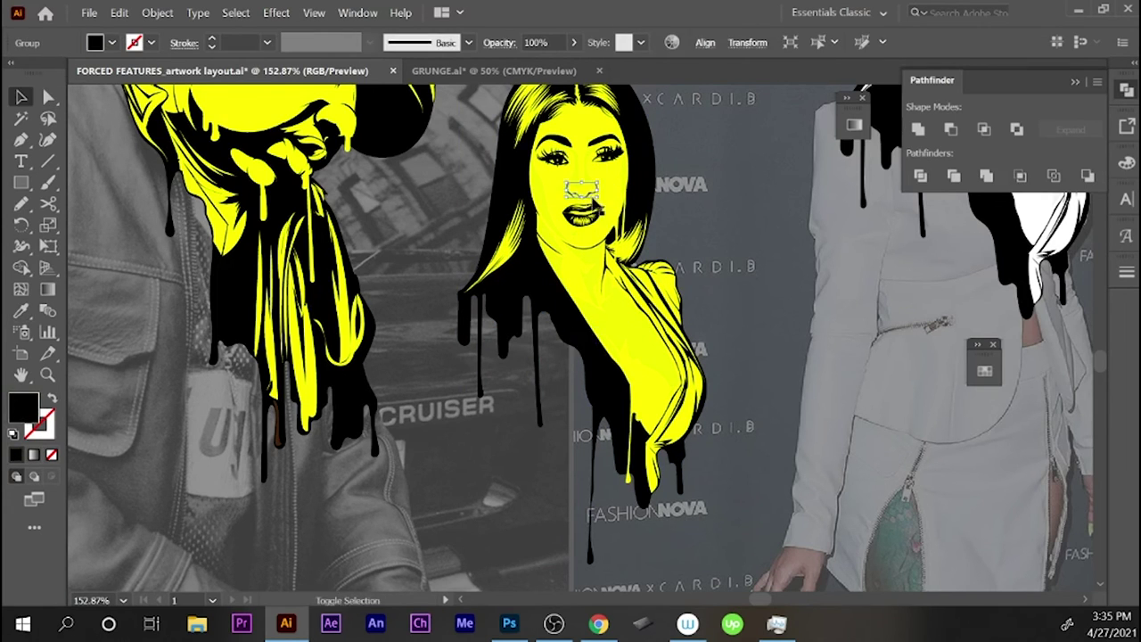
key(ctrl+shift+a)
key(z)
alt+click(666, 360)
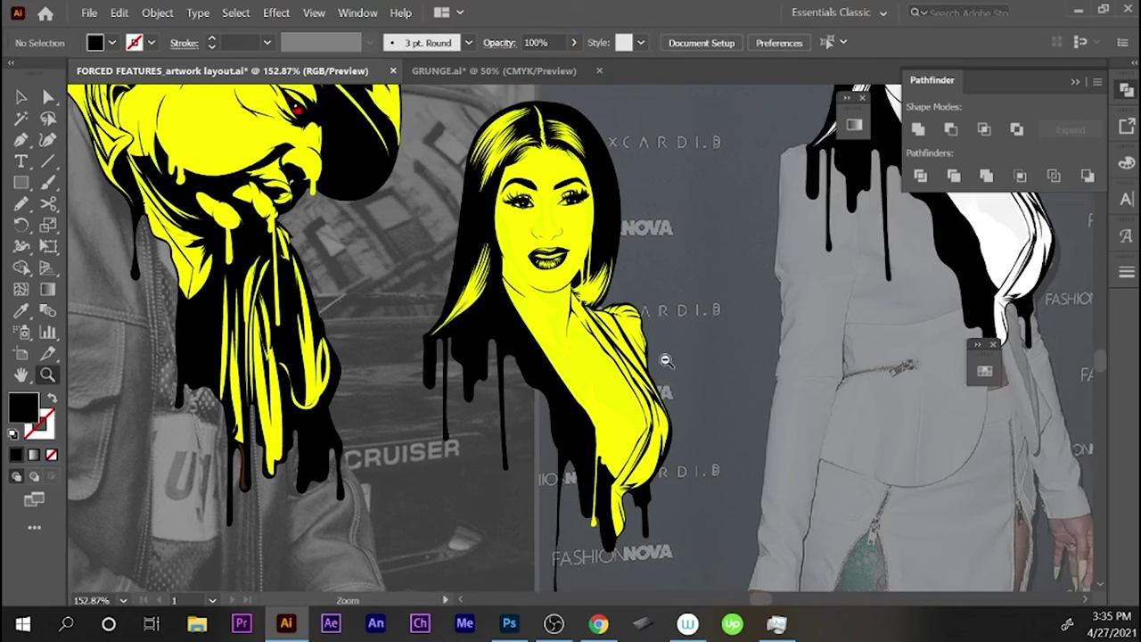
key(ctrl+1)
key(v)
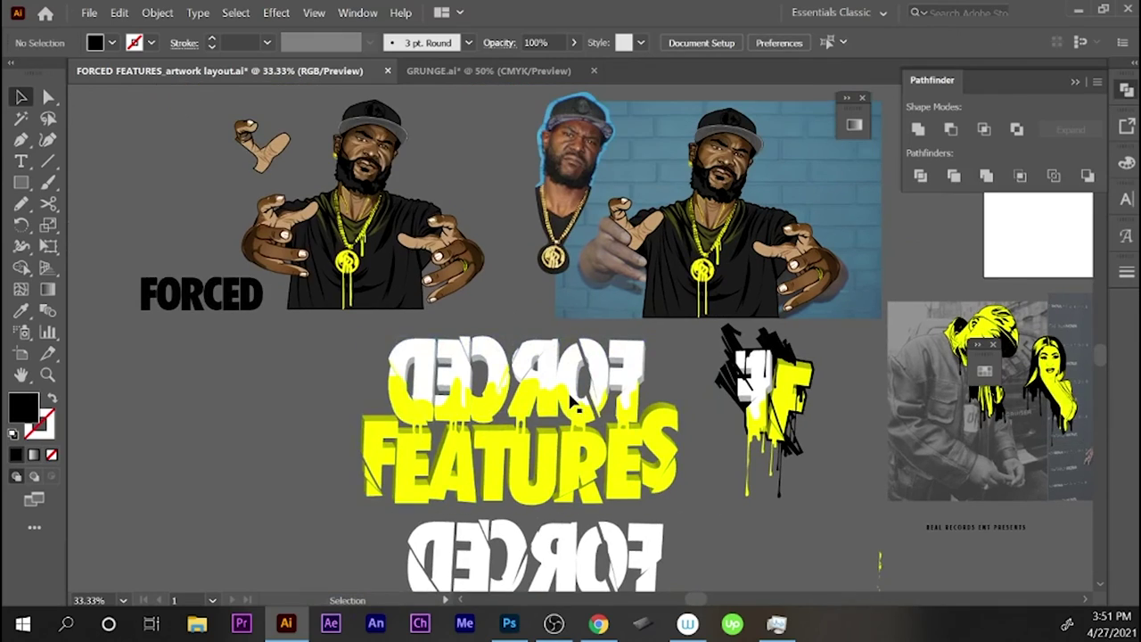
key(p)
click(384, 405)
click(397, 337)
click(455, 337)
click(512, 335)
click(648, 336)
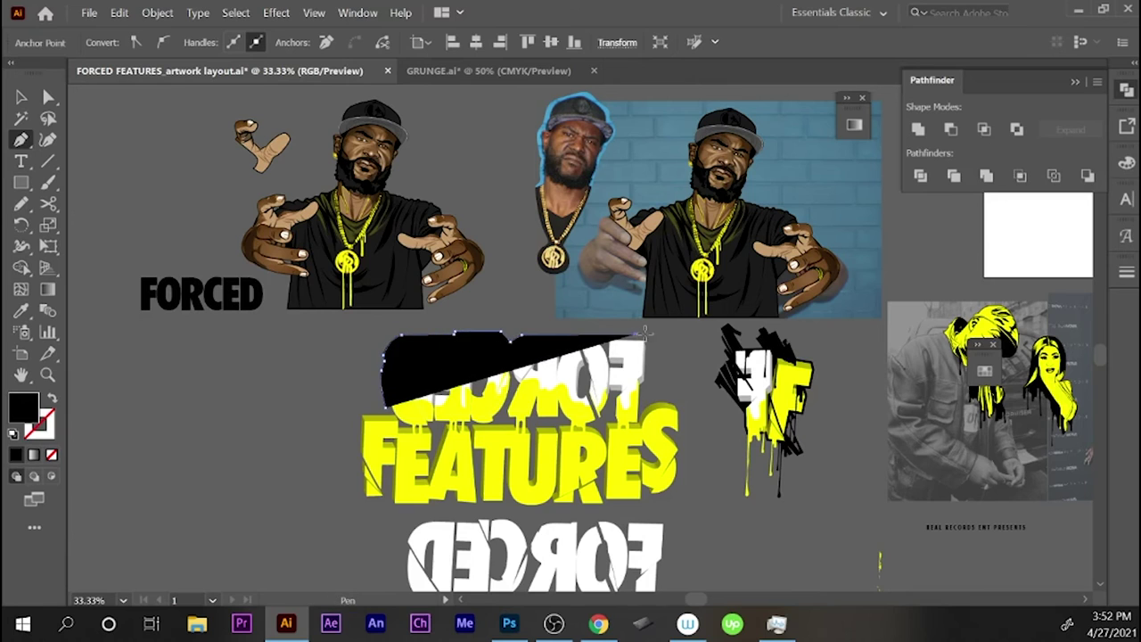
click(653, 366)
click(679, 379)
click(683, 446)
click(647, 511)
click(437, 513)
click(362, 504)
click(360, 412)
key(ctrl+shift+bracketleft)
key(a)
key(ctrl+shift+a)
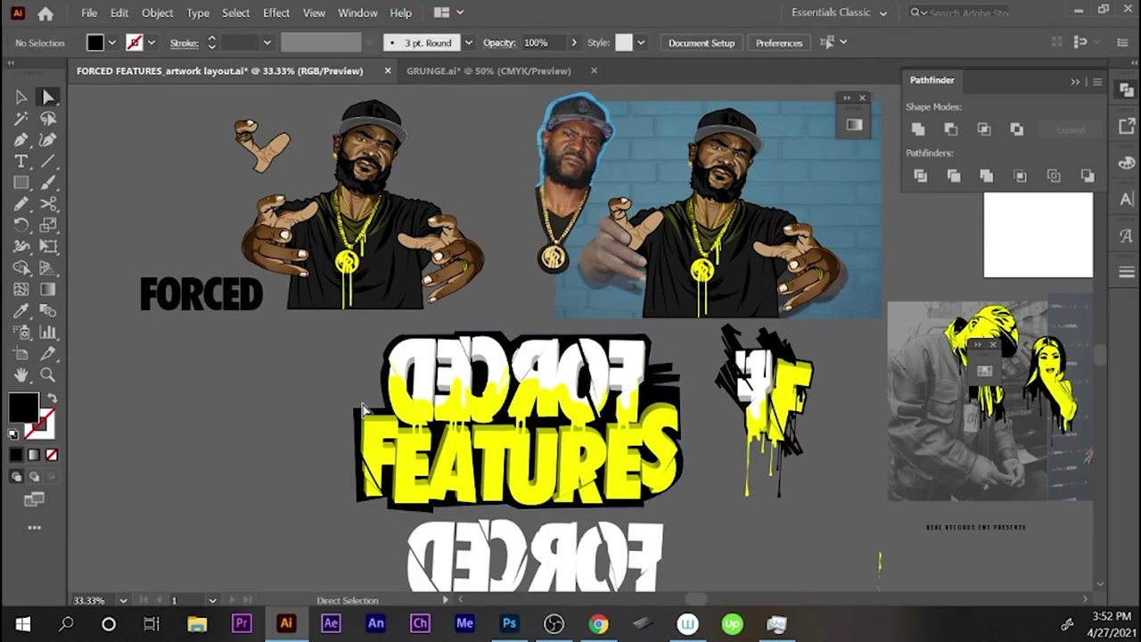
drag(756, 431, 411, 515)
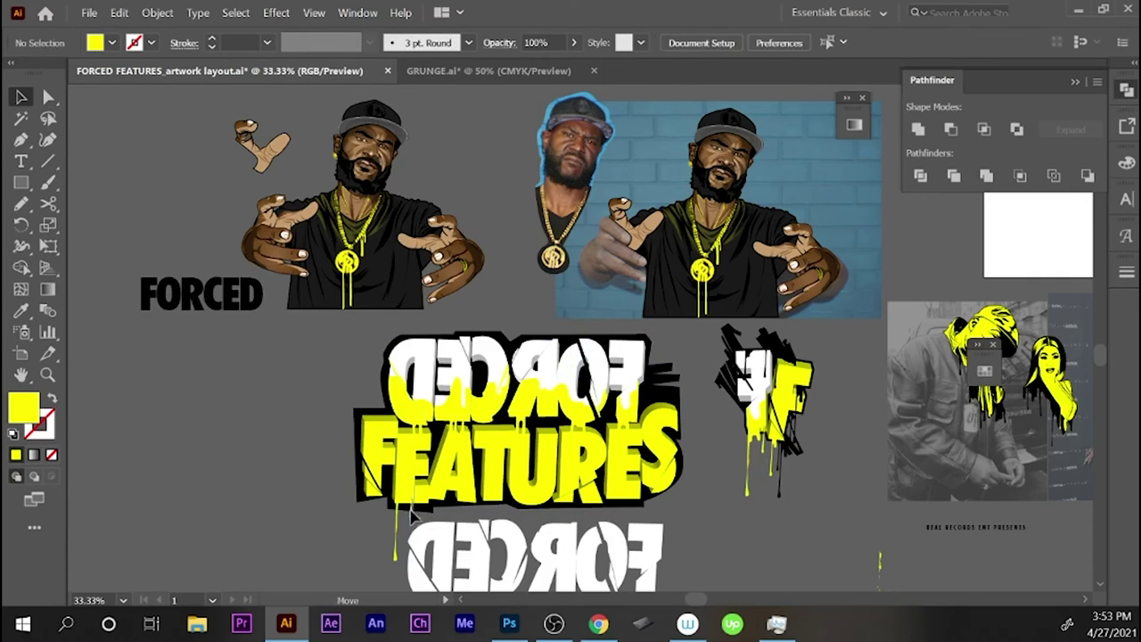
click(756, 435)
key(a)
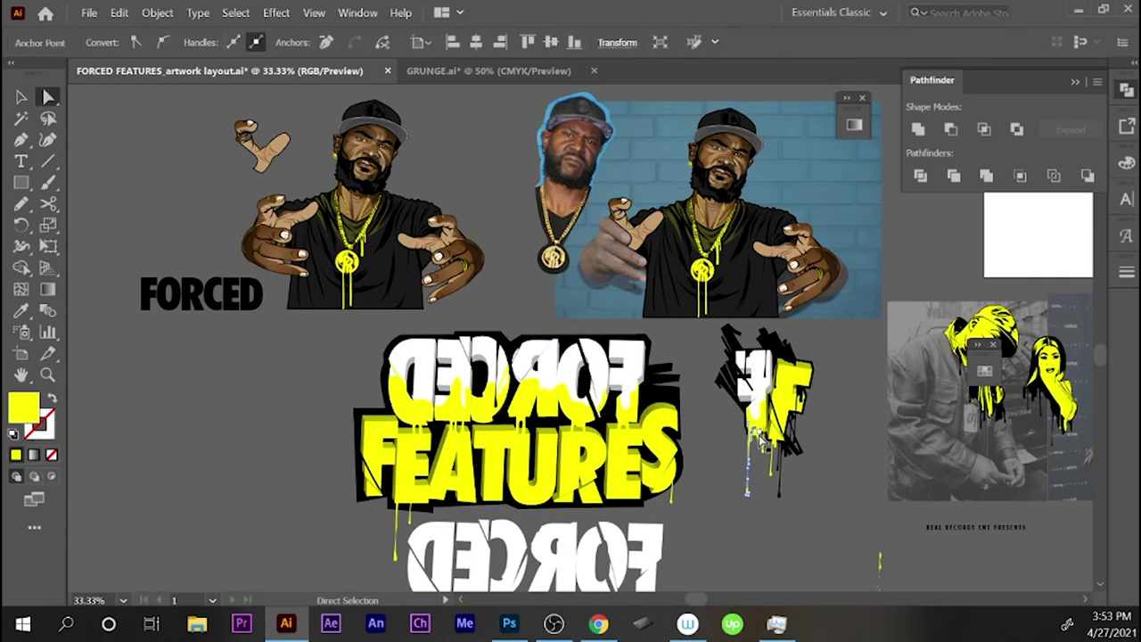
click(756, 435)
key(v)
key(ctrl+shift+a)
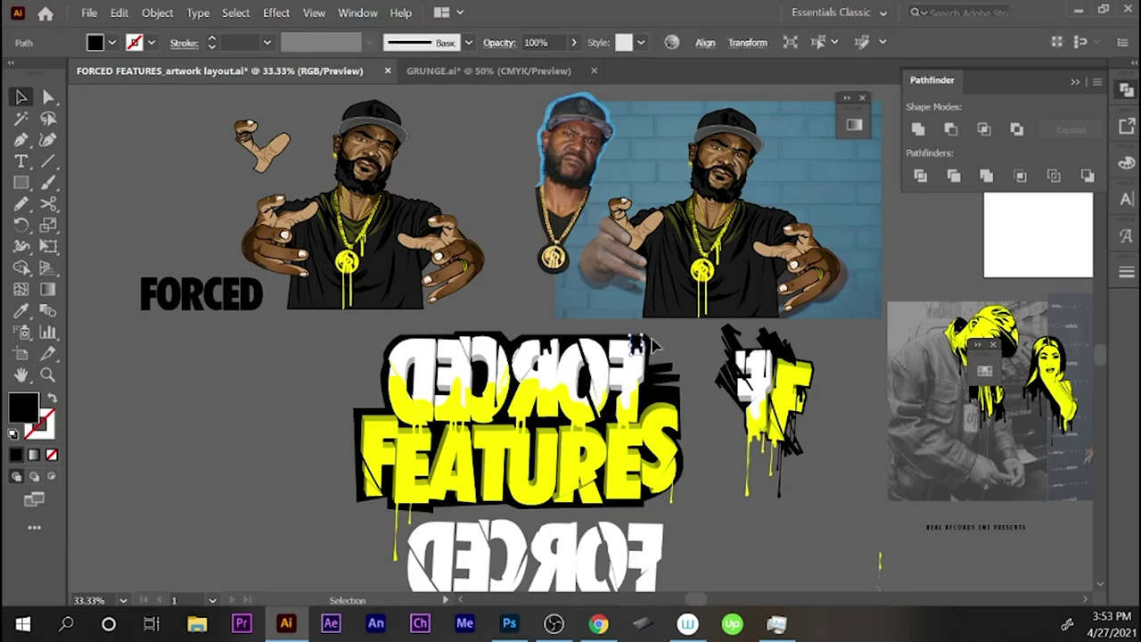
key(a)
drag(734, 423, 615, 345)
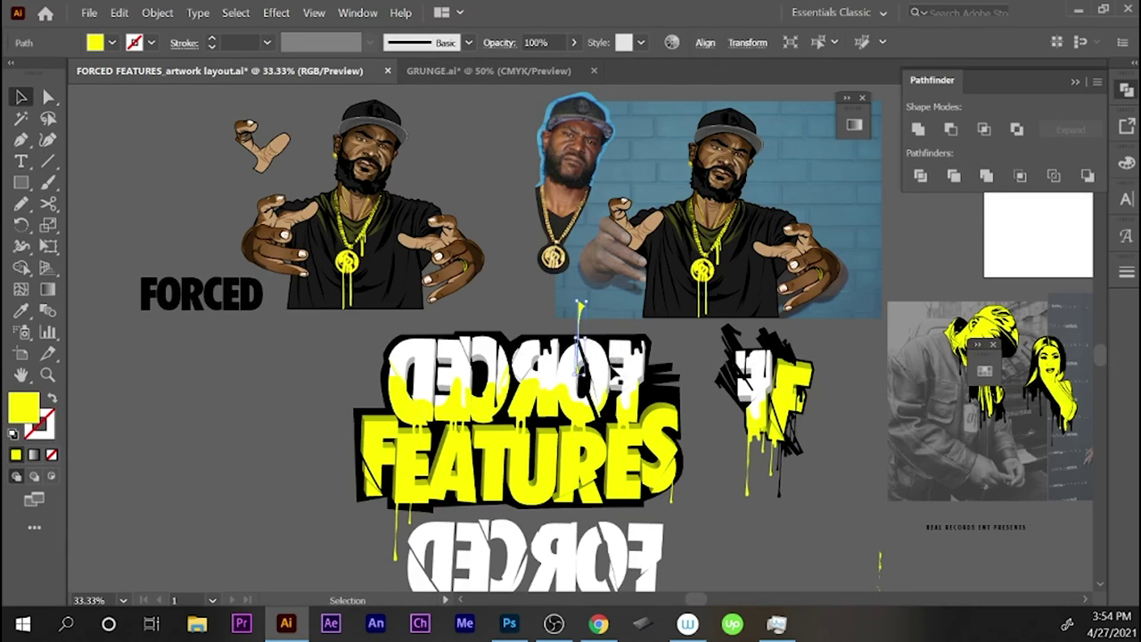
key(ctrl+shift+a)
click(413, 429)
key(v)
key(ctrl+shift+a)
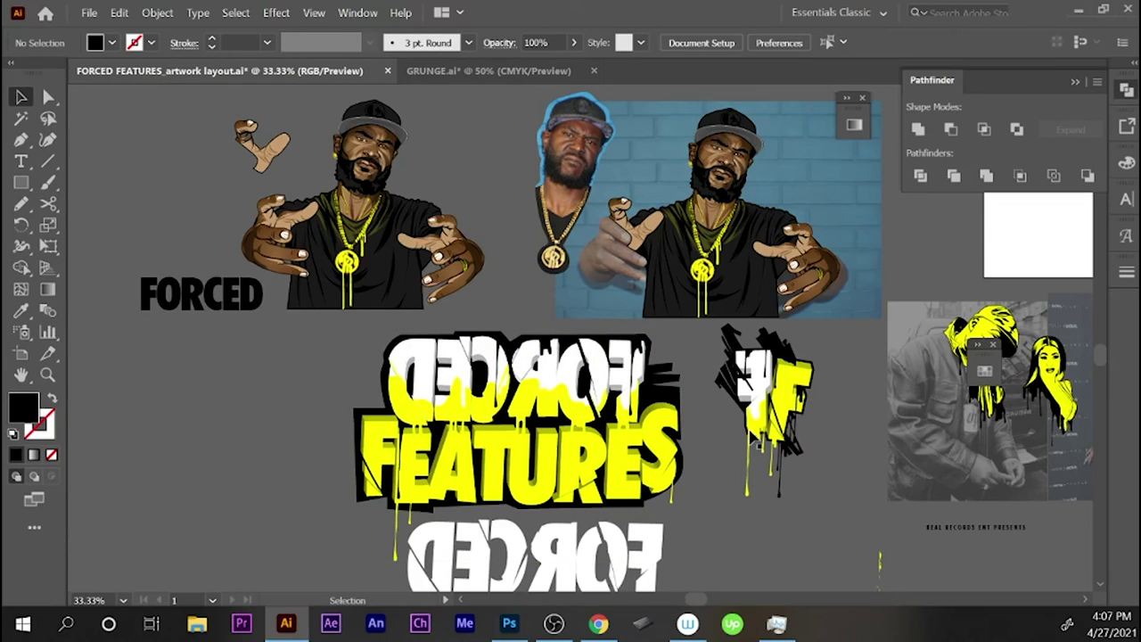
- Scroll to the man-in-white-hat photo, dim it for tracing, and zoom in on his head
scroll(621, 403, up, 1)
scroll(622, 403, up, 1)
scroll(622, 403, up, 1)
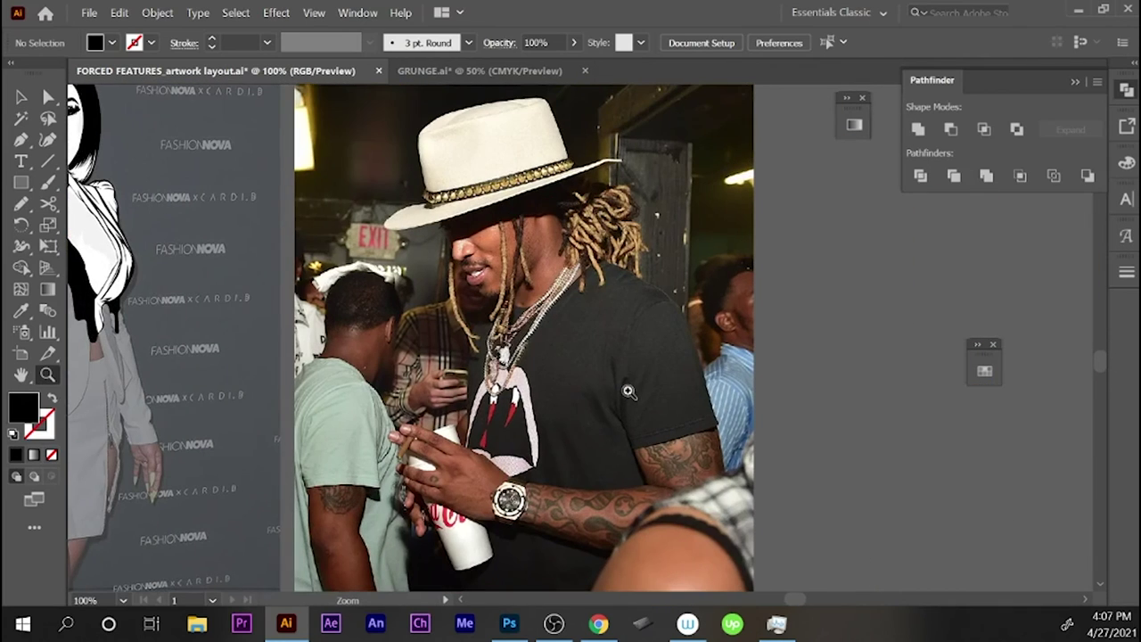
click(509, 623)
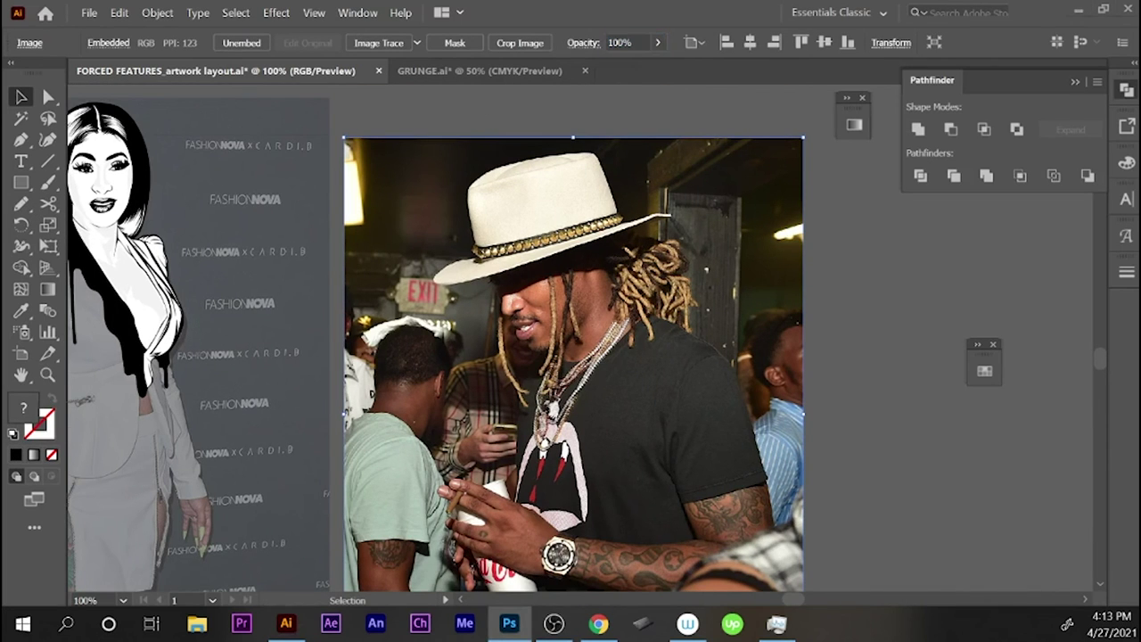
key(z)
click(544, 333)
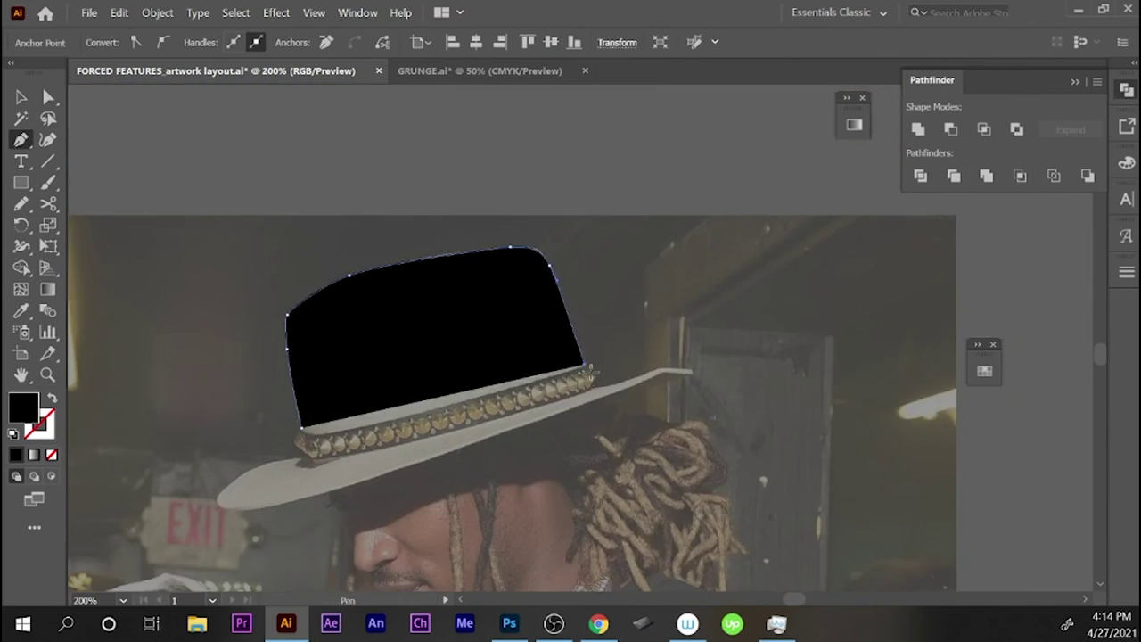
- Pen-trace the outline along the hat brim, hair edge and shoulder
click(688, 375)
drag(687, 375, 554, 256)
click(502, 293)
click(586, 332)
click(606, 433)
click(606, 489)
drag(609, 502, 506, 288)
click(560, 324)
click(575, 406)
click(512, 423)
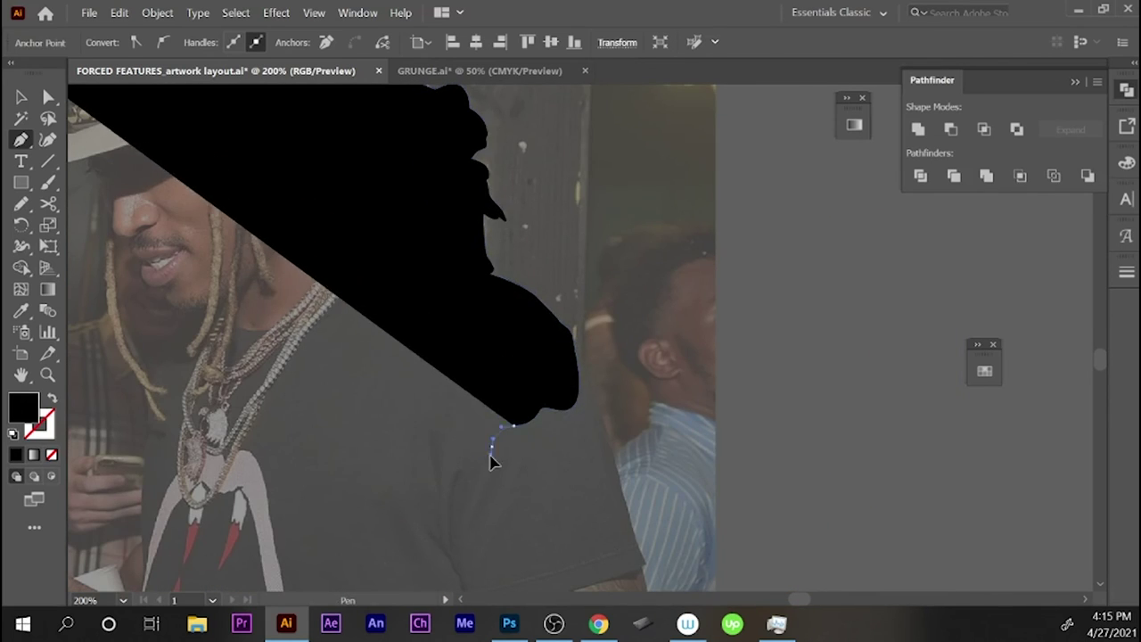
- Pencil-draw drips hanging from the silhouette and swap its fill and stroke
key(n)
mouse_move(513, 424)
mouse_down()
mouse_move(371, 437)
mouse_move(229, 365)
mouse_up()
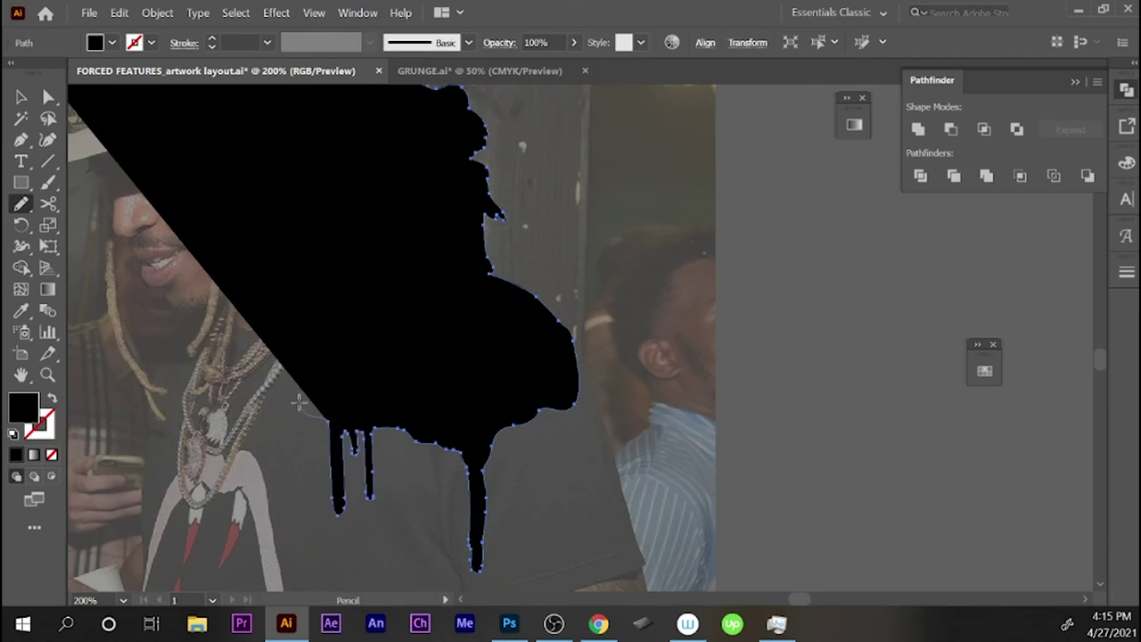
key(shift+x)
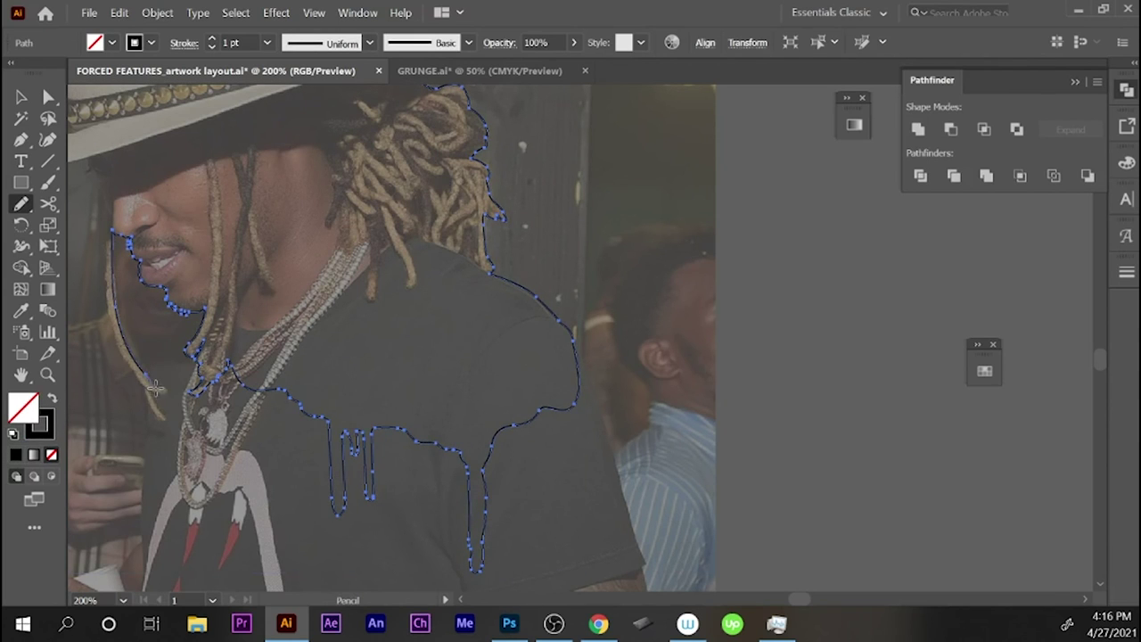
mouse_move(105, 157)
mouse_down()
mouse_move(239, 312)
mouse_move(374, 308)
mouse_up()
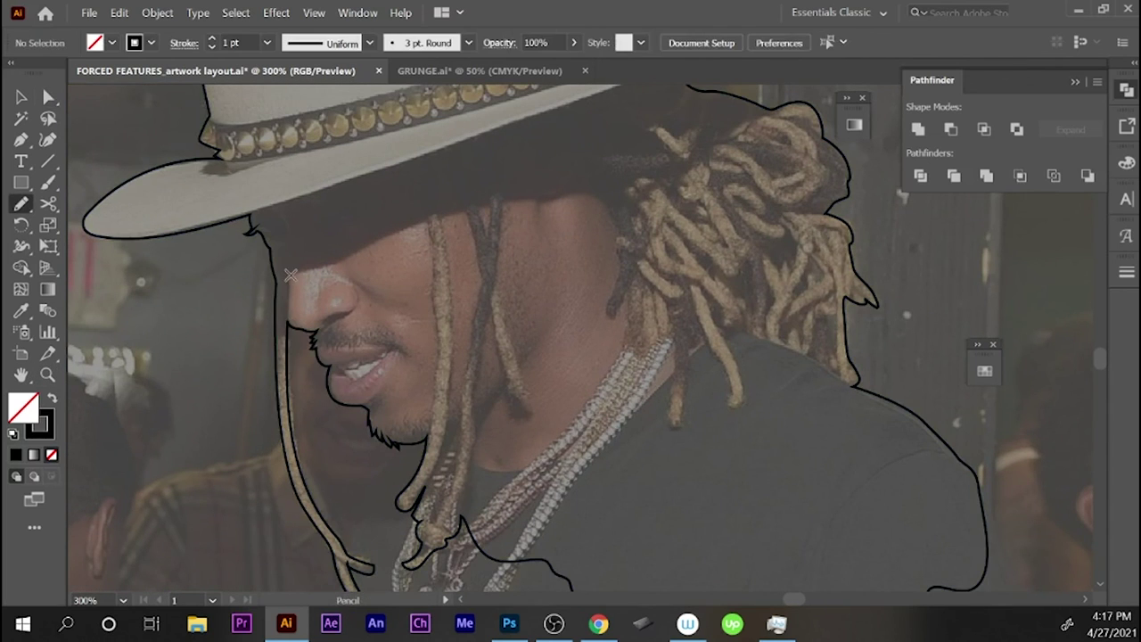
- Draw a black, outline-free shadow shape around the nose and eye
drag(290, 276, 326, 317)
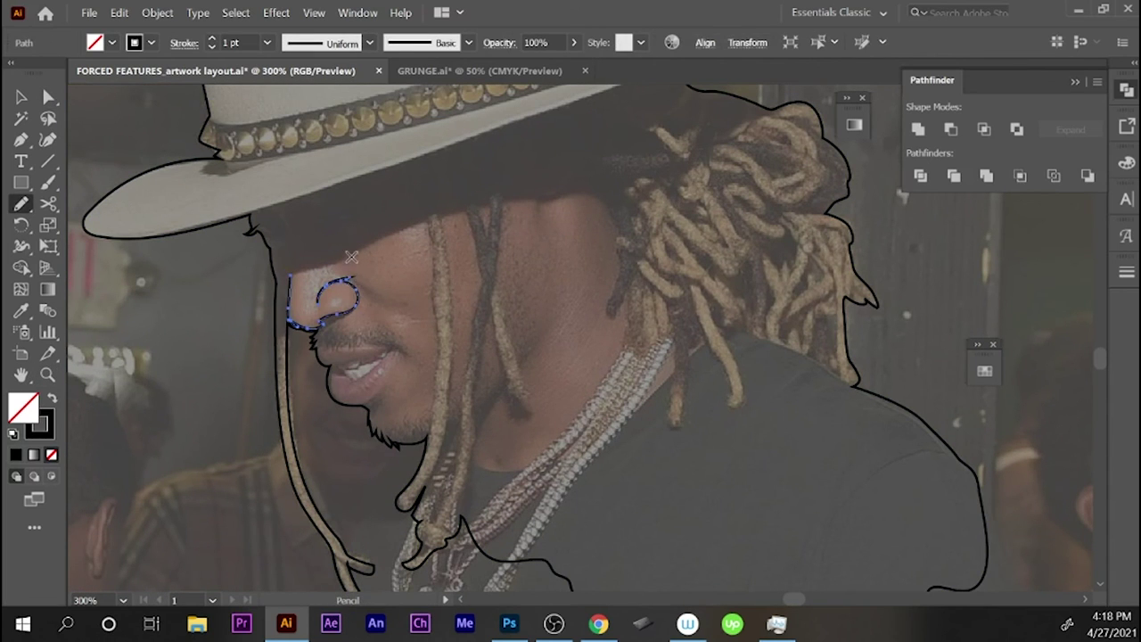
drag(430, 223, 432, 261)
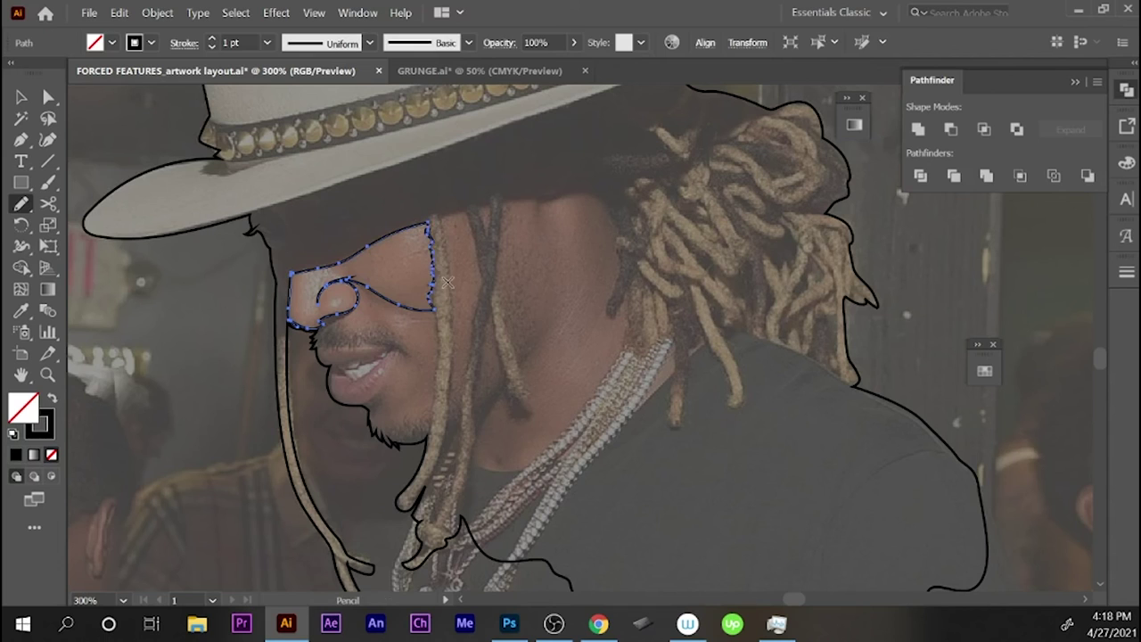
key(shift+x)
key(a)
key(ctrl+shift+a)
key(n)
- Draw a lower-eye line and turn the mouth and beard lines black
drag(338, 285, 427, 314)
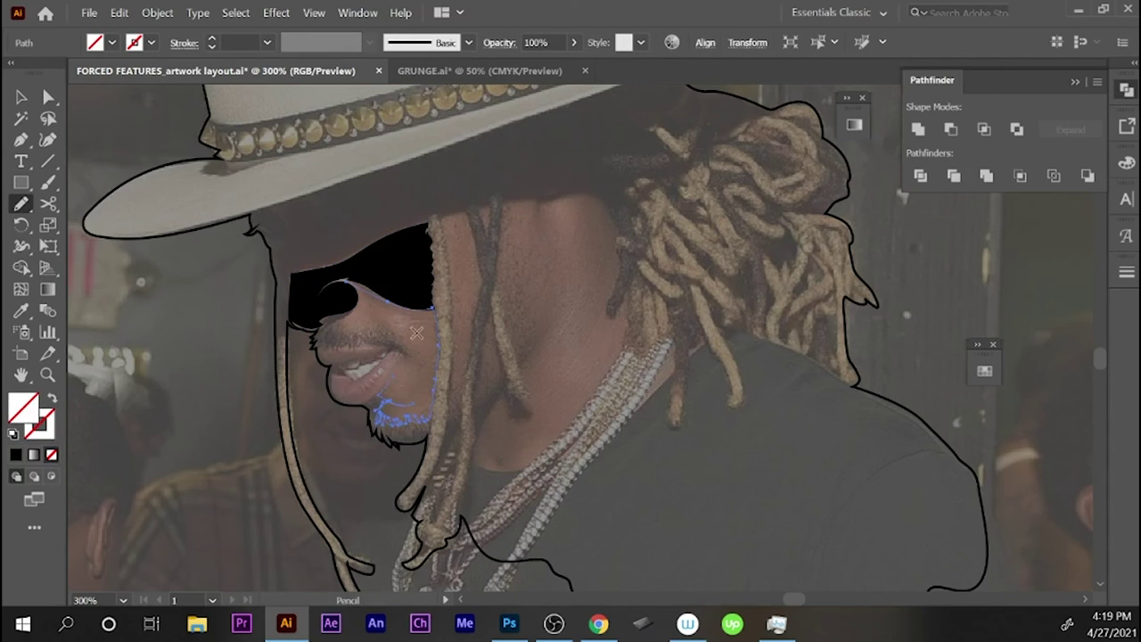
key(comma)
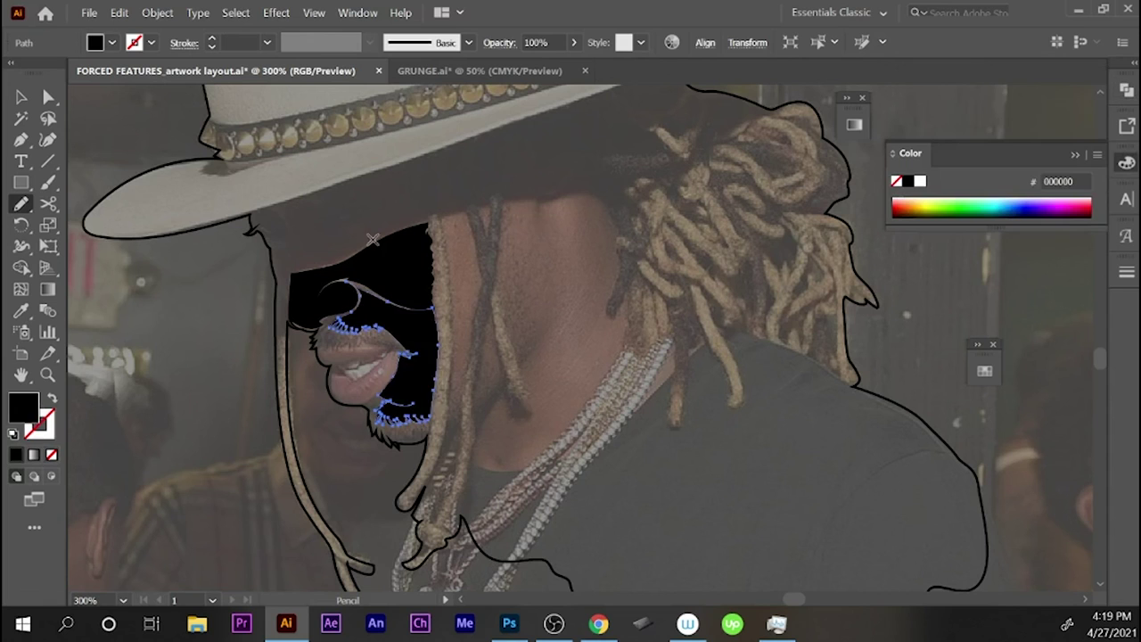
key(shift+x)
key(ctrl+shift+a)
key(shift+x)
key(ctrl+shift+a)
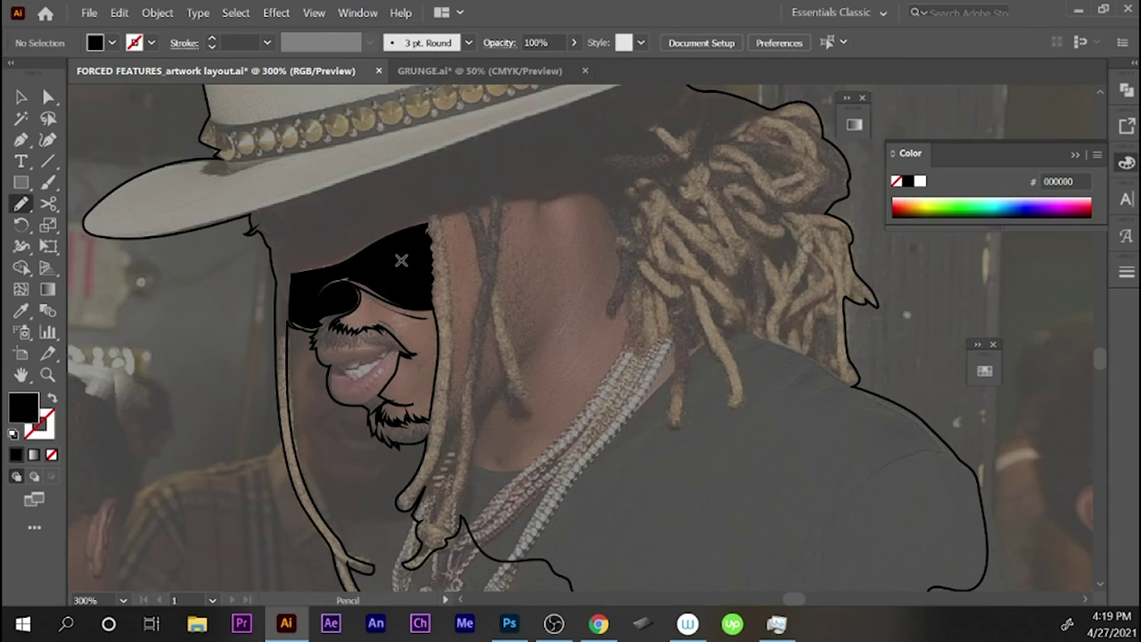
- Zoom closer and draw the lower lip shape
key(ctrl+plus)
mouse_move(437, 368)
mouse_down()
mouse_move(513, 379)
mouse_move(469, 348)
mouse_up()
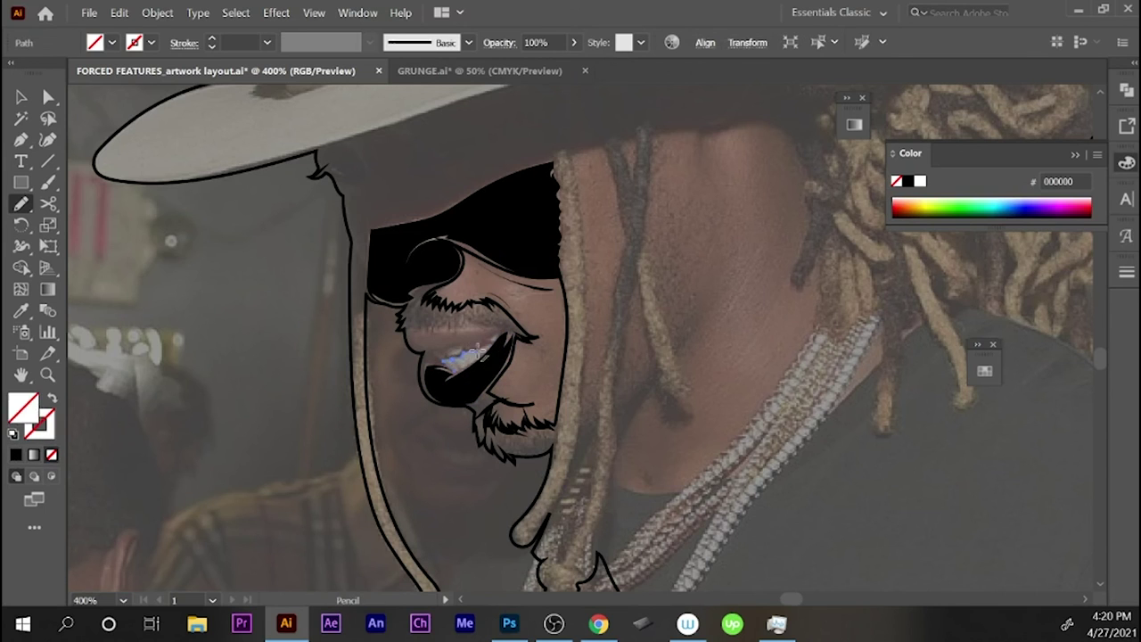
key(ctrl+shift+a)
mouse_move(437, 337)
mouse_down()
mouse_move(296, 373)
mouse_move(303, 367)
mouse_up()
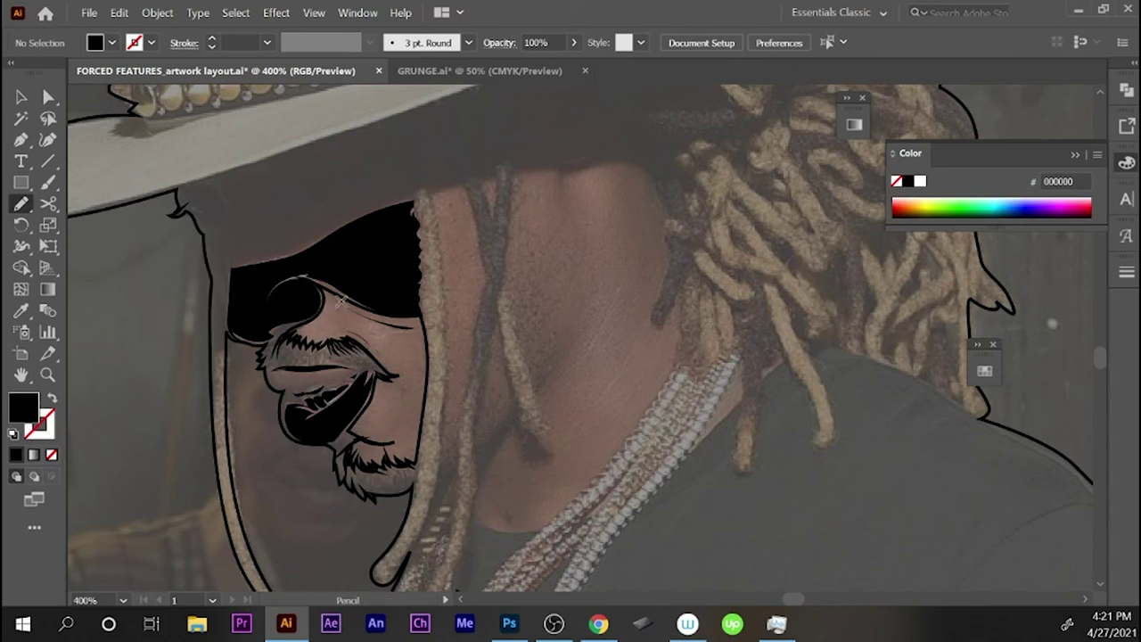
- Group the mustache and mouth strokes and fill the face shape white
key(v)
click(321, 350)
shift+click(327, 403)
key(ctrl+g)
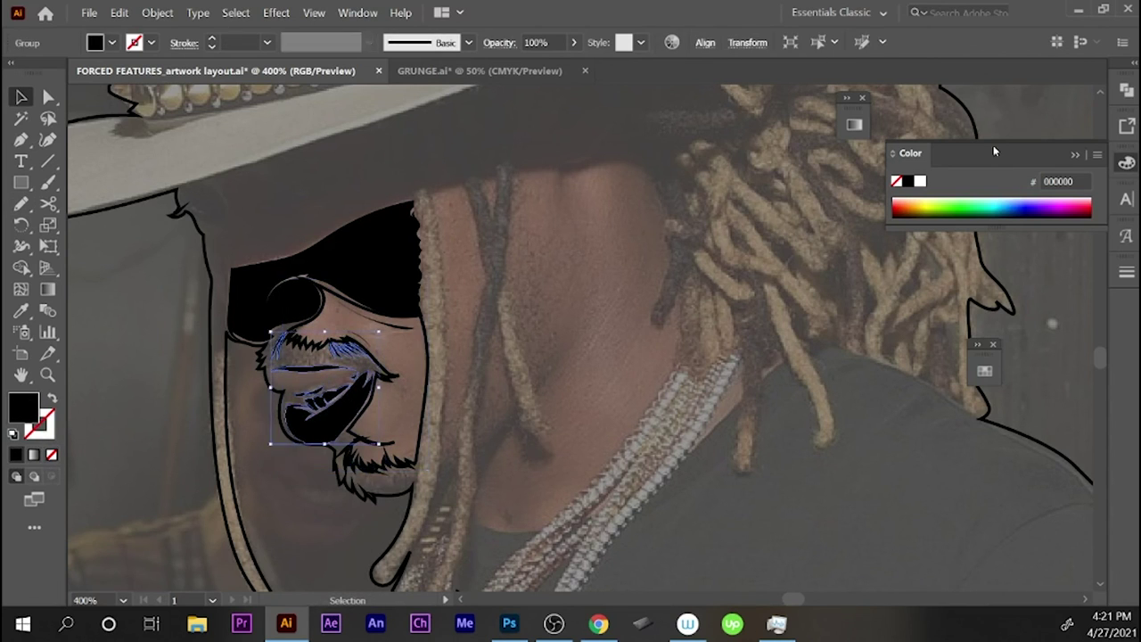
click(920, 181)
click(347, 236)
click(920, 181)
- Draw white shapes extending the face, along the right dreadlock, over the neck and hat crown
key(ctrl+shift+a)
key(n)
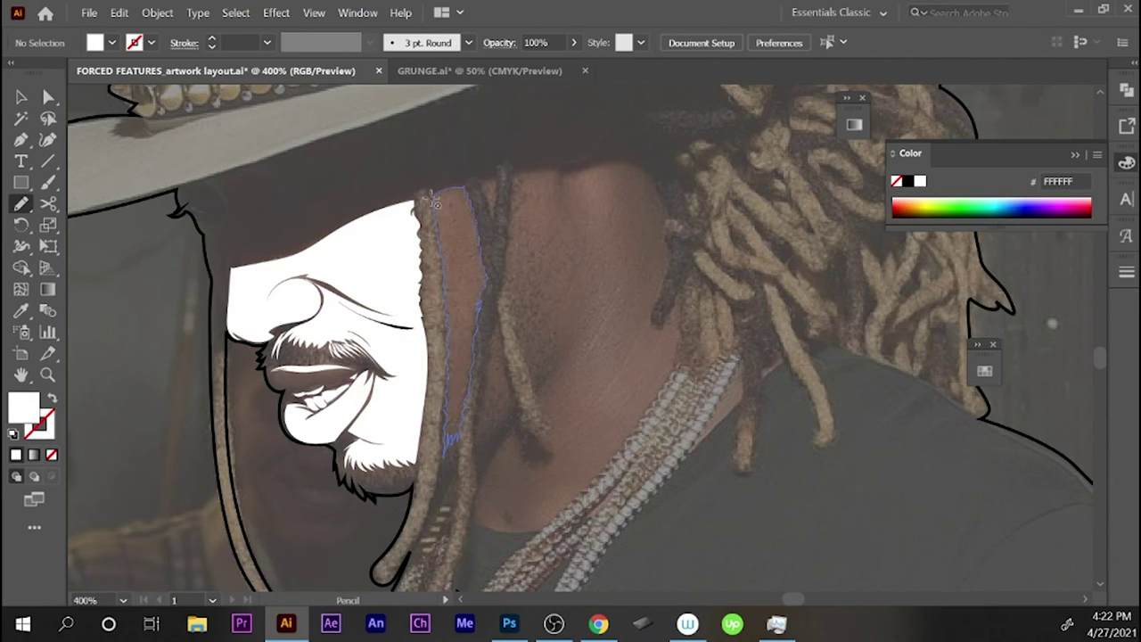
drag(432, 201, 428, 196)
drag(515, 174, 534, 388)
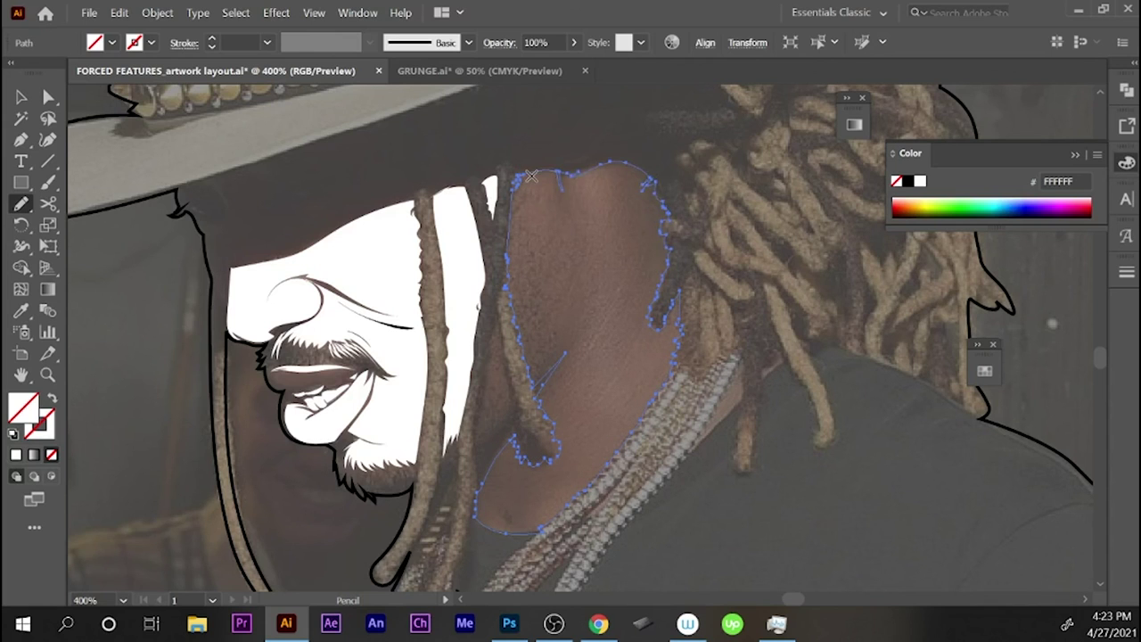
drag(493, 310, 486, 381)
drag(493, 328, 495, 313)
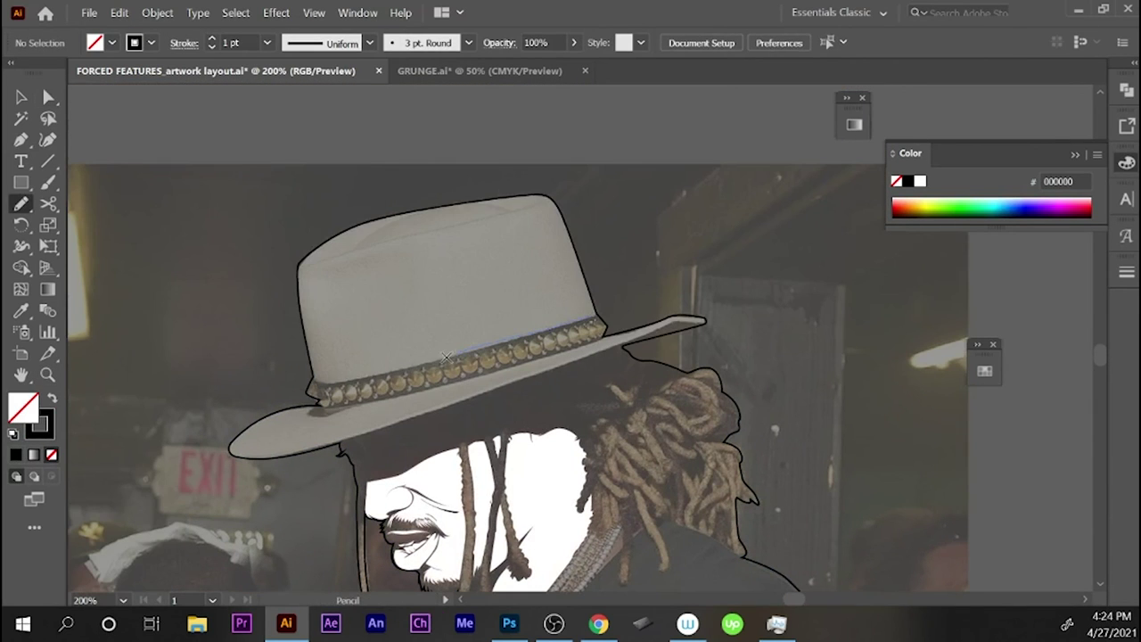
drag(446, 357, 317, 383)
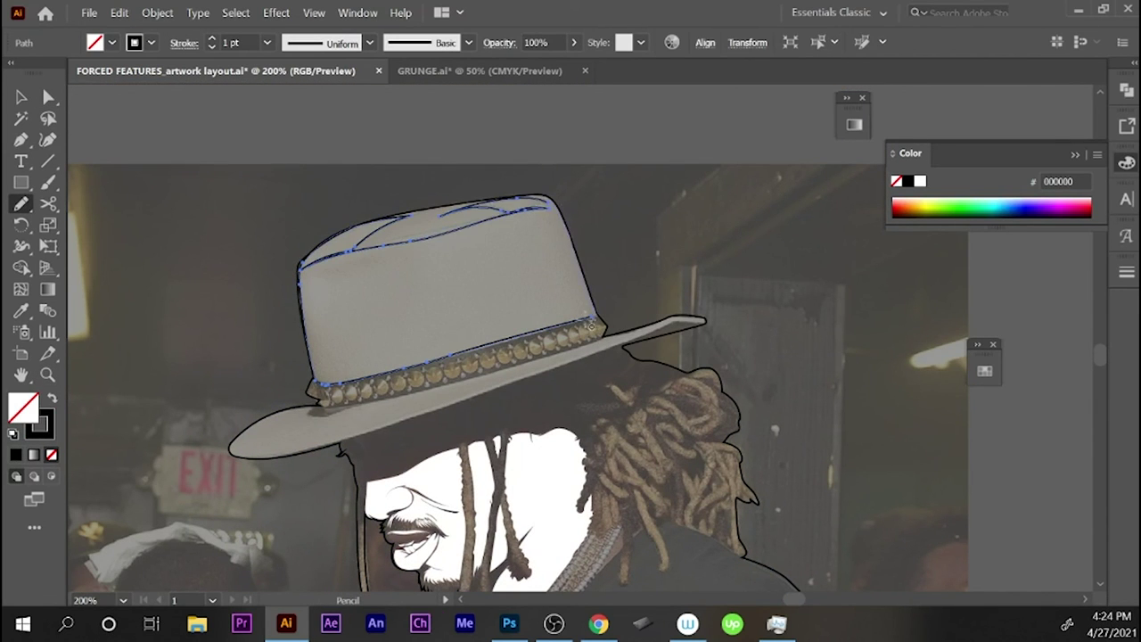
- Fill the hat crown and brim solid black with no outline
key(shift+x)
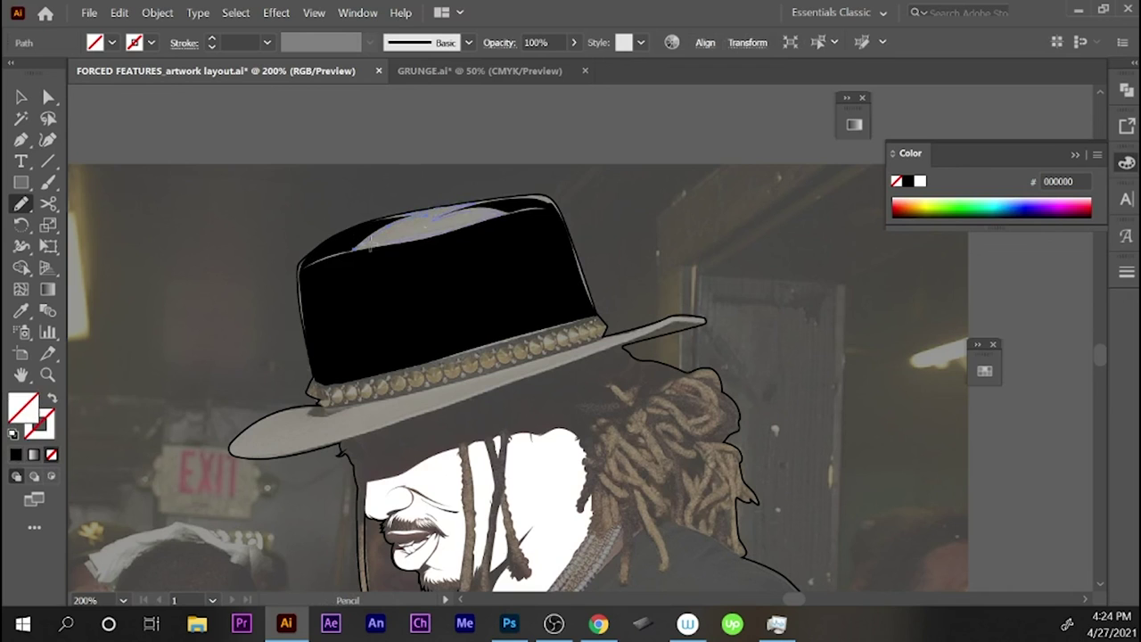
scroll(693, 388, left, 5)
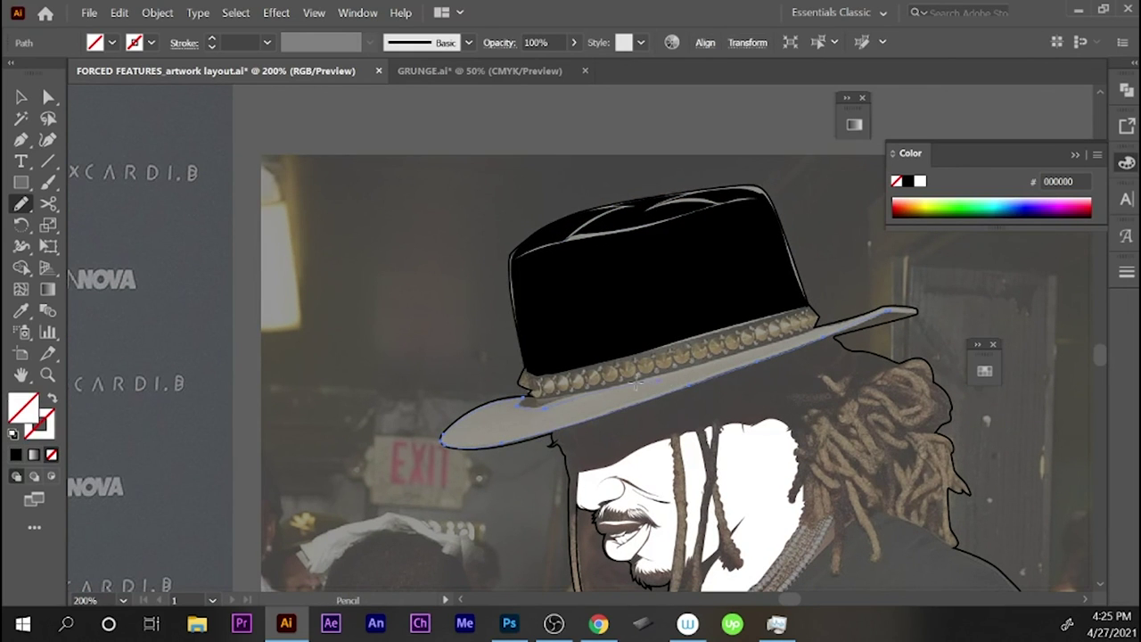
key(shift+x)
key(ctrl+shift+a)
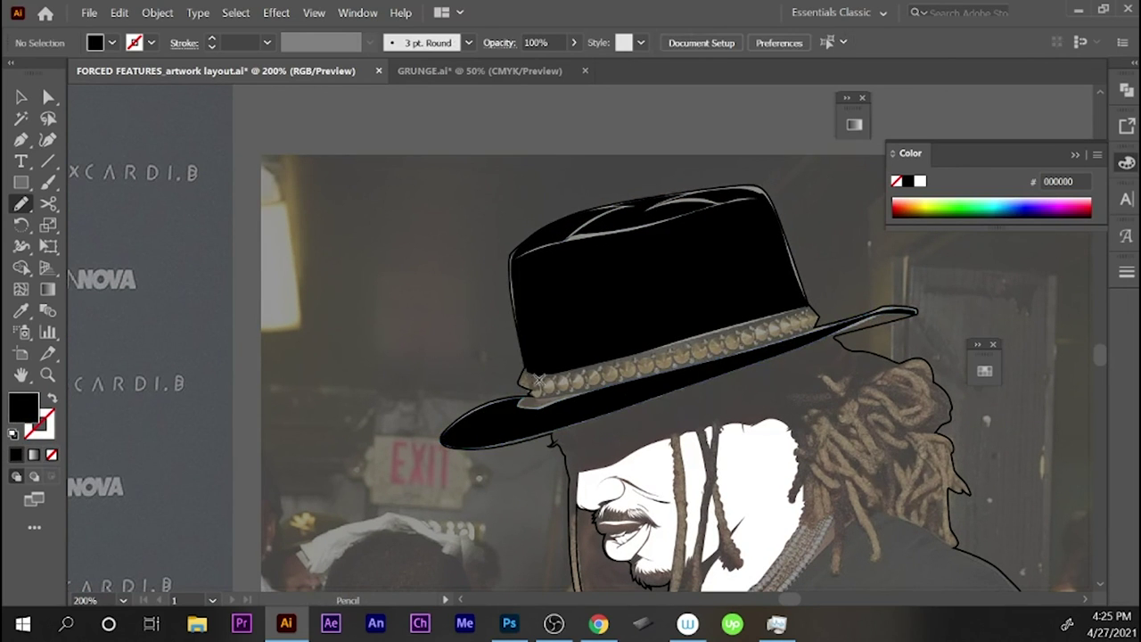
- Add a row of black studs along the hat band by duplicating one stud
key(ctrl+equal)
key(ctrl+equal)
drag(540, 337, 551, 332)
drag(568, 330, 706, 294)
mouse_move(800, 281)
mouse_down()
mouse_move(636, 321)
mouse_move(709, 295)
mouse_up()
mouse_move(710, 295)
mouse_down()
mouse_move(841, 262)
mouse_move(869, 236)
mouse_up()
key(n)
key(v)
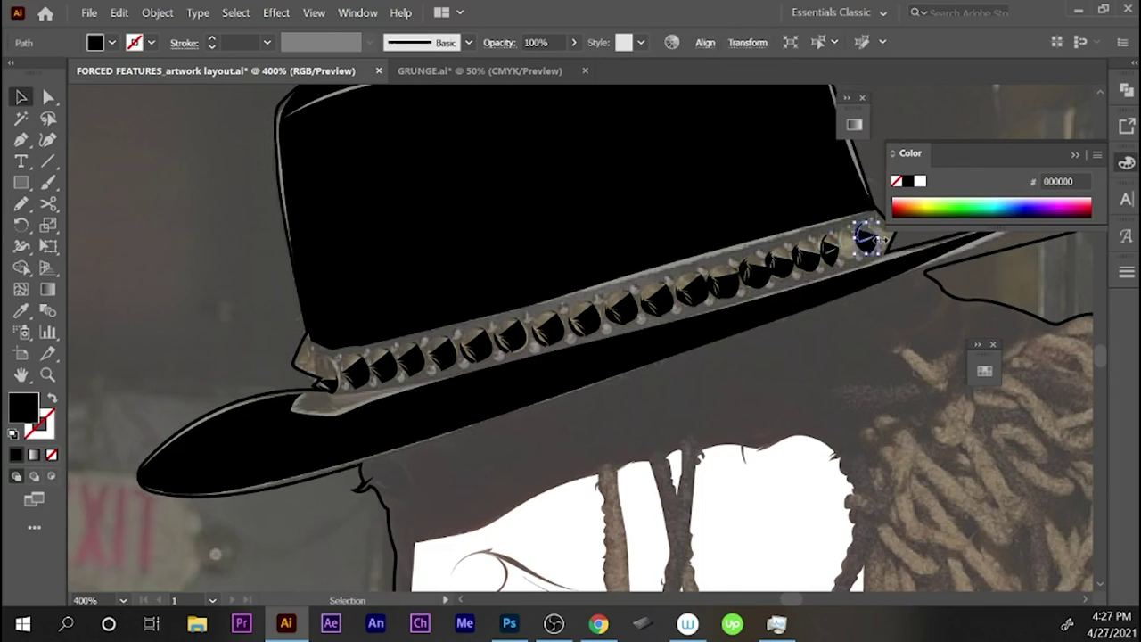
key(ctrl+minus)
key(n)
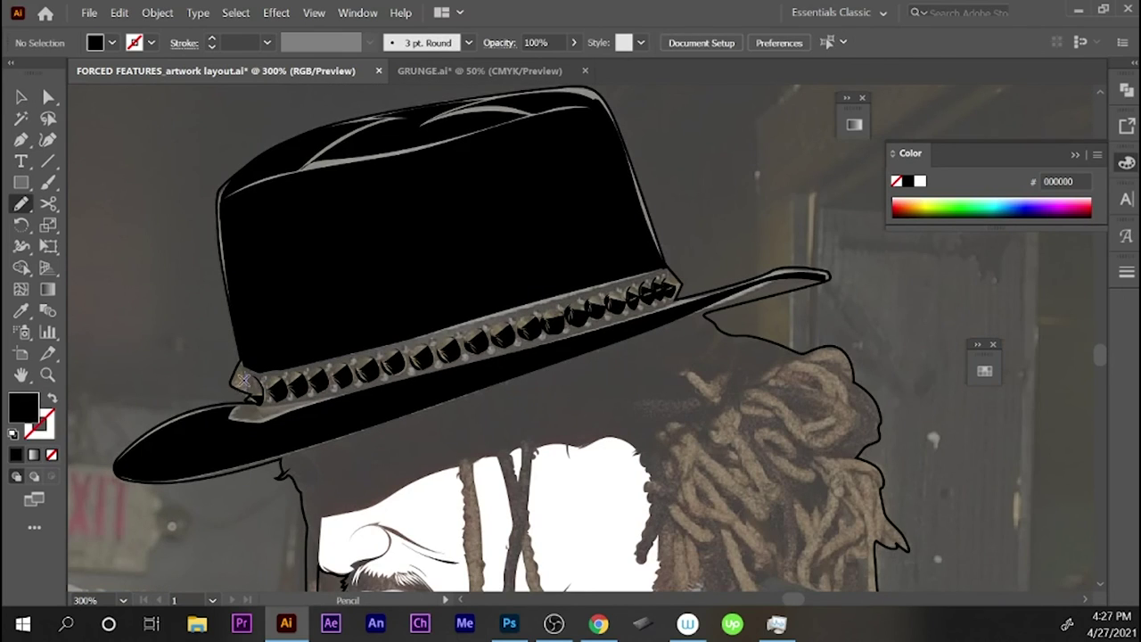
key(ctrl+minus)
- Make the hat white and fill the hair and body silhouette black
key(v)
click(687, 306)
click(919, 181)
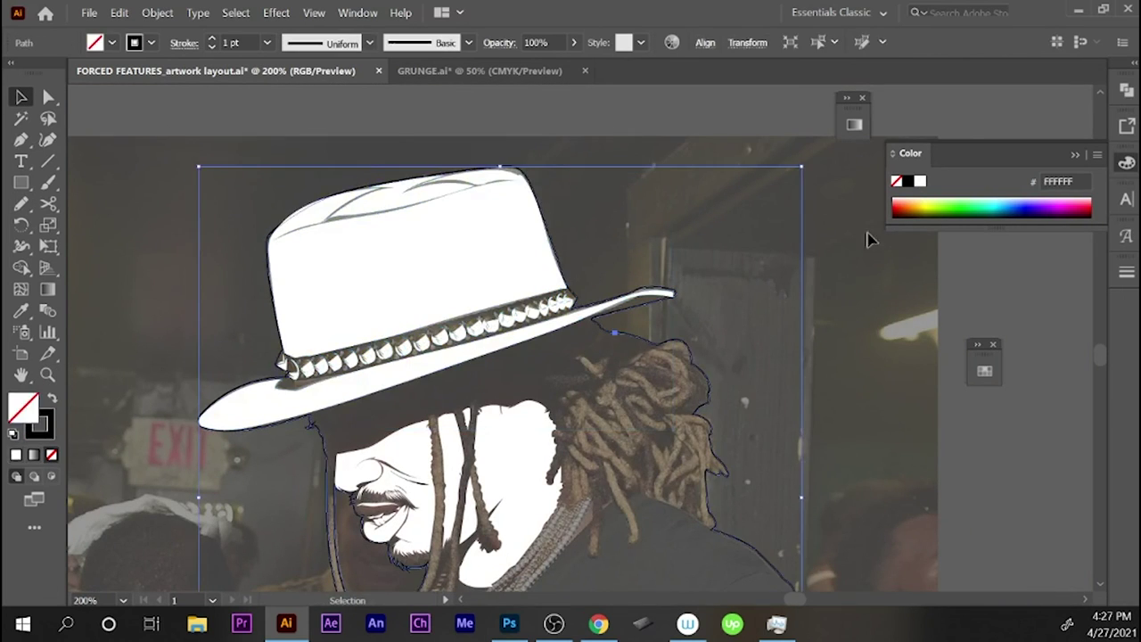
click(762, 301)
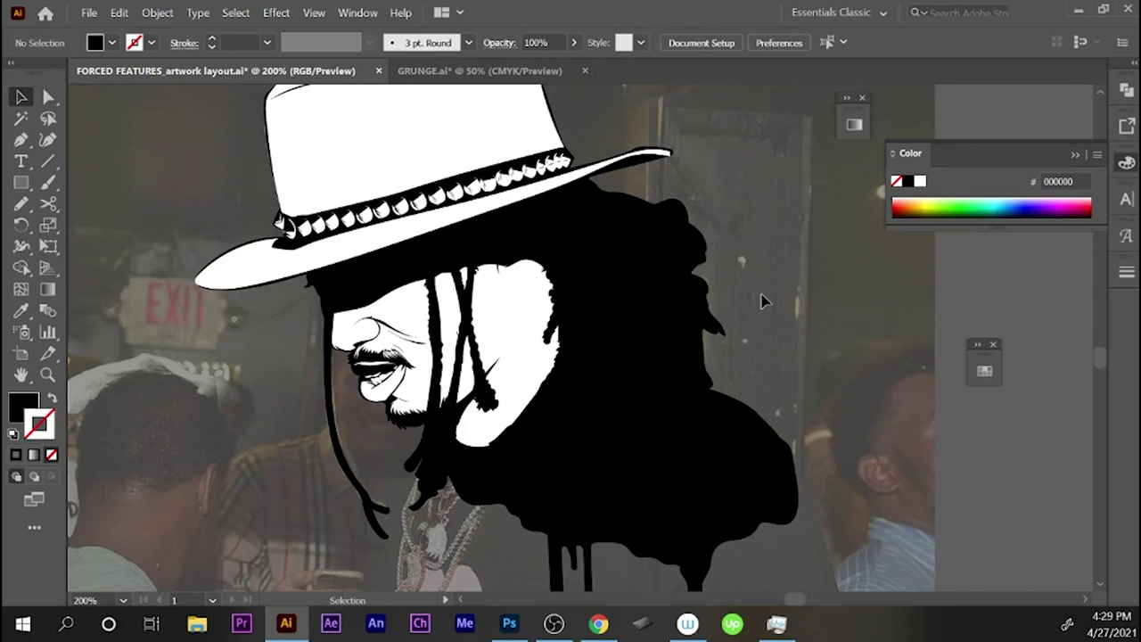
- Draw three black freehand strokes along the figure's collar line
key(shift+x)
key(n)
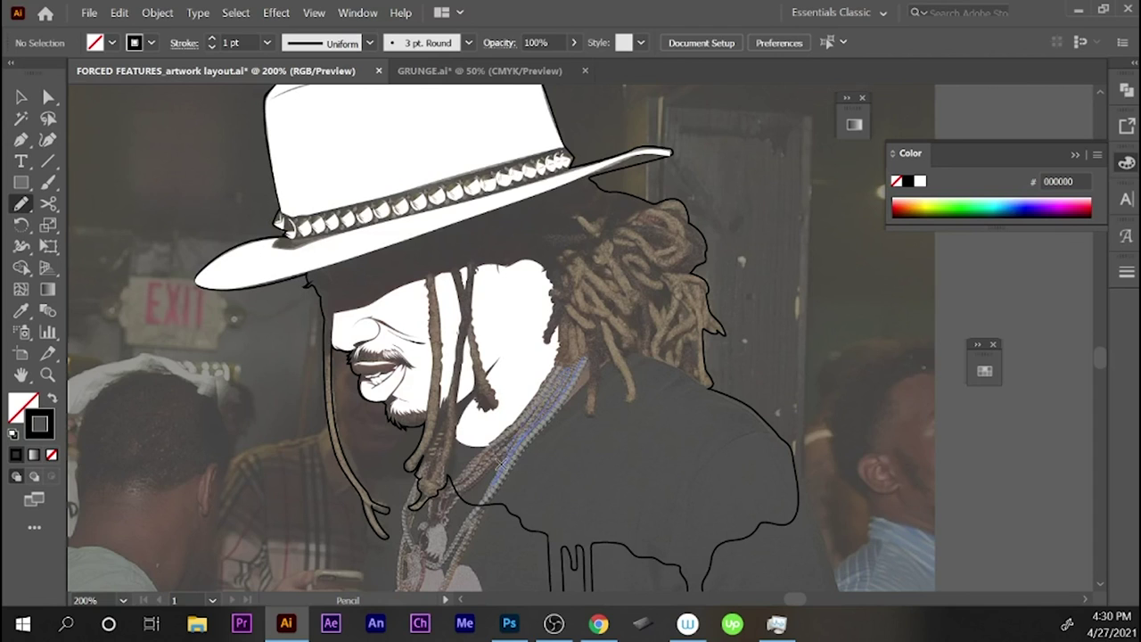
key(shift+x)
drag(457, 479, 564, 368)
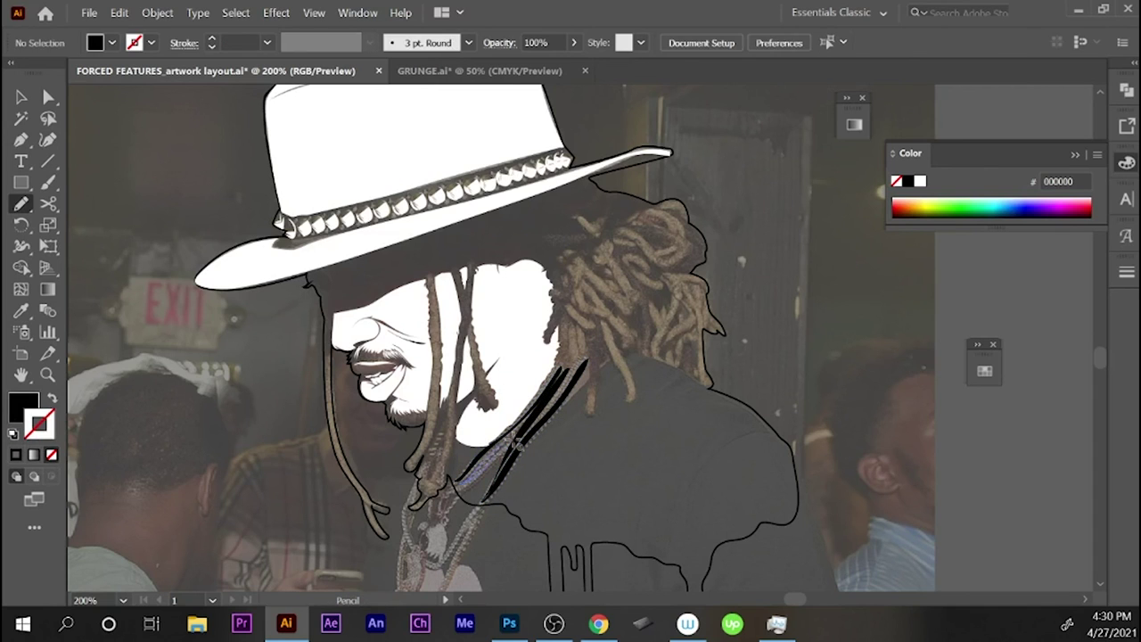
drag(486, 482, 584, 364)
drag(500, 464, 584, 370)
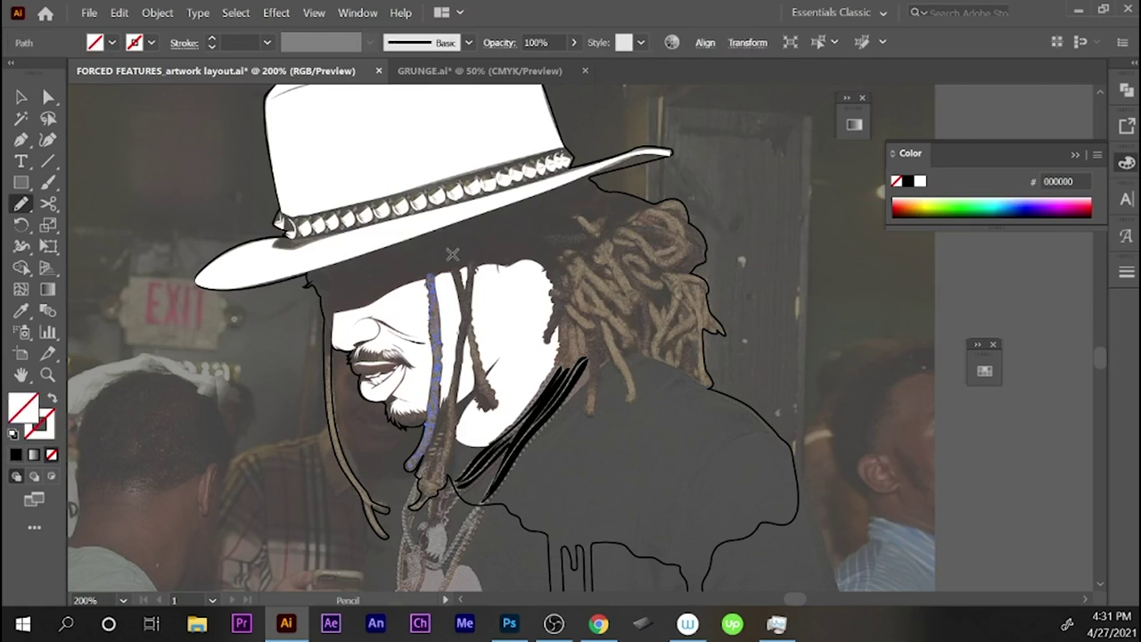
- Trace black freehand strokes along the dreadlocks
mouse_move(565, 321)
mouse_down()
mouse_move(571, 355)
mouse_move(562, 283)
mouse_move(632, 397)
mouse_move(594, 367)
mouse_up()
drag(612, 323, 624, 352)
drag(578, 252, 595, 234)
key(v)
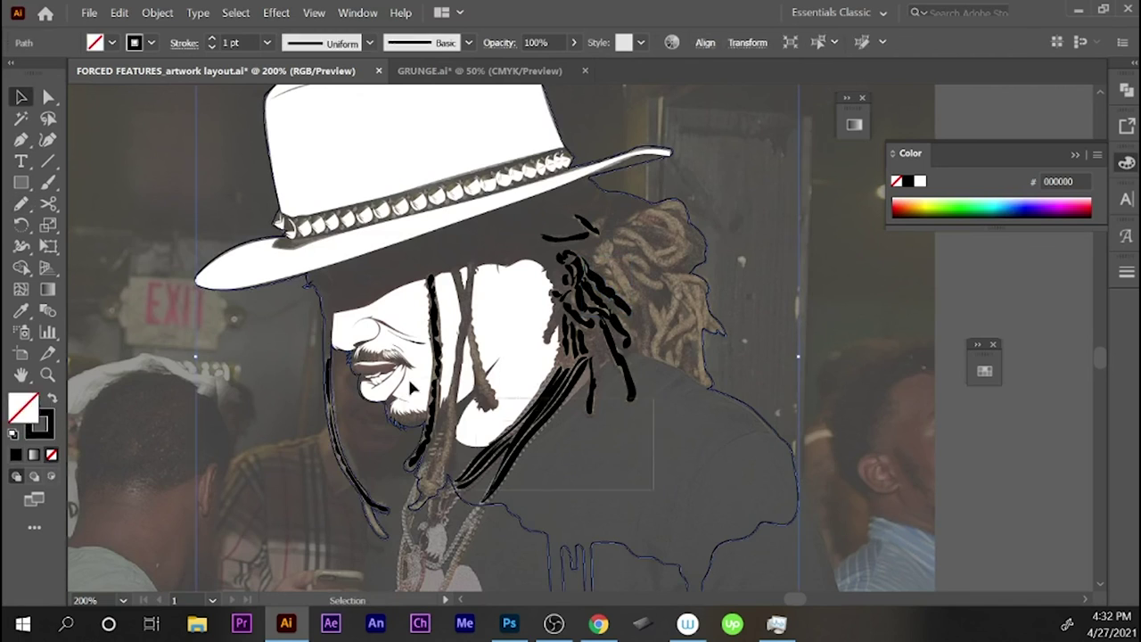
- Make the dreadlock strands white and fill the hair mass solid black
click(522, 370)
click(678, 301)
scroll(501, 497, up, 1)
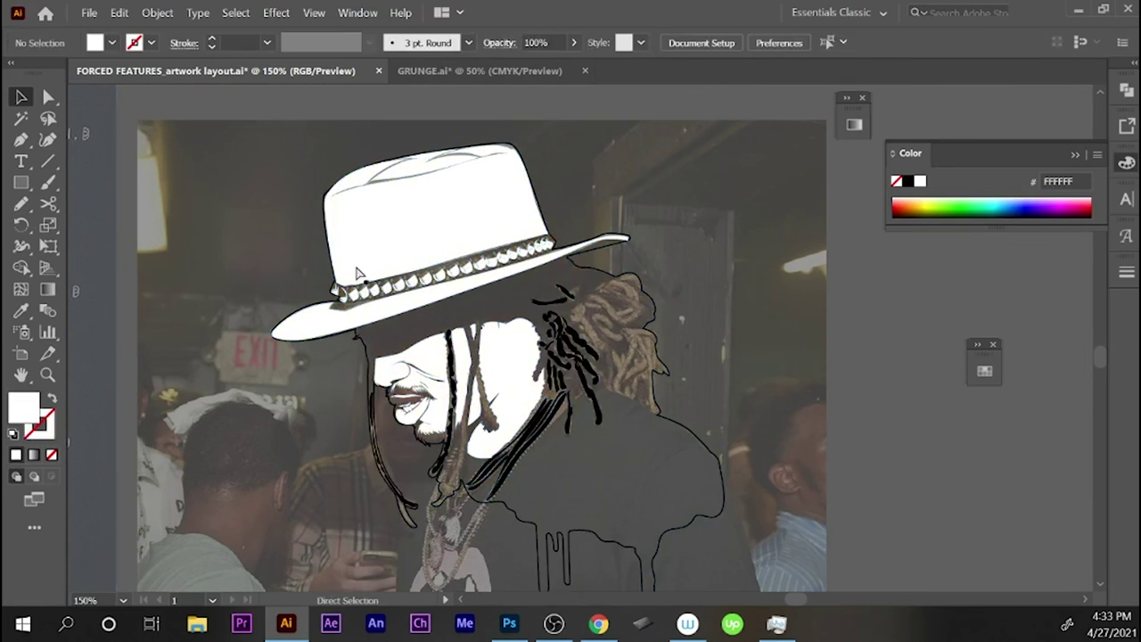
click(384, 455)
click(984, 371)
drag(541, 431, 635, 374)
click(634, 375)
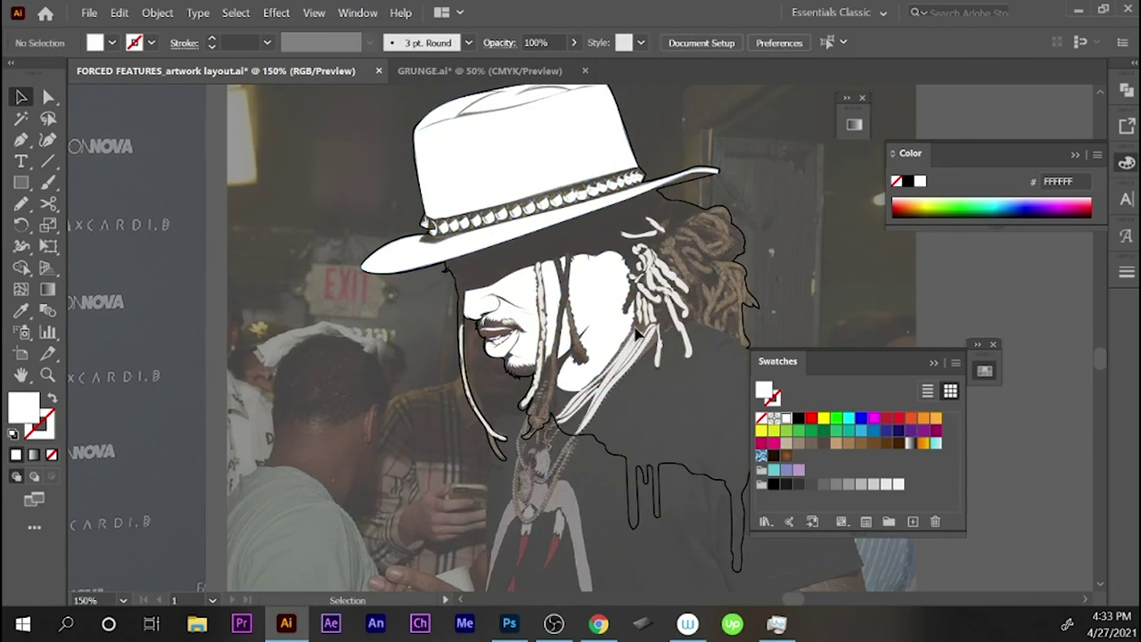
click(898, 484)
click(774, 484)
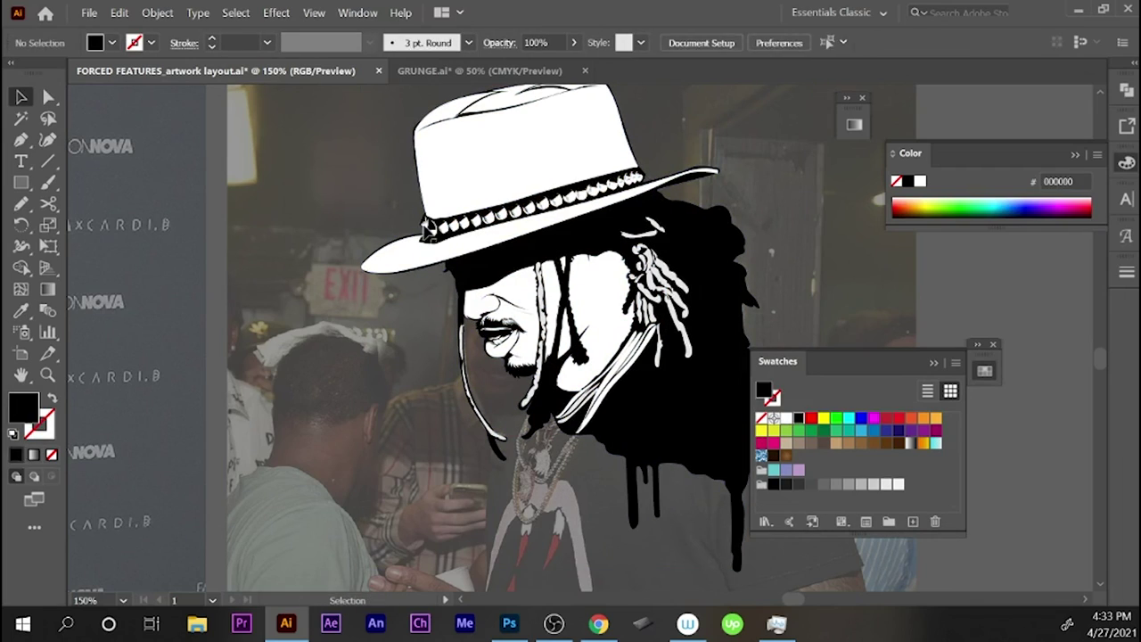
- Zoom to 100% and move the hat portrait beside the yellow portraits
click(888, 484)
key(ctrl+shift+a)
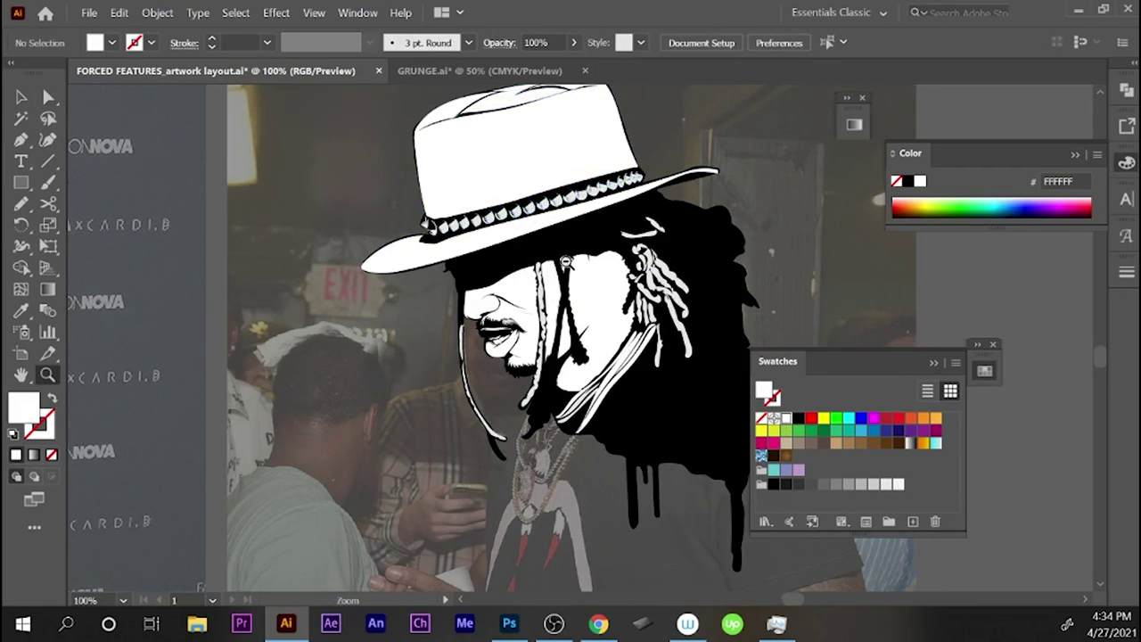
key(ctrl+1)
drag(252, 285, 608, 272)
drag(892, 295, 624, 295)
key(a)
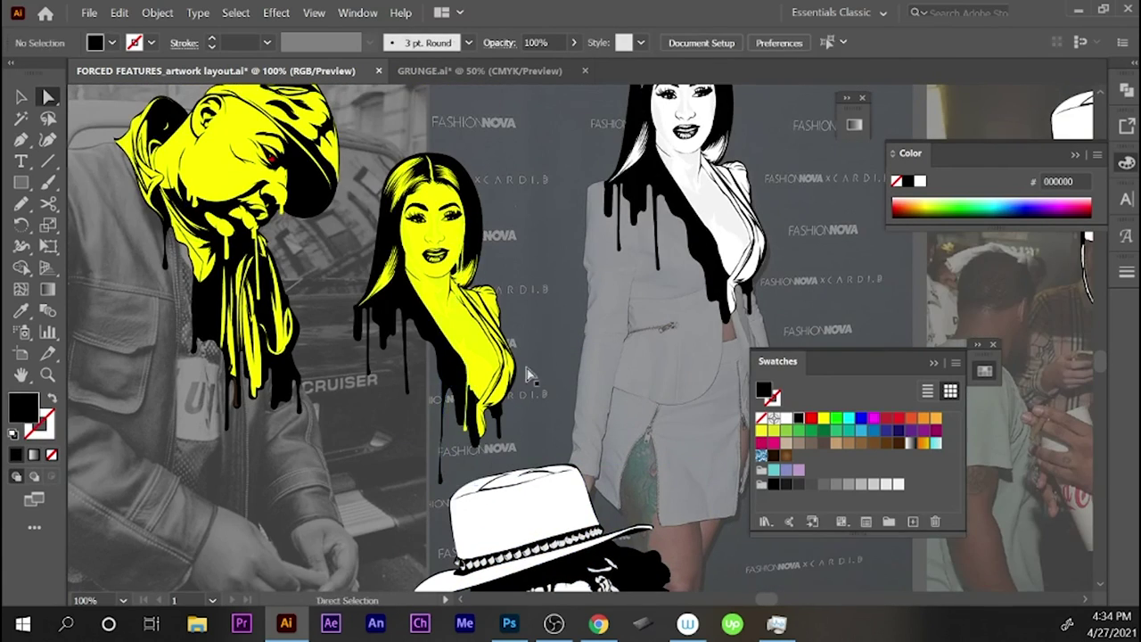
- Move the hat portrait below the photos and place a yellow drip by the chin
key(v)
mouse_move(547, 326)
mouse_down()
mouse_move(399, 405)
mouse_move(419, 401)
mouse_up()
key(ctrl+shift+a)
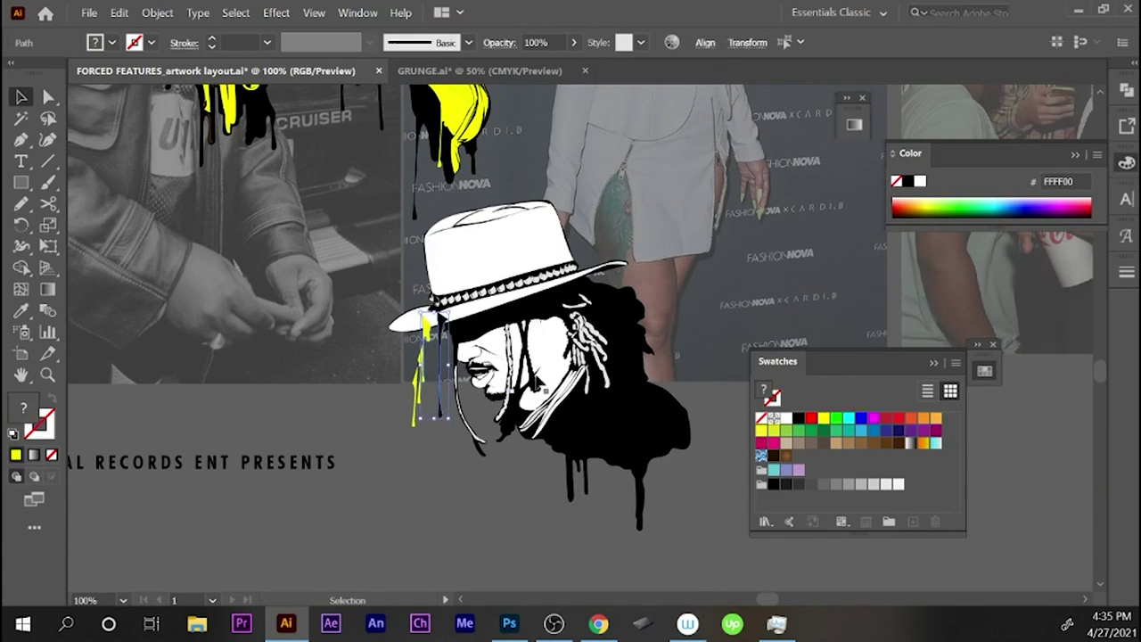
drag(427, 521, 493, 428)
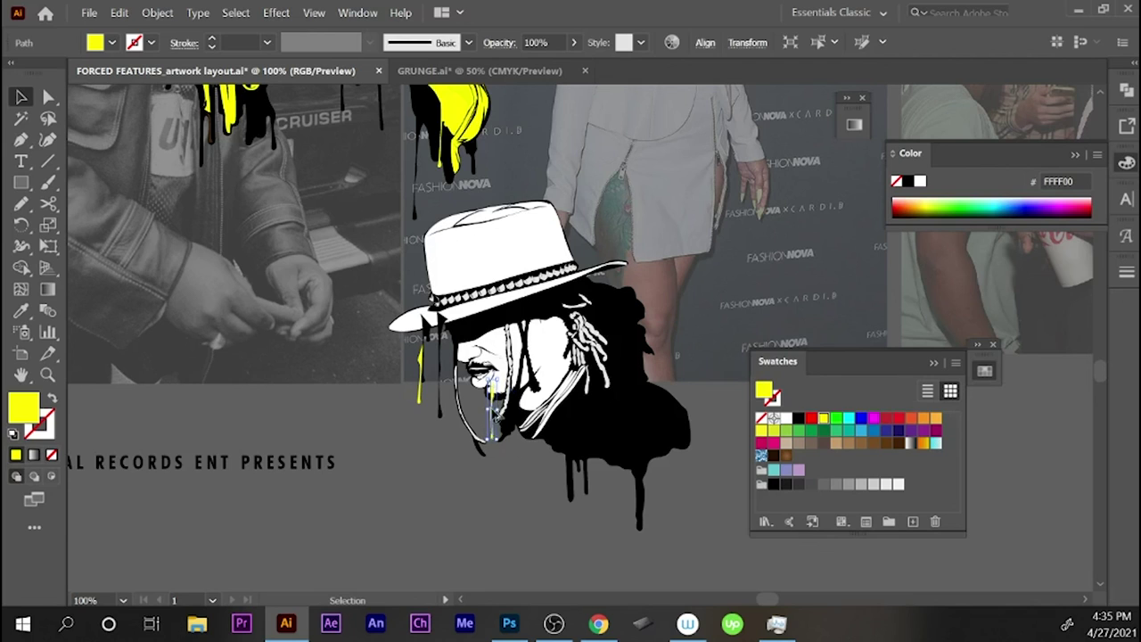
mouse_move(496, 415)
mouse_down()
mouse_move(515, 519)
mouse_move(517, 479)
mouse_up()
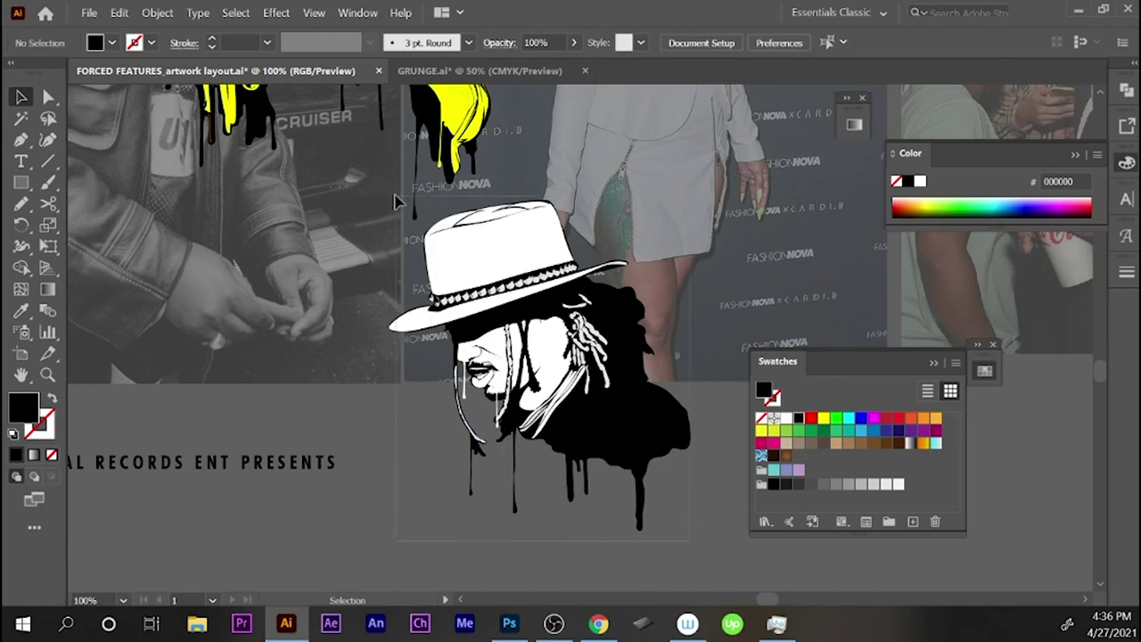
- Colour the face and dreads with yellow sampled from another portrait, at 100% opacity
click(508, 245)
key(i)
click(455, 108)
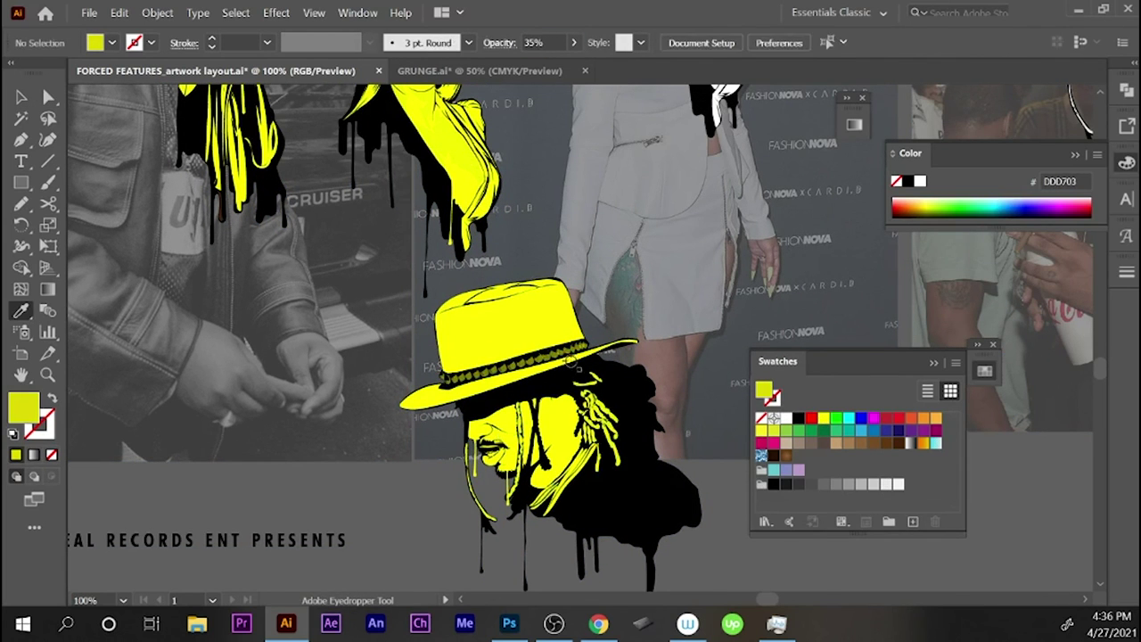
click(536, 42)
text(100)
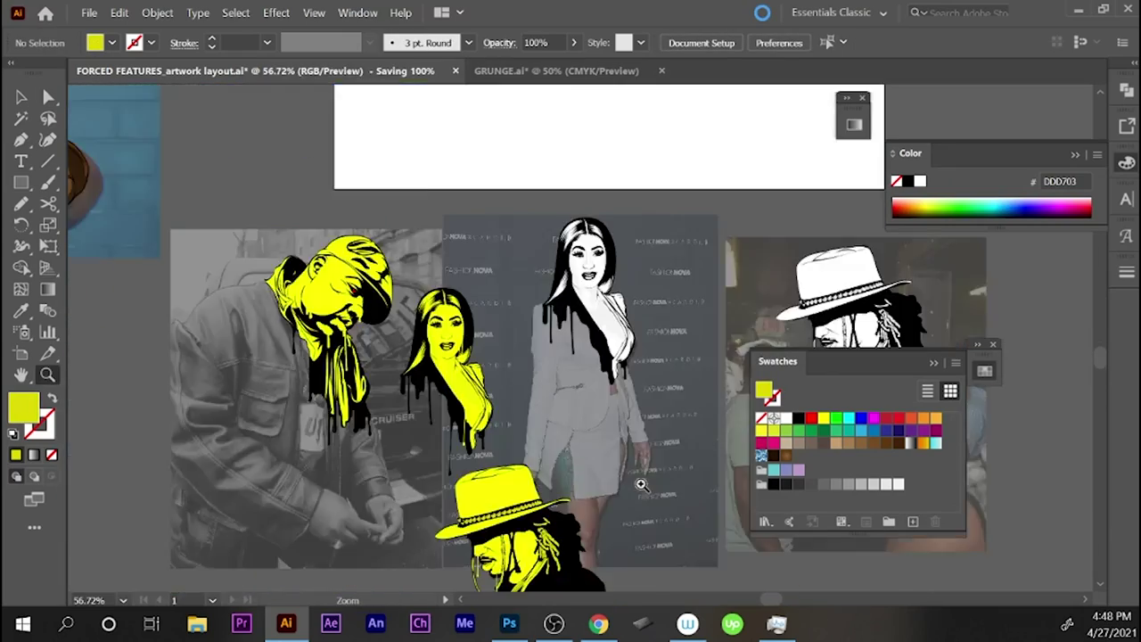
scroll(482, 316, up, 5)
- Fill the hat red
key(a)
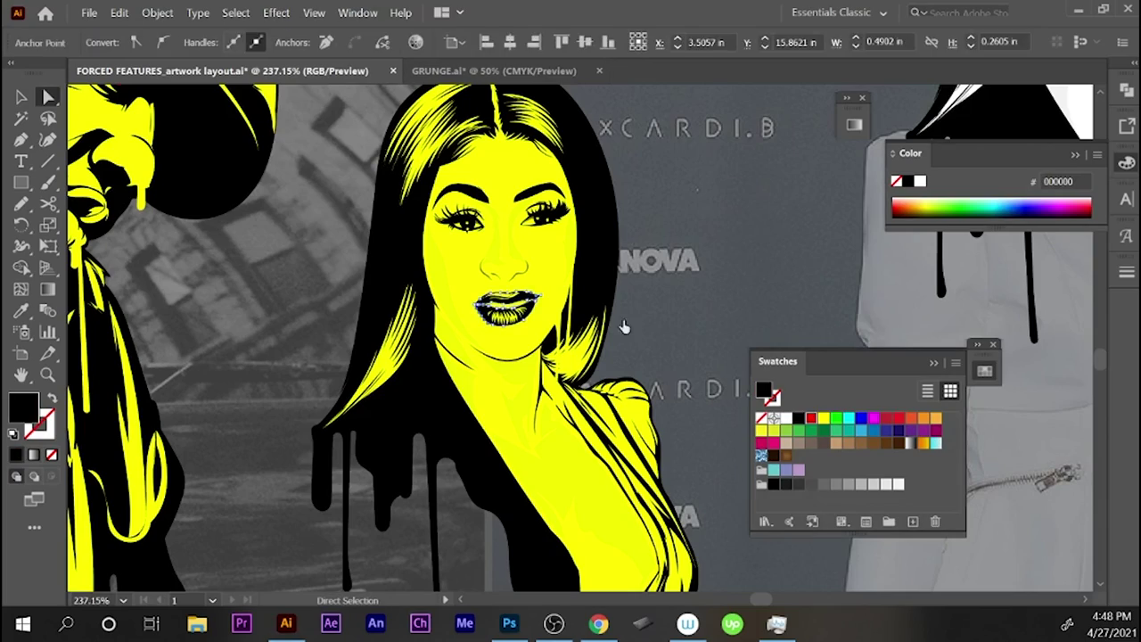
drag(687, 589, 547, 236)
click(547, 236)
scroll(575, 312, down, 5)
key(v)
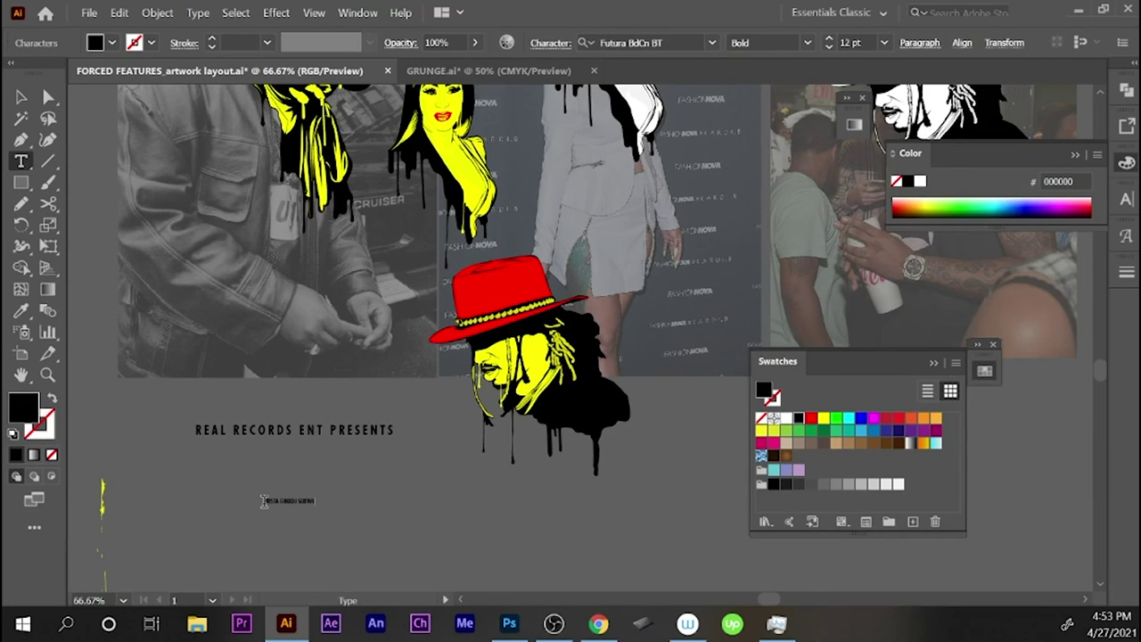
- Set the artists' credit line to 32.77 pt AvantGarde Md BT
drag(316, 505, 481, 527)
click(1126, 198)
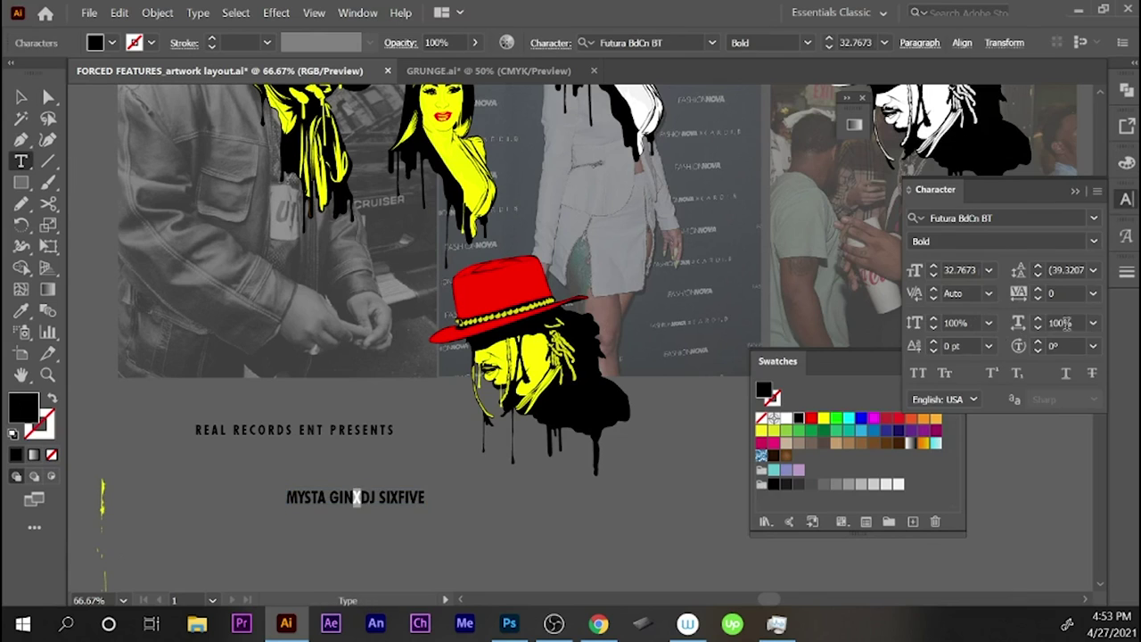
key(Escape)
click(999, 217)
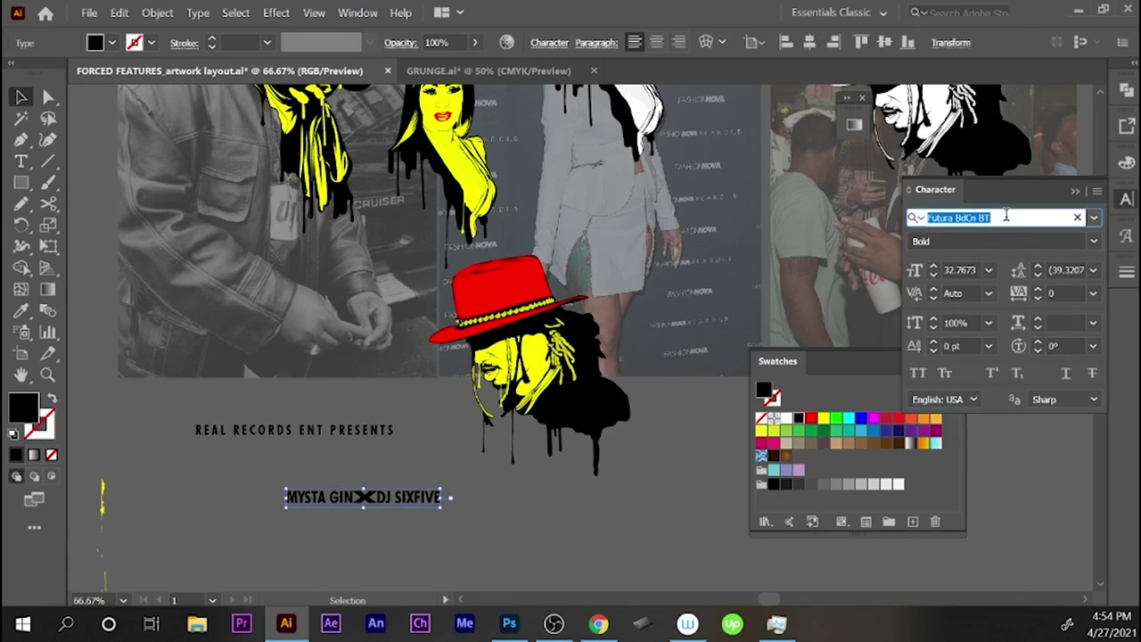
text(AVA)
click(902, 426)
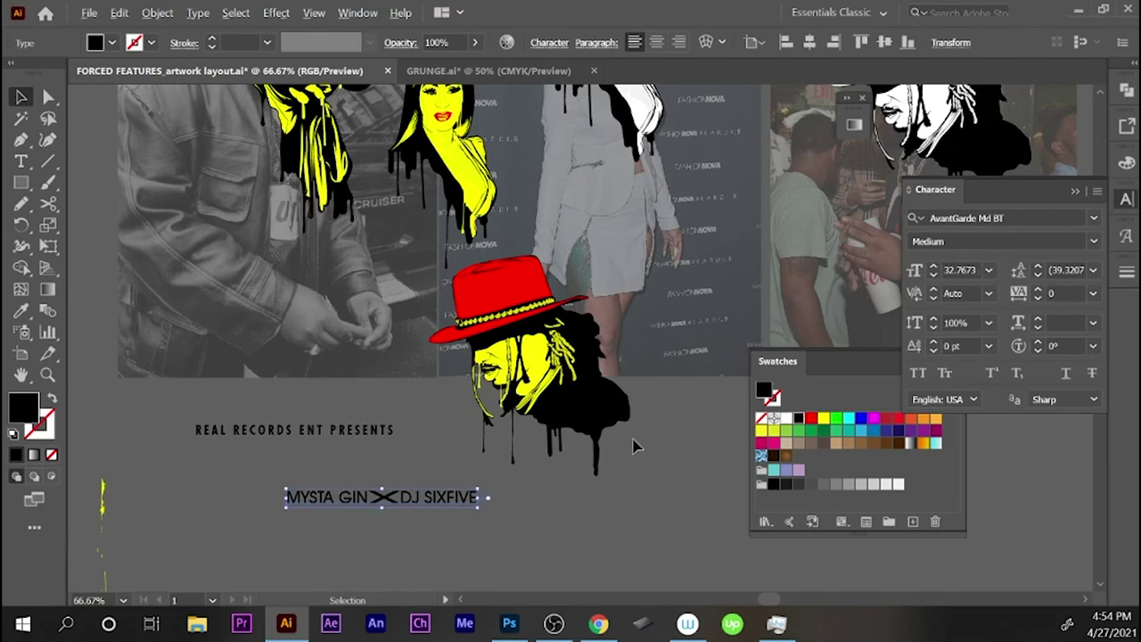
- Colour the artists' names in the credit line red
double_click(346, 496)
click(812, 418)
double_click(309, 496)
click(824, 418)
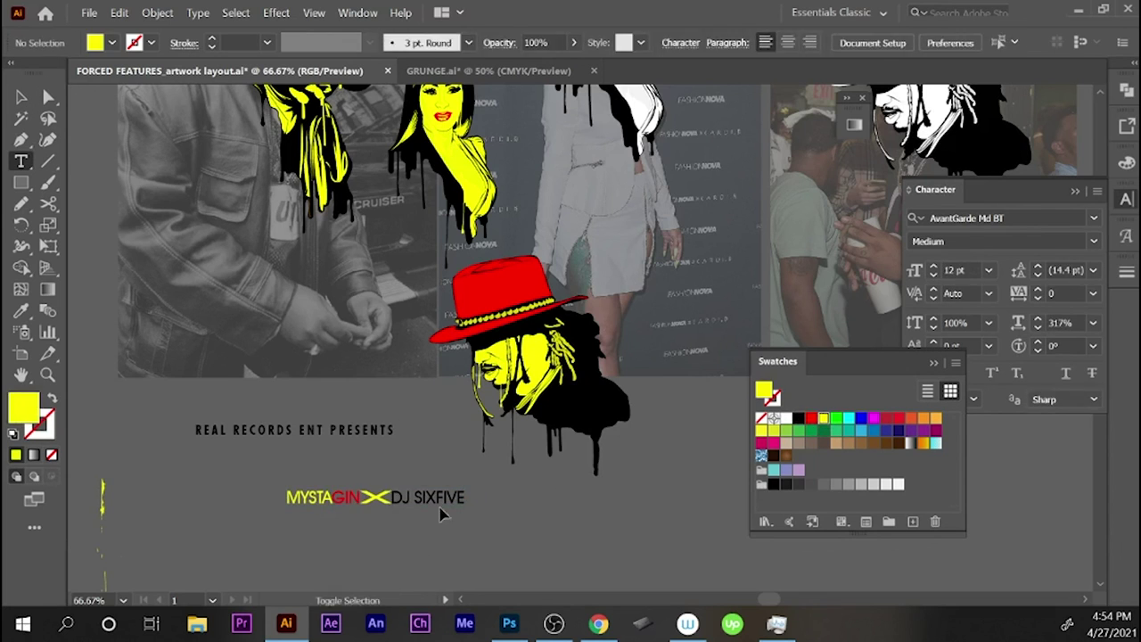
- Draw a black bar behind the credit line and send it backward
key(m)
drag(464, 506, 285, 489)
key(ctrl+shift+bracketleft)
scroll(464, 500, up, 10)
key(ctrl+0)
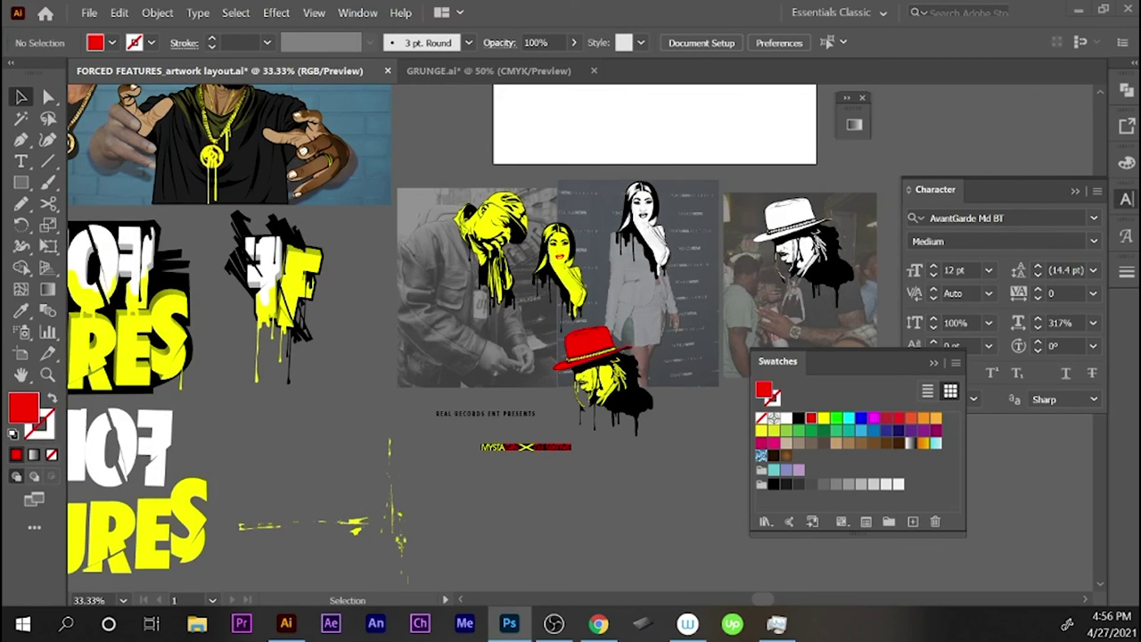
- Add a small black POSTED BY text line below the credit
key(t)
click(472, 521)
key(i)
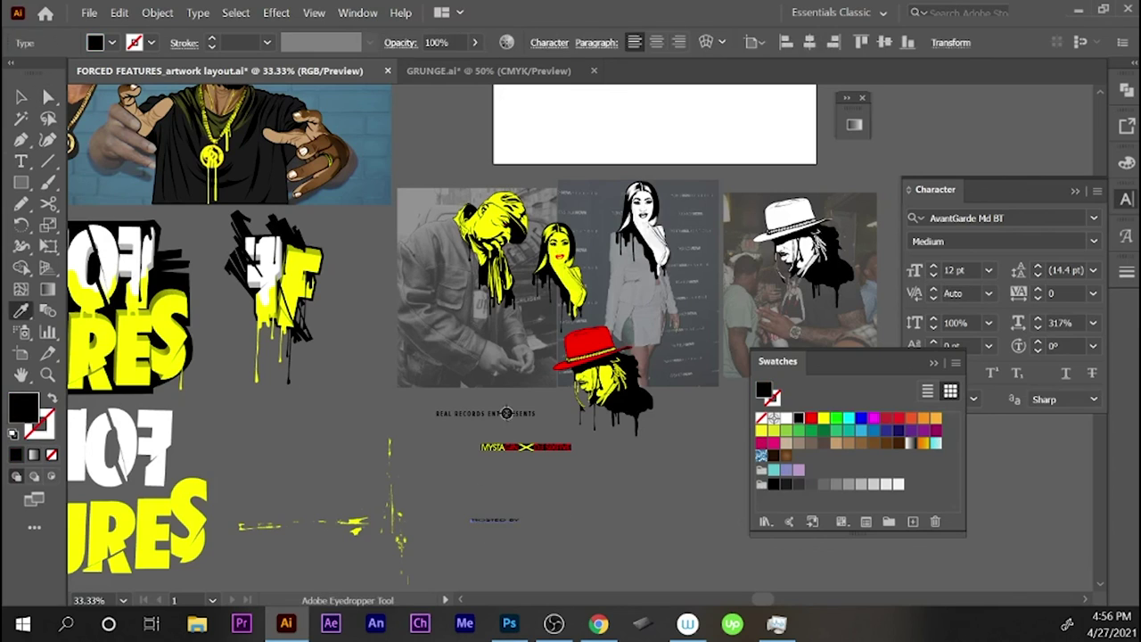
click(493, 447)
click(479, 520)
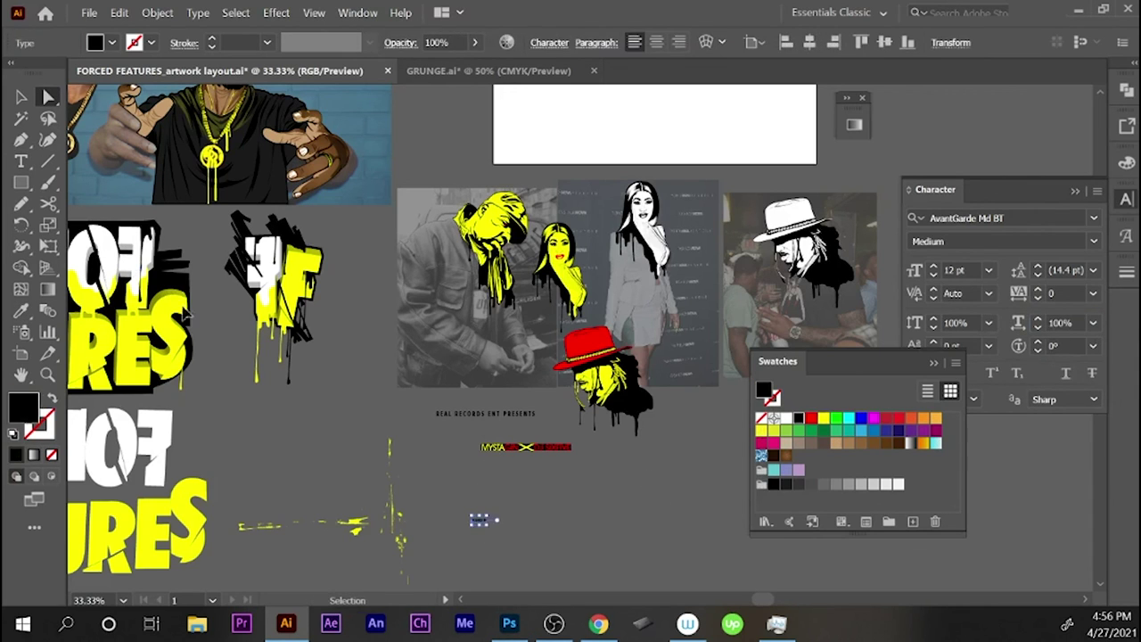
key(a)
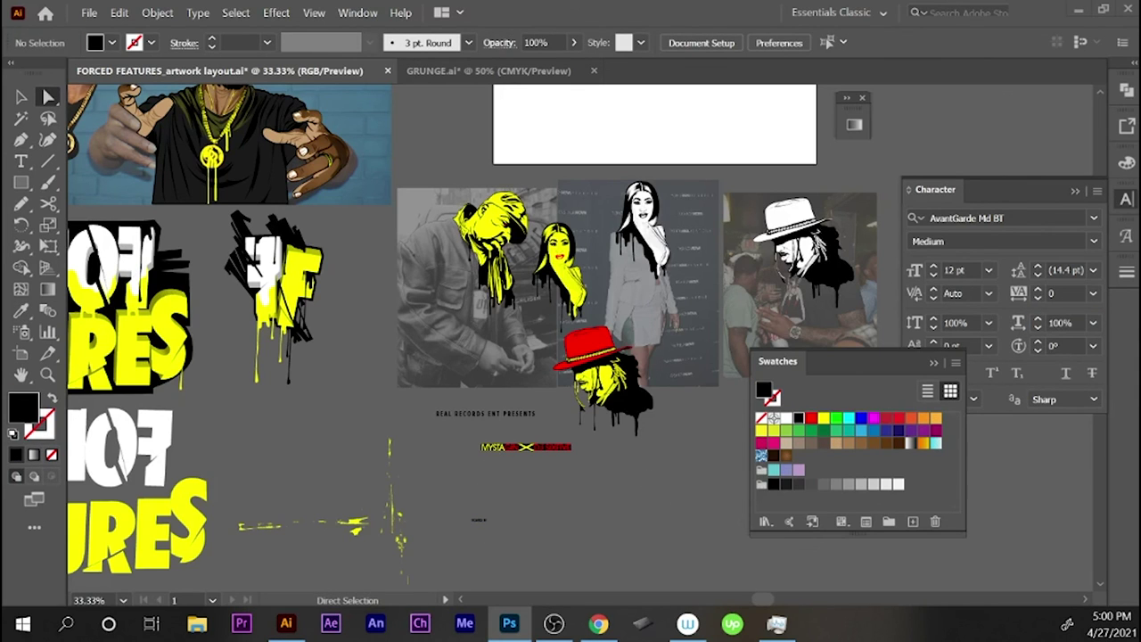
- Hide the panels, zoom in on the red-hat portrait and pan across the yellow portraits
key(z)
drag(602, 374, 678, 375)
key(Tab)
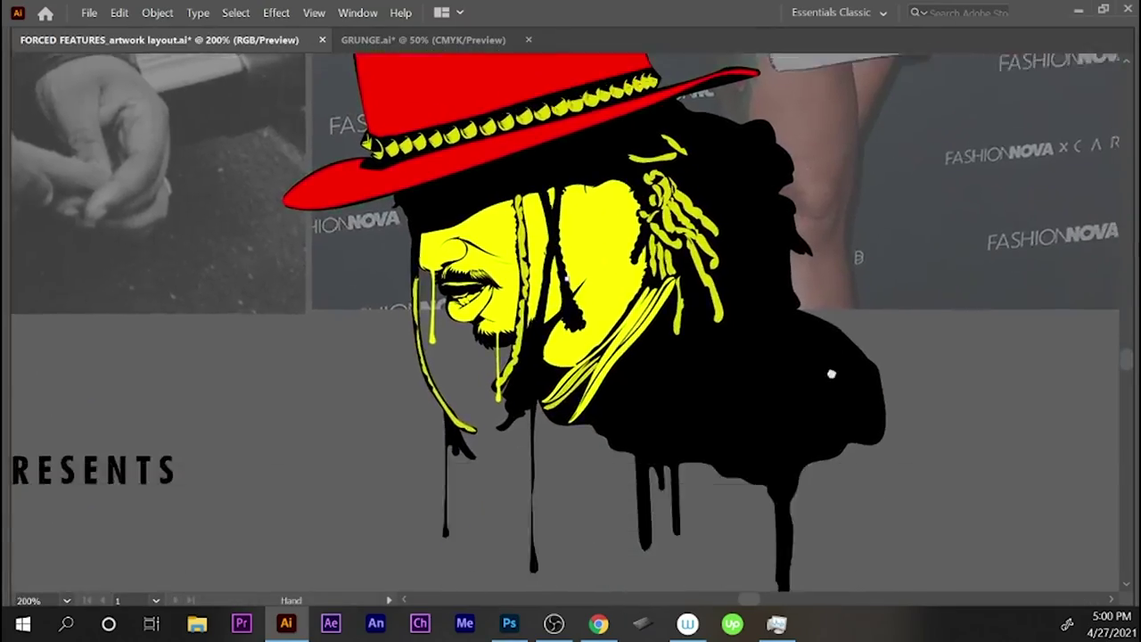
drag(874, 443, 922, 443)
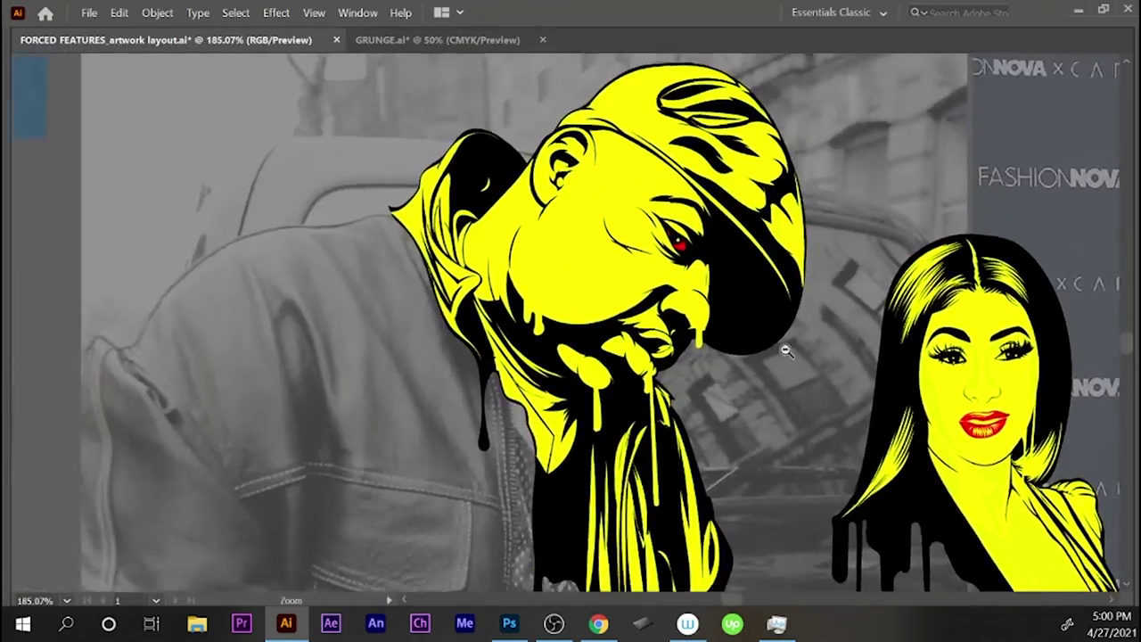